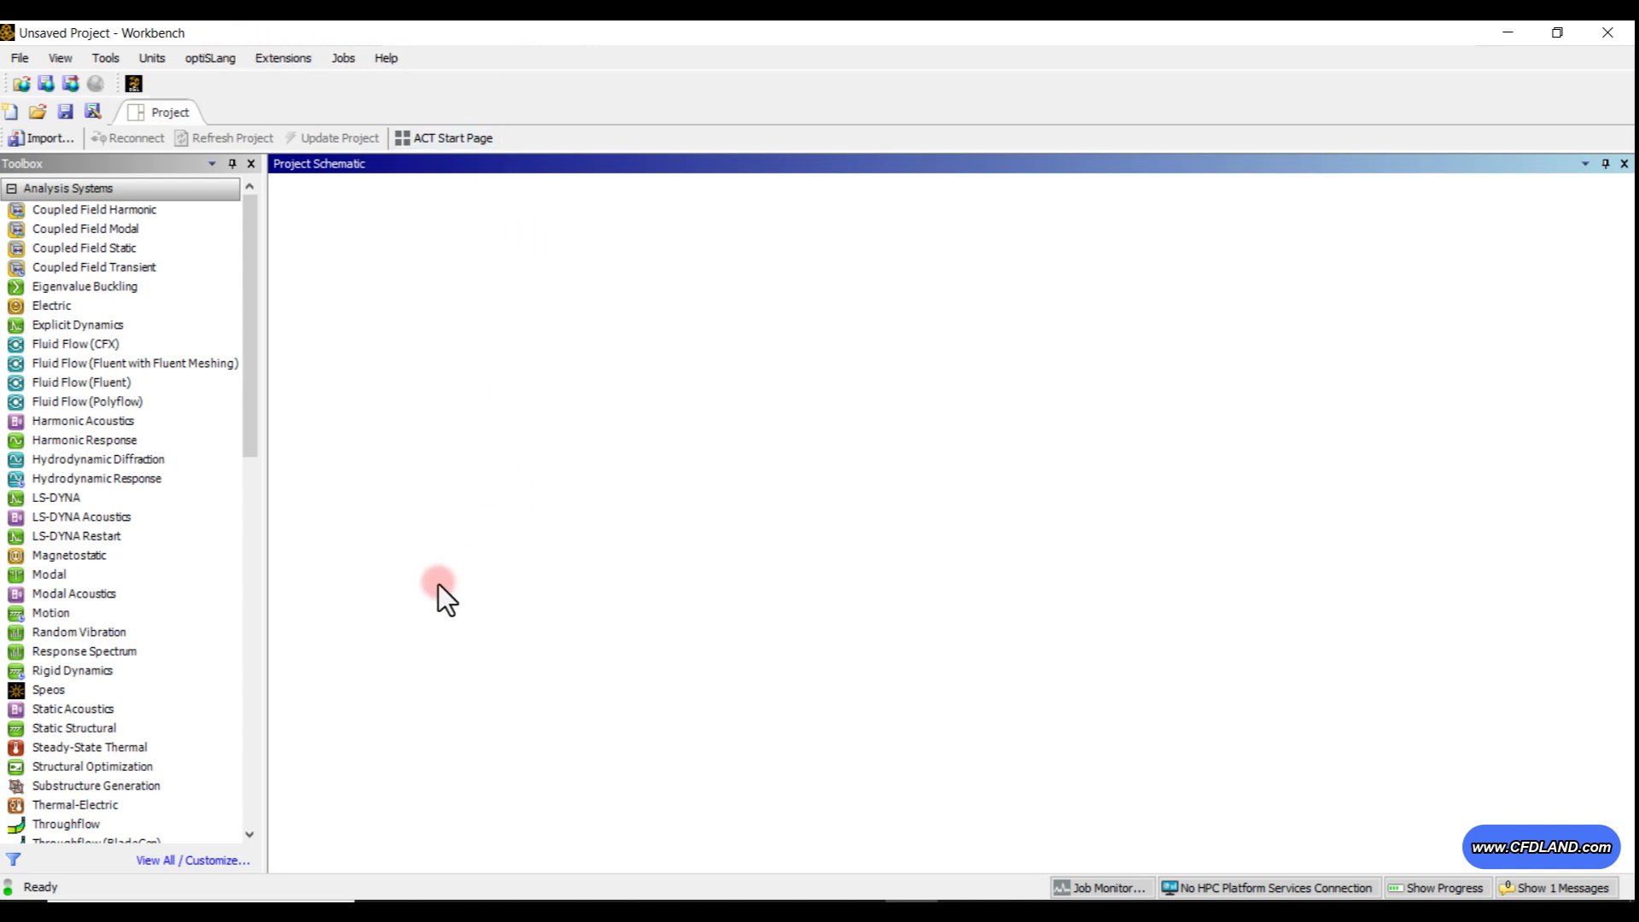
left_click(232, 867)
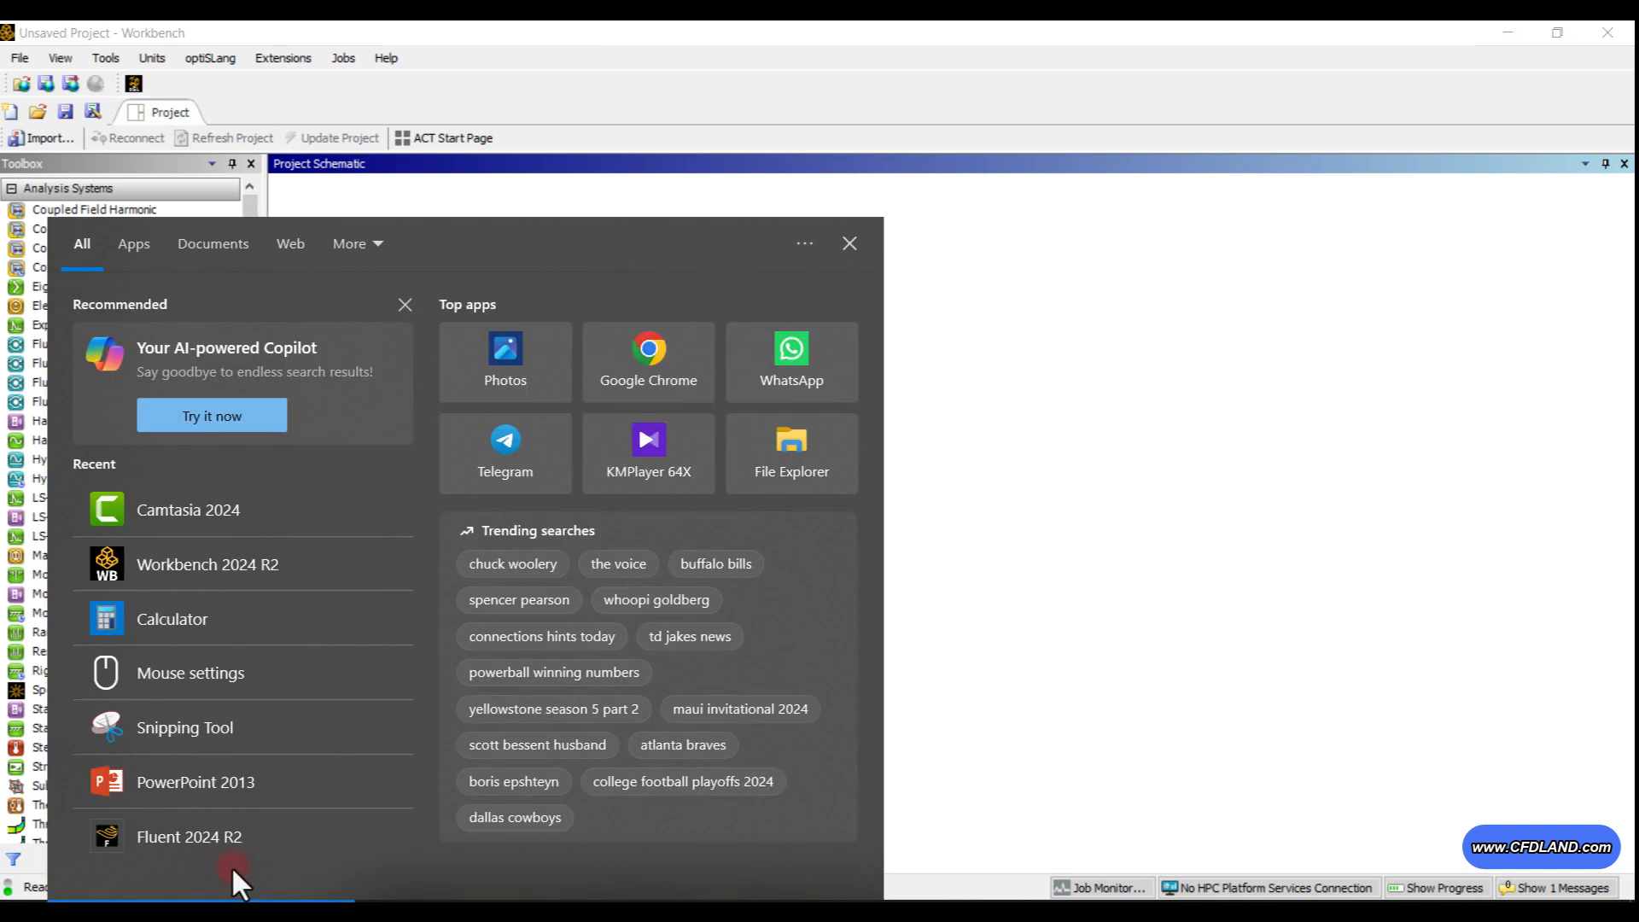
type("work")
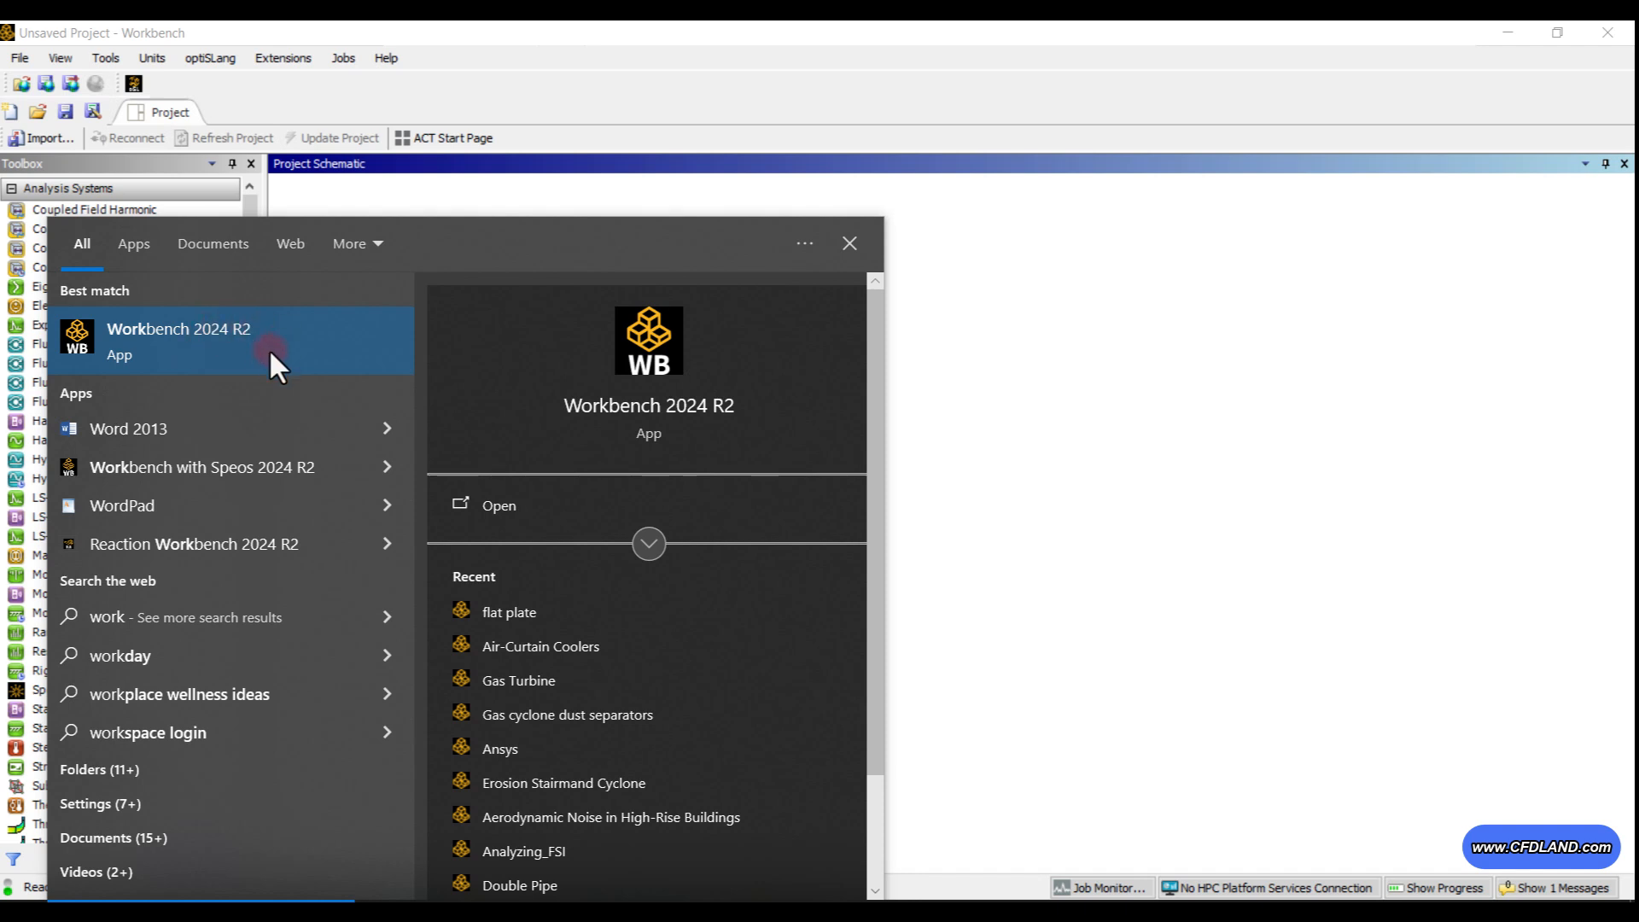
left_click(941, 469)
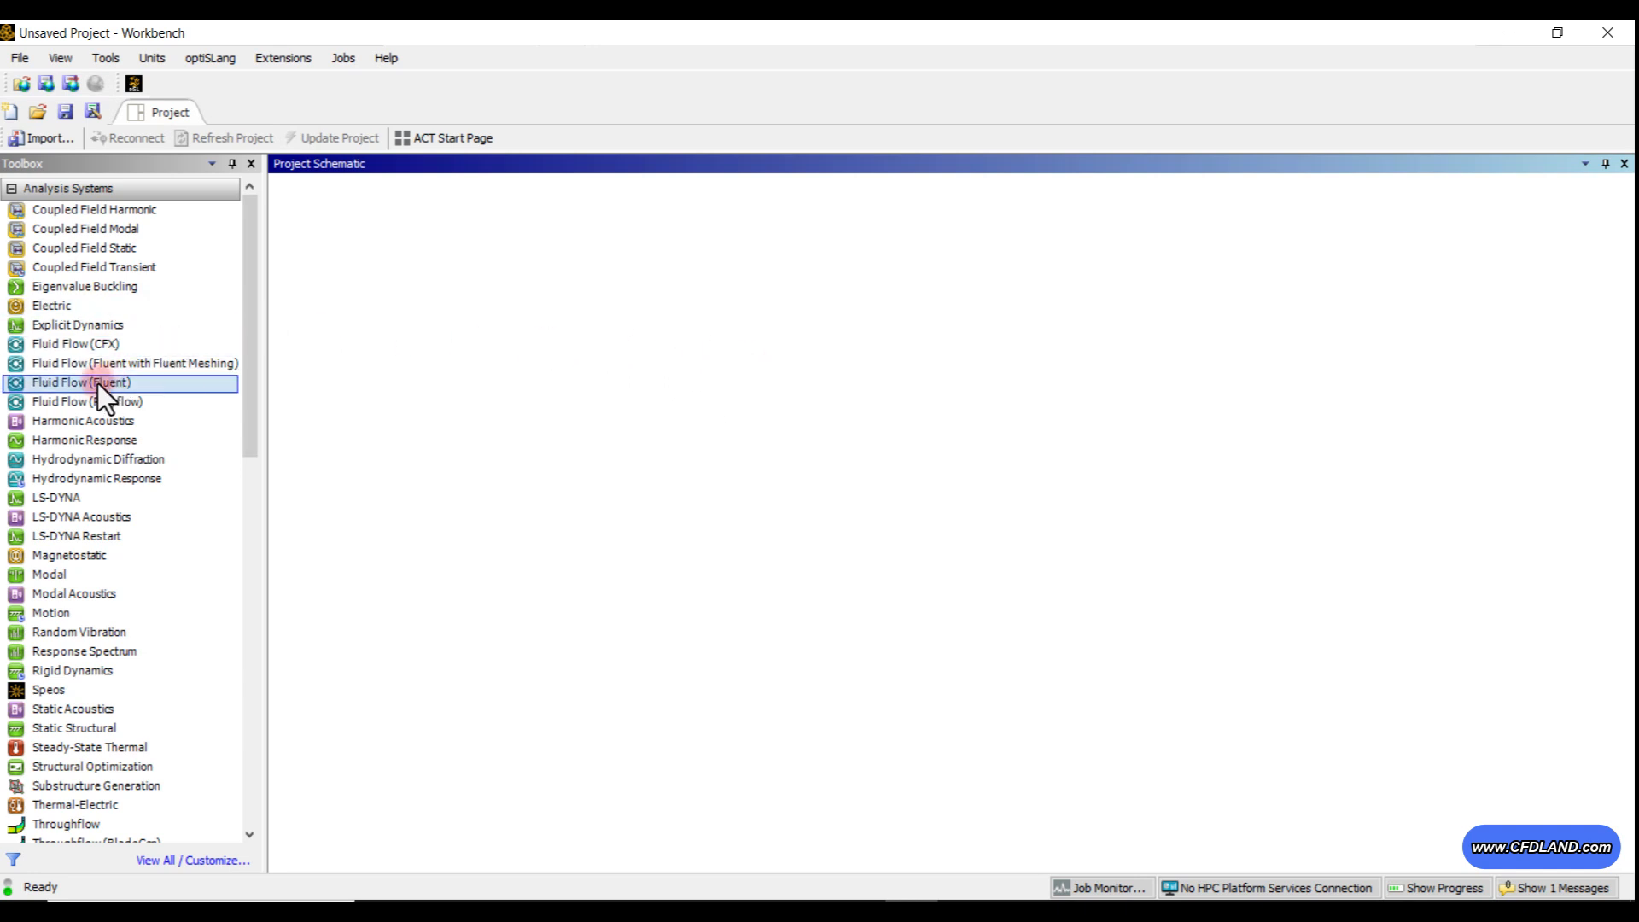
Add a Fluid Flow (Fluent) analysis system to the project schematic.
left_click(34, 384)
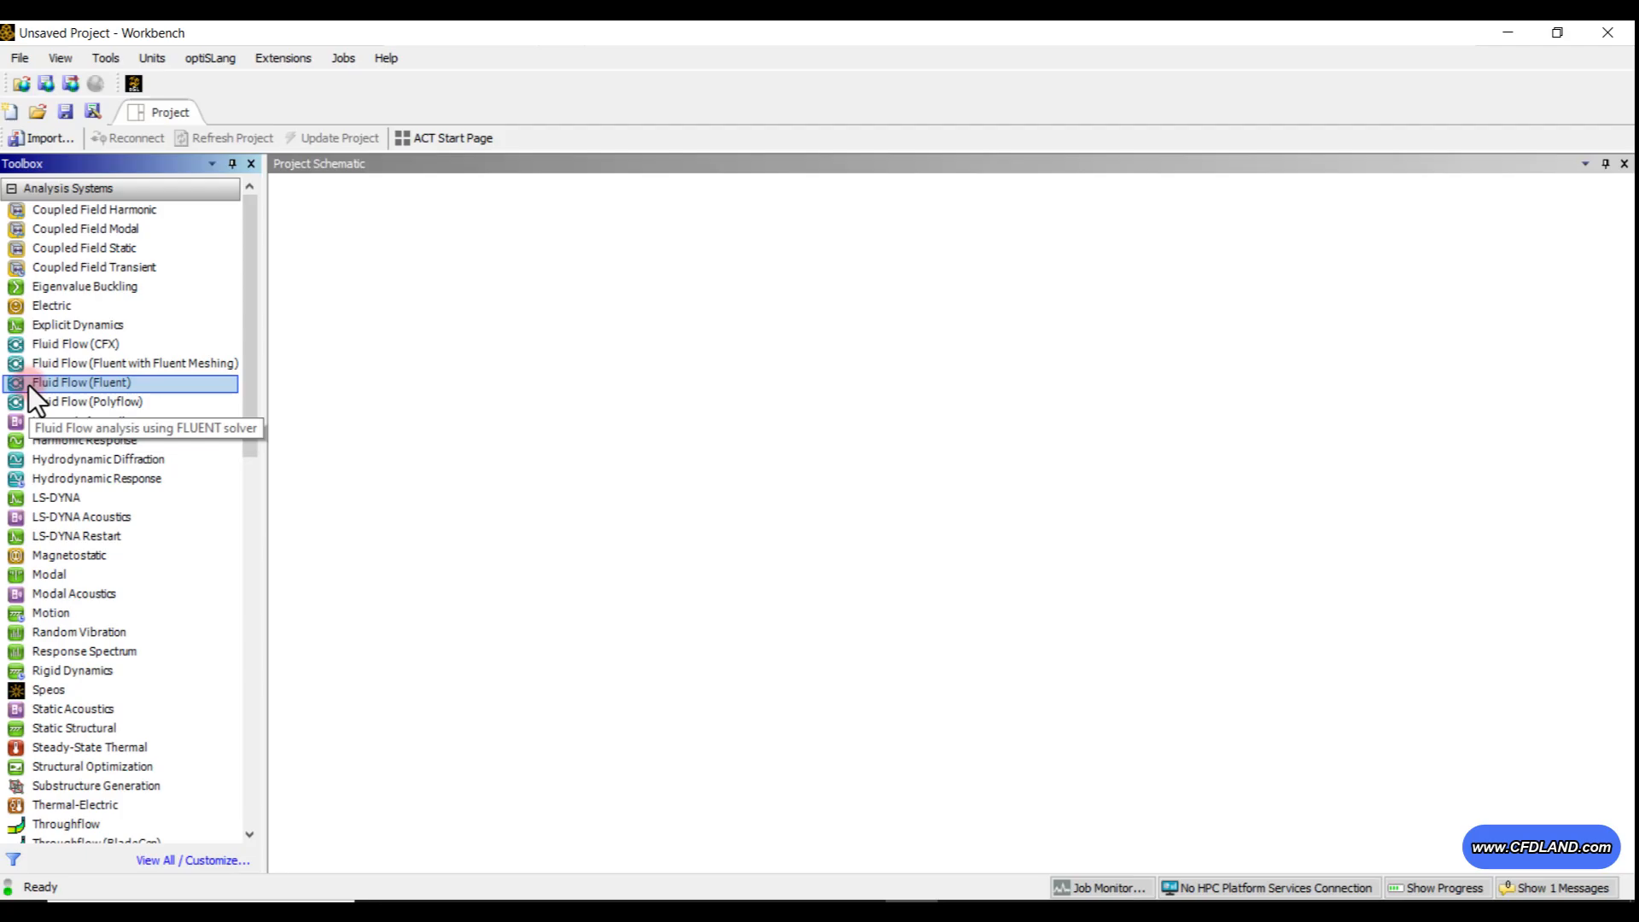
left_click_drag(28, 386, 448, 299)
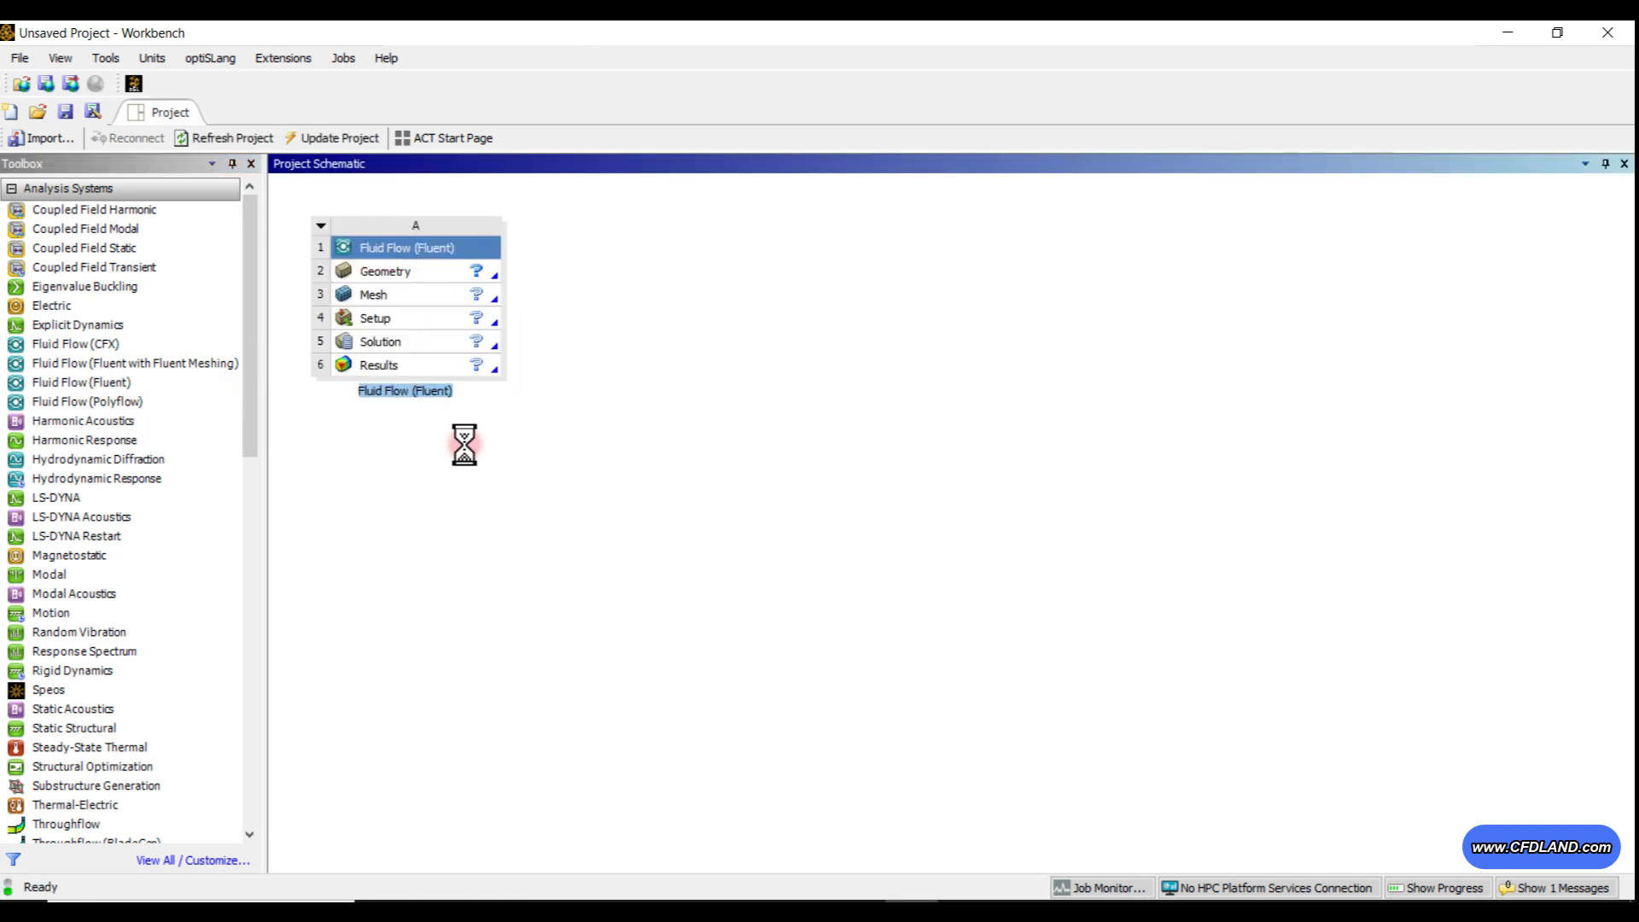
Create a new DesignModeler geometry for the Geometry cell of the Fluid Flow (Fluent) system.
left_click(381, 274)
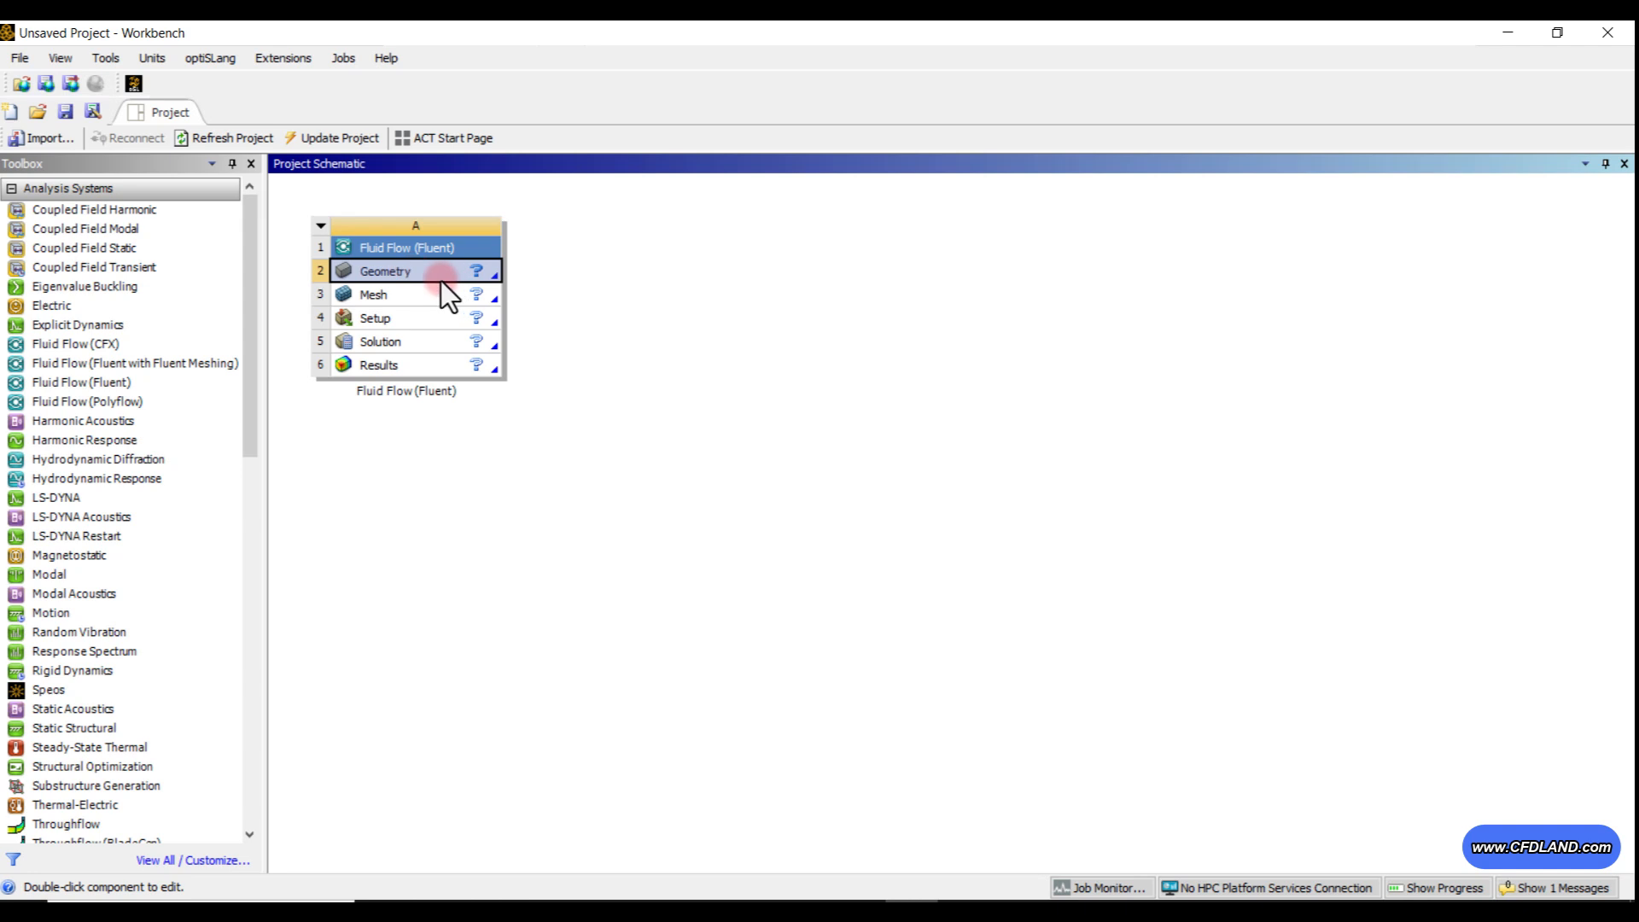
left_click(383, 369)
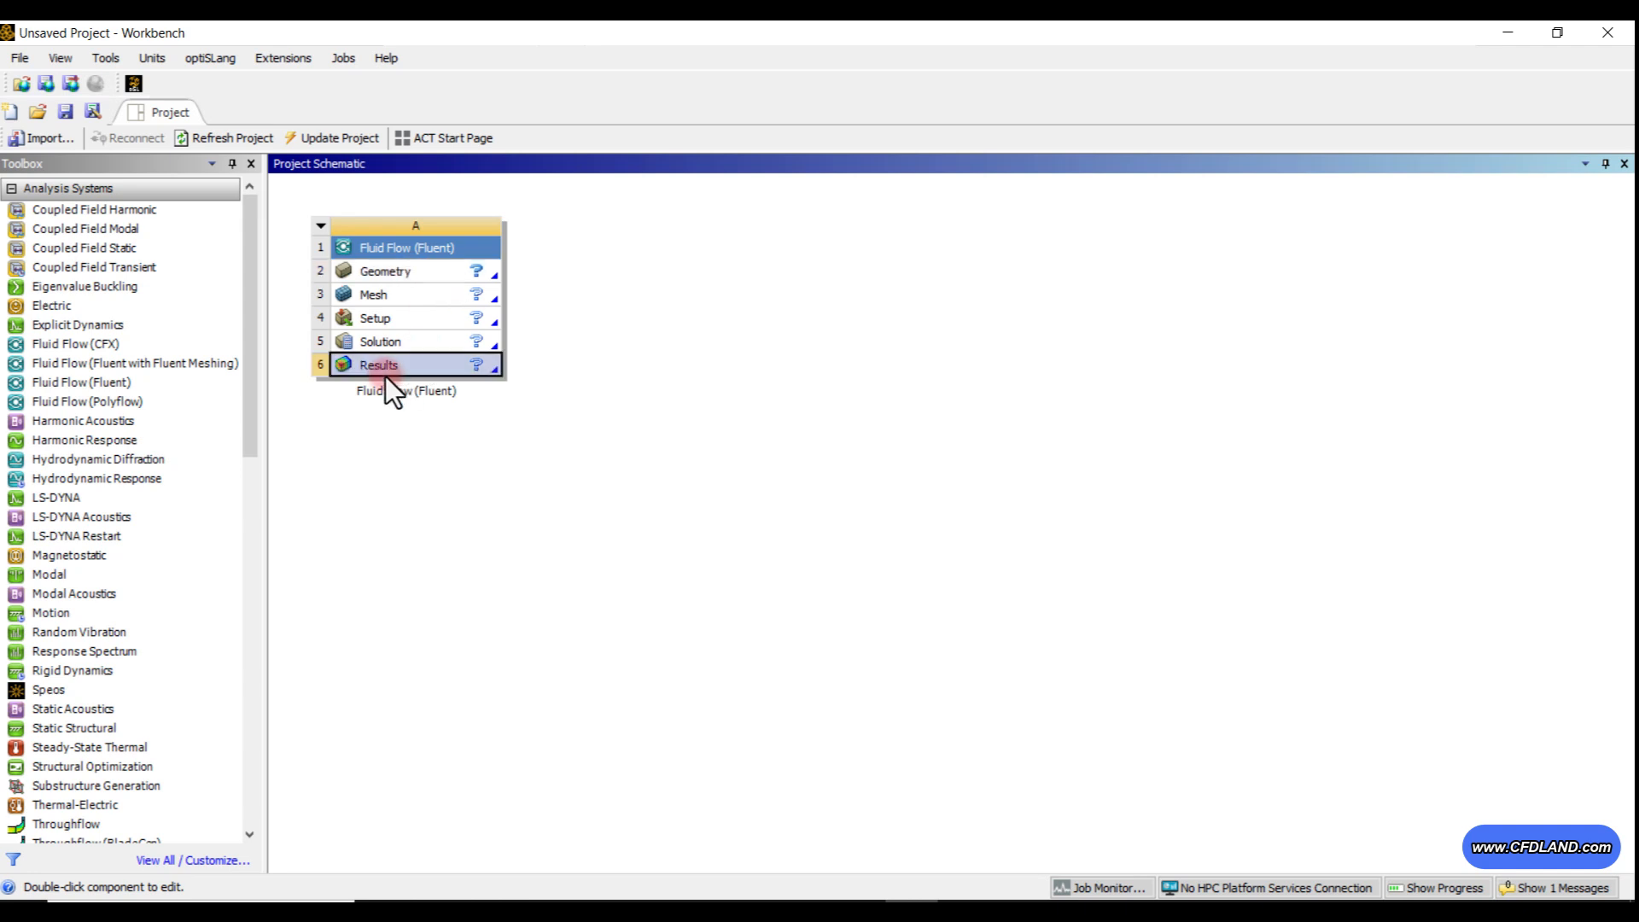
left_click(383, 269)
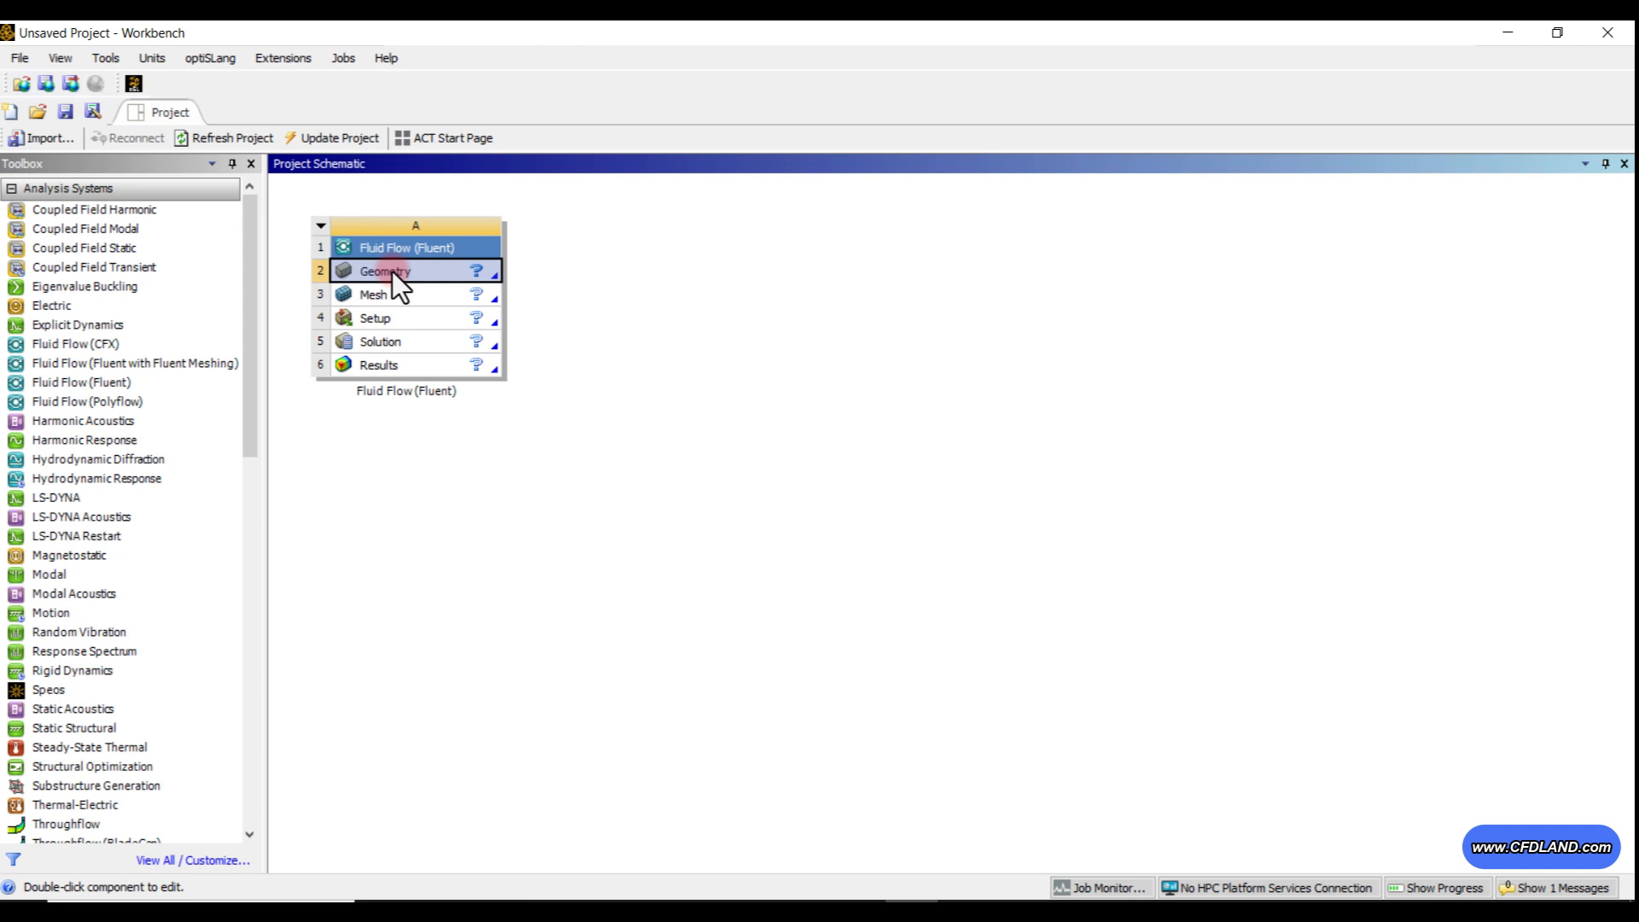
right_click(392, 270)
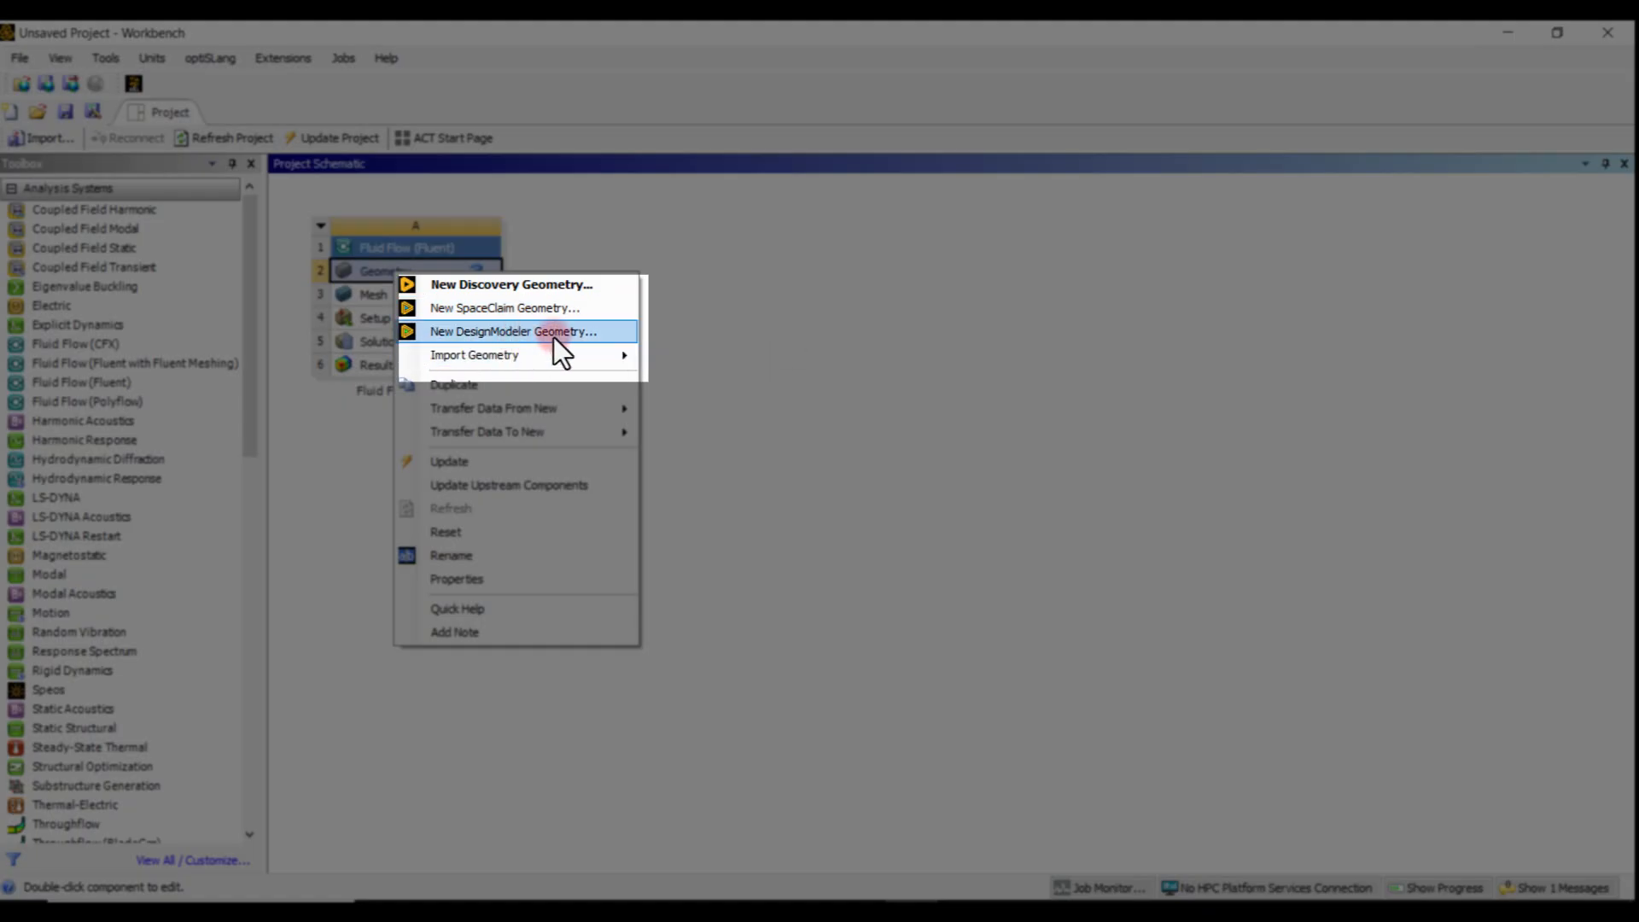
left_click(553, 333)
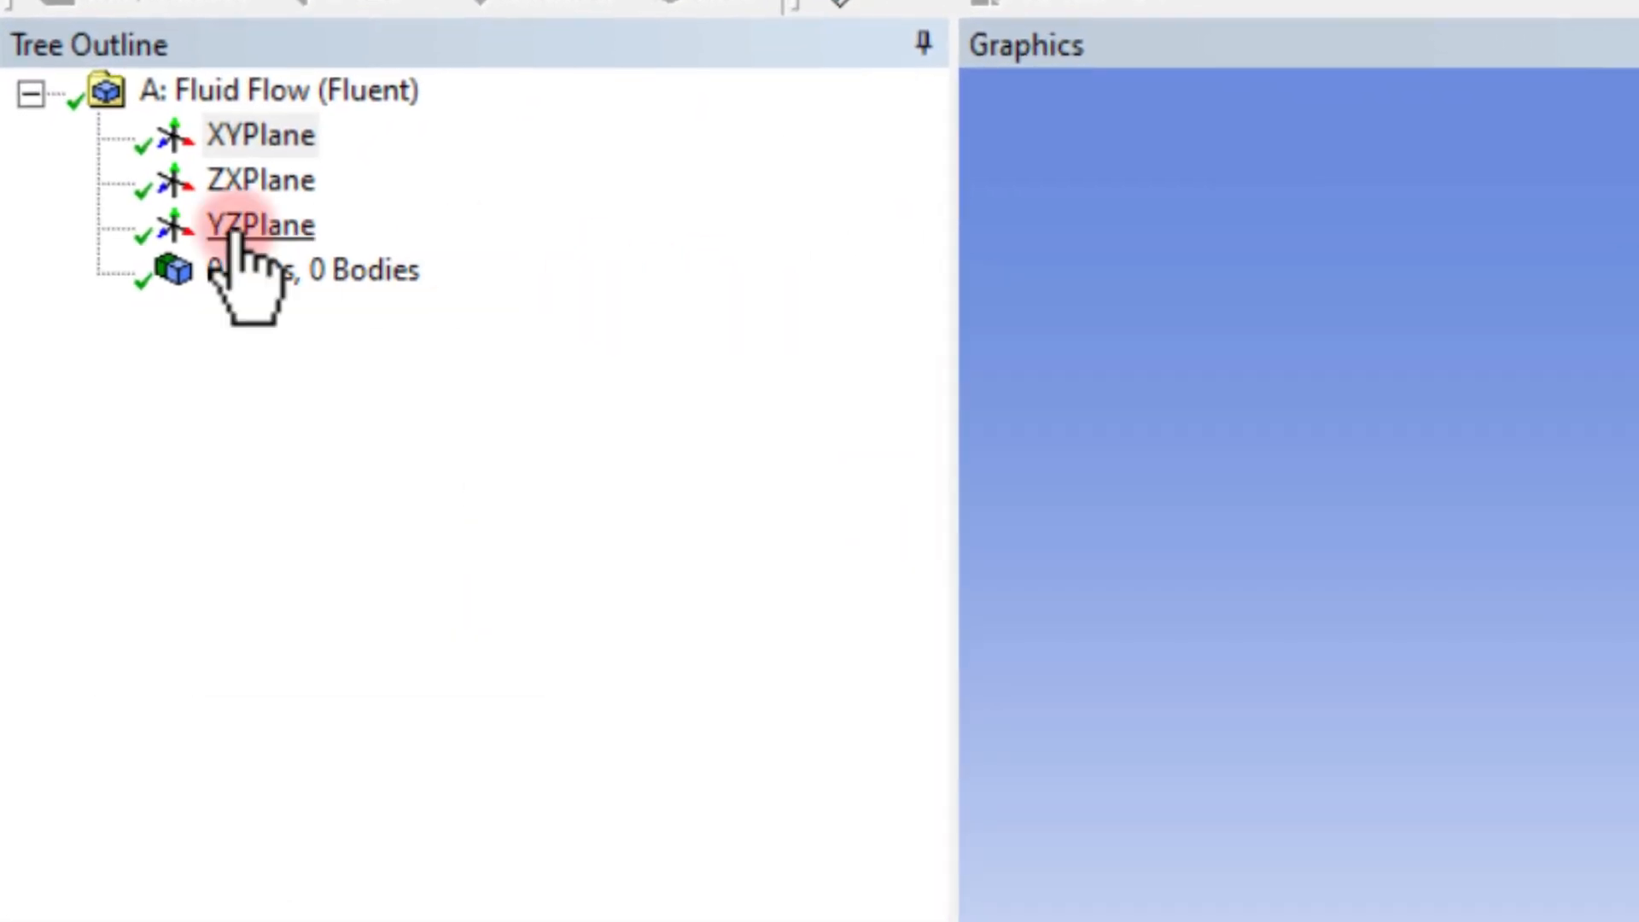
Examine the orientation of the XY, ZX and YZ planes one after another, returning to the XY plane.
left_click(283, 142)
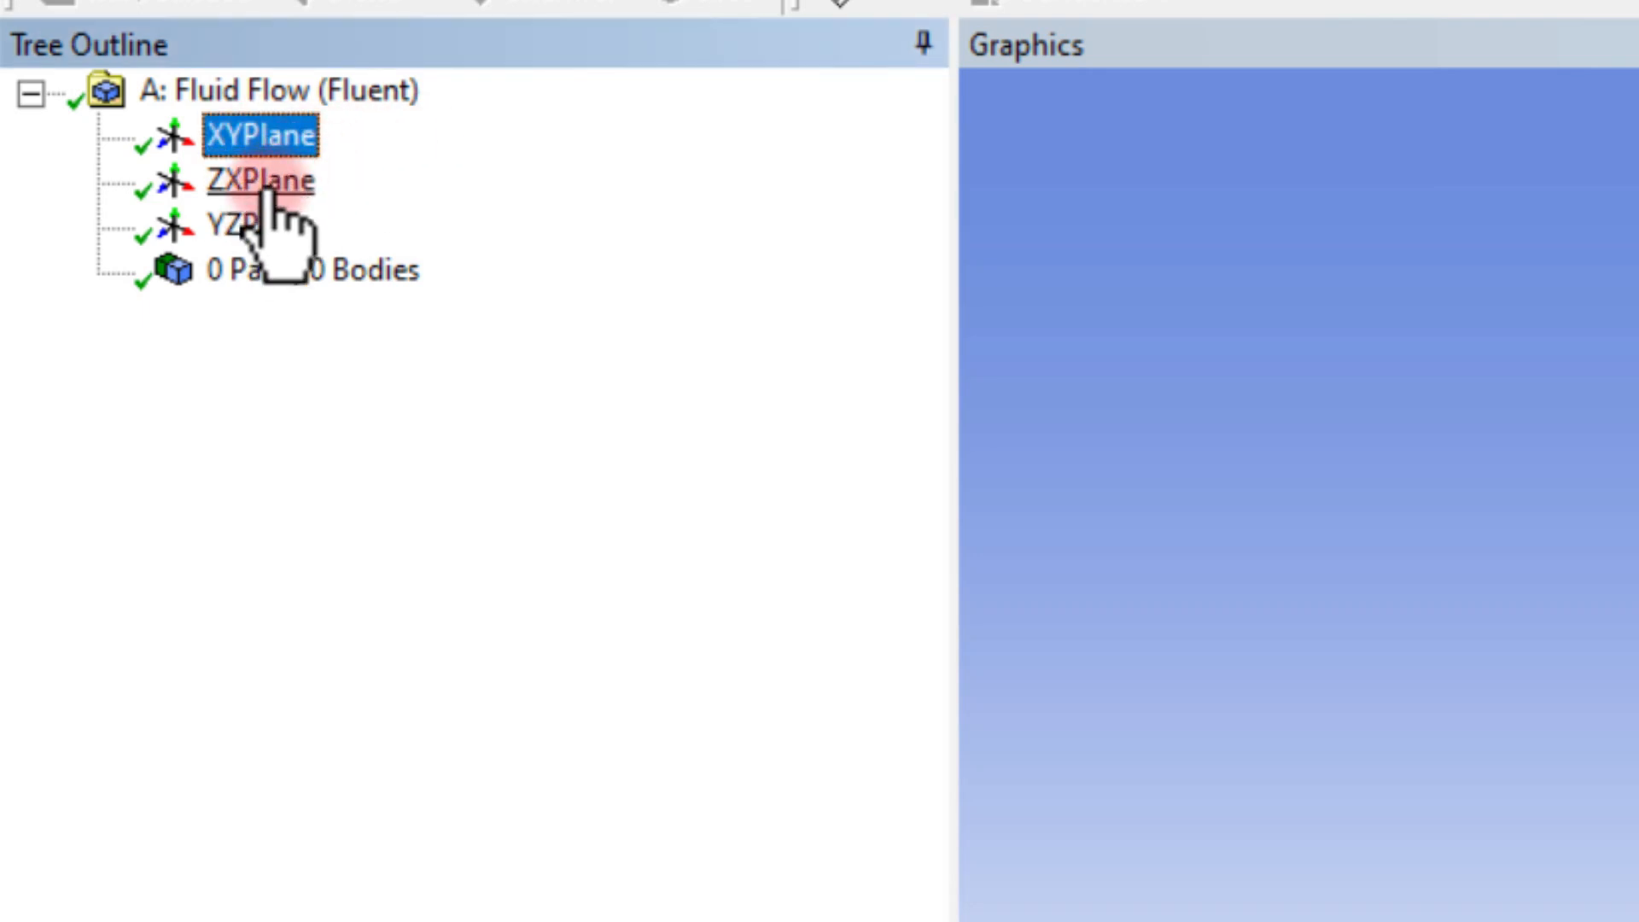
left_click(261, 181)
left_click(259, 227)
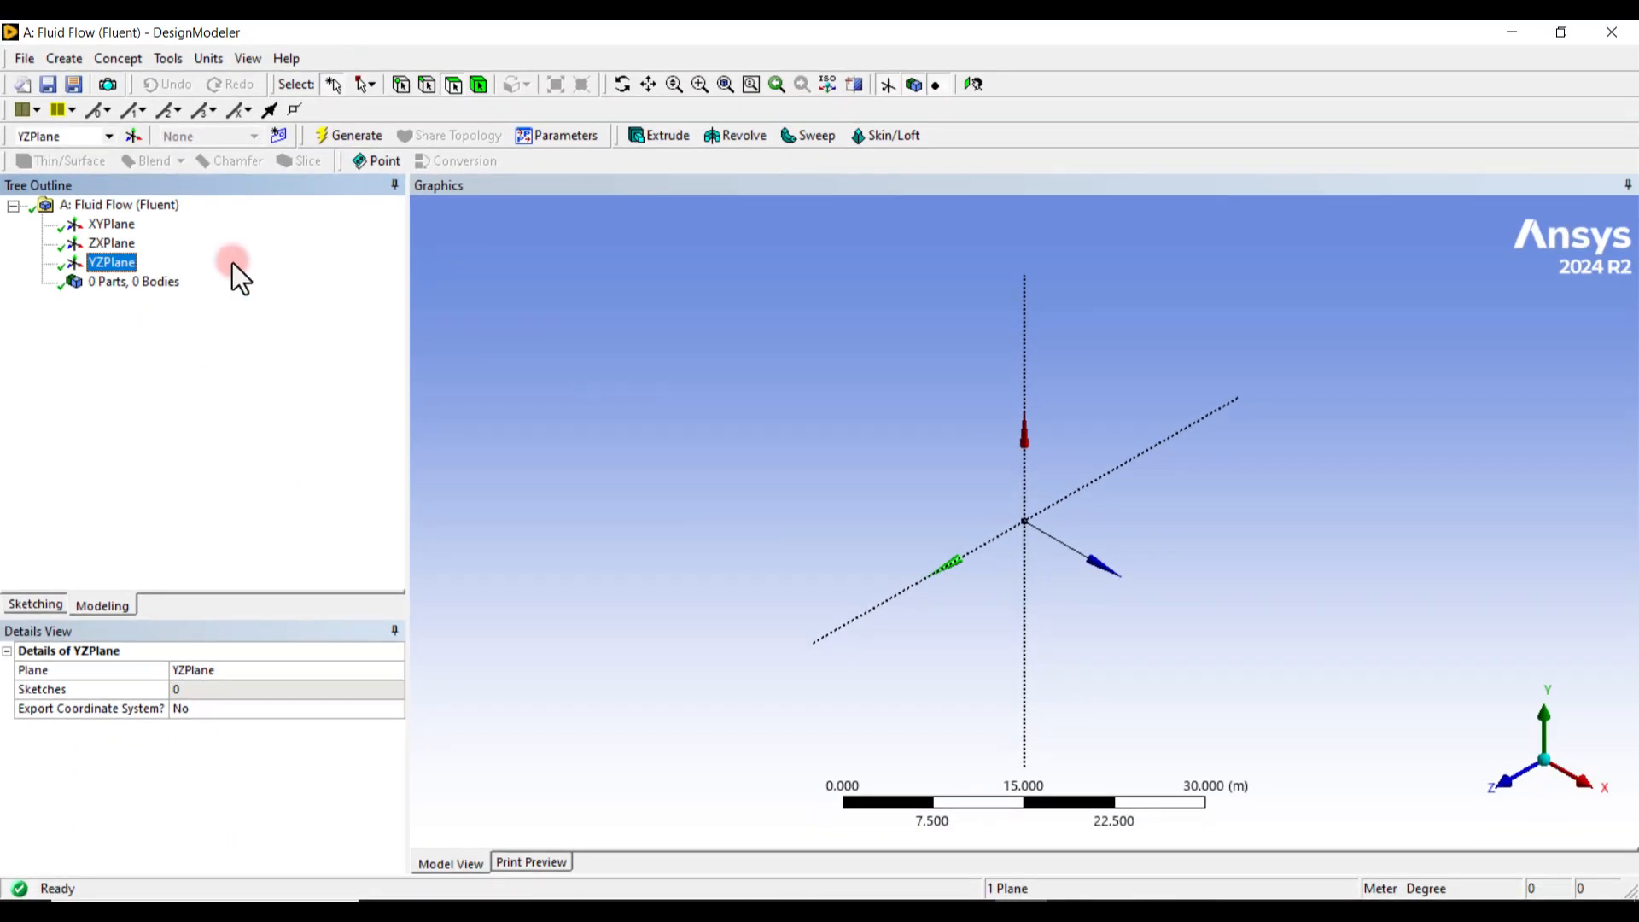
left_click(103, 225)
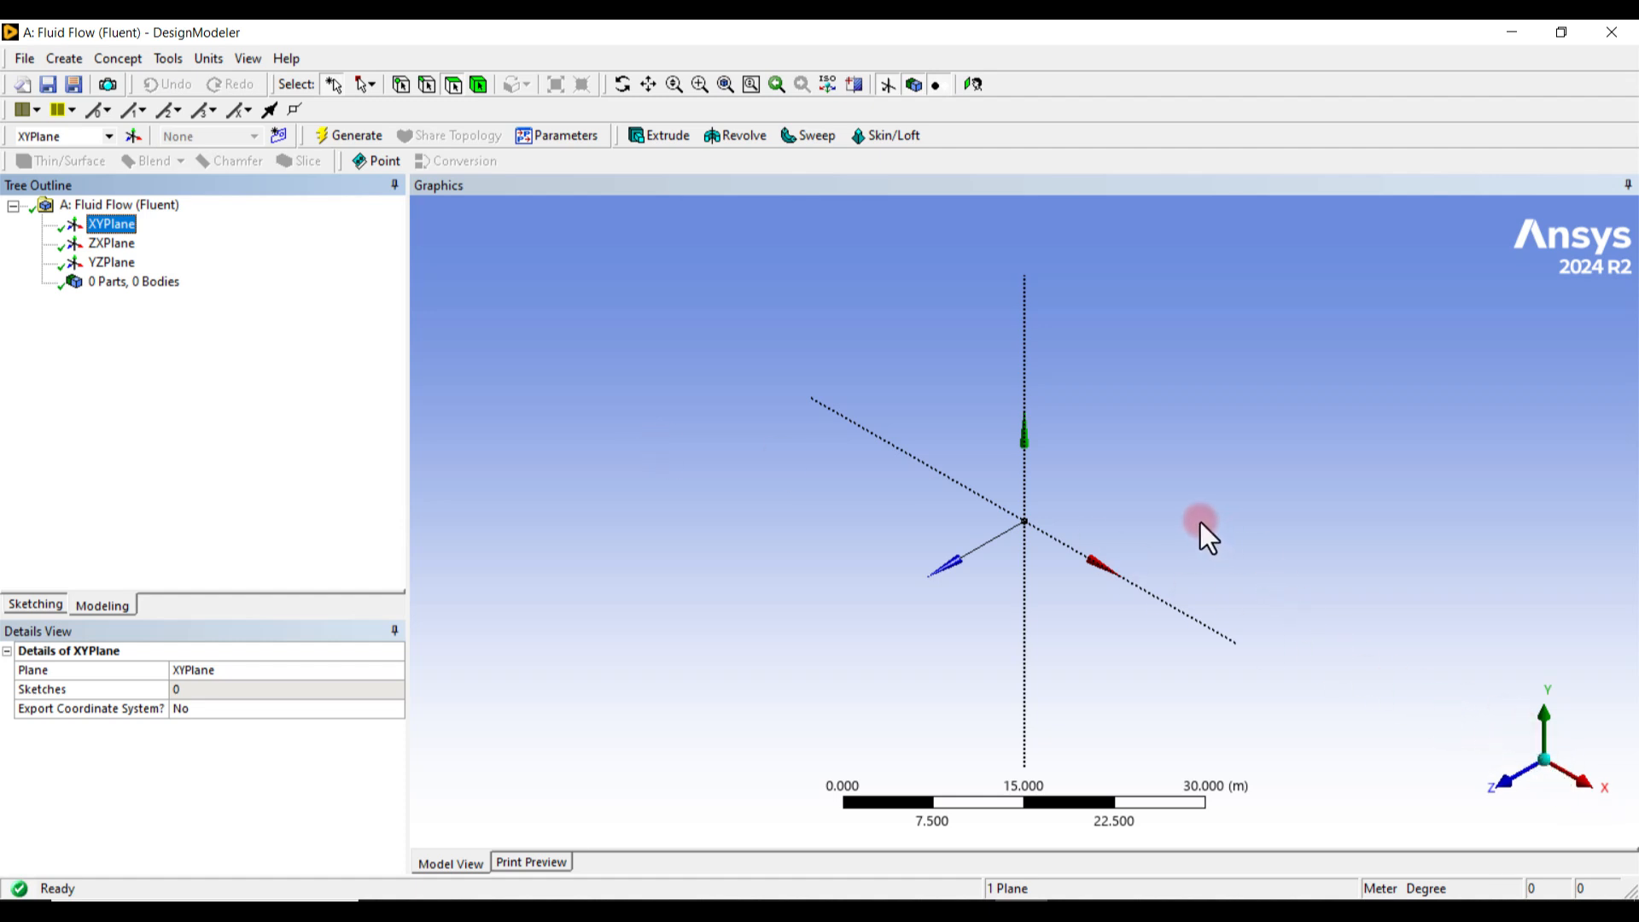
Create a new sketch on the XY plane and select it in the model tree.
left_click(1515, 779)
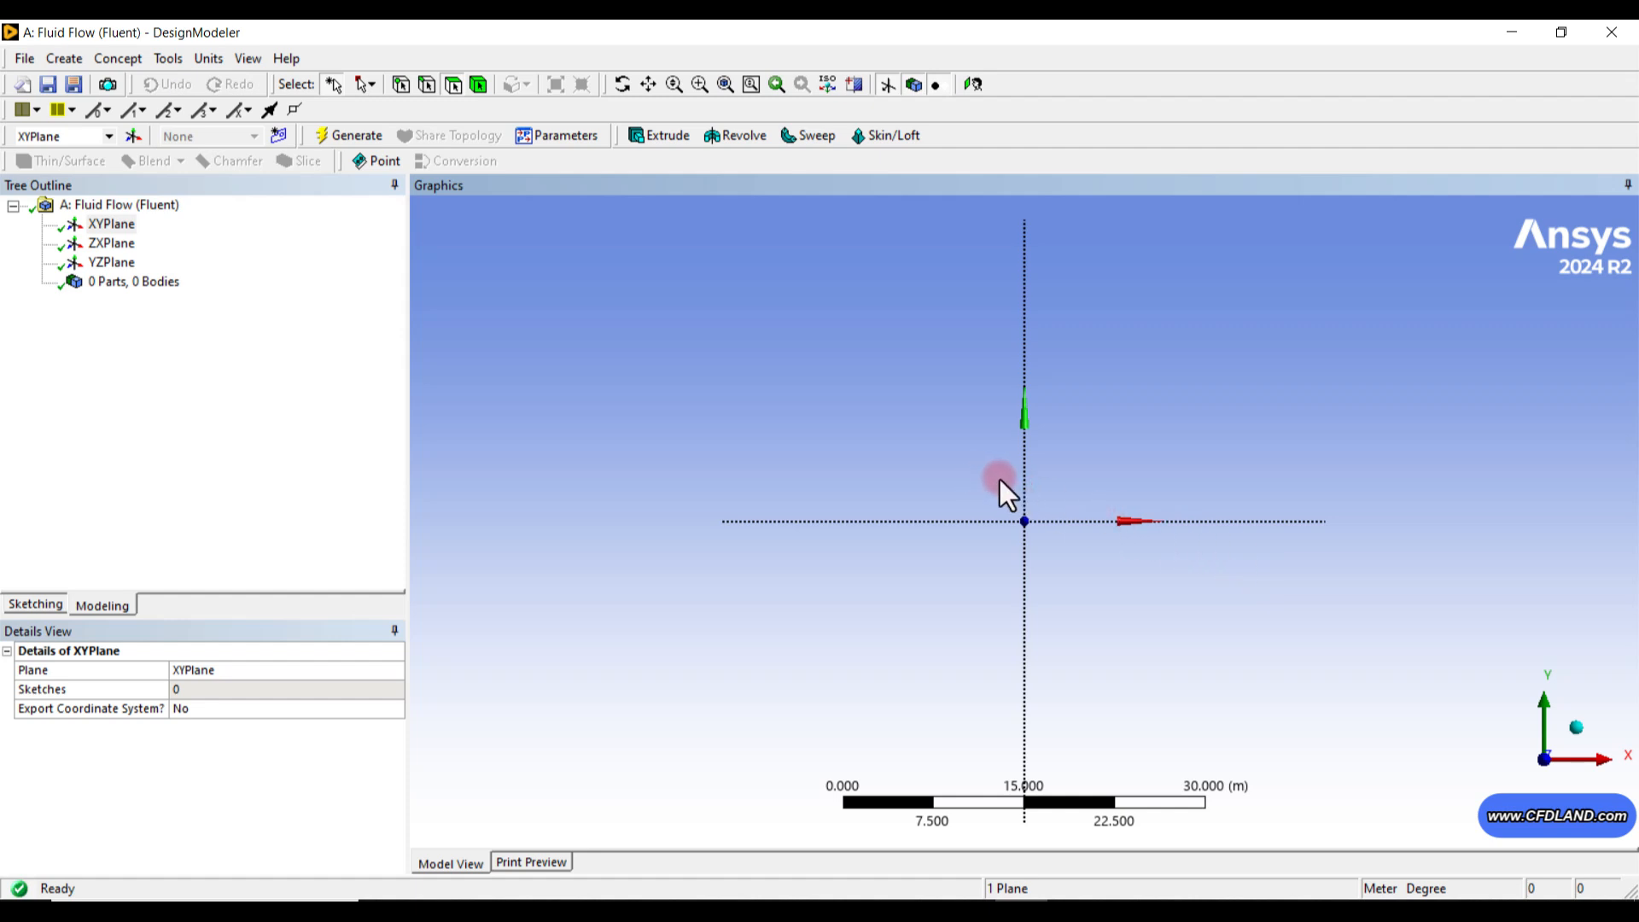
right_click_drag(1001, 479, 1155, 570)
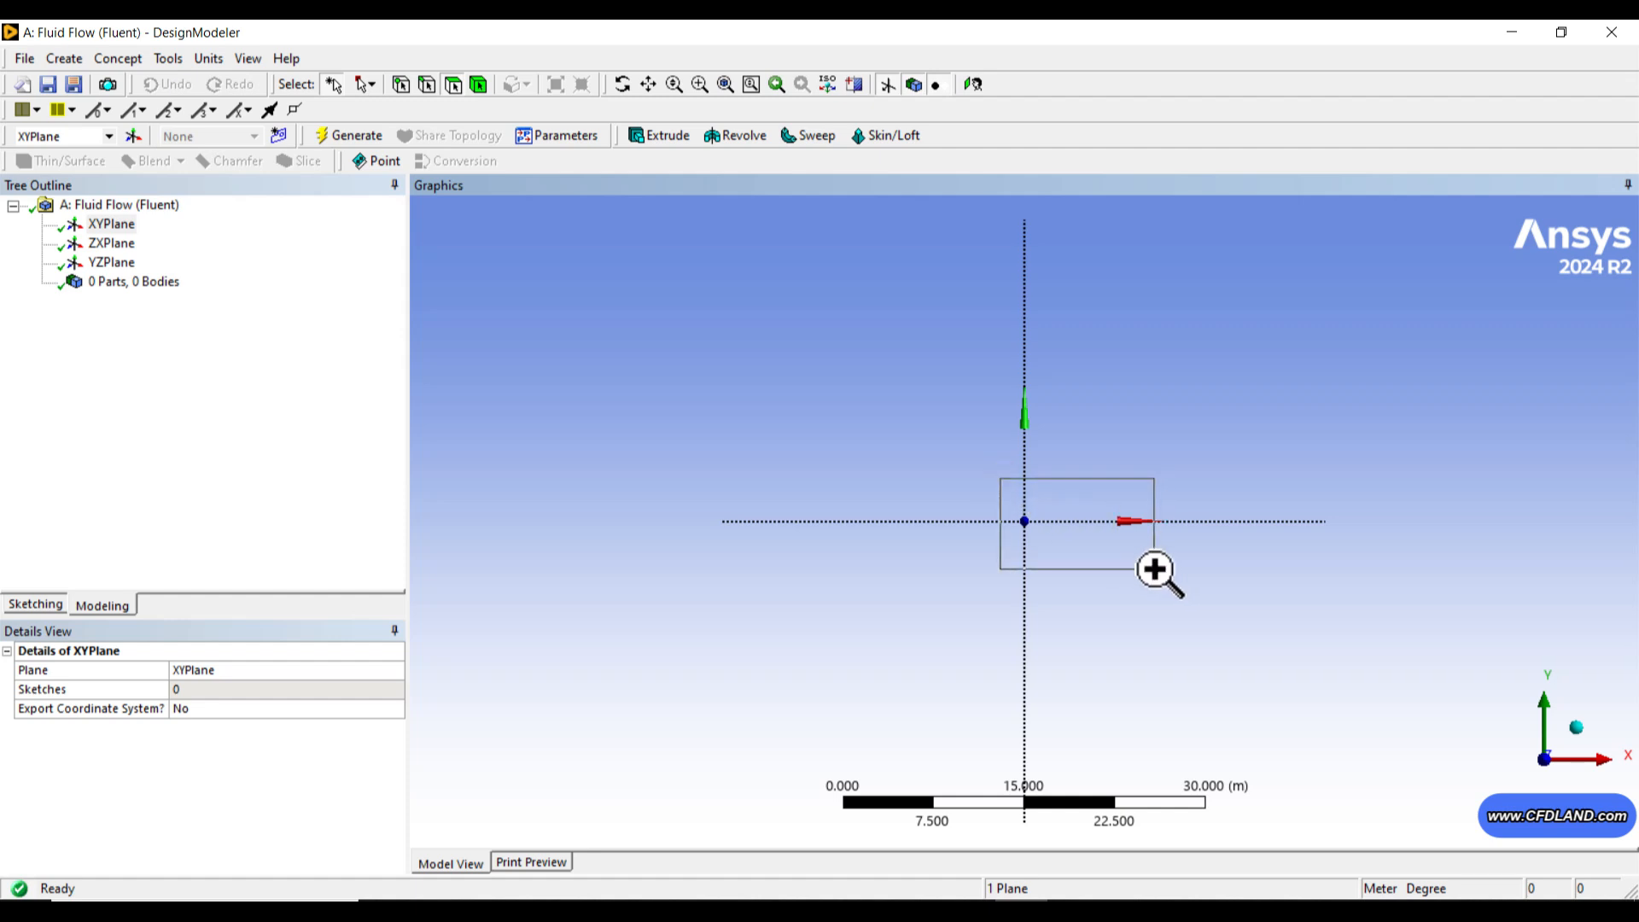
right_click_drag(1155, 570, 1155, 571)
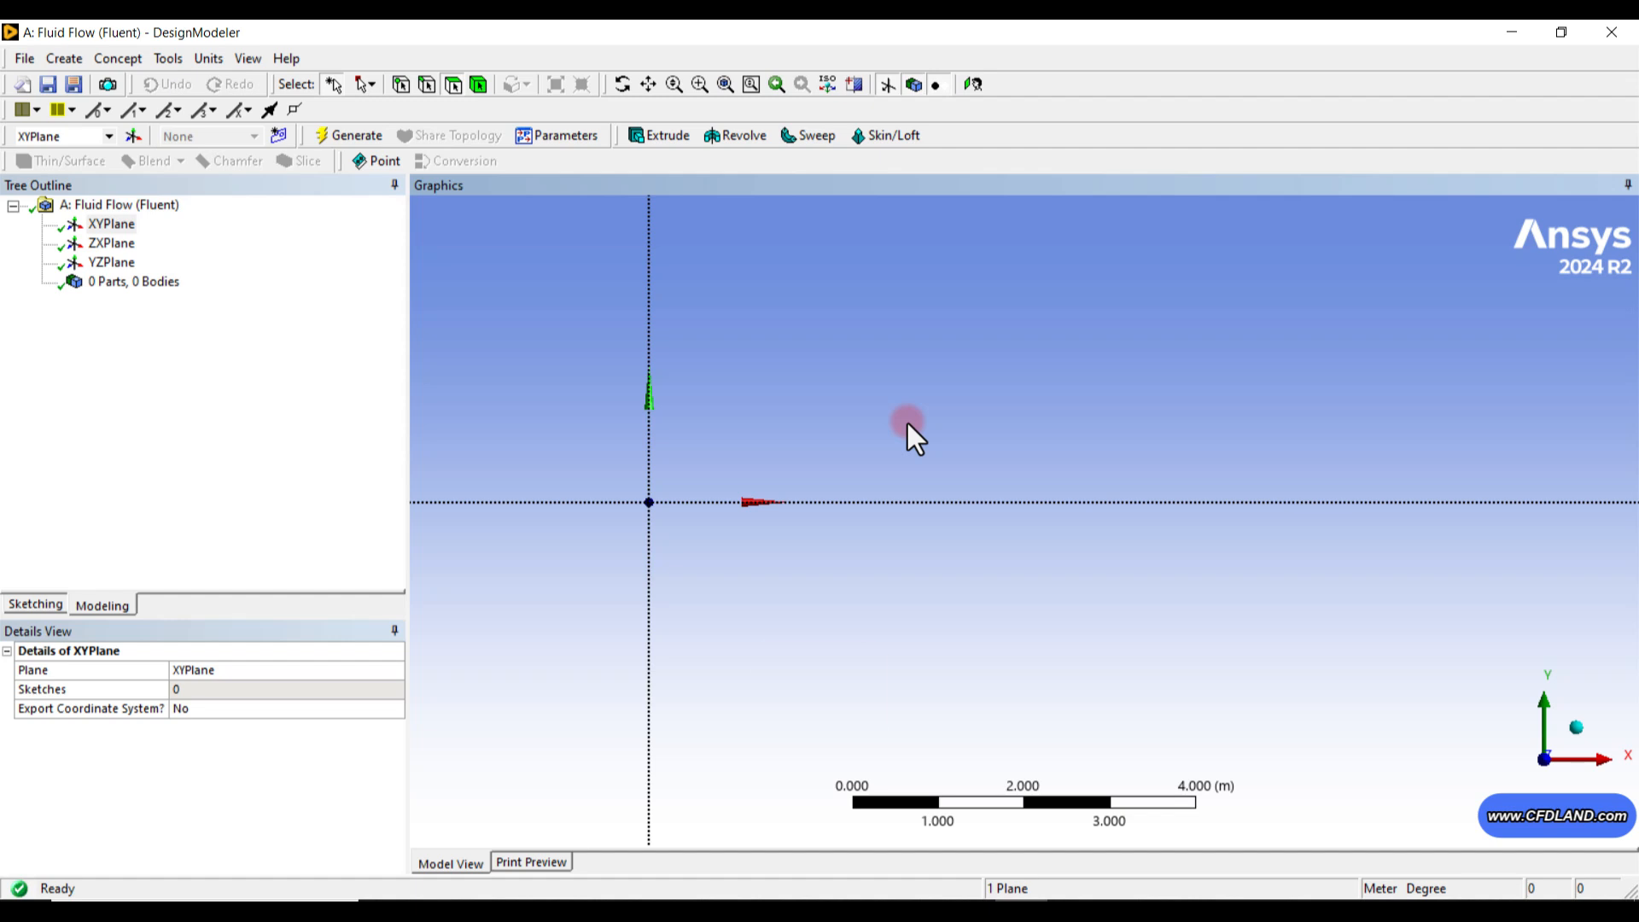
key("ctrl")
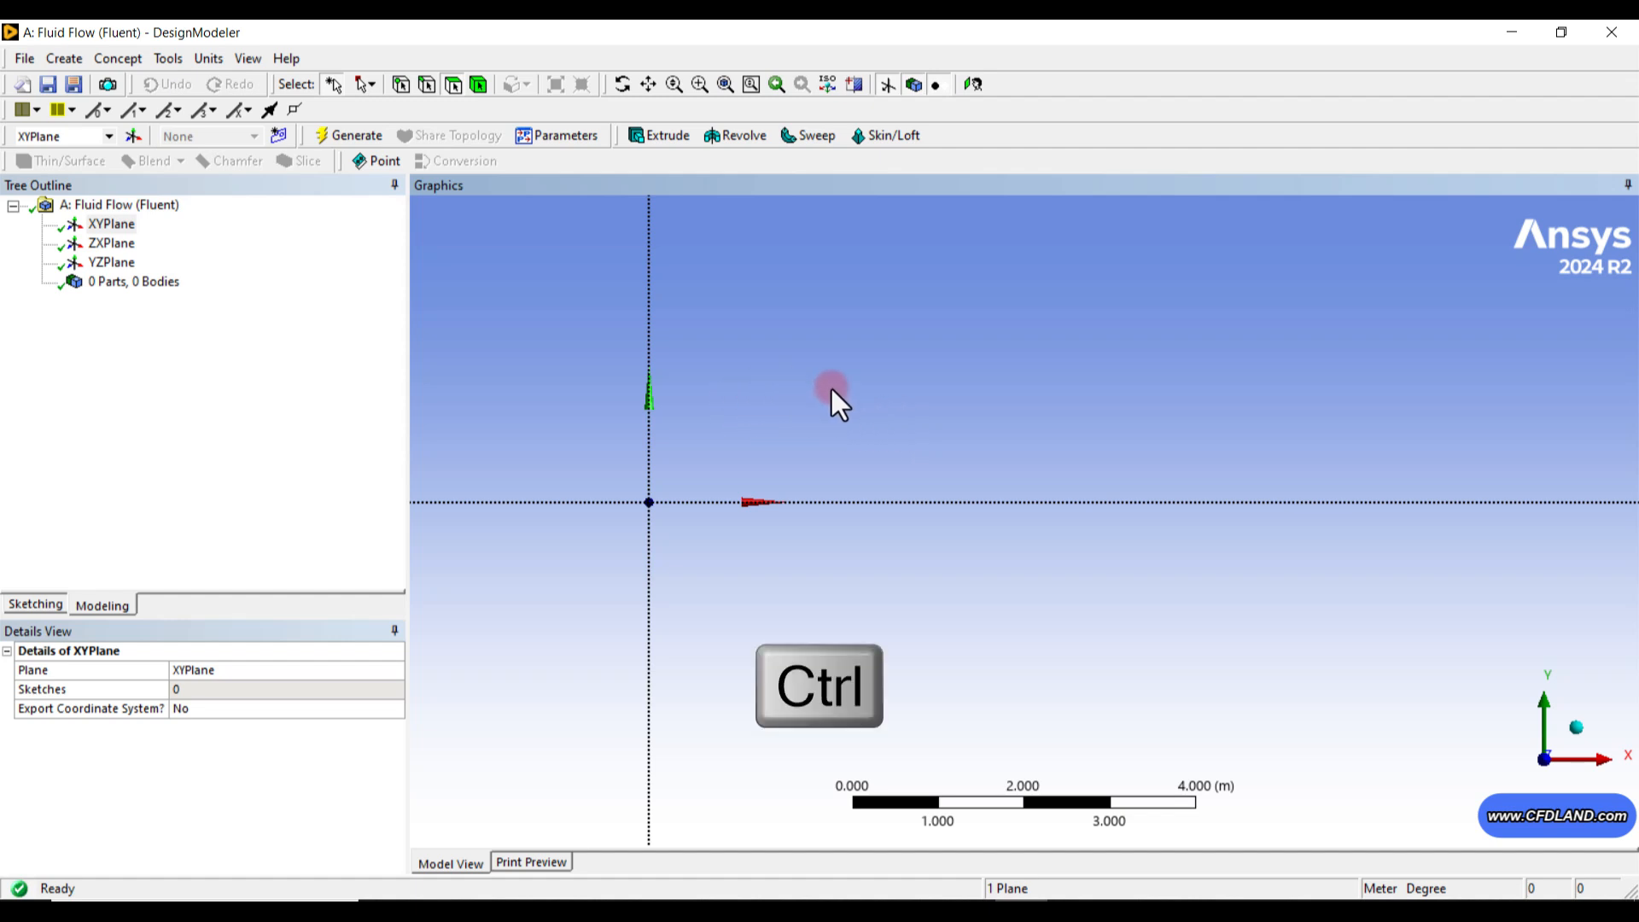
middle_click_drag(695, 336, 582, 386, "ctrl")
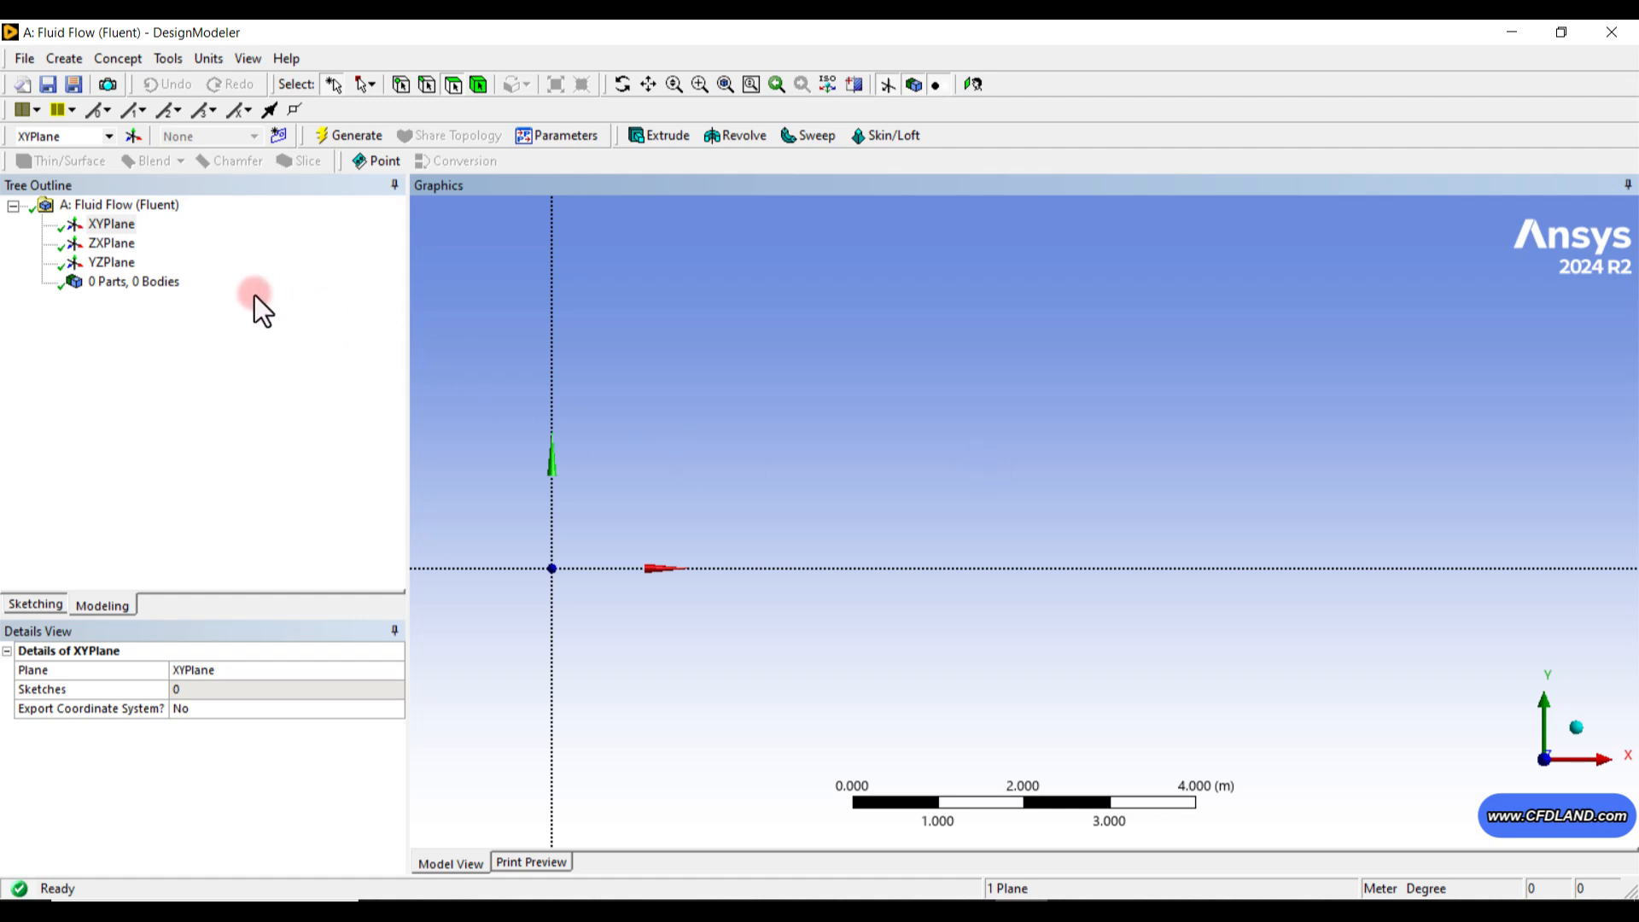
left_click(98, 224)
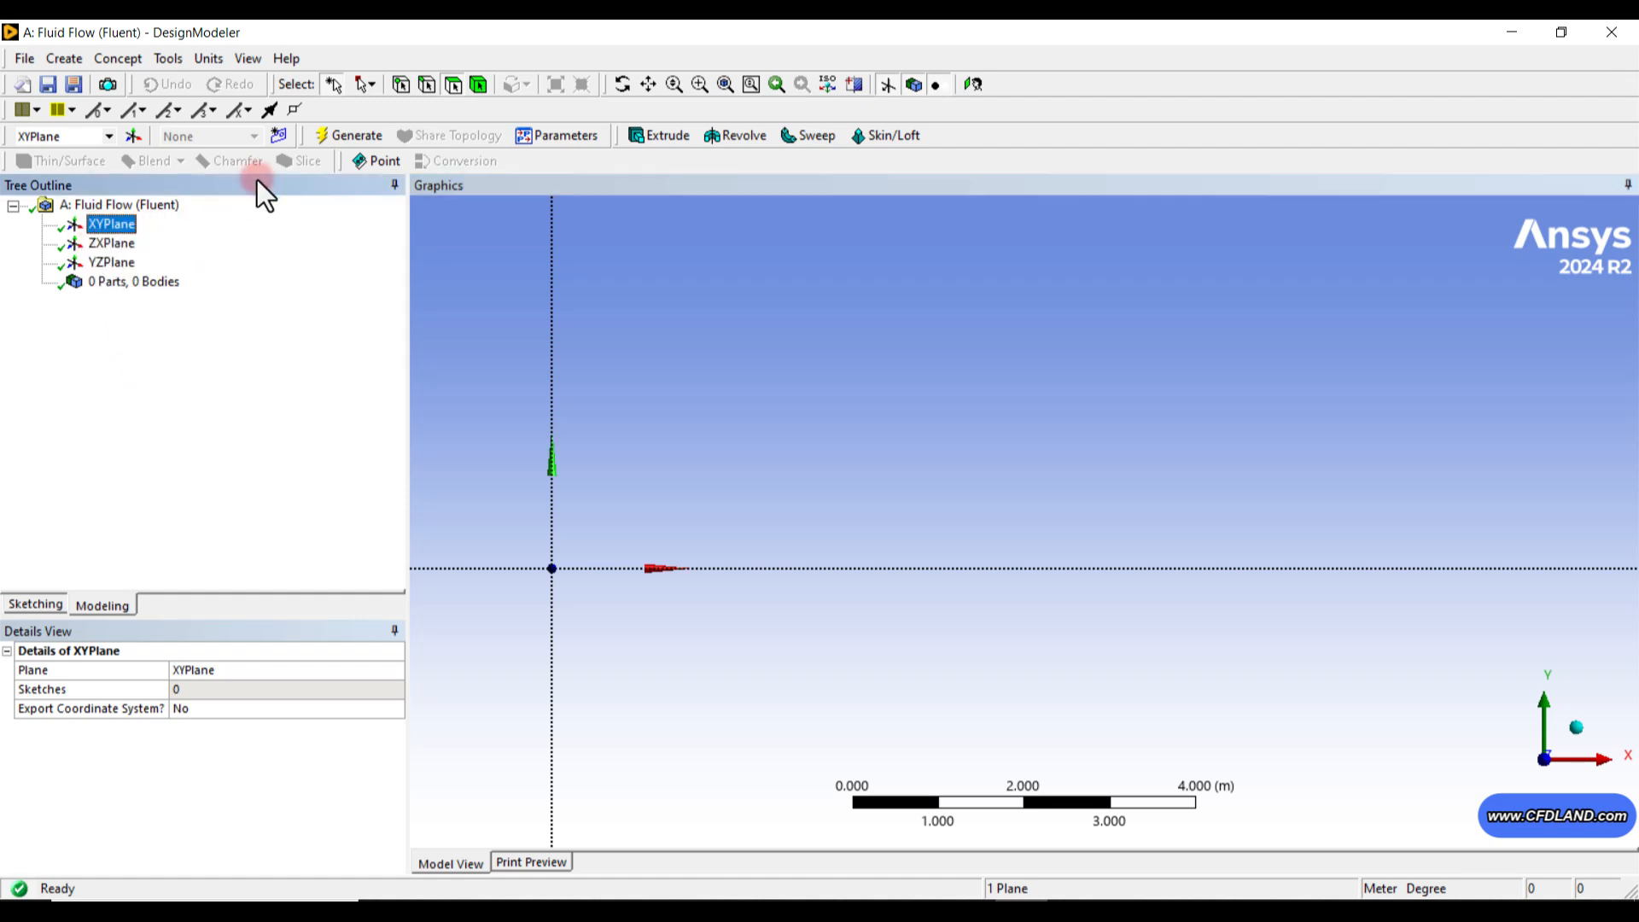
left_click(285, 138)
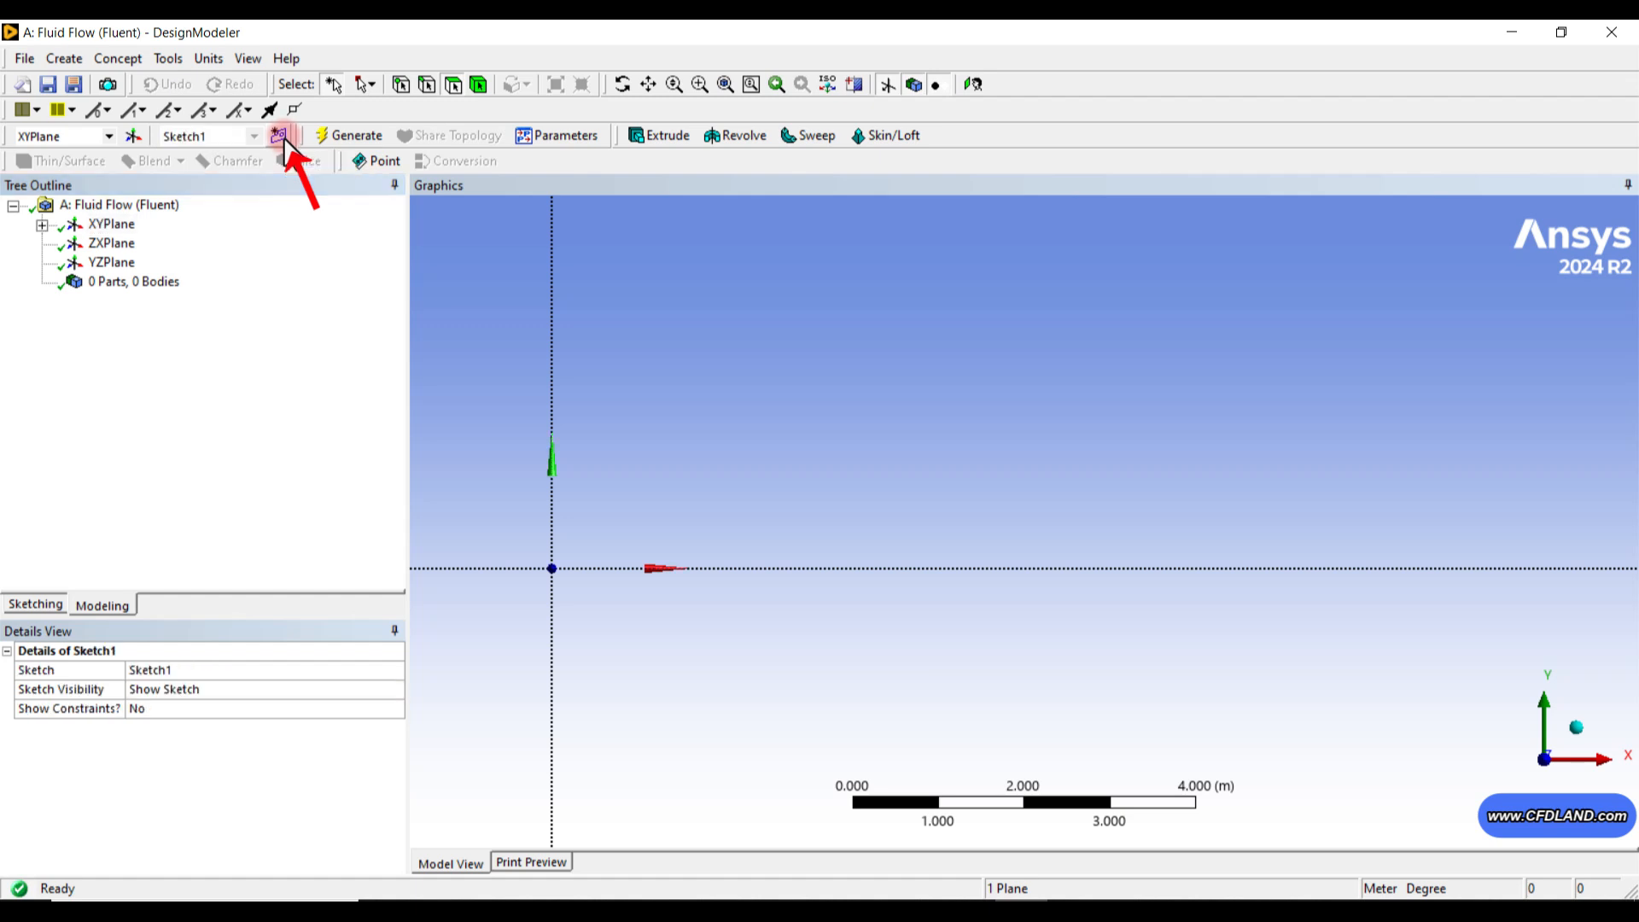
left_click(166, 247)
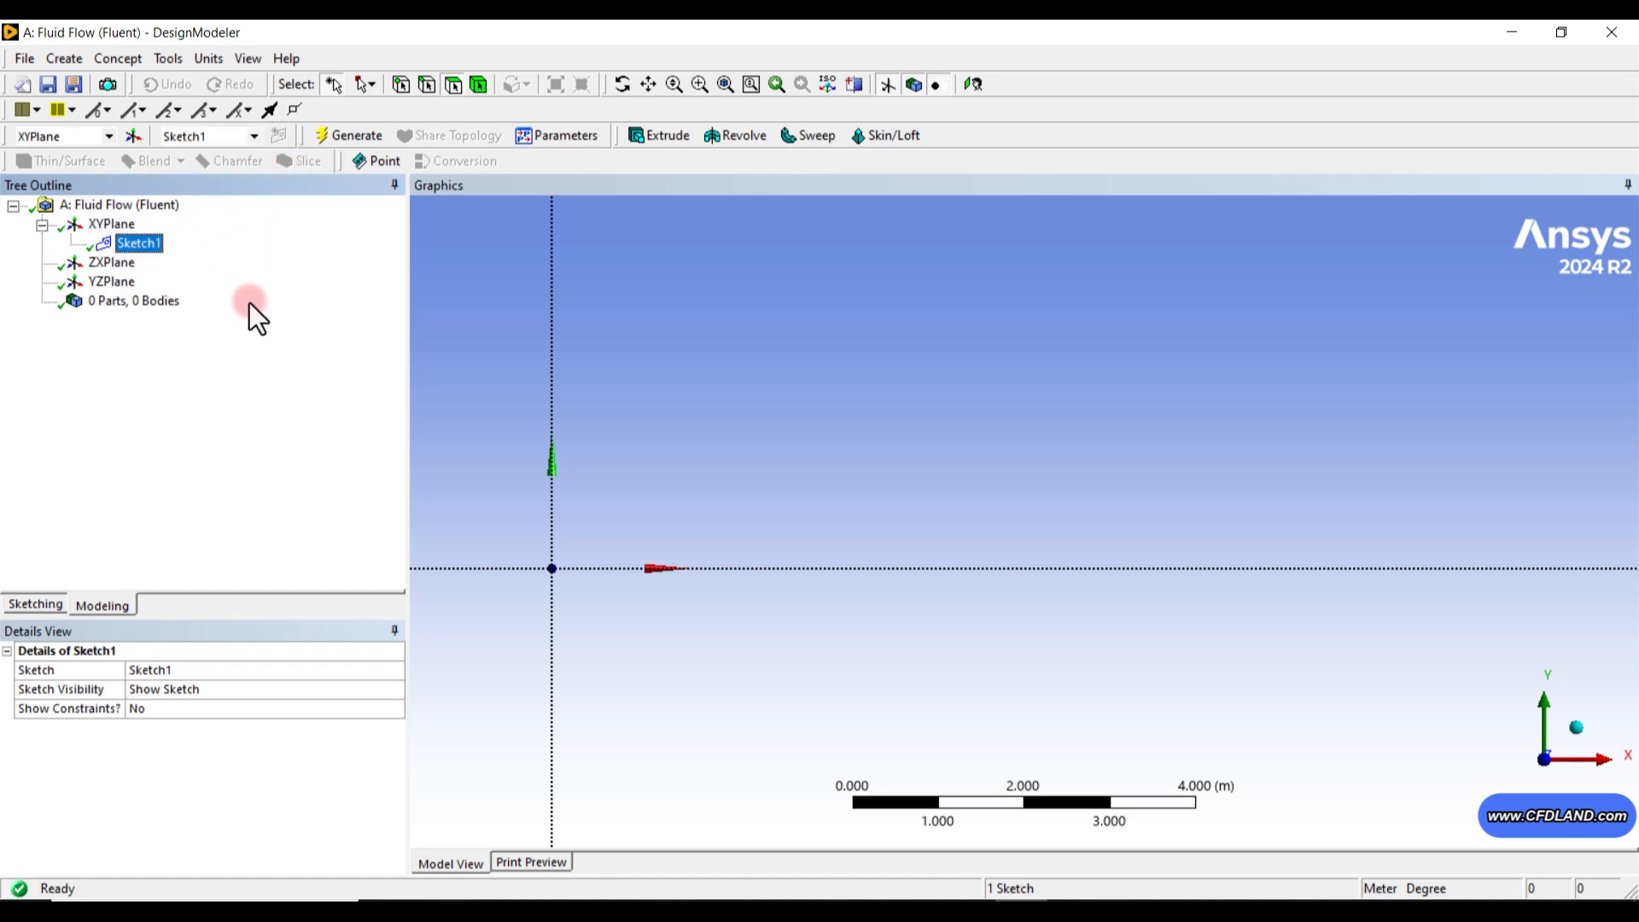
Sketch a rectangle about 2.65 m wide and 0.98 m high, with its lower-left corner at the origin.
left_click(36, 604)
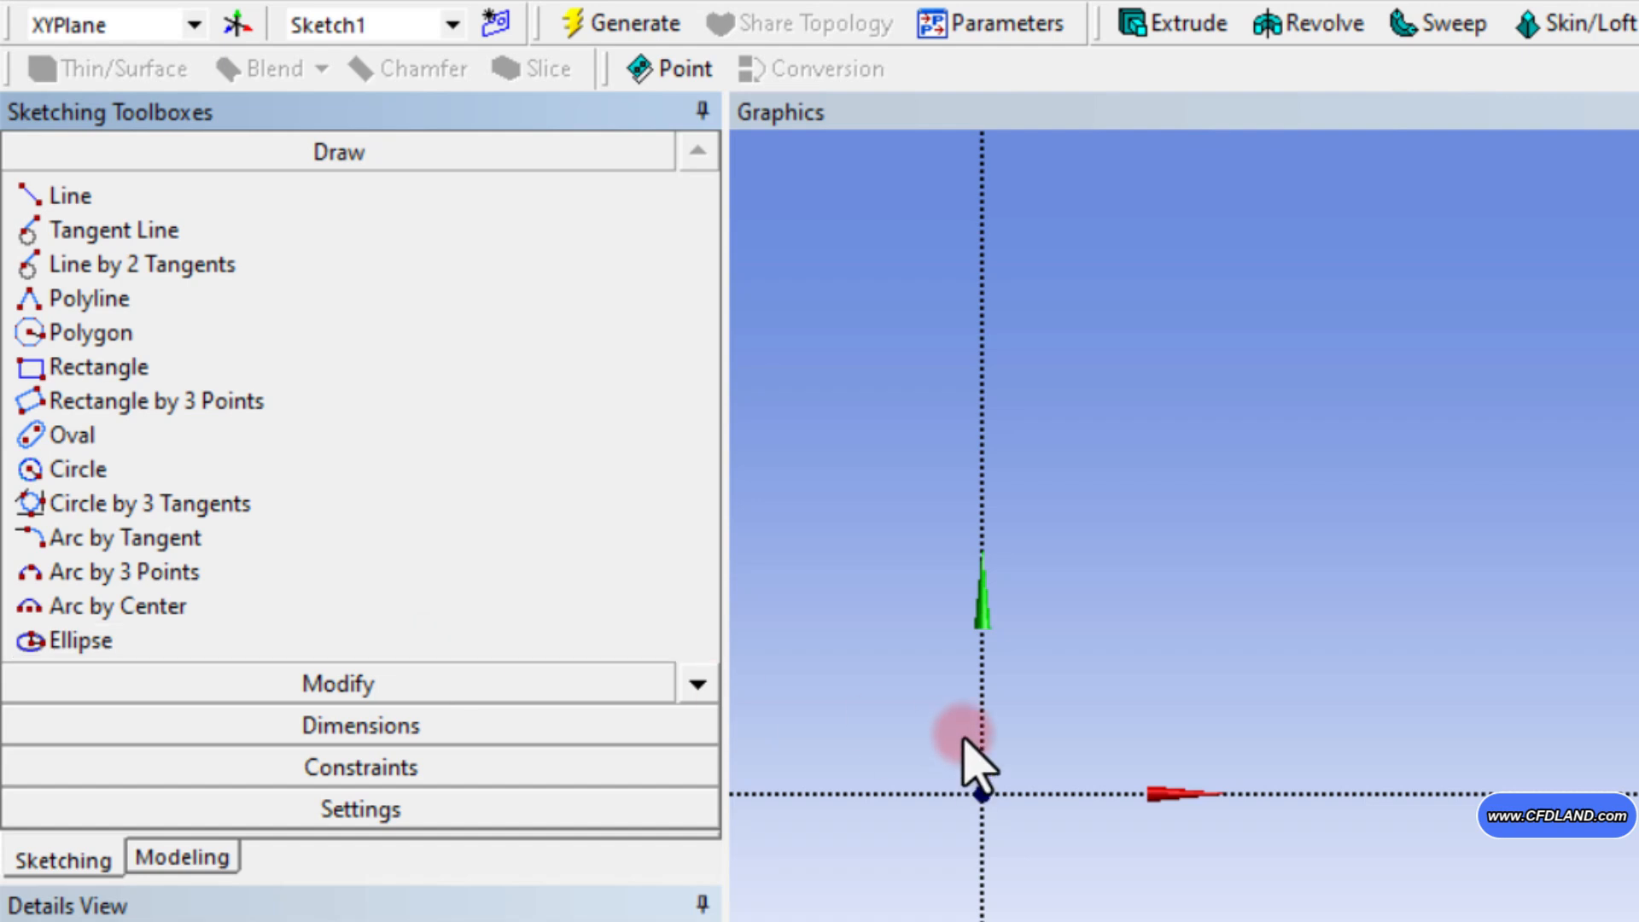
left_click(128, 368)
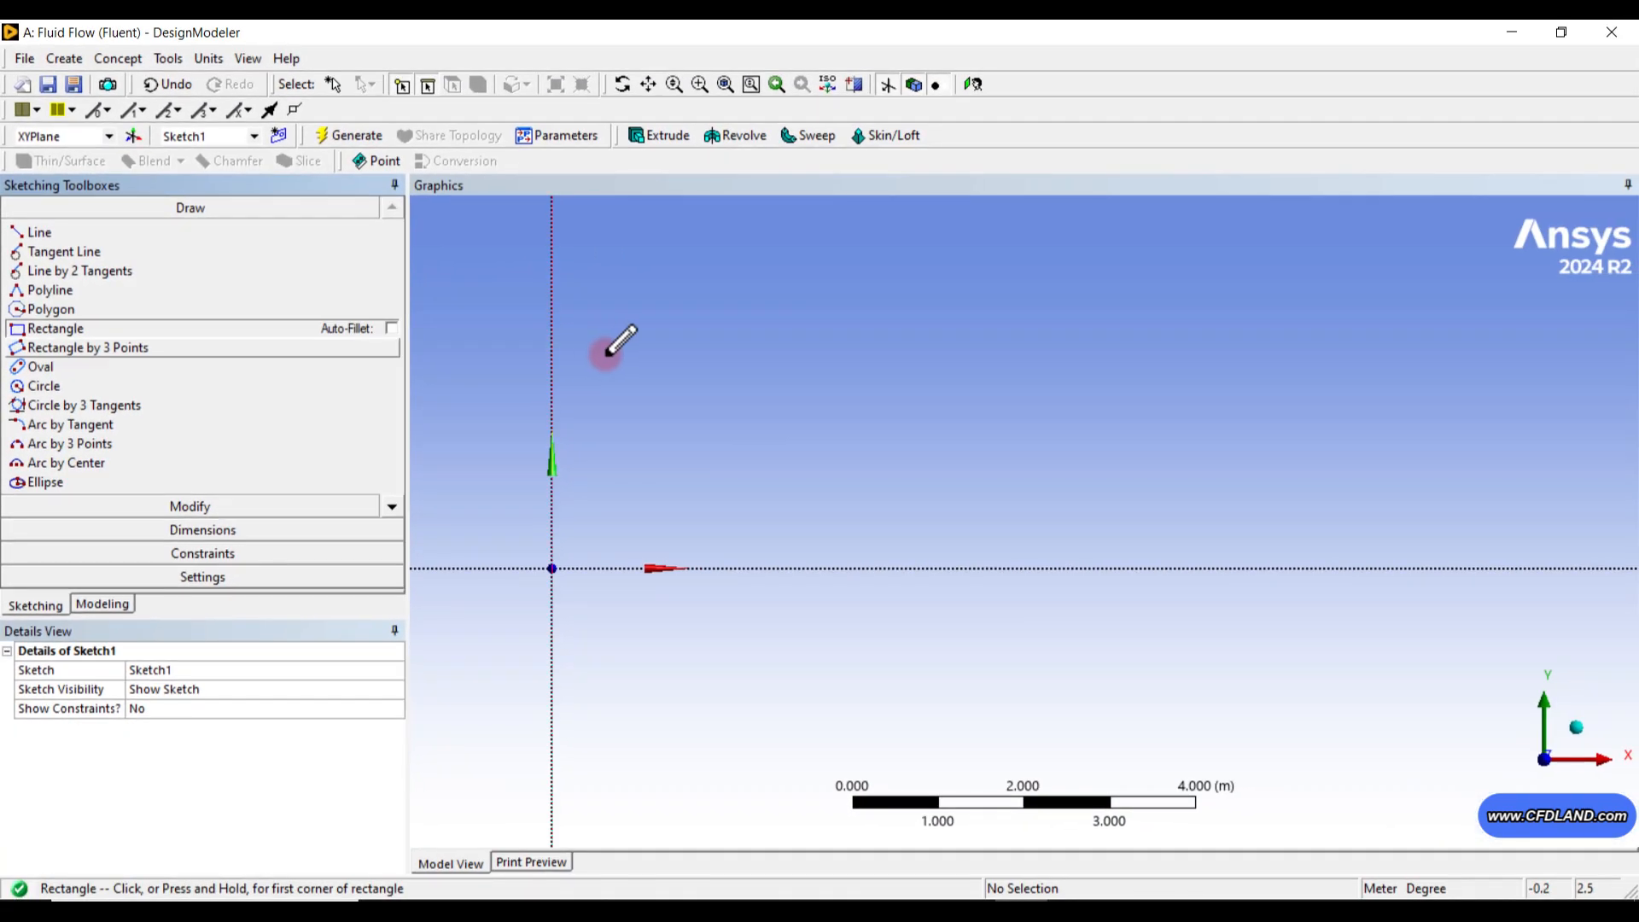
left_click(552, 567)
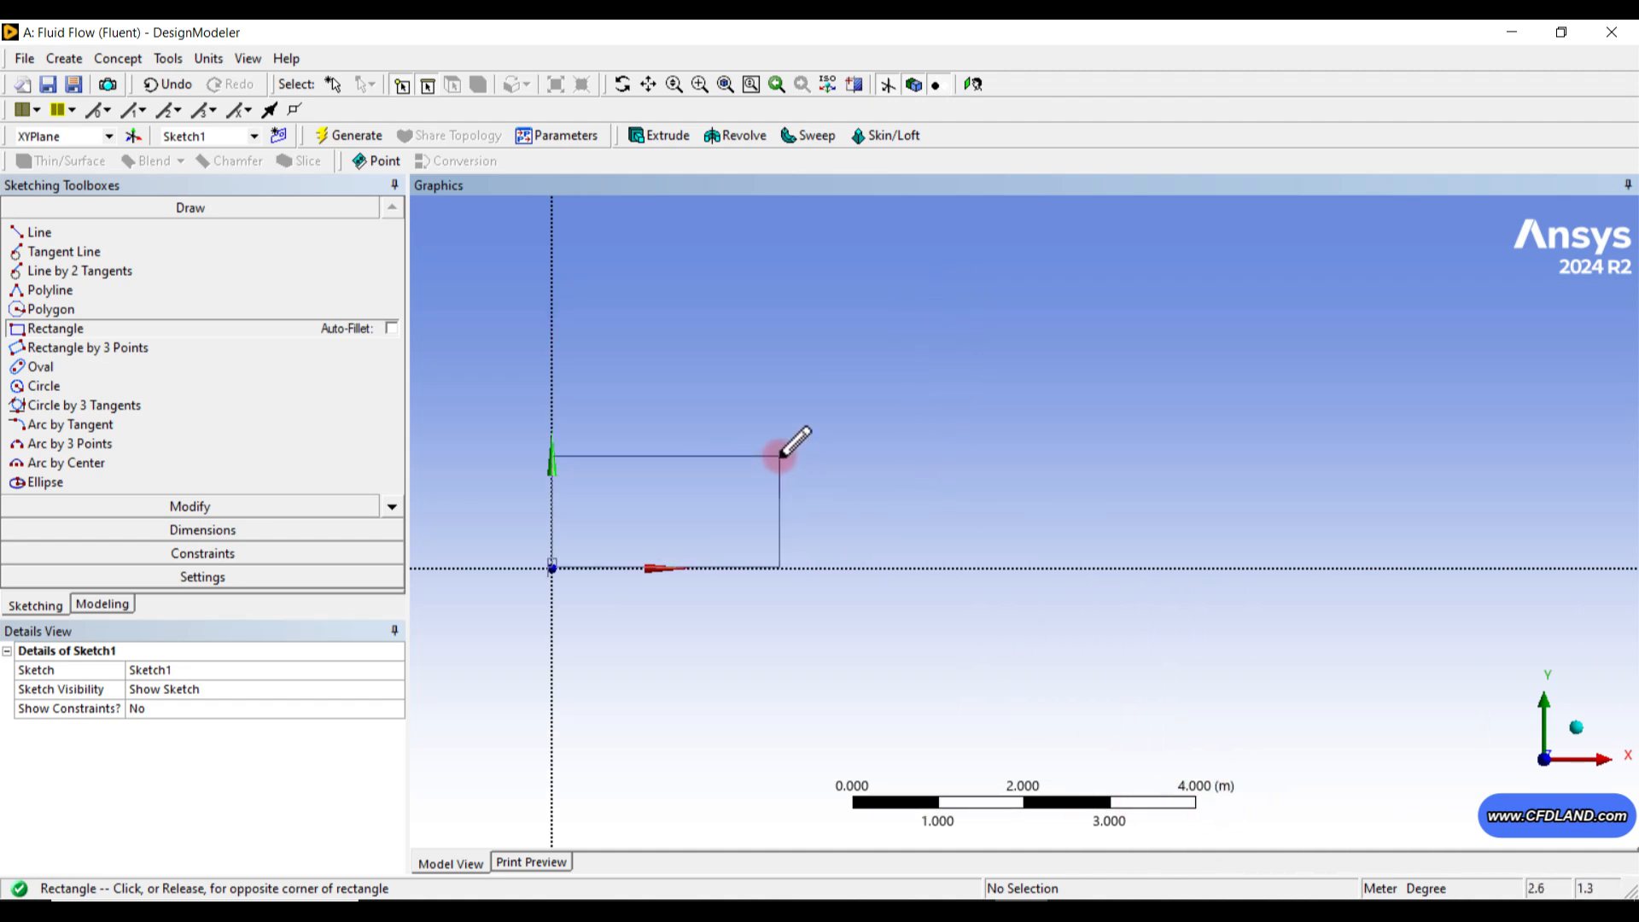
left_click(780, 483)
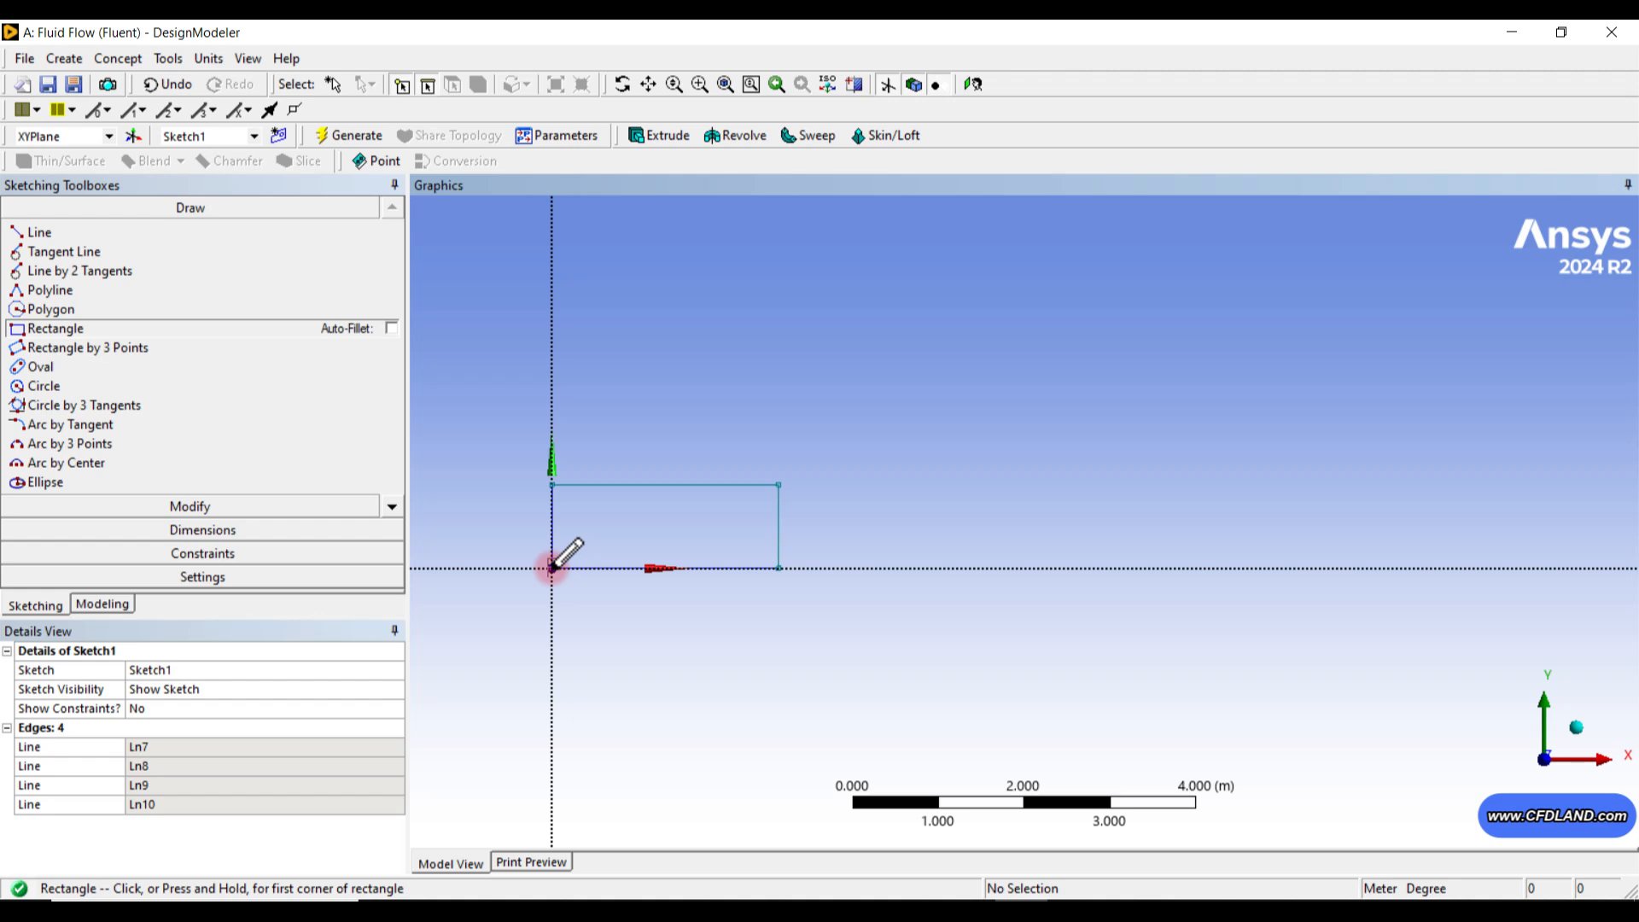
Dimension the rectangle's height and width using Semi-Automatic dimensioning.
left_click(178, 531)
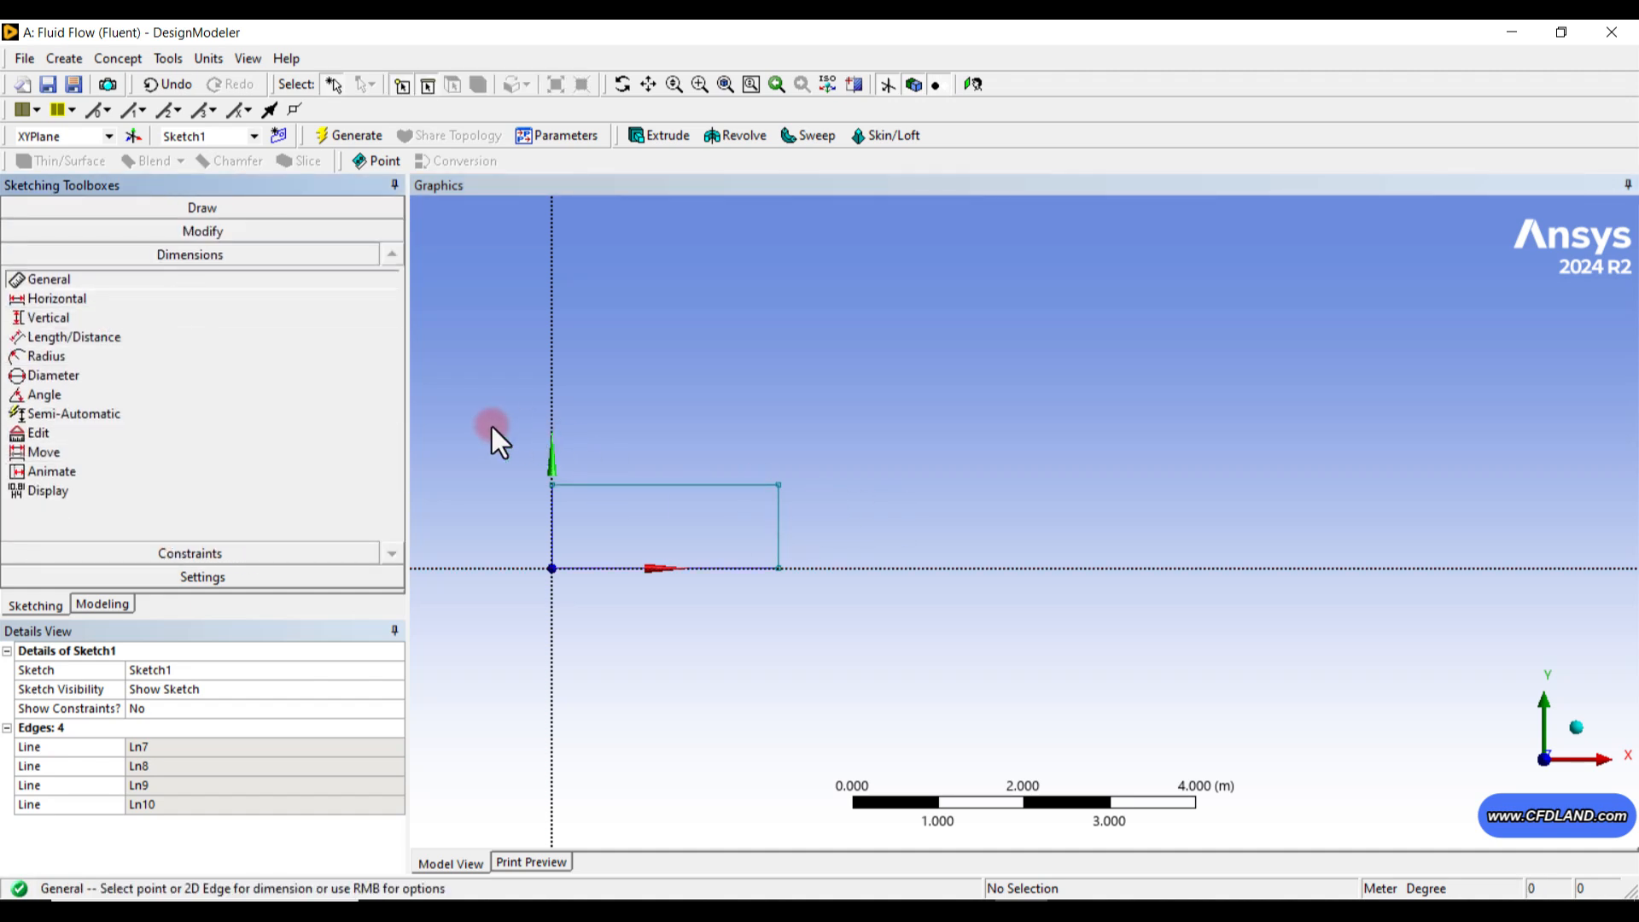
right_click_drag(492, 424, 795, 597)
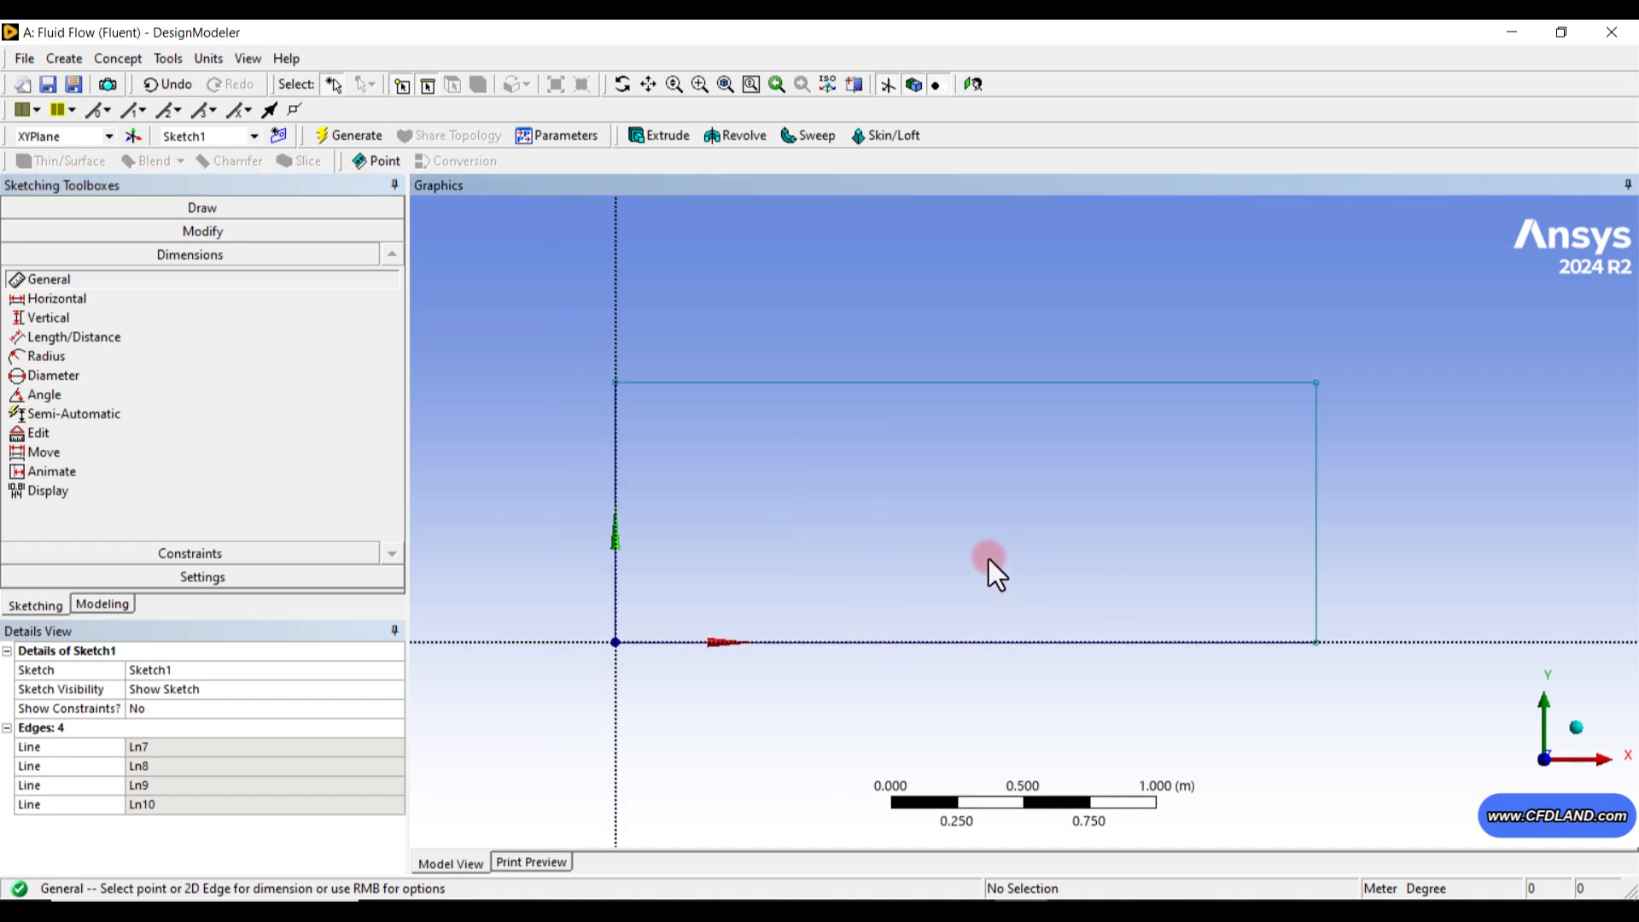
left_click(86, 418)
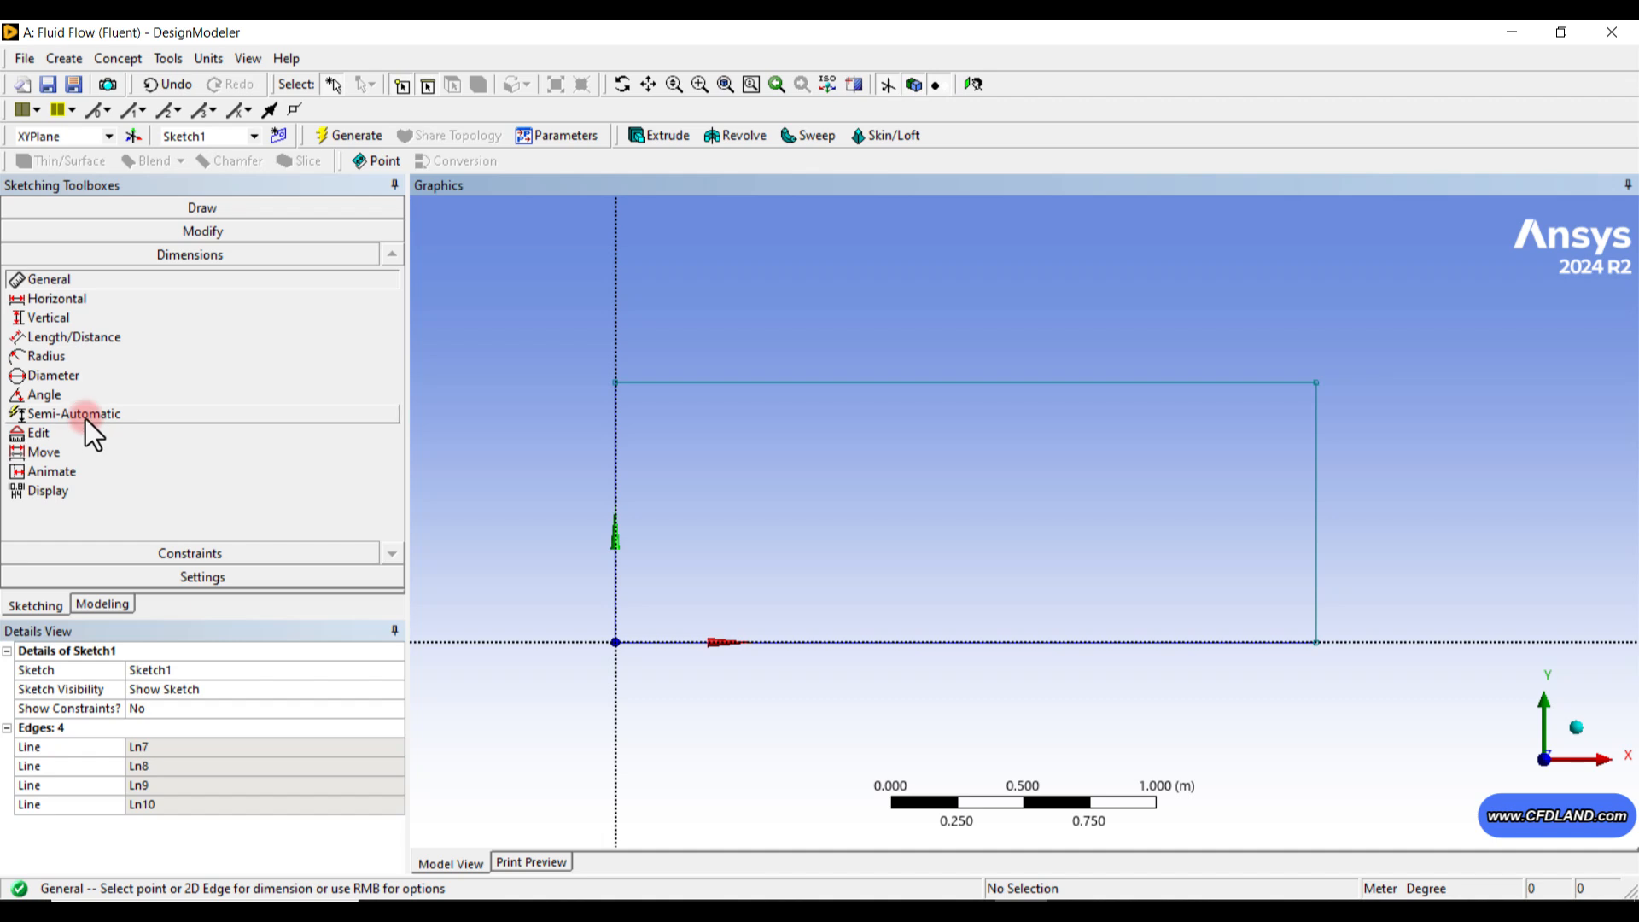
left_click(79, 415)
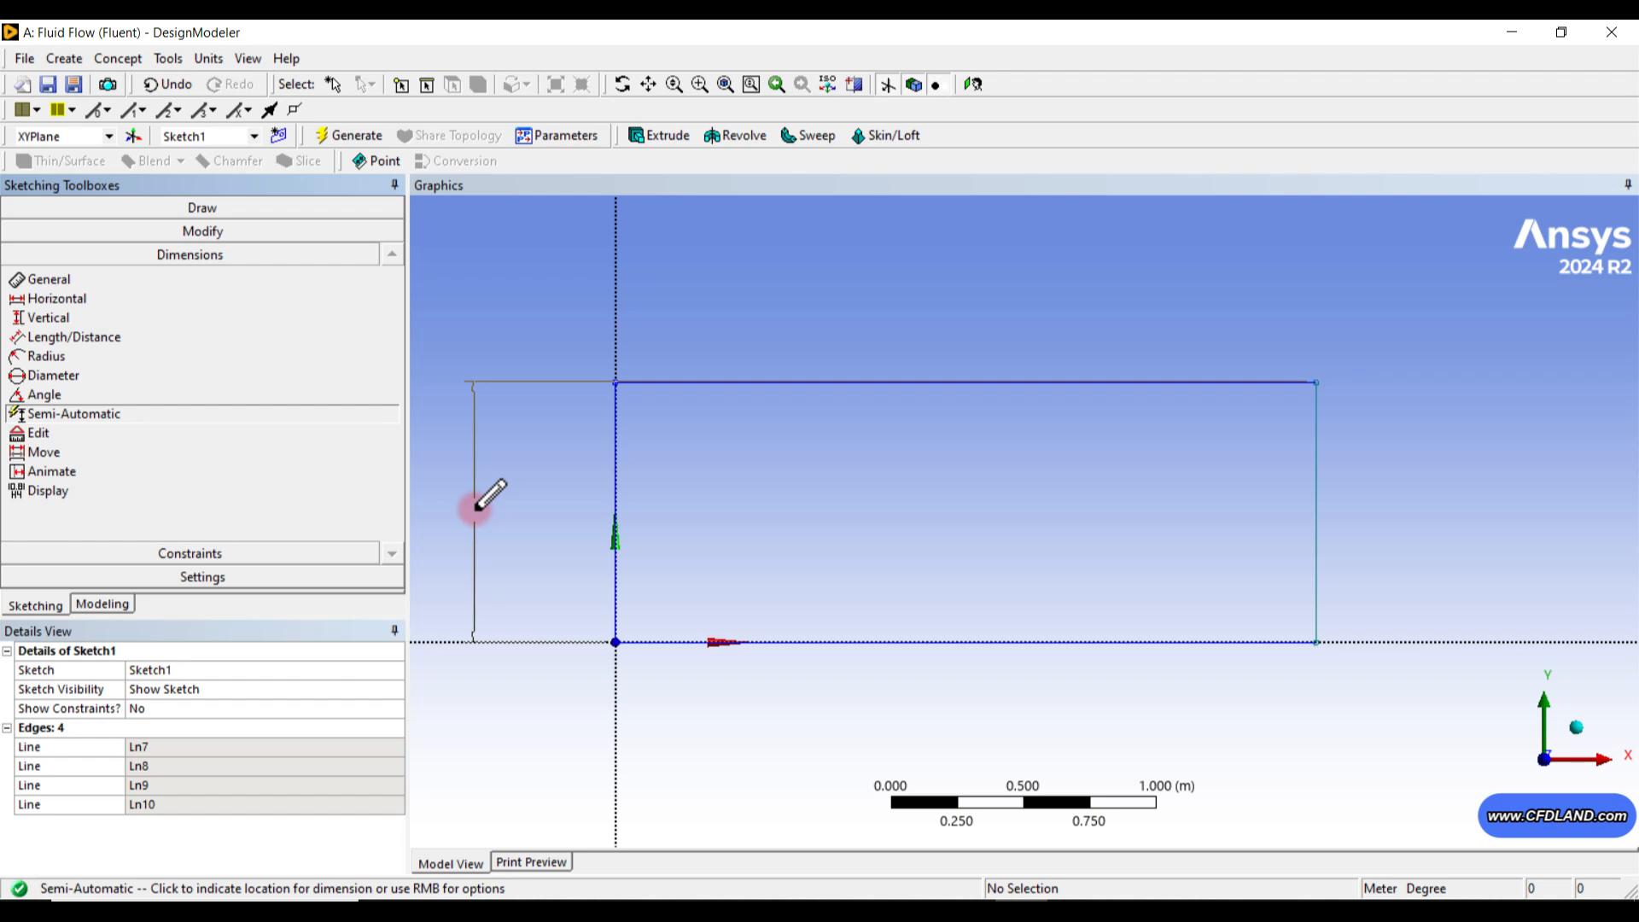
left_click(475, 506)
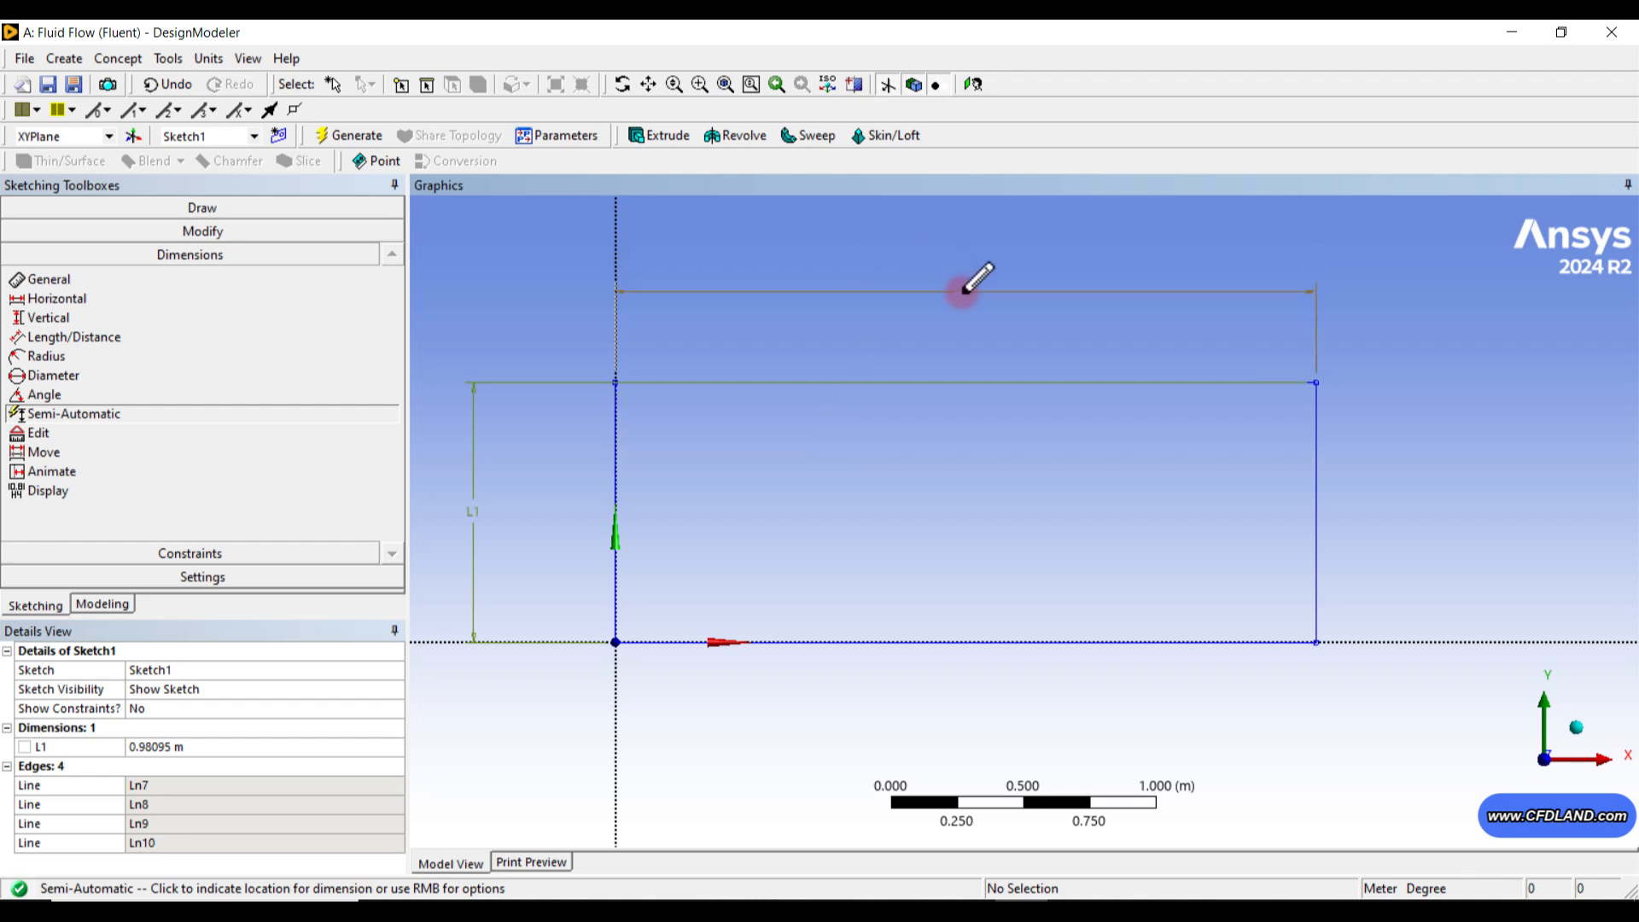
left_click(974, 280)
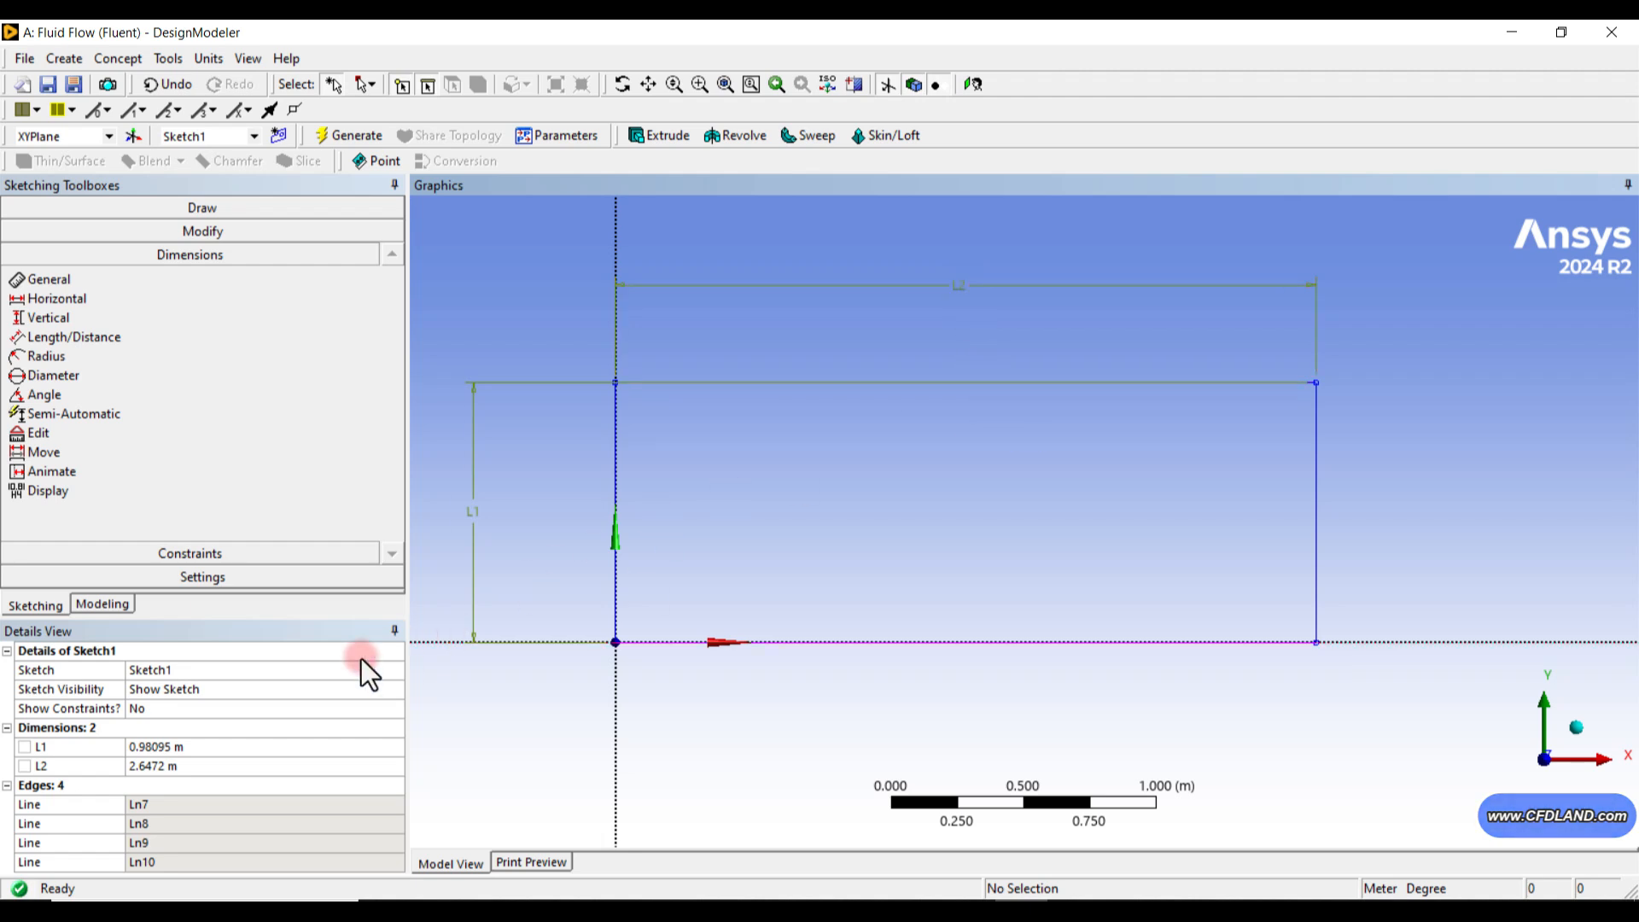
Set the rectangle's height dimension L1 to 0.5 m.
left_click(170, 750)
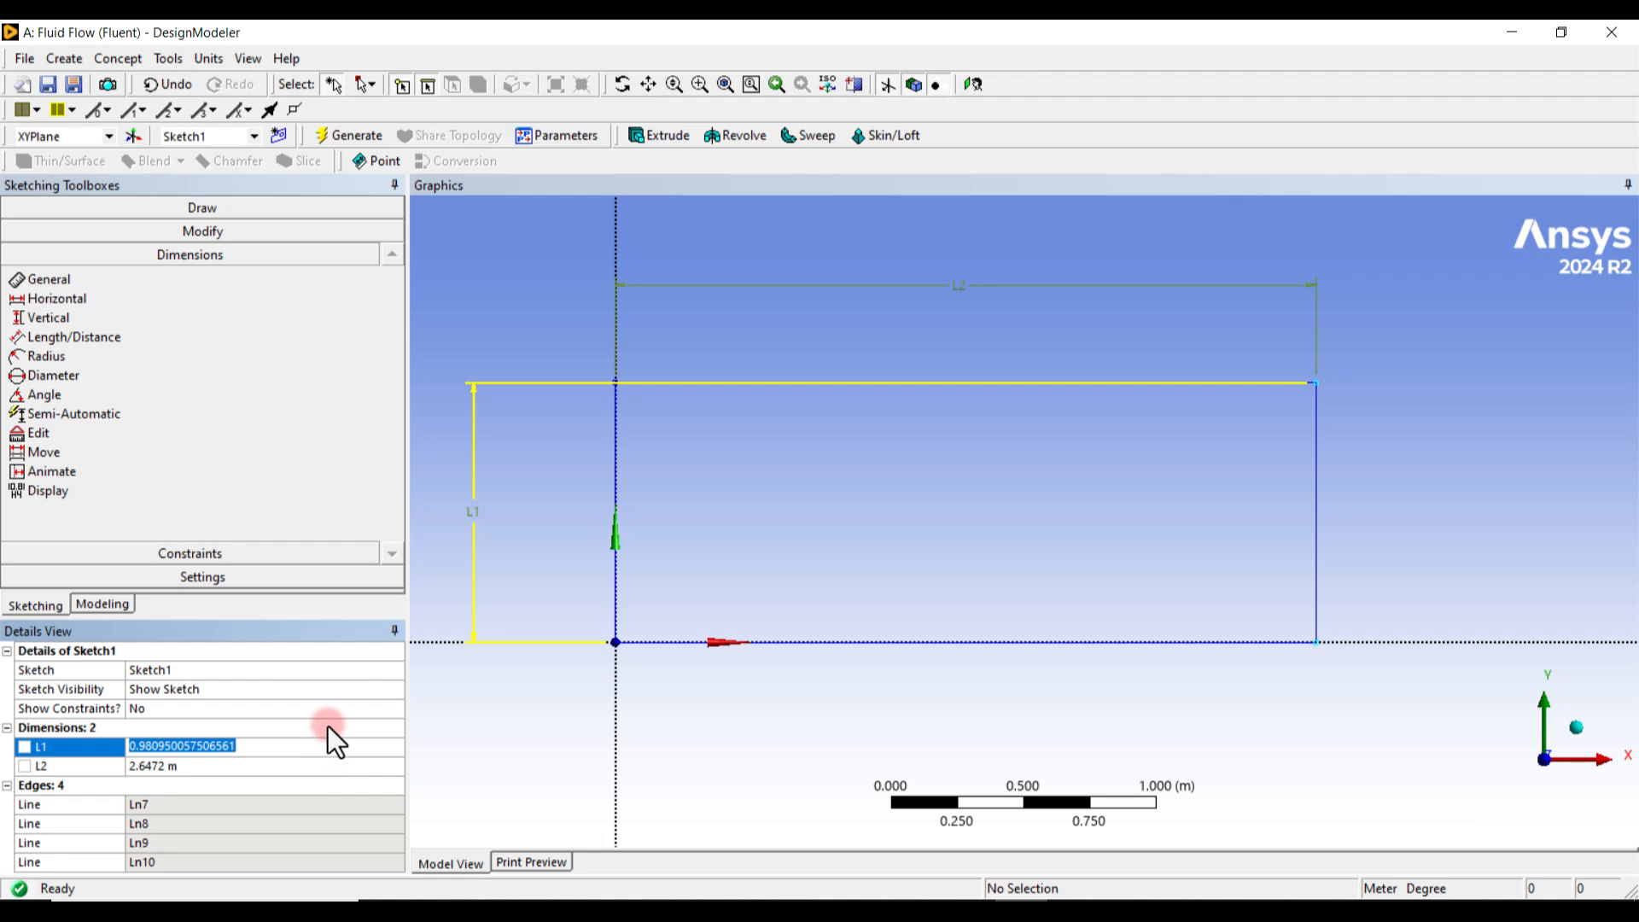
type("0.5")
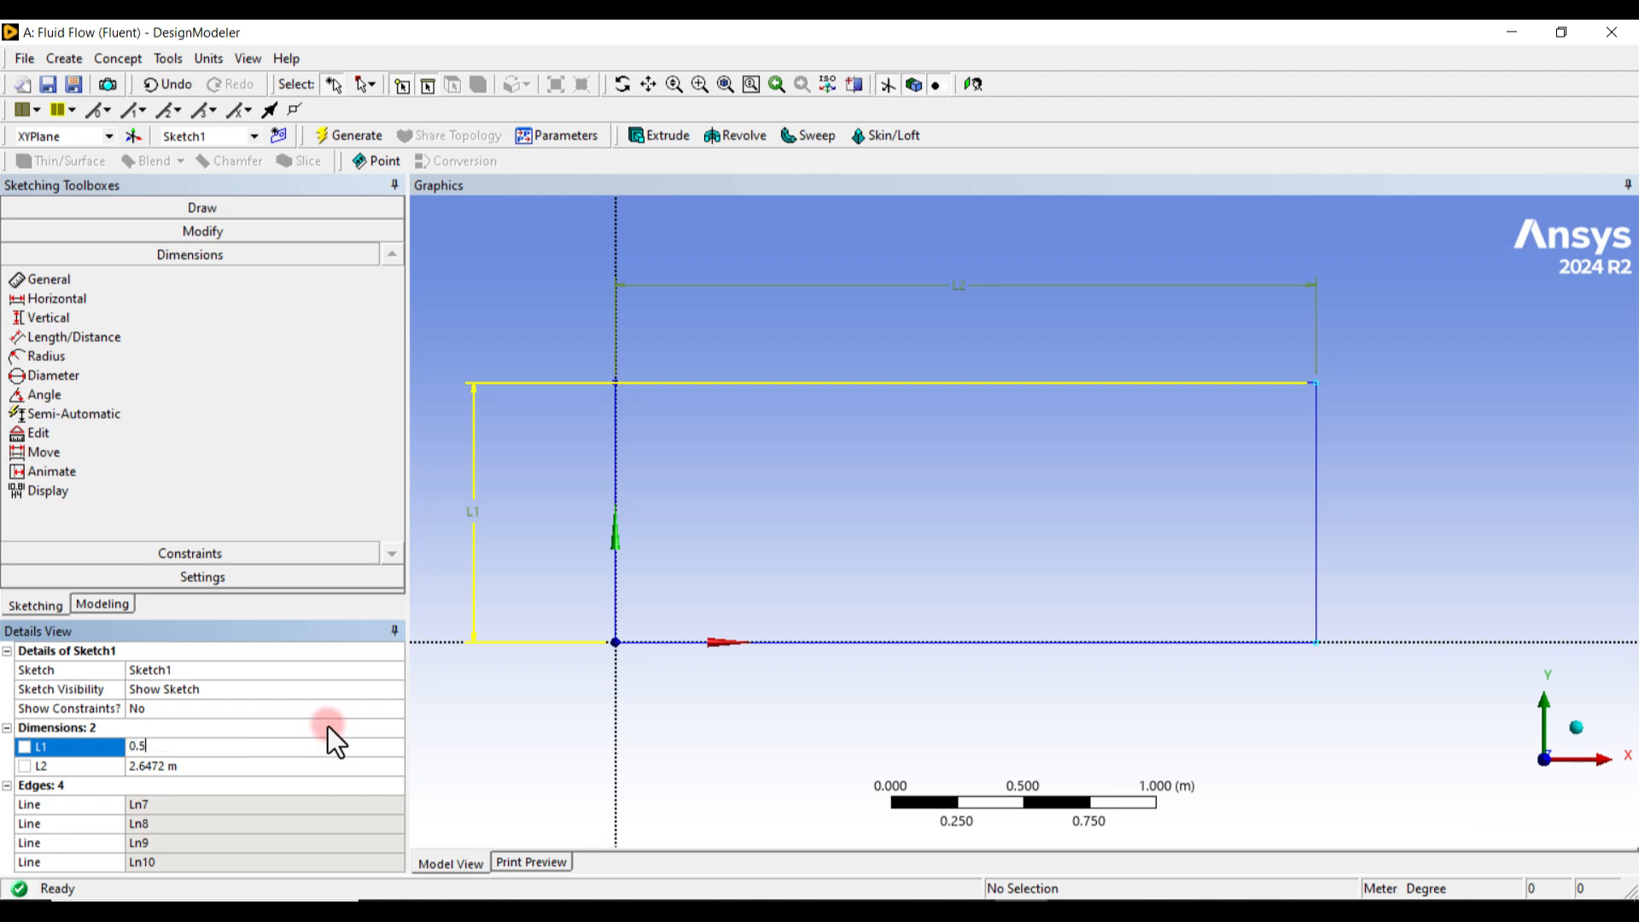
key("Return")
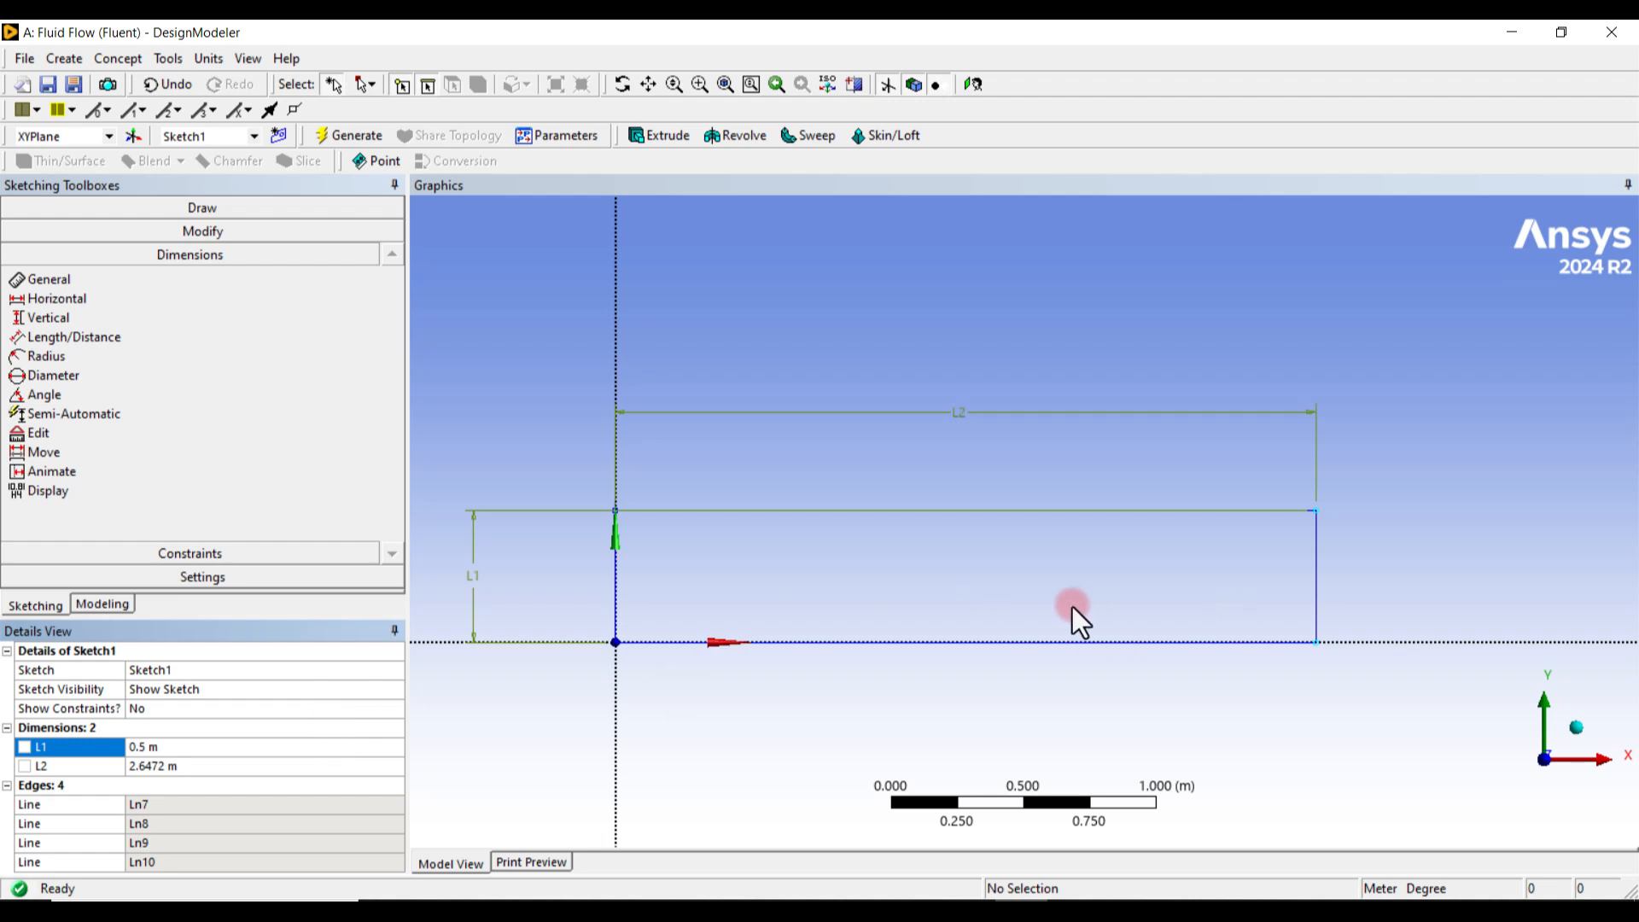
Set the rectangle's width dimension L2 to 1 m and generate the geometry.
left_click(189, 766)
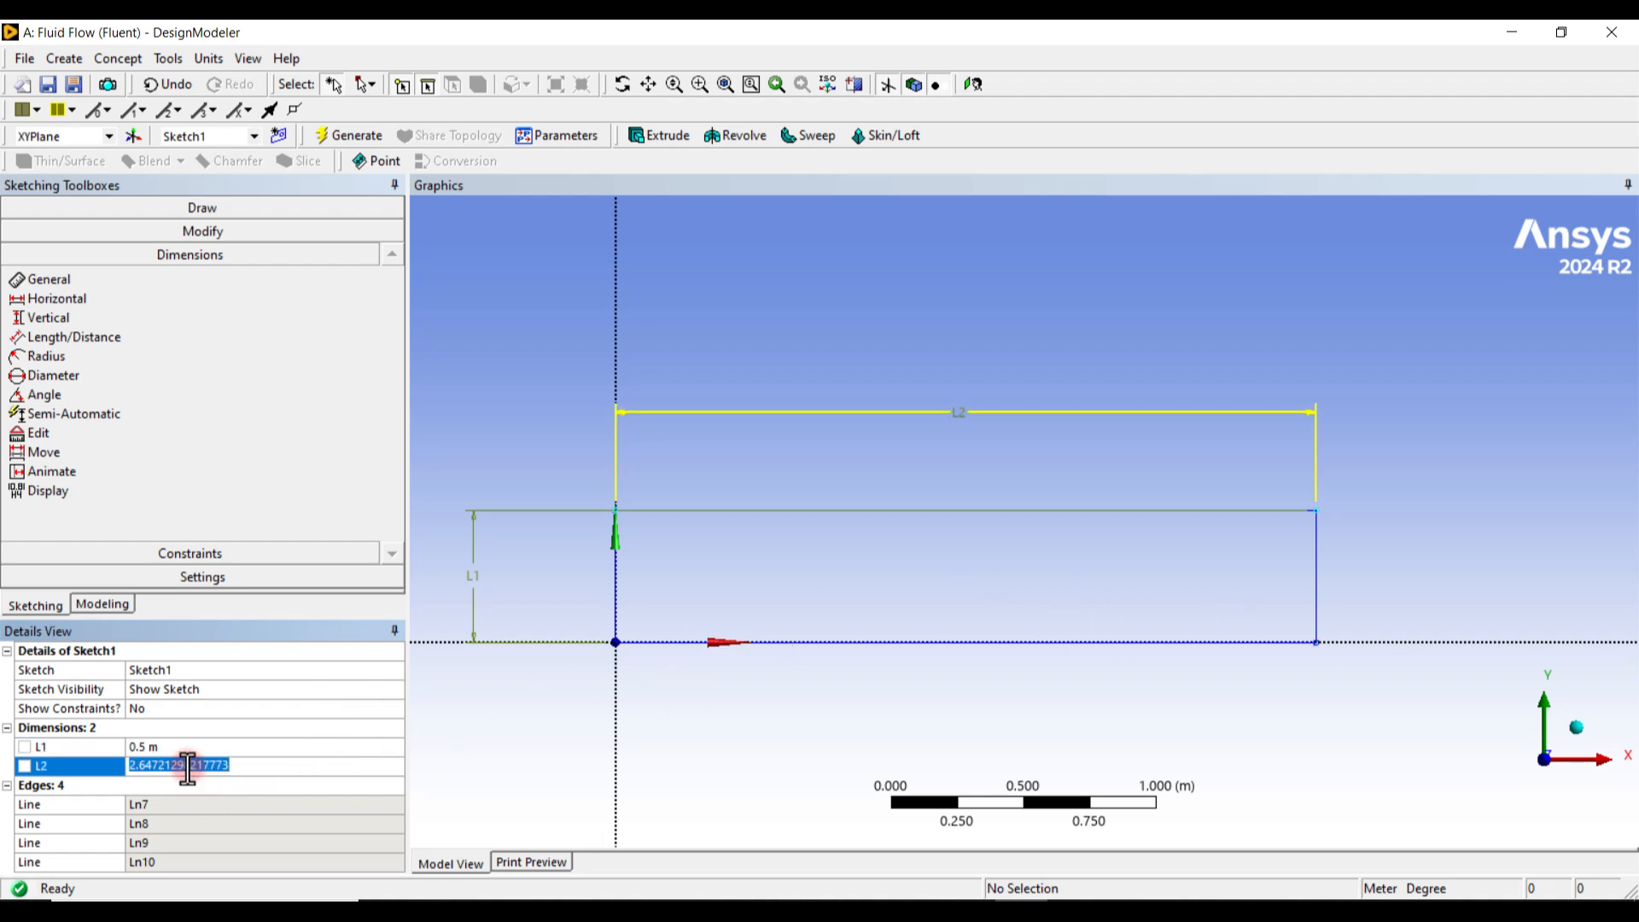
type("1")
key("Return")
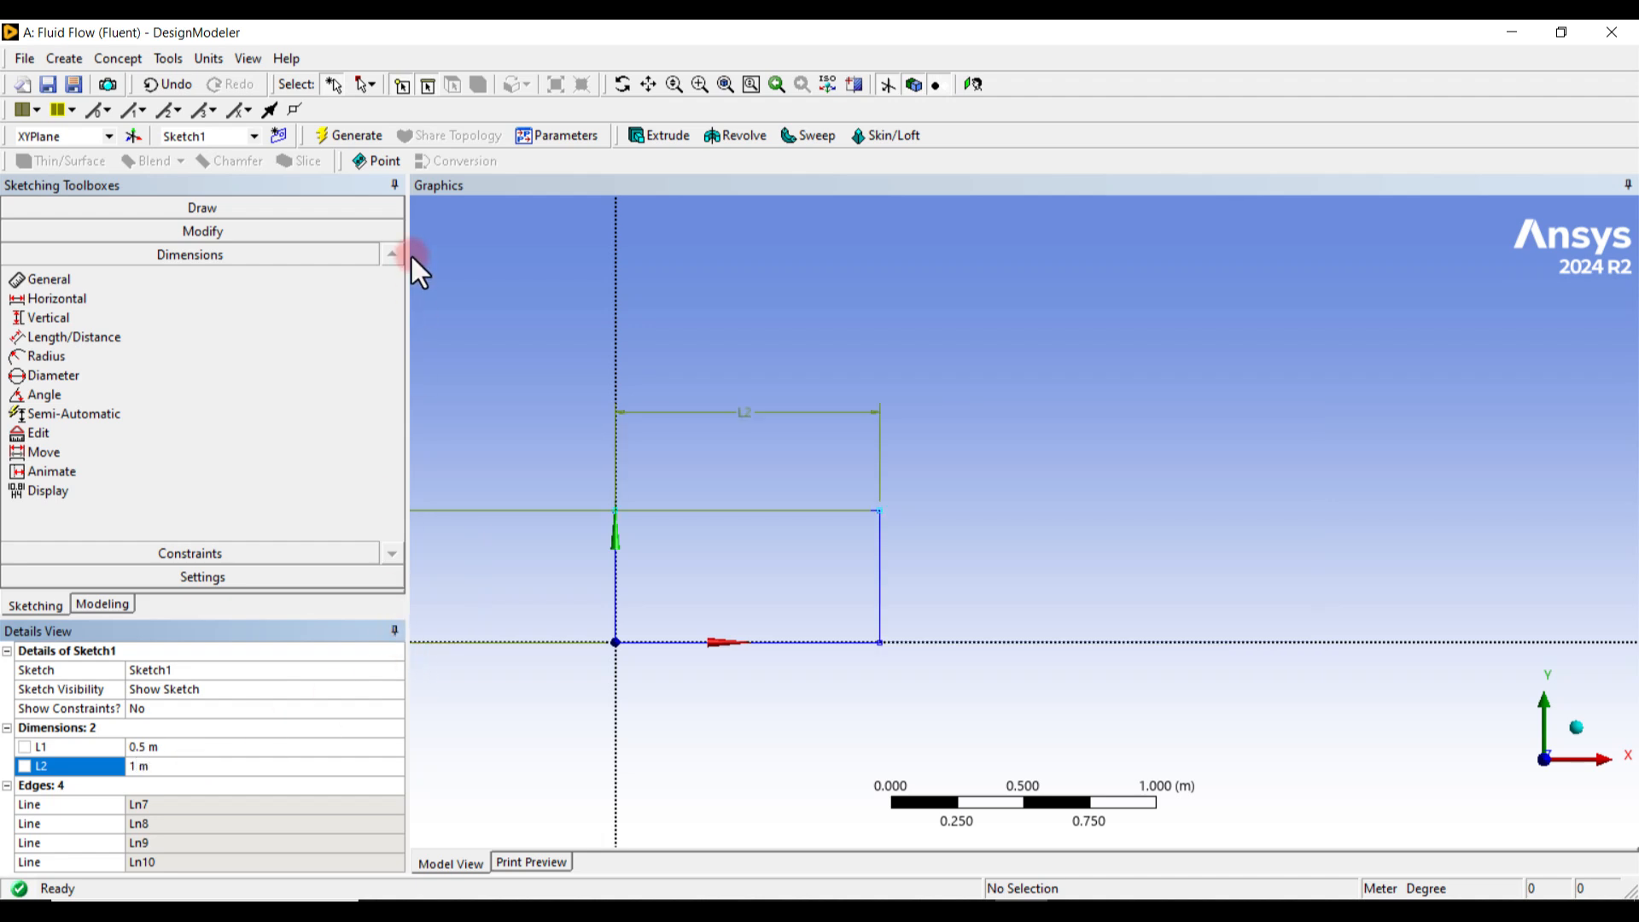
left_click(345, 137)
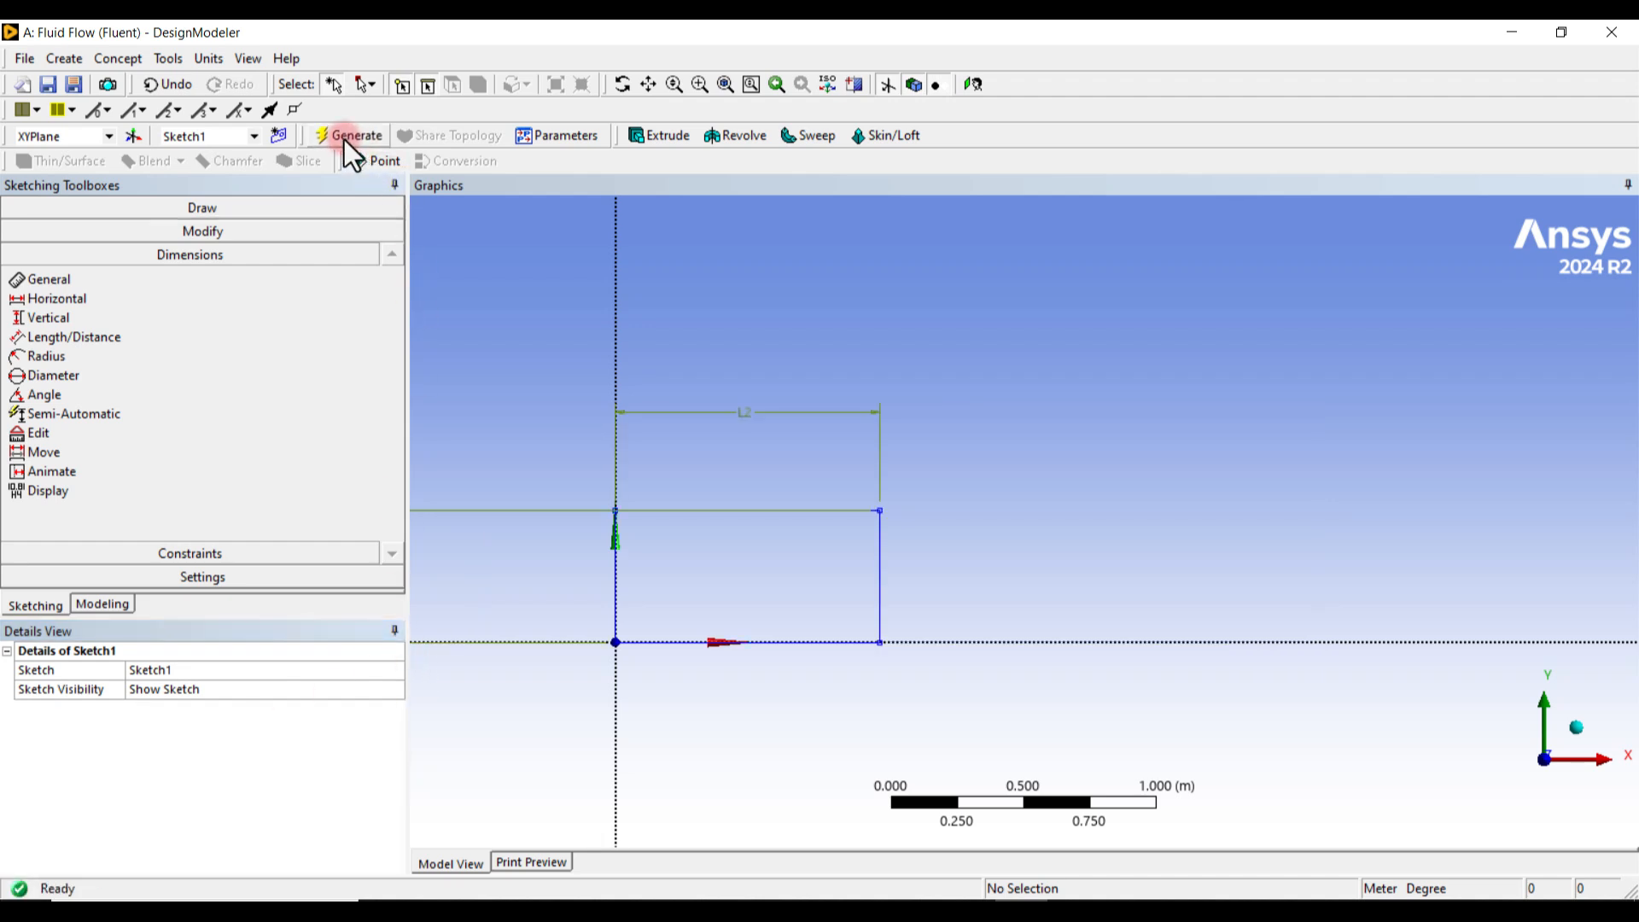
Create a surface from Sketch1 using Surfaces From Sketches and generate it.
left_click(102, 604)
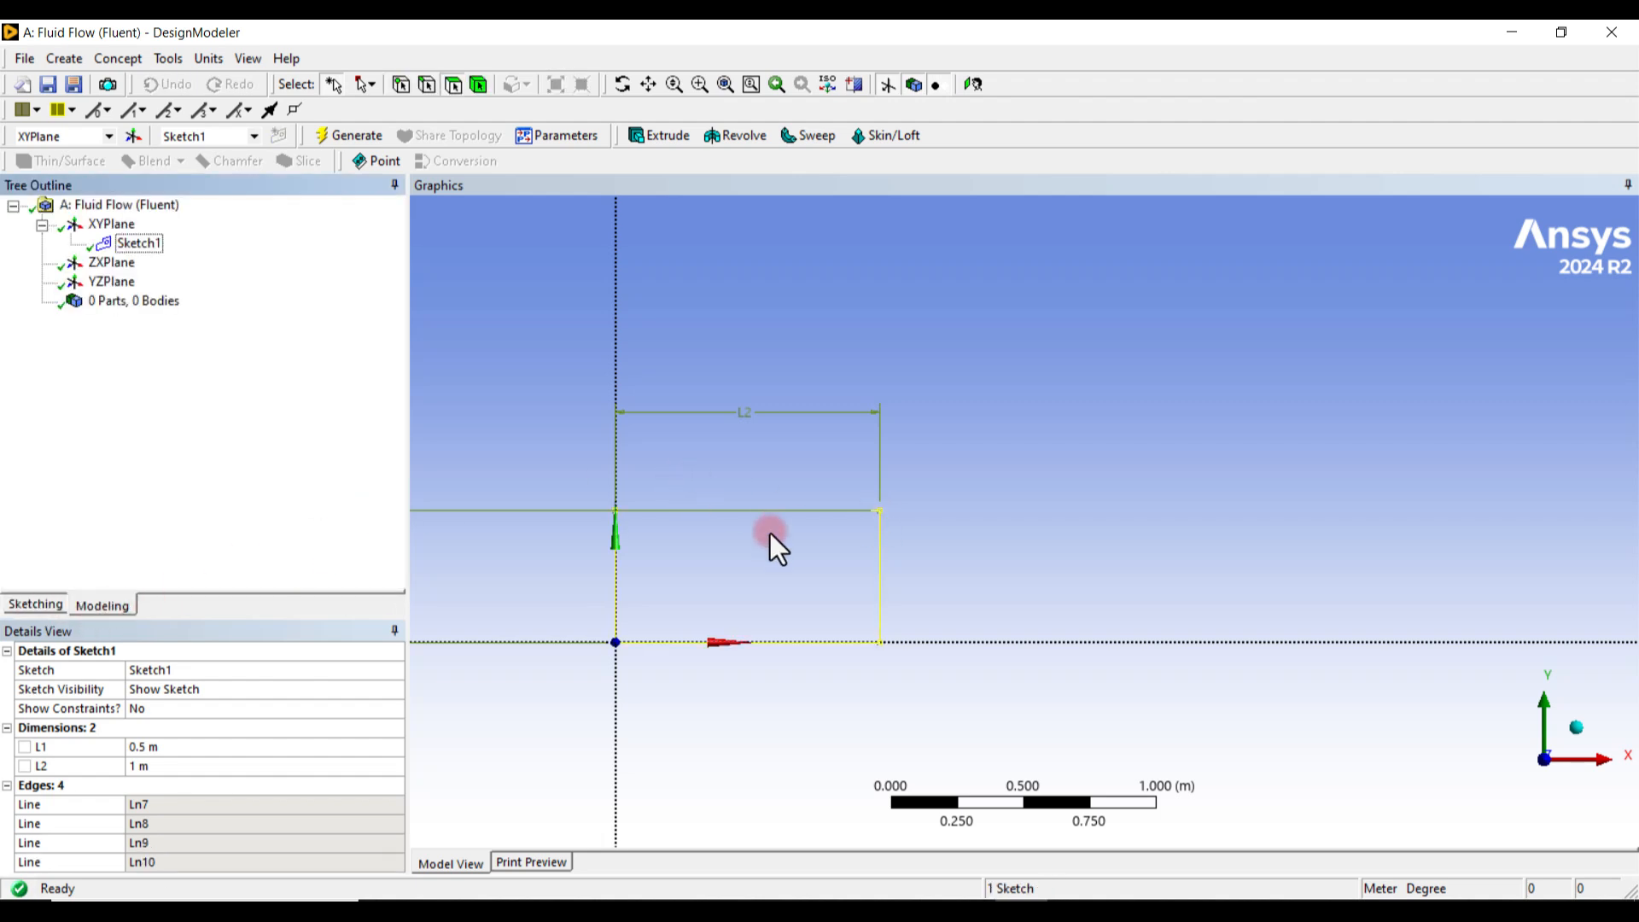
middle_click_drag(760, 553, 1033, 473, "ctrl")
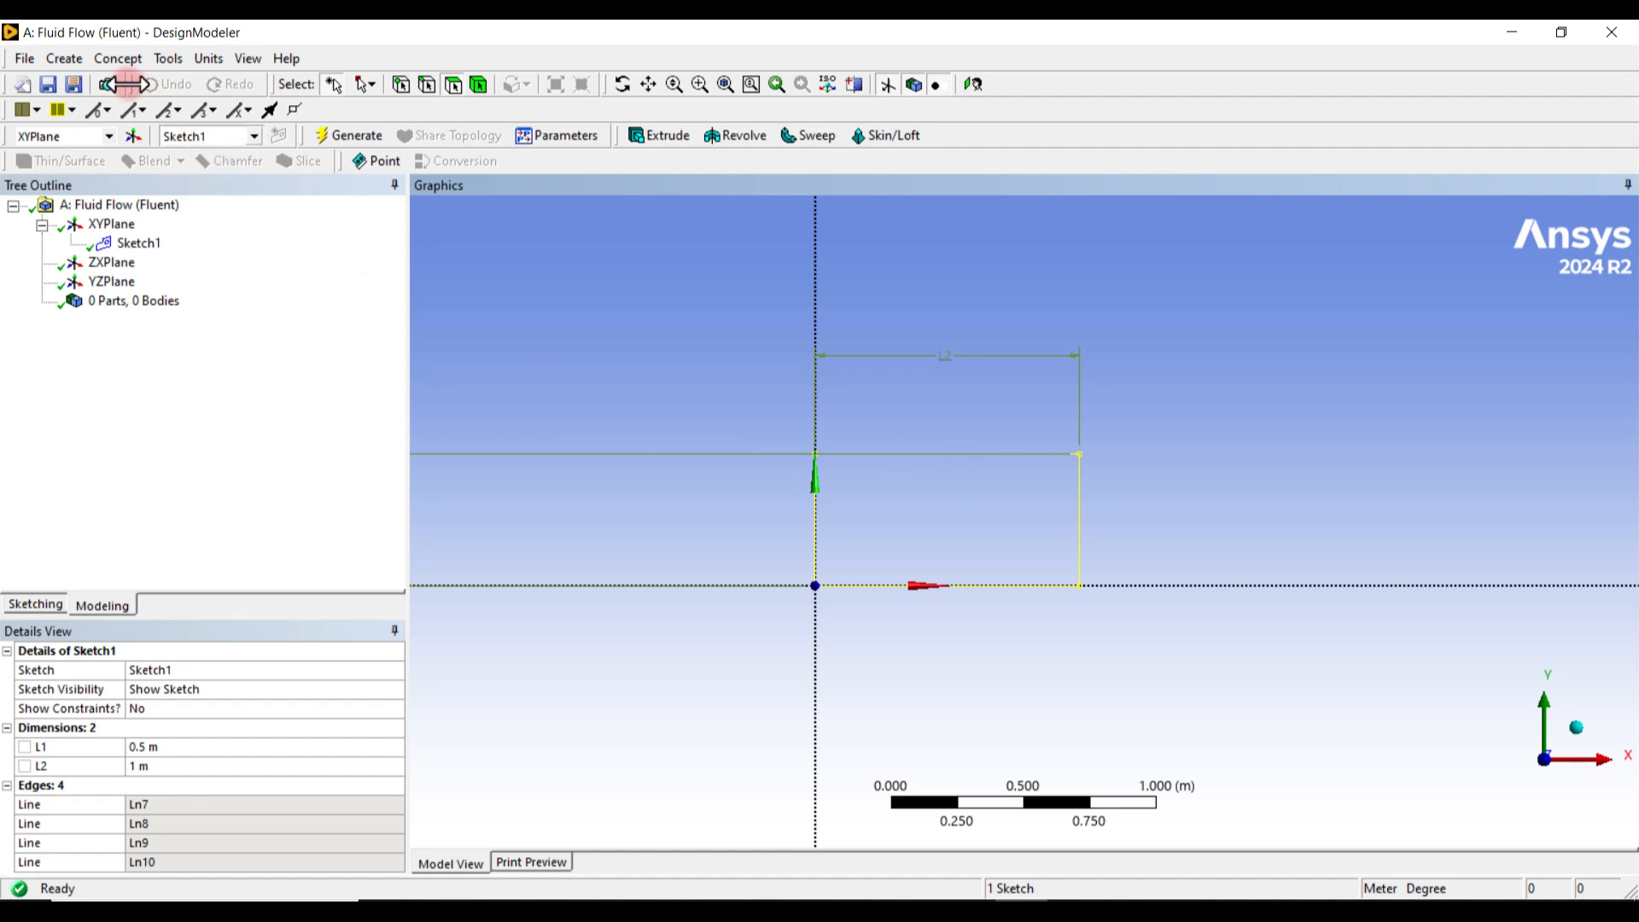
left_click(26, 58)
mouse_move(120, 58)
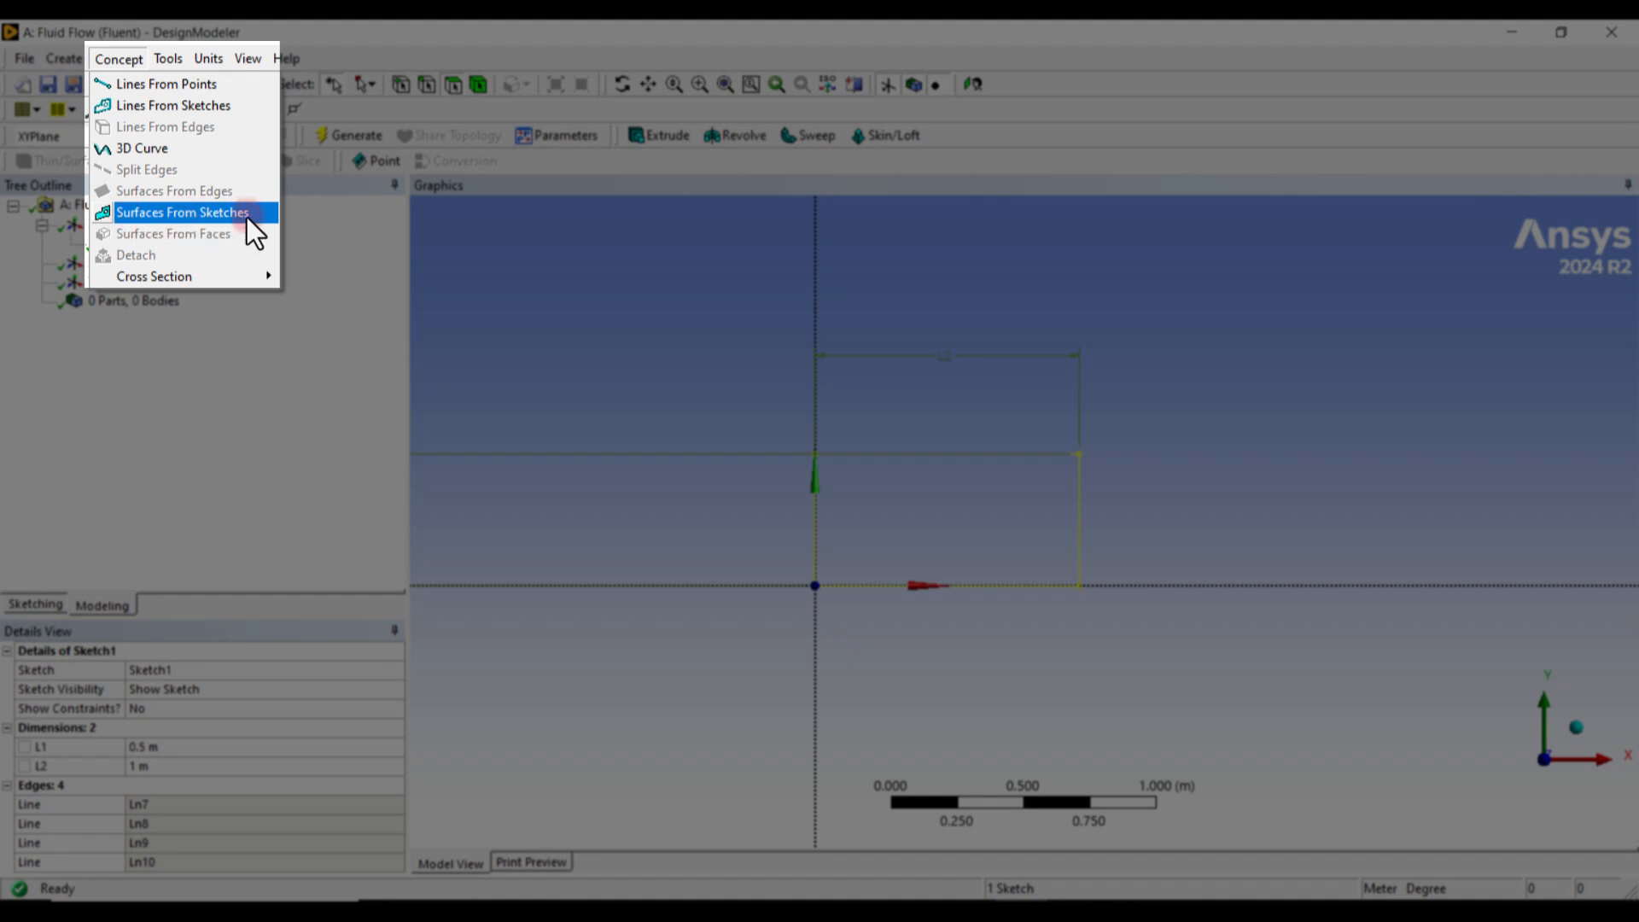
left_click(253, 217)
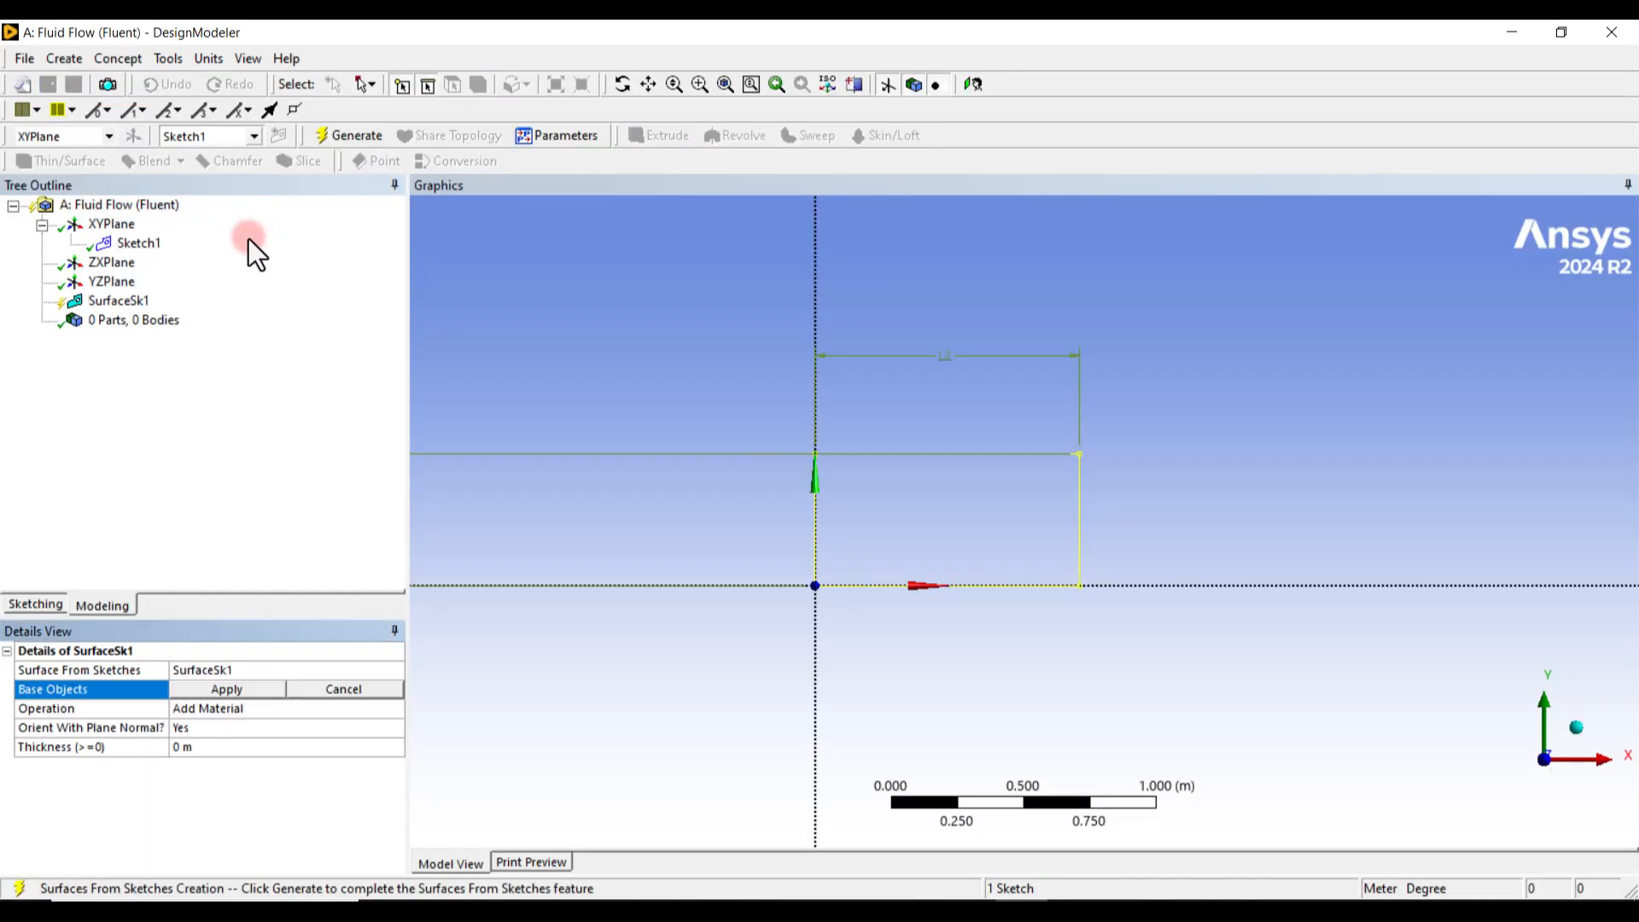
left_click(136, 244)
left_click(262, 691)
left_click(80, 689)
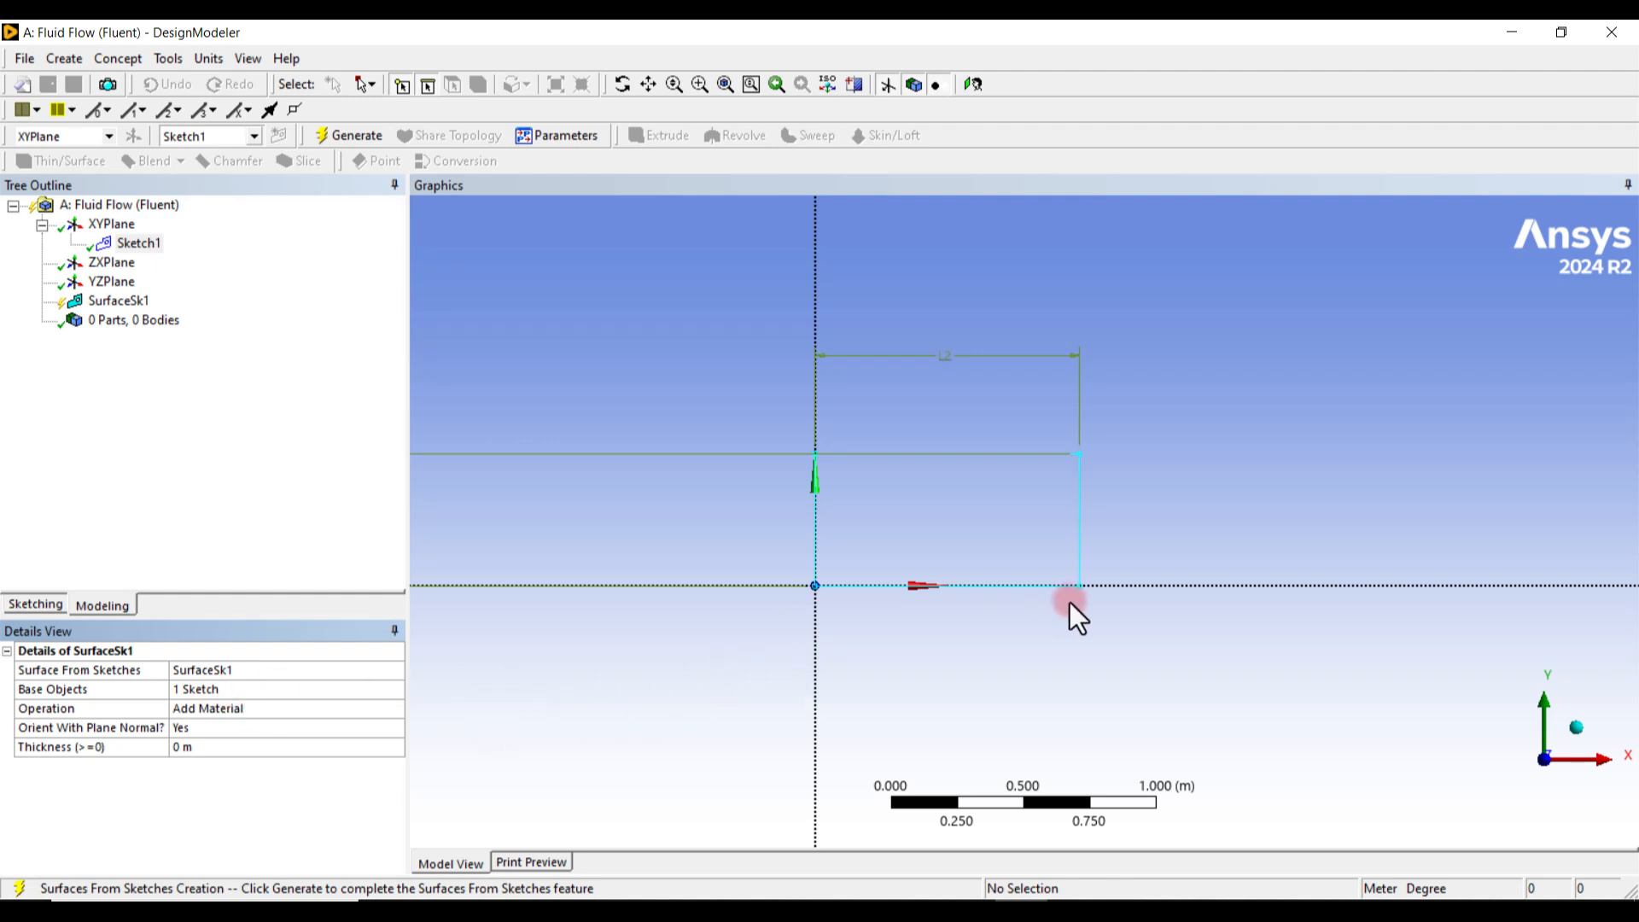
left_click(350, 143)
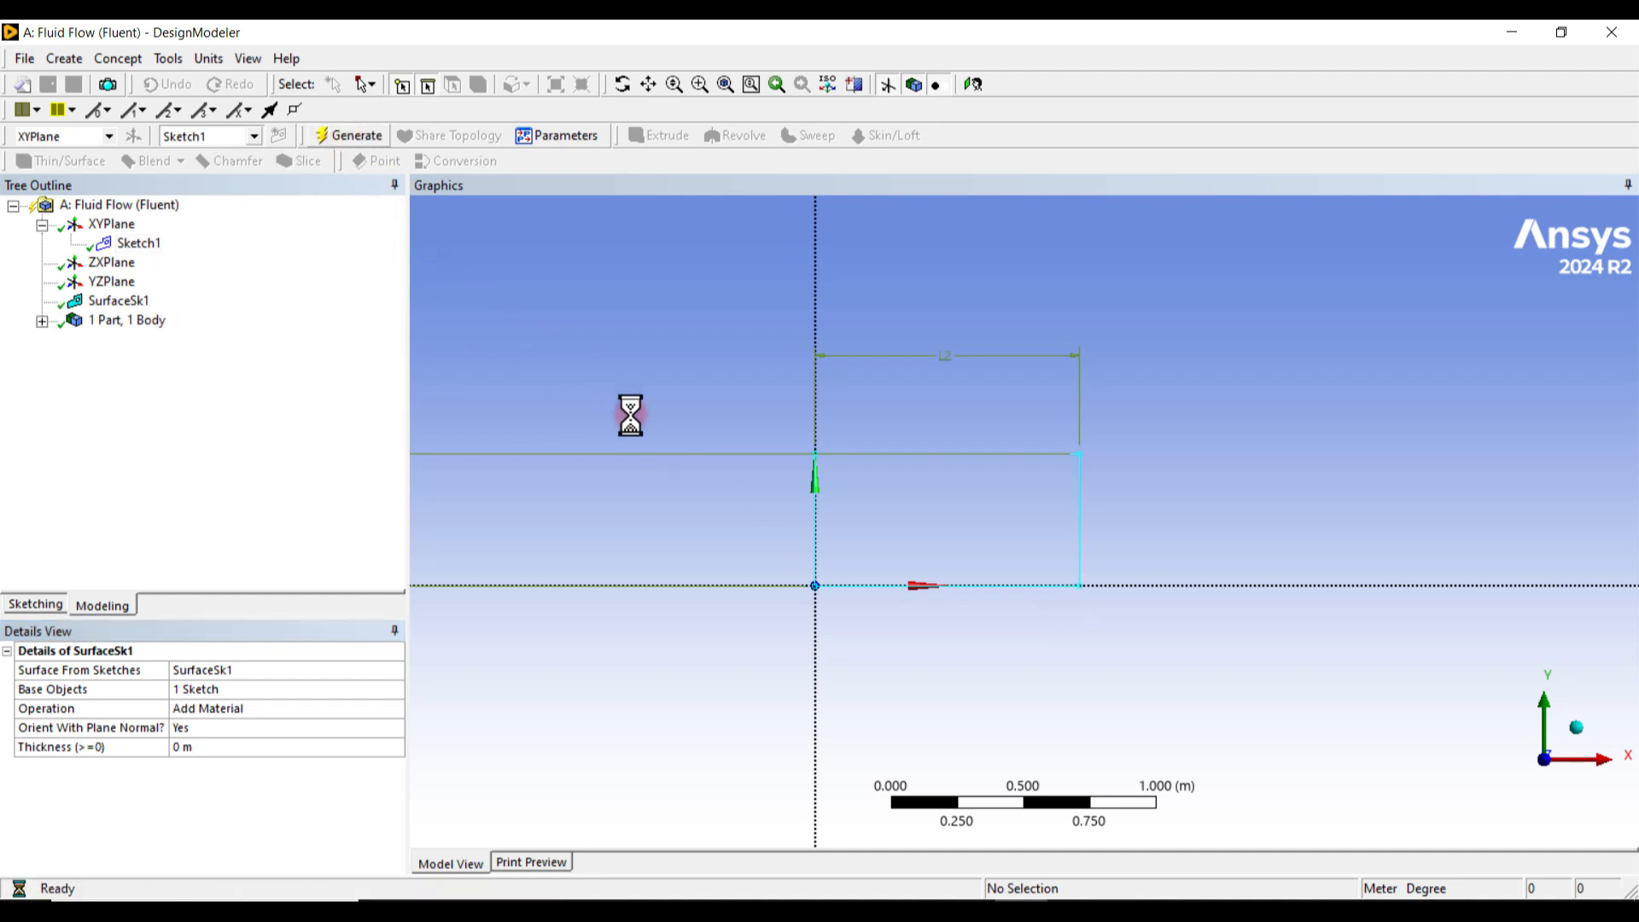
right_click_drag(767, 418, 1148, 636)
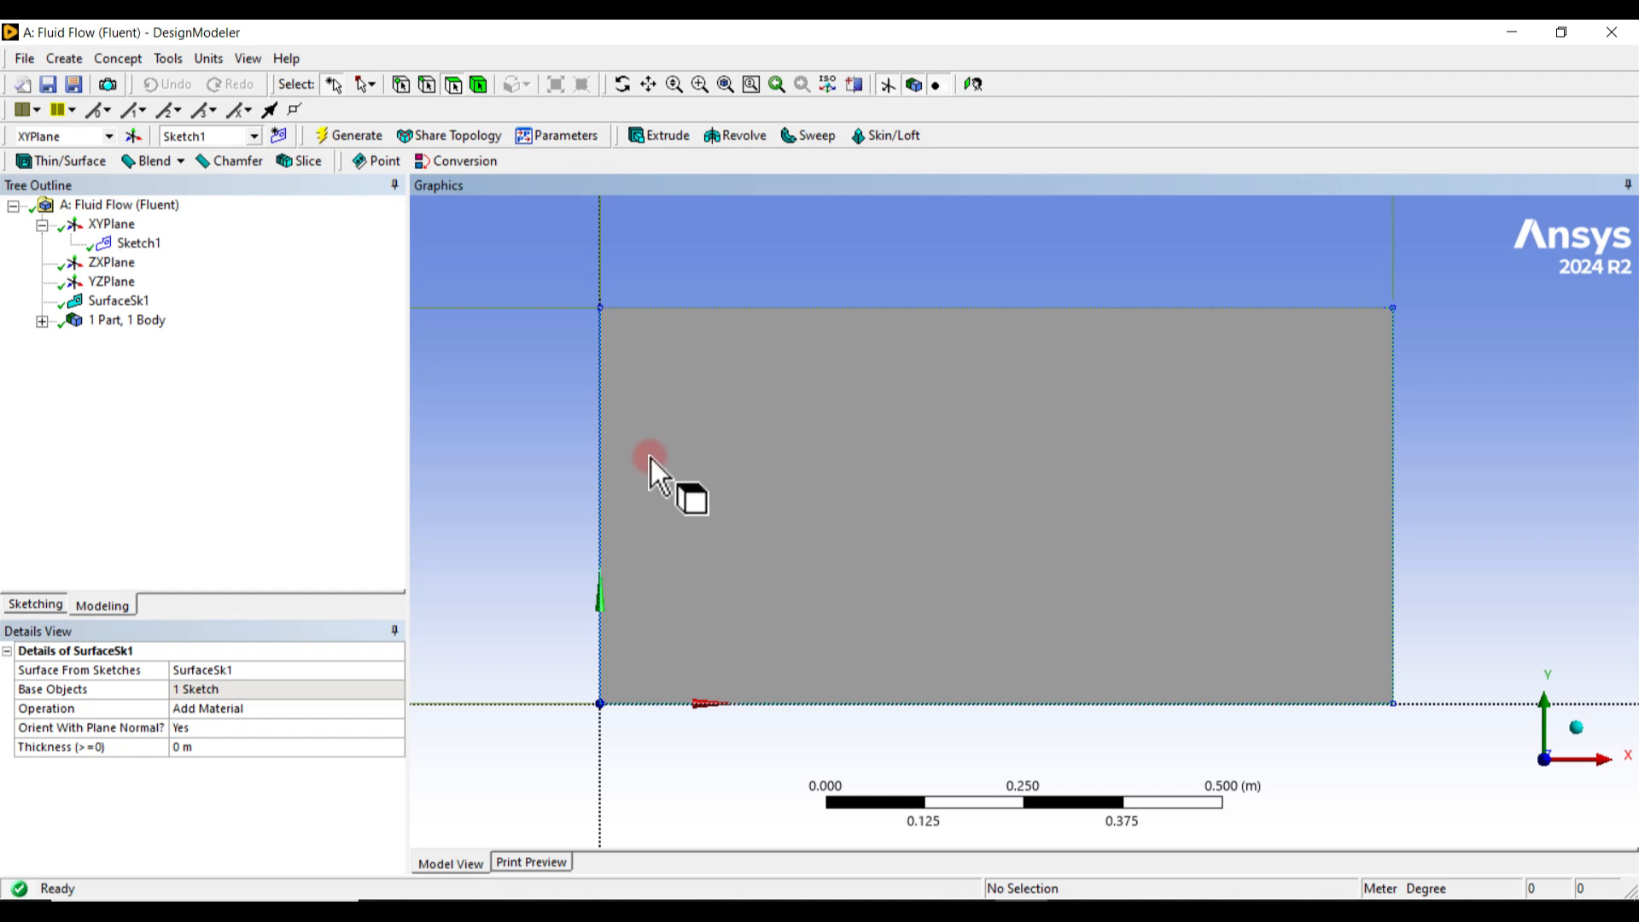
Rename the surface body in the part tree as flat-plate.
left_click(40, 322)
left_click(110, 321)
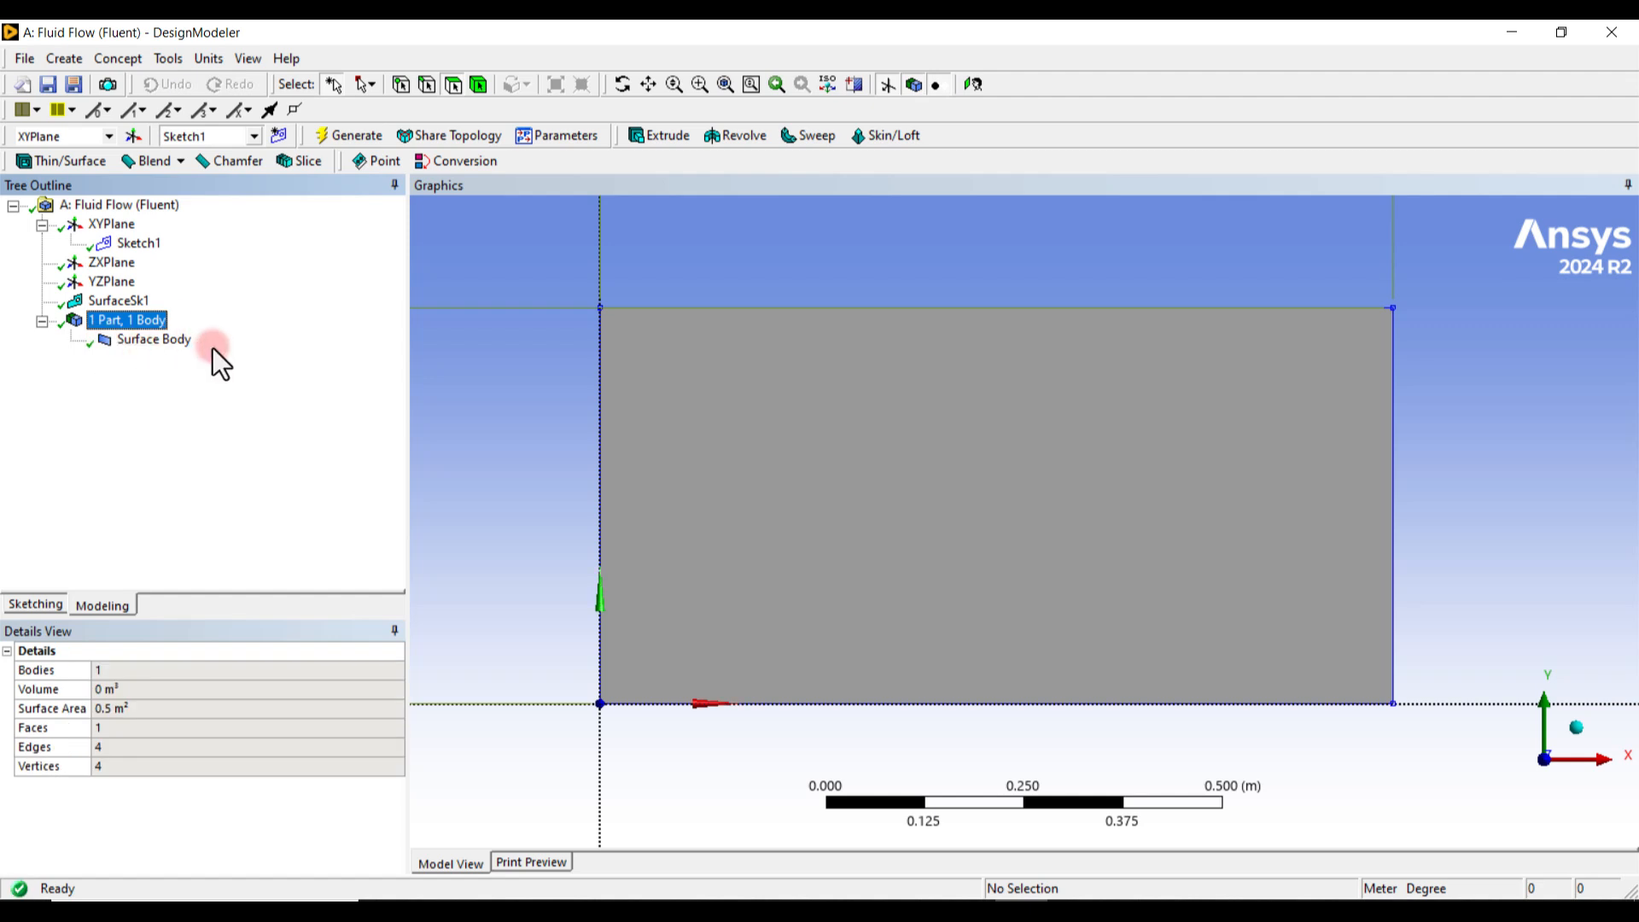
left_click(152, 340)
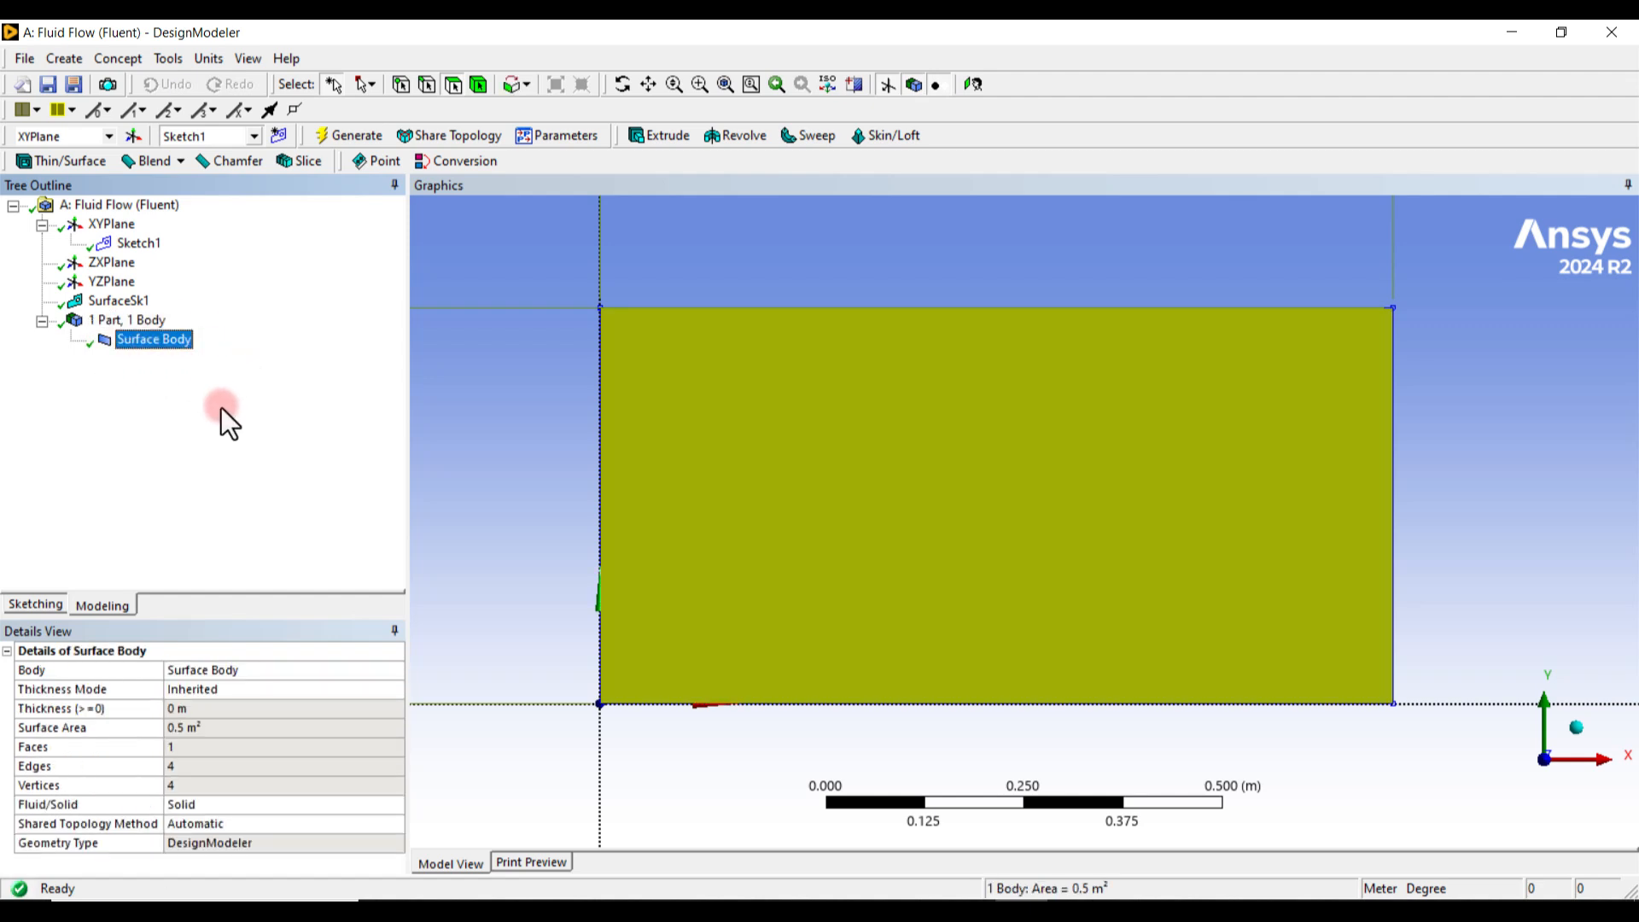
right_click(141, 343)
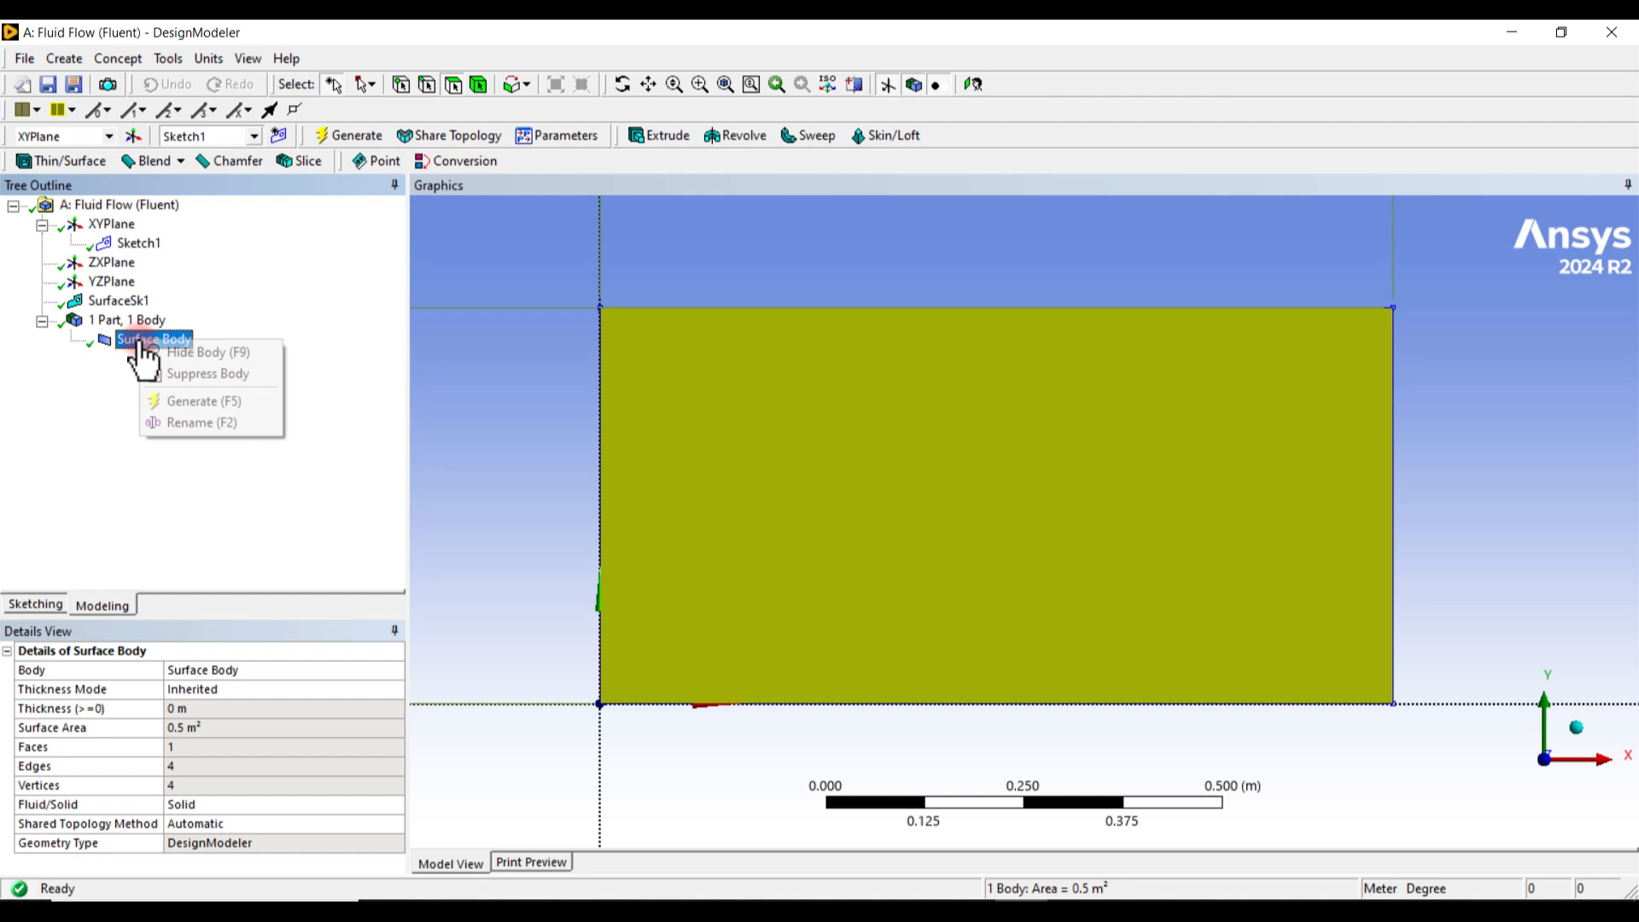
left_click(191, 422)
type("f")
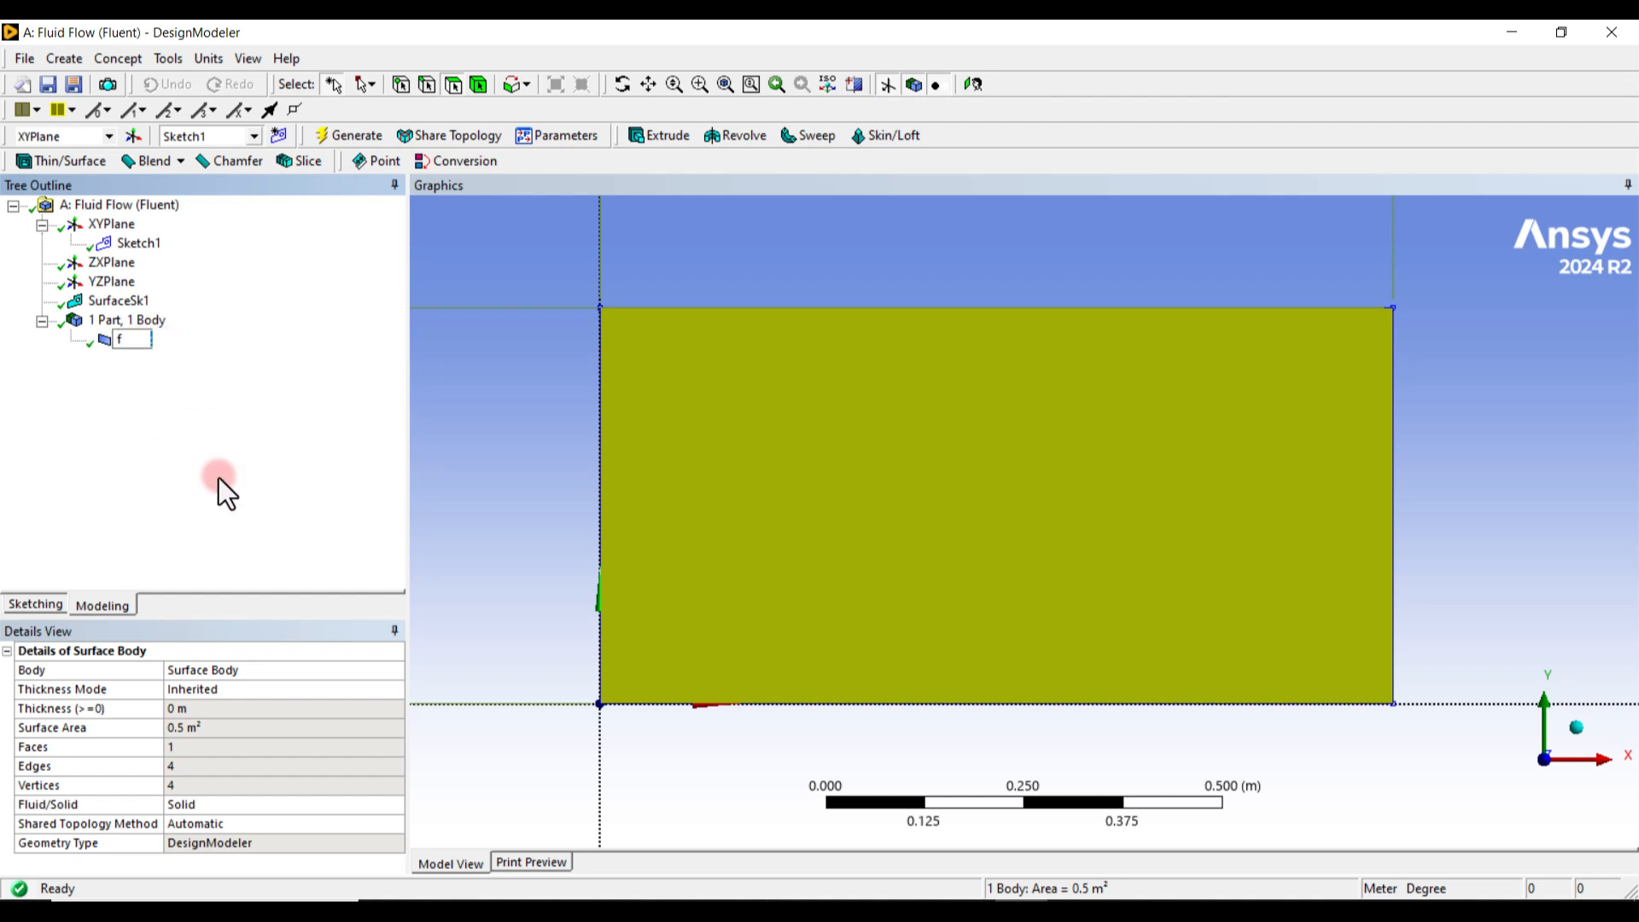
type("lat-plate")
key("Return")
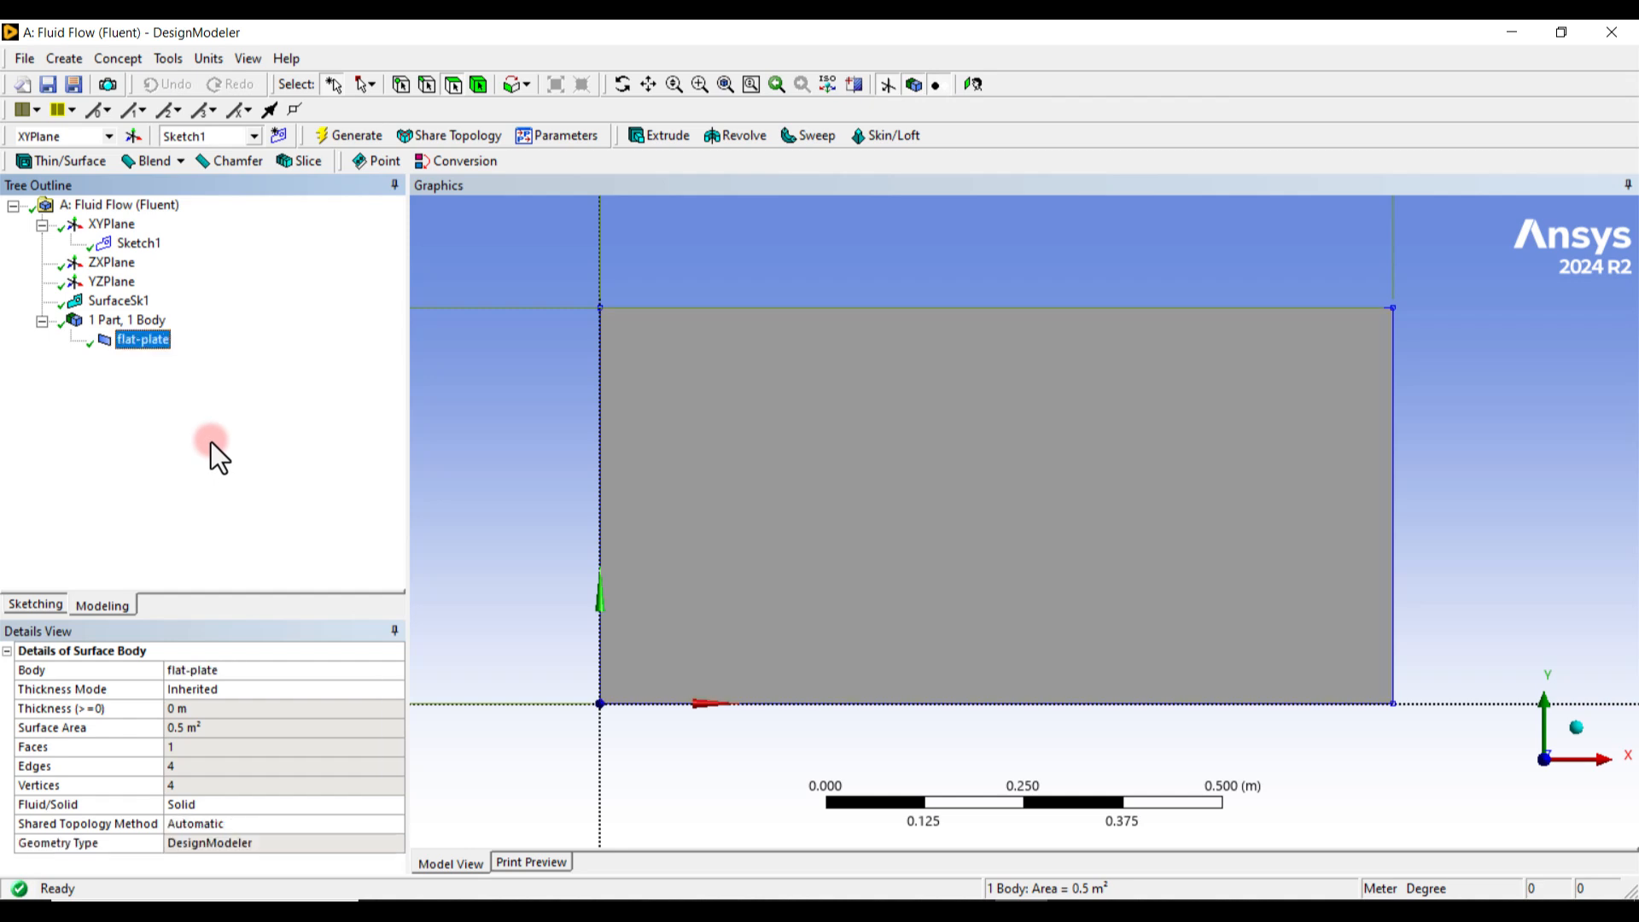
Set the flat-plate body's Fluid/Solid property to Fluid.
left_click(90, 806)
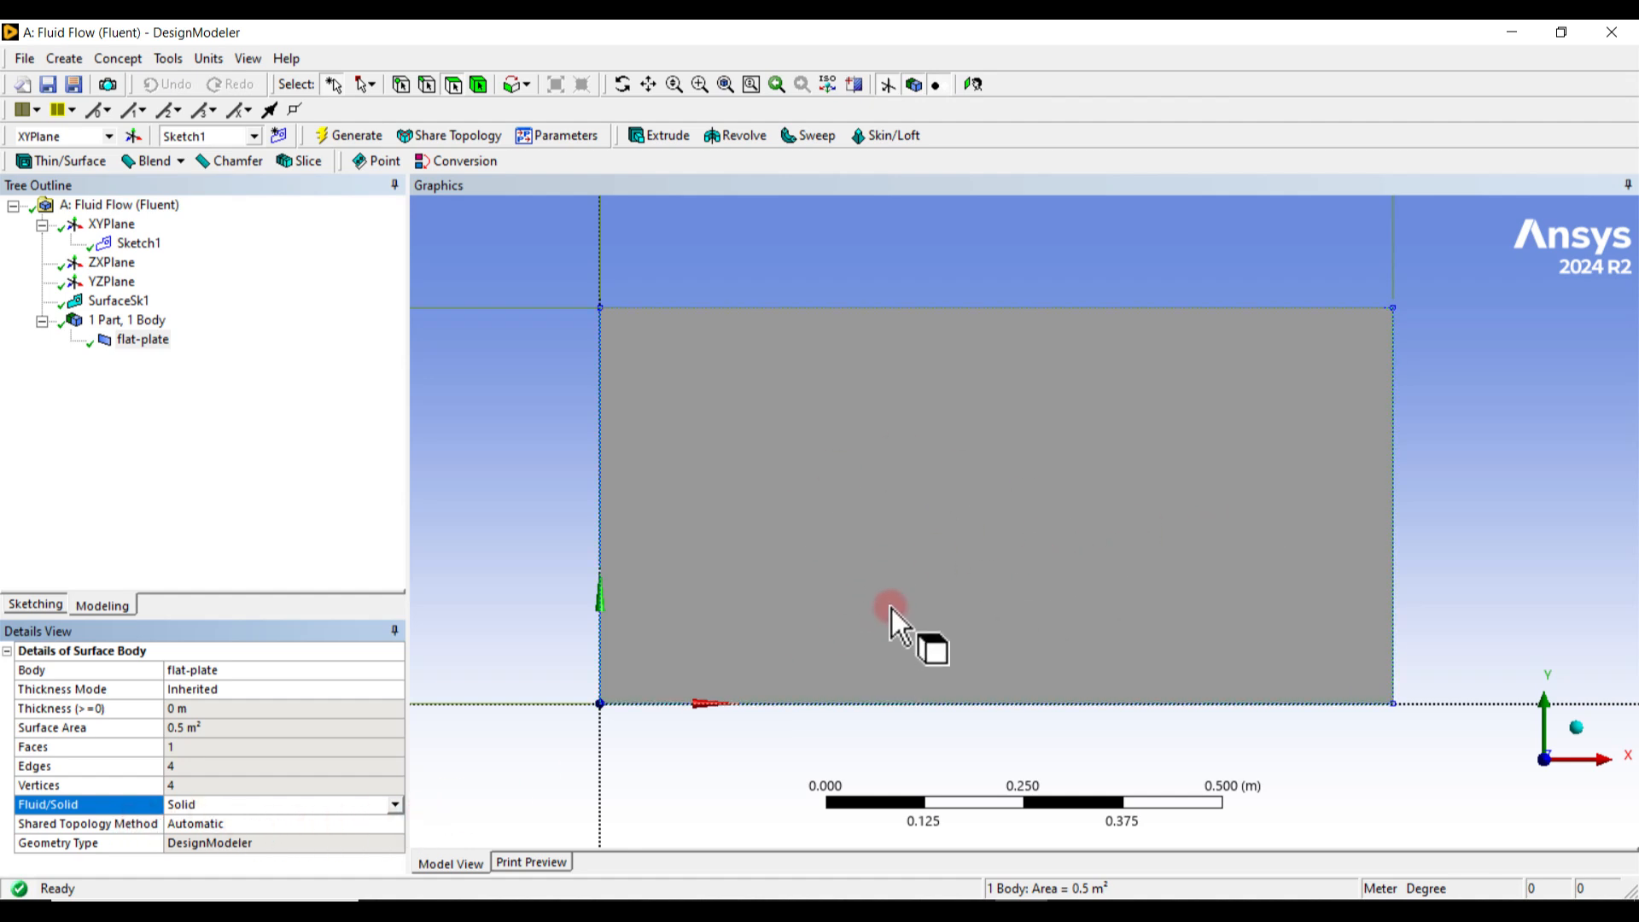
left_click(396, 804)
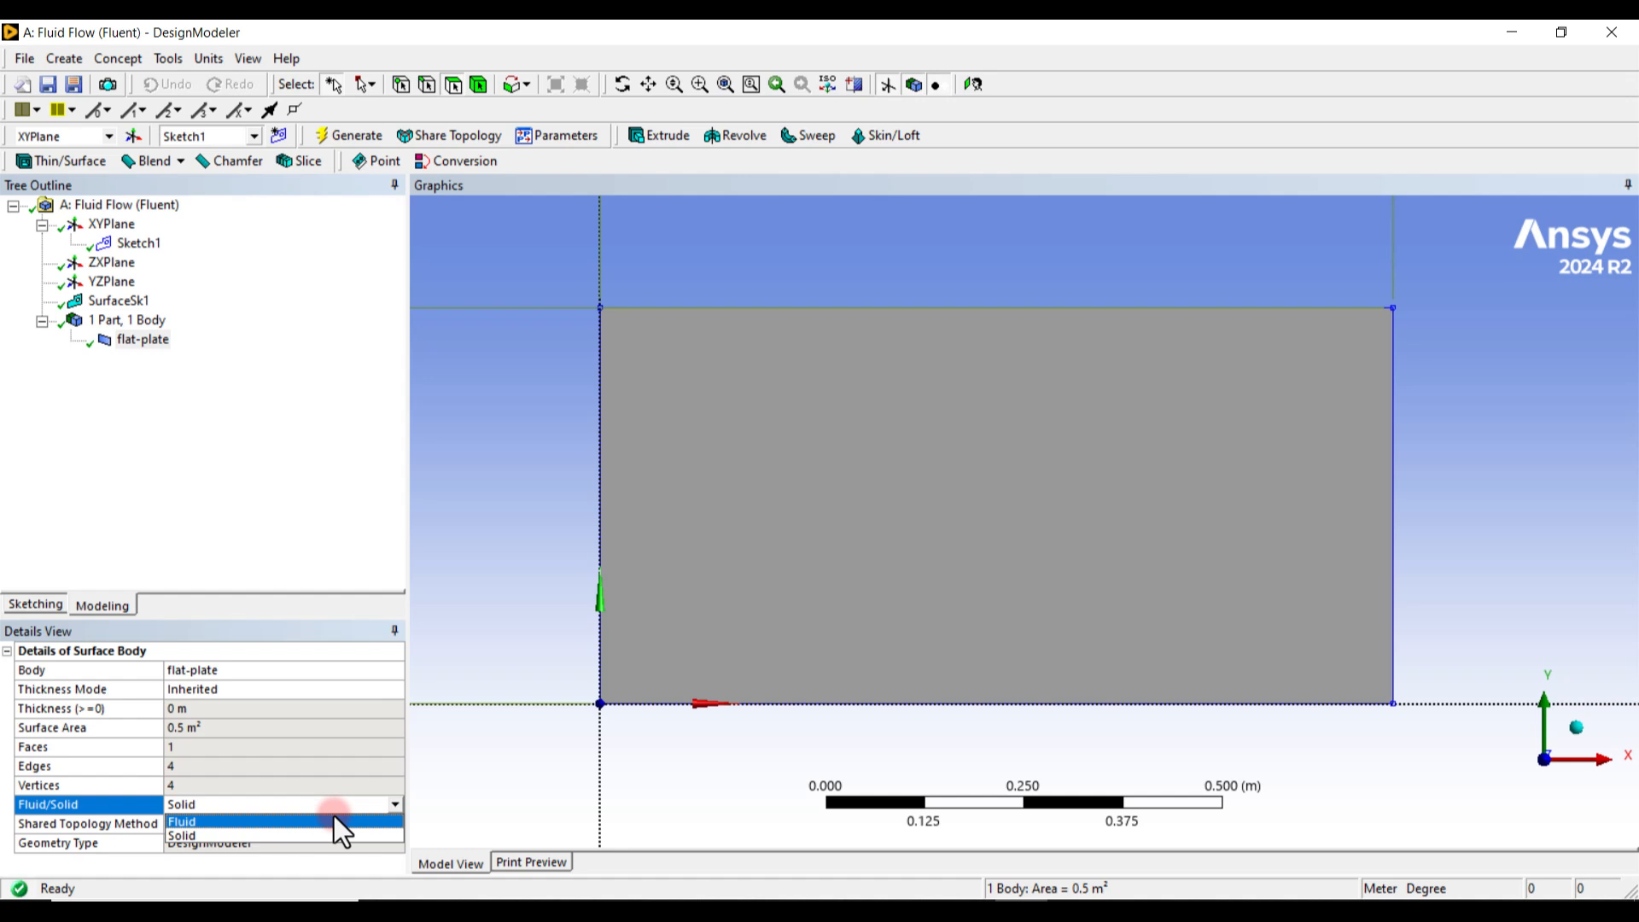
left_click(215, 823)
left_click(269, 427)
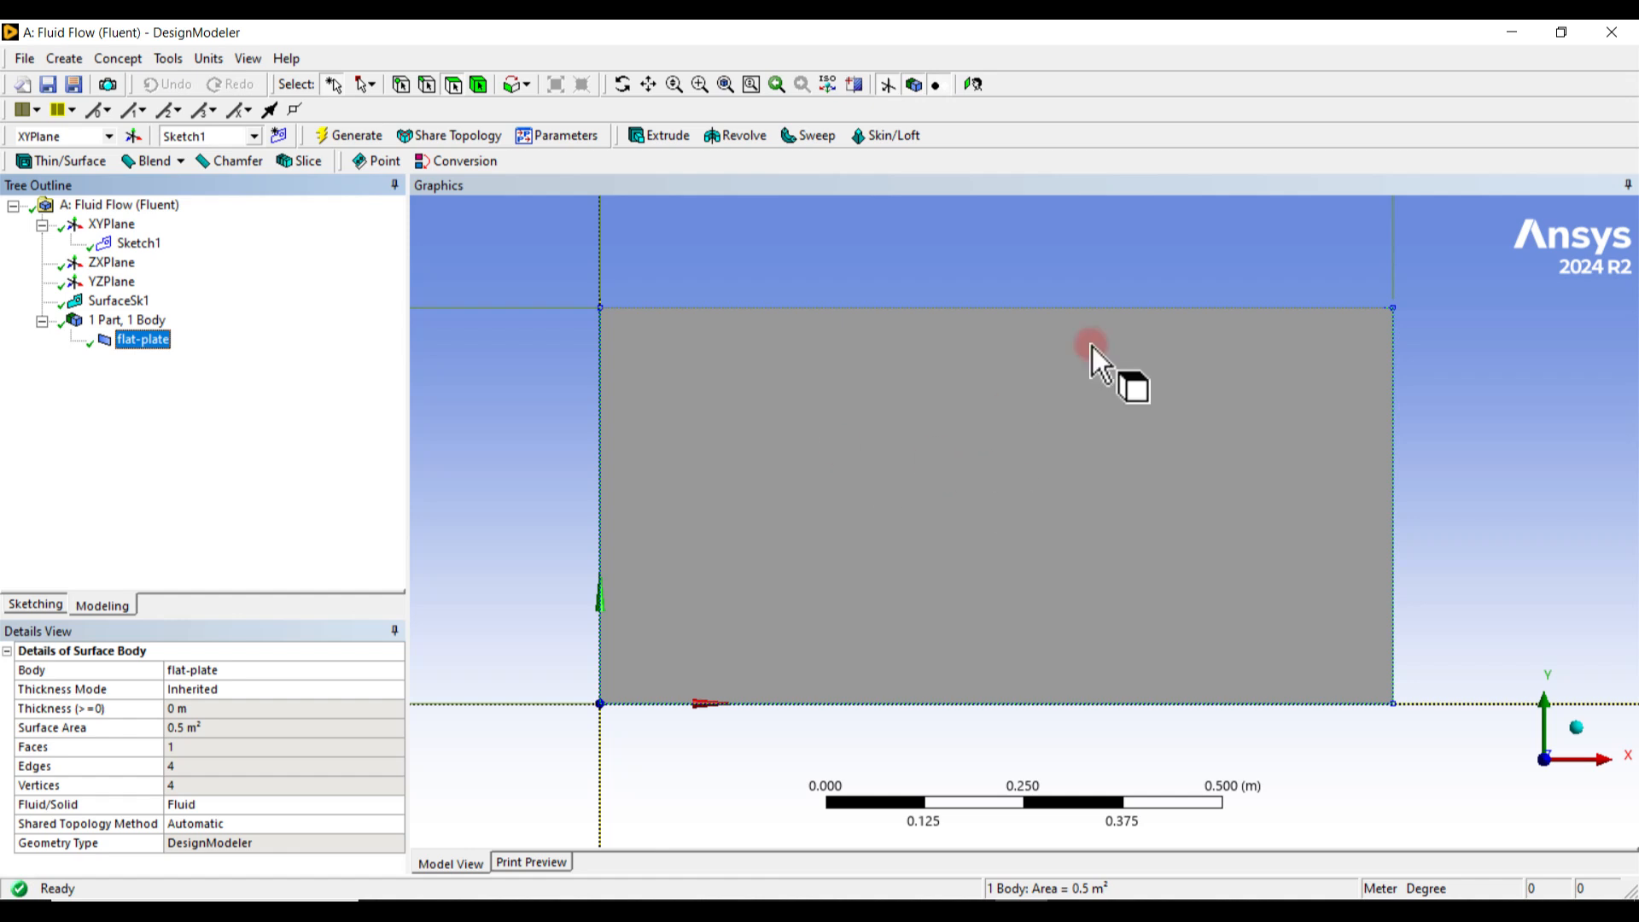
Close DesignModeler, open the Fluent system's Mesh cell in Ansys Meshing, and select the Mesh object.
left_click(1612, 31)
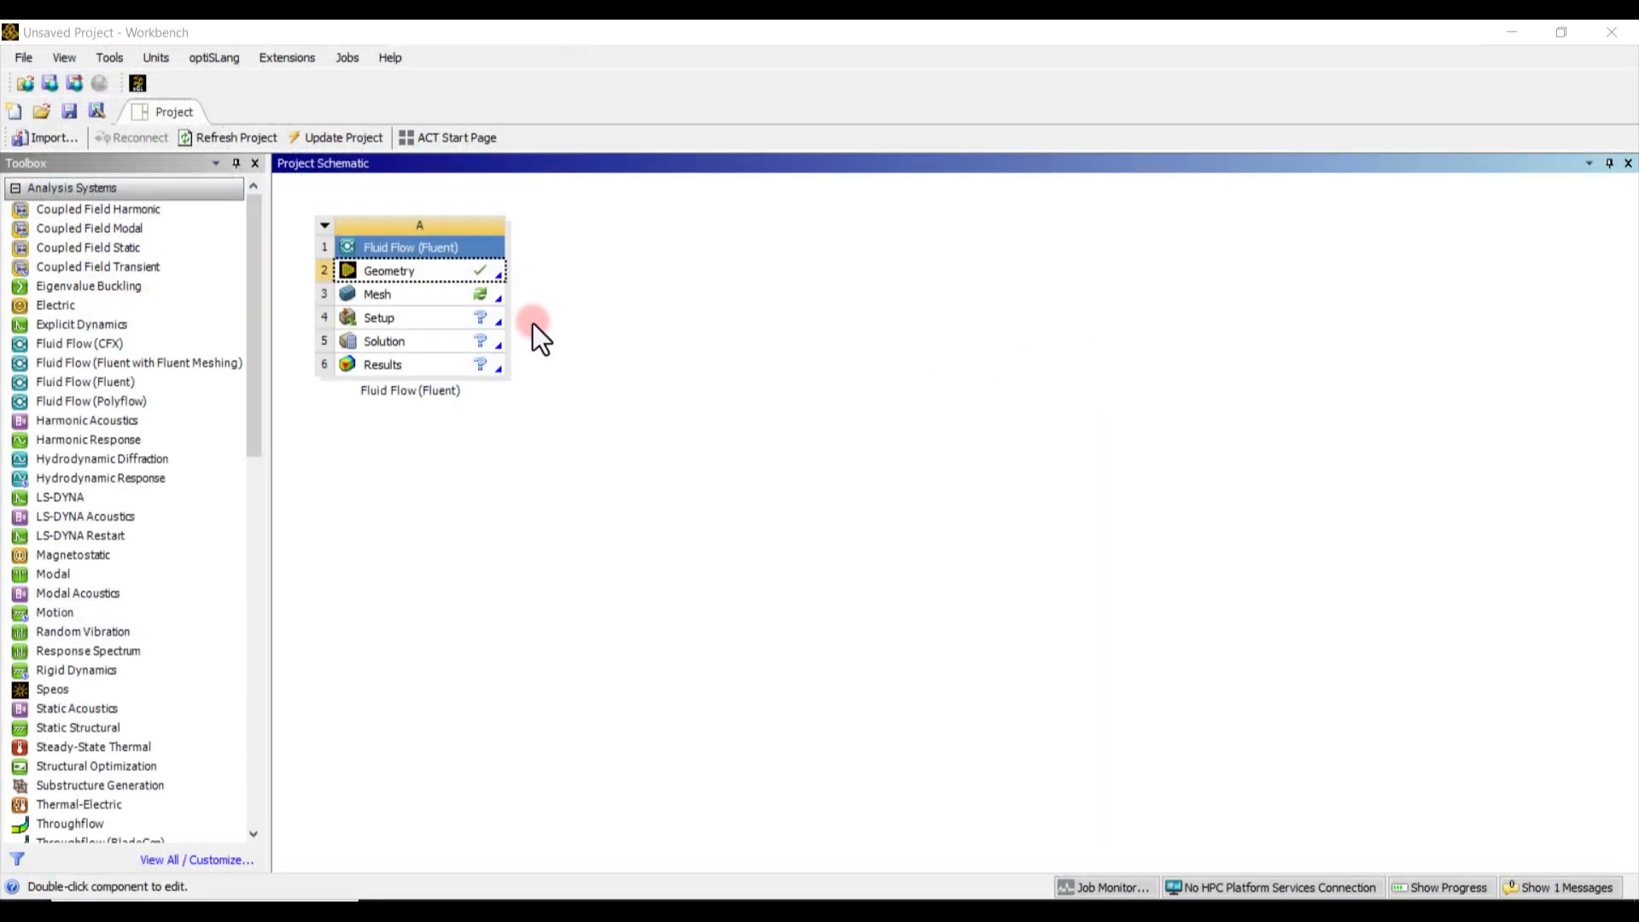
double_click(386, 295)
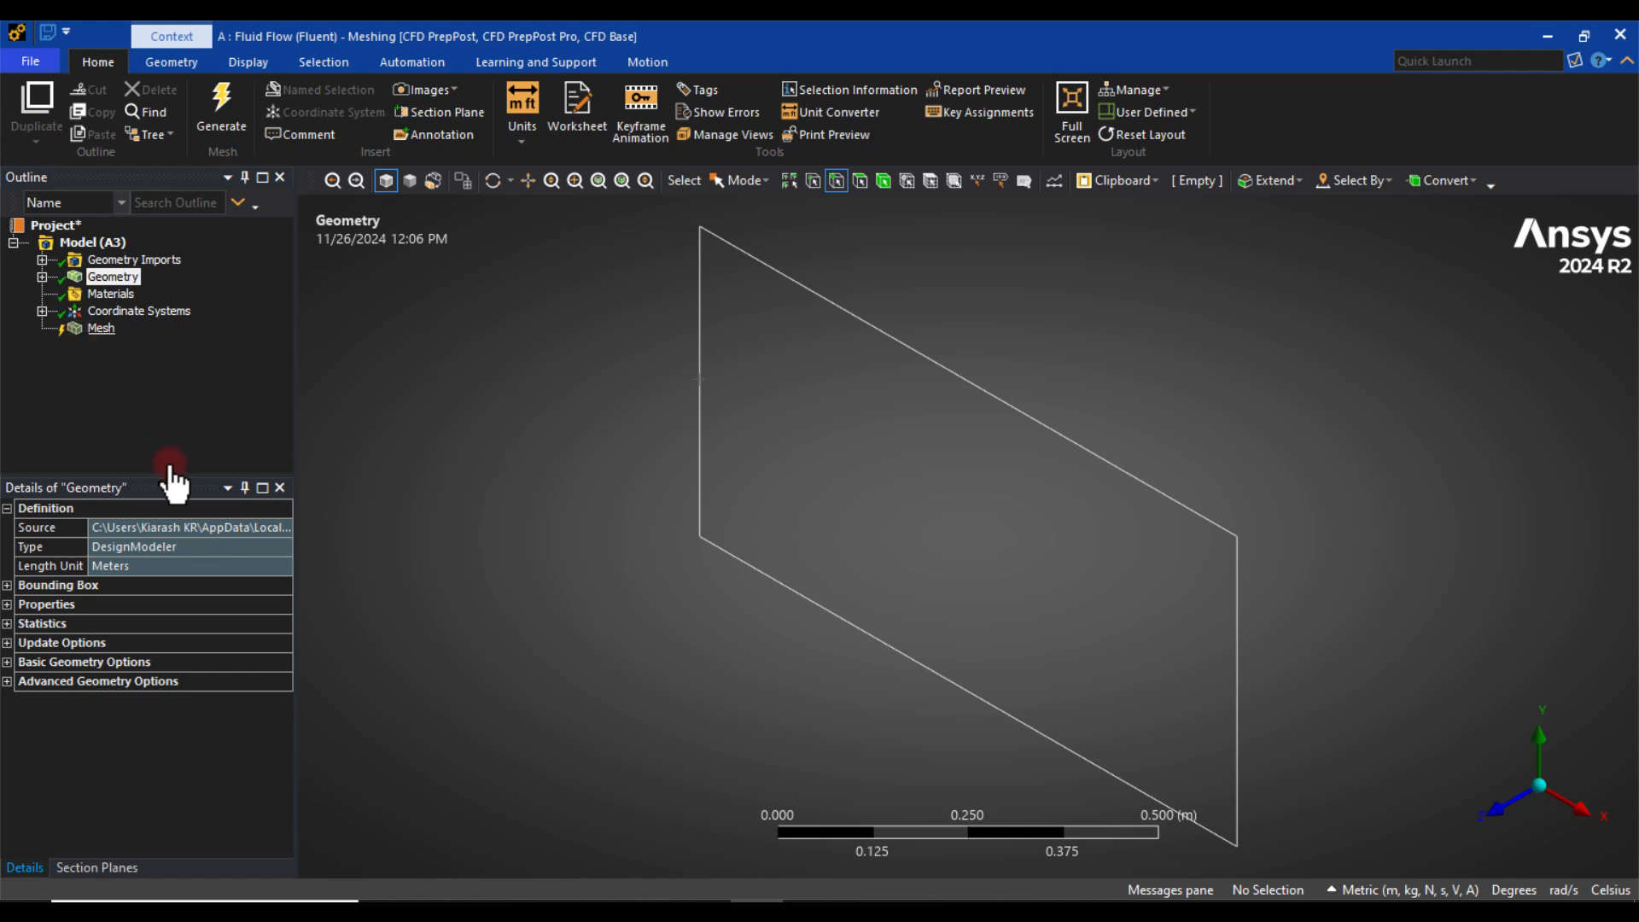
left_click(101, 327)
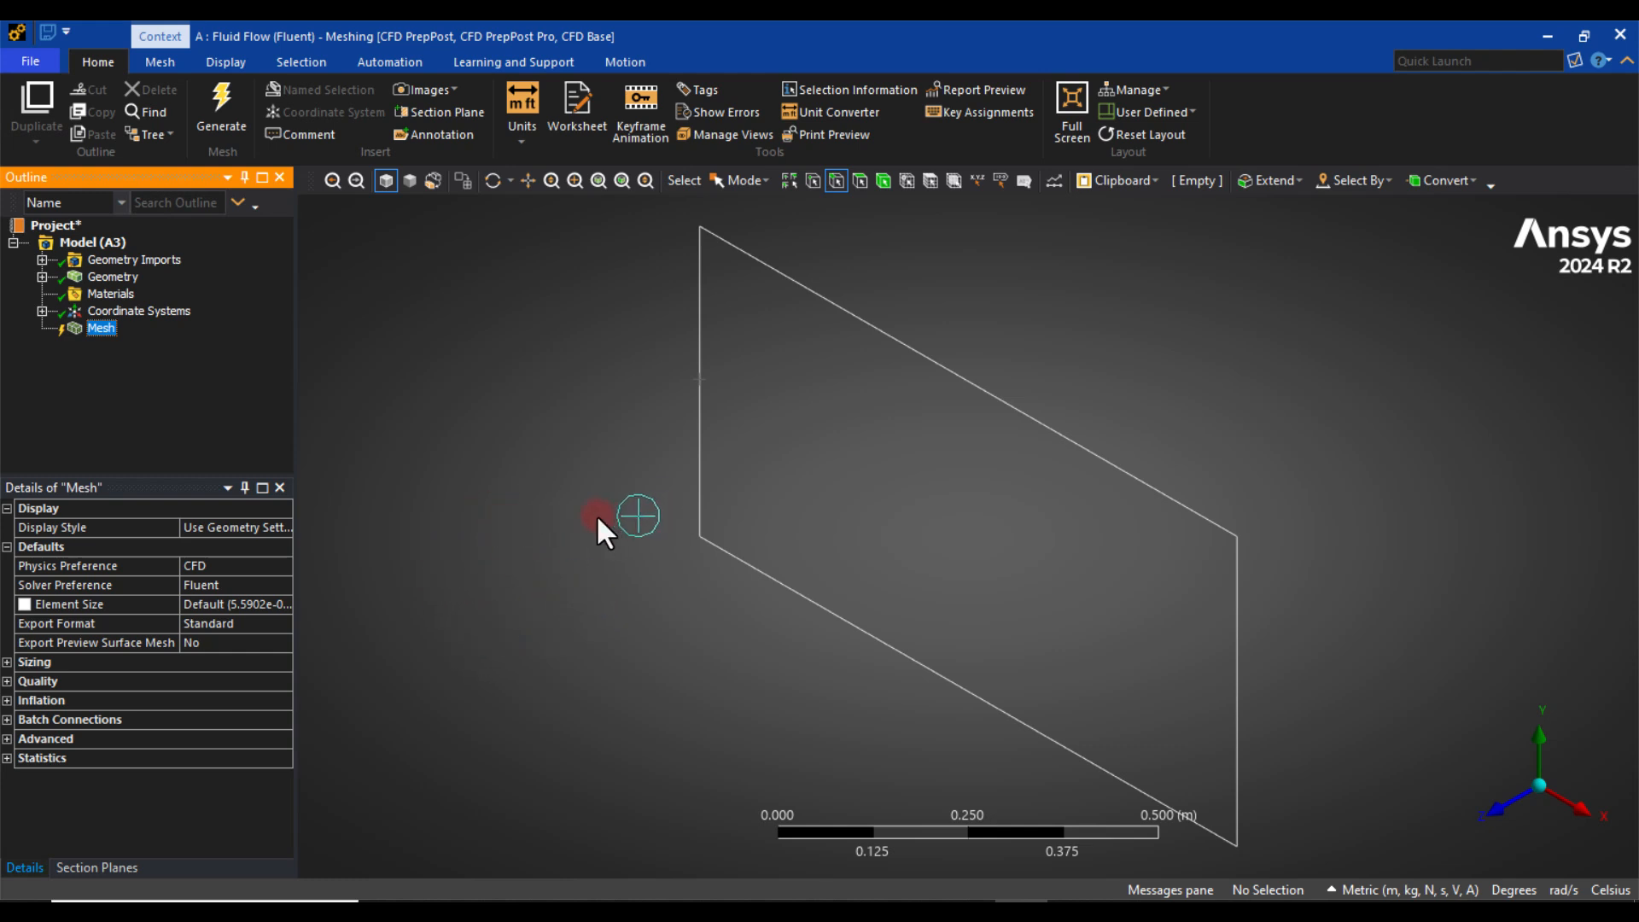
left_click(1504, 813)
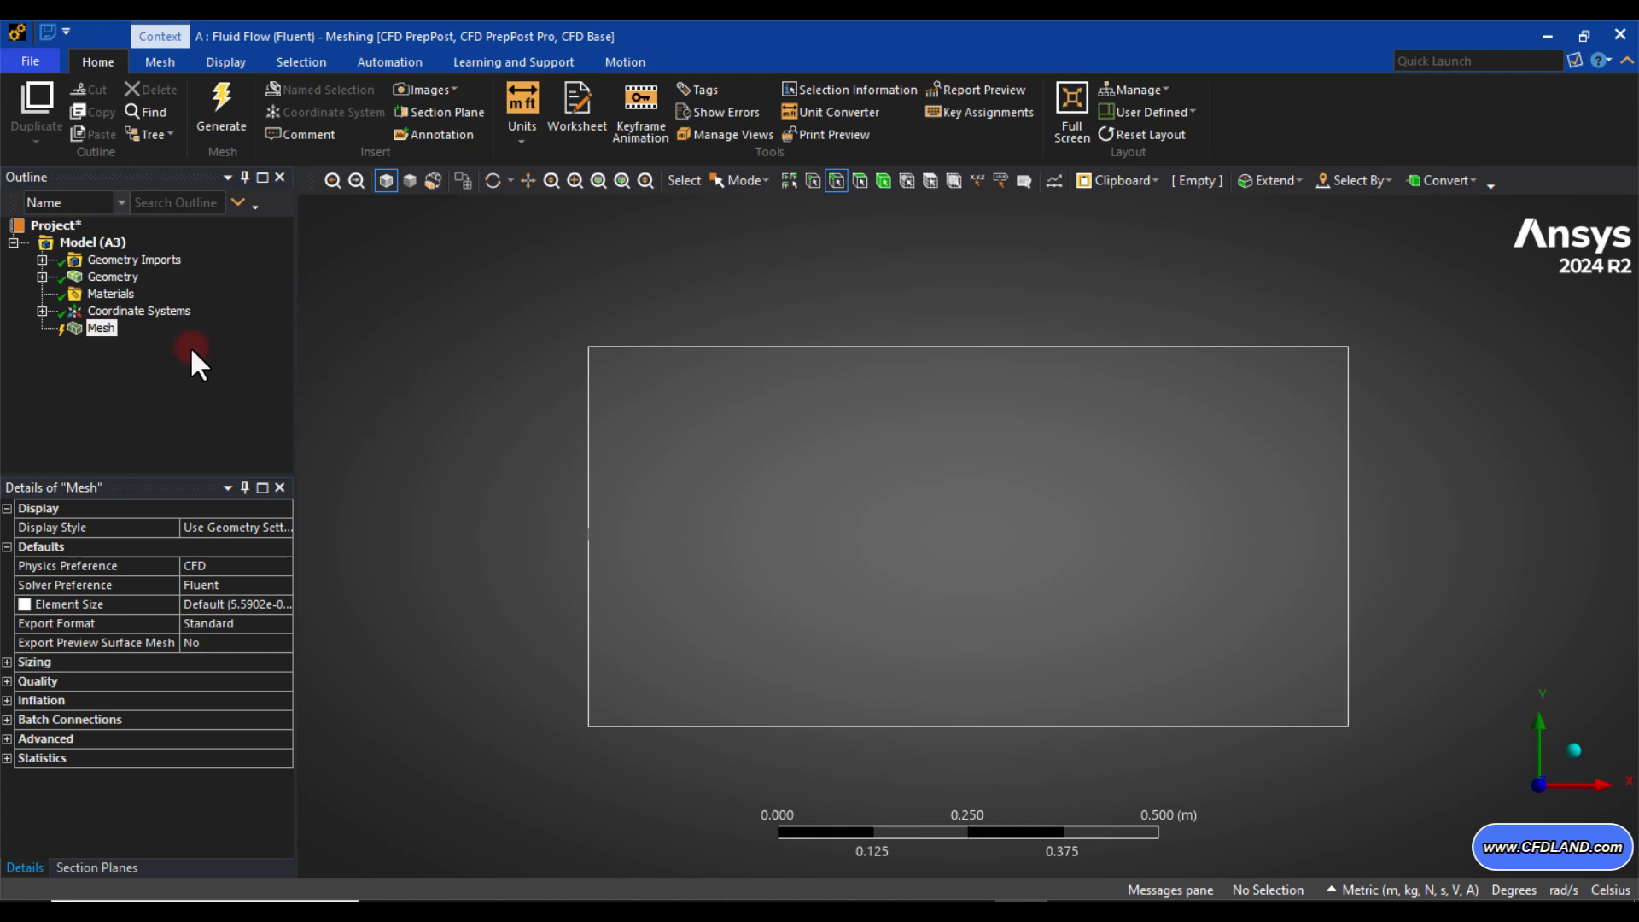
Insert a Sizing control under Mesh and activate edge selection for its geometry scope.
right_click(109, 346)
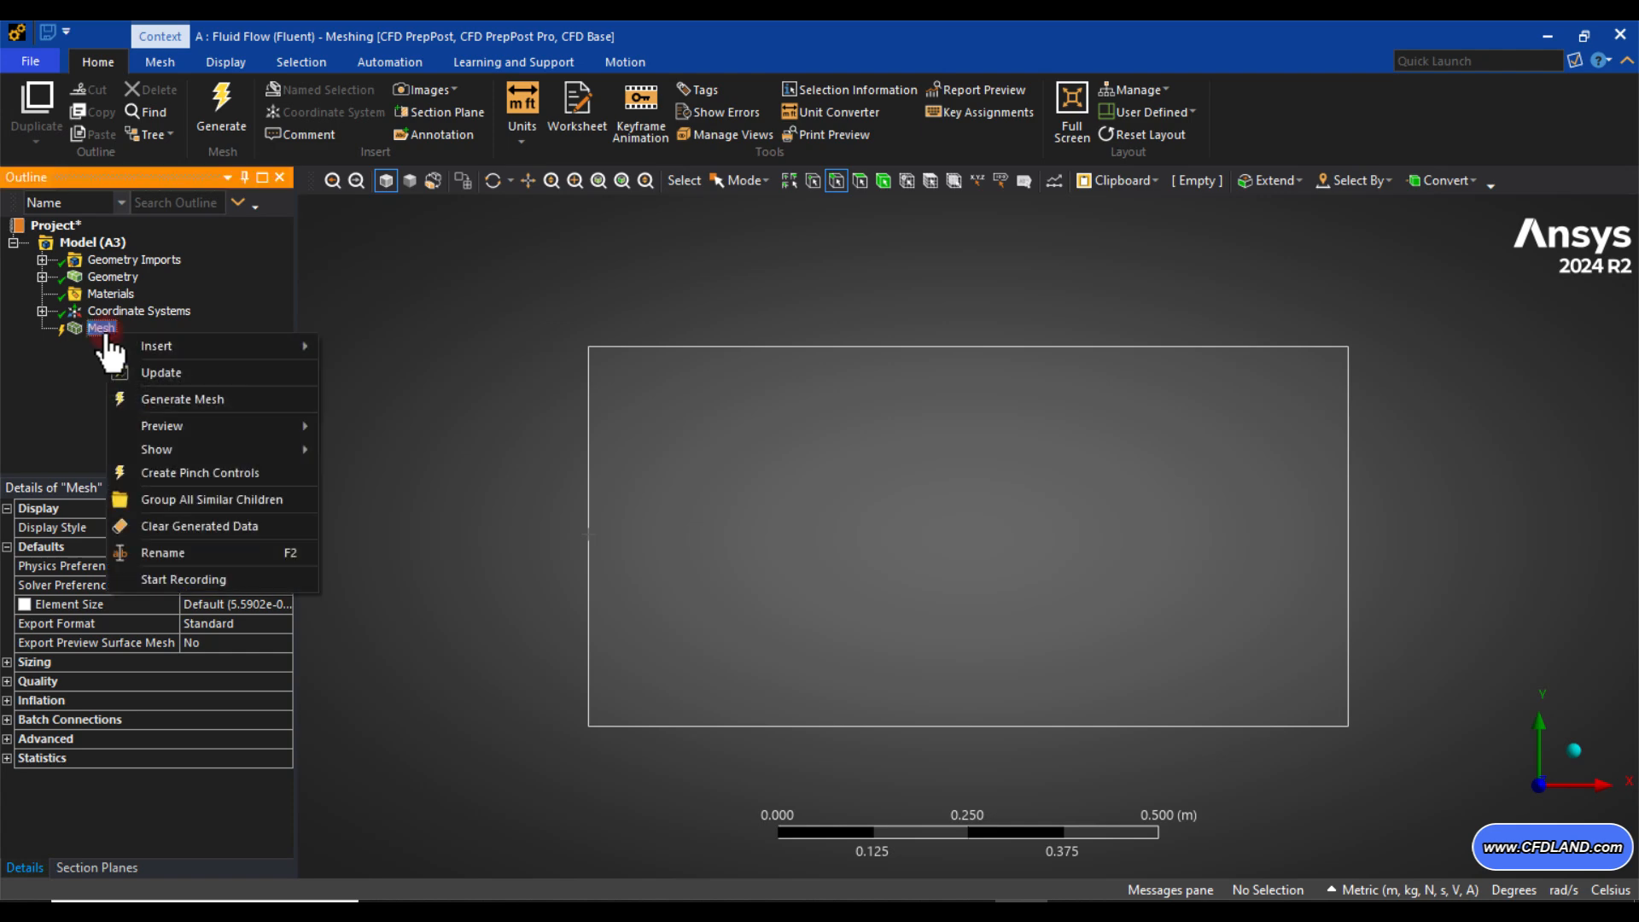
mouse_move(187, 345)
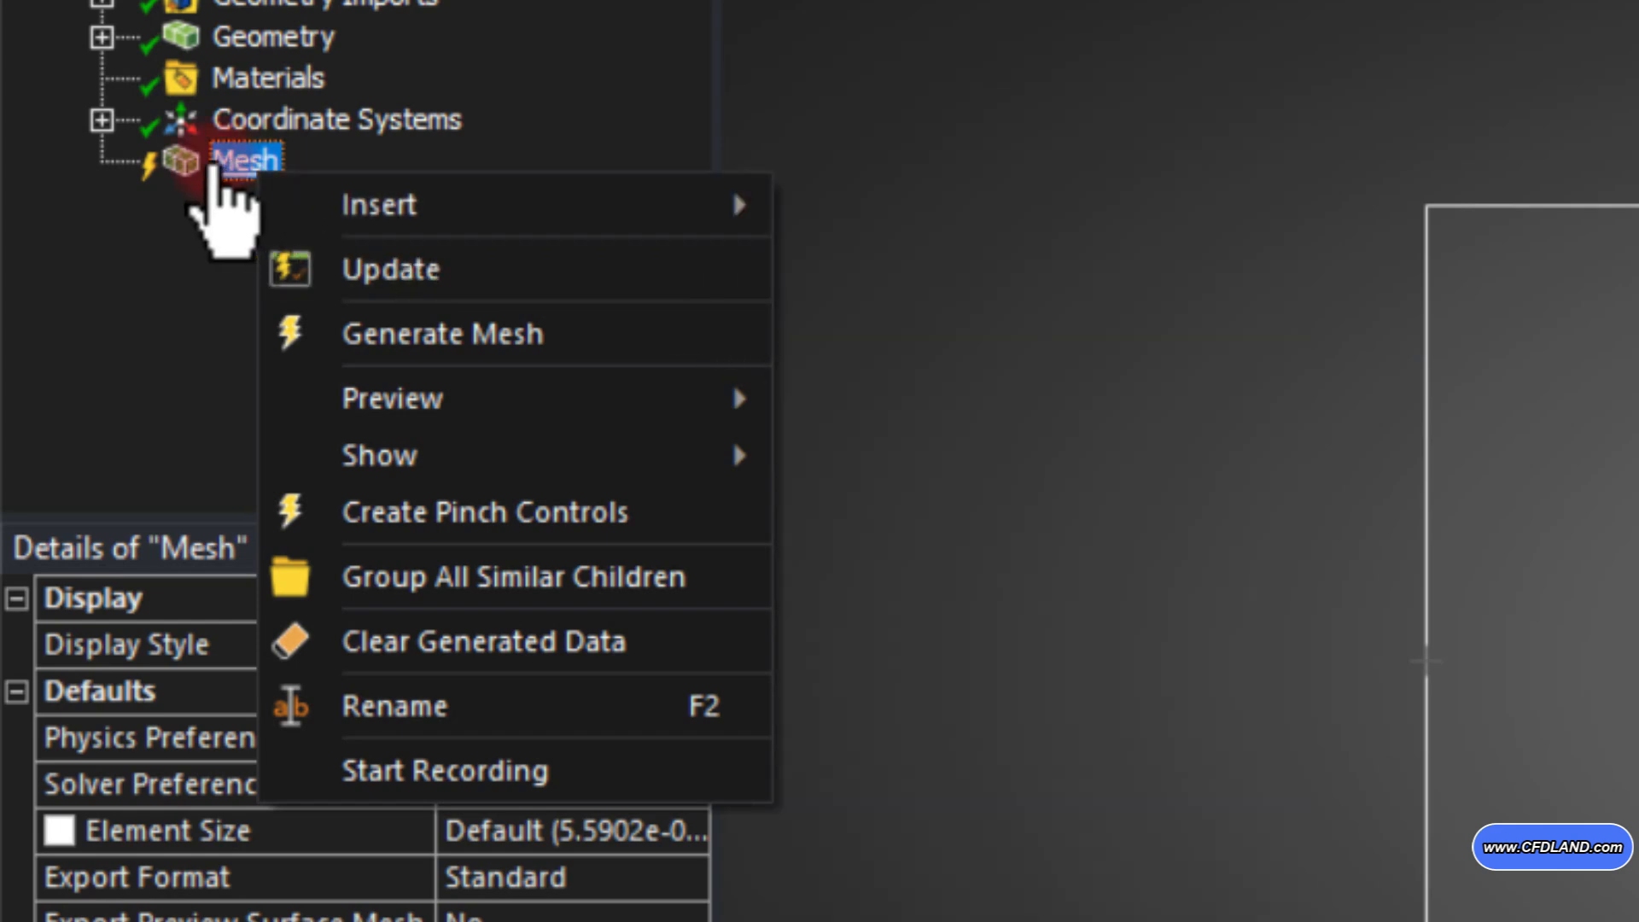
mouse_move(596, 227)
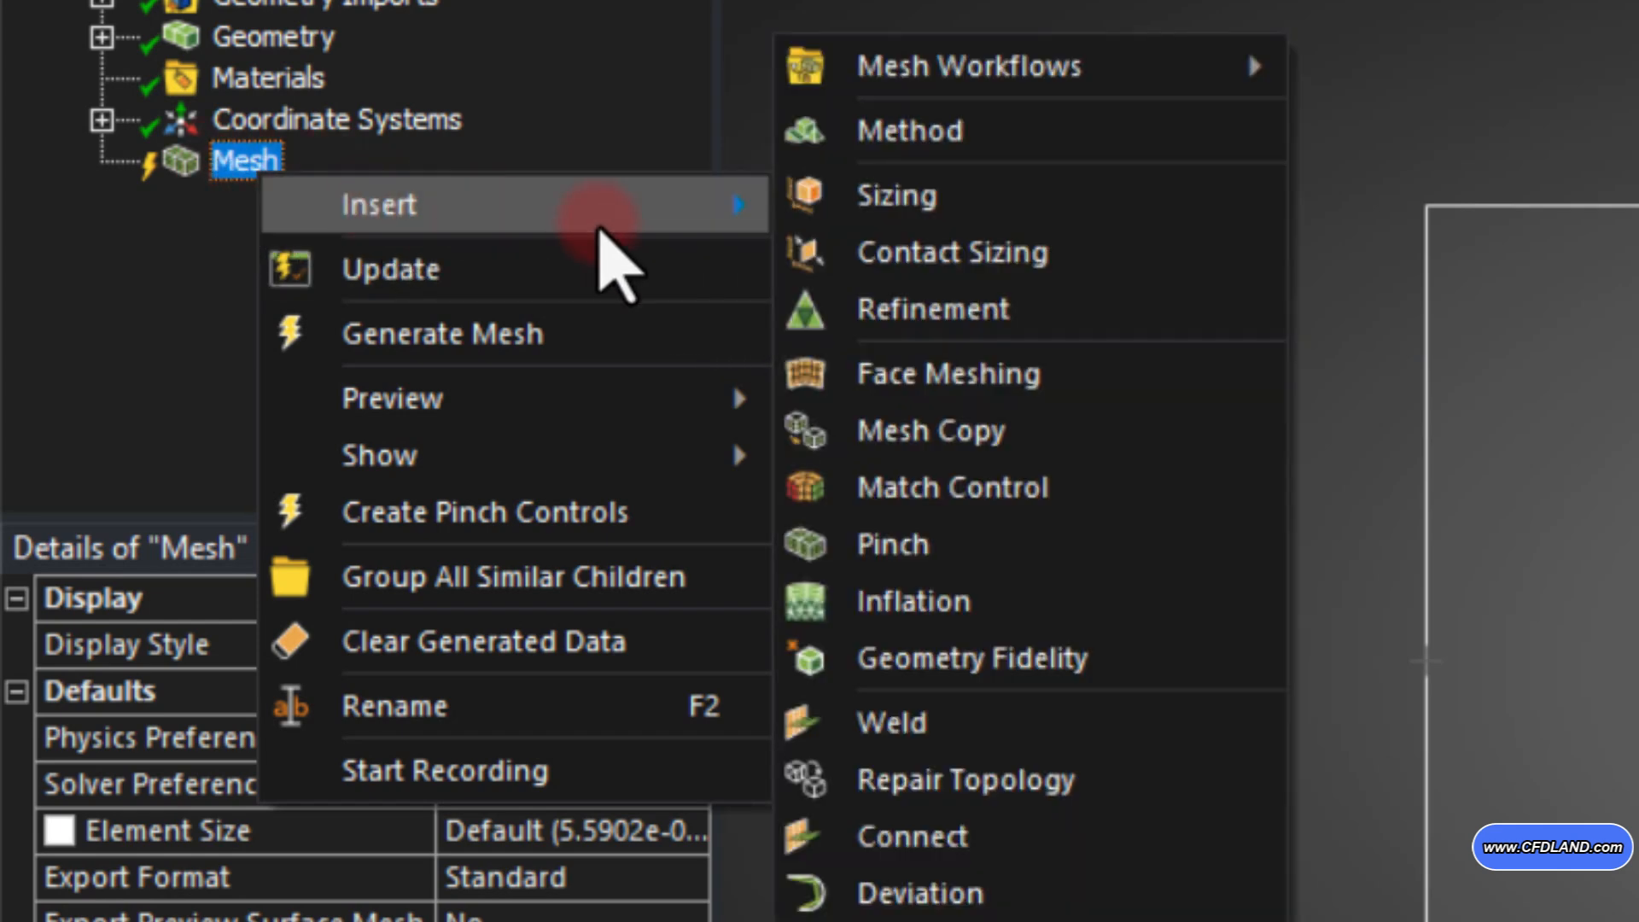
left_click(962, 218)
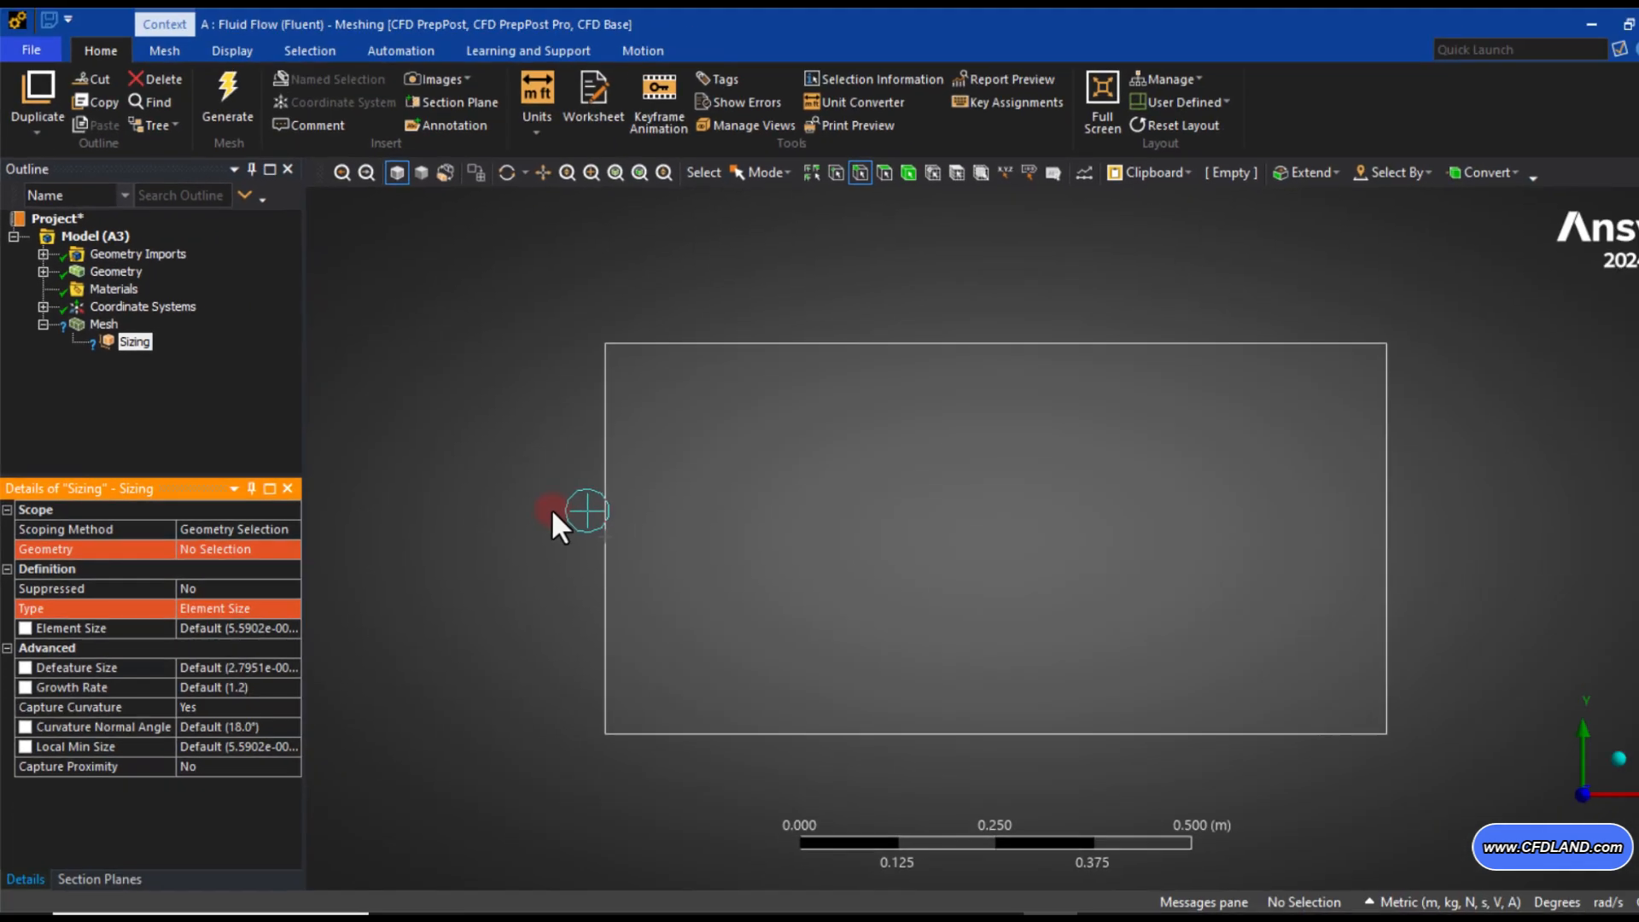
left_click(205, 546)
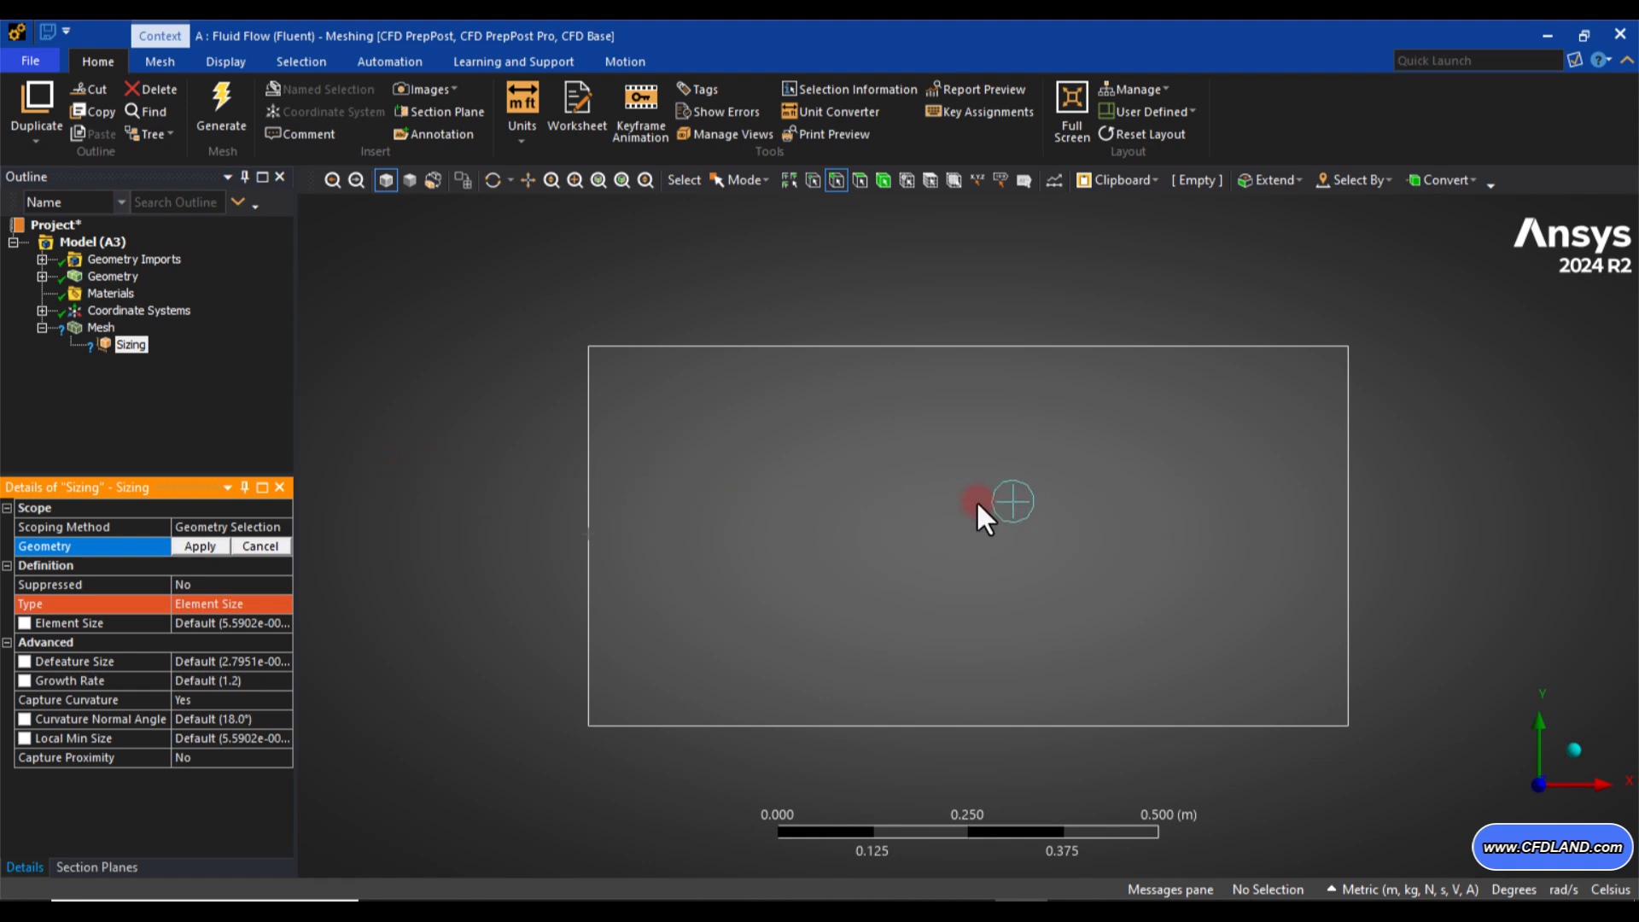
left_click(835, 181)
left_click(744, 346)
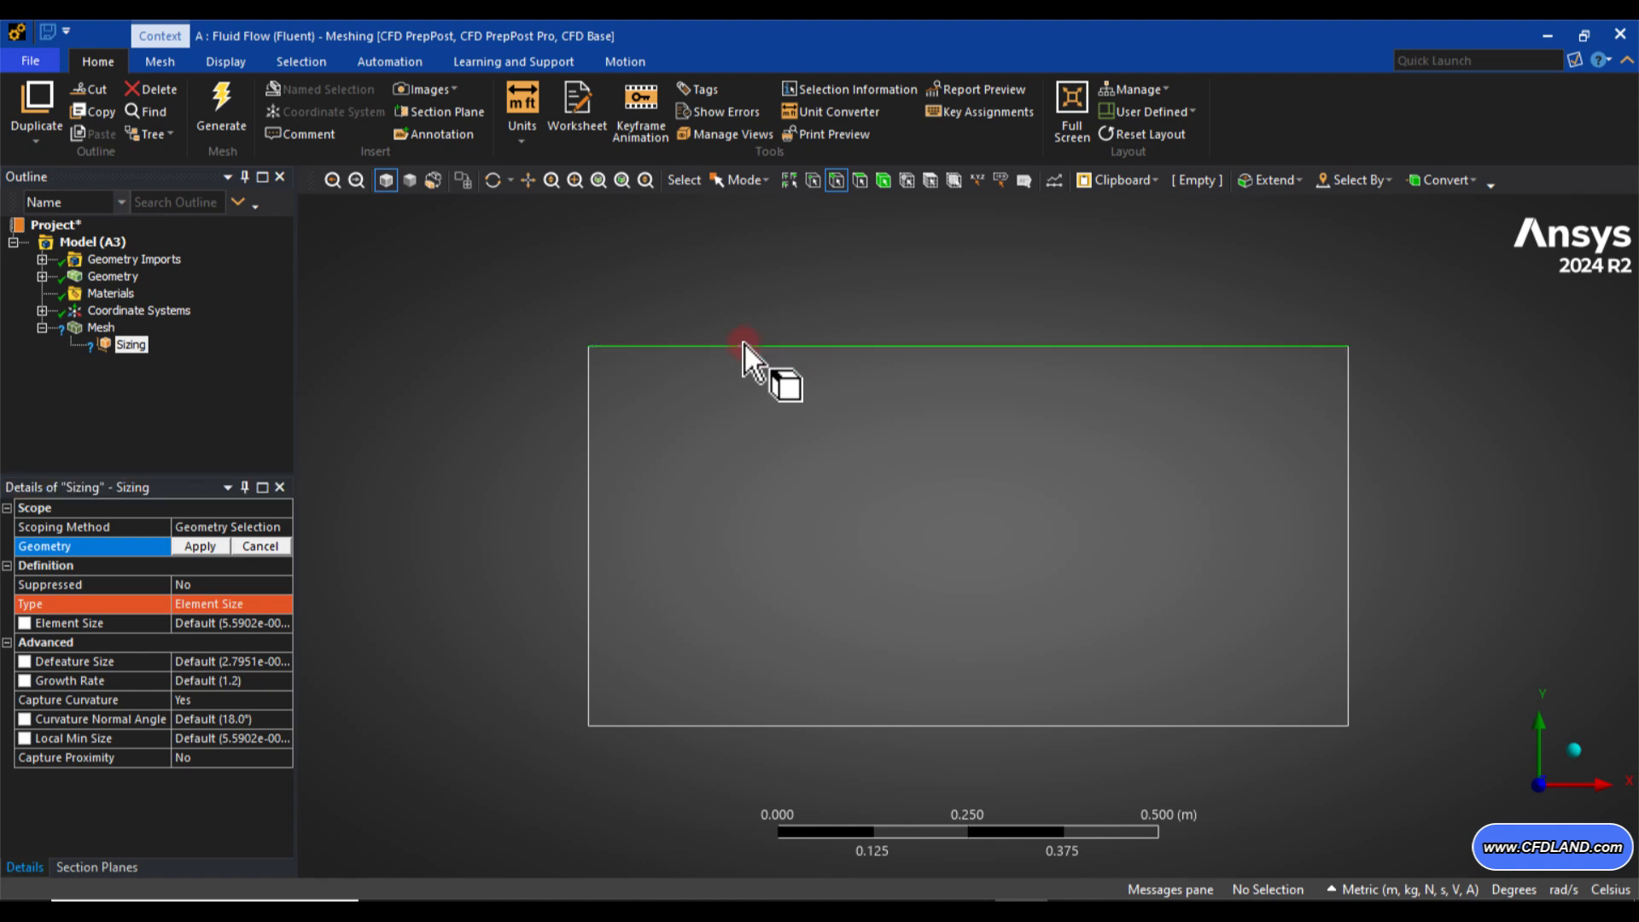
left_click(1348, 484)
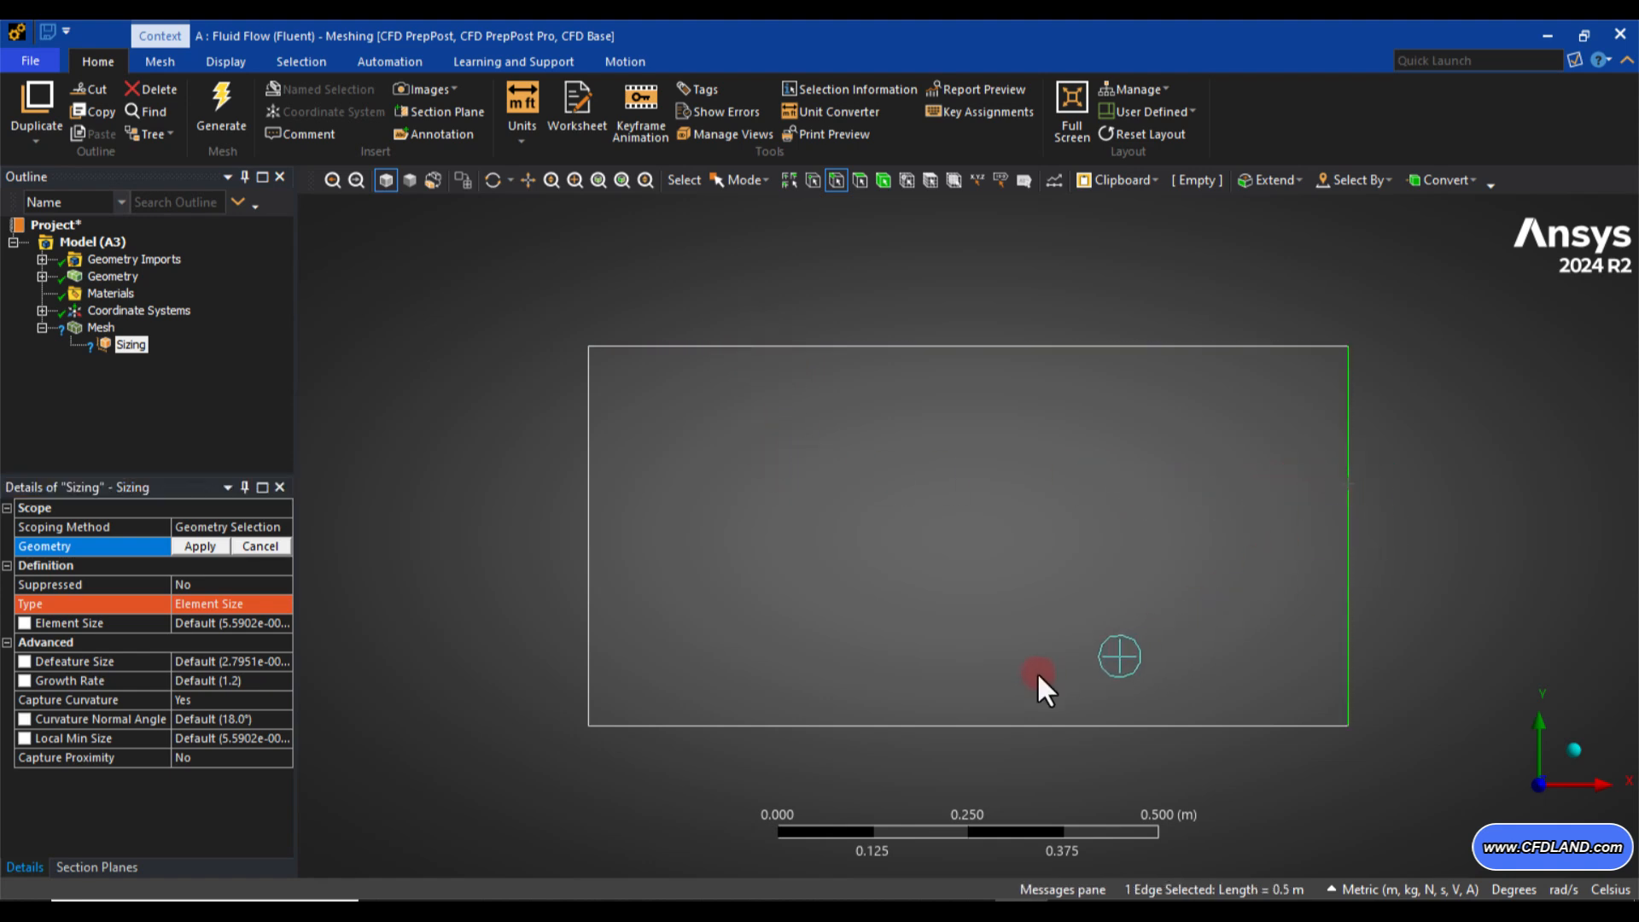
left_click(939, 722)
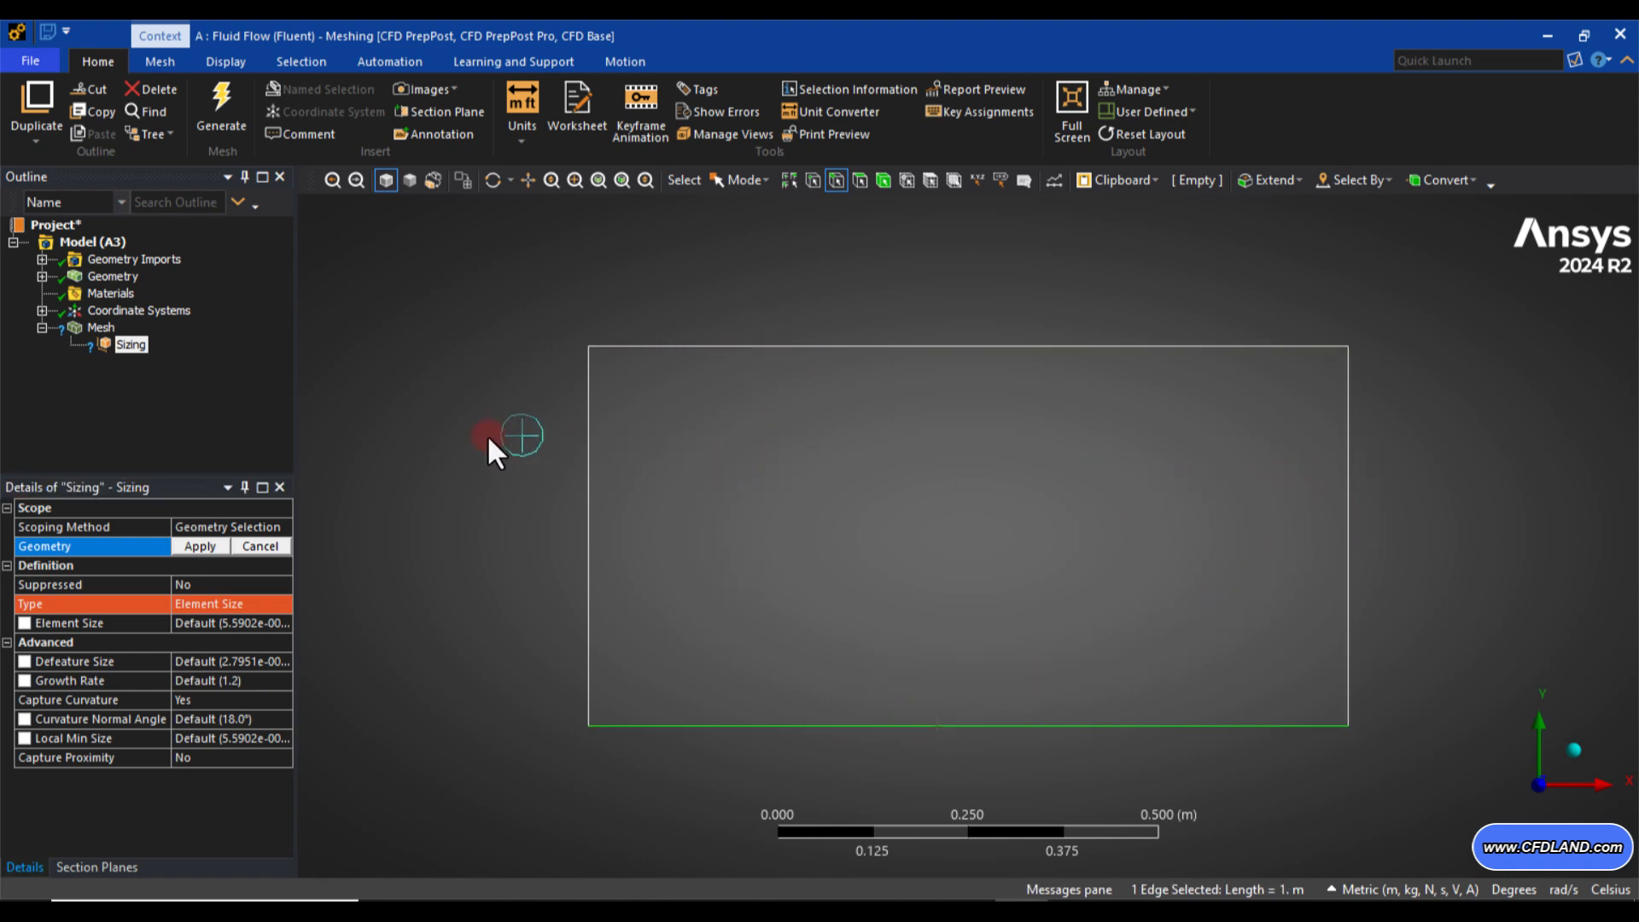
left_click(488, 440)
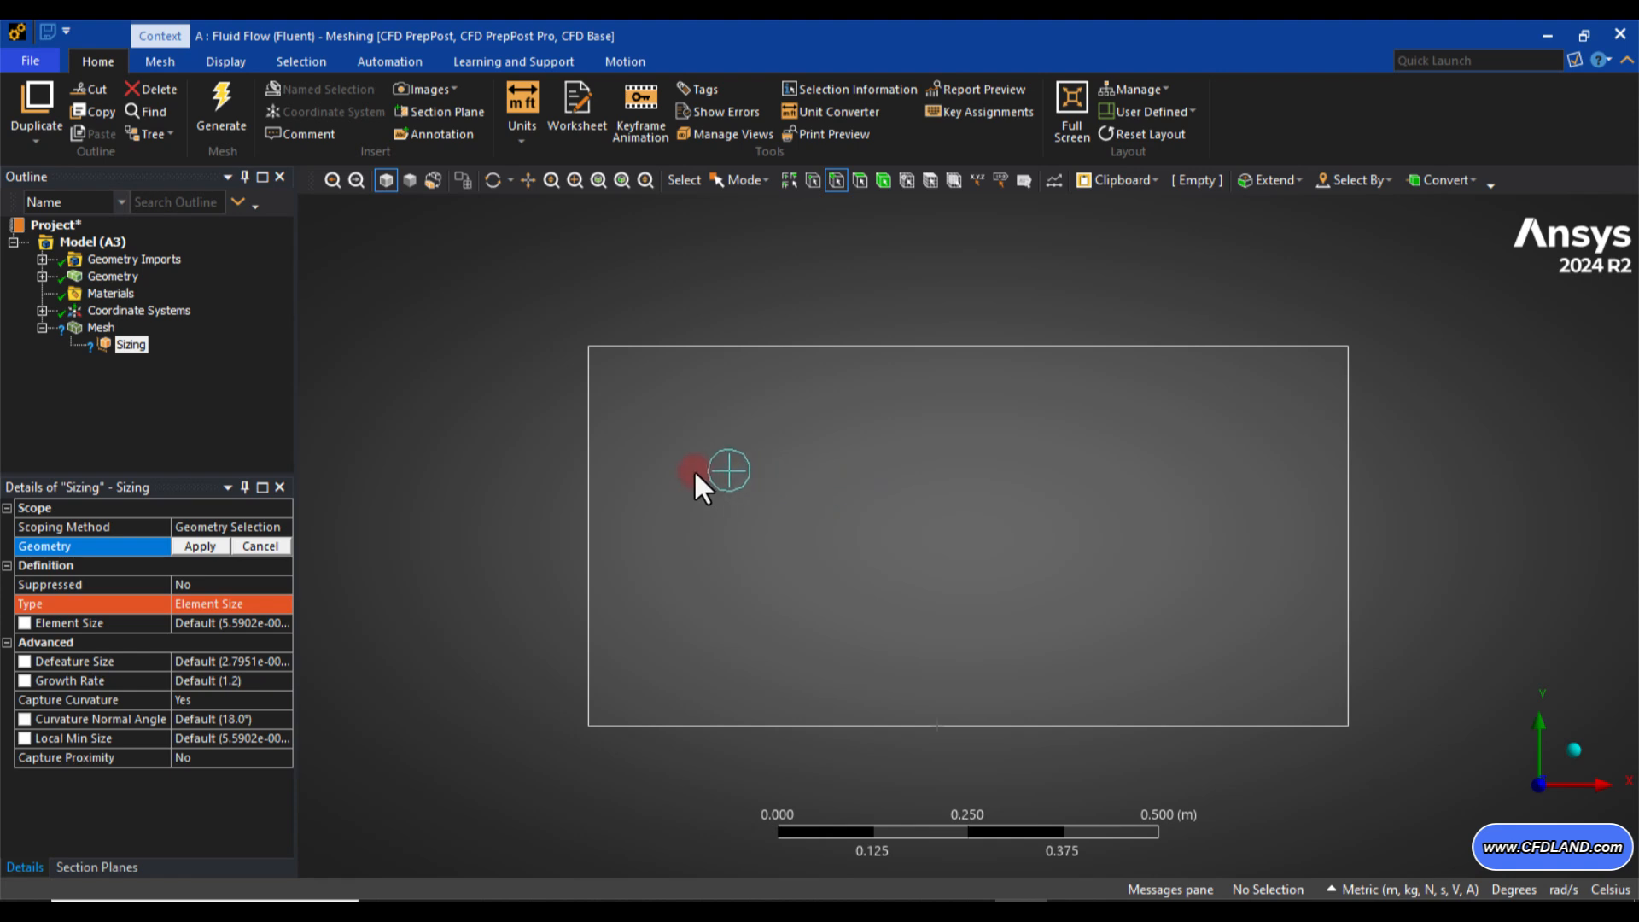
Scope the sizing control to the rectangle's two vertical edges.
left_click(593, 428)
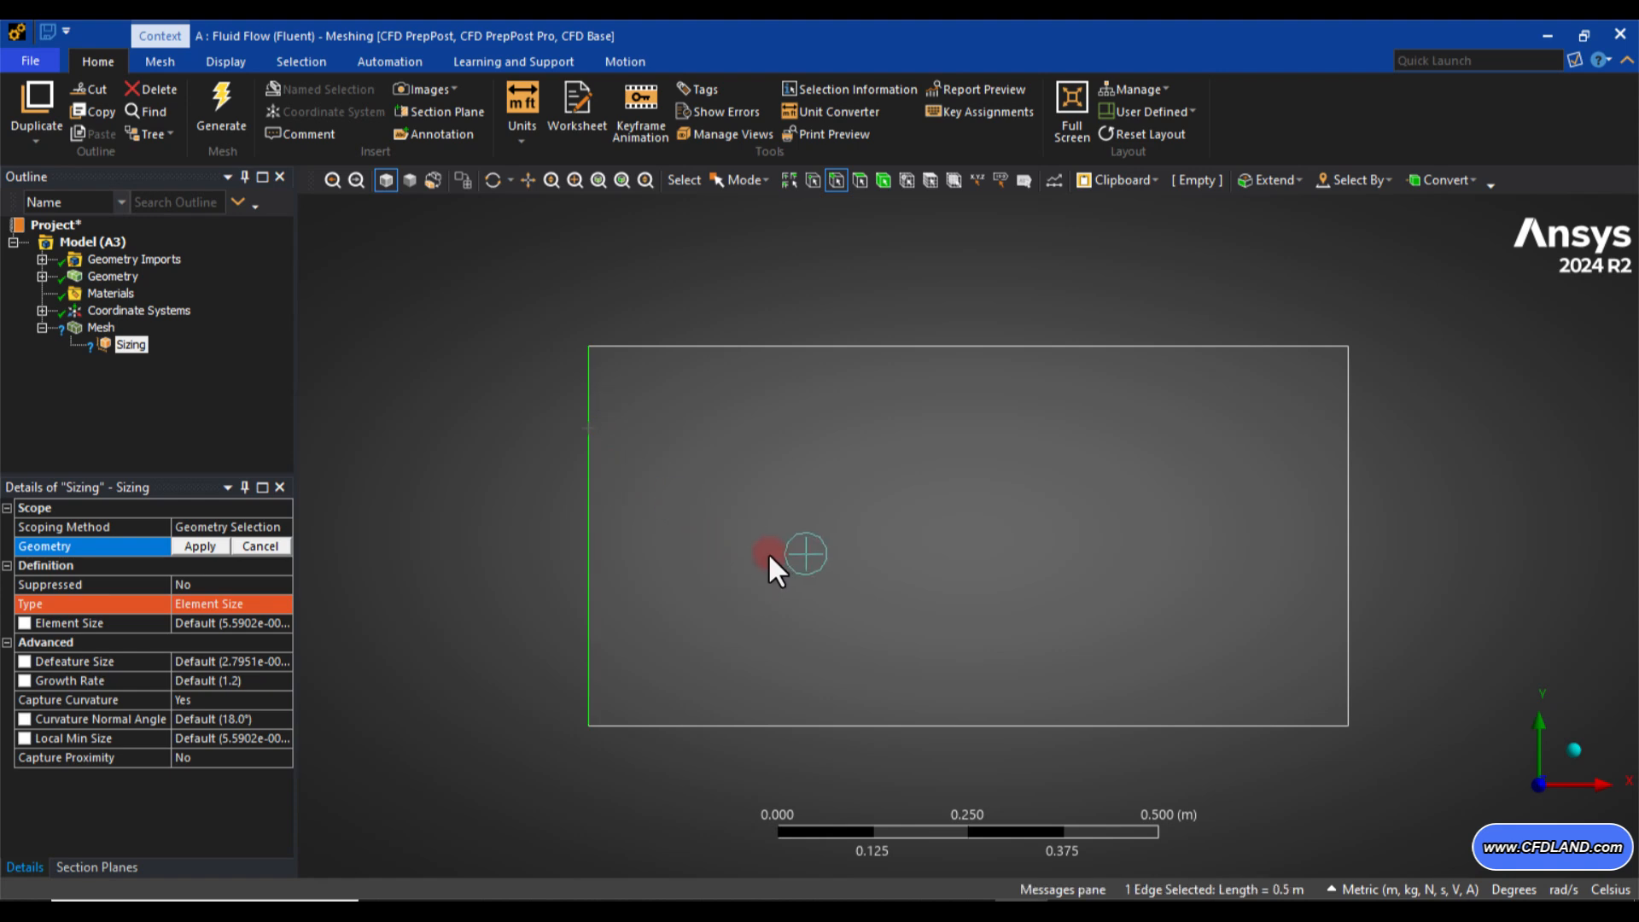
key("ctrl")
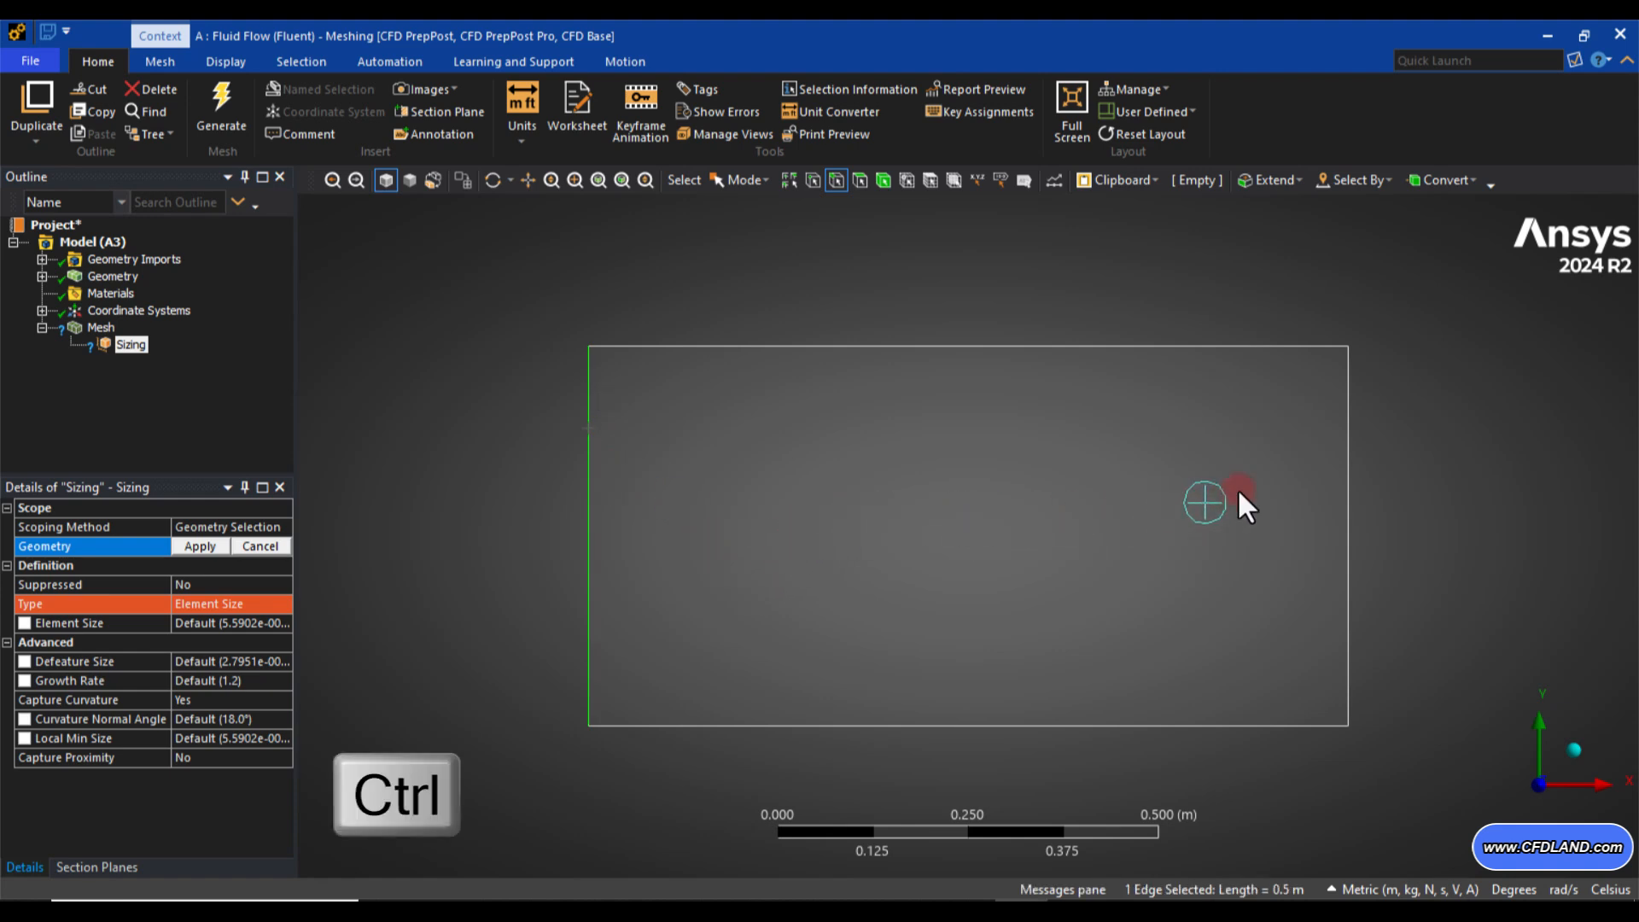
left_click(1350, 442, "ctrl")
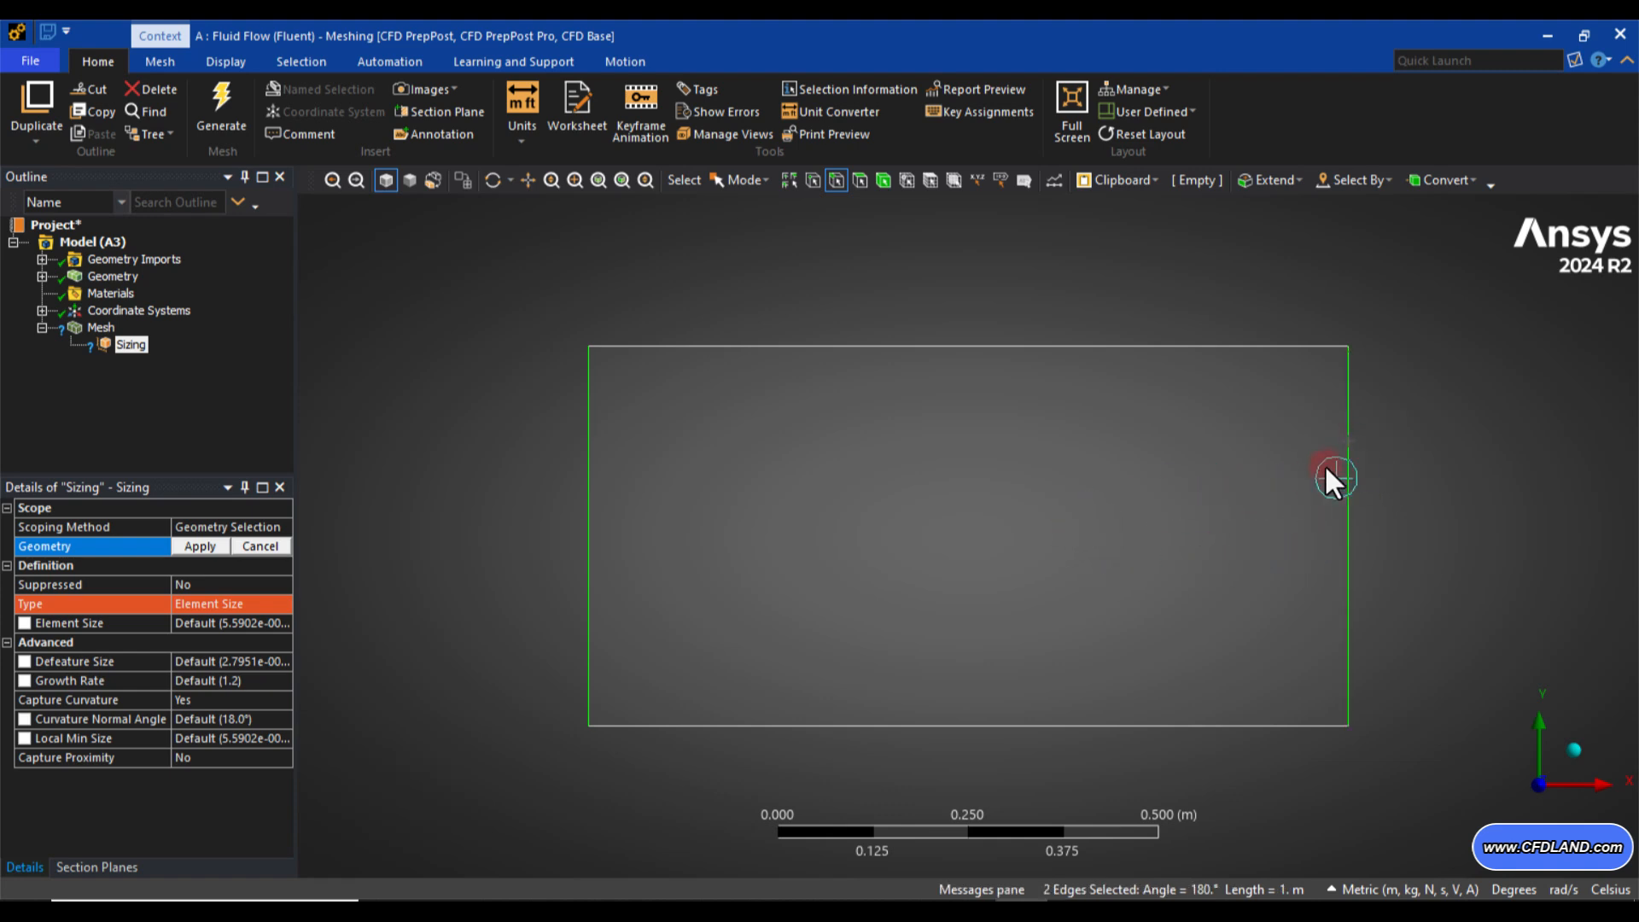
left_click(183, 552)
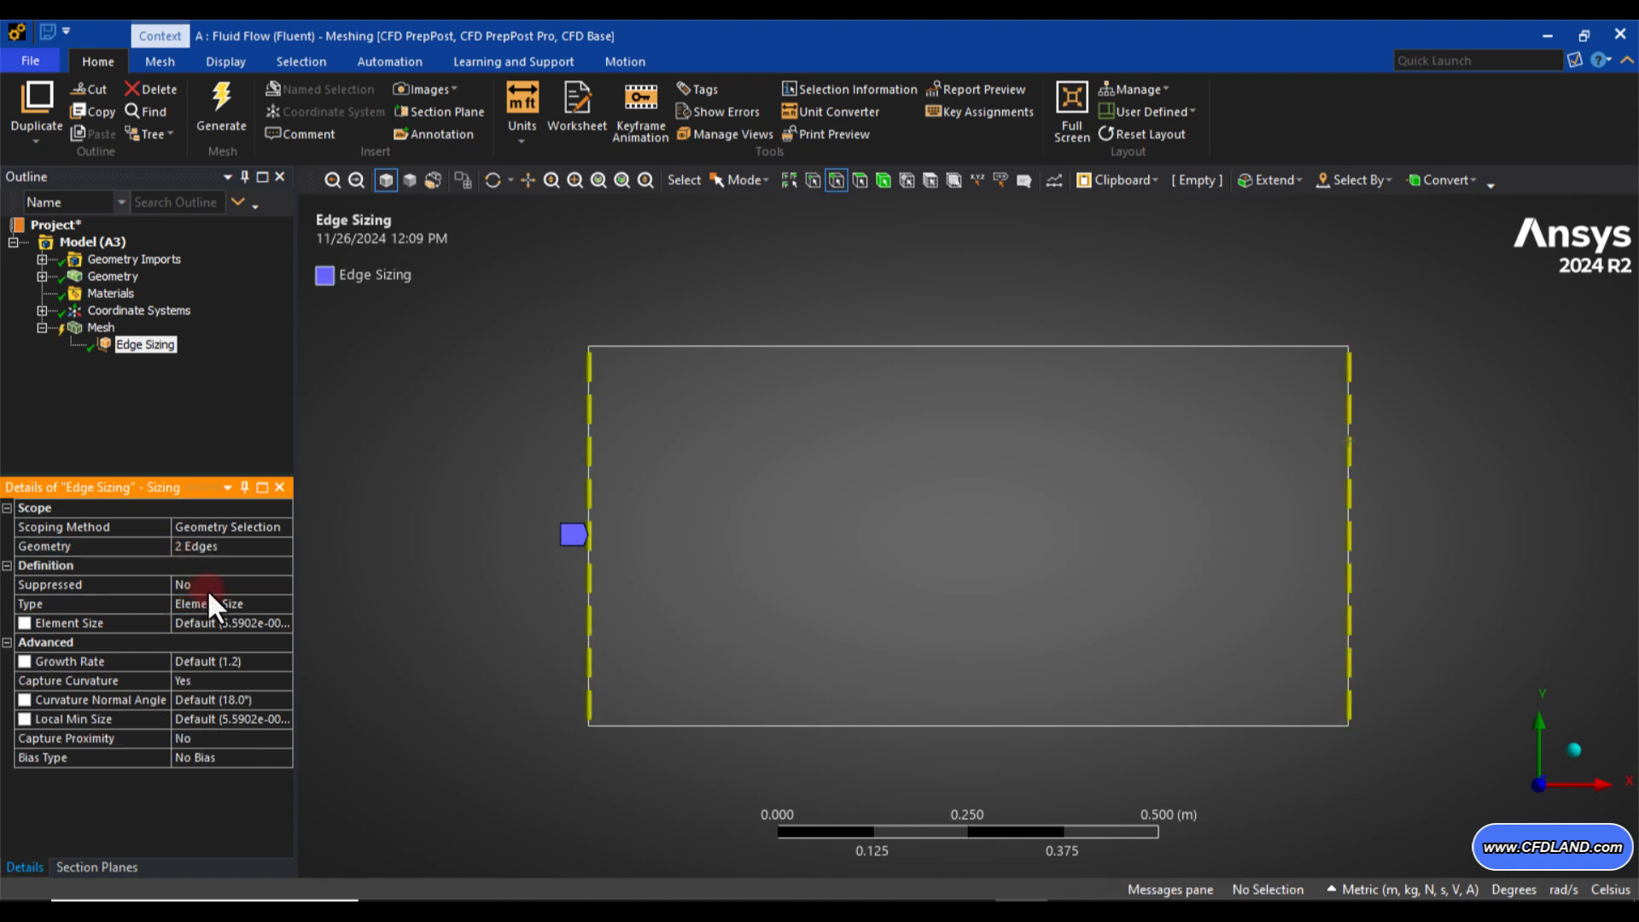
Set the vertical edges' sizing type to Number of Divisions with 120 divisions.
left_click(253, 605)
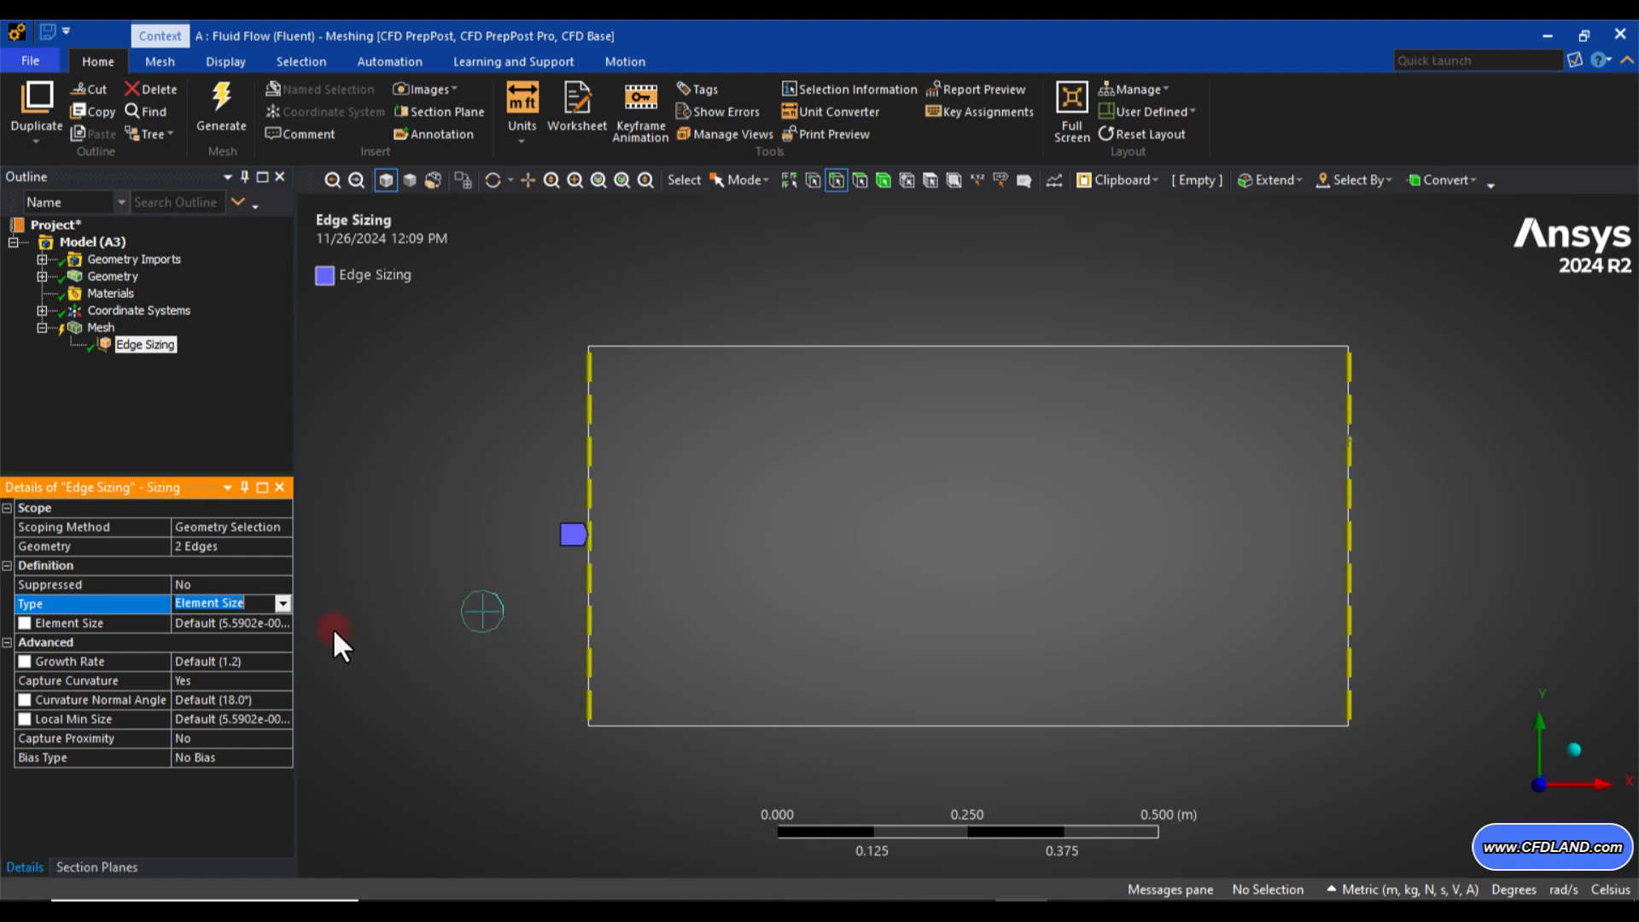
left_click(283, 602)
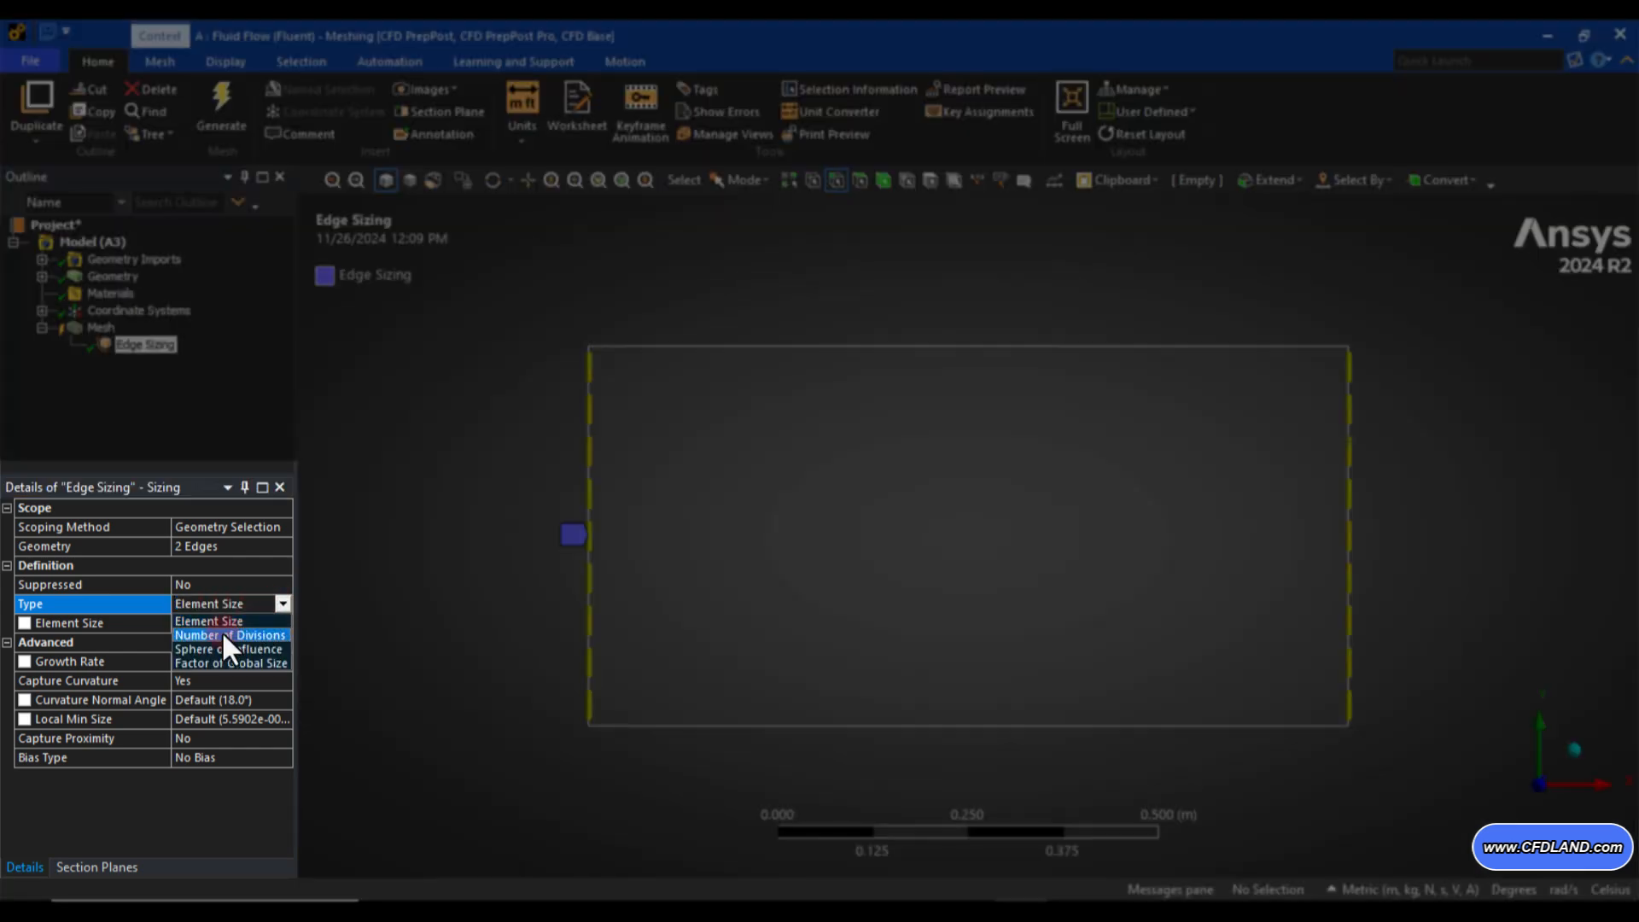
left_click(222, 634)
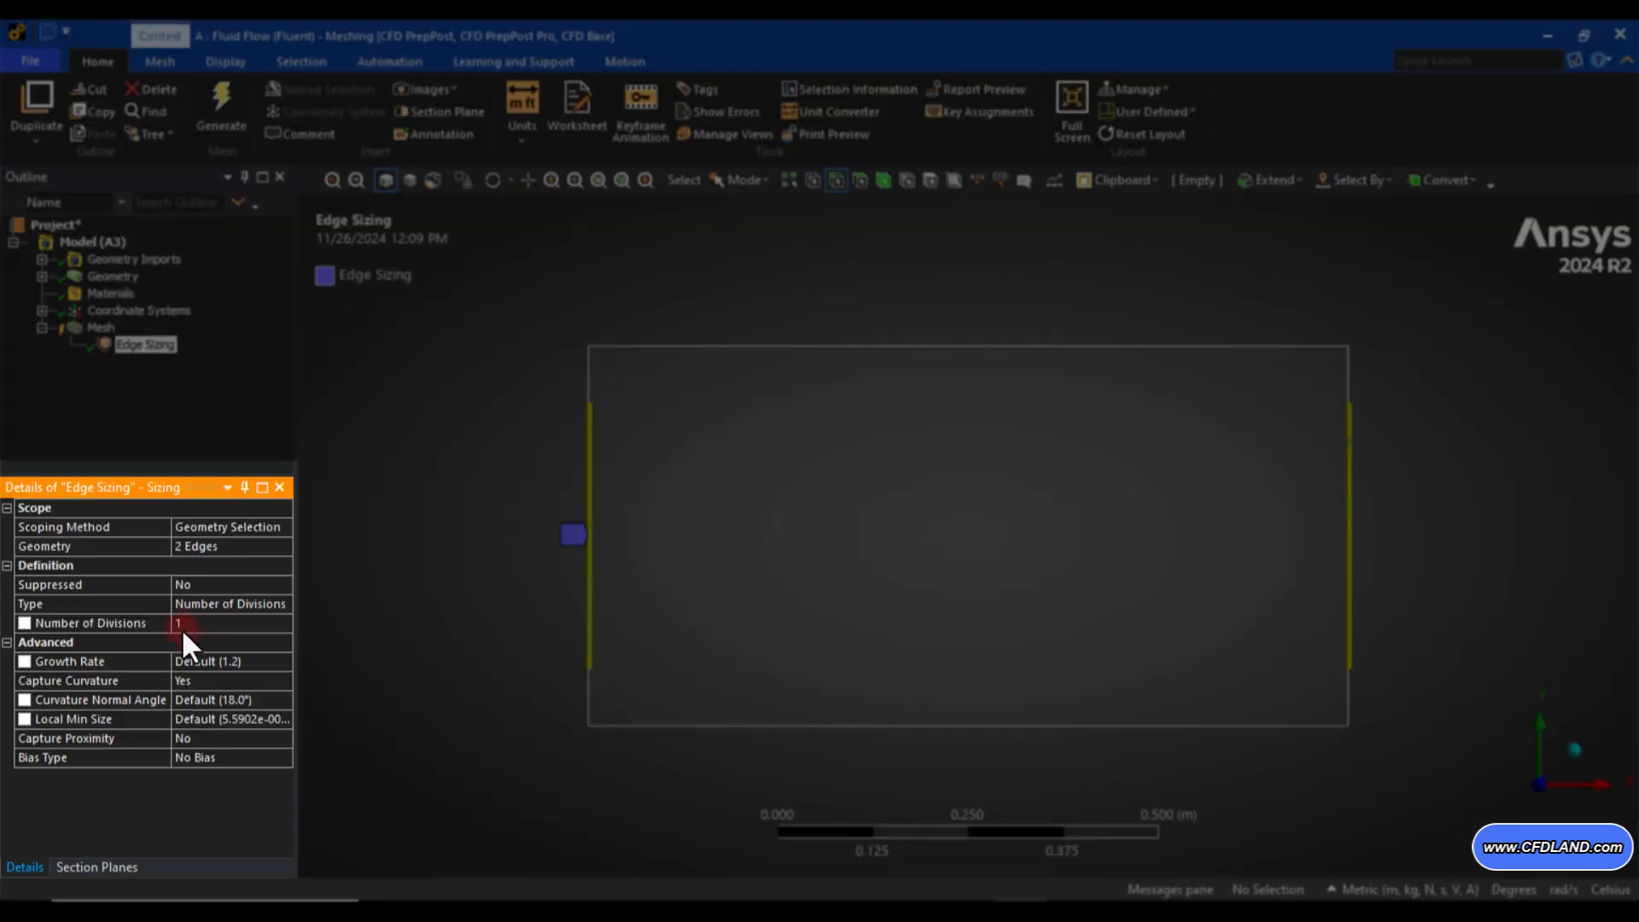
left_click(181, 624)
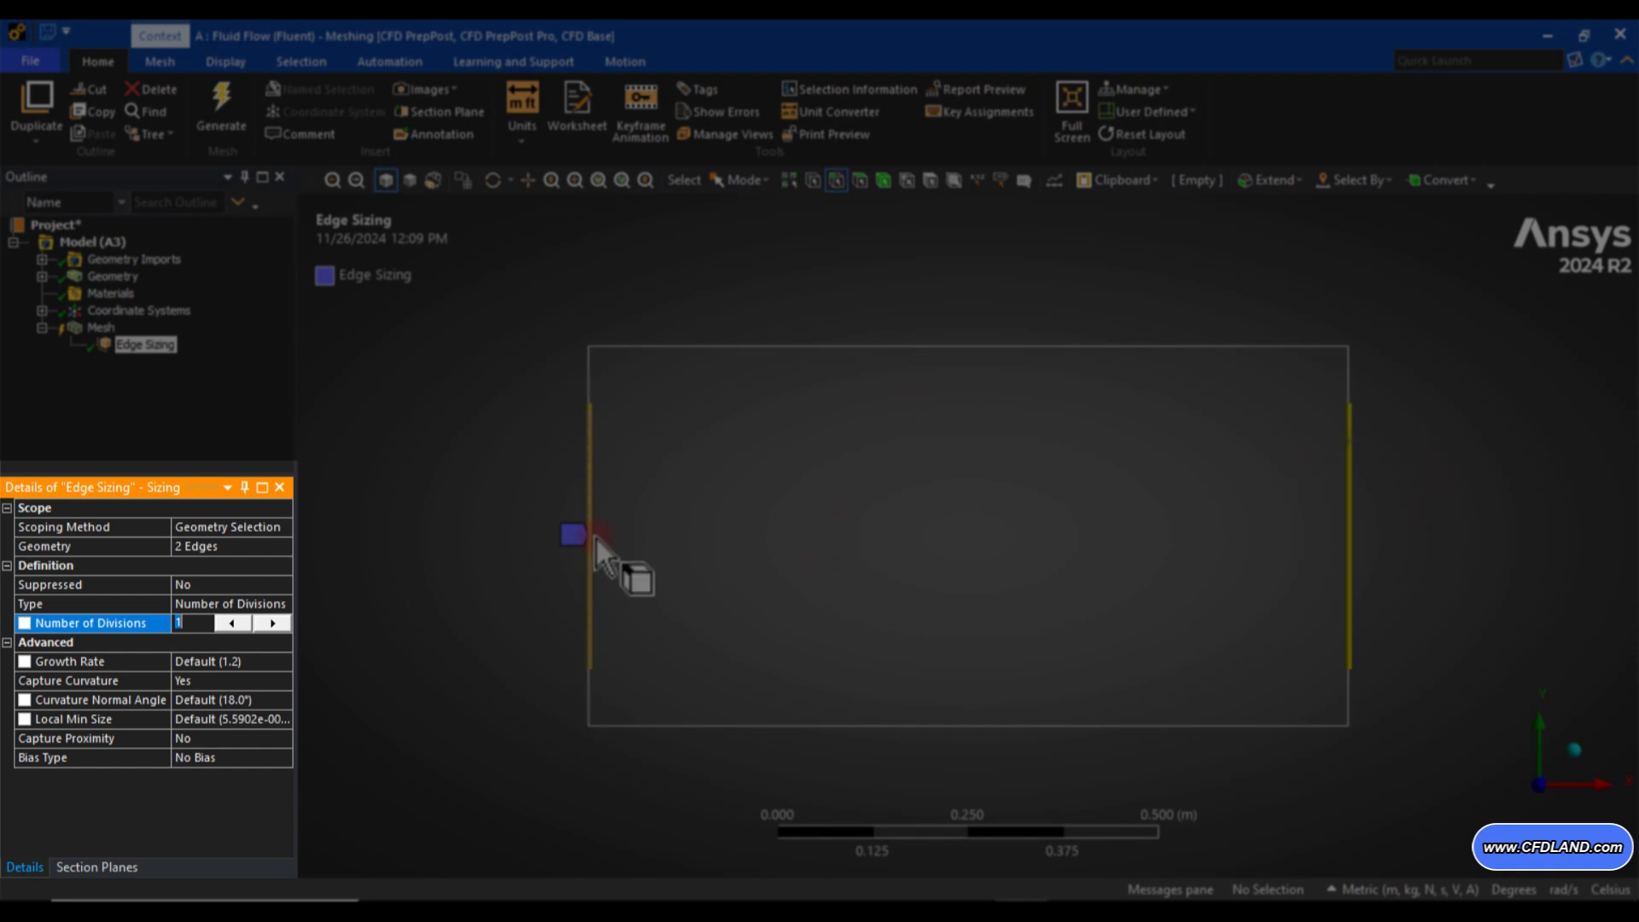
type("120")
key("Return")
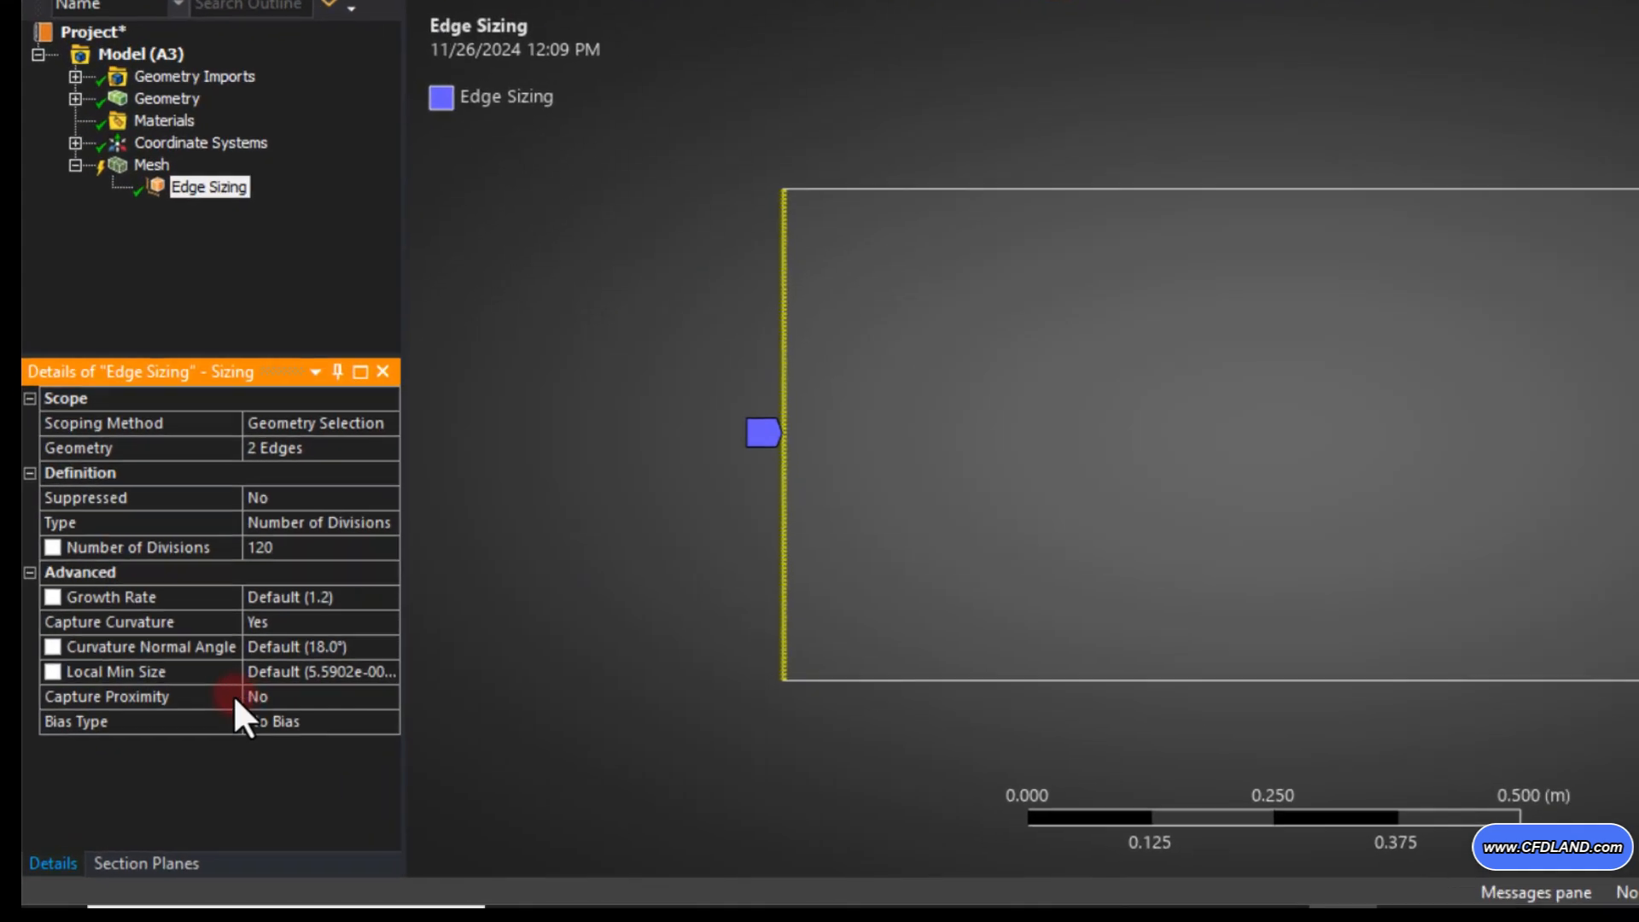
Apply the one-directional long-to-short bias type (_____ ___ _ _) to the vertical-edge sizing with a bias factor of 100.
left_click(85, 758)
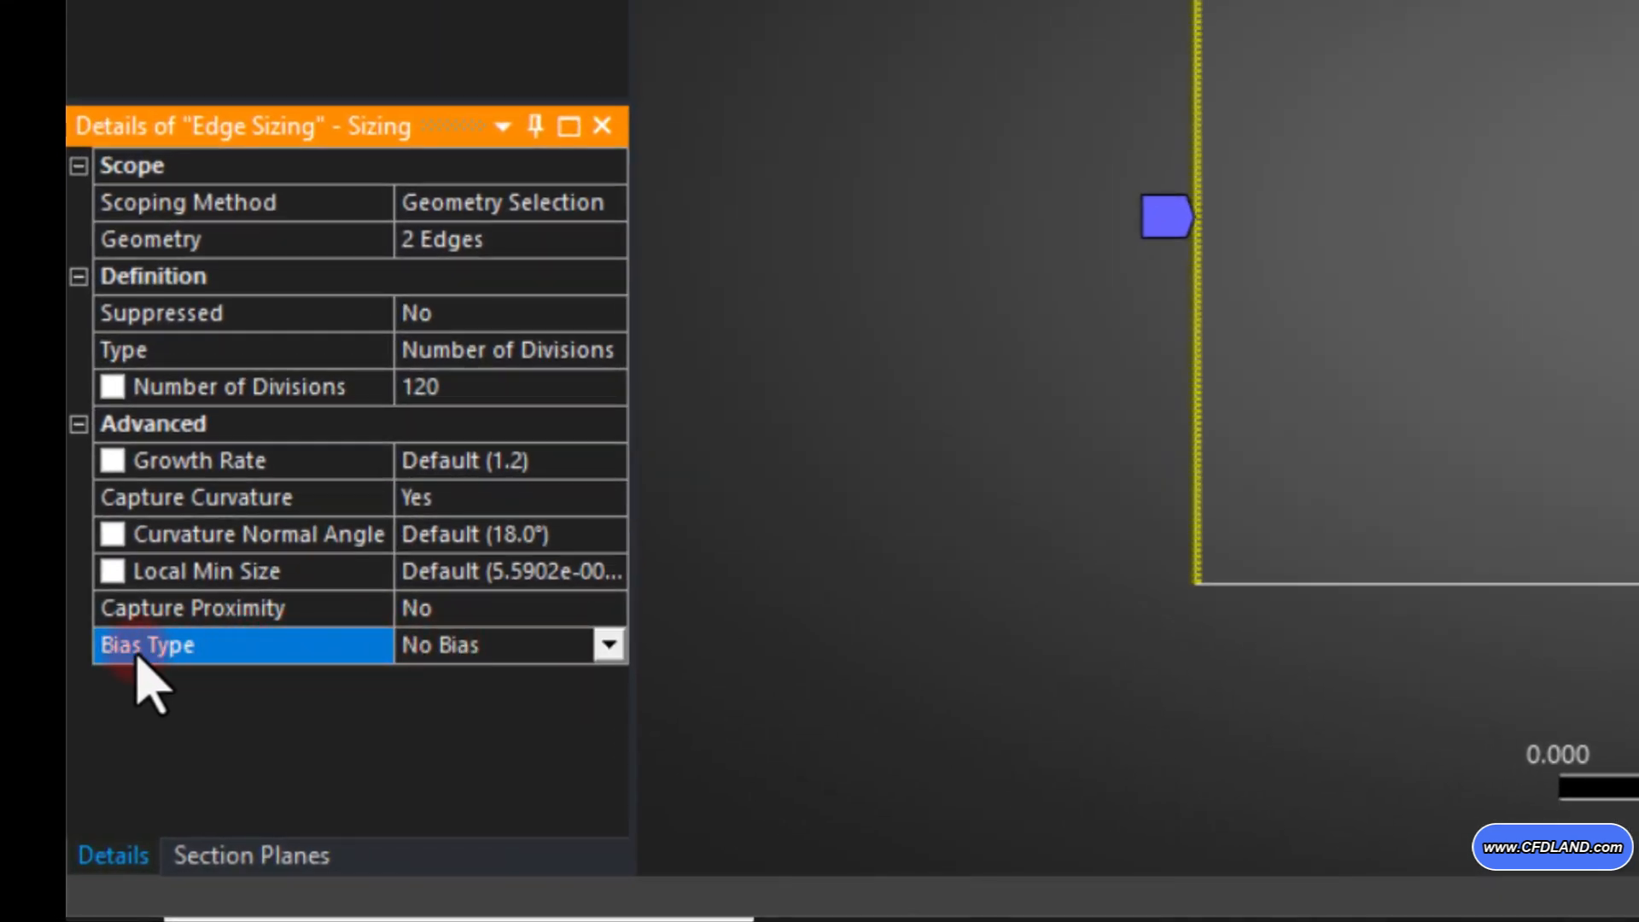
left_click(609, 649)
left_click(536, 687)
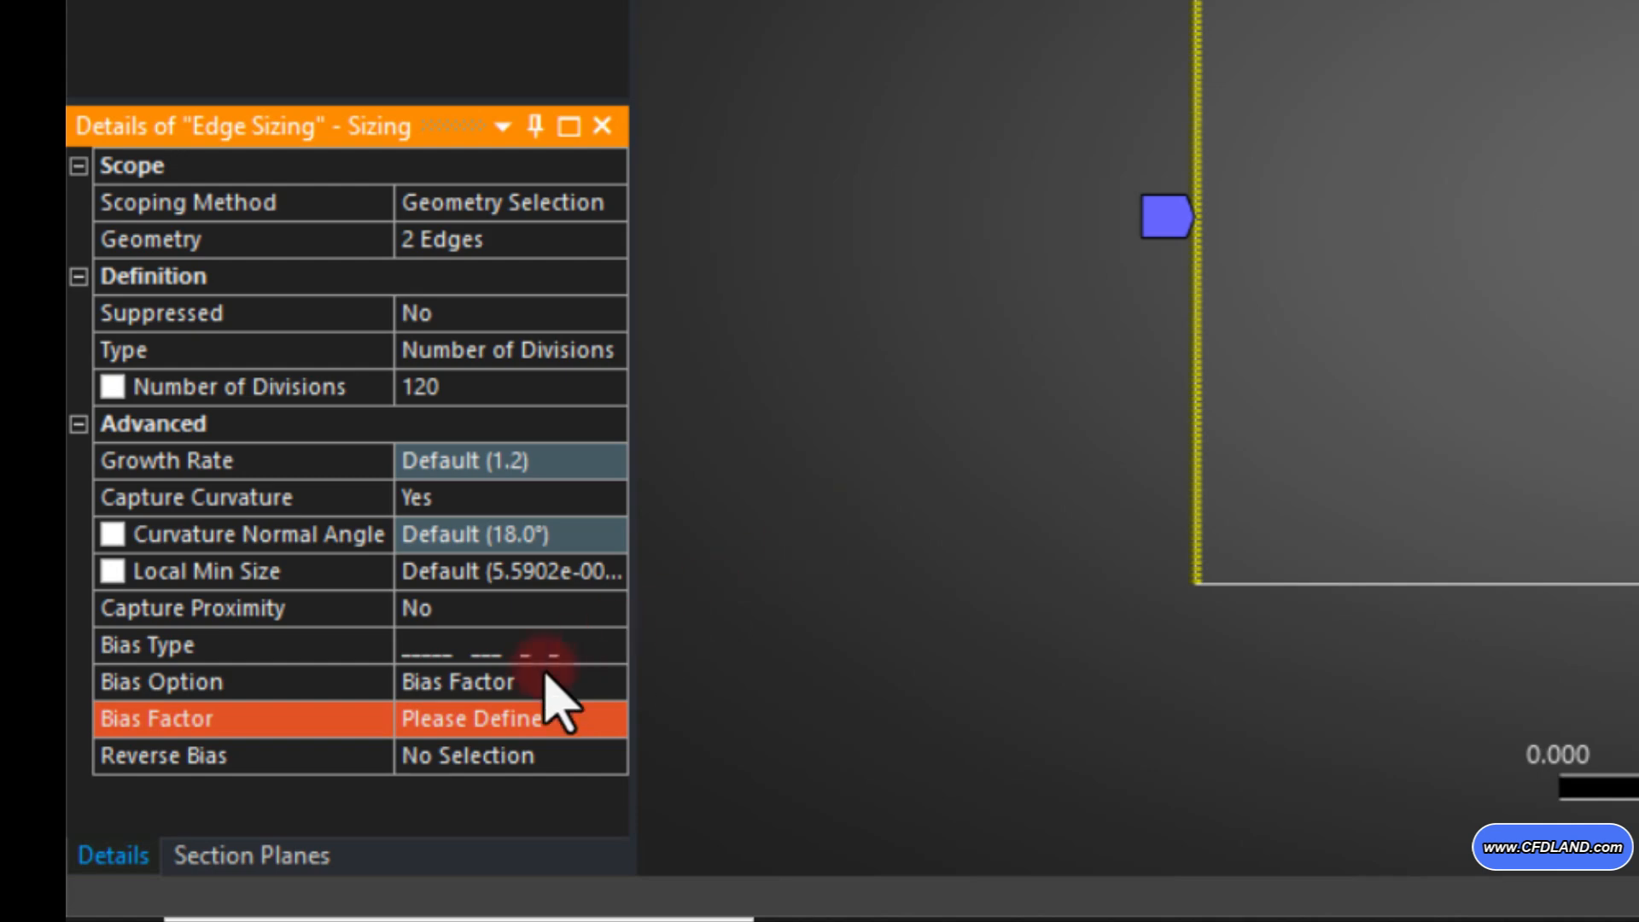
left_click(294, 722)
left_click(437, 719)
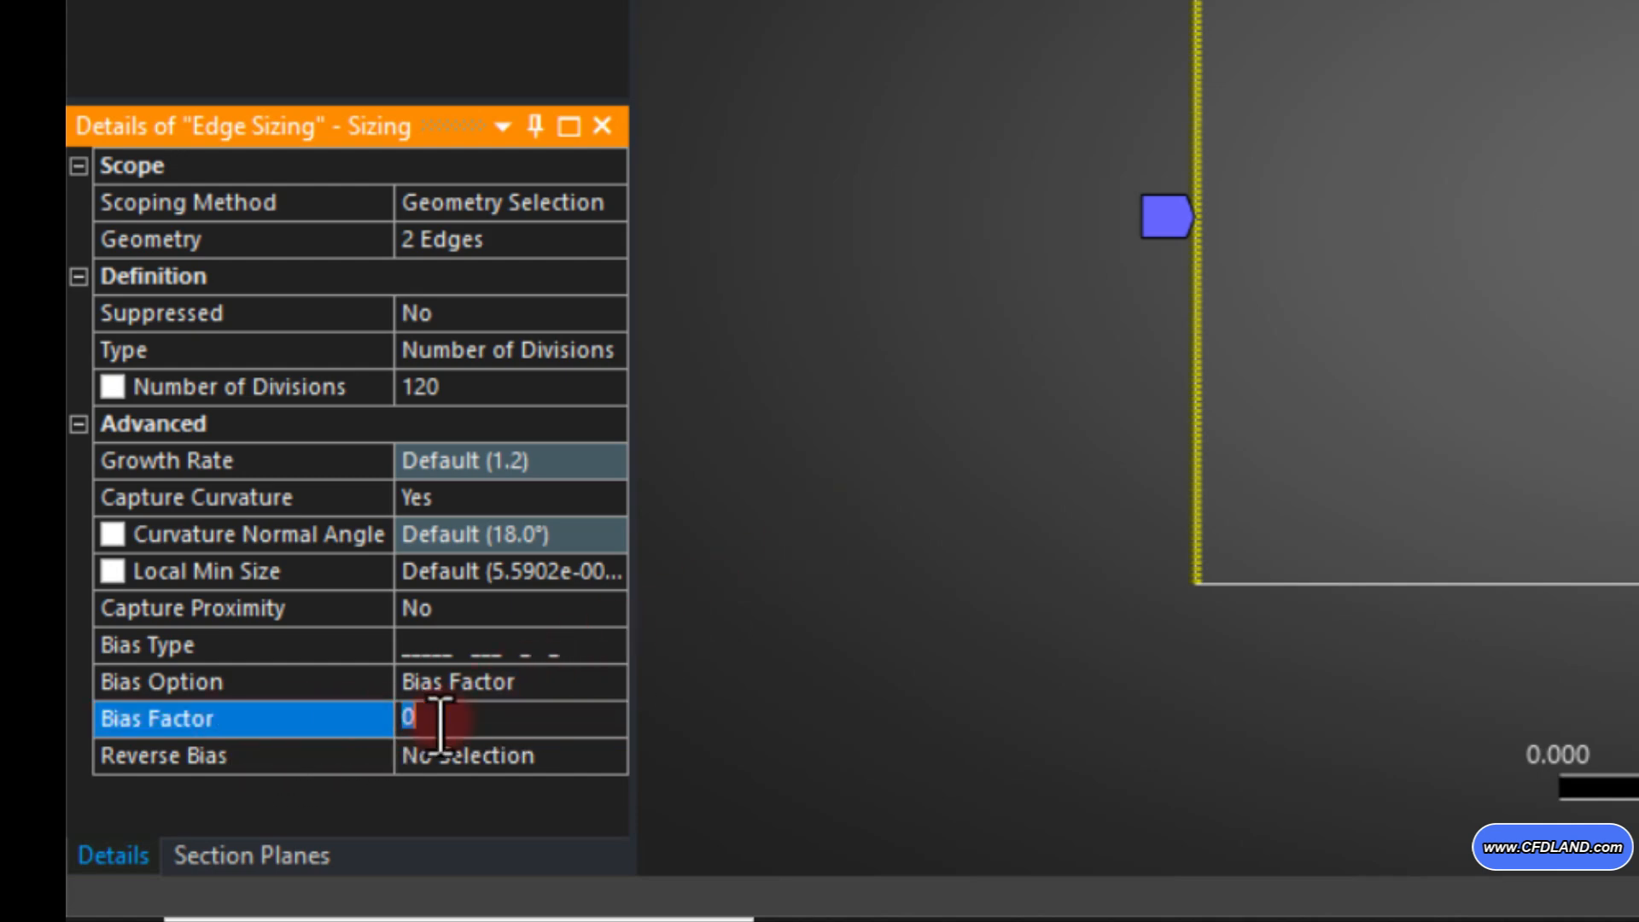
type("100")
key("Return")
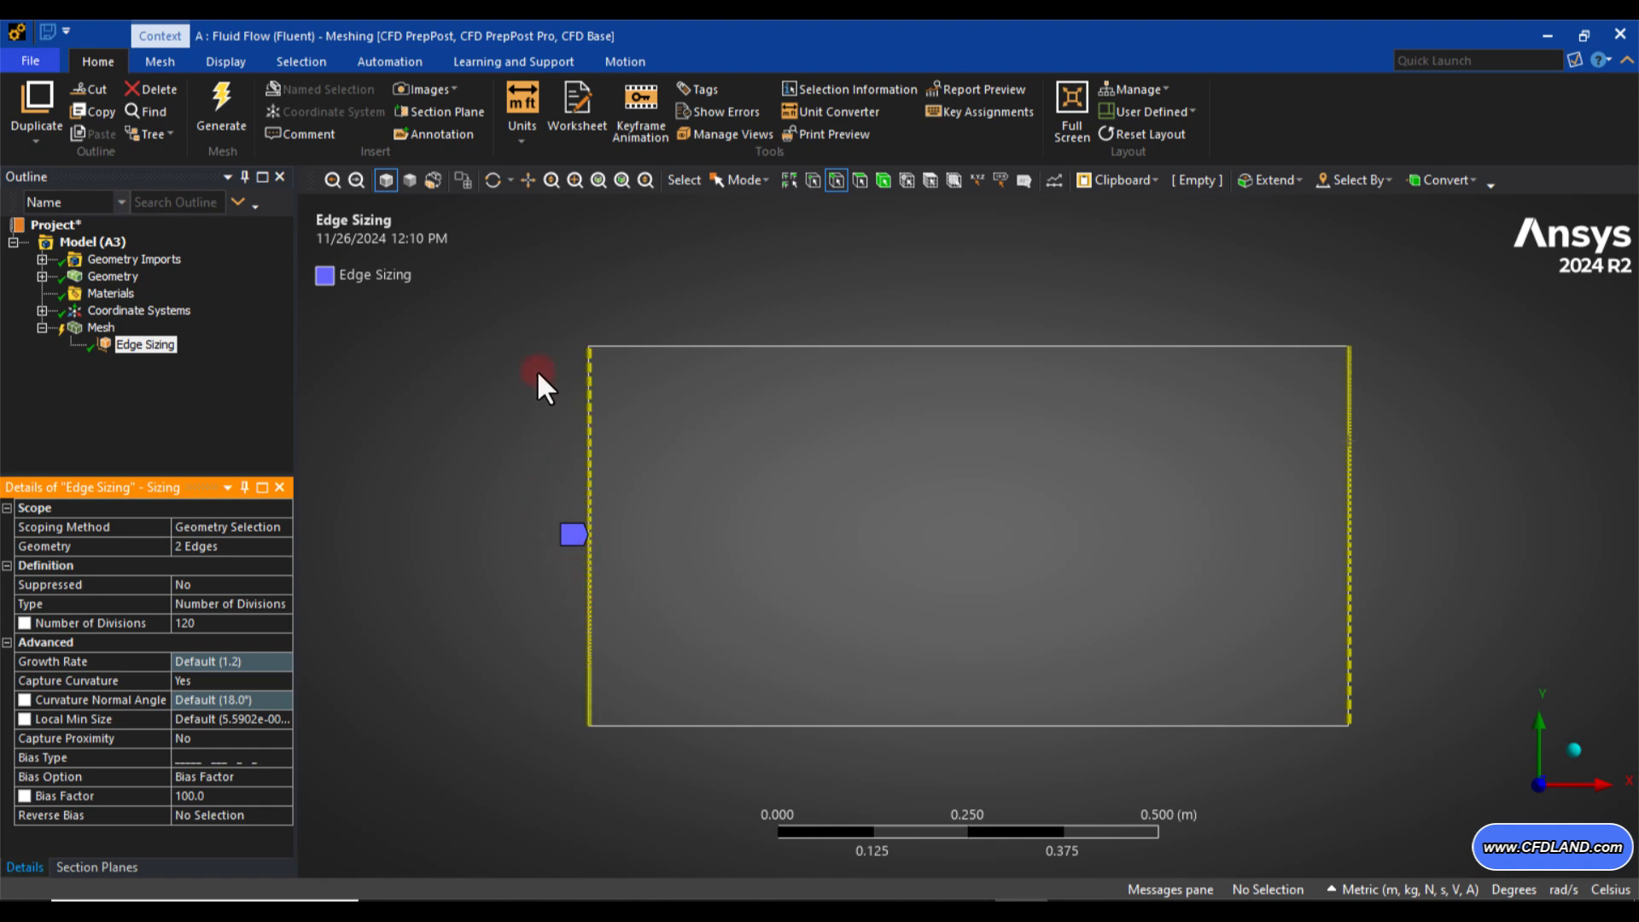
Examine the biased division spacing along the rectangle's two vertical edges, including their upper and lower ends.
right_click_drag(542, 325, 630, 485)
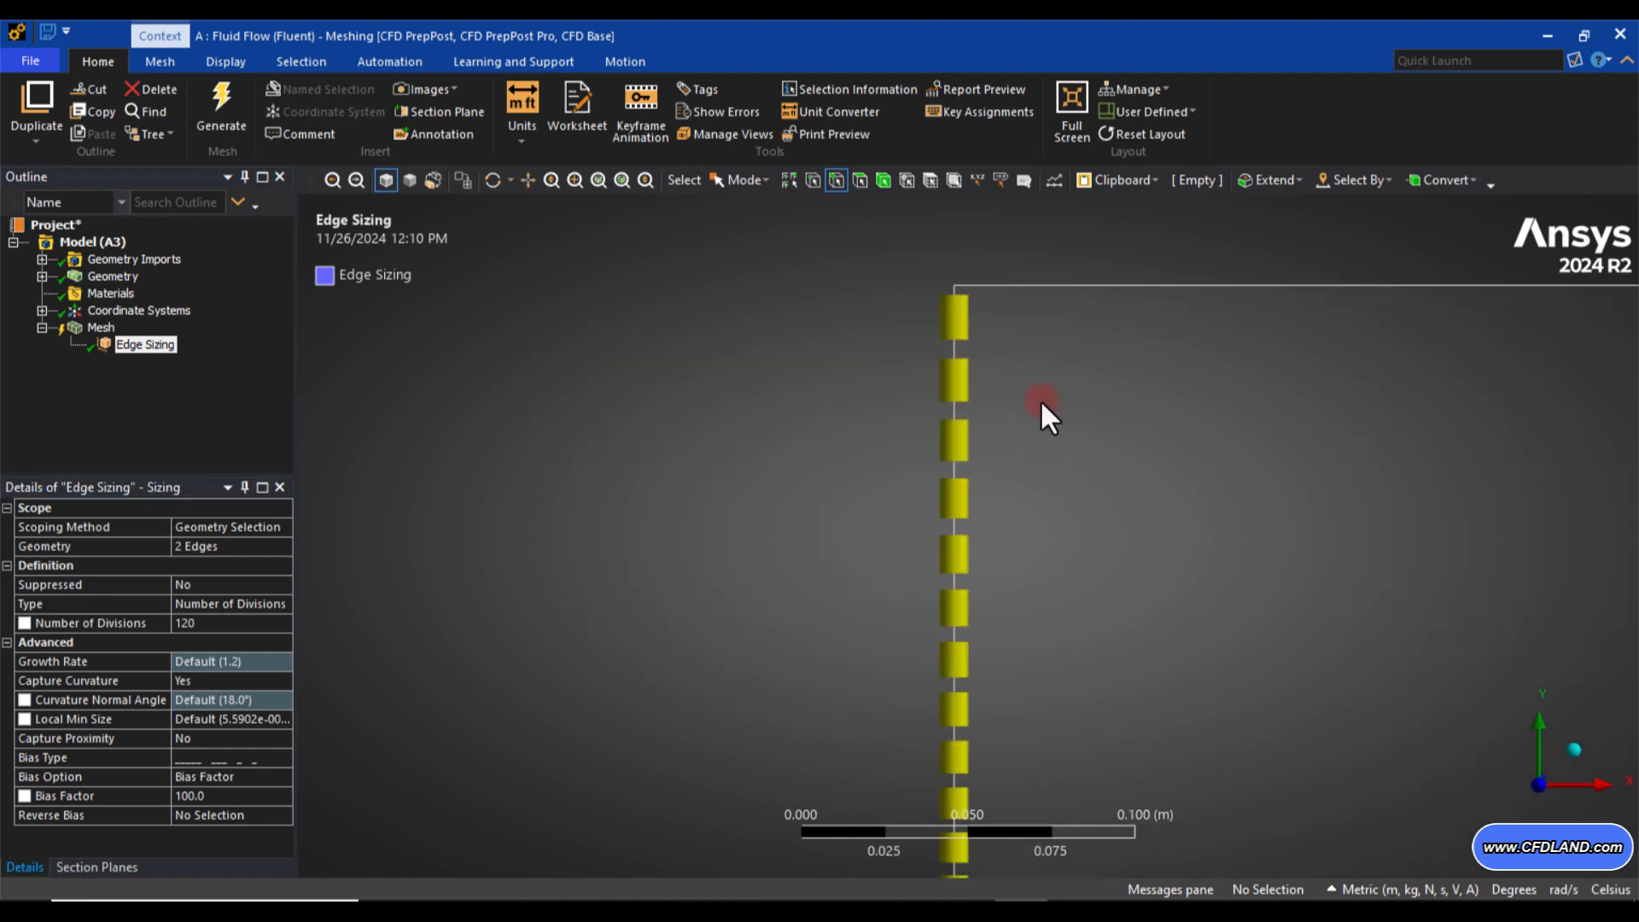
middle_click_drag(1182, 375, 1161, 613, "shift")
middle_click_drag(1124, 523, 984, 595, "shift")
middle_click_drag(980, 599, 951, 480, "ctrl")
right_click_drag(843, 603, 913, 694)
middle_click_drag(1197, 432, 1157, 638, "shift")
middle_click_drag(1047, 427, 1040, 528, "shift")
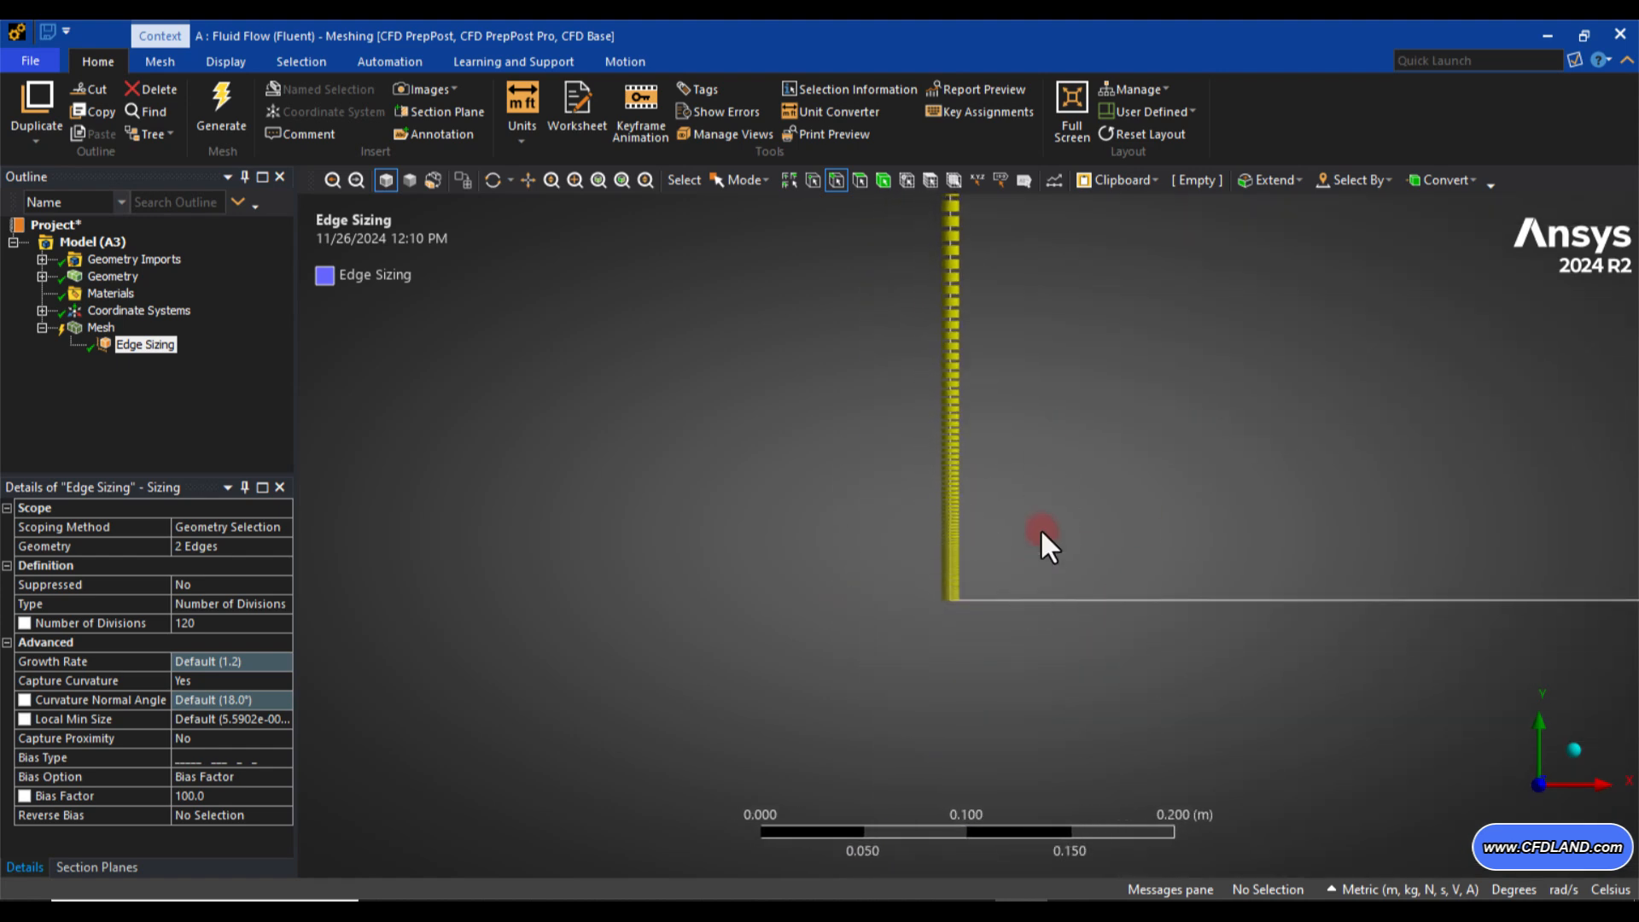
middle_click_drag(1110, 408, 1102, 534, "shift")
middle_click_drag(1127, 451, 733, 567, "ctrl")
middle_click_drag(1082, 485, 1074, 644, "shift")
middle_click_drag(1219, 523, 1123, 534, "ctrl")
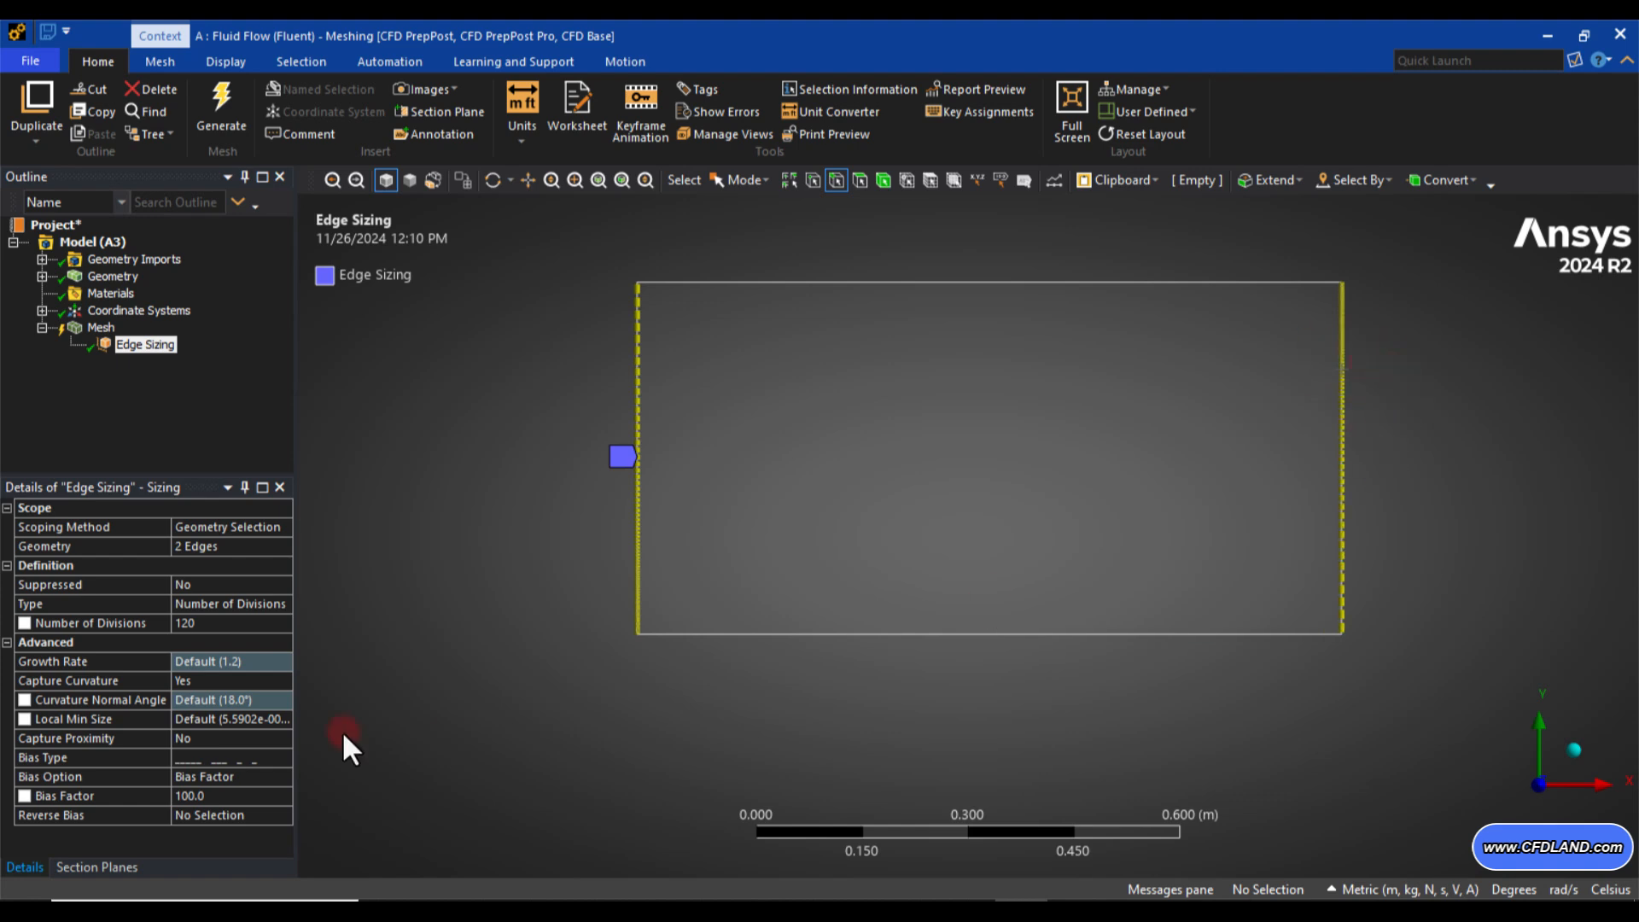
Reverse the bias on the rectangle's right vertical edge and check its division spacing near the lower corner.
left_click(80, 817)
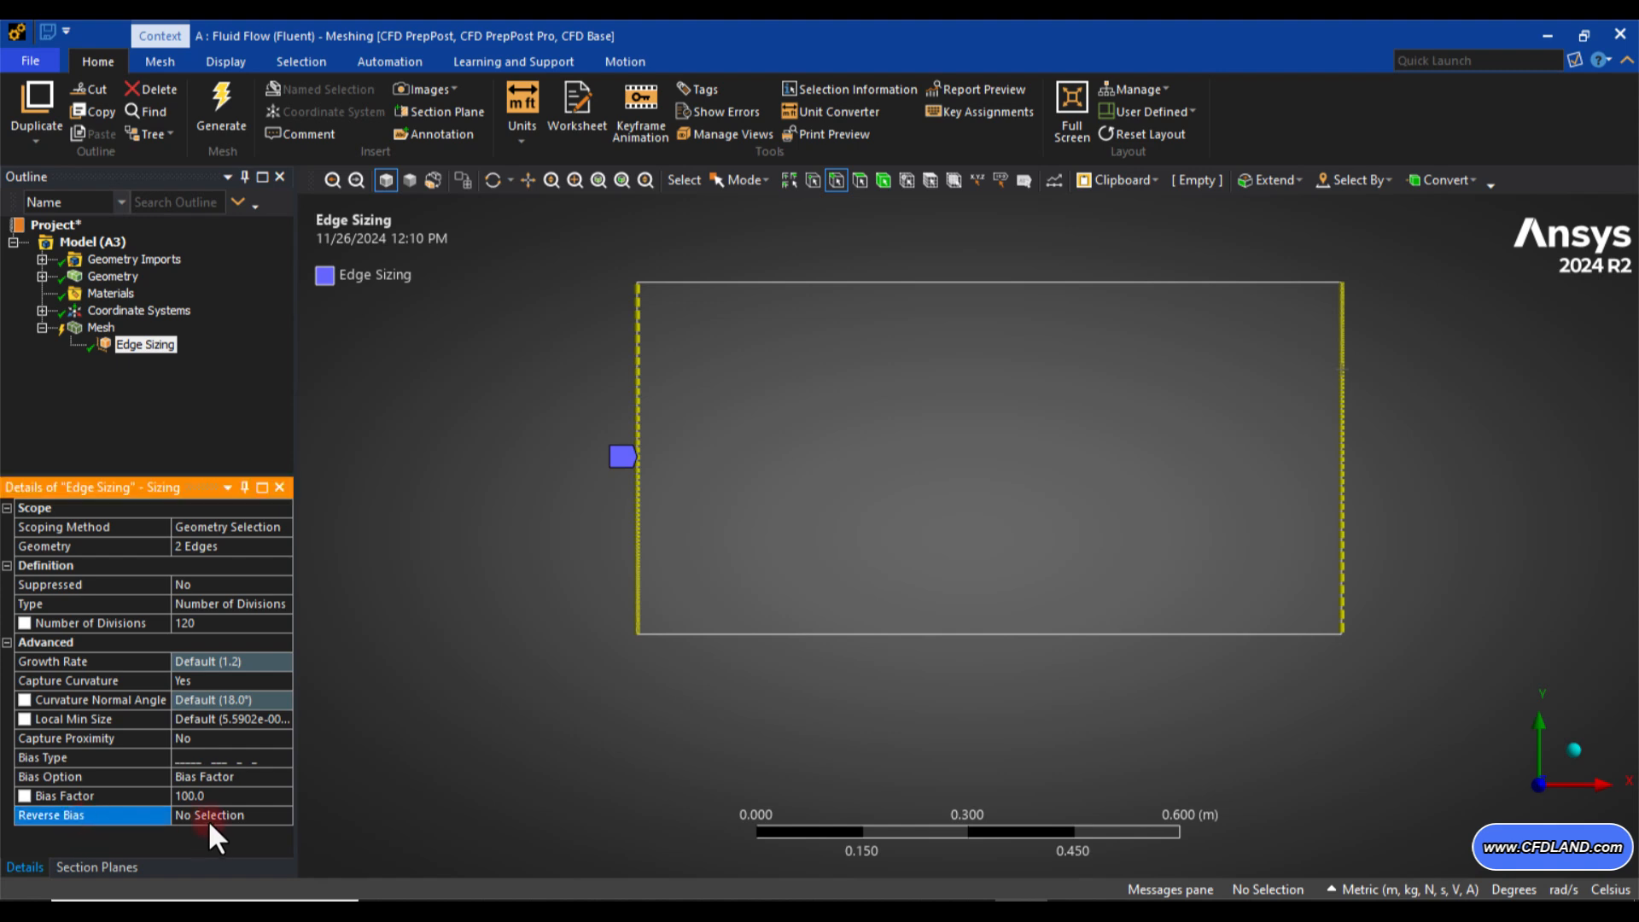
left_click(198, 818)
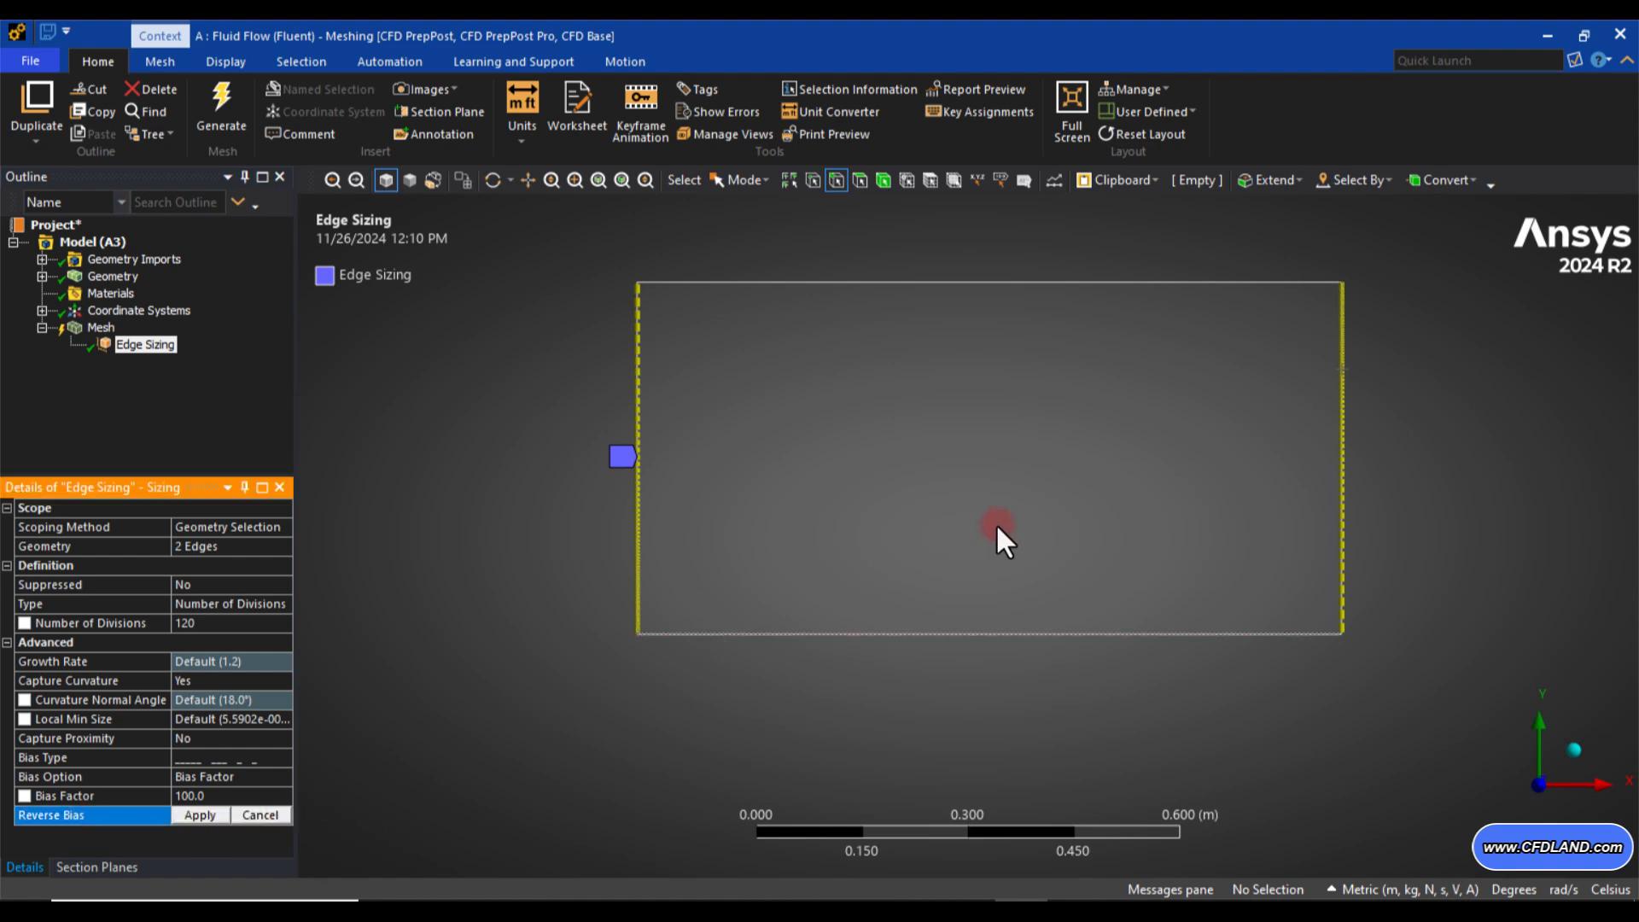
left_click(1340, 504)
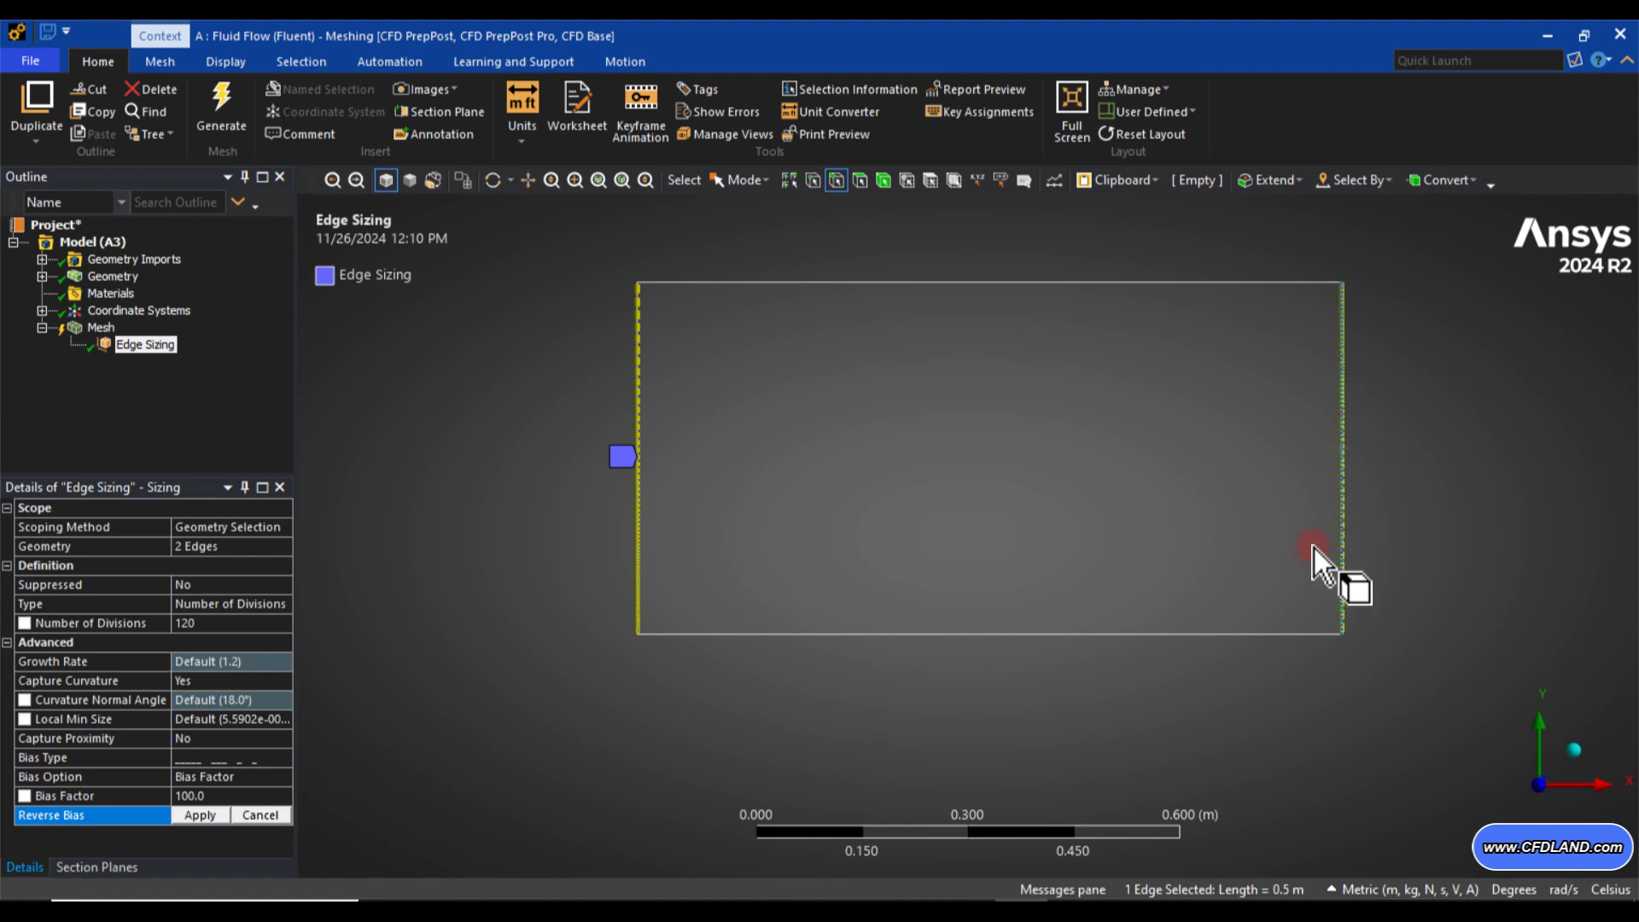
left_click(202, 817)
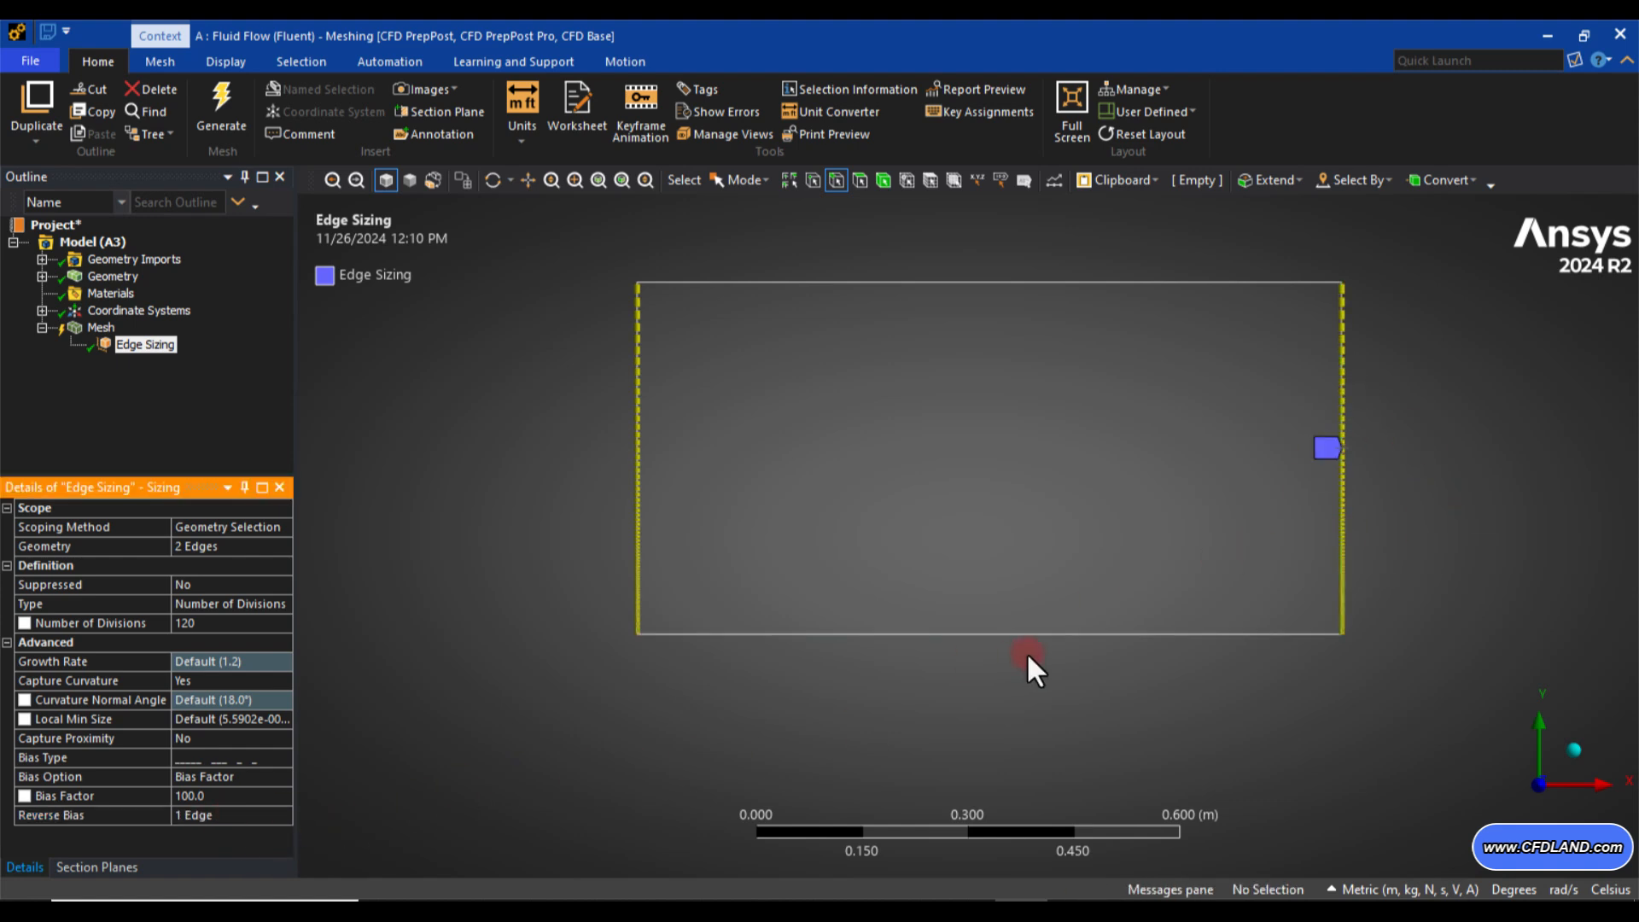
right_click_drag(1313, 569, 1394, 662)
scroll(981, 615, "down", 6)
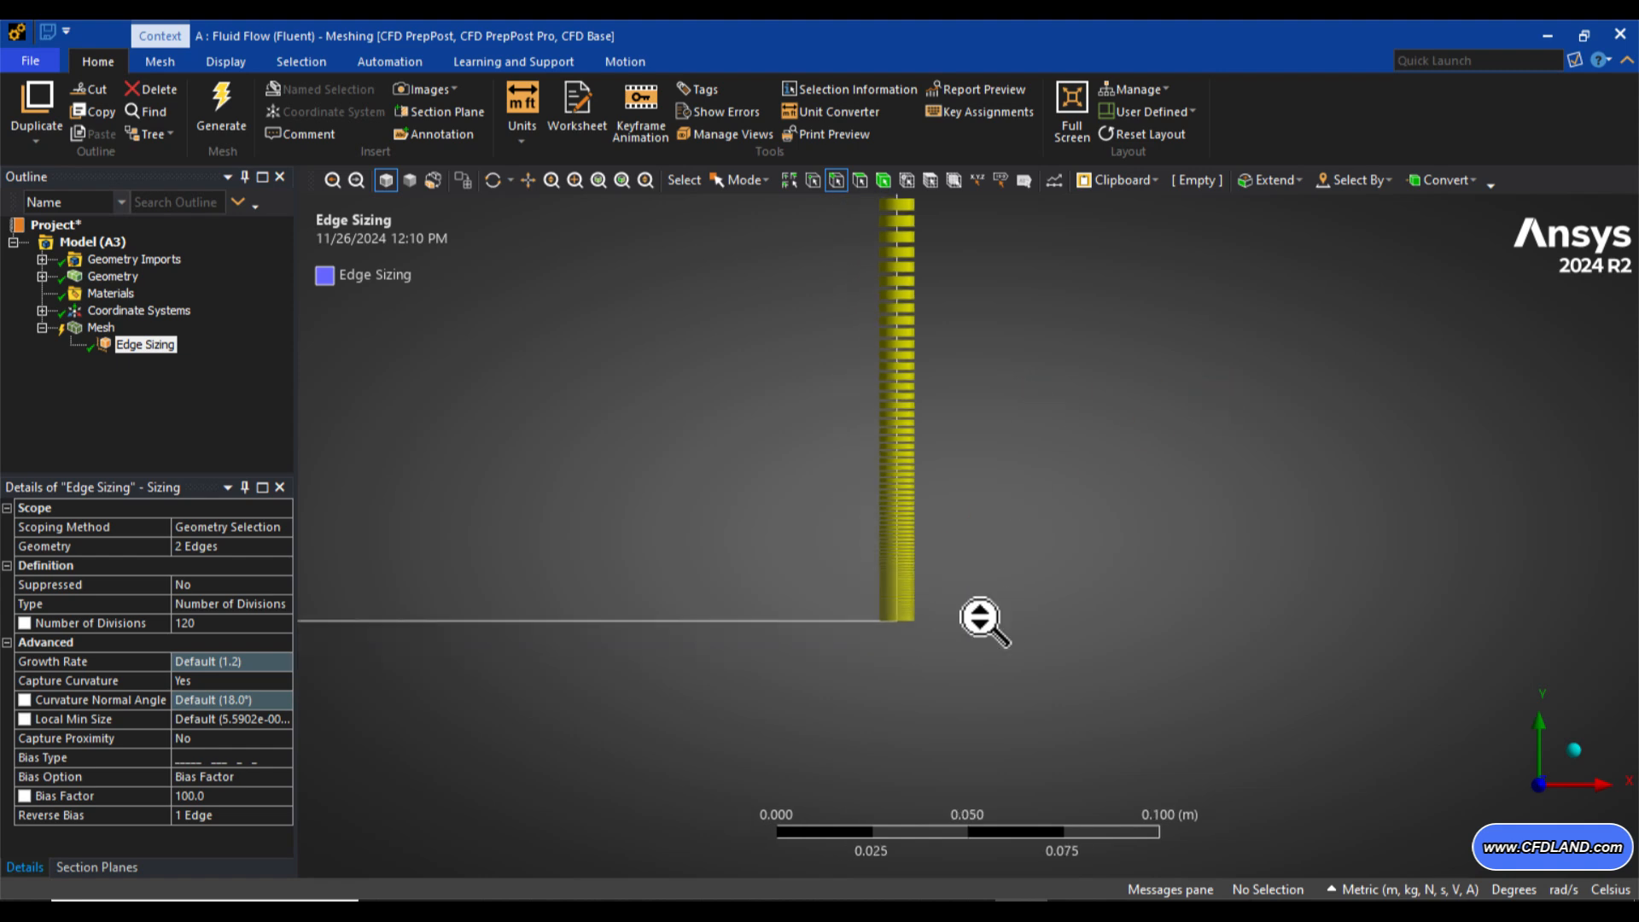
scroll(910, 500, "down", 3)
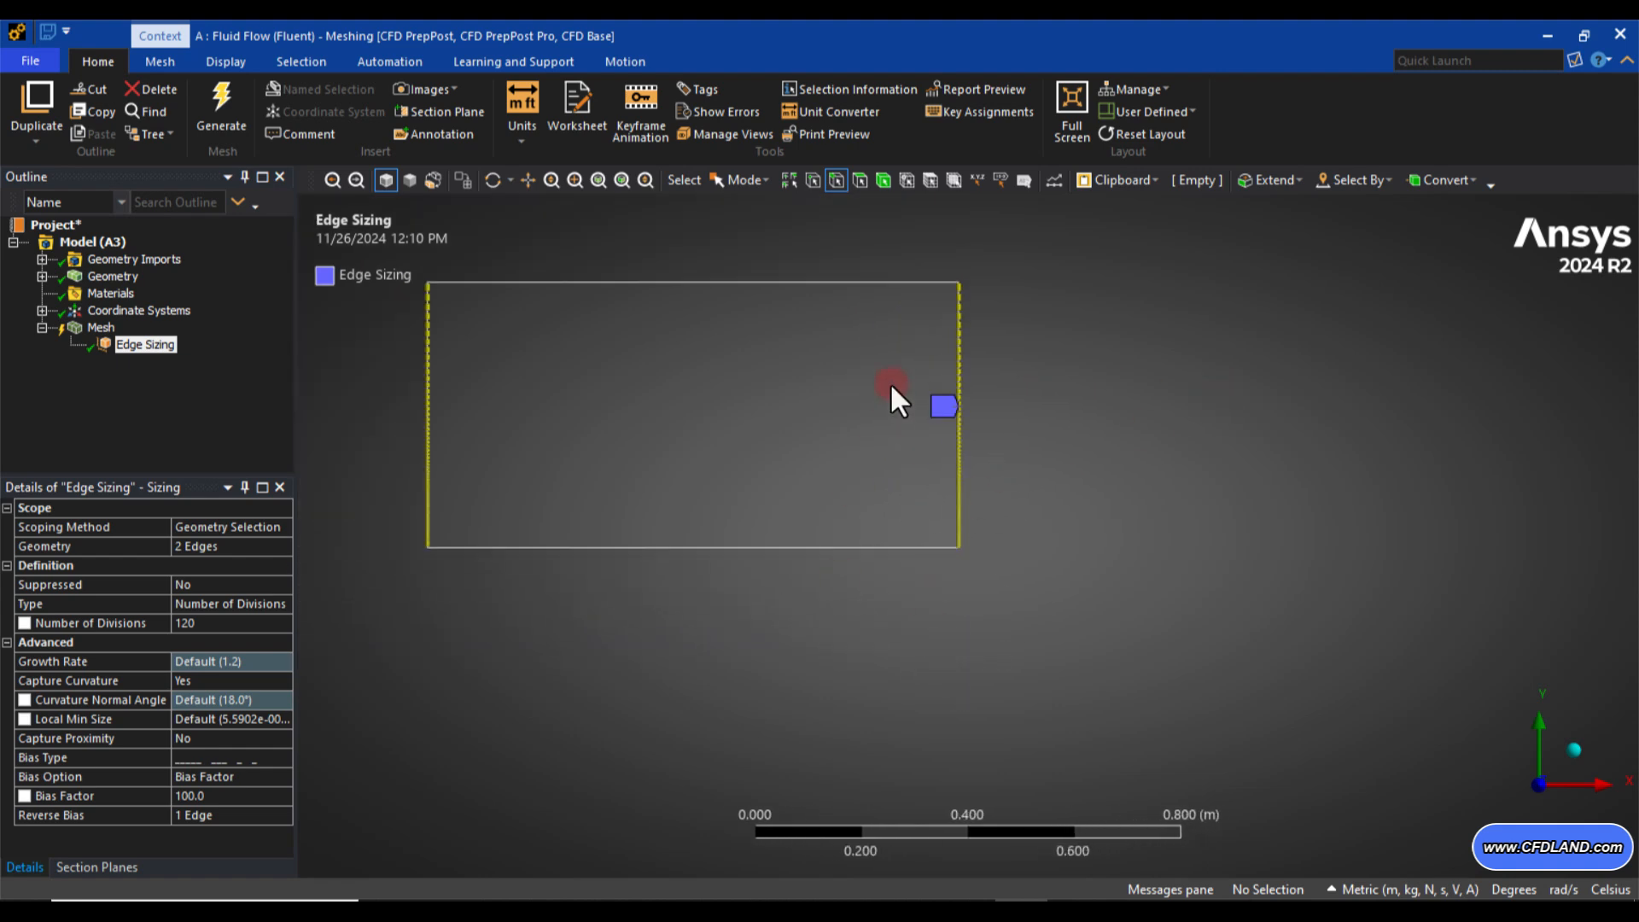
middle_click_drag(862, 461, 925, 560, "ctrl")
scroll(937, 522, "up", 1)
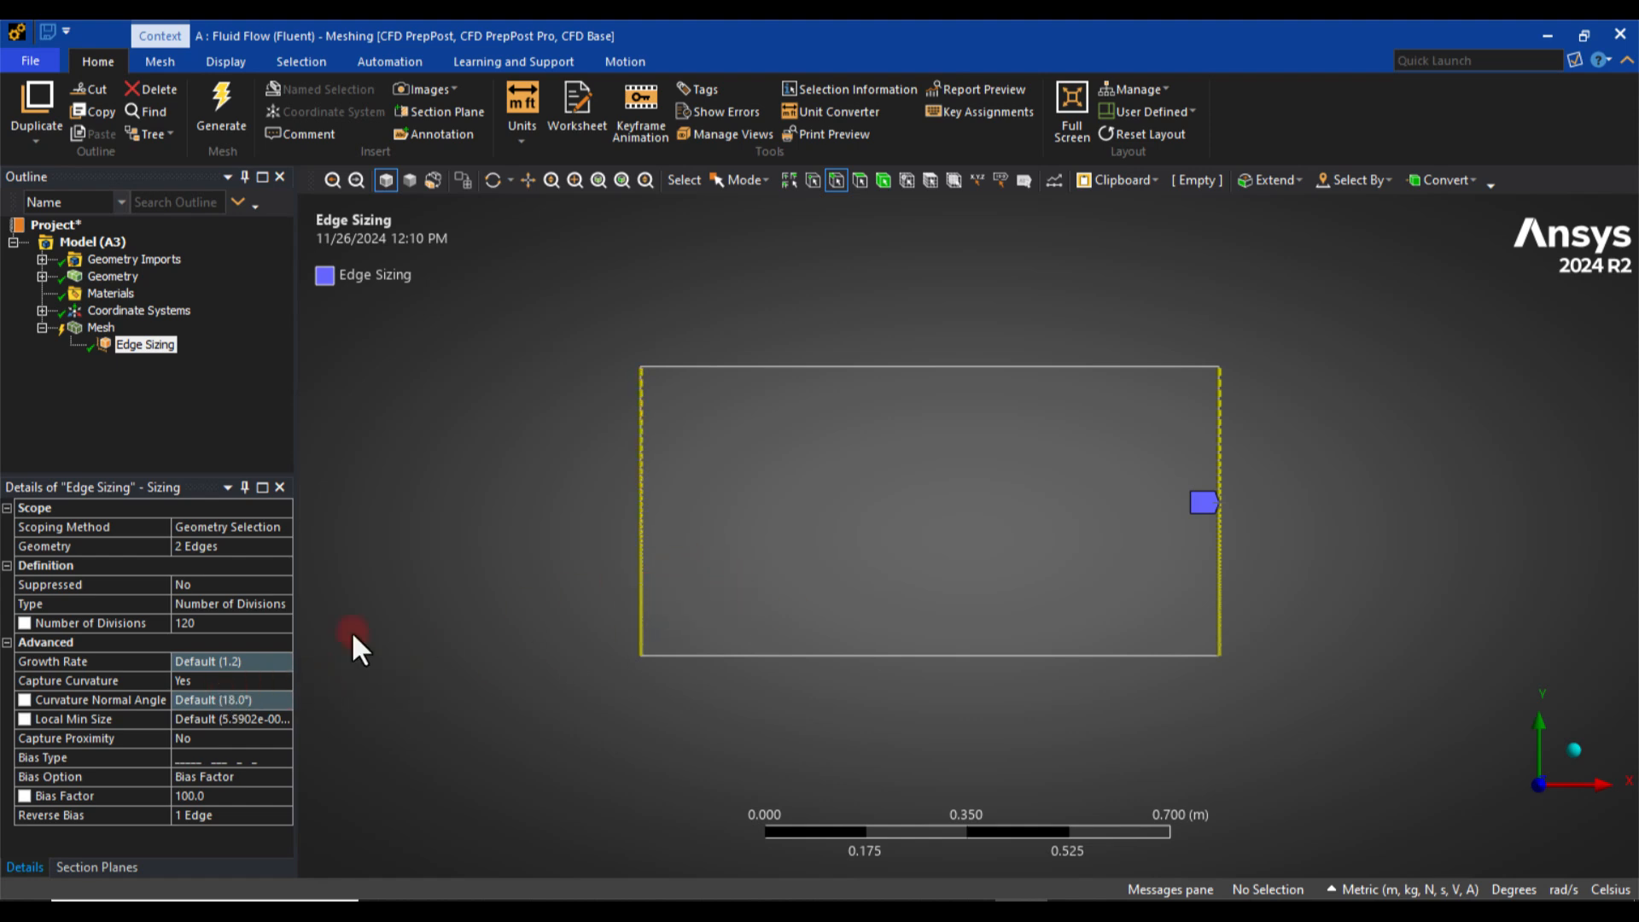
Set Capture Curvature to No and Behavior to Hard for the vertical-edge sizing.
left_click(201, 681)
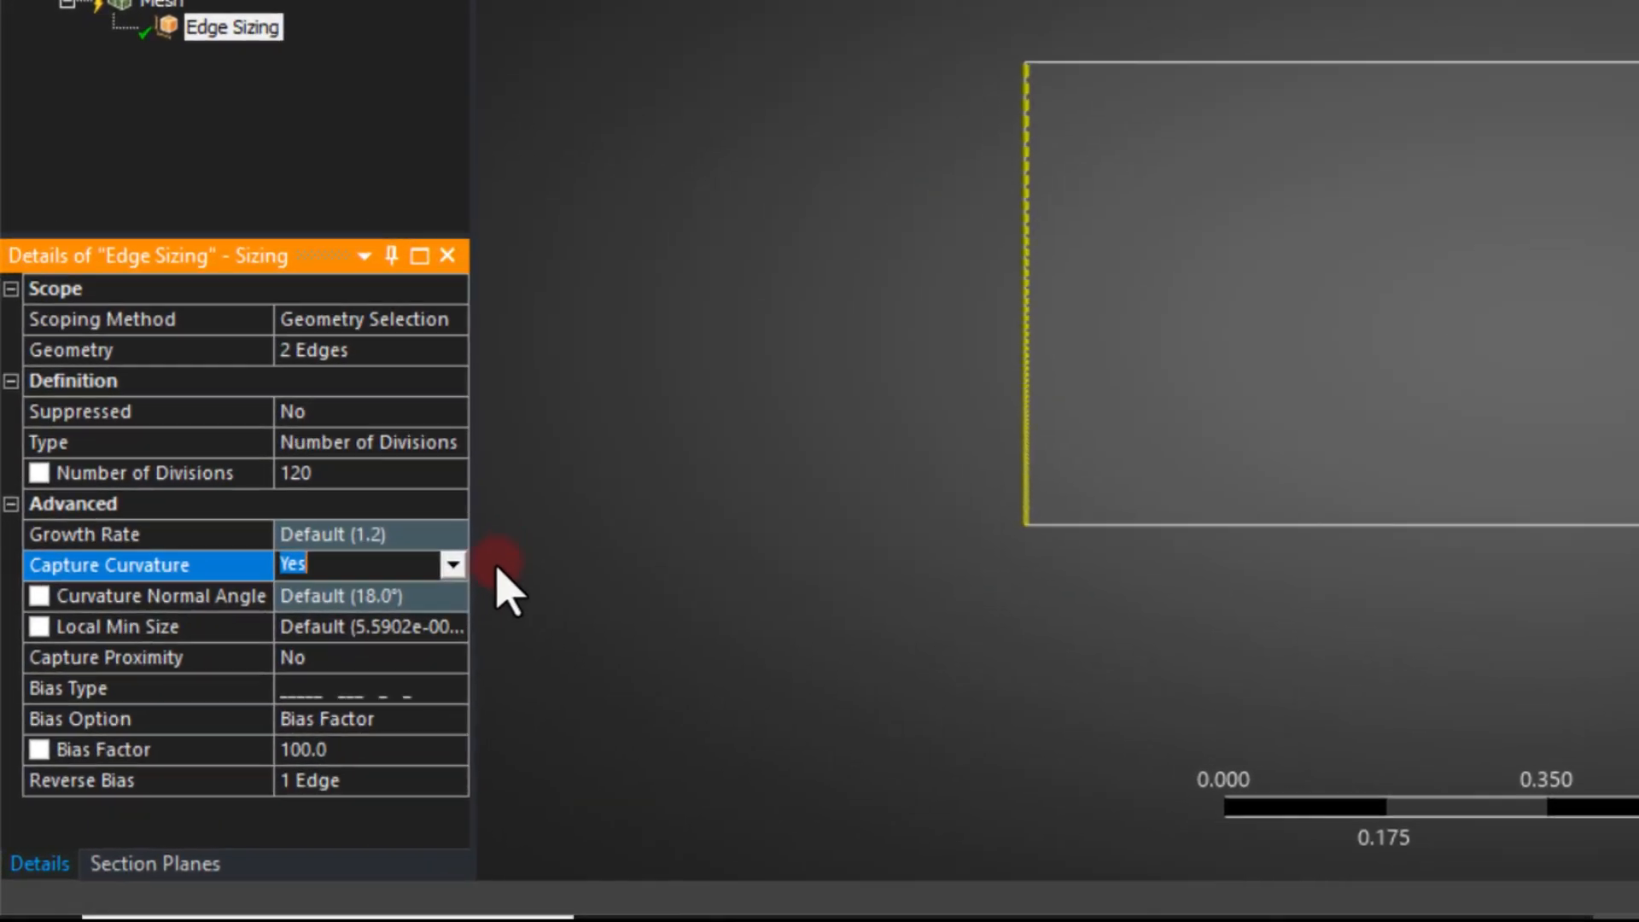
left_click(481, 545)
left_click(342, 570)
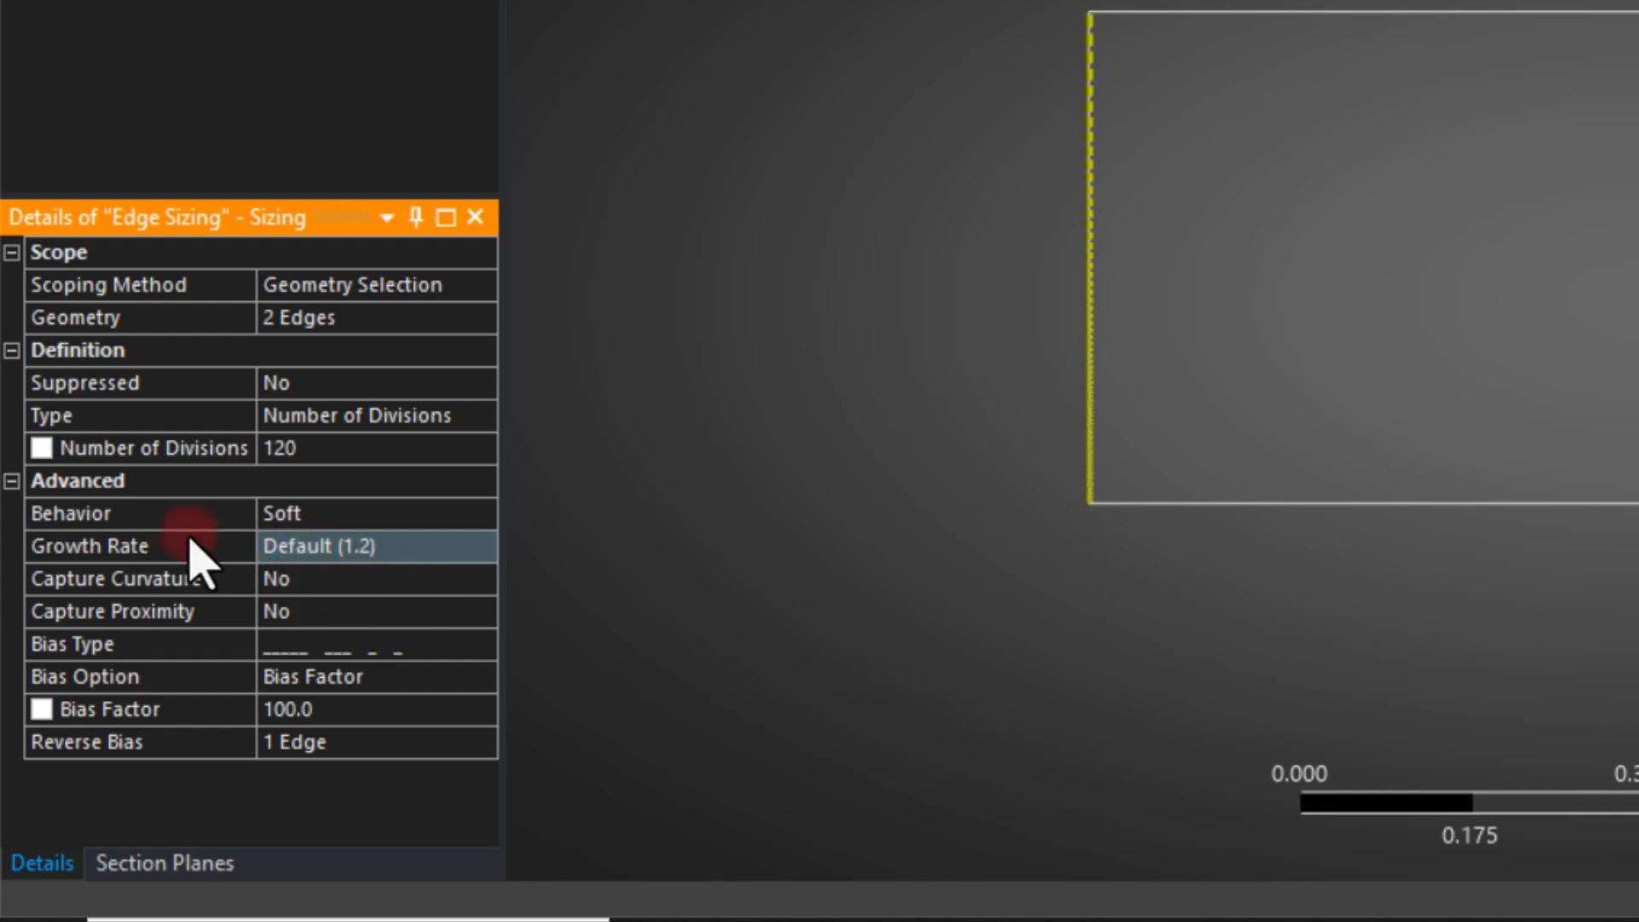
left_click(79, 521)
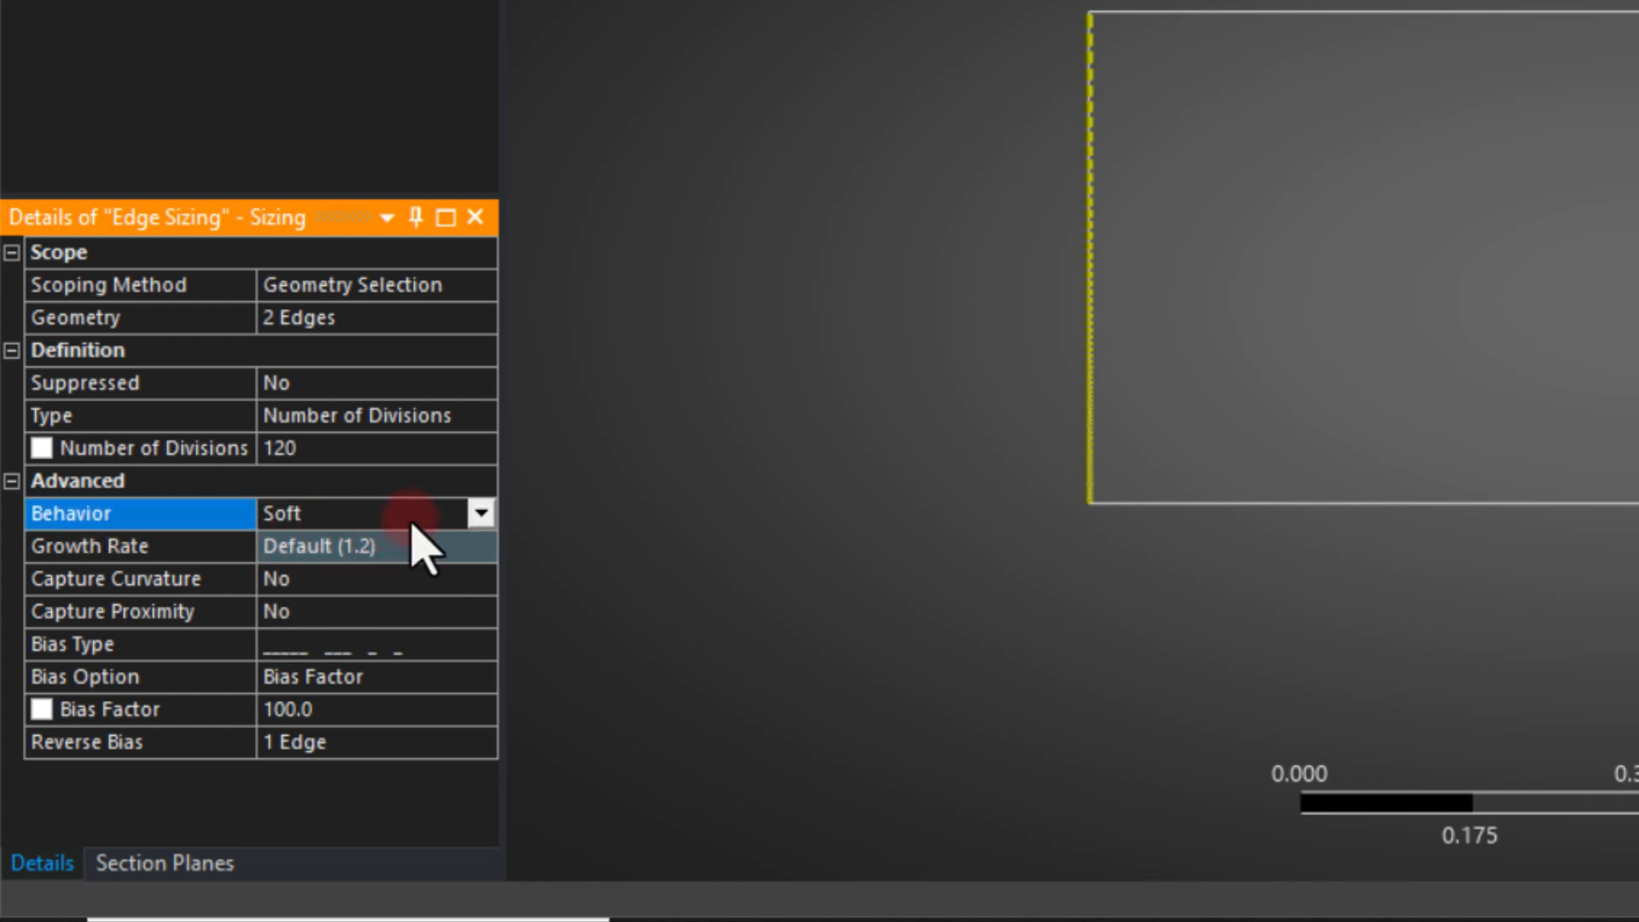
left_click(483, 515)
left_click(301, 564)
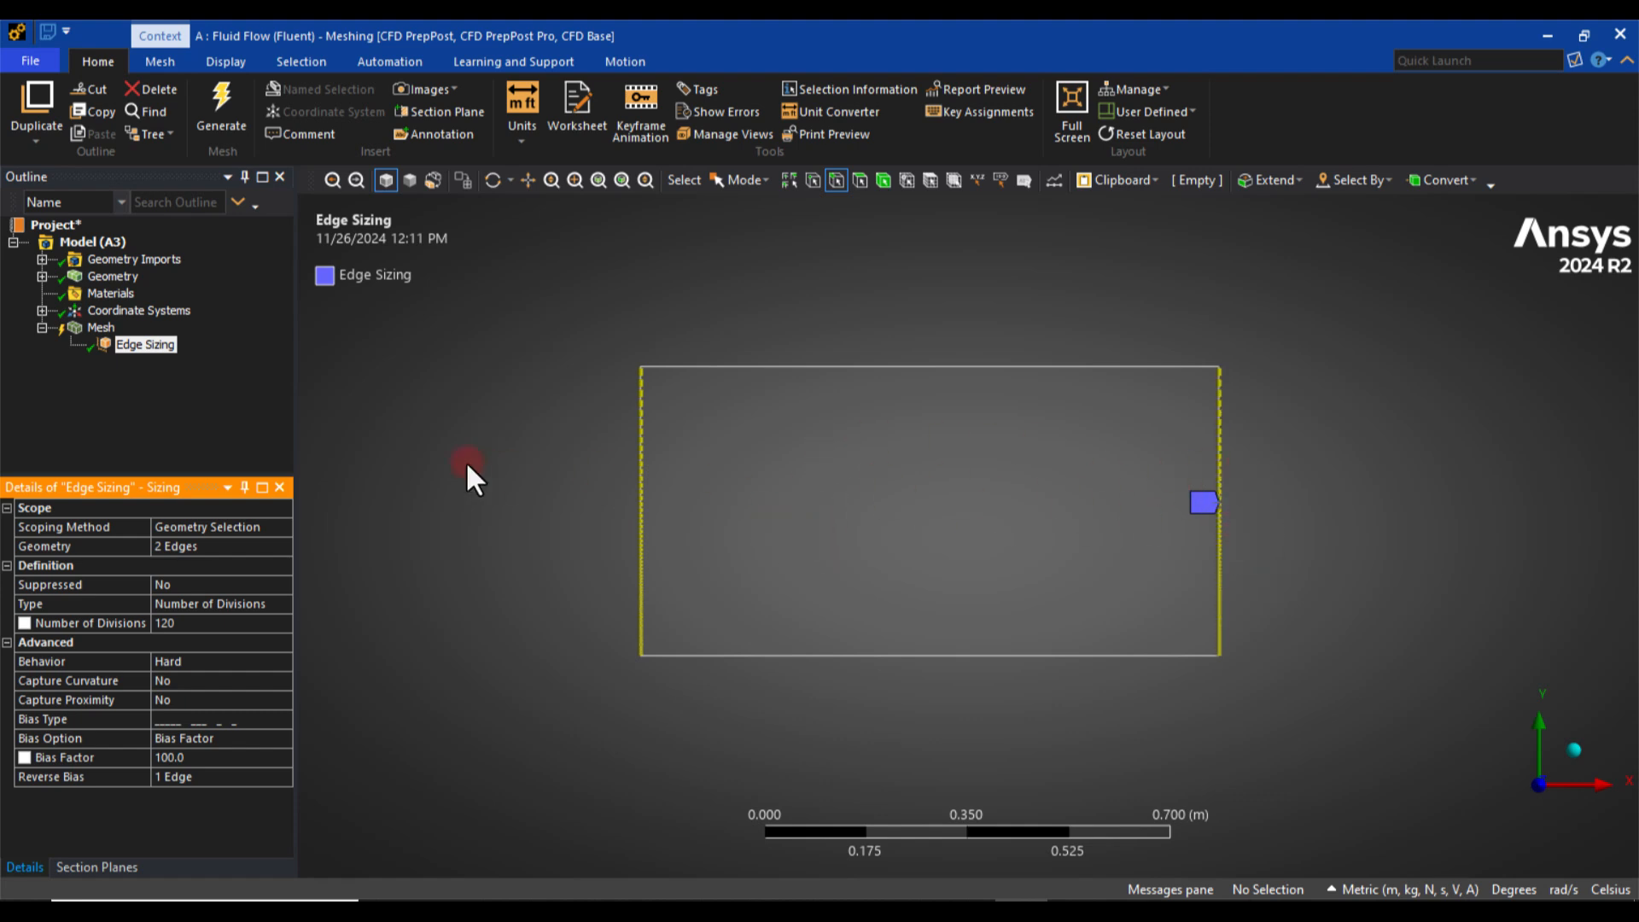
Insert a second Sizing control under Mesh and scope it to the rectangle's two horizontal edges.
right_click(99, 327)
mouse_move(162, 335)
left_click(370, 340)
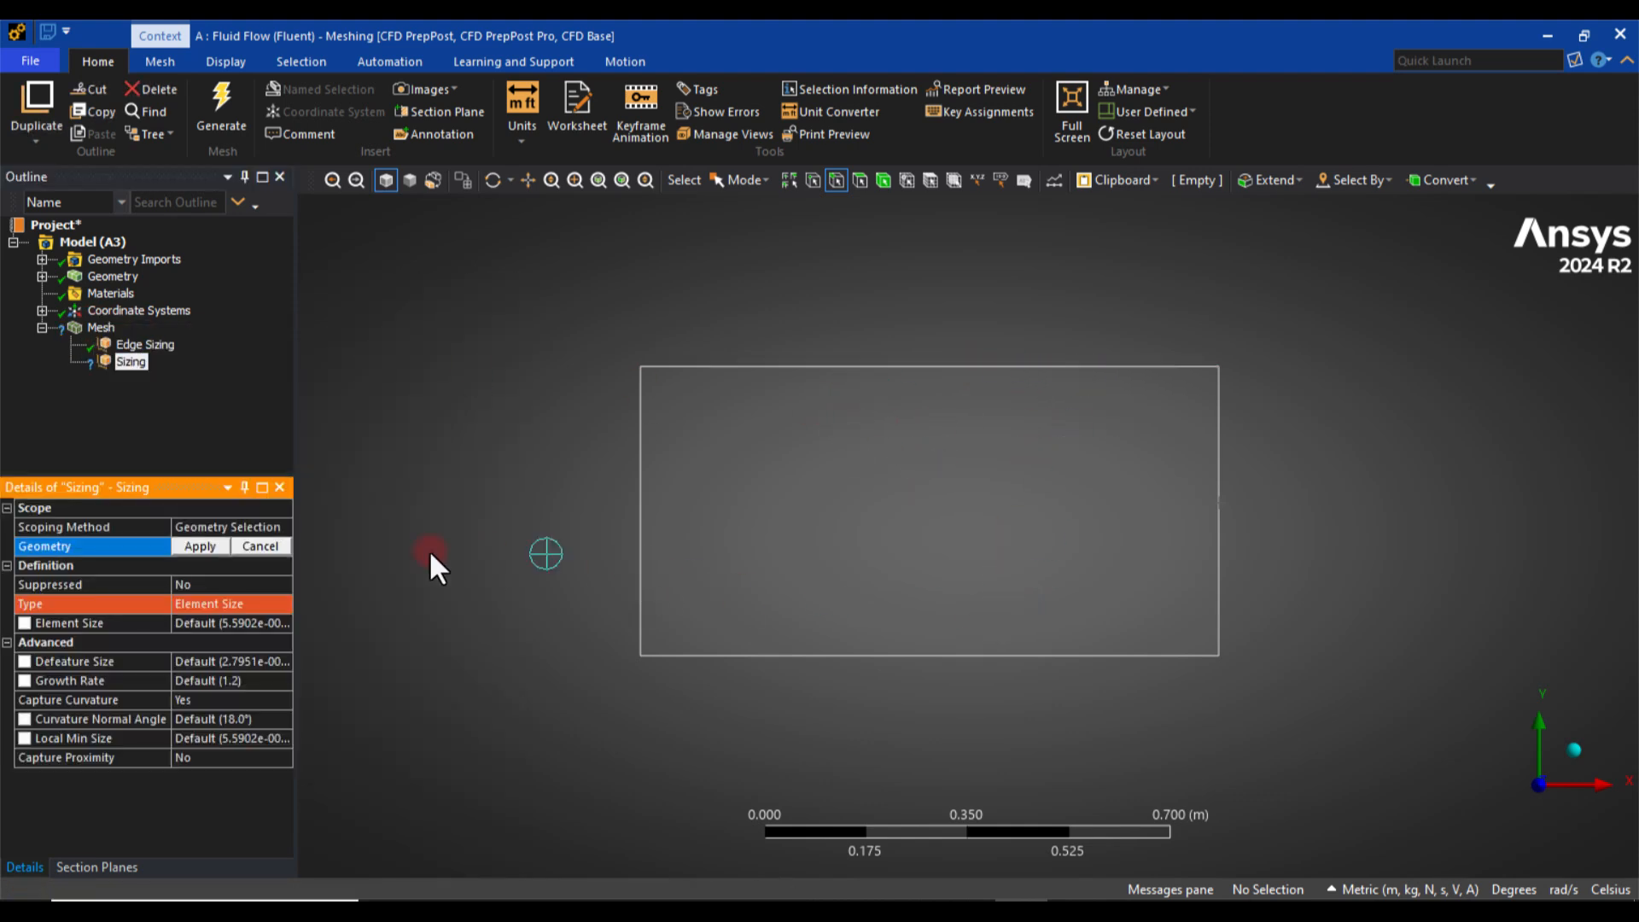
left_click(769, 367)
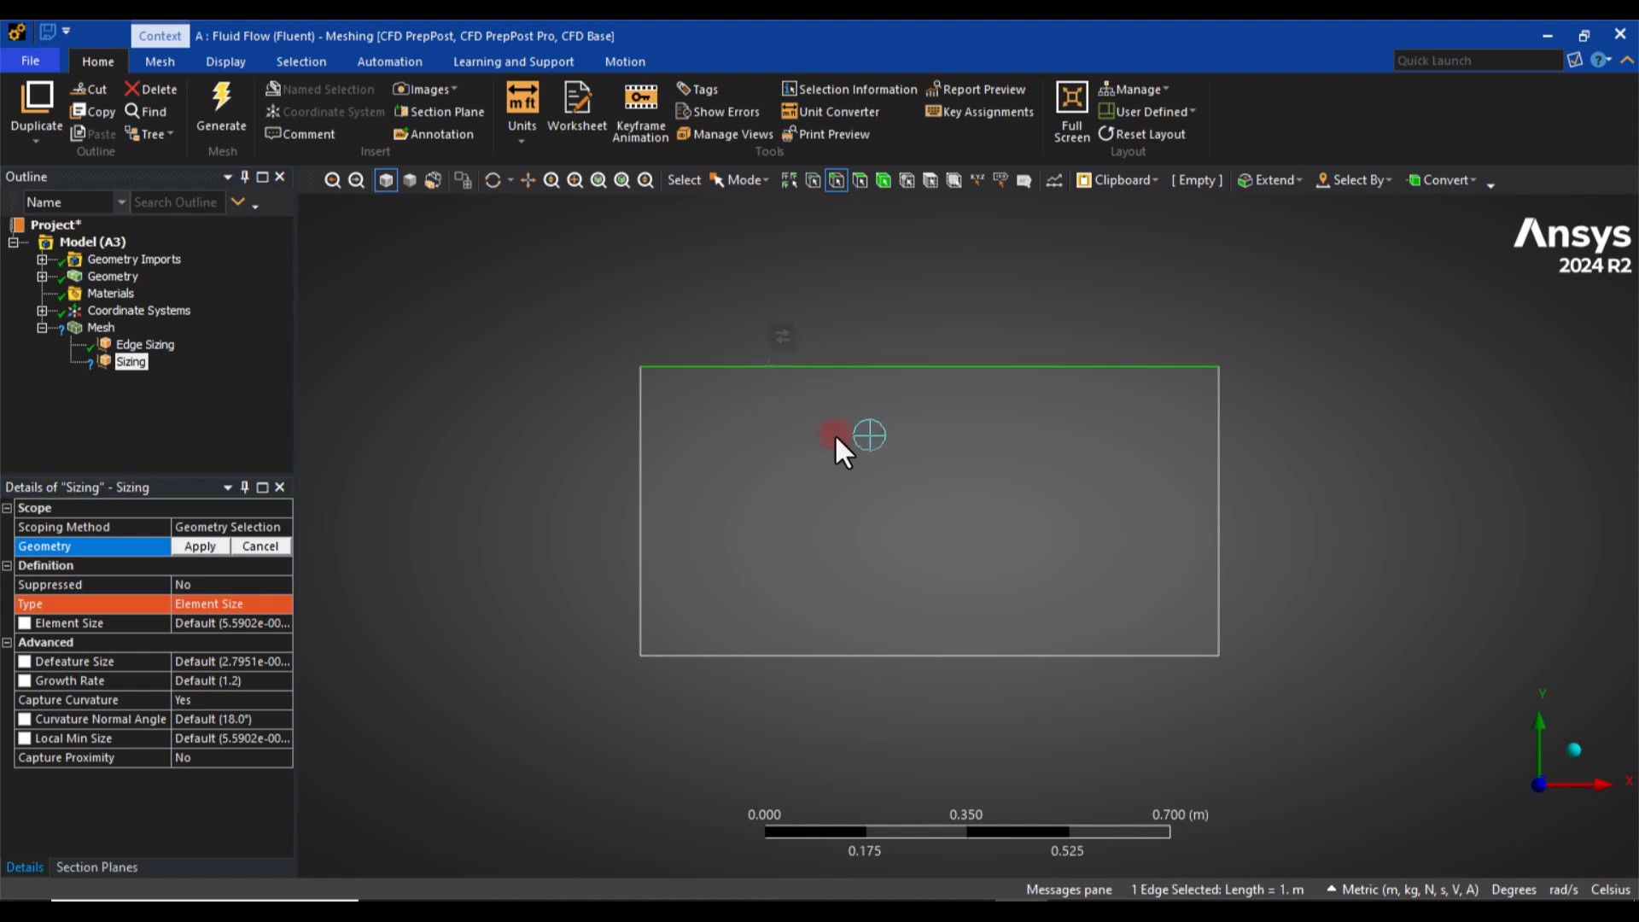
left_click(848, 656, "ctrl")
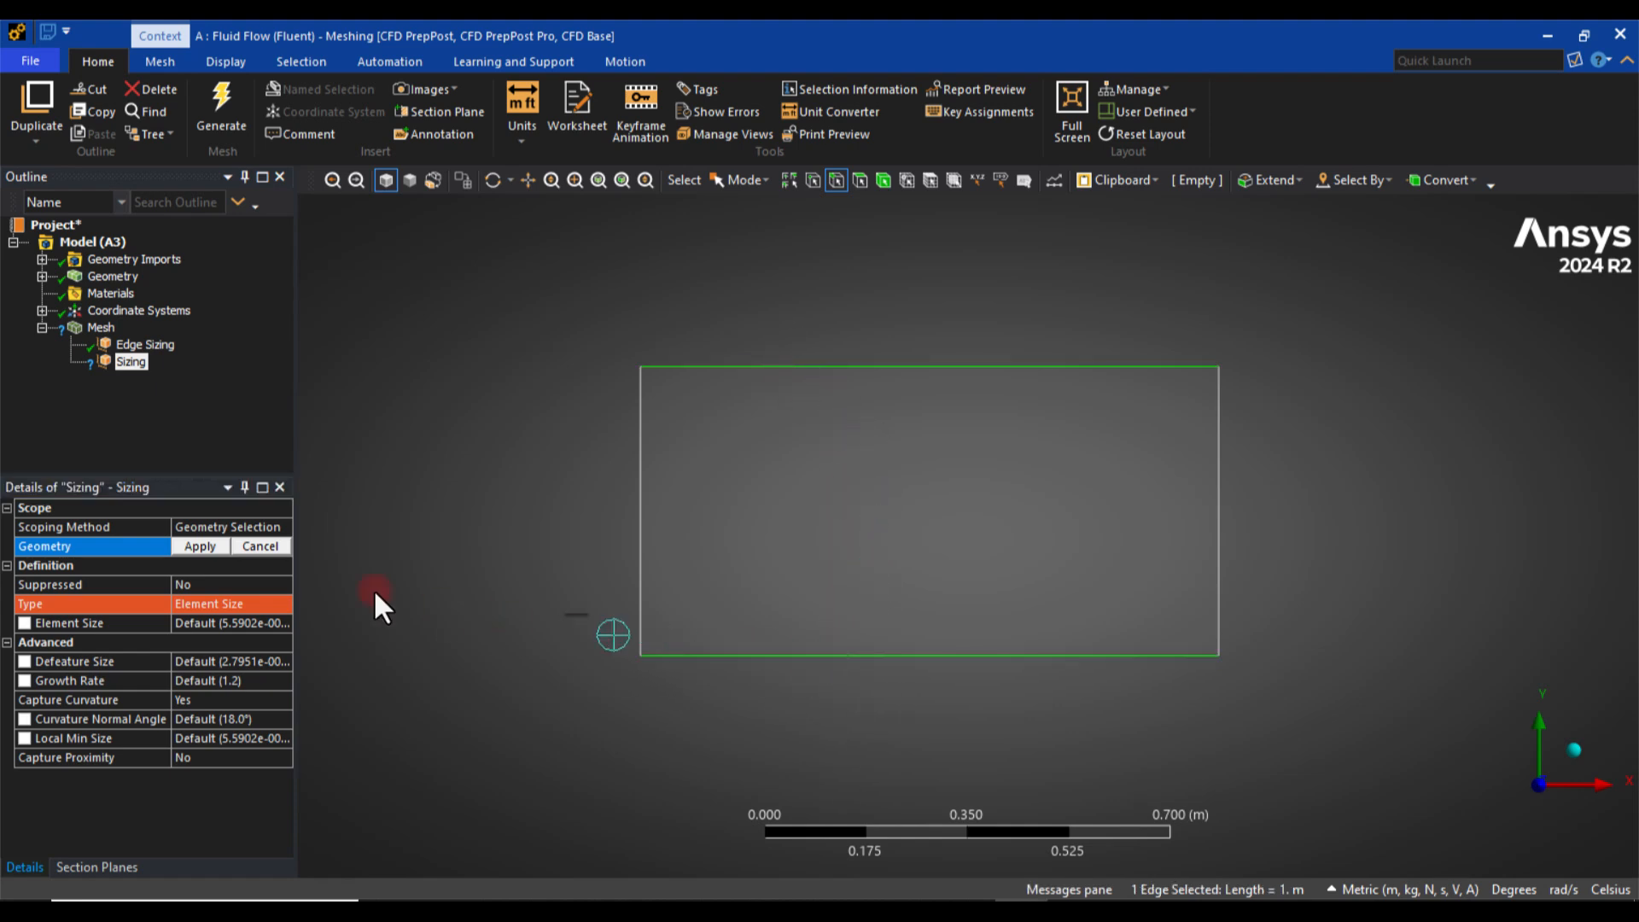
left_click(190, 547)
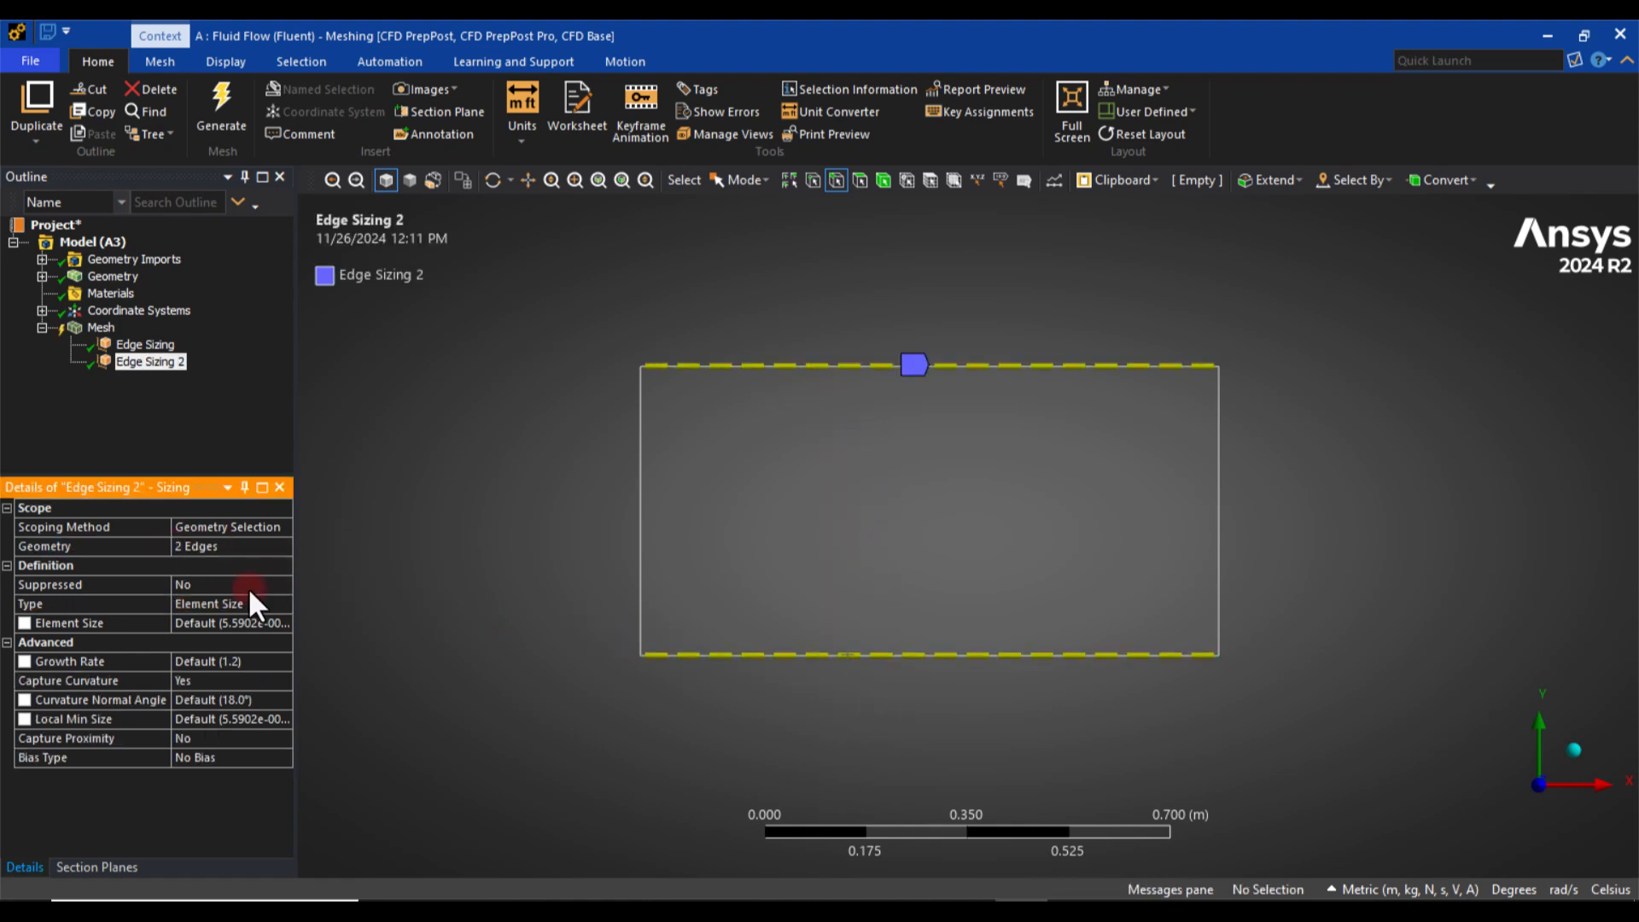
Set the horizontal edges' sizing type to Number of Divisions with 220 divisions.
left_click(282, 606)
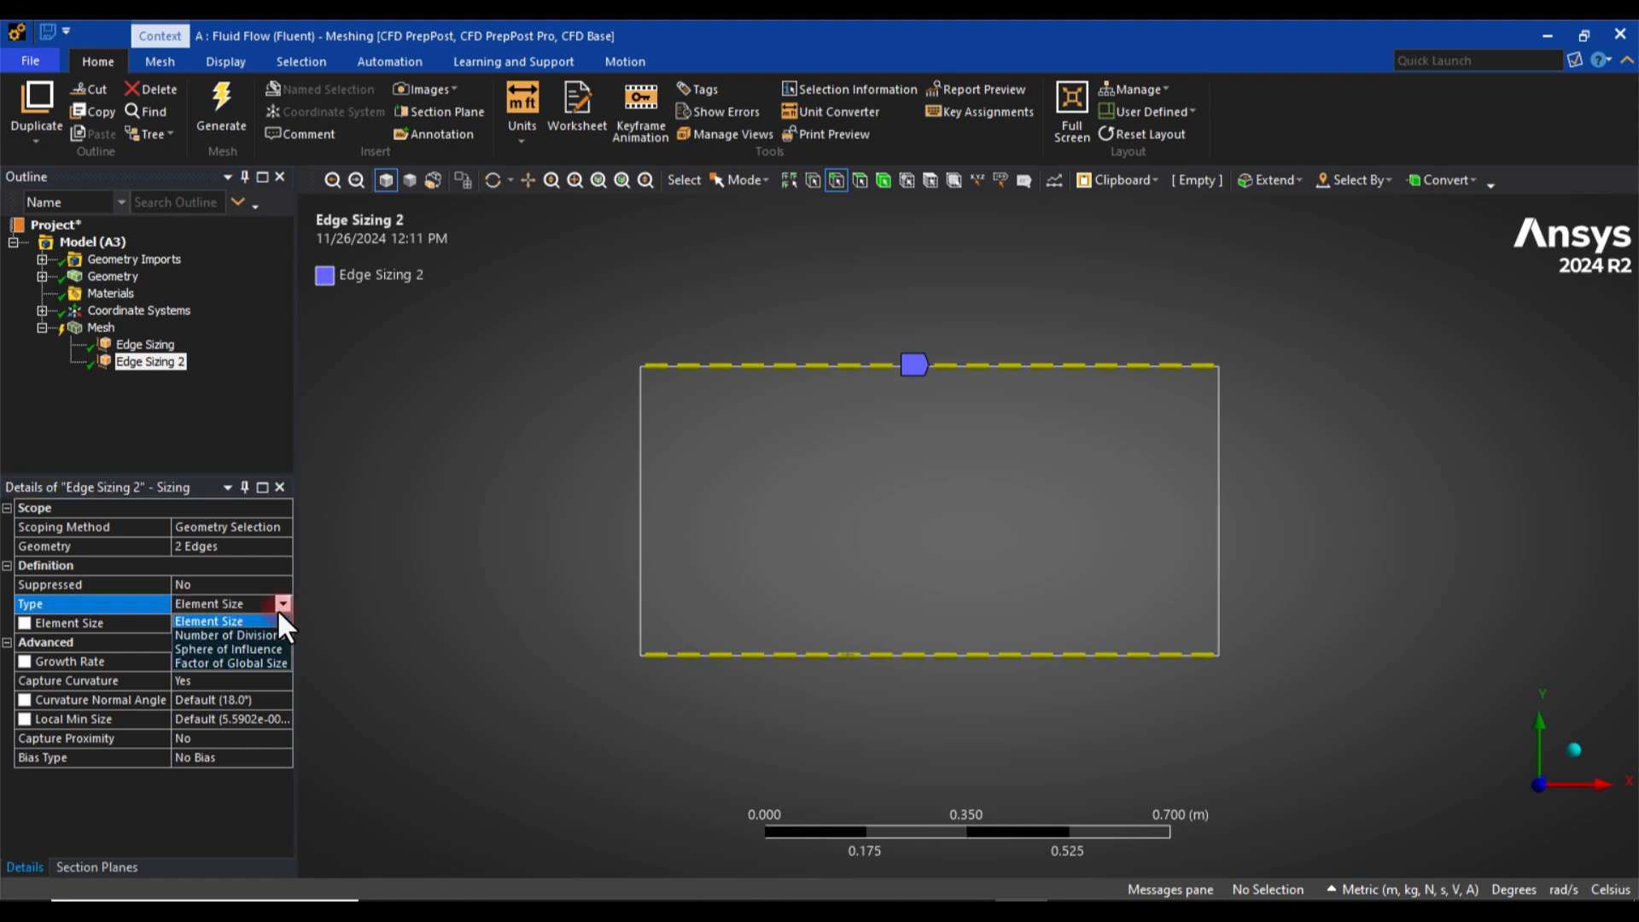
left_click(224, 633)
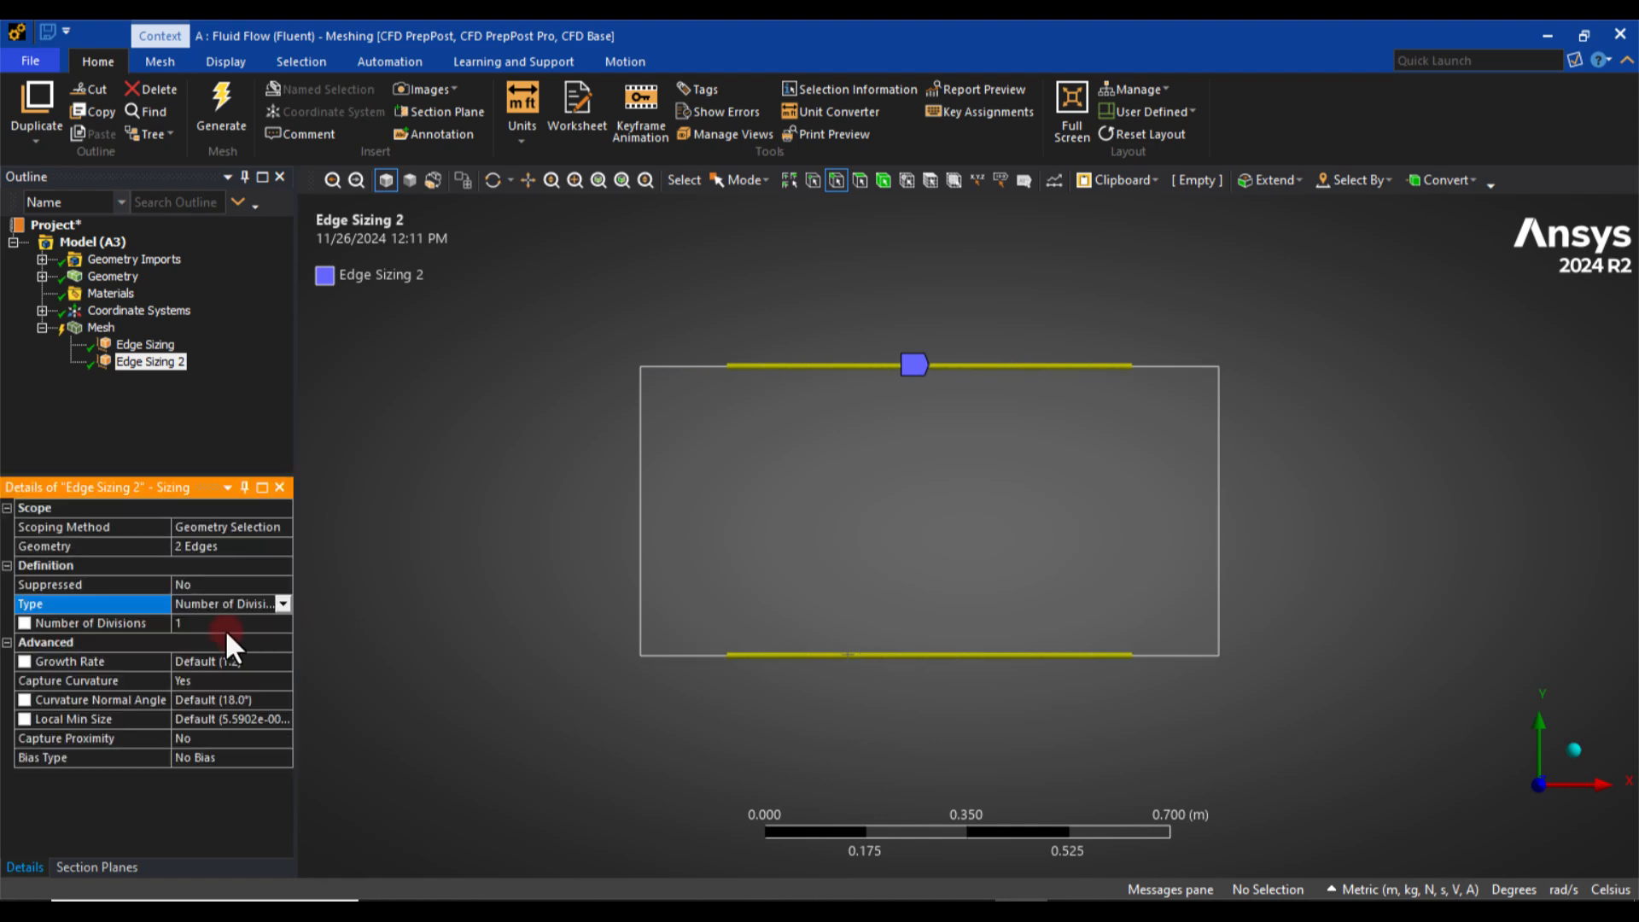
left_click(173, 623)
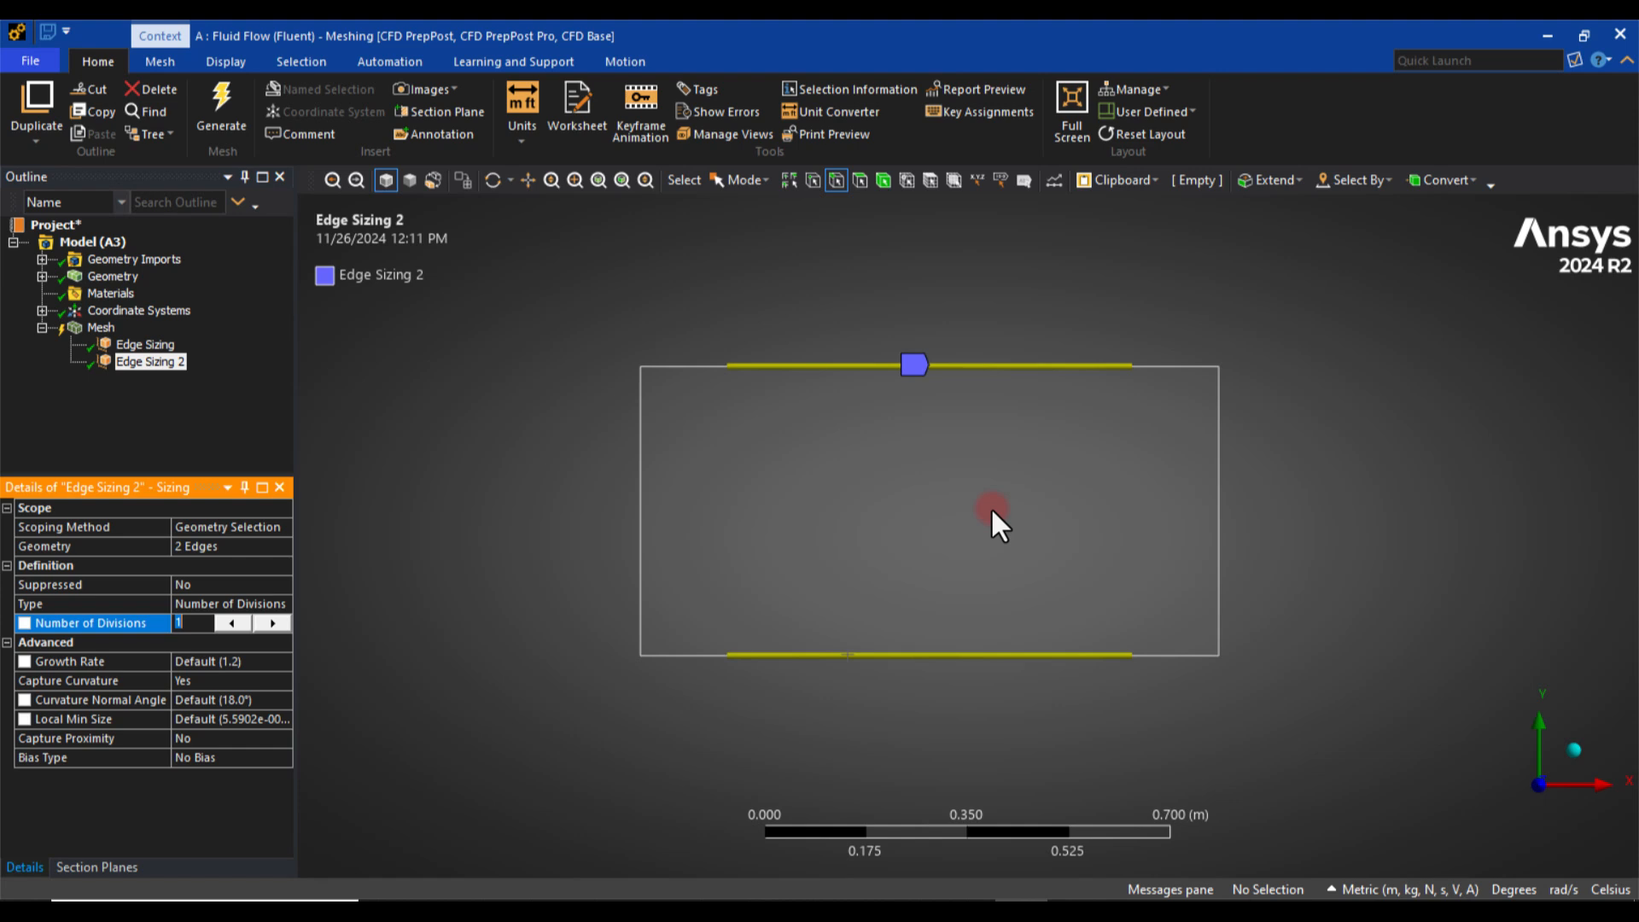
type("220")
key("Return")
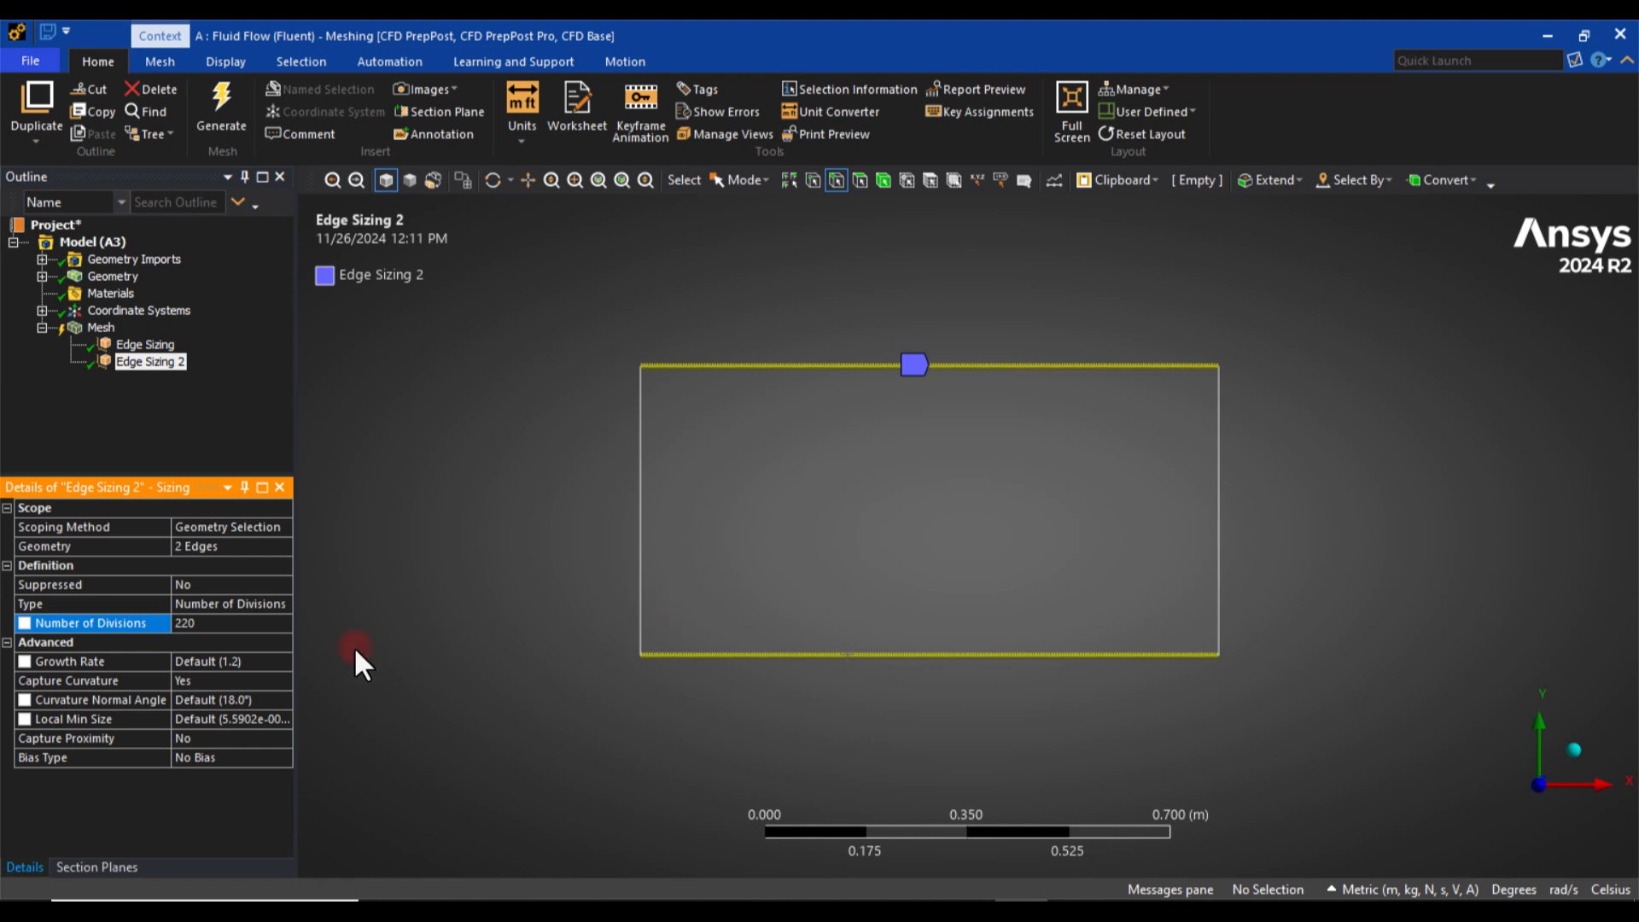
Set Capture Curvature to No and Behavior to Hard for the horizontal-edge sizing.
left_click(100, 679)
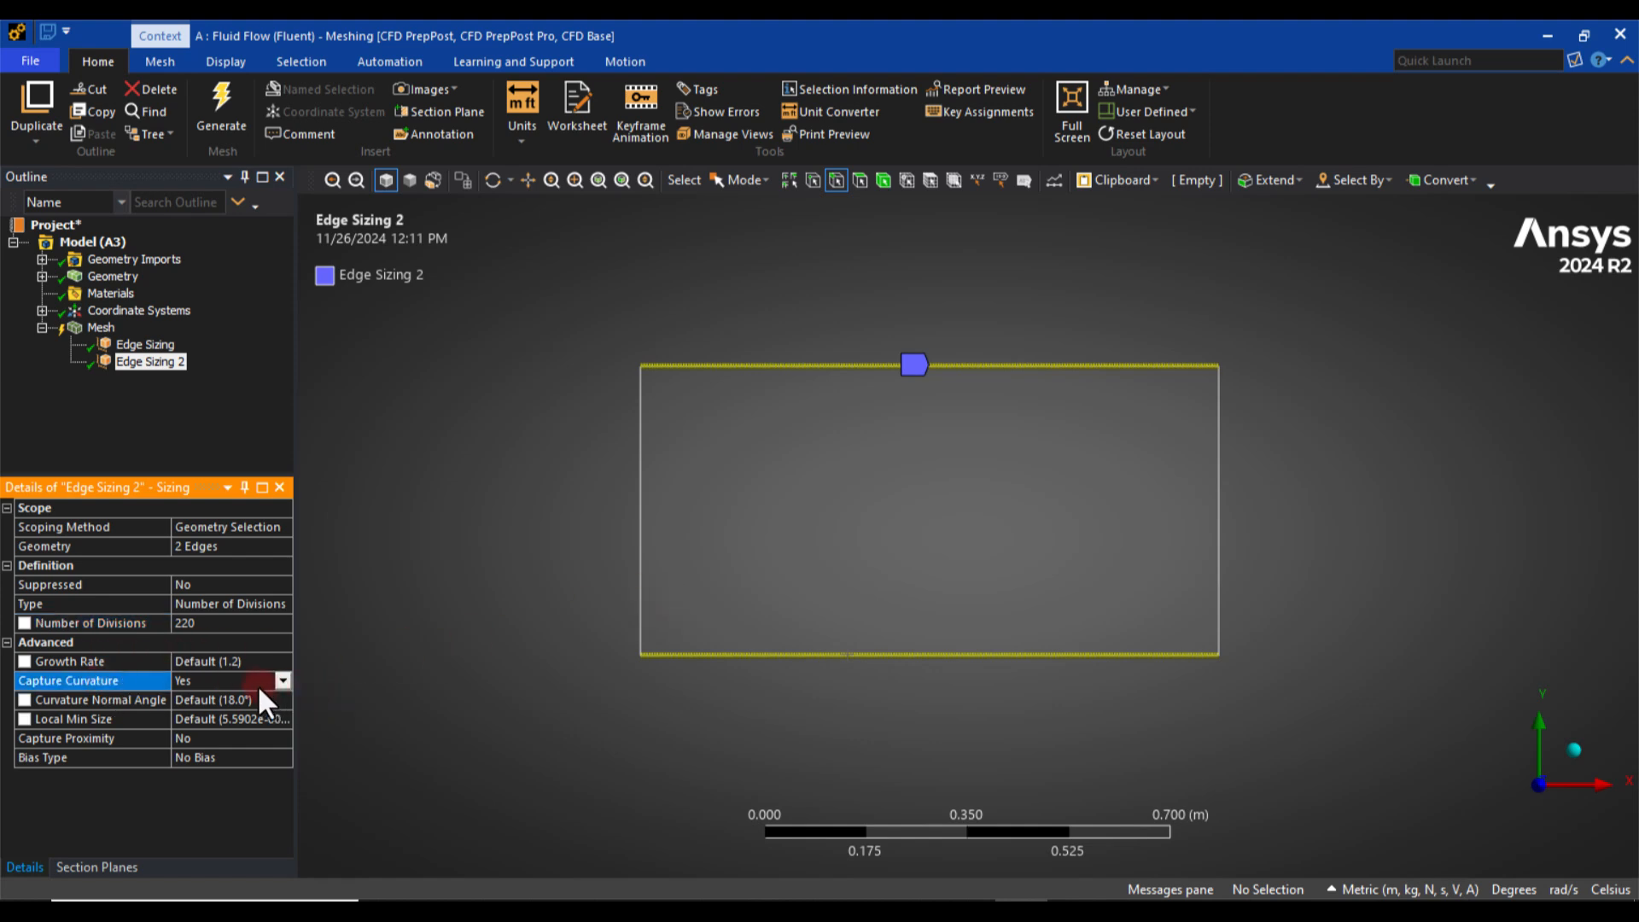
left_click(281, 681)
left_click(203, 699)
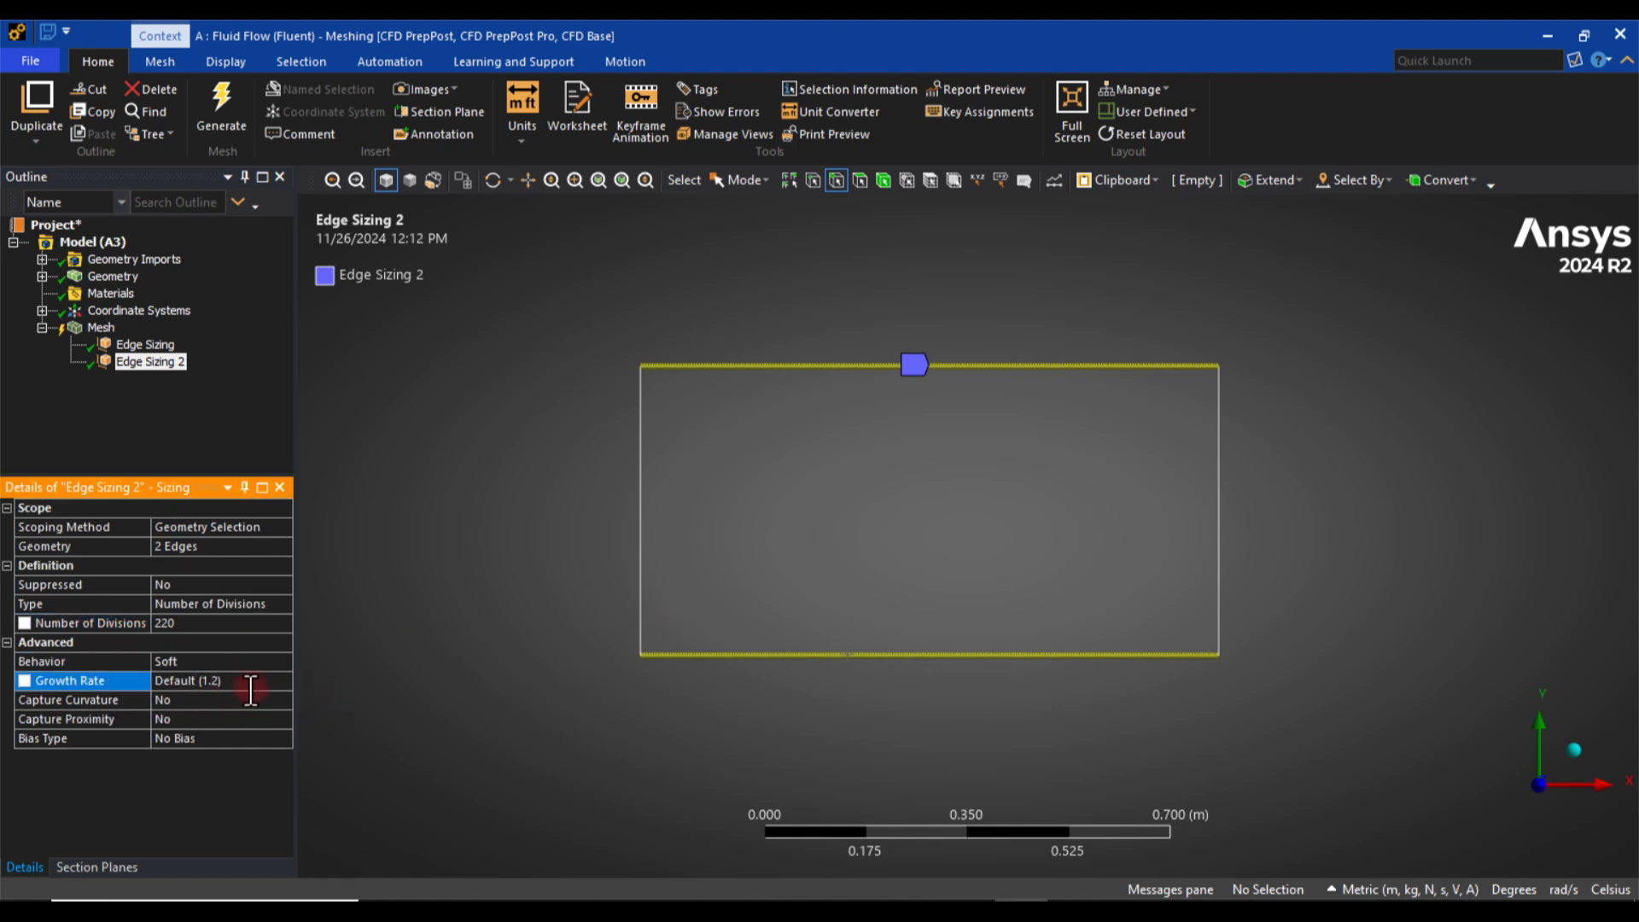
left_click(209, 660)
left_click(281, 662)
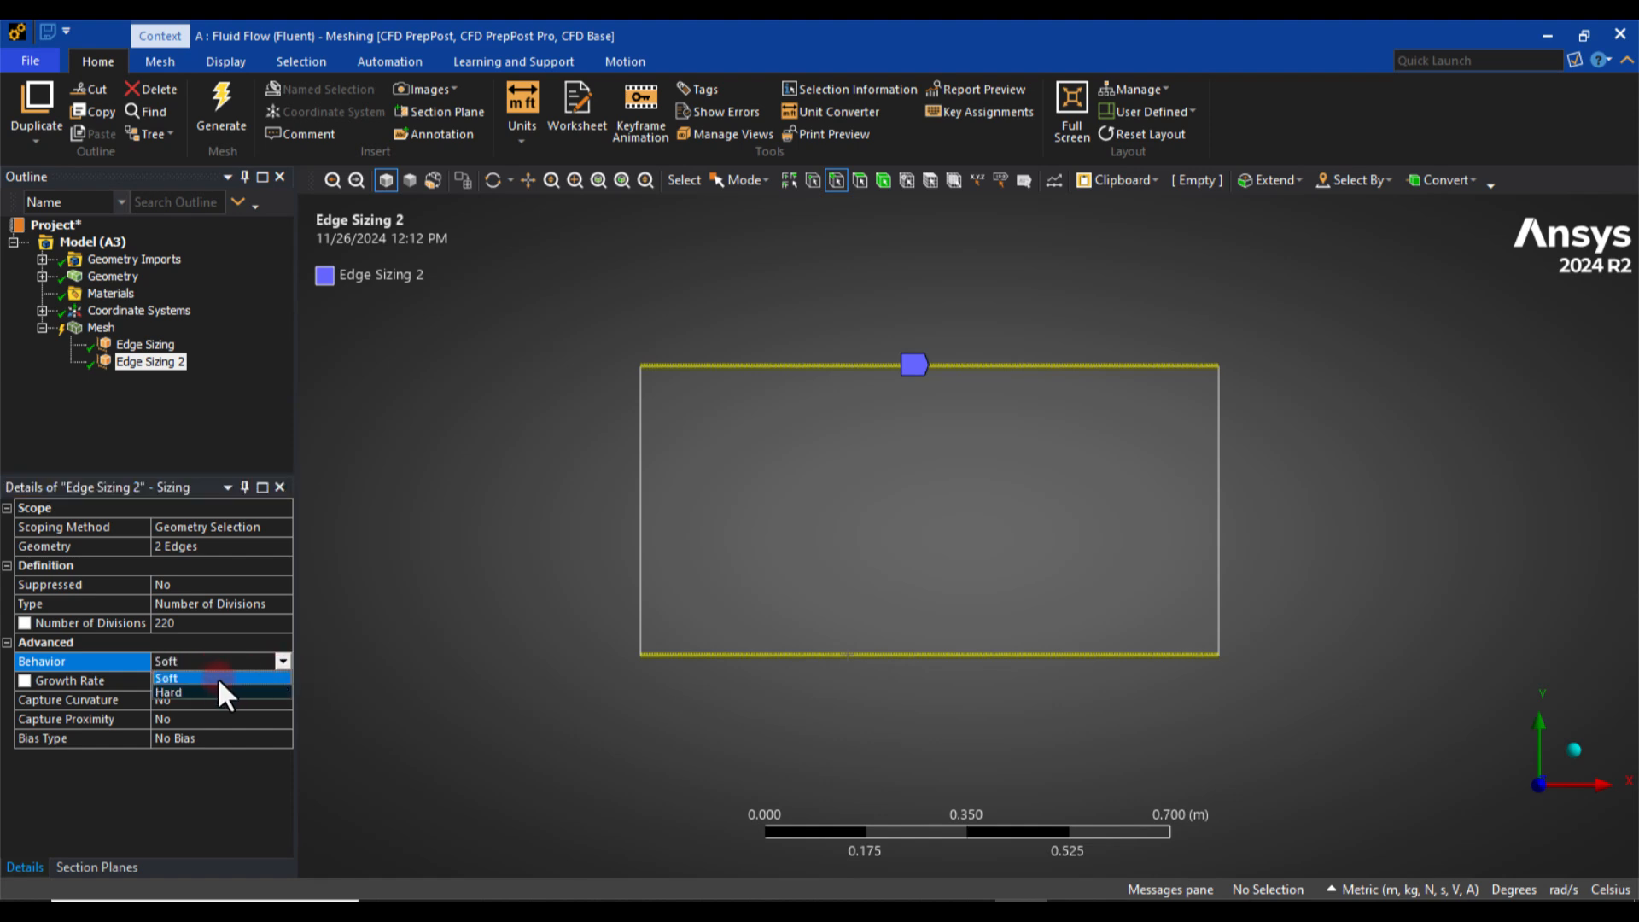
left_click(193, 690)
left_click(562, 549)
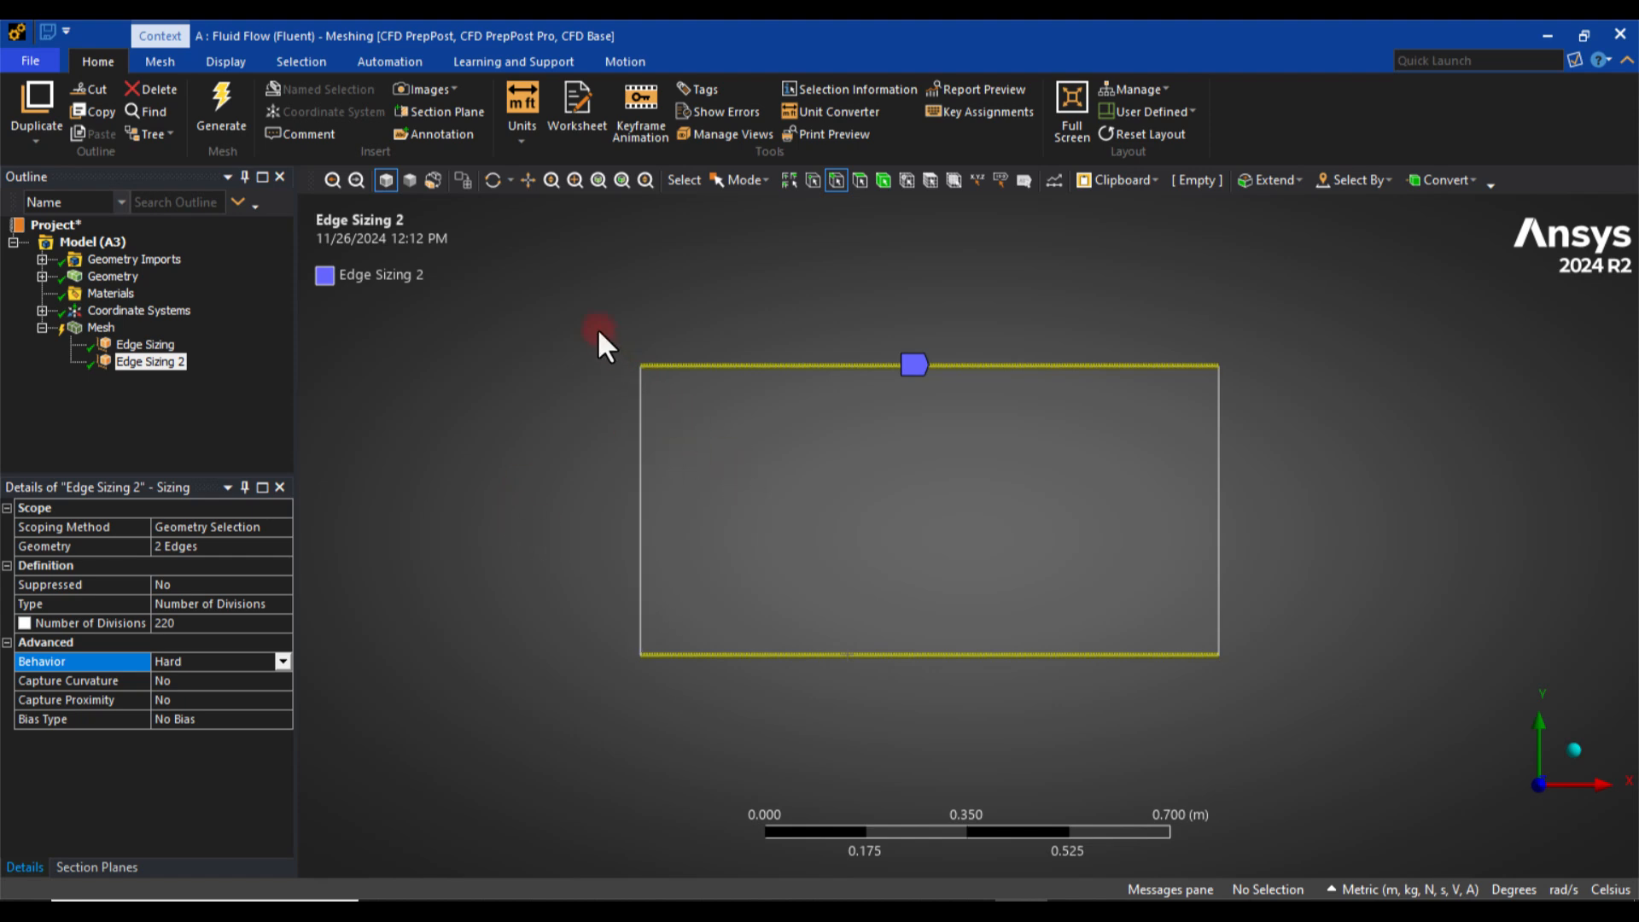
Insert a Face Meshing control under Mesh, scope it to the rectangular face, and keep its method as Quadrilaterals.
right_click_drag(598, 329, 1297, 704)
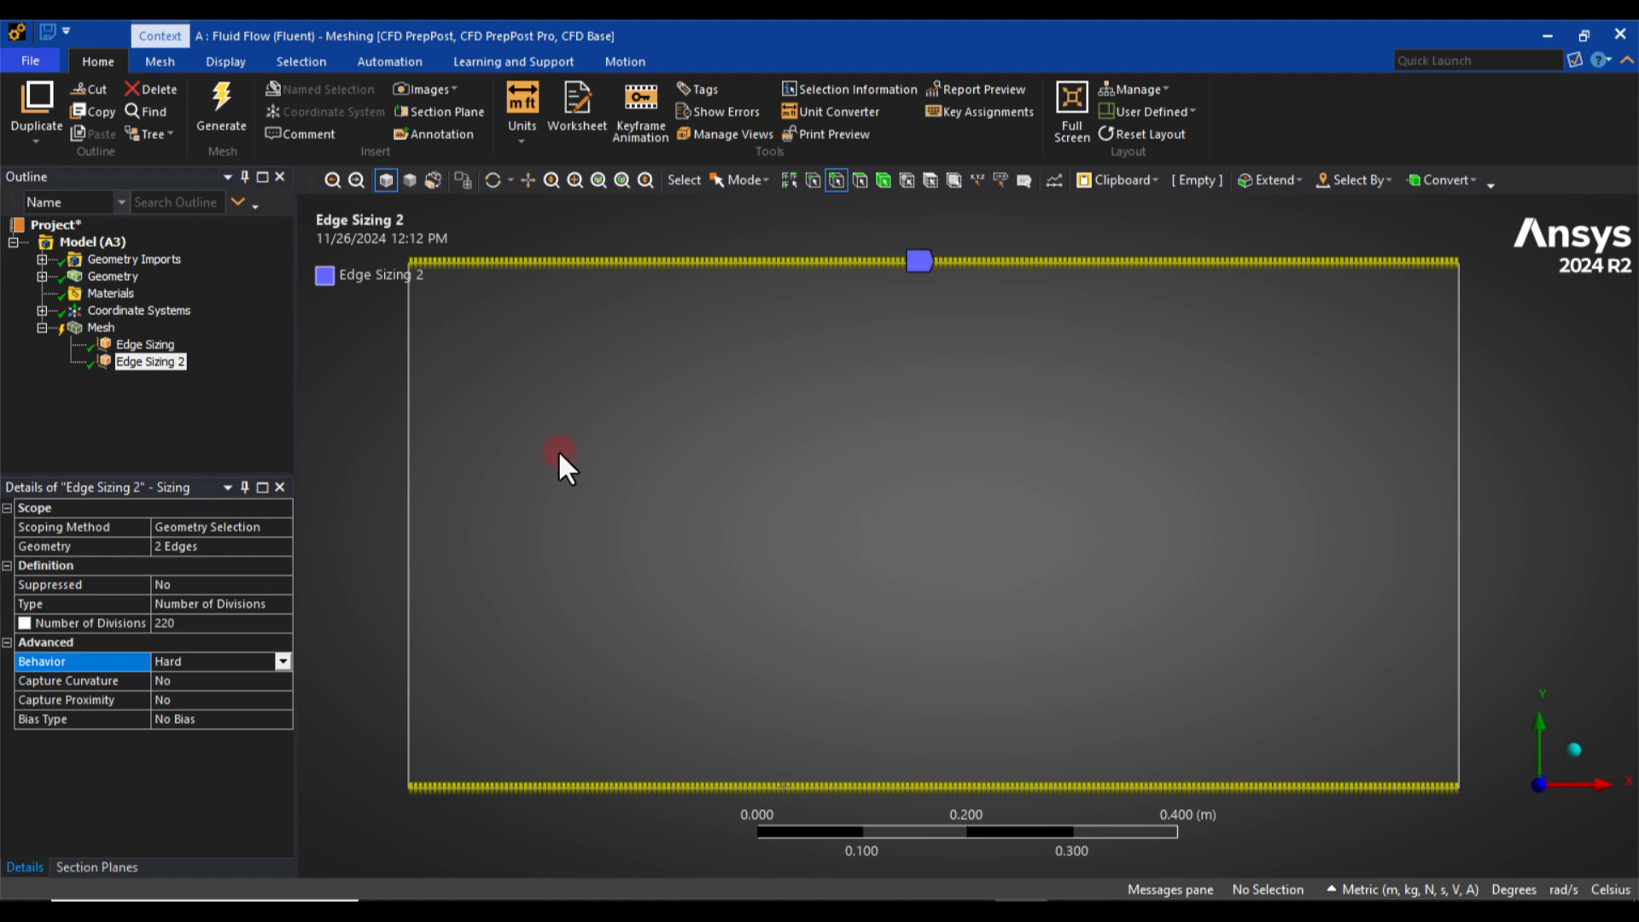
right_click(101, 328)
mouse_move(103, 335)
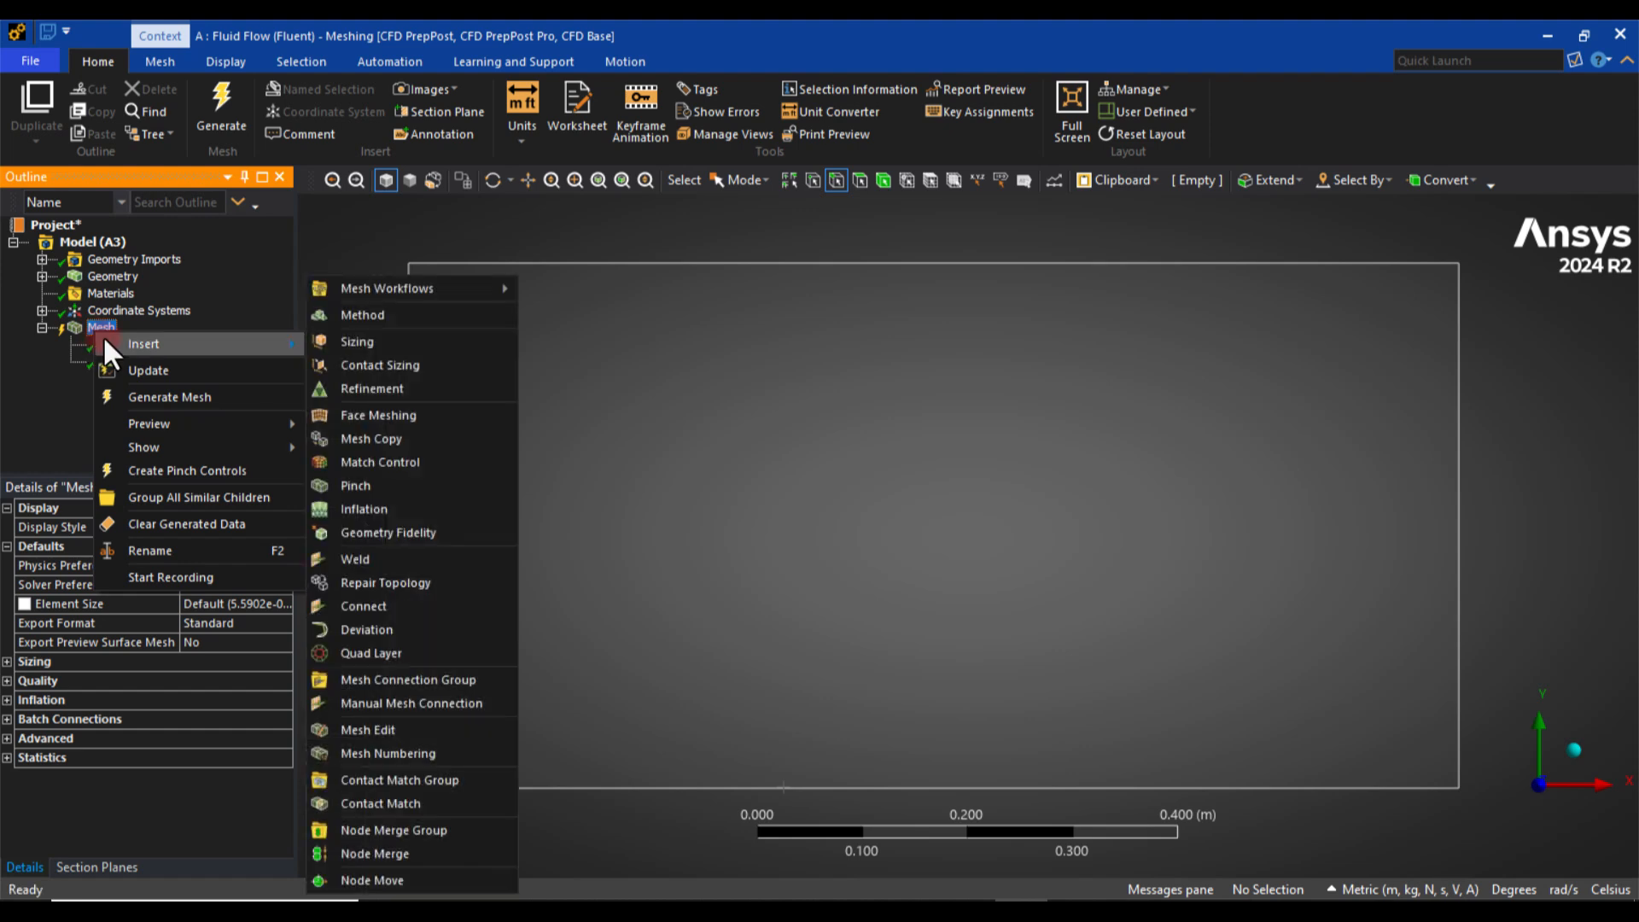
left_click(429, 415)
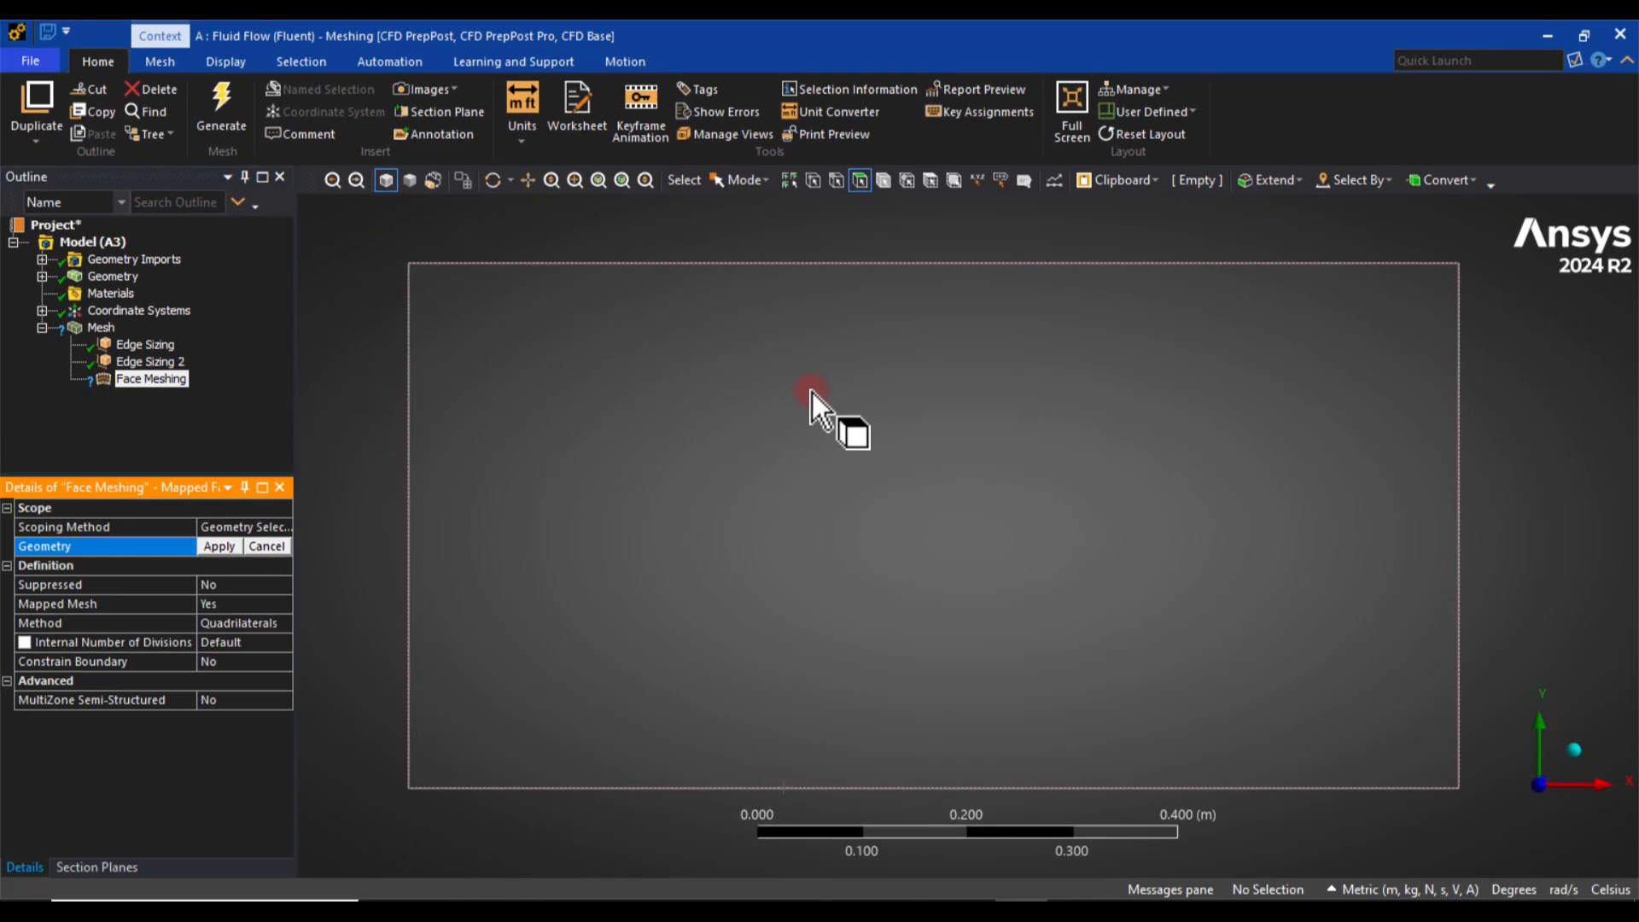
left_click(798, 448)
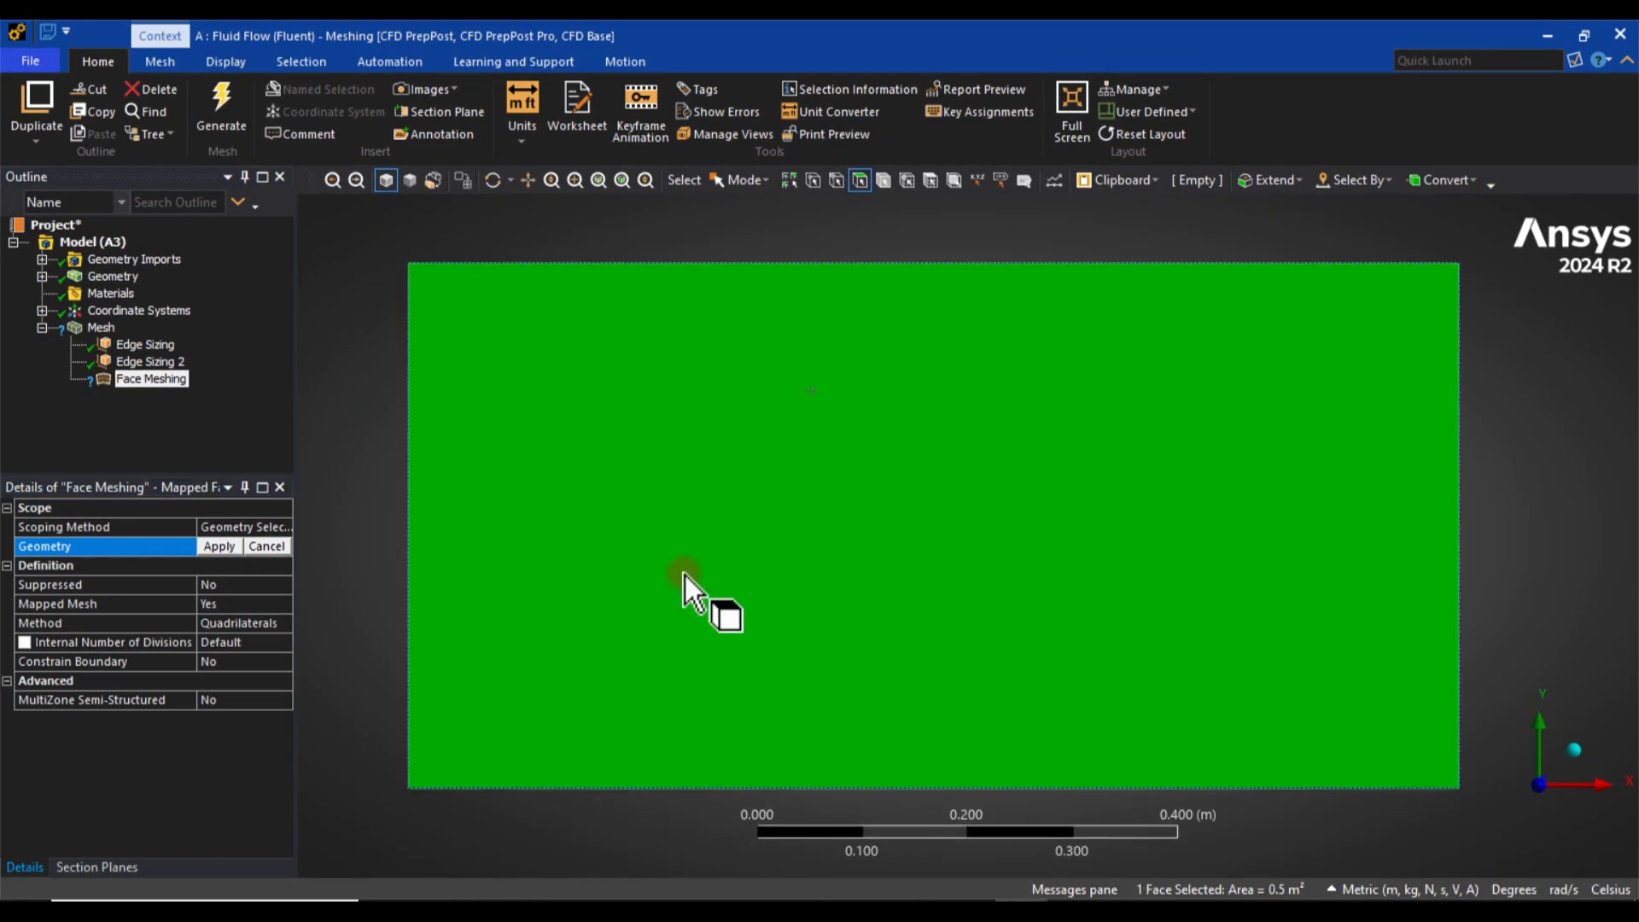
left_click(220, 547)
left_click(86, 624)
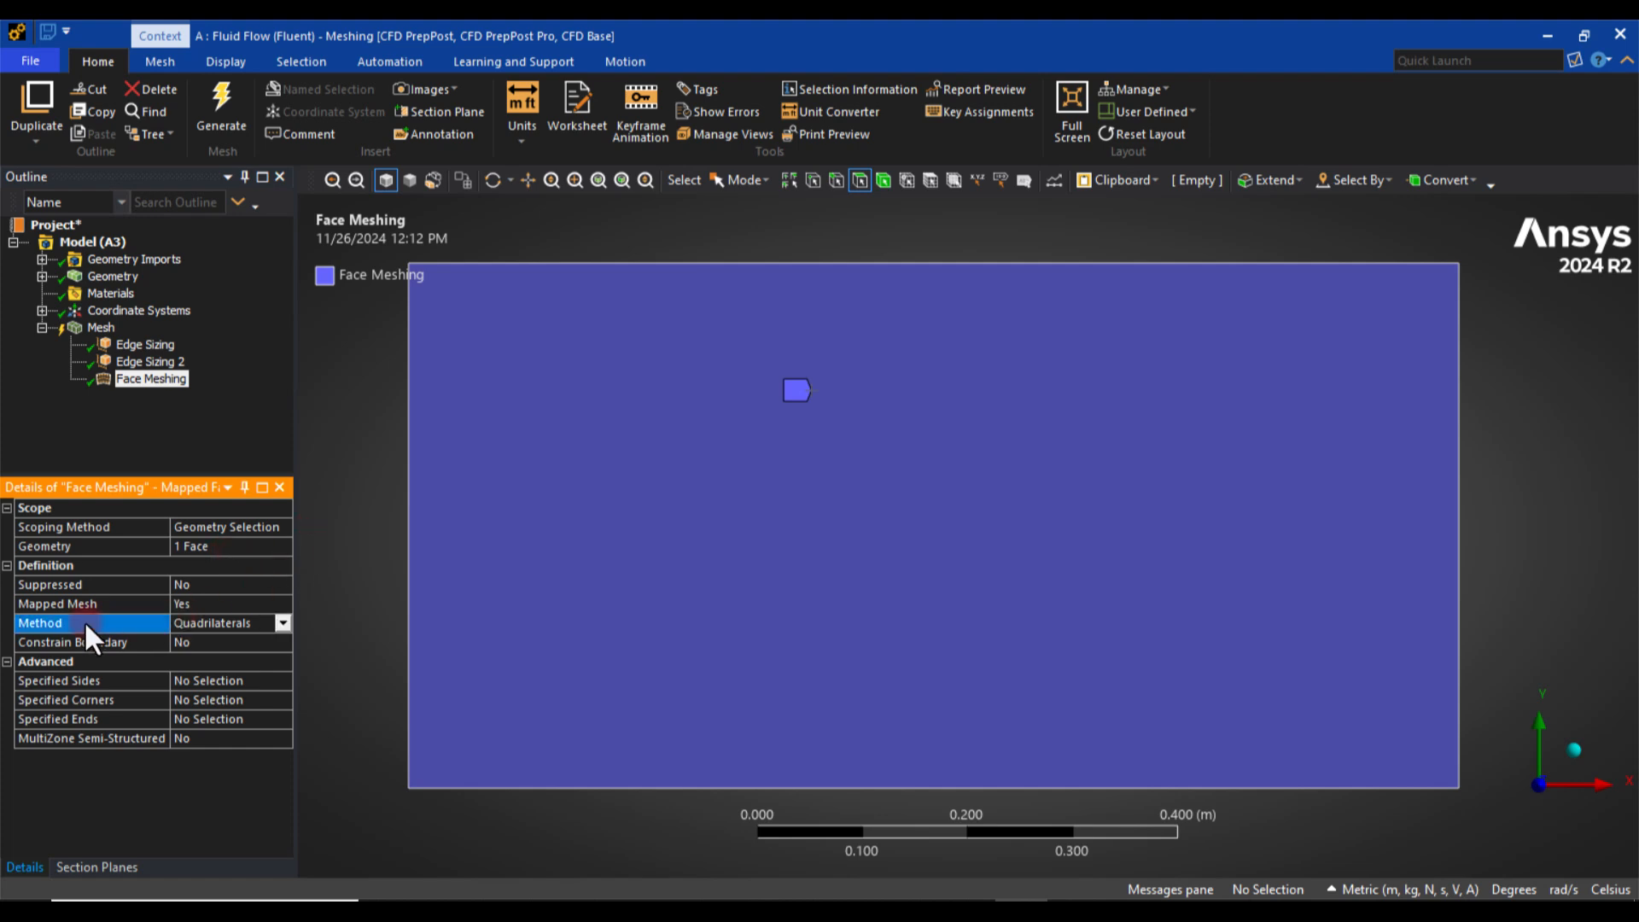
left_click(282, 624)
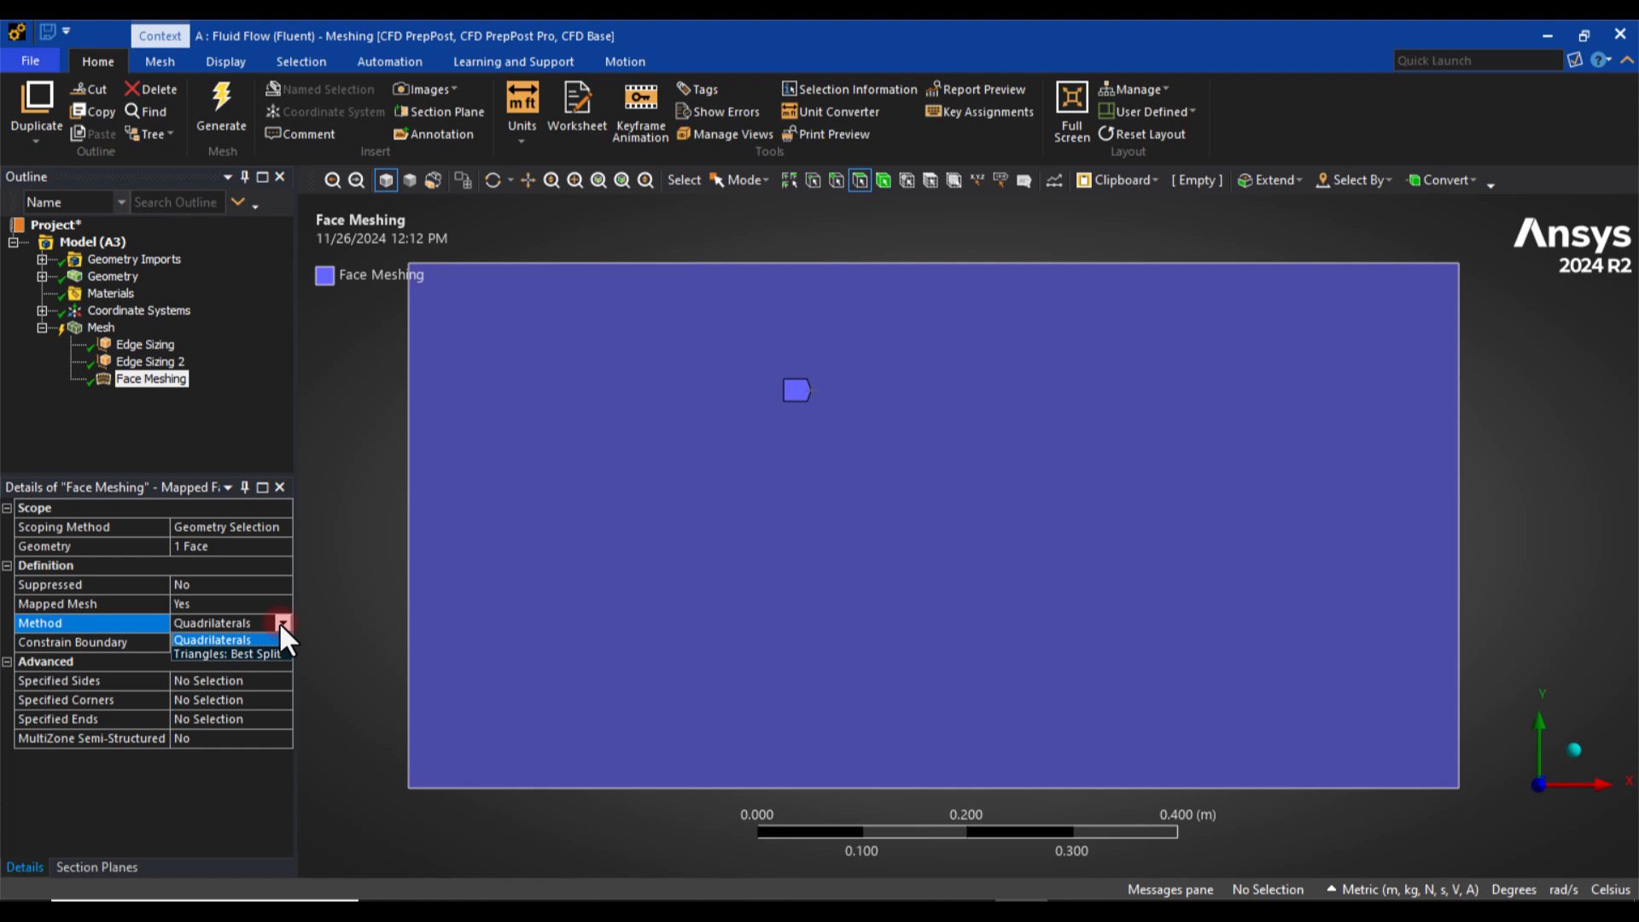
left_click(354, 519)
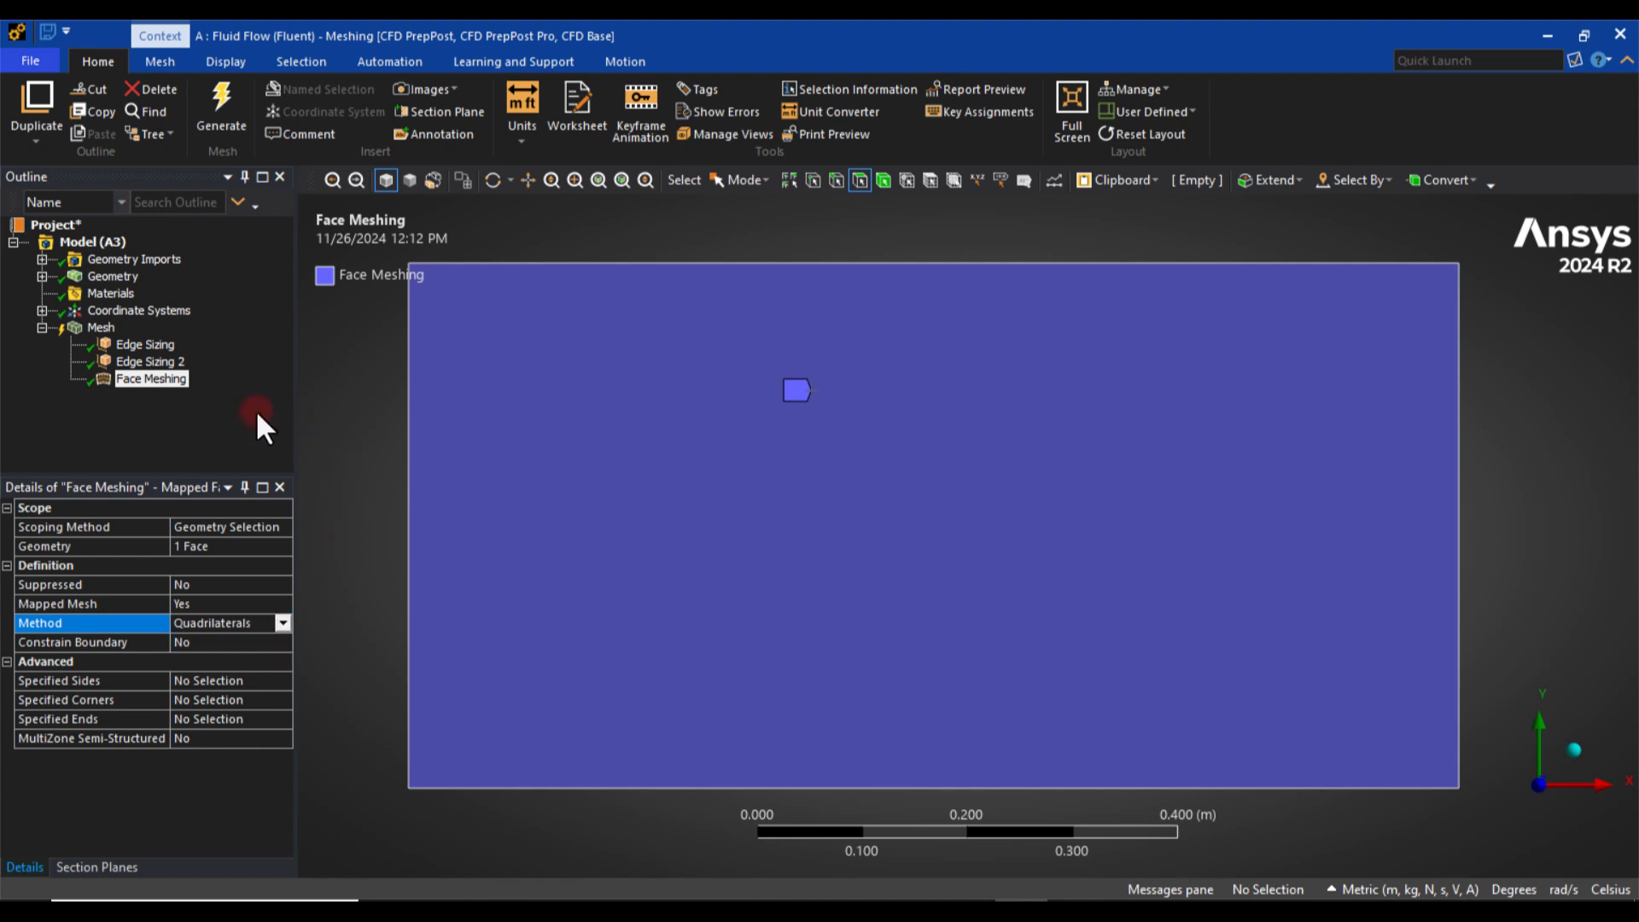
Generate the mesh with the two edge sizings and the face meshing control.
left_click(101, 328)
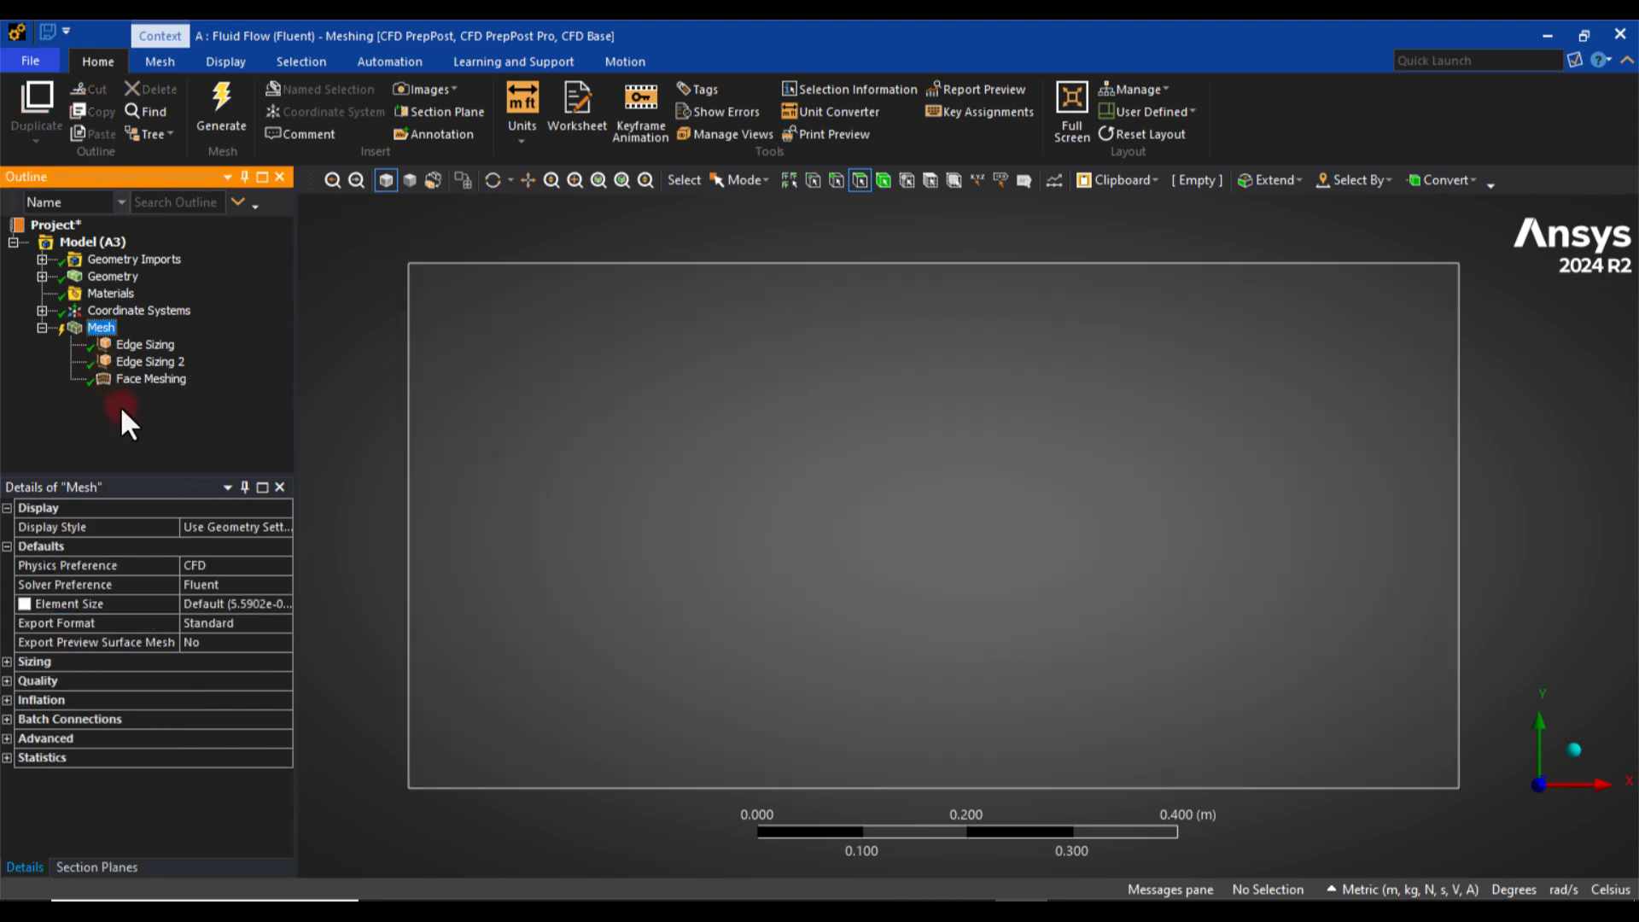
left_click(223, 116)
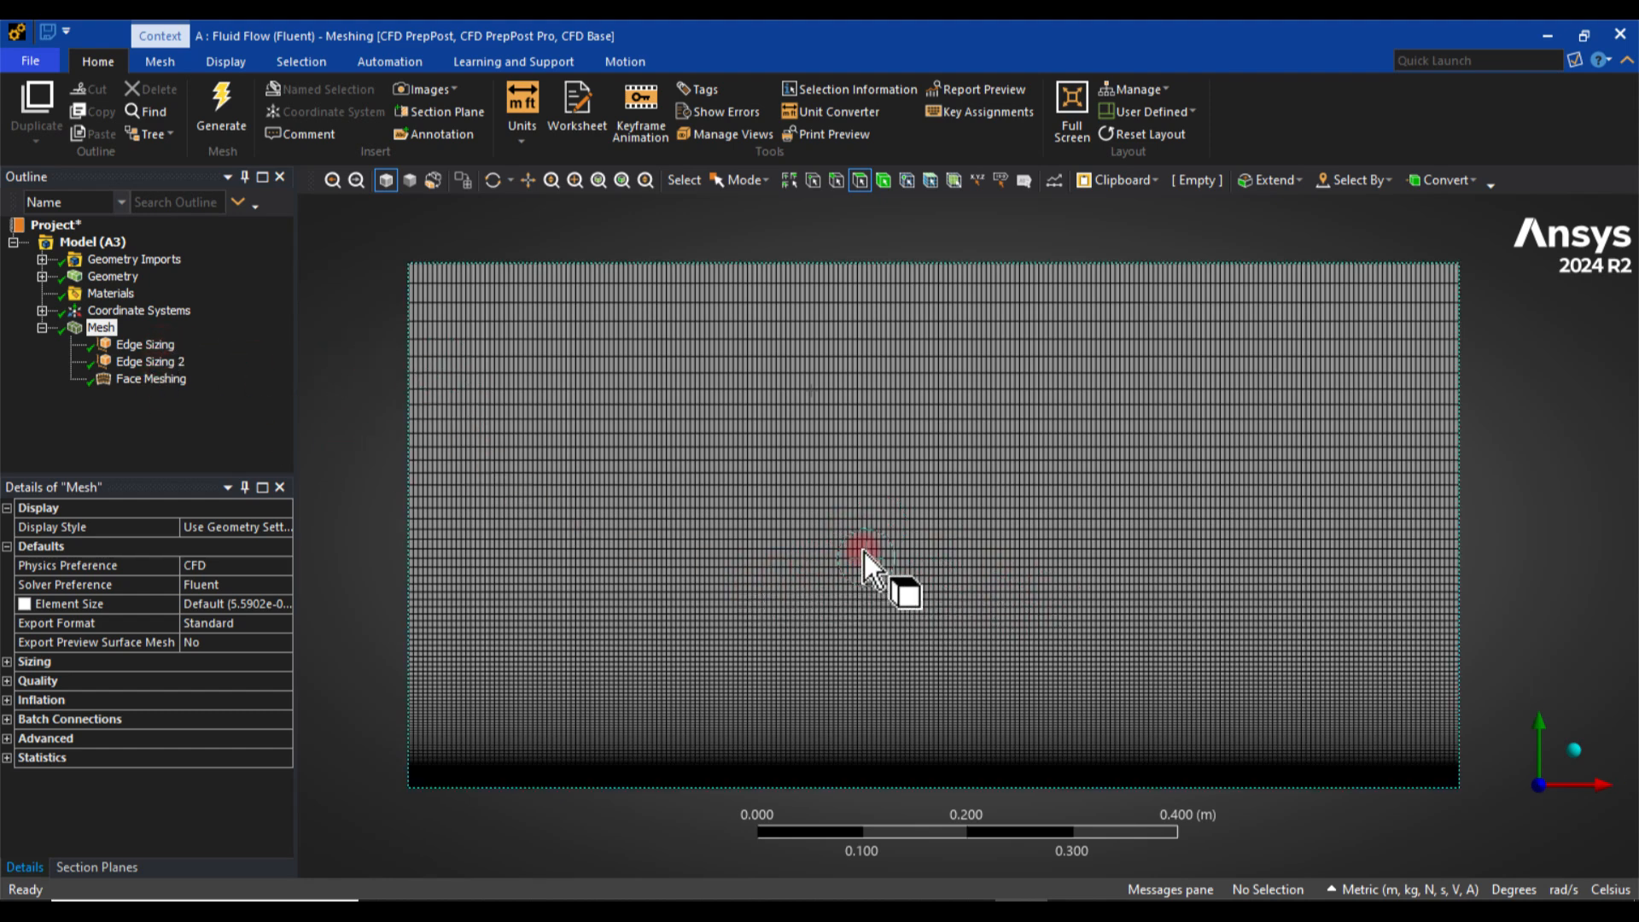
Examine the generated mesh up close, especially the cell layers along the lower edge near the left corner.
scroll(927, 526, "down", 1)
scroll(928, 526, "down", 2)
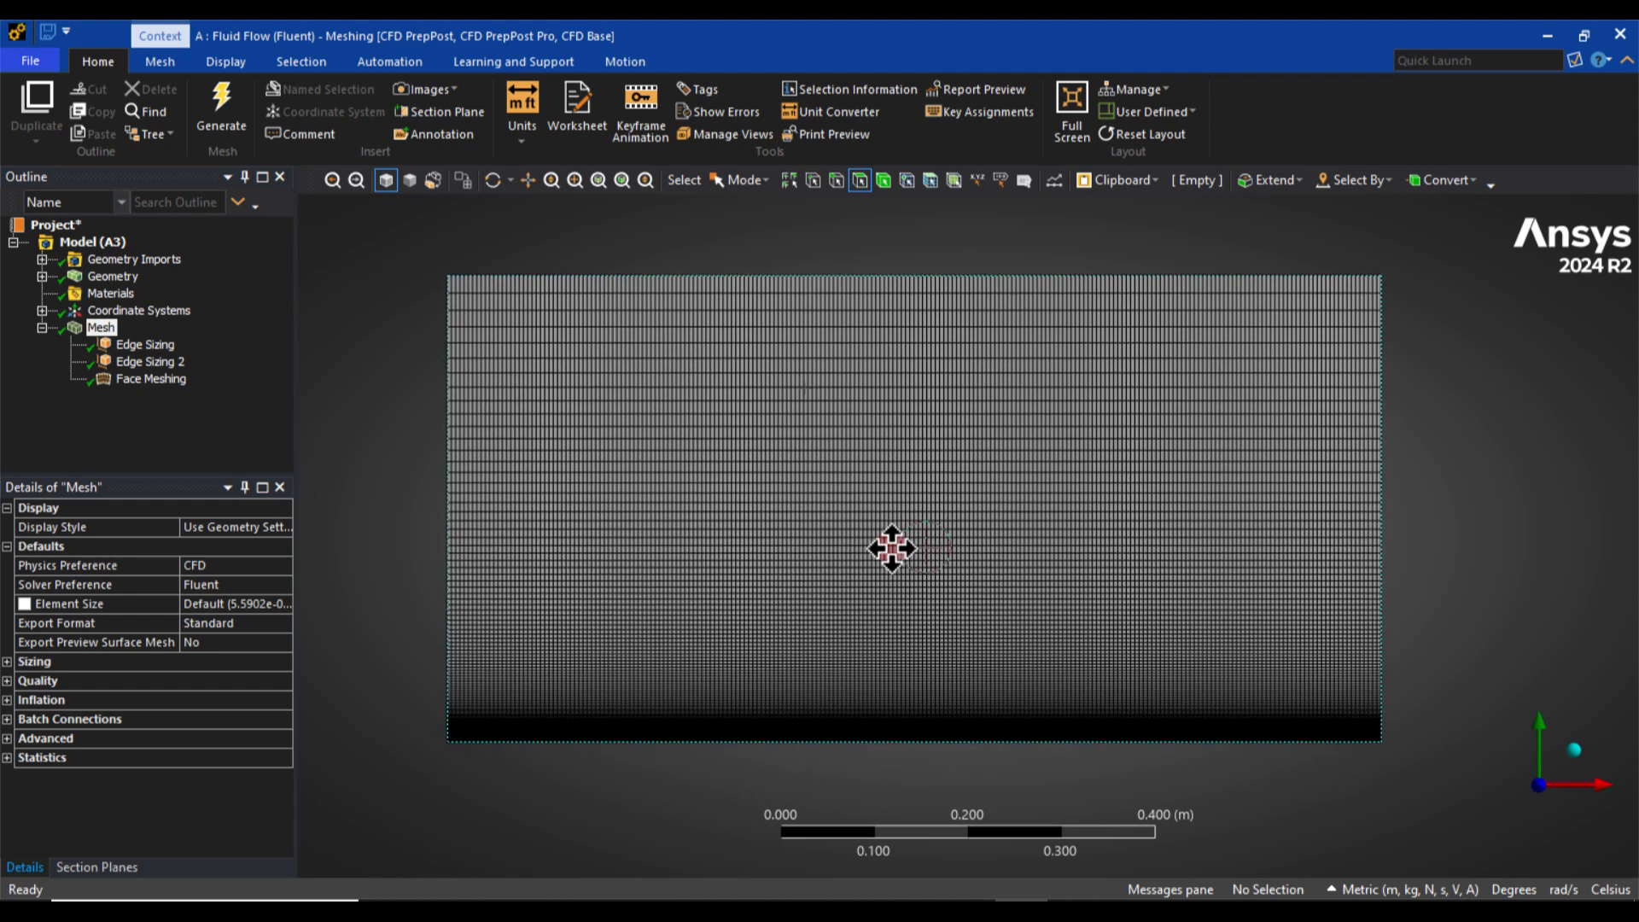
middle_click_drag(588, 693, 641, 641, "ctrl")
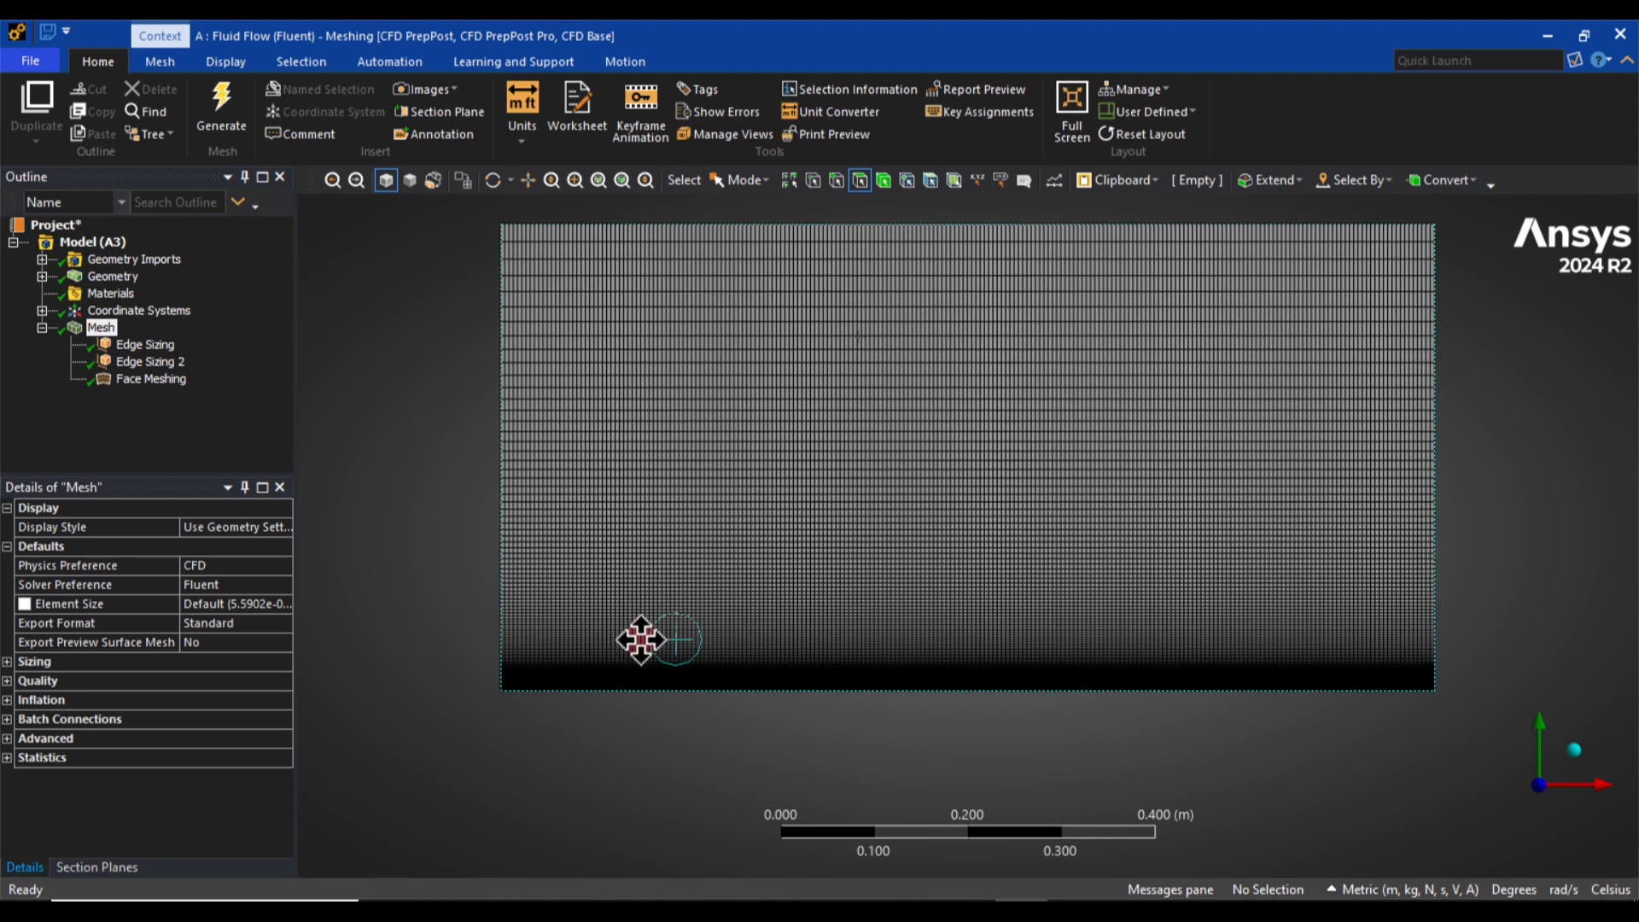
right_click_drag(464, 642, 632, 713)
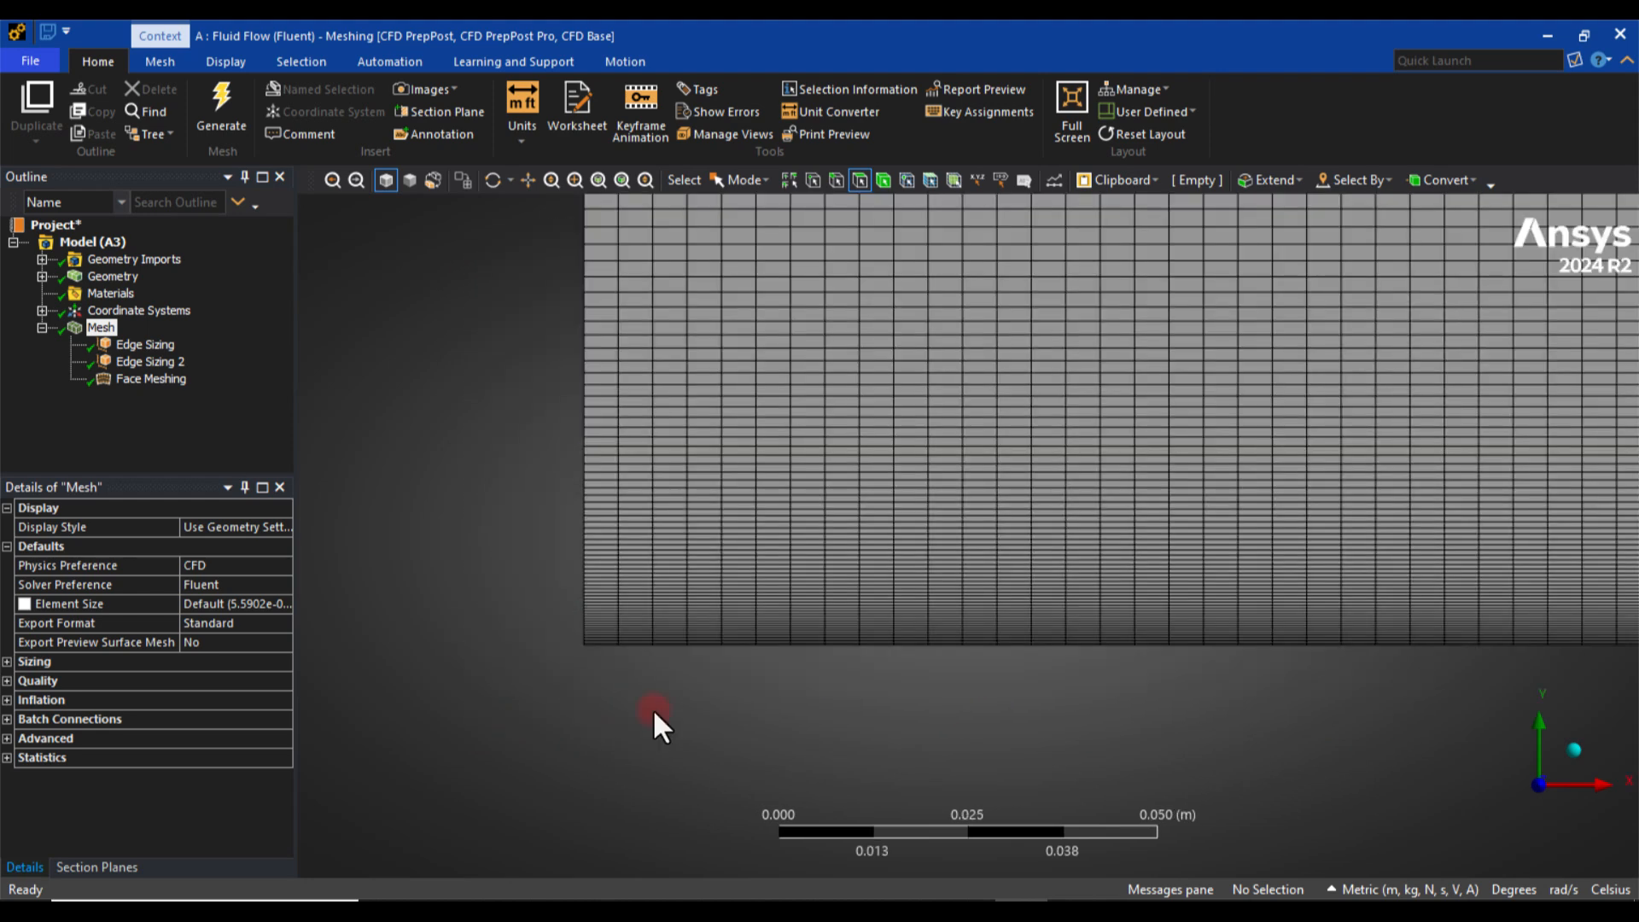
right_click_drag(527, 517, 760, 642)
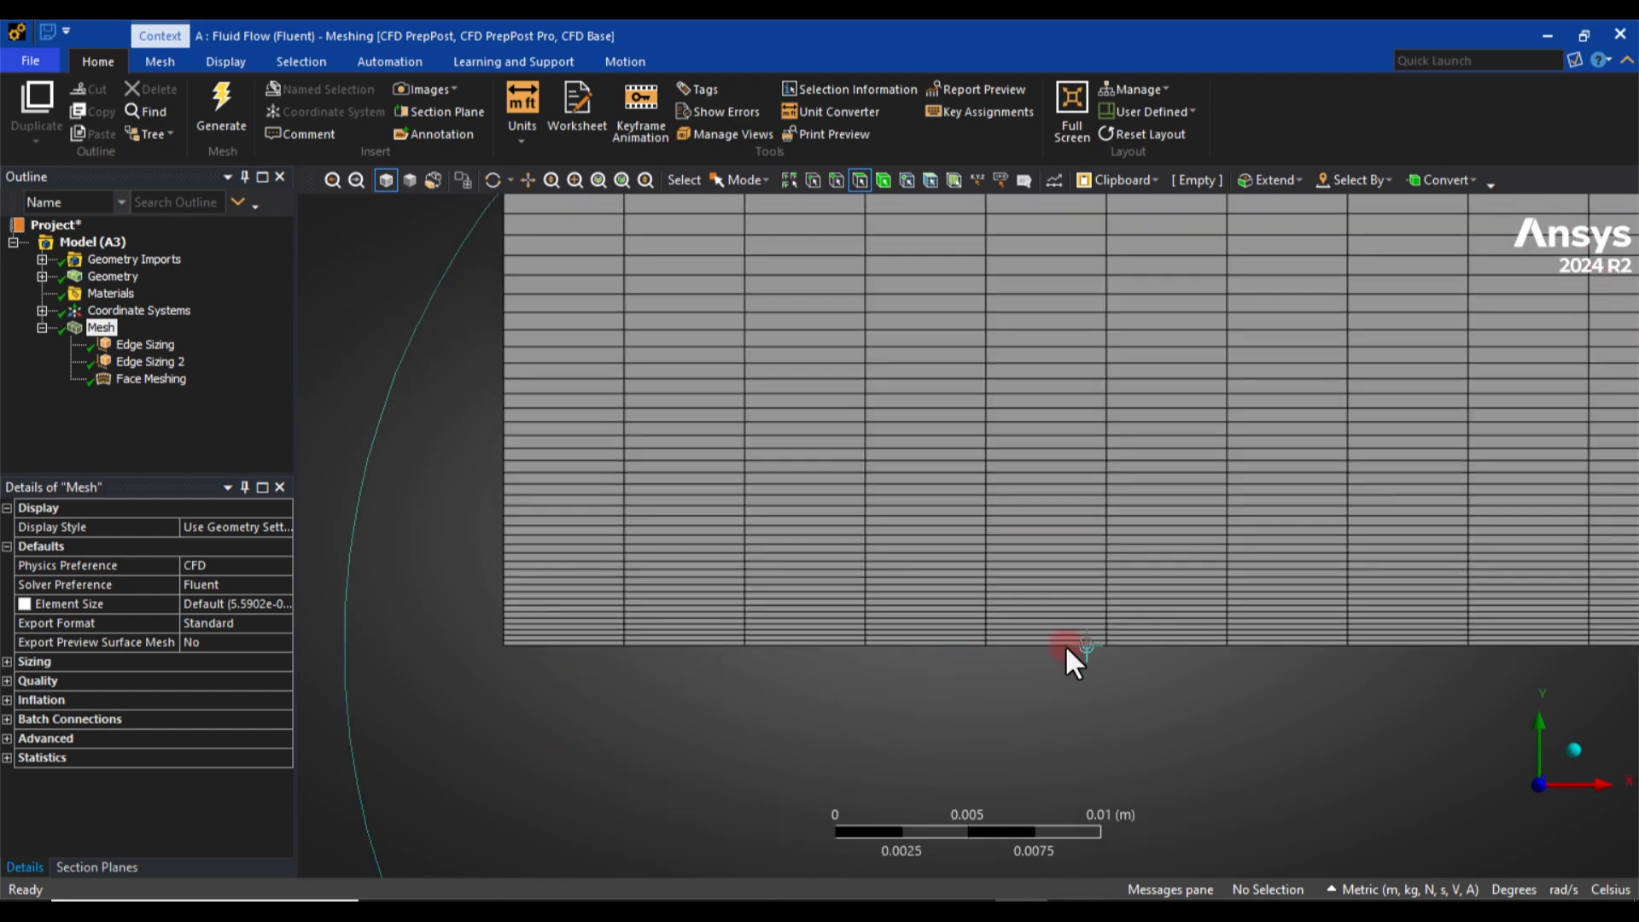
middle_click_drag(1102, 615, 1062, 727, "shift")
middle_click_drag(1253, 487, 902, 623, "ctrl")
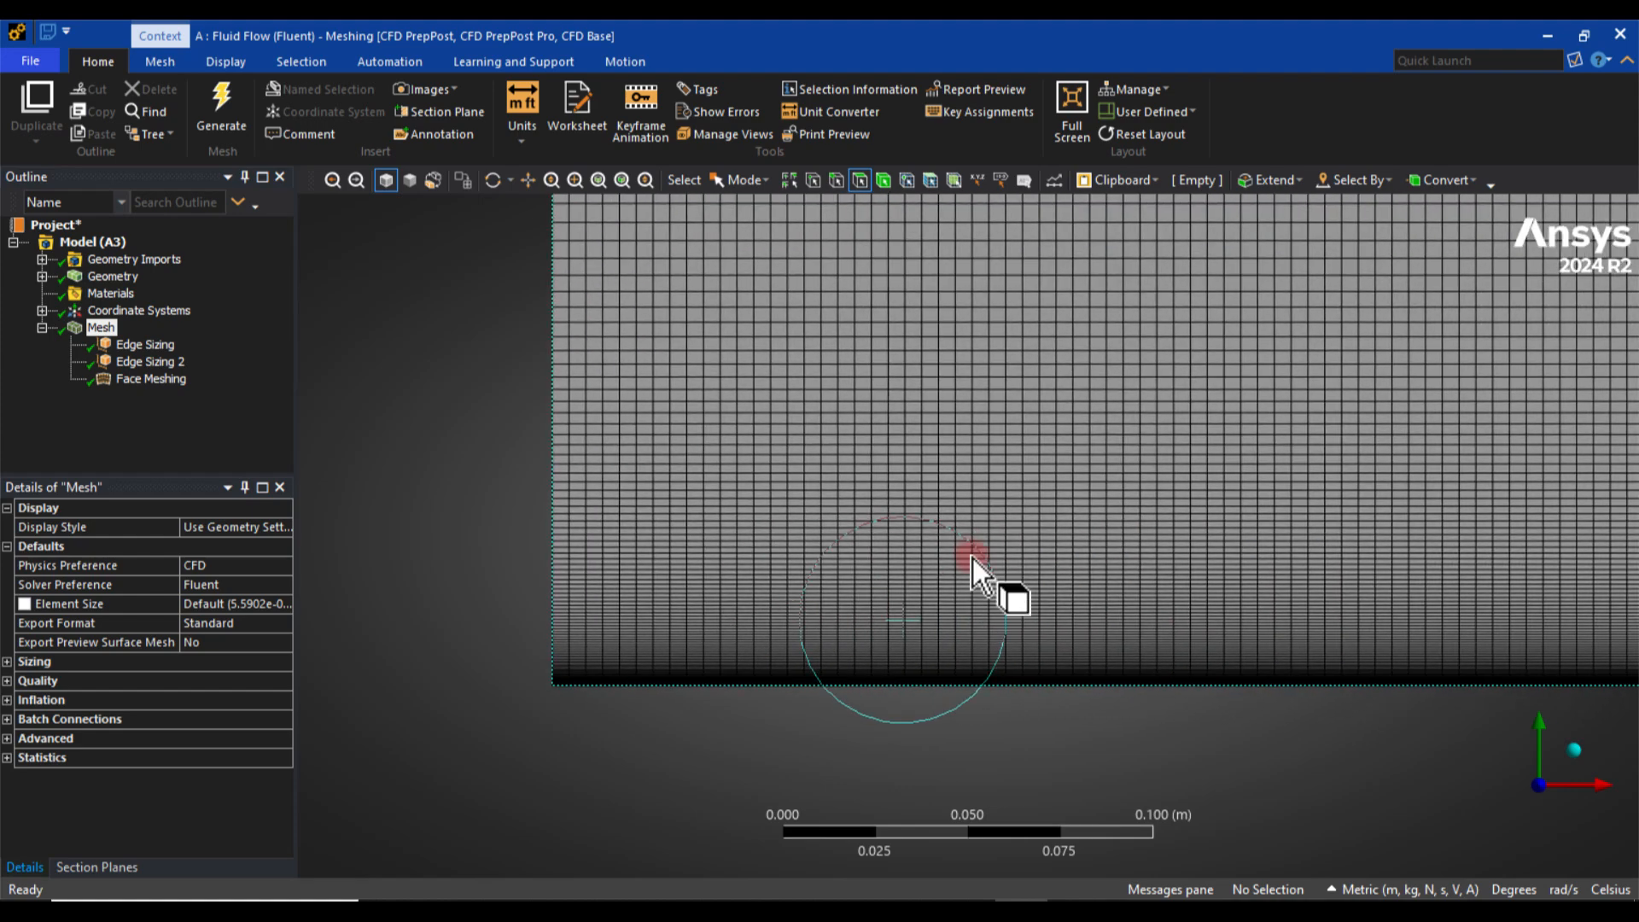
middle_click_drag(1074, 561, 1086, 683, "shift")
middle_click_drag(1265, 583, 947, 648, "ctrl")
middle_click_drag(1119, 531, 1065, 717, "shift")
middle_click_drag(1079, 754, 1037, 781, "shift")
middle_click_drag(1077, 589, 1078, 683, "shift")
middle_click_drag(1098, 507, 970, 527, "ctrl")
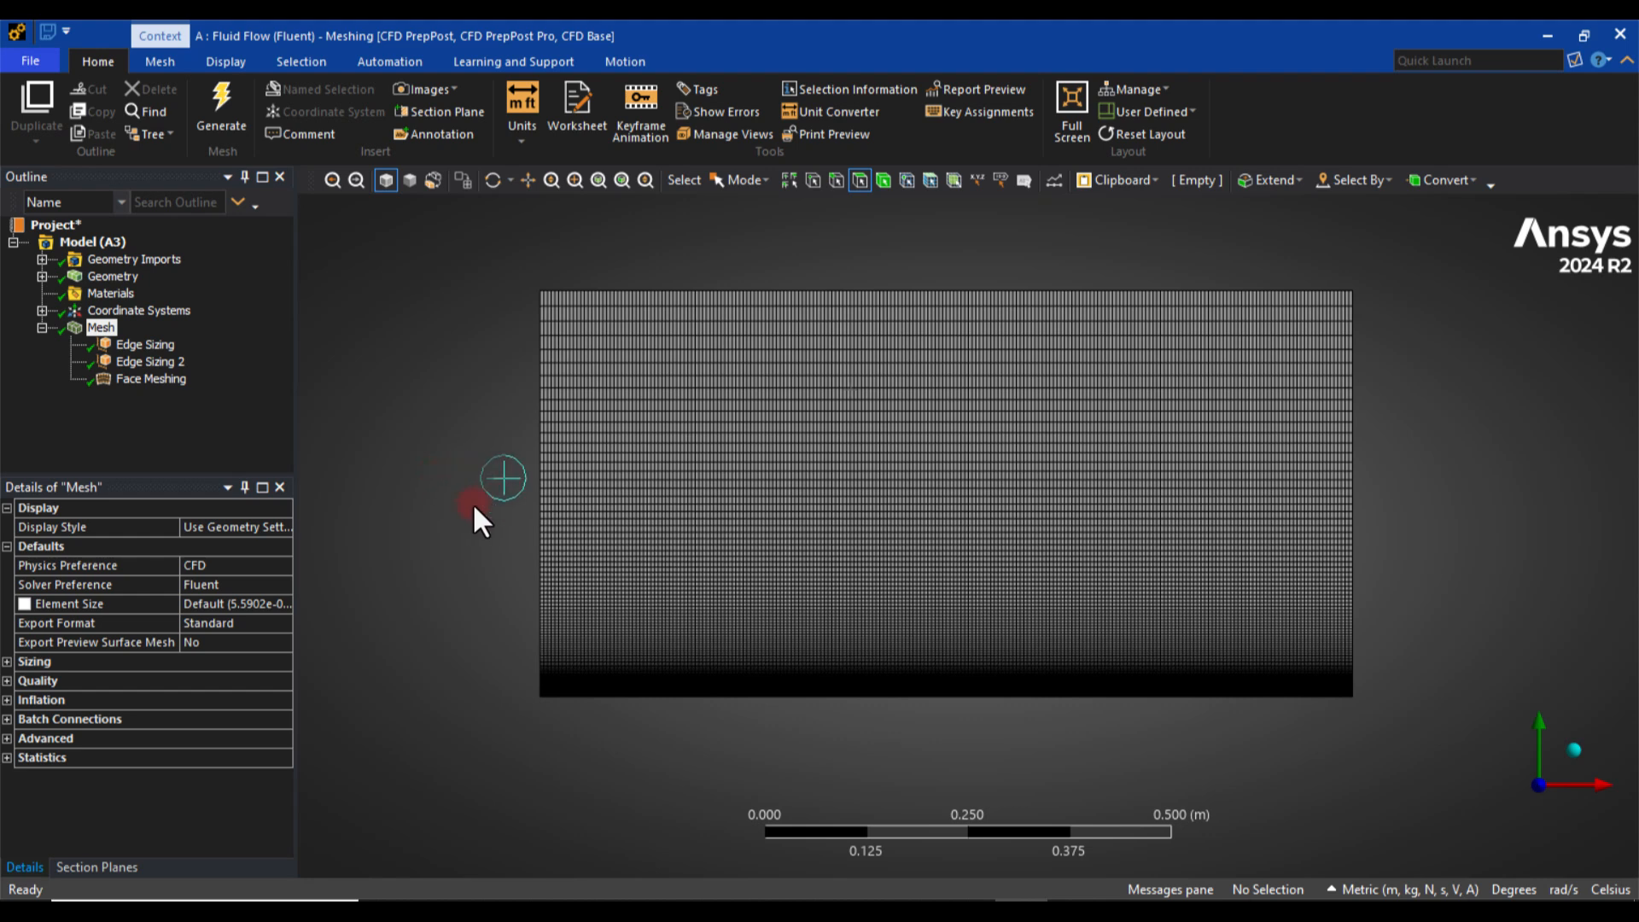
Expand the mesh statistics and check the number of nodes and elements.
left_click(26, 759)
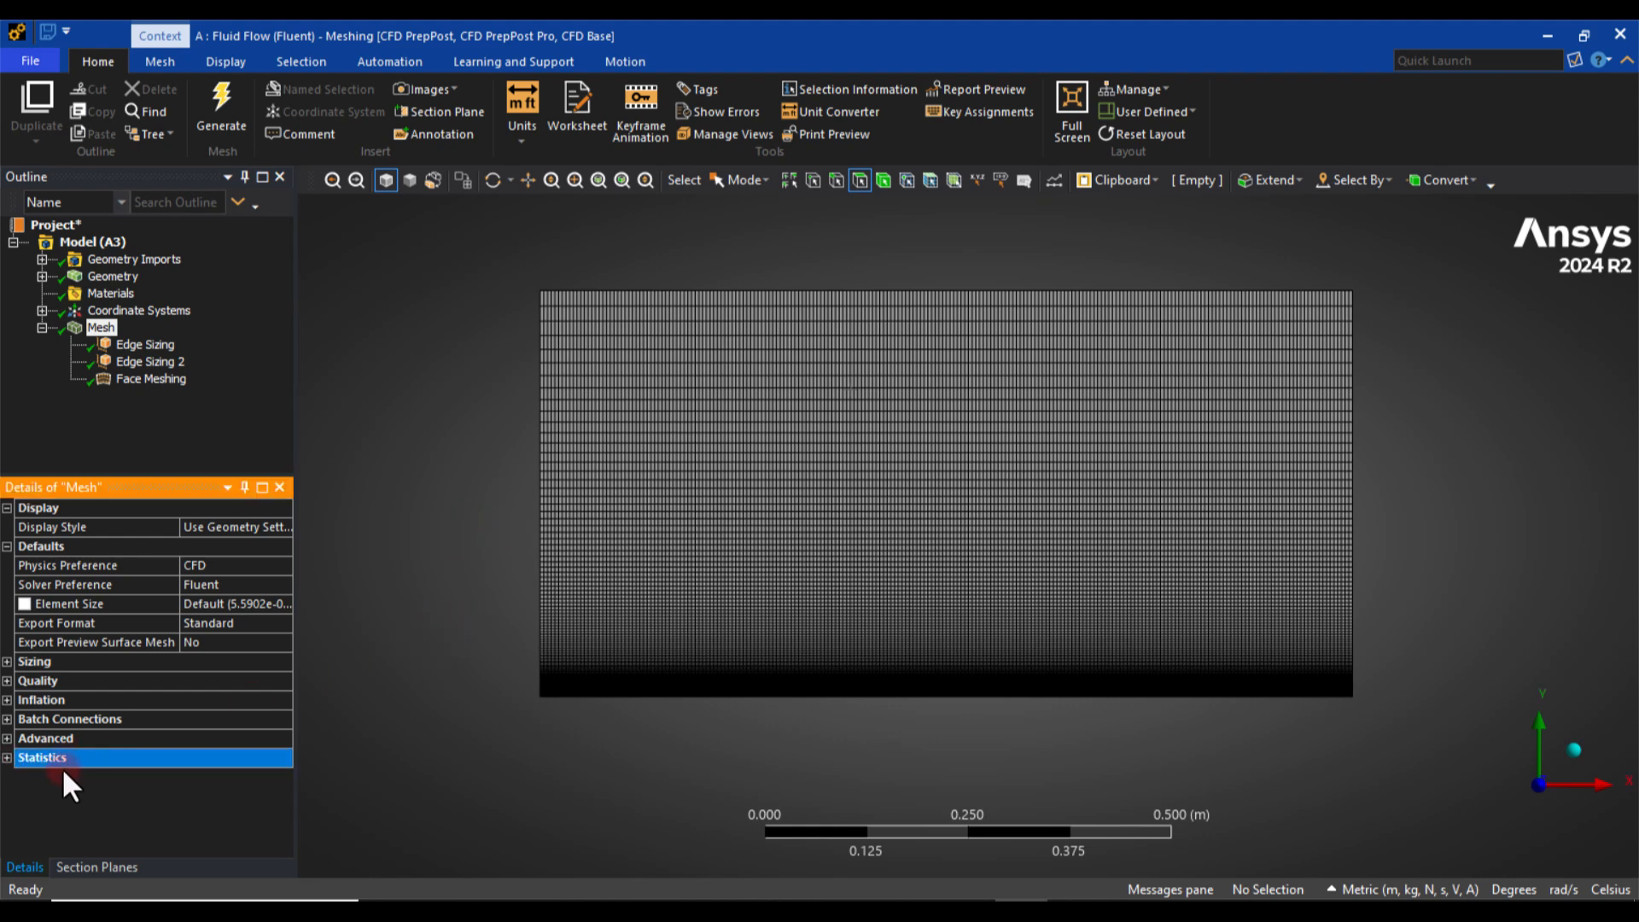
left_click(7, 757)
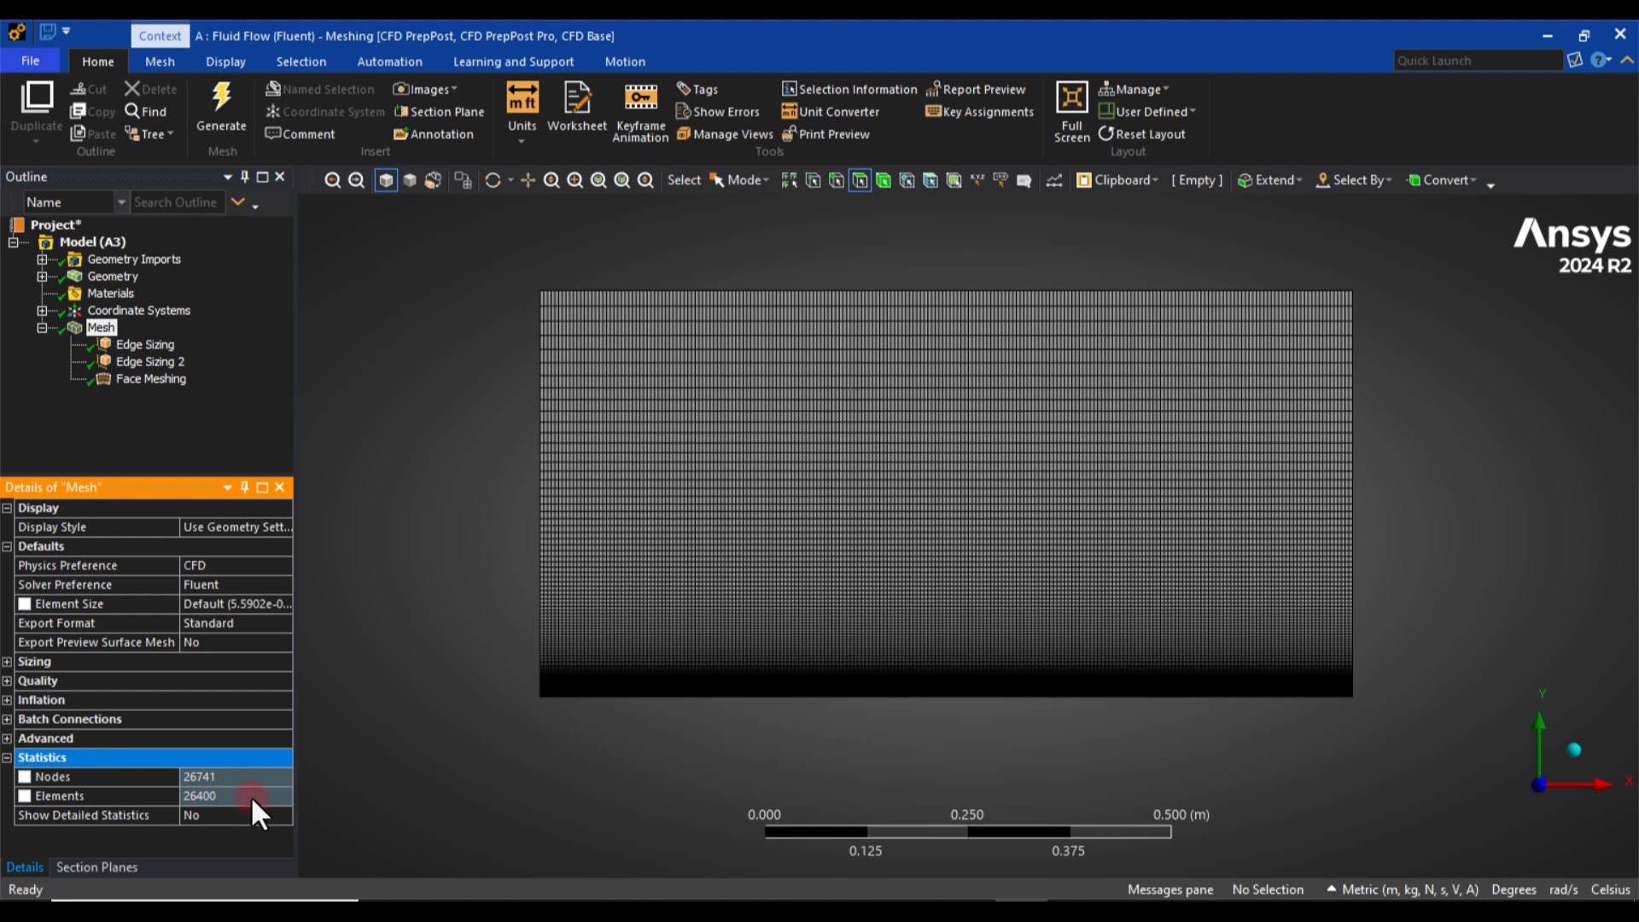
left_click(33, 797)
double_click(200, 796)
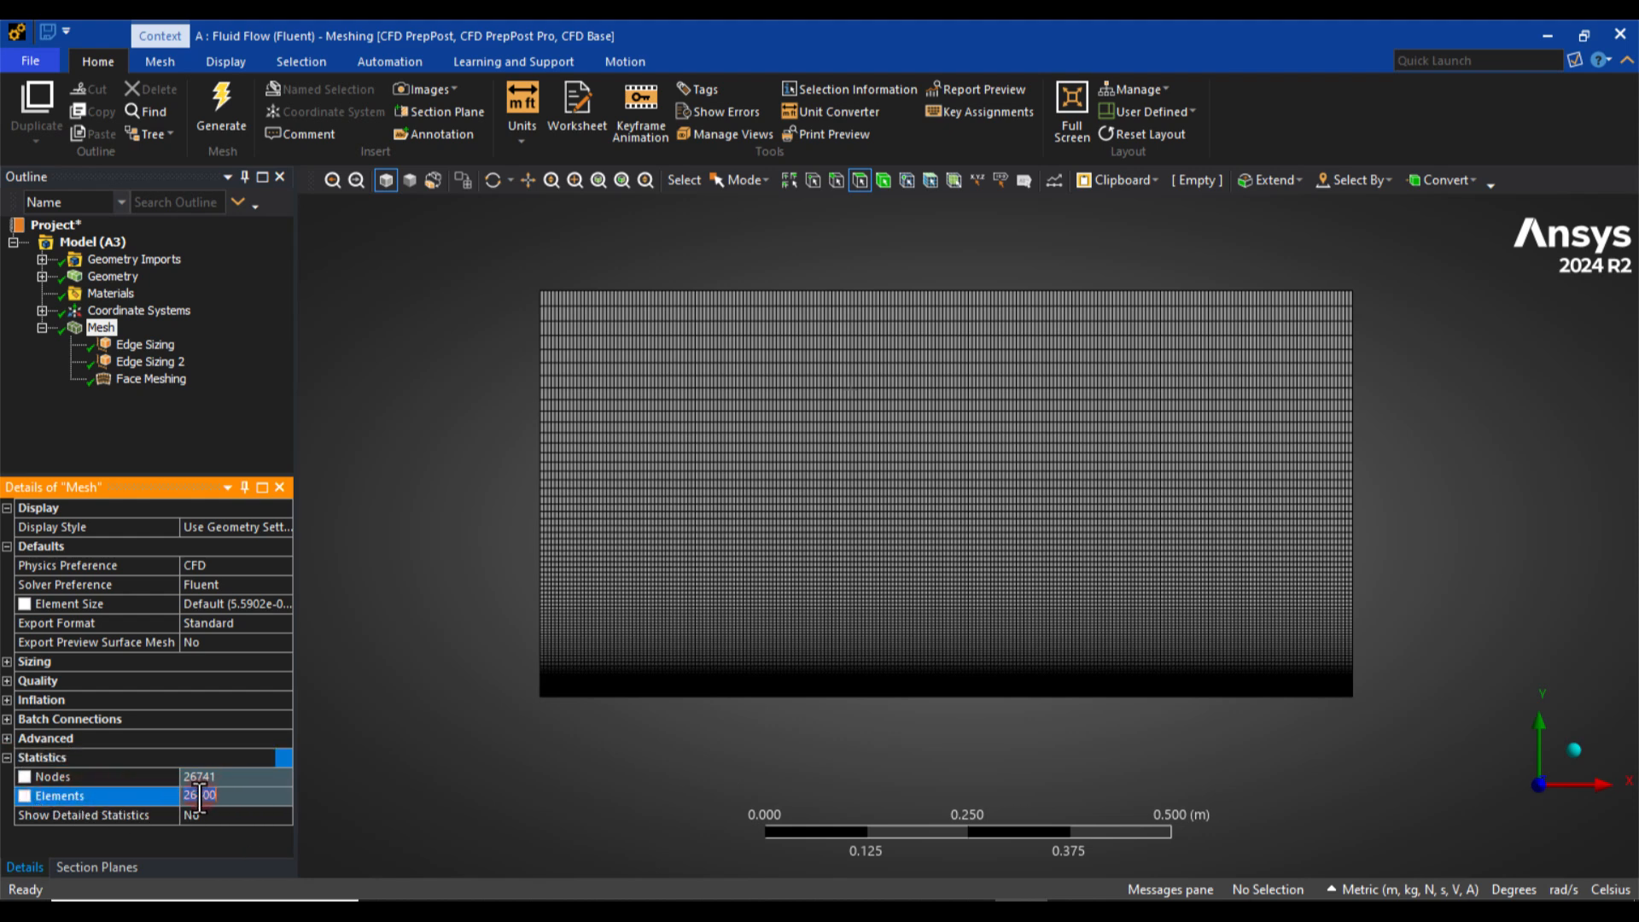
left_click(199, 798)
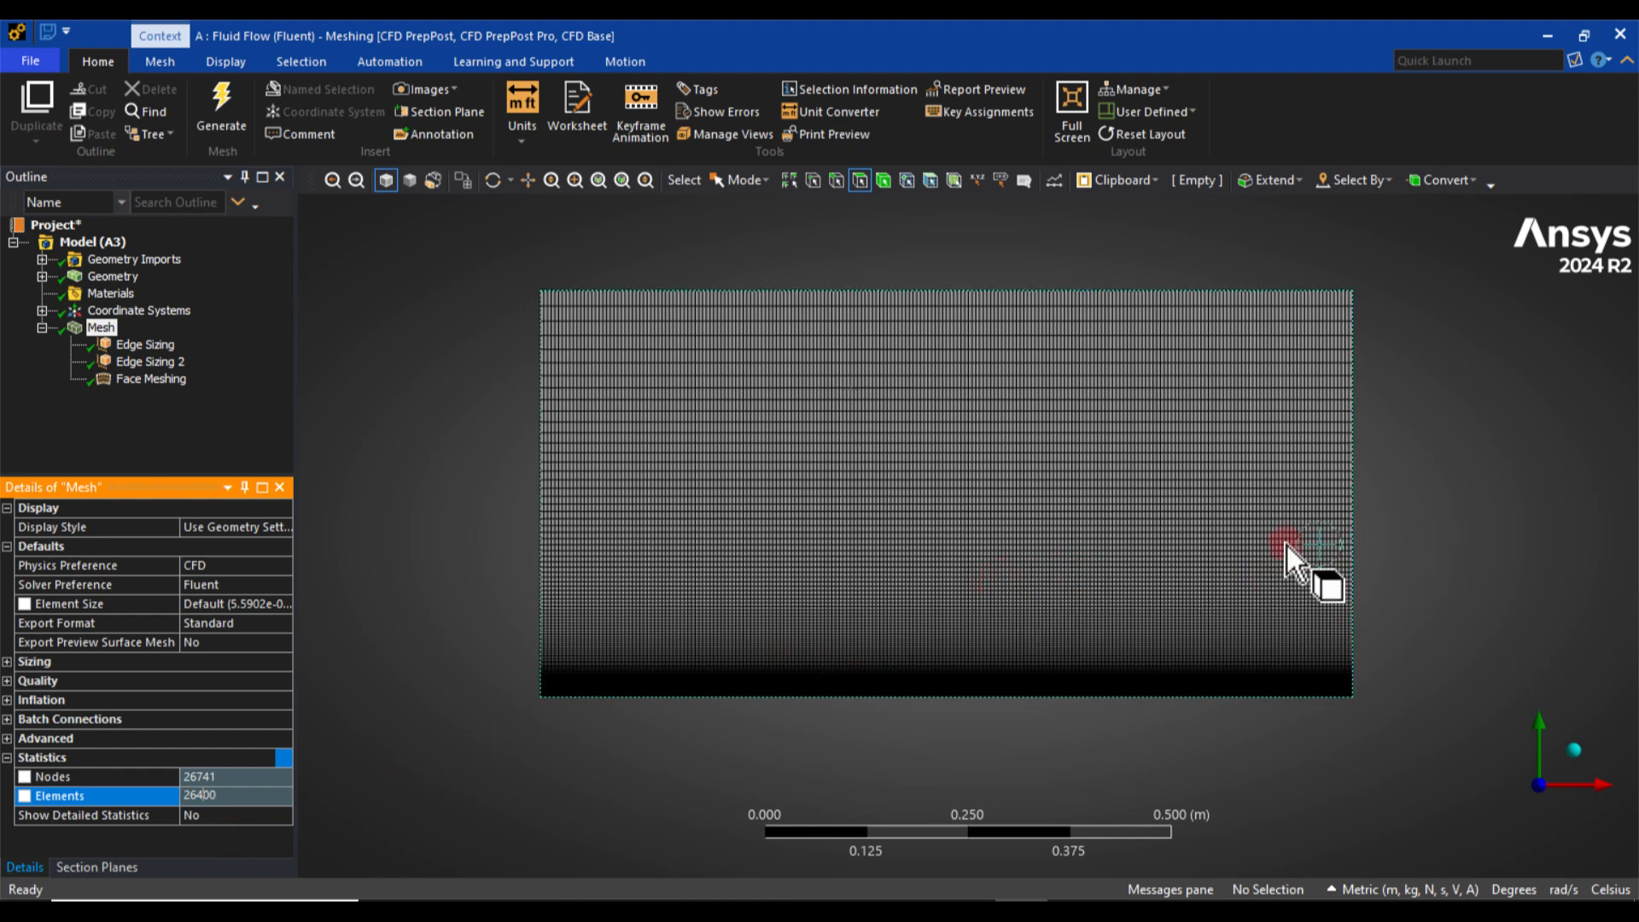
left_click(470, 488)
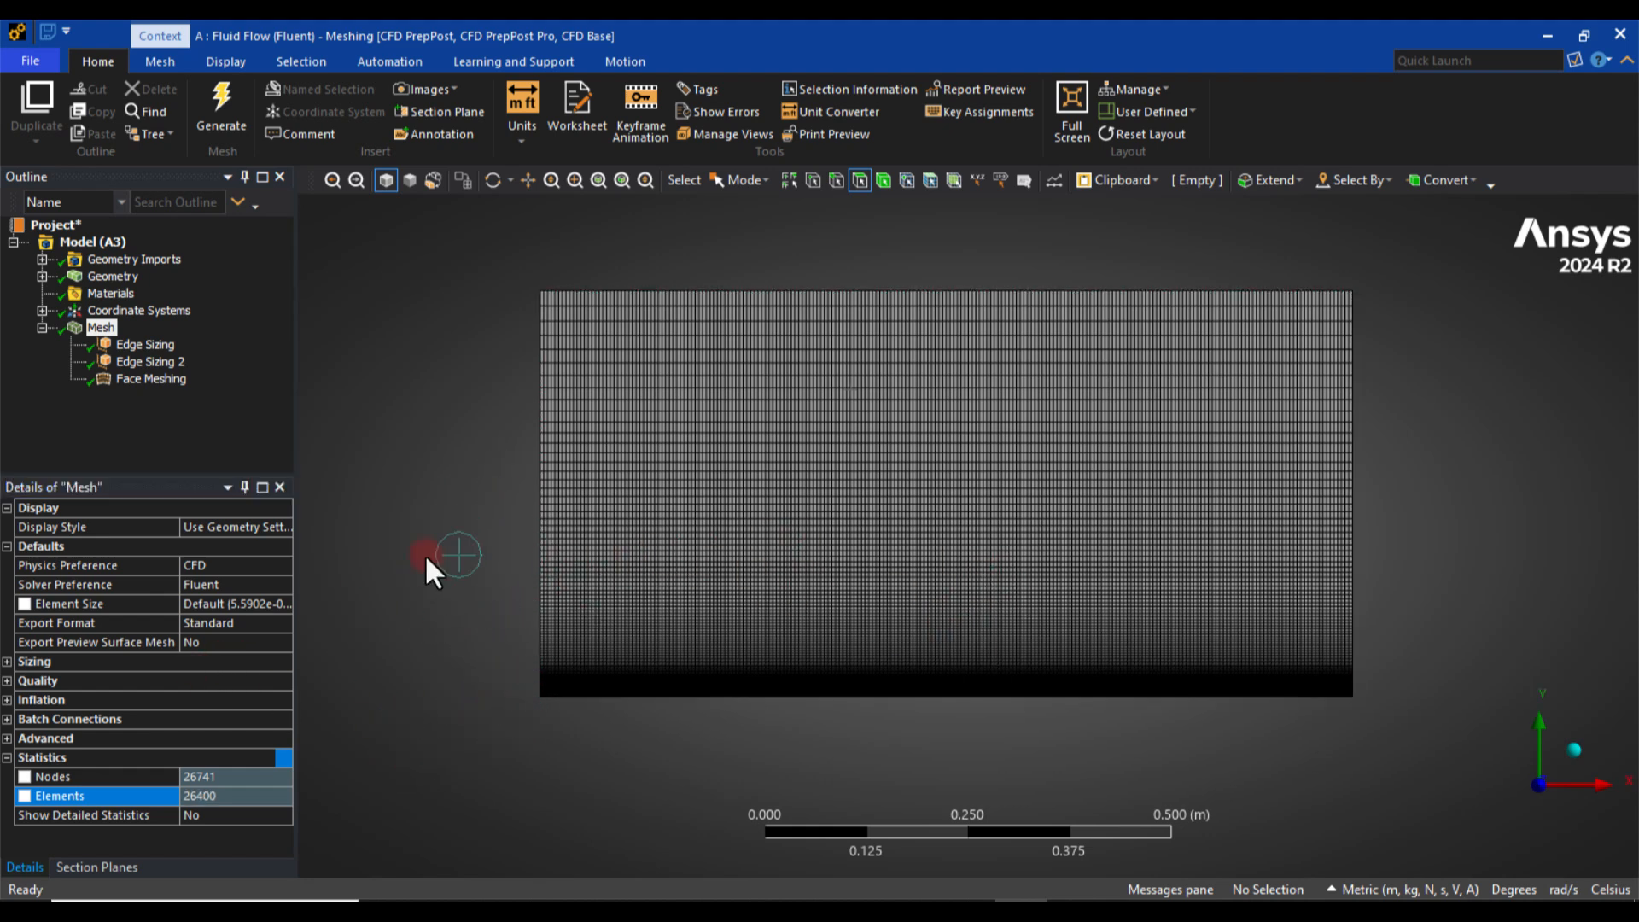
Create a named selection "inlet" from the rectangle's left vertical edge and display it from the expanded Named Selections group.
left_click(41, 328)
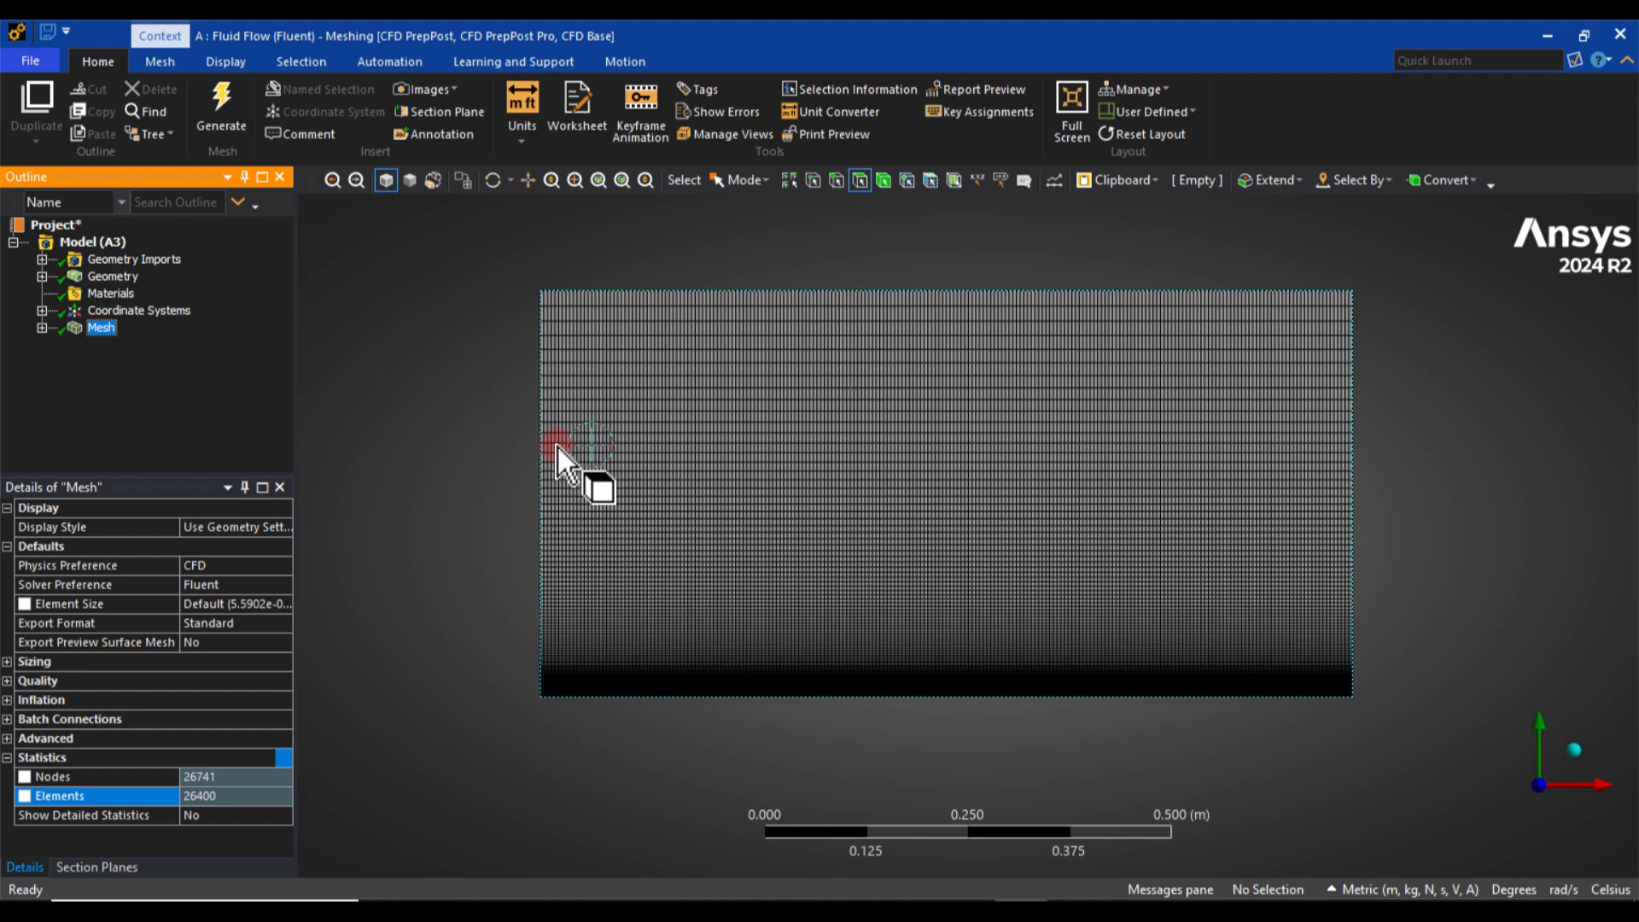
left_click(836, 179)
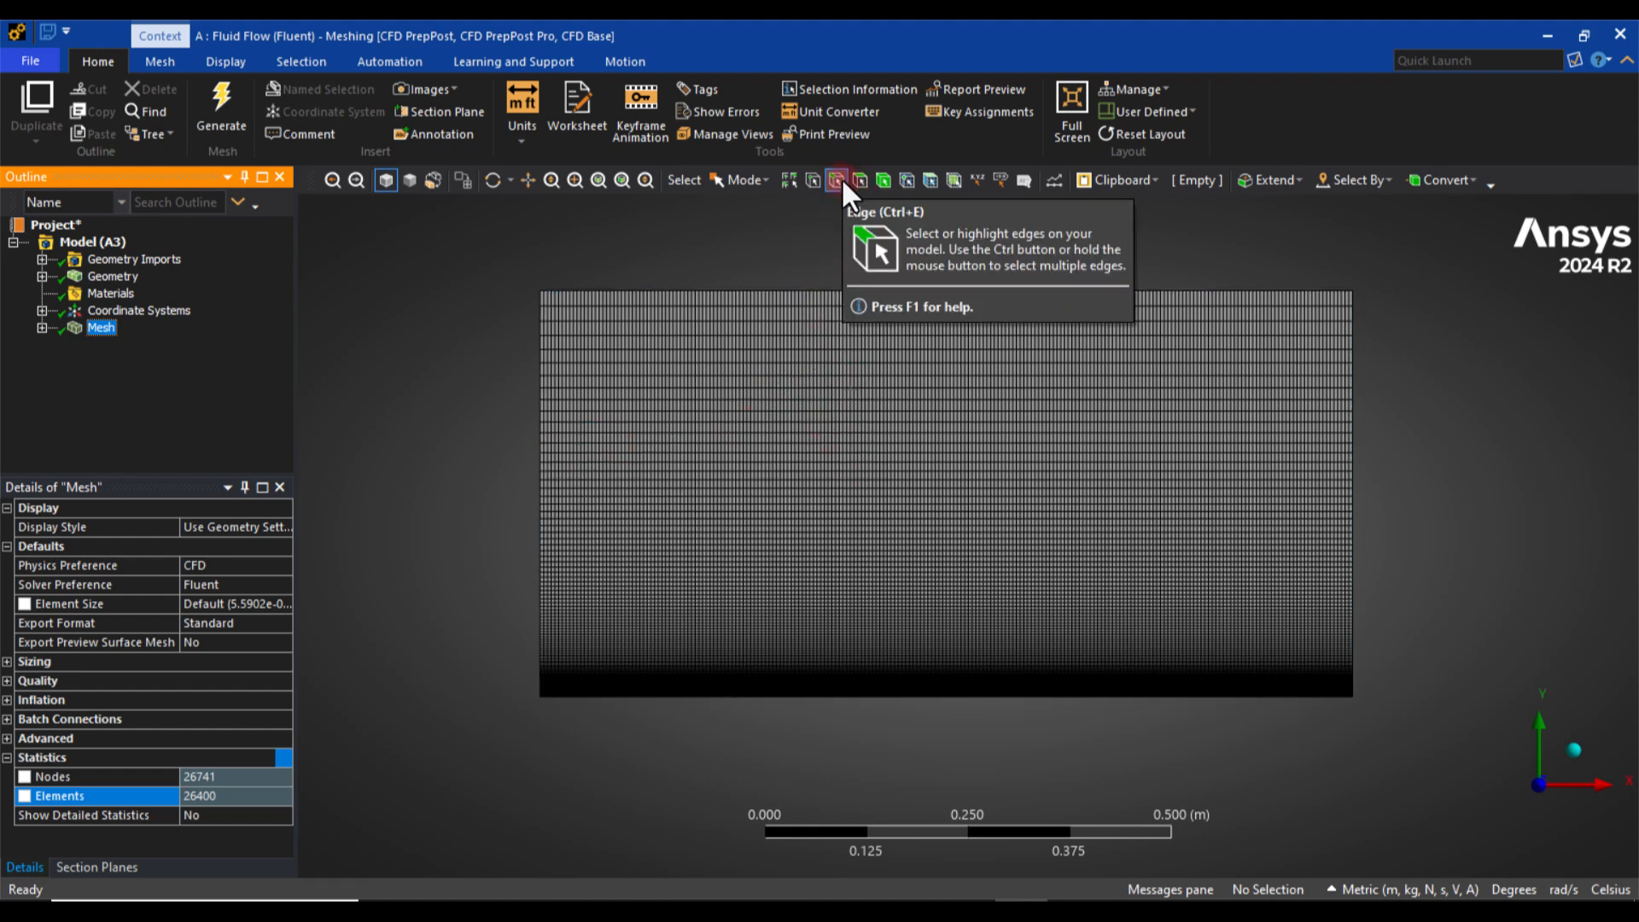
left_click(542, 423)
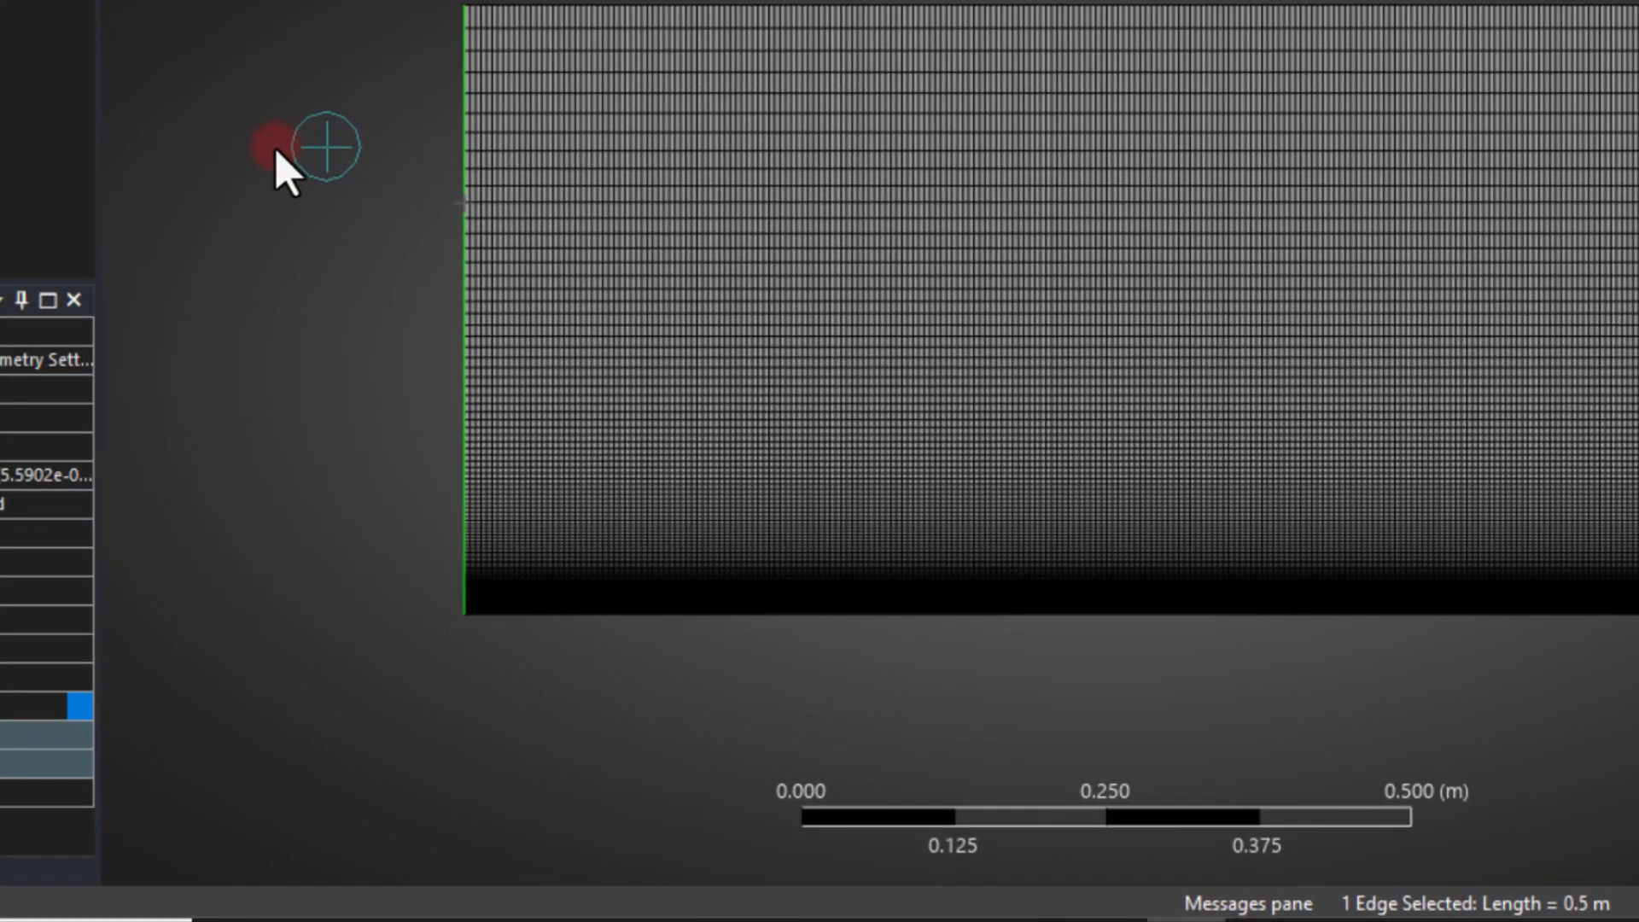
right_click(370, 313)
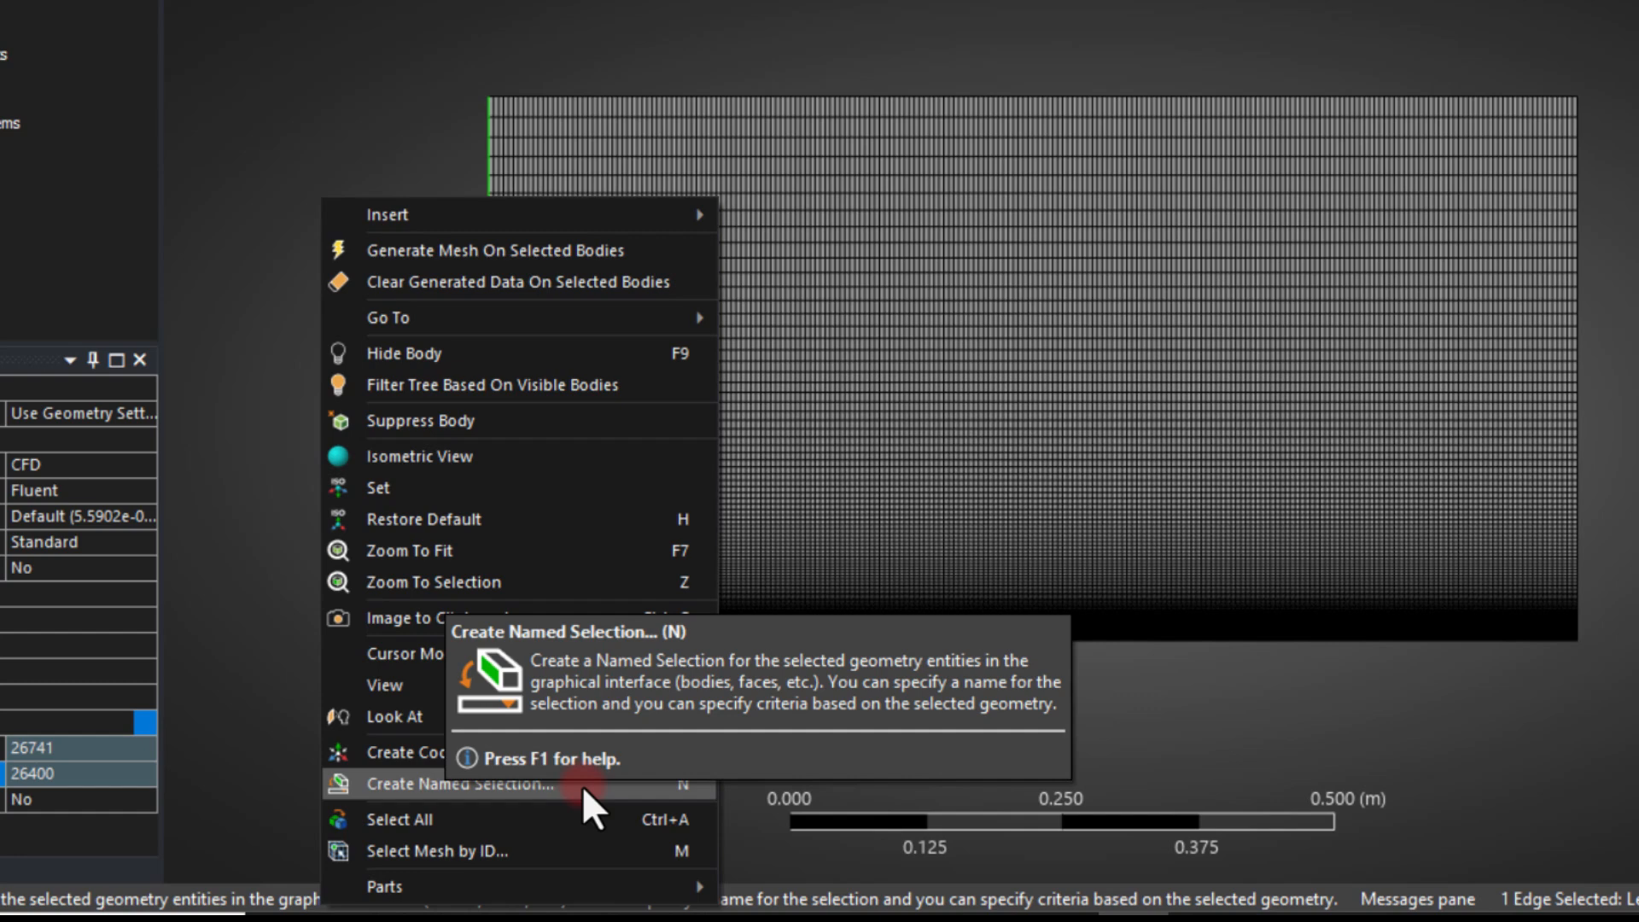
left_click(570, 779)
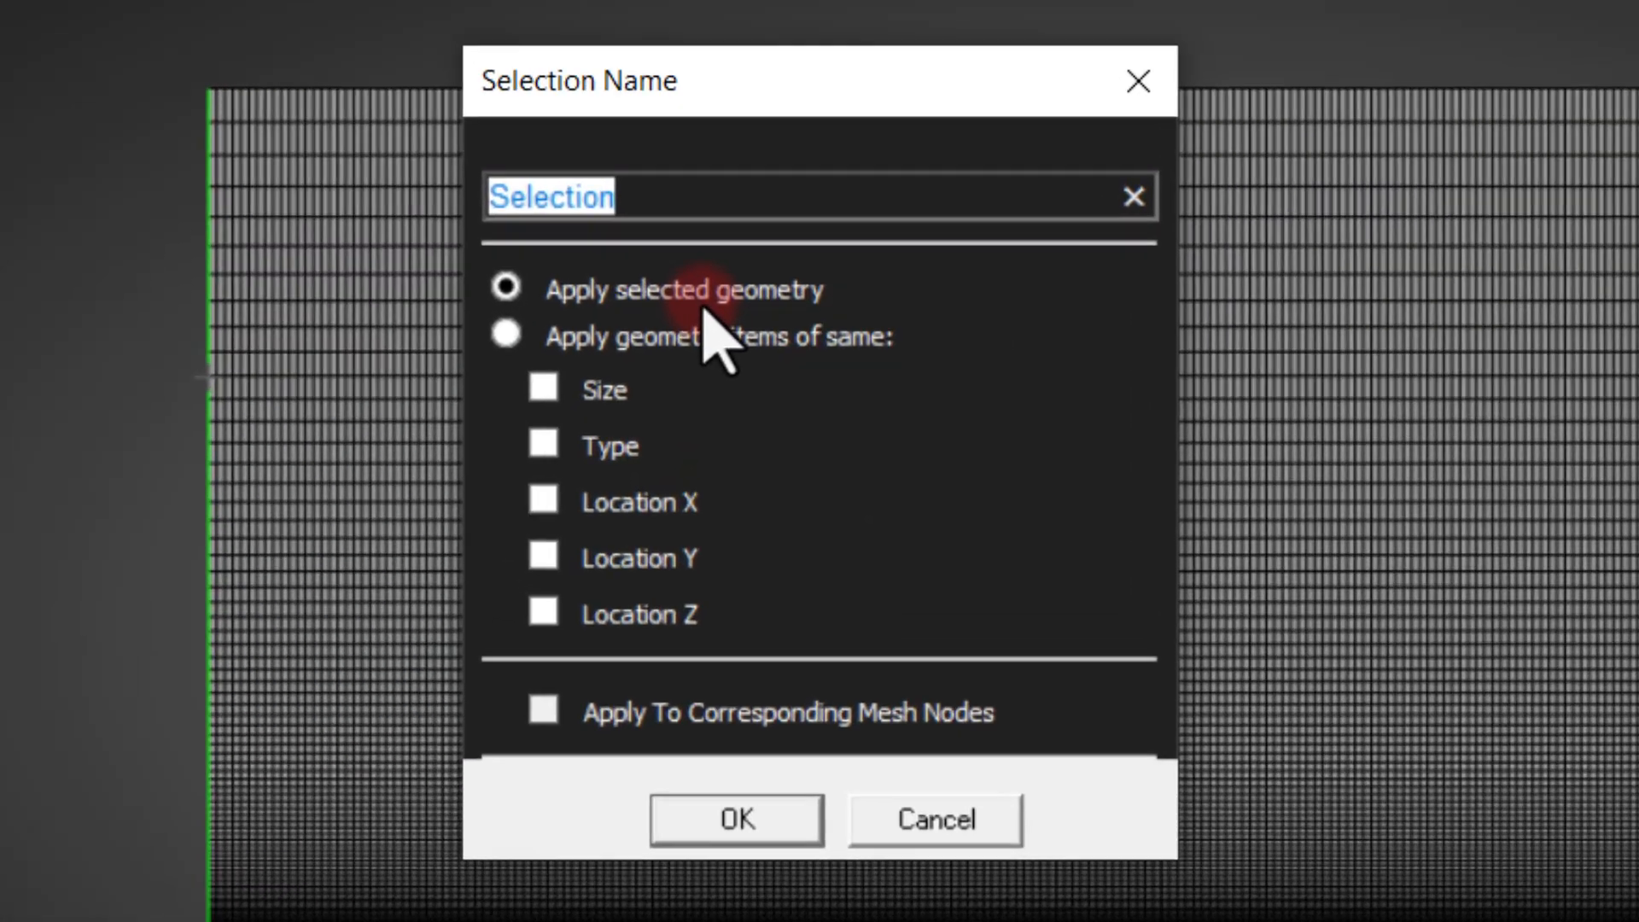
type("inlet")
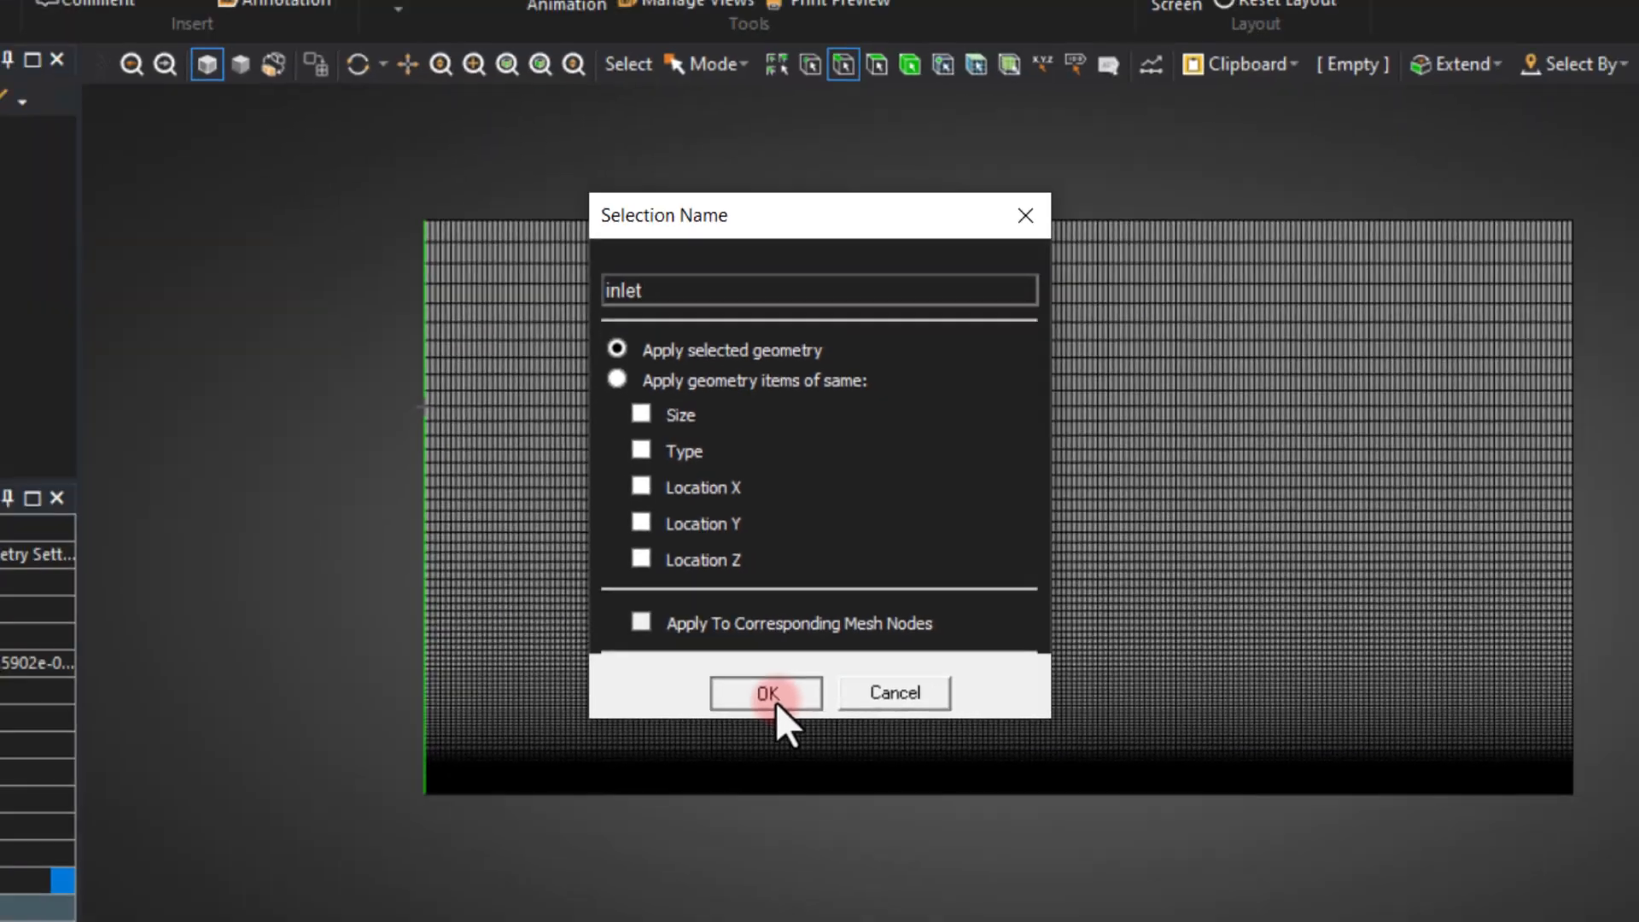
left_click(775, 702)
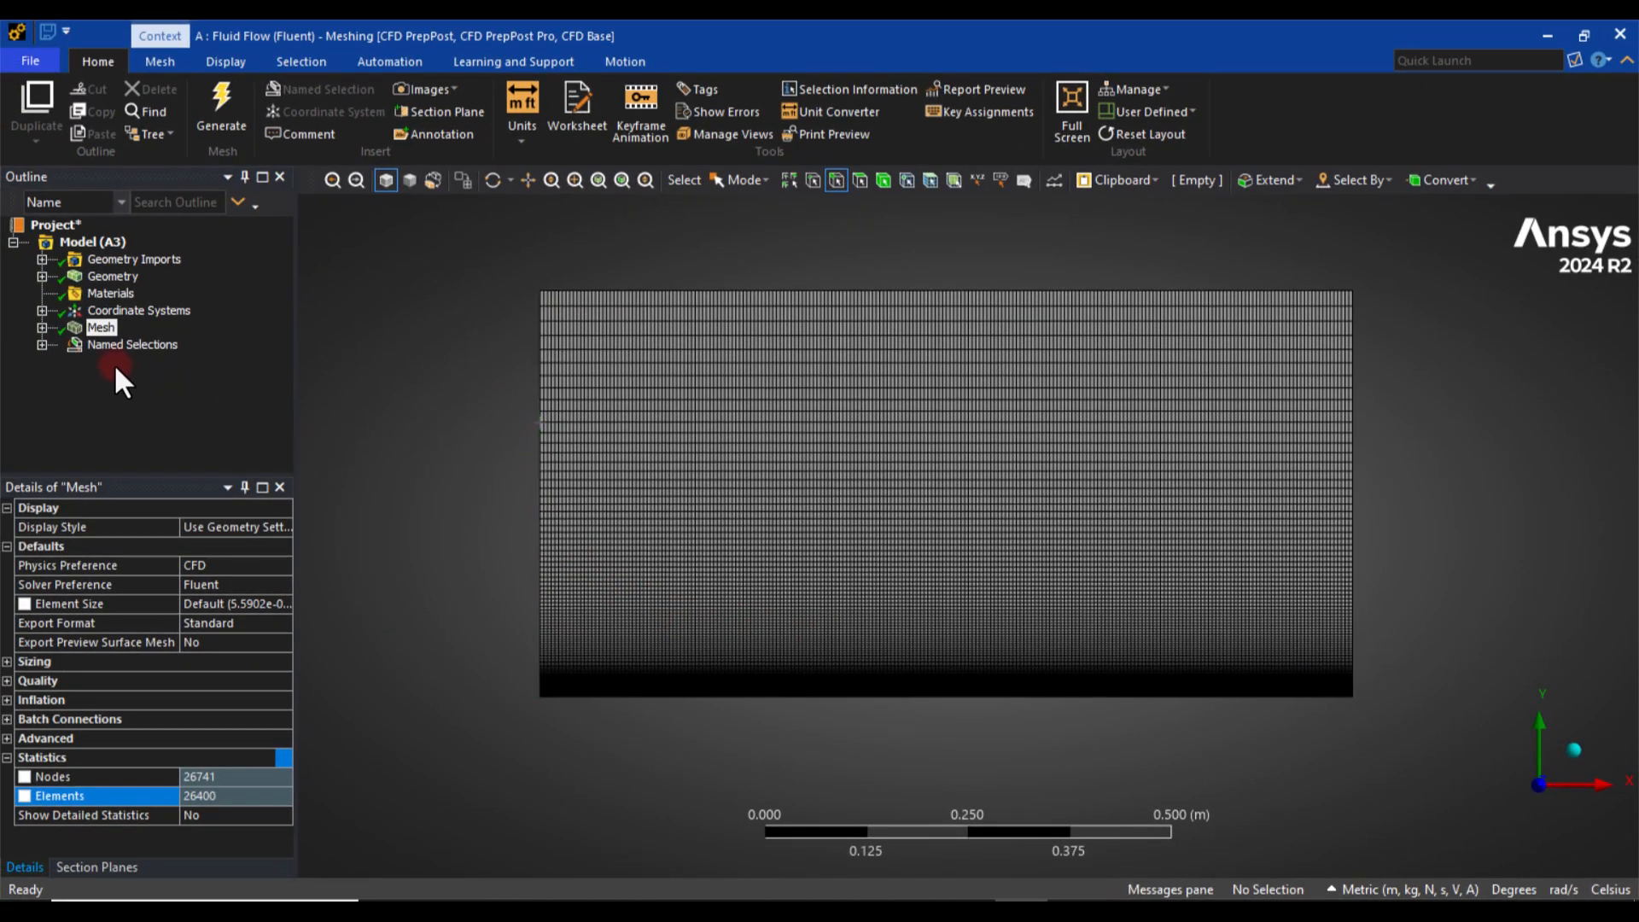
left_click(135, 345)
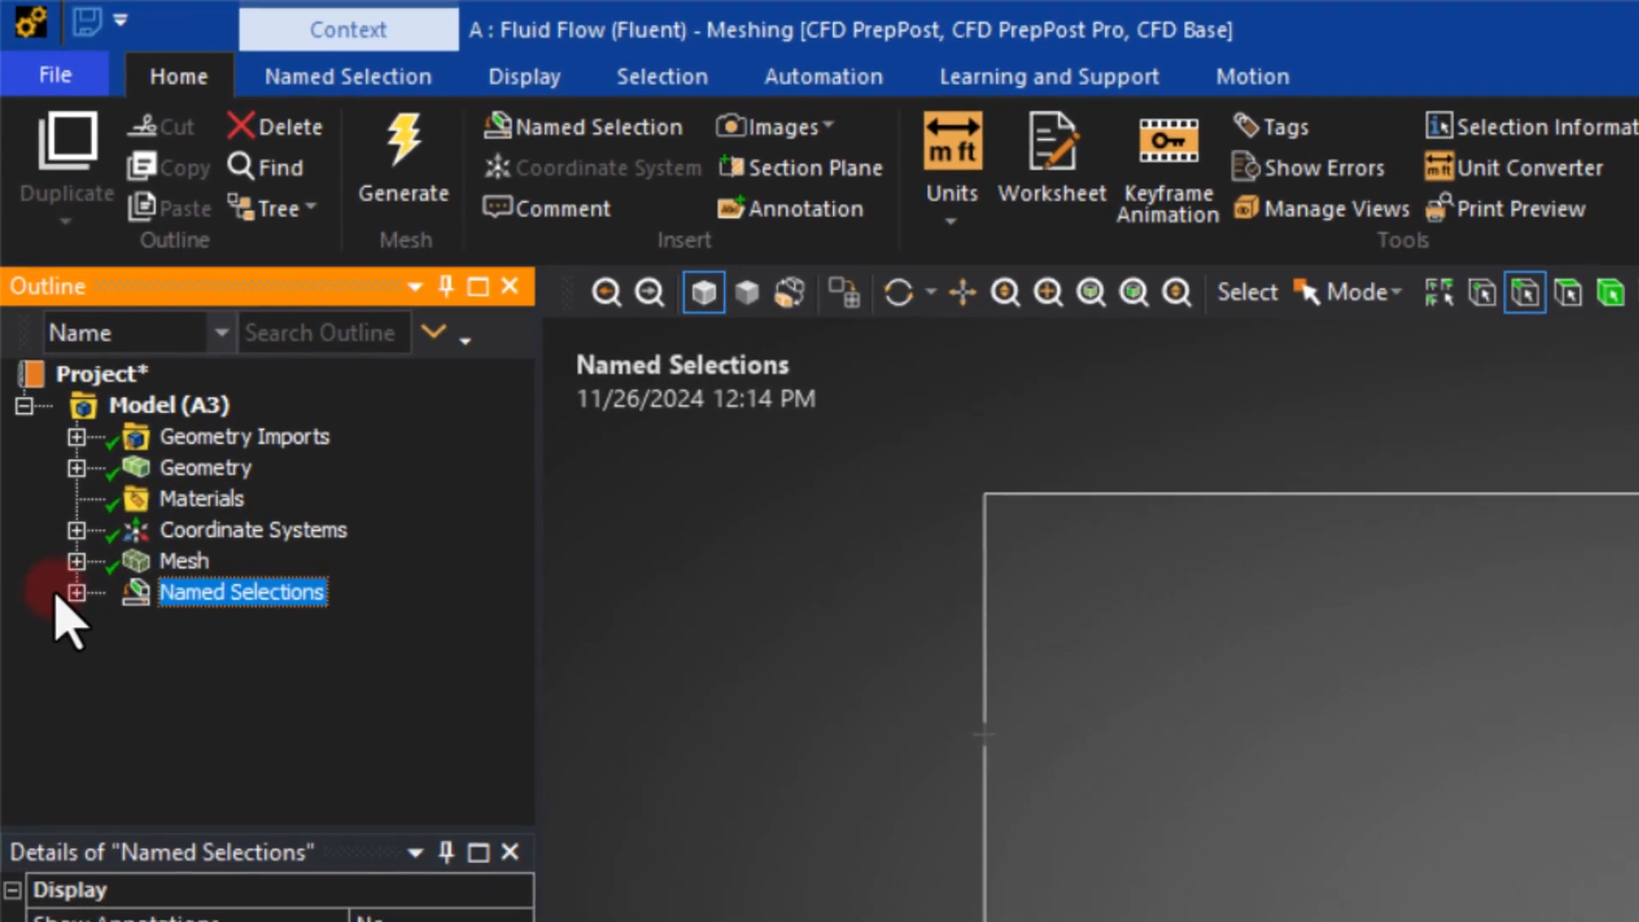
left_click(76, 591)
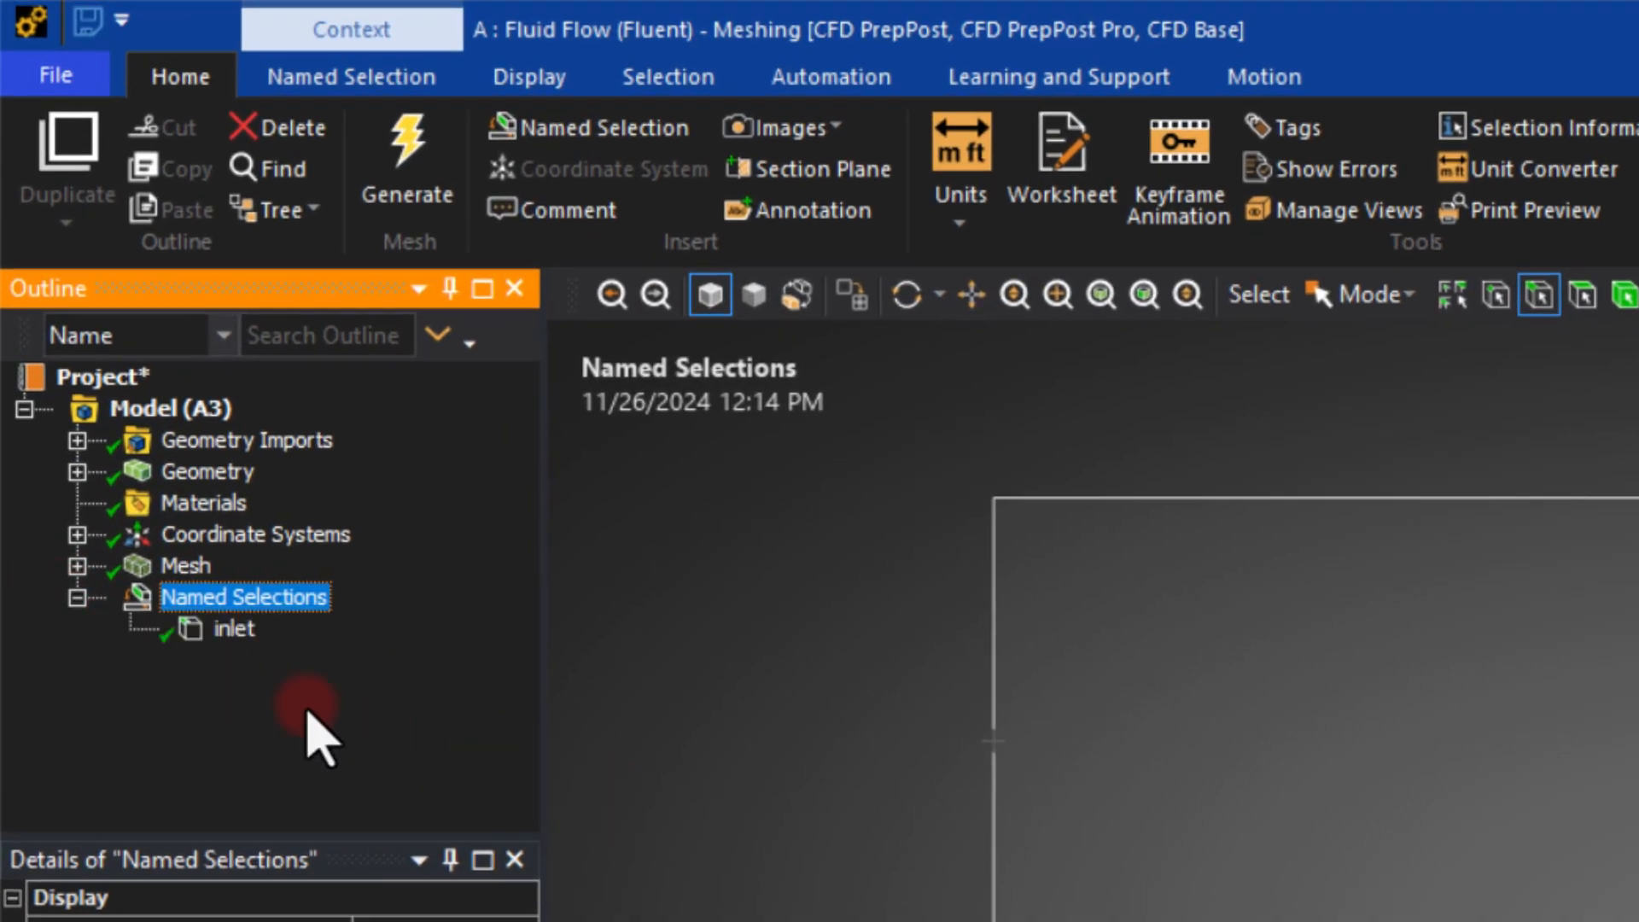
left_click(232, 629)
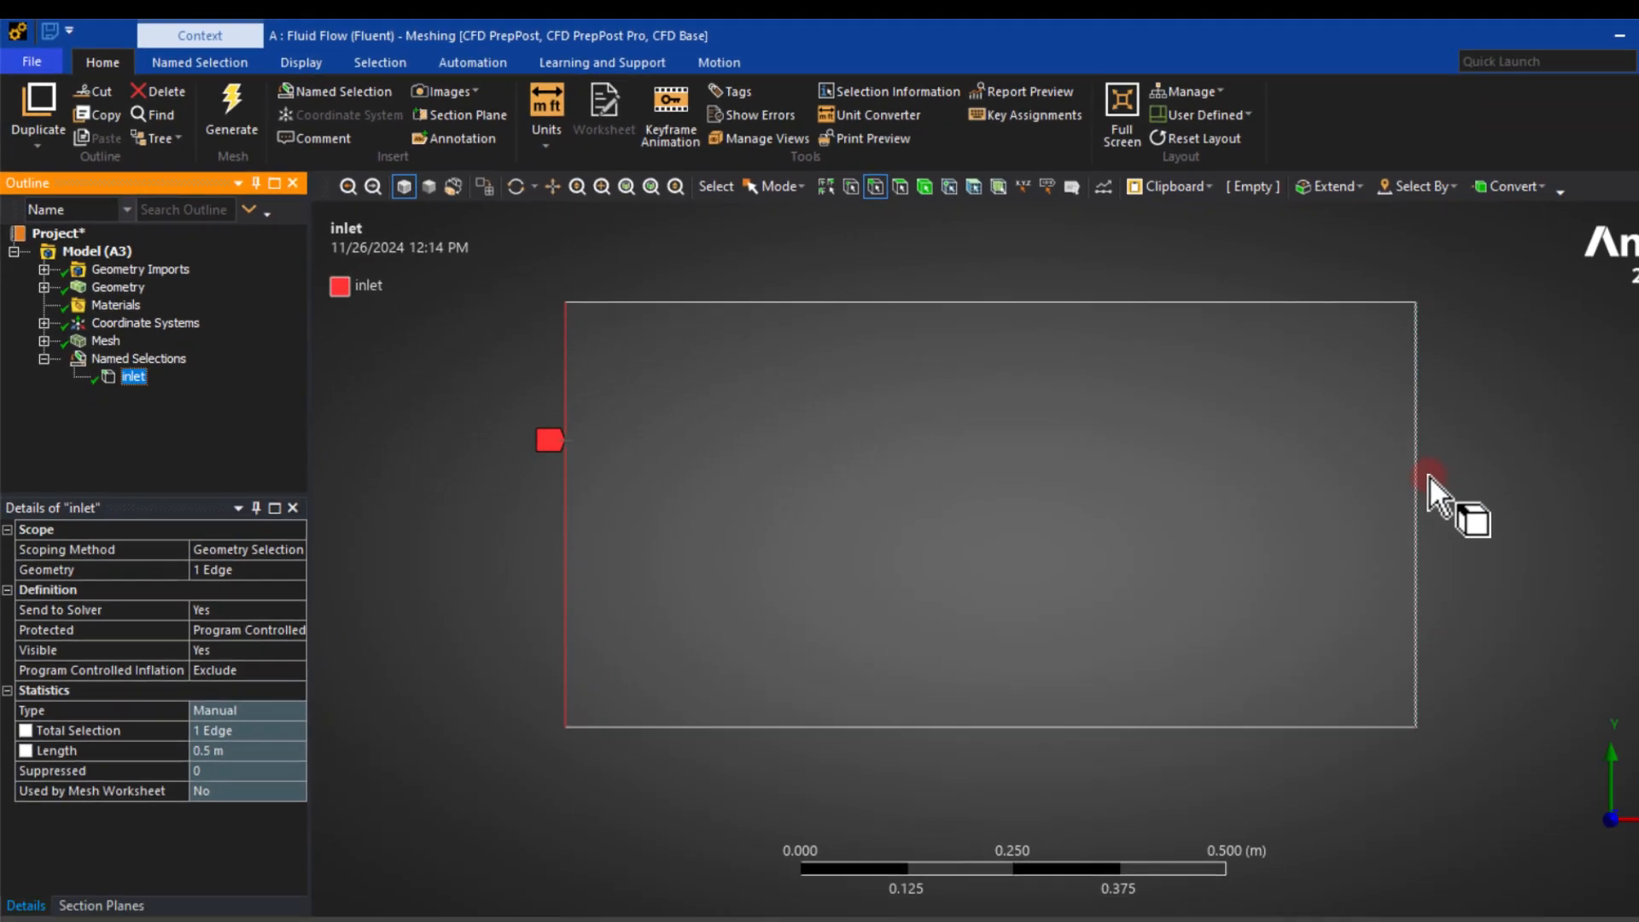
Create a named selection "outlet" from the rectangle's right vertical edge.
left_click(1351, 474)
right_click(1356, 556)
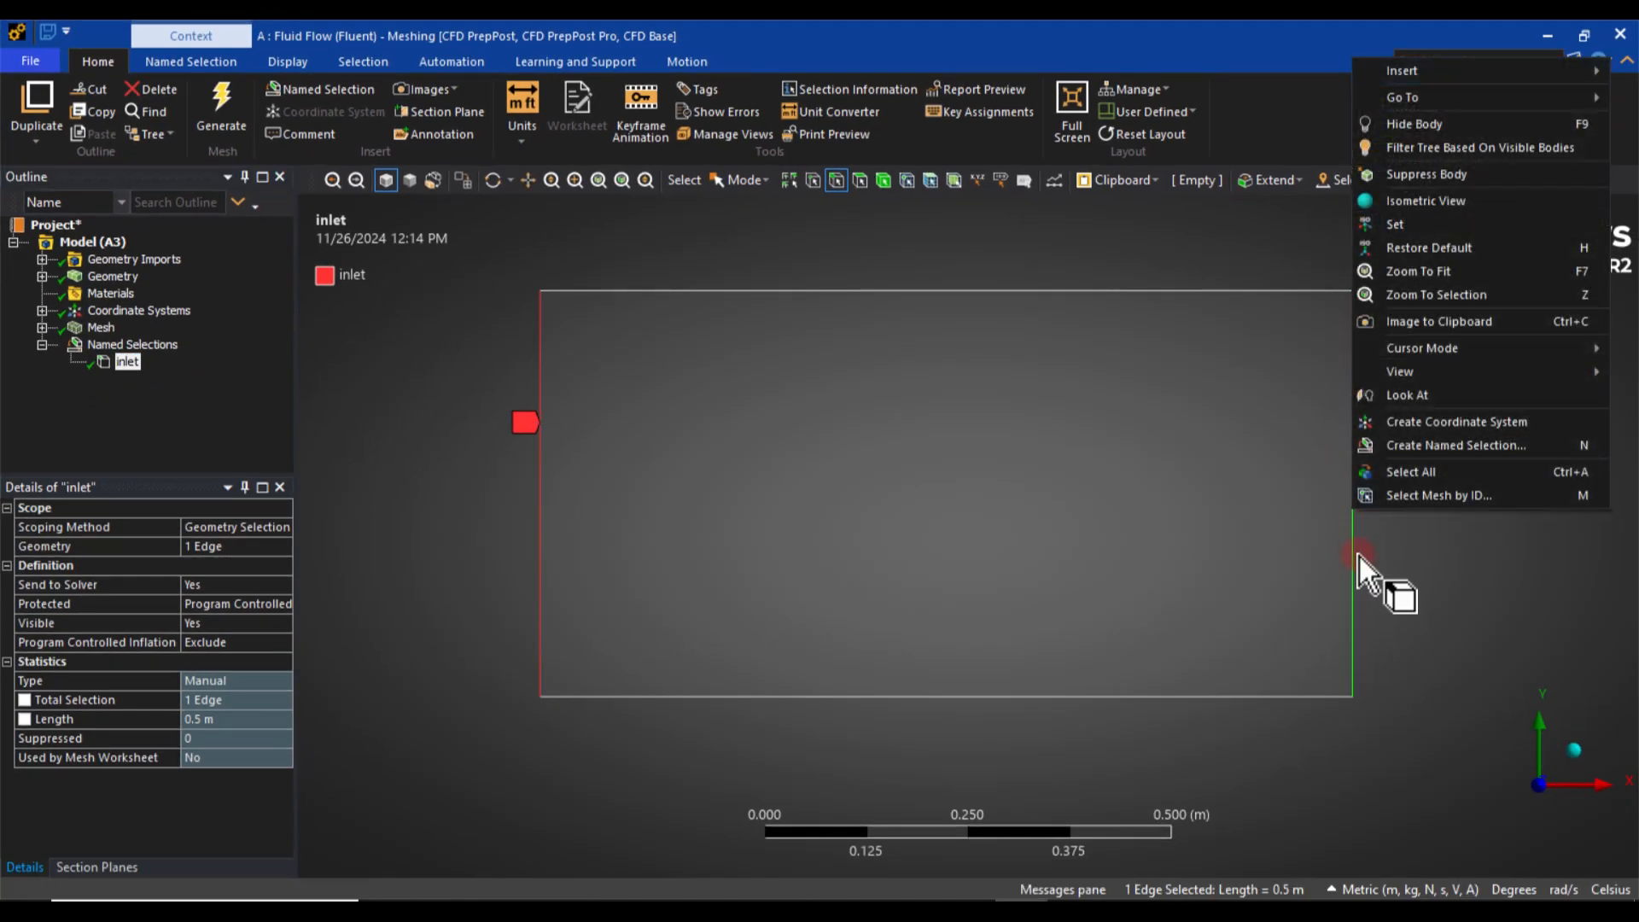
left_click(1417, 446)
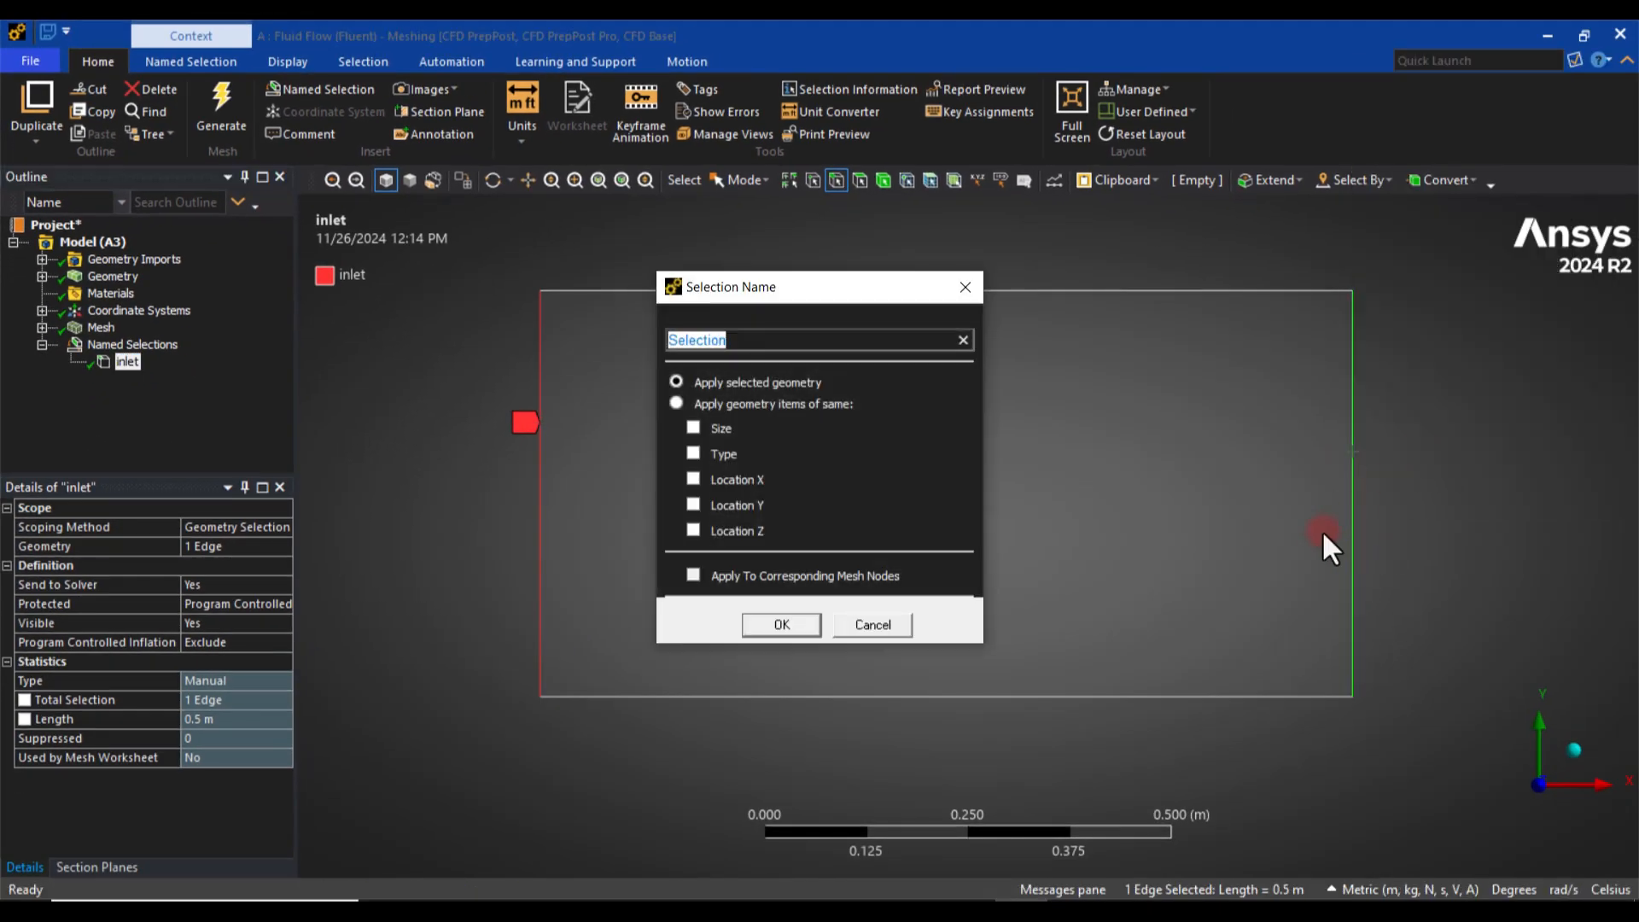
type("outlet")
left_click(777, 625)
Create a named selection "wall" from the rectangle's bottom horizontal edge.
left_click(824, 697)
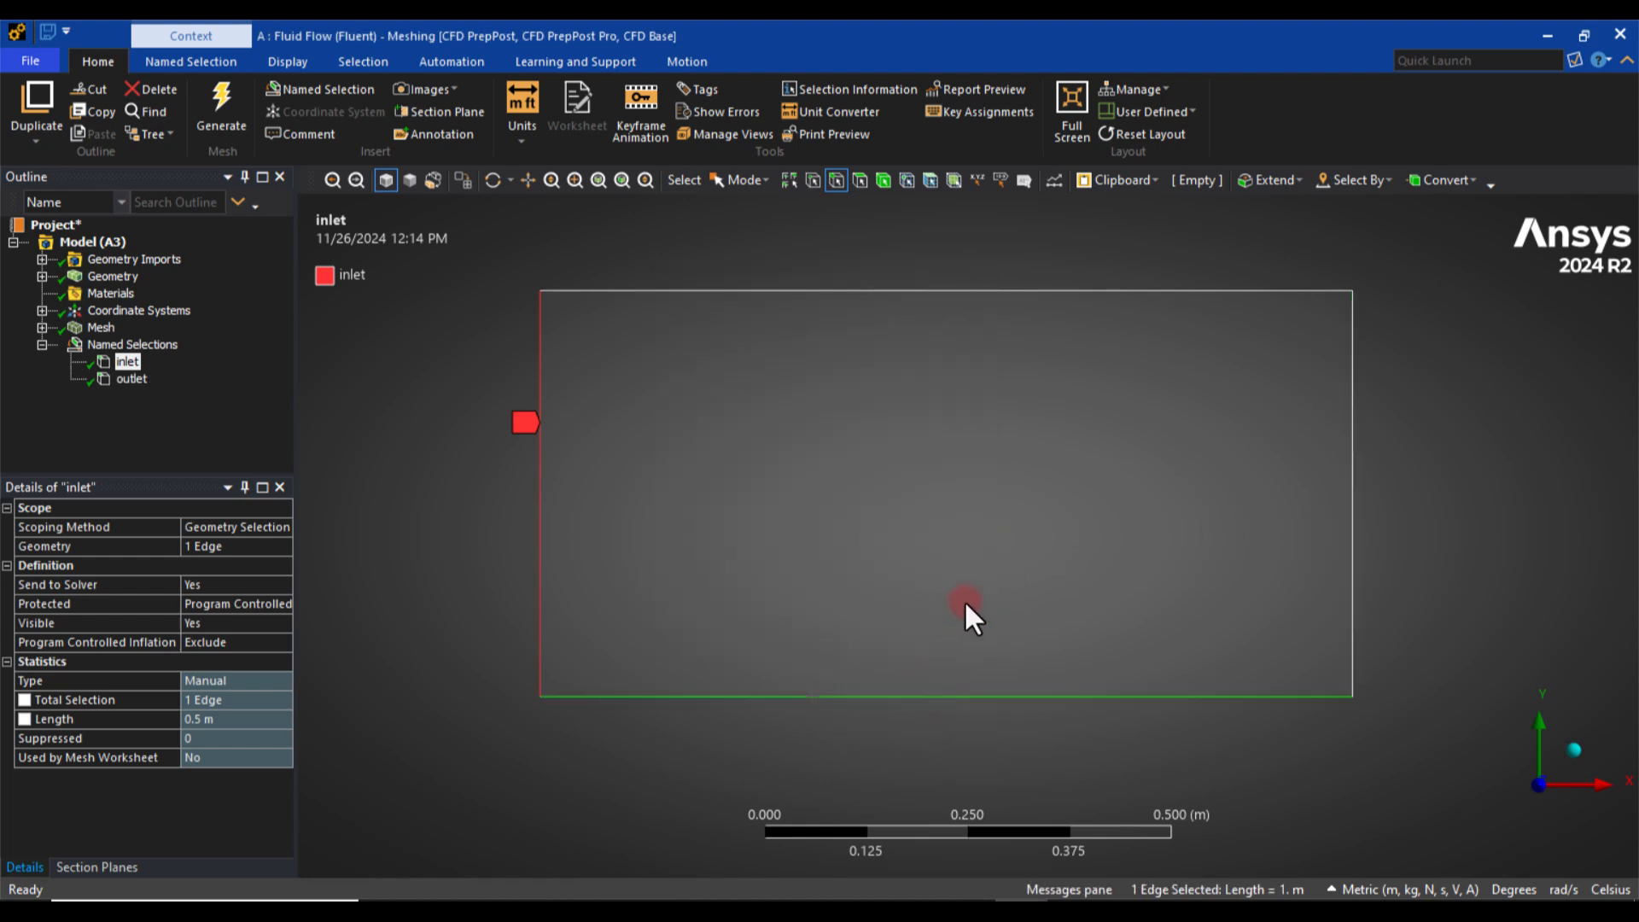
type("nwall")
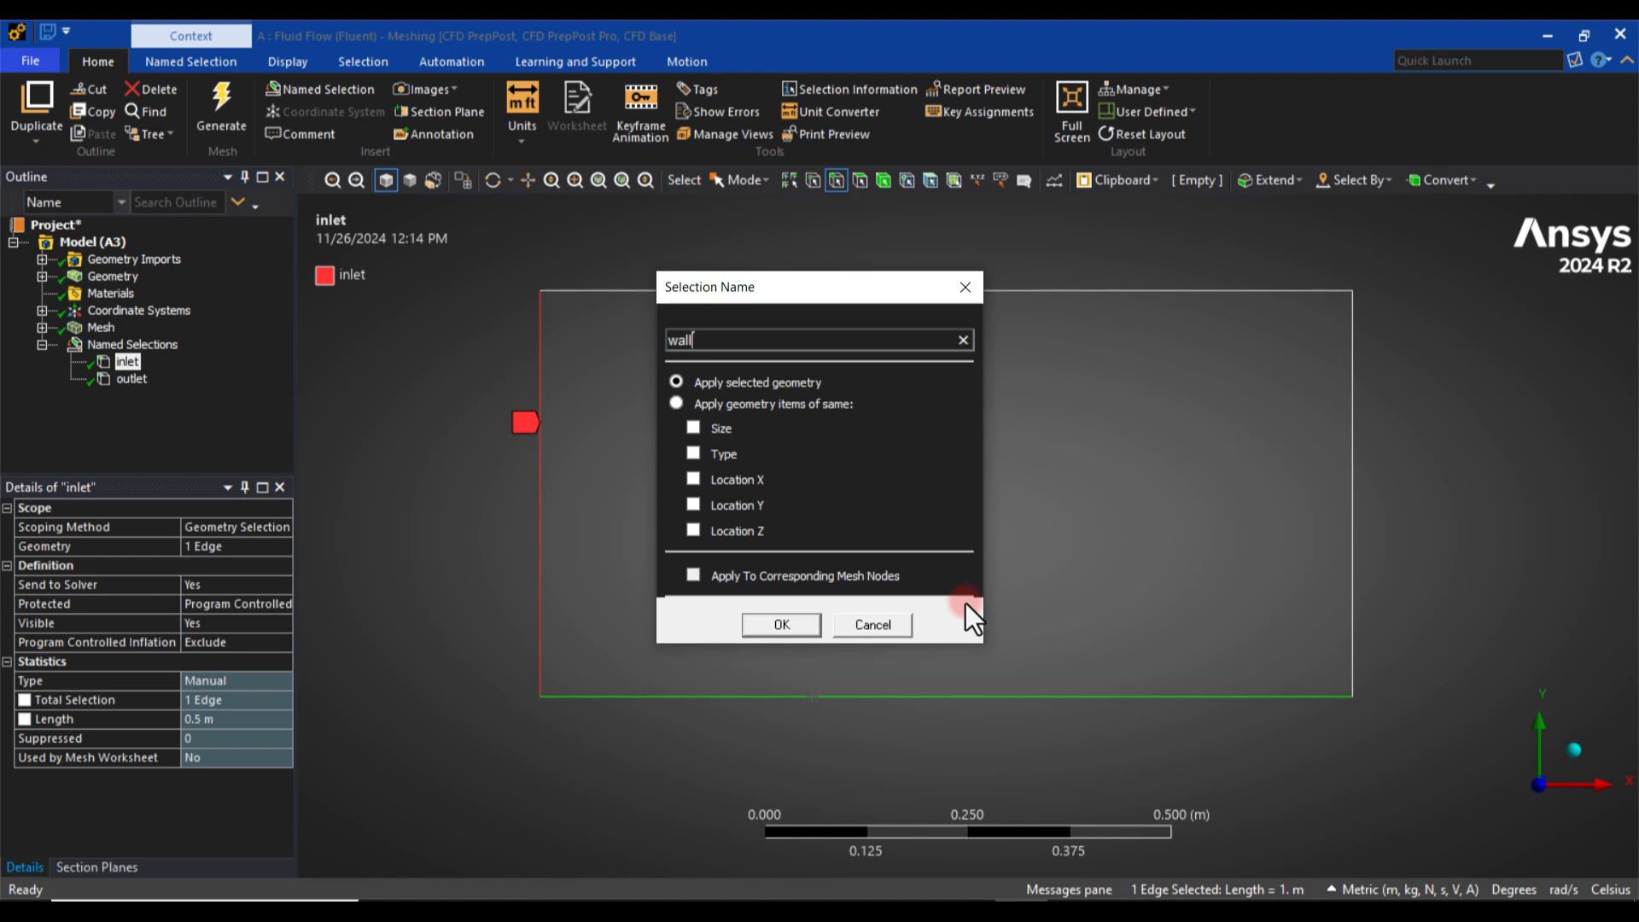
left_click(811, 625)
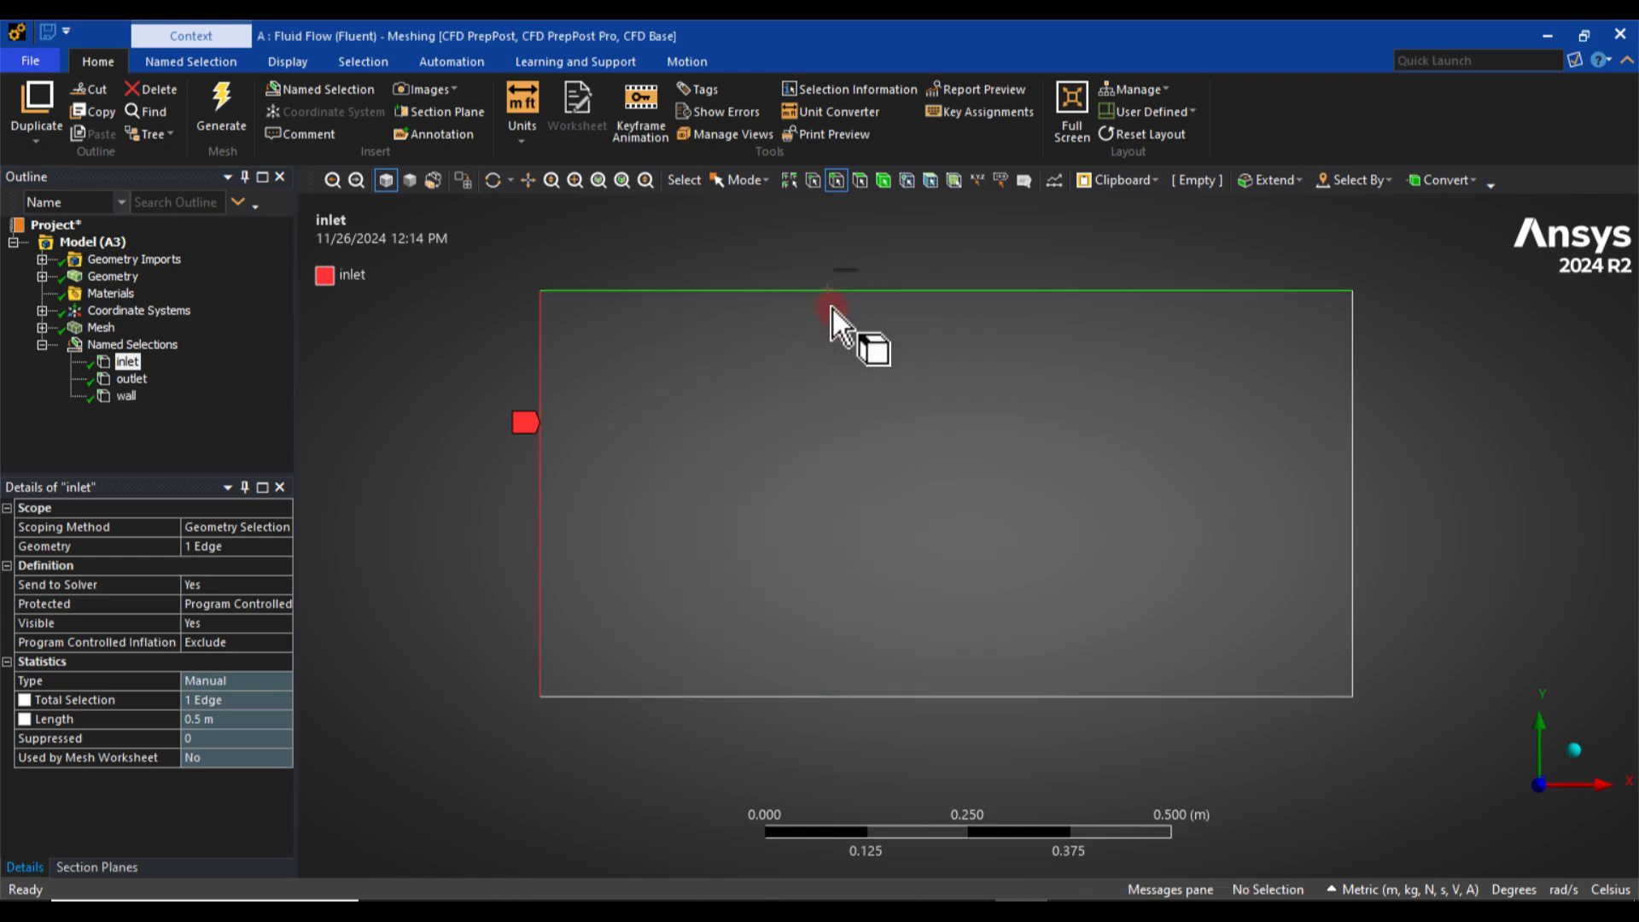
Create a named selection "symmetry" from the rectangle's top horizontal edge and collapse the Named Selections group.
left_click(831, 306)
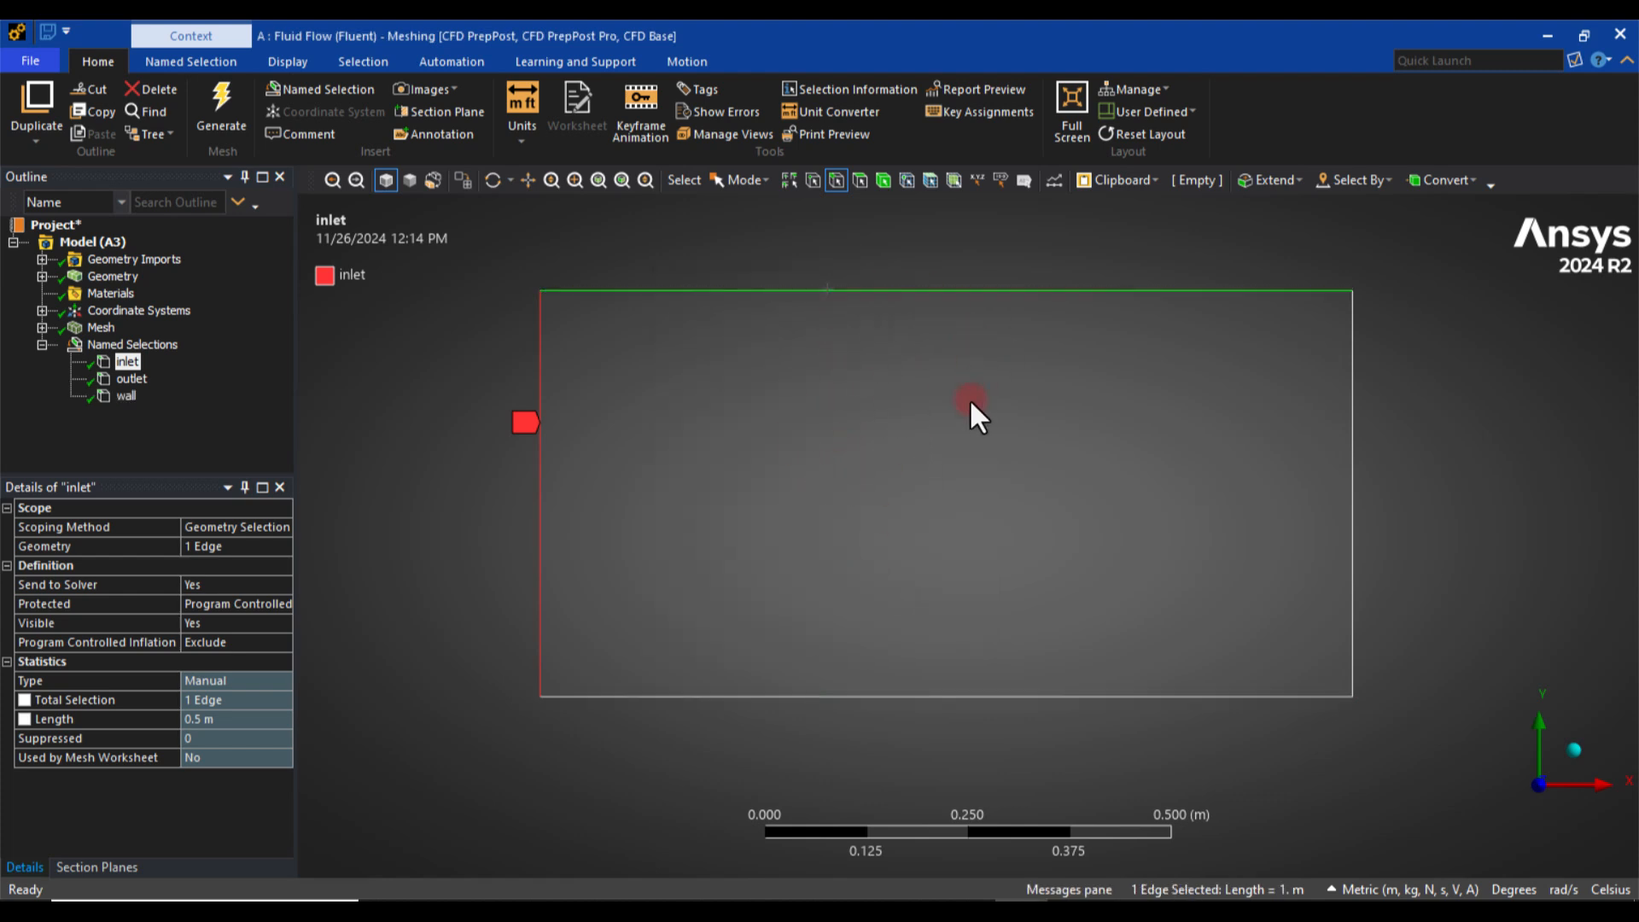
key("n")
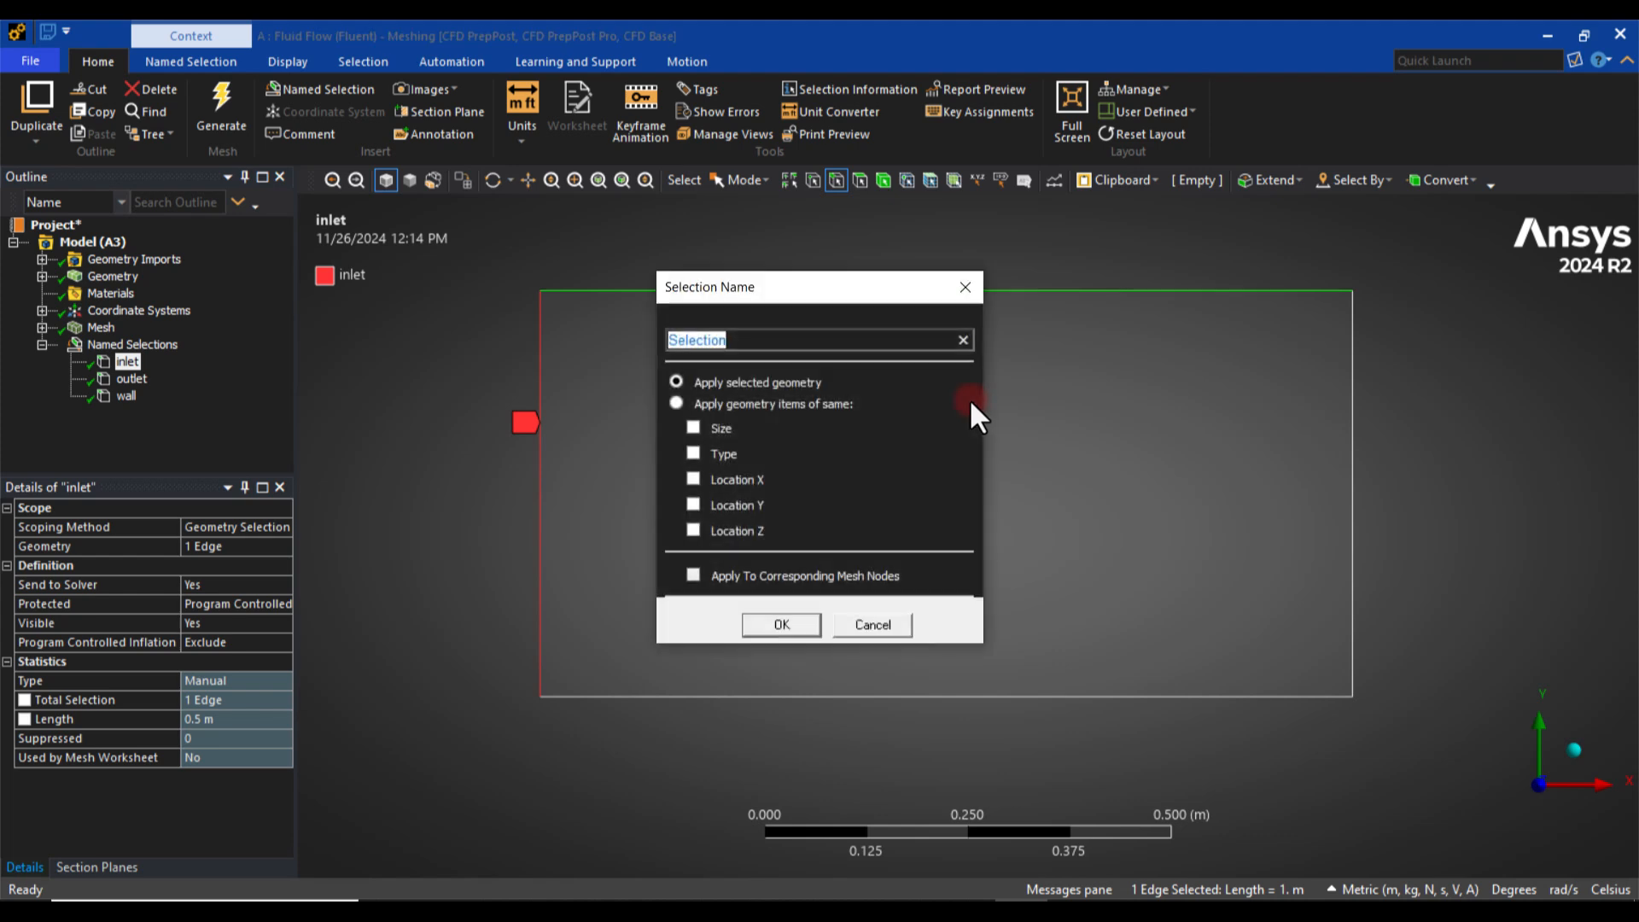
type("symmetry")
left_click(782, 625)
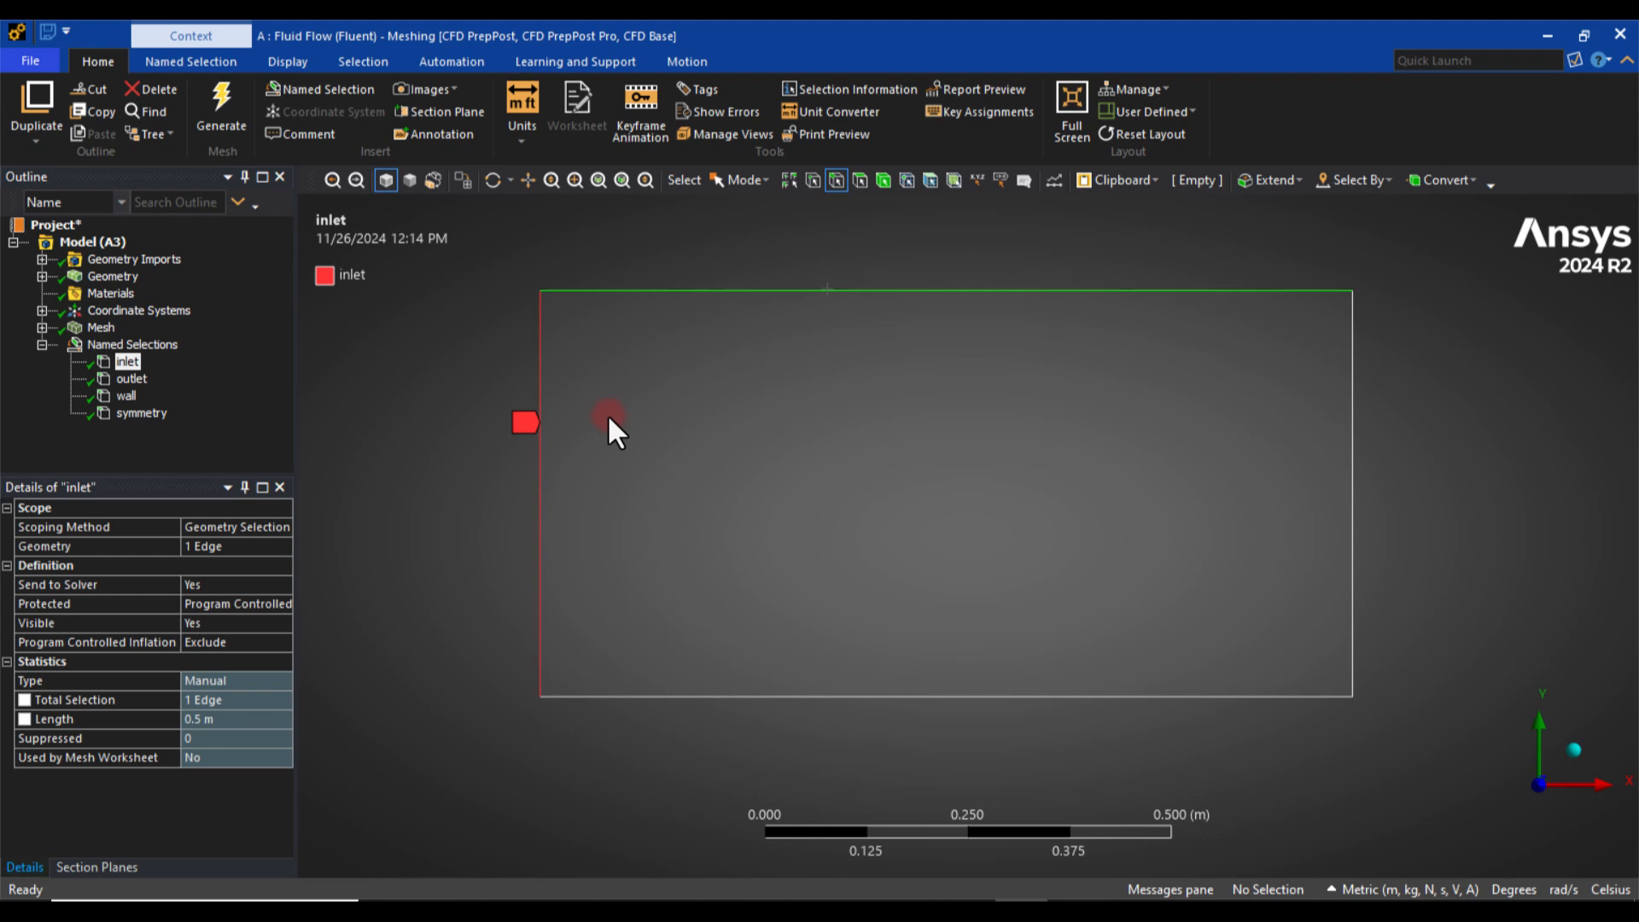
left_click(130, 345)
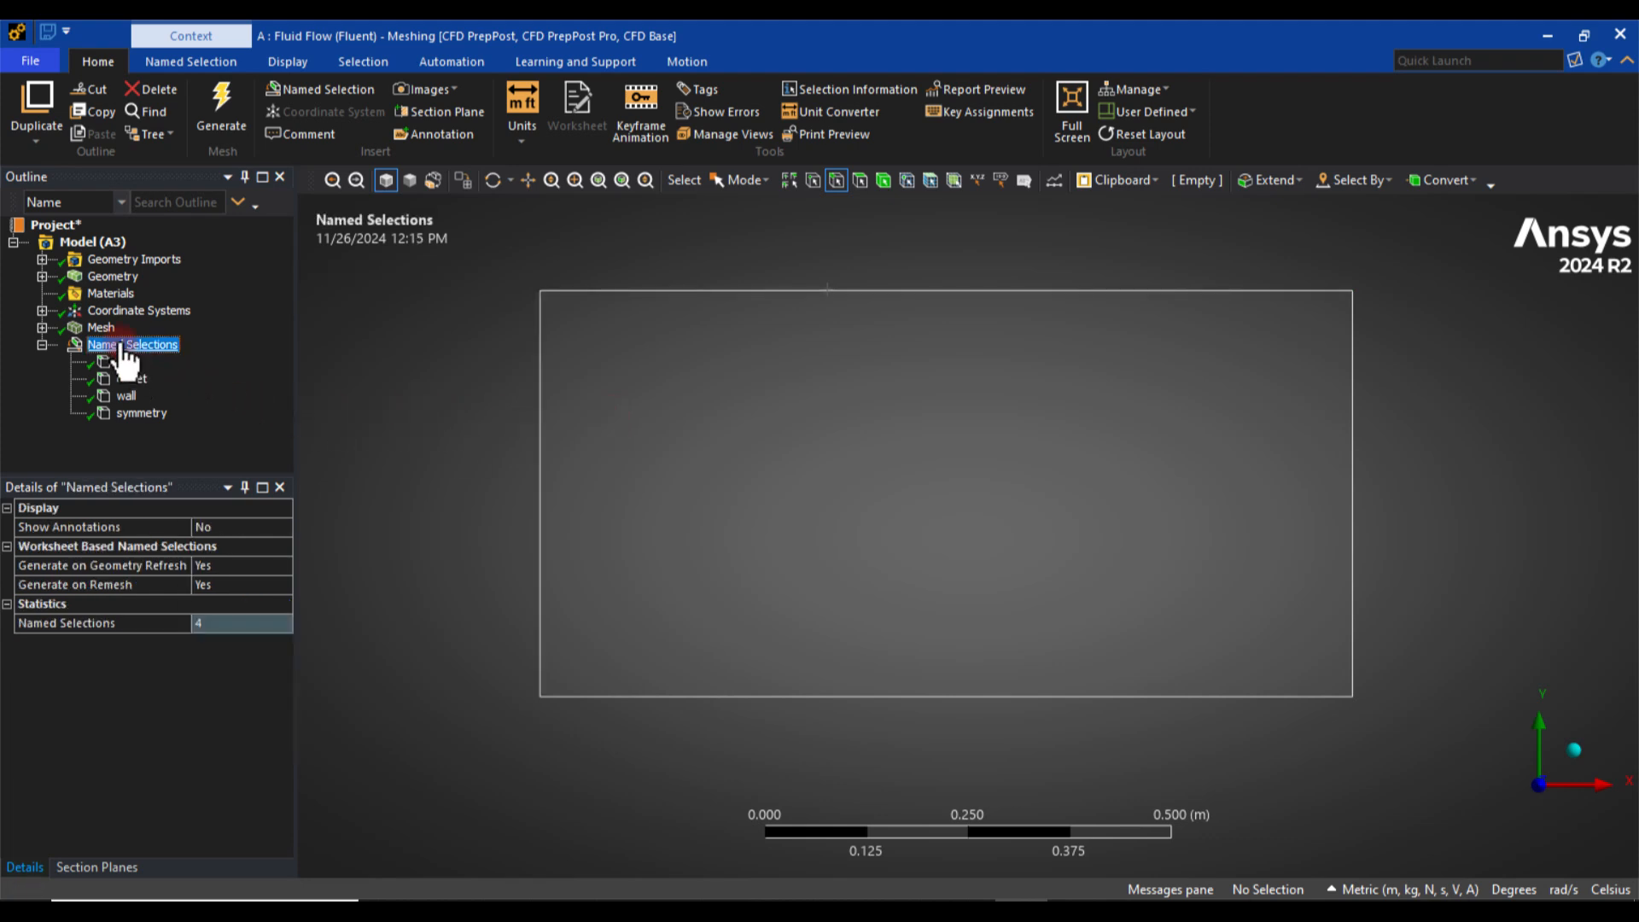
left_click(41, 345)
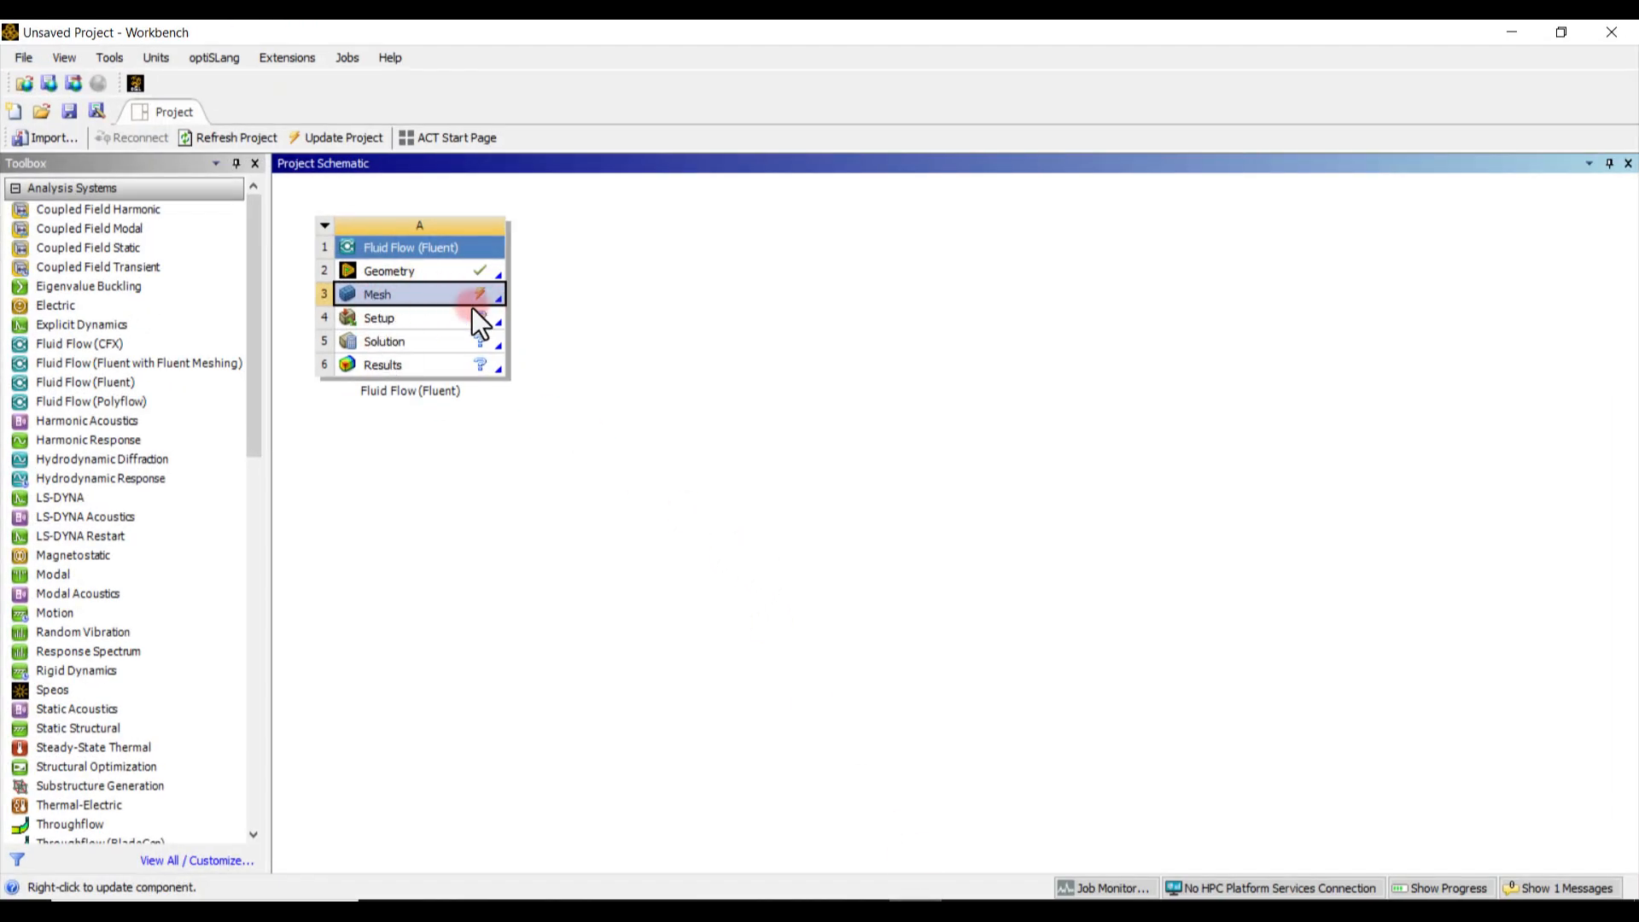
Switch to Workbench, update the Mesh component of the Fluid Flow (Fluent) system and open its Setup.
right_click(393, 295)
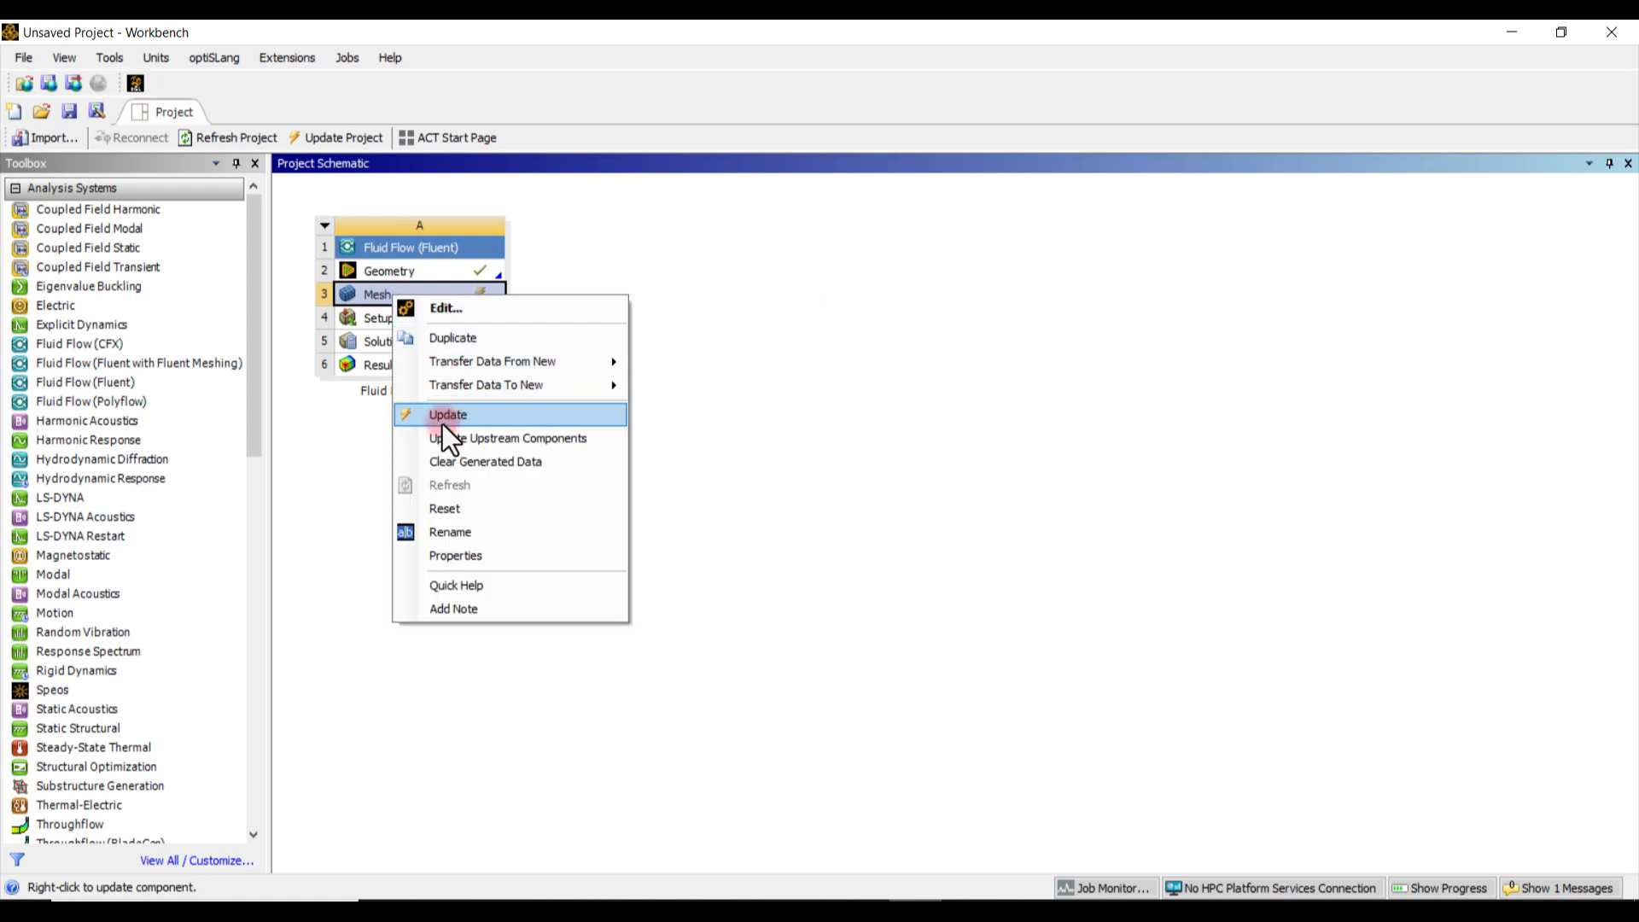
left_click(442, 419)
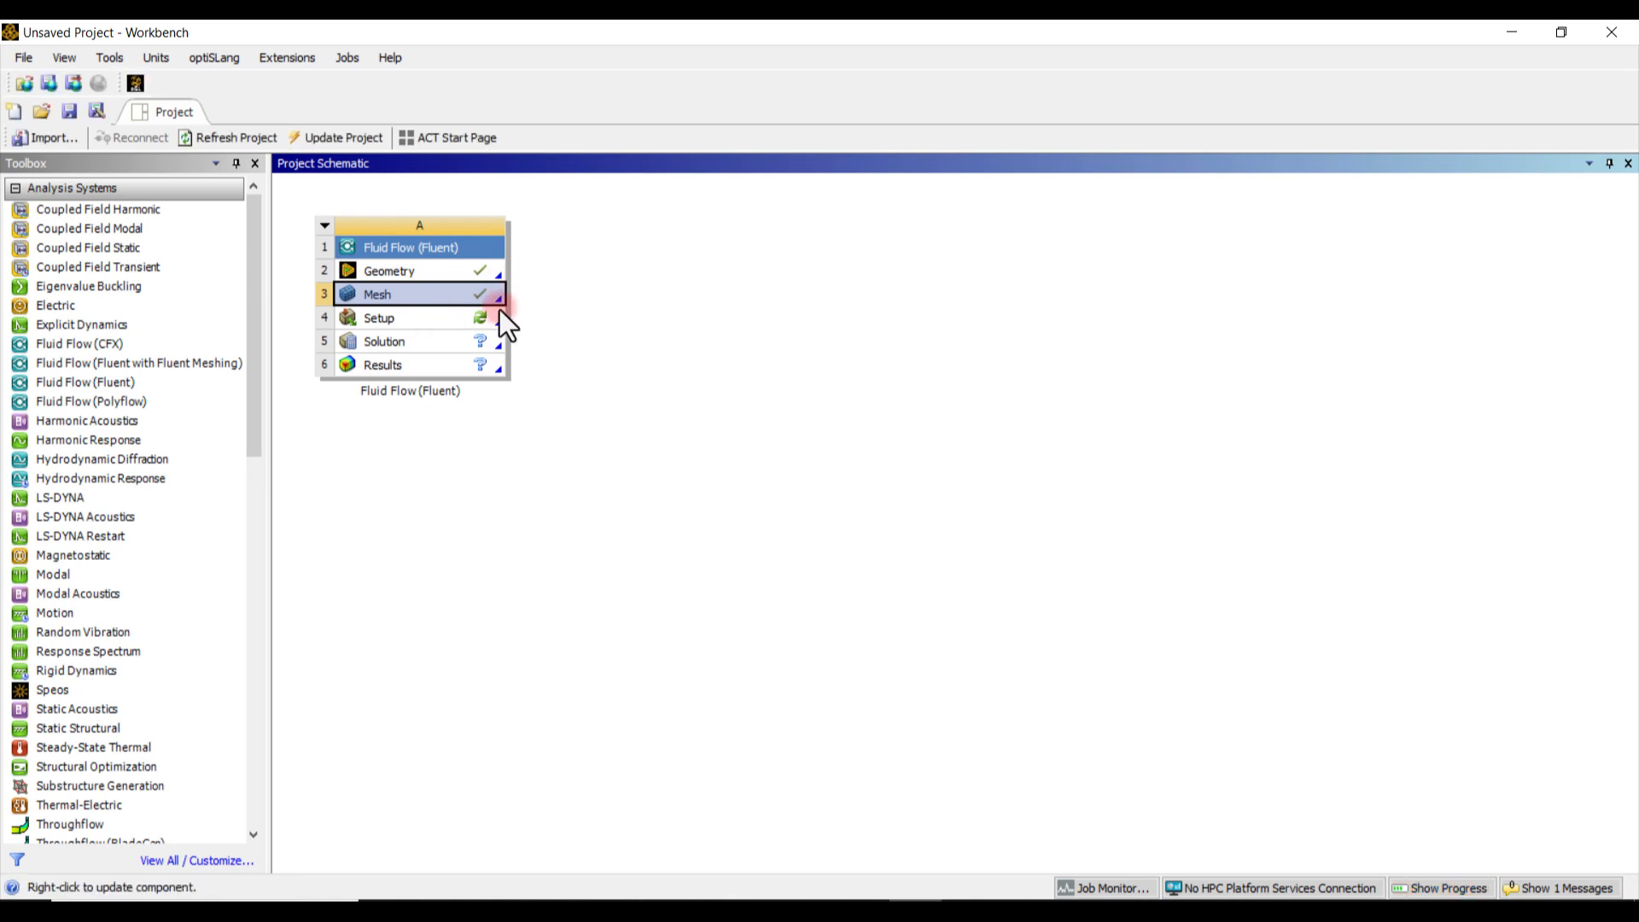
double_click(421, 319)
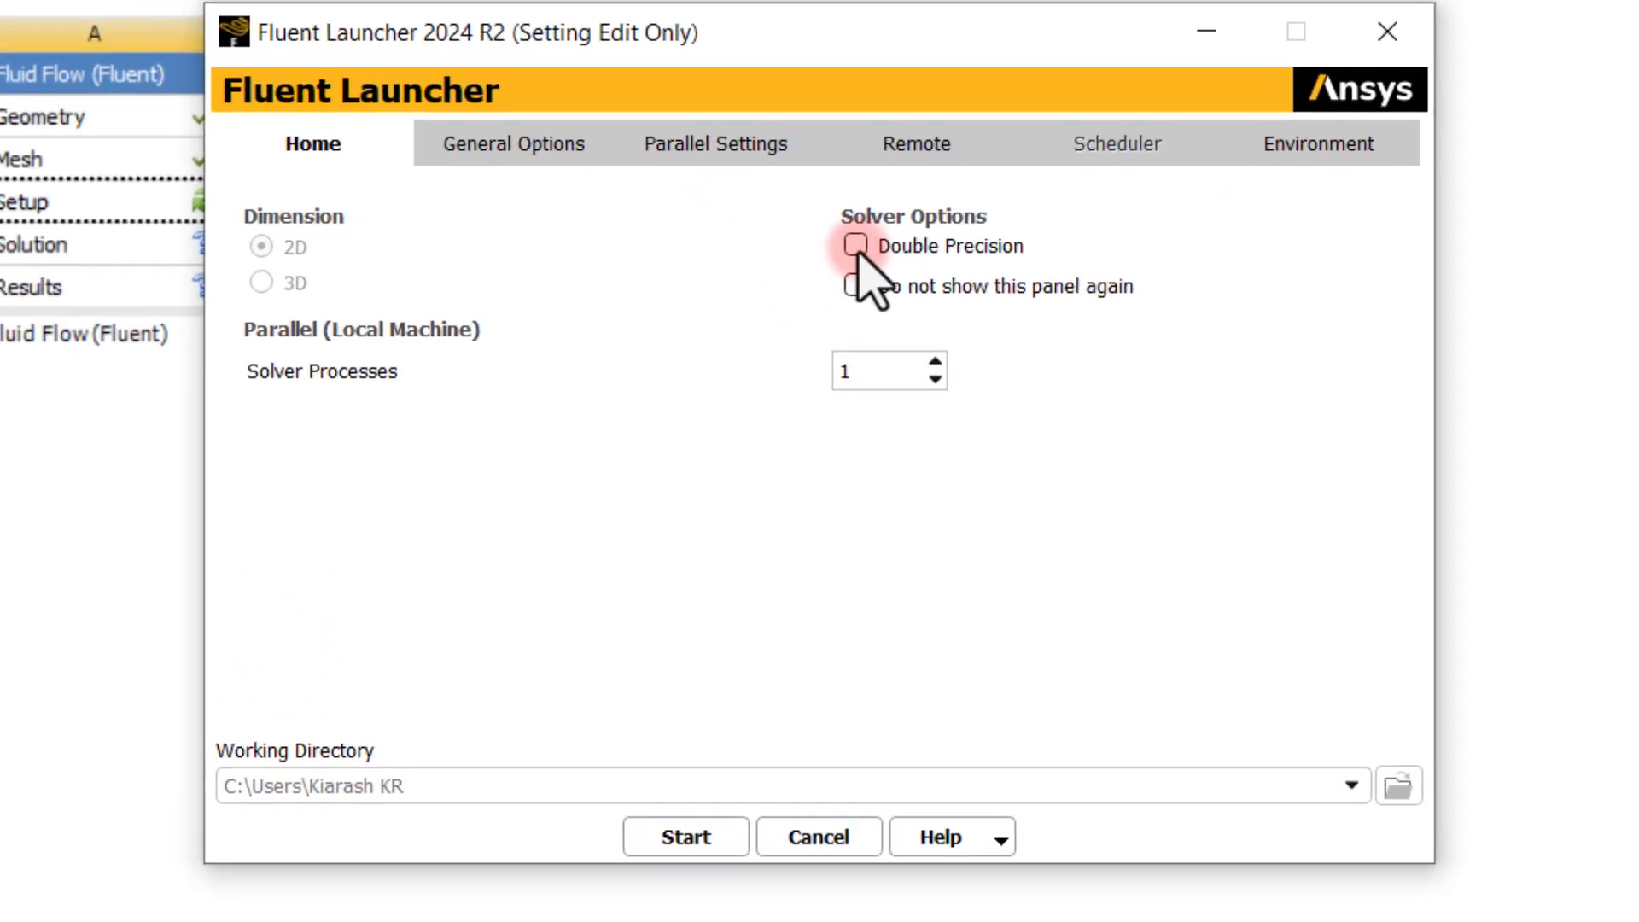
Start Fluent with double precision enabled and 4 solver processes.
left_click(857, 245)
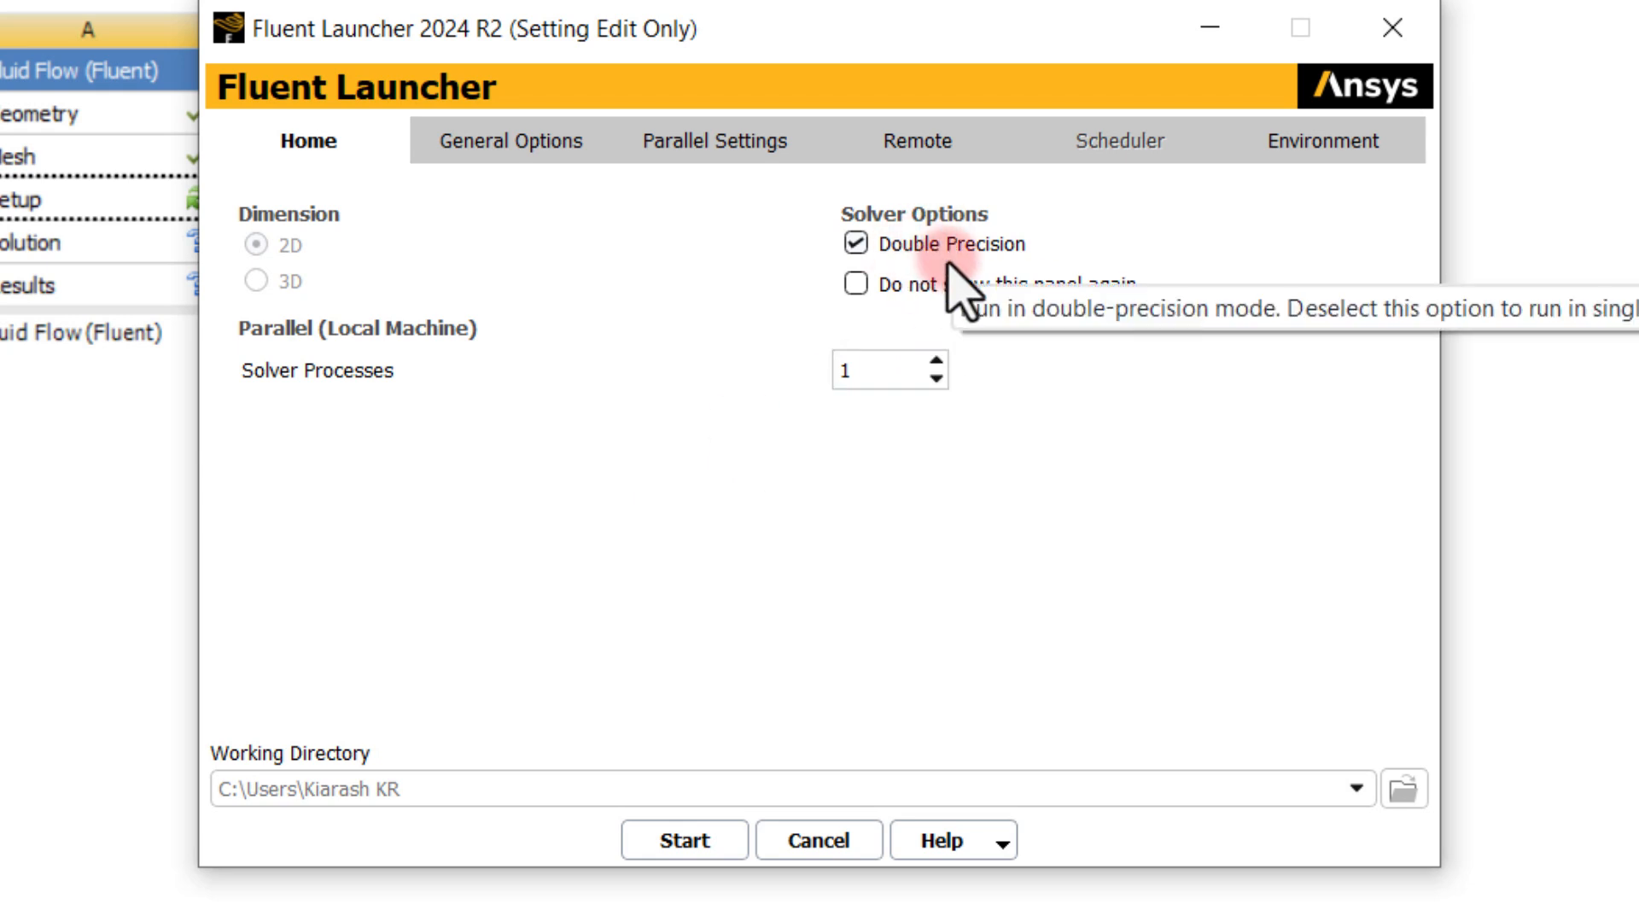
left_click(879, 371)
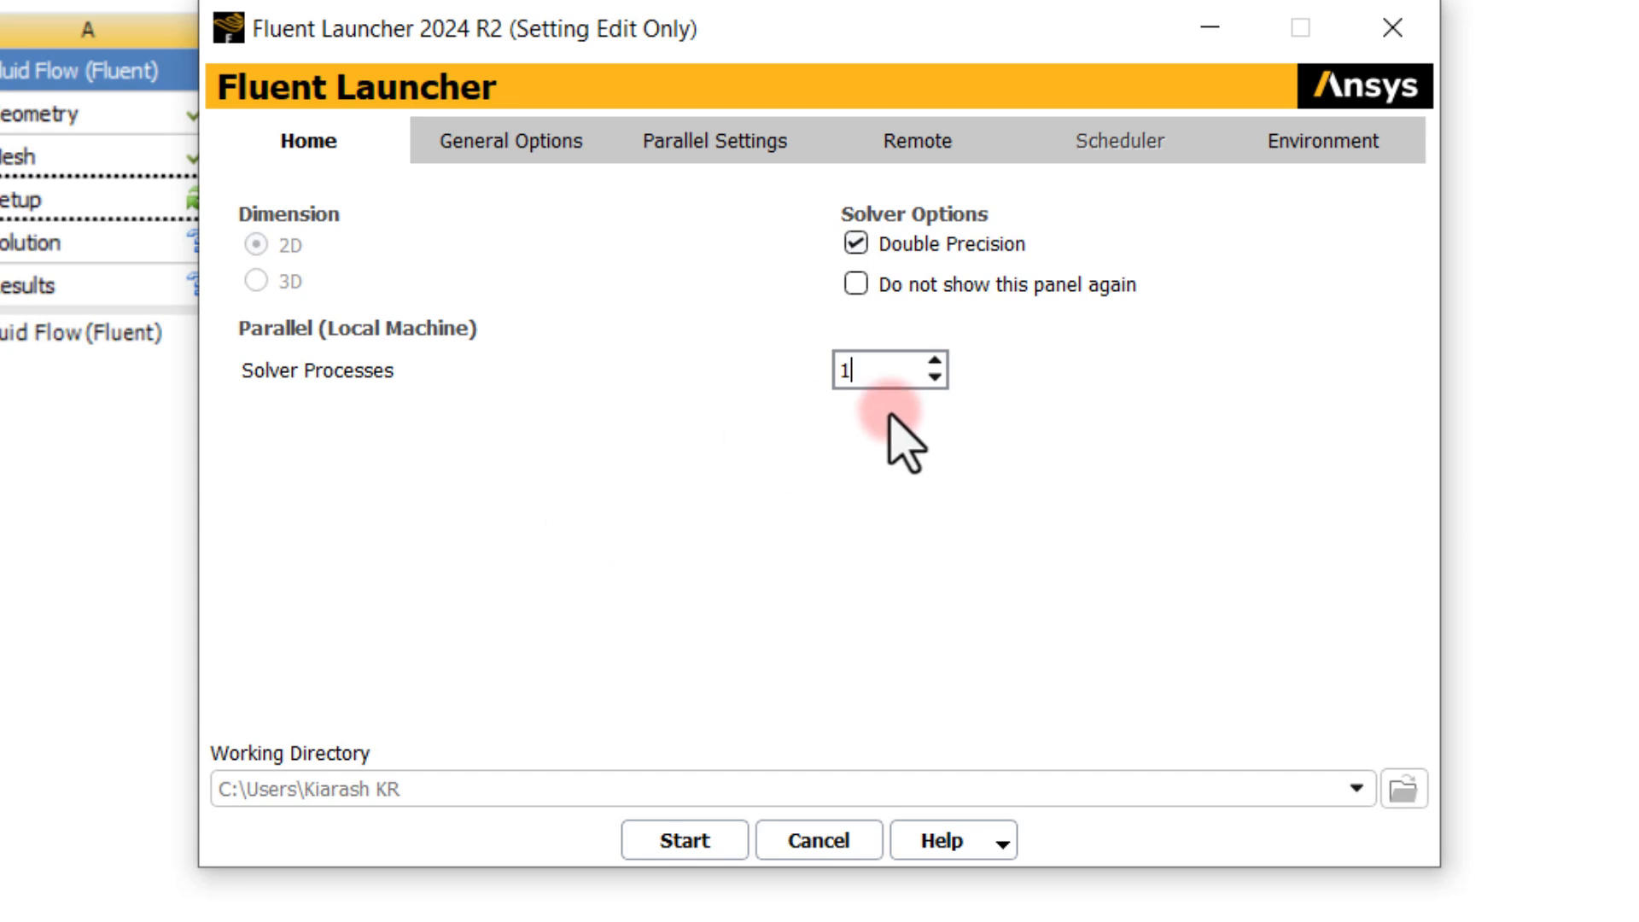
left_click_drag(857, 376, 827, 377)
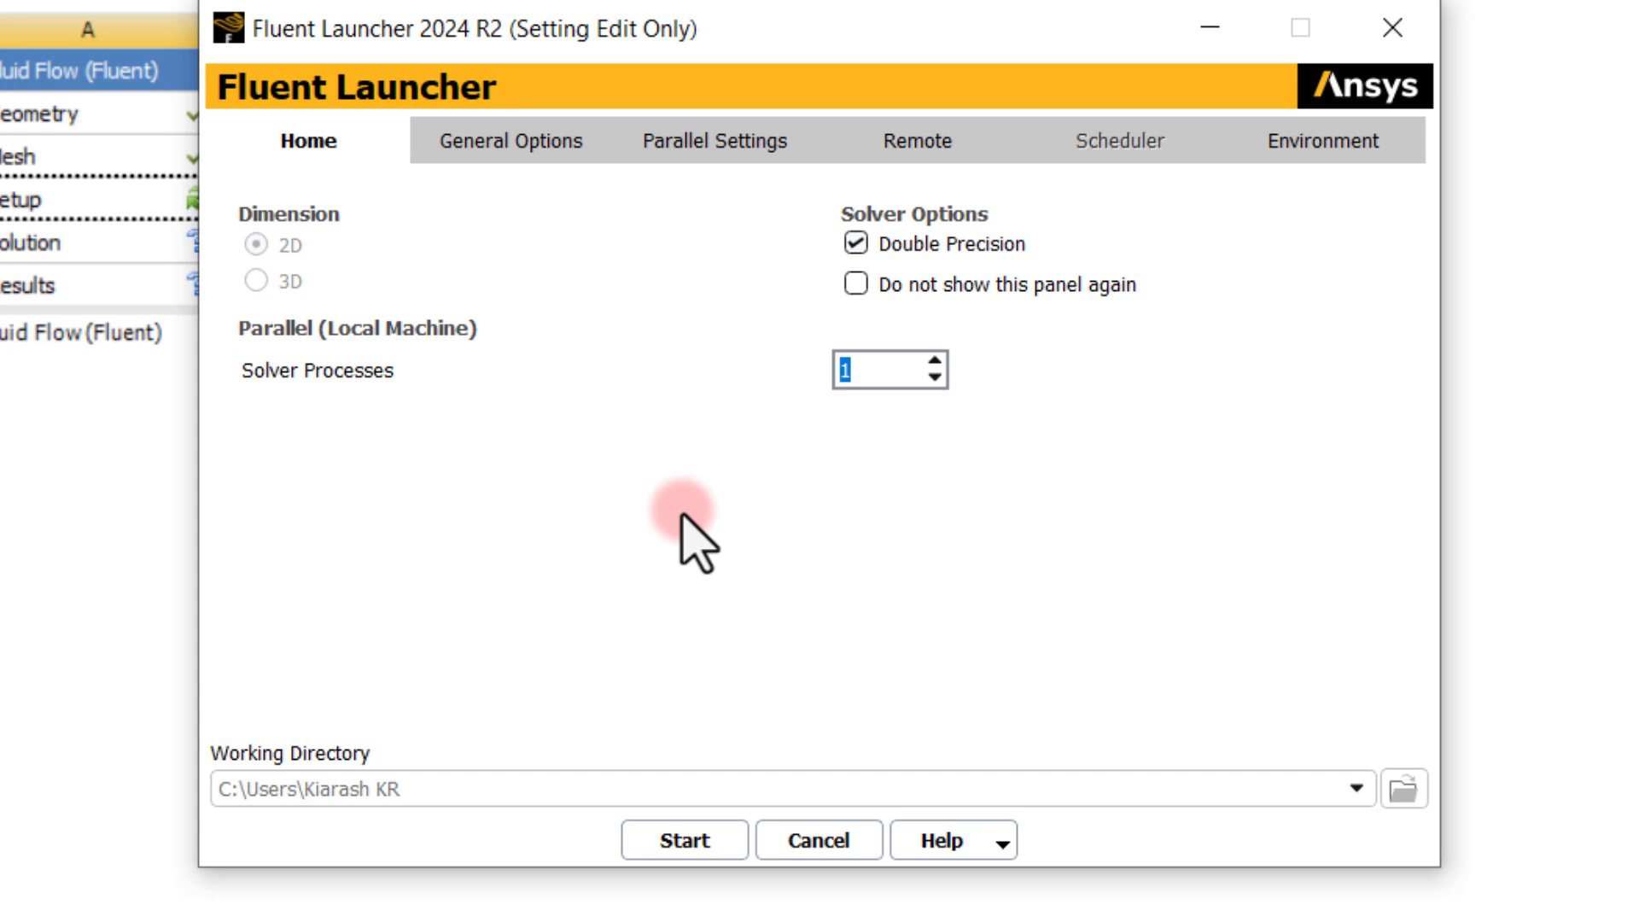
type("4")
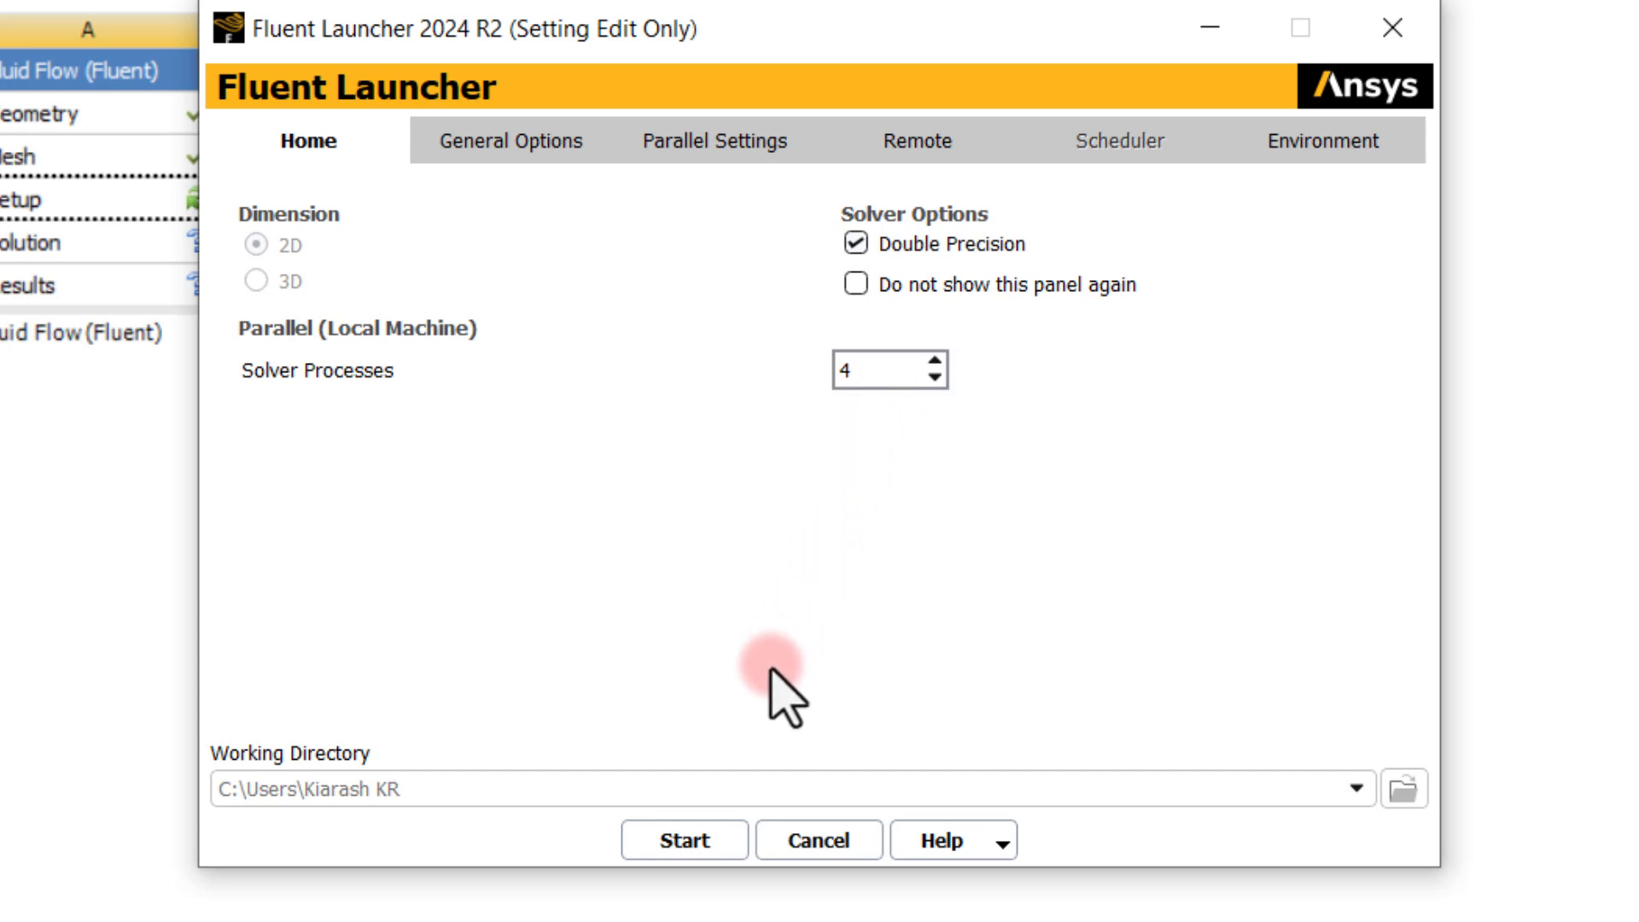
left_click(685, 841)
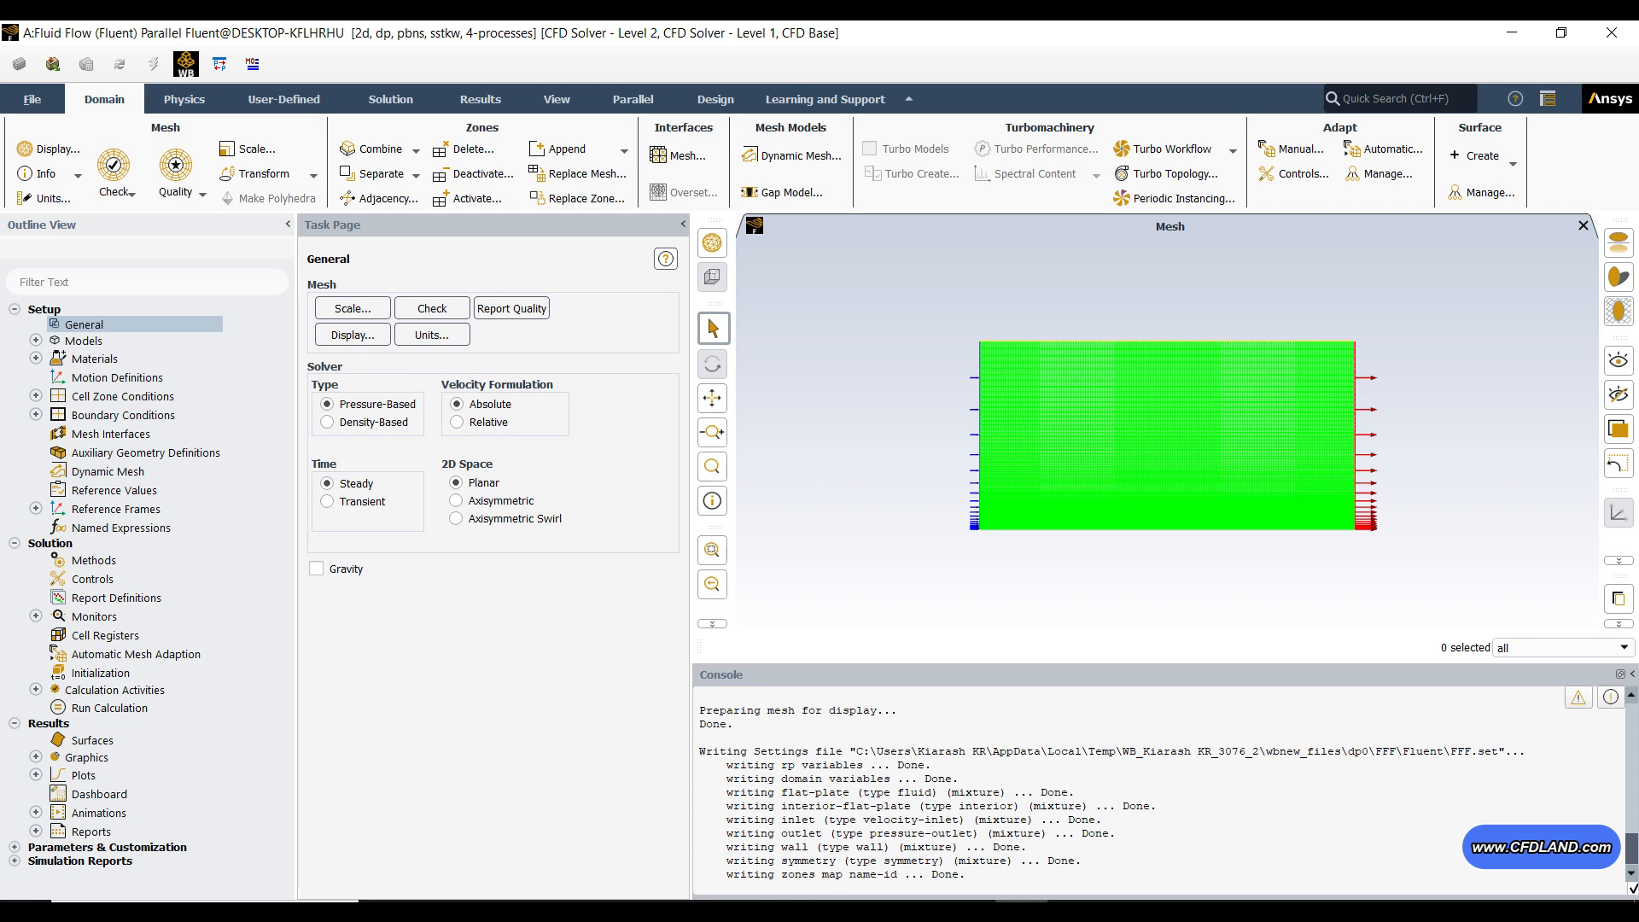
Set the viscous model to k-omega (2 eqn) with the SST variant and accept the model settings.
left_click(757, 910)
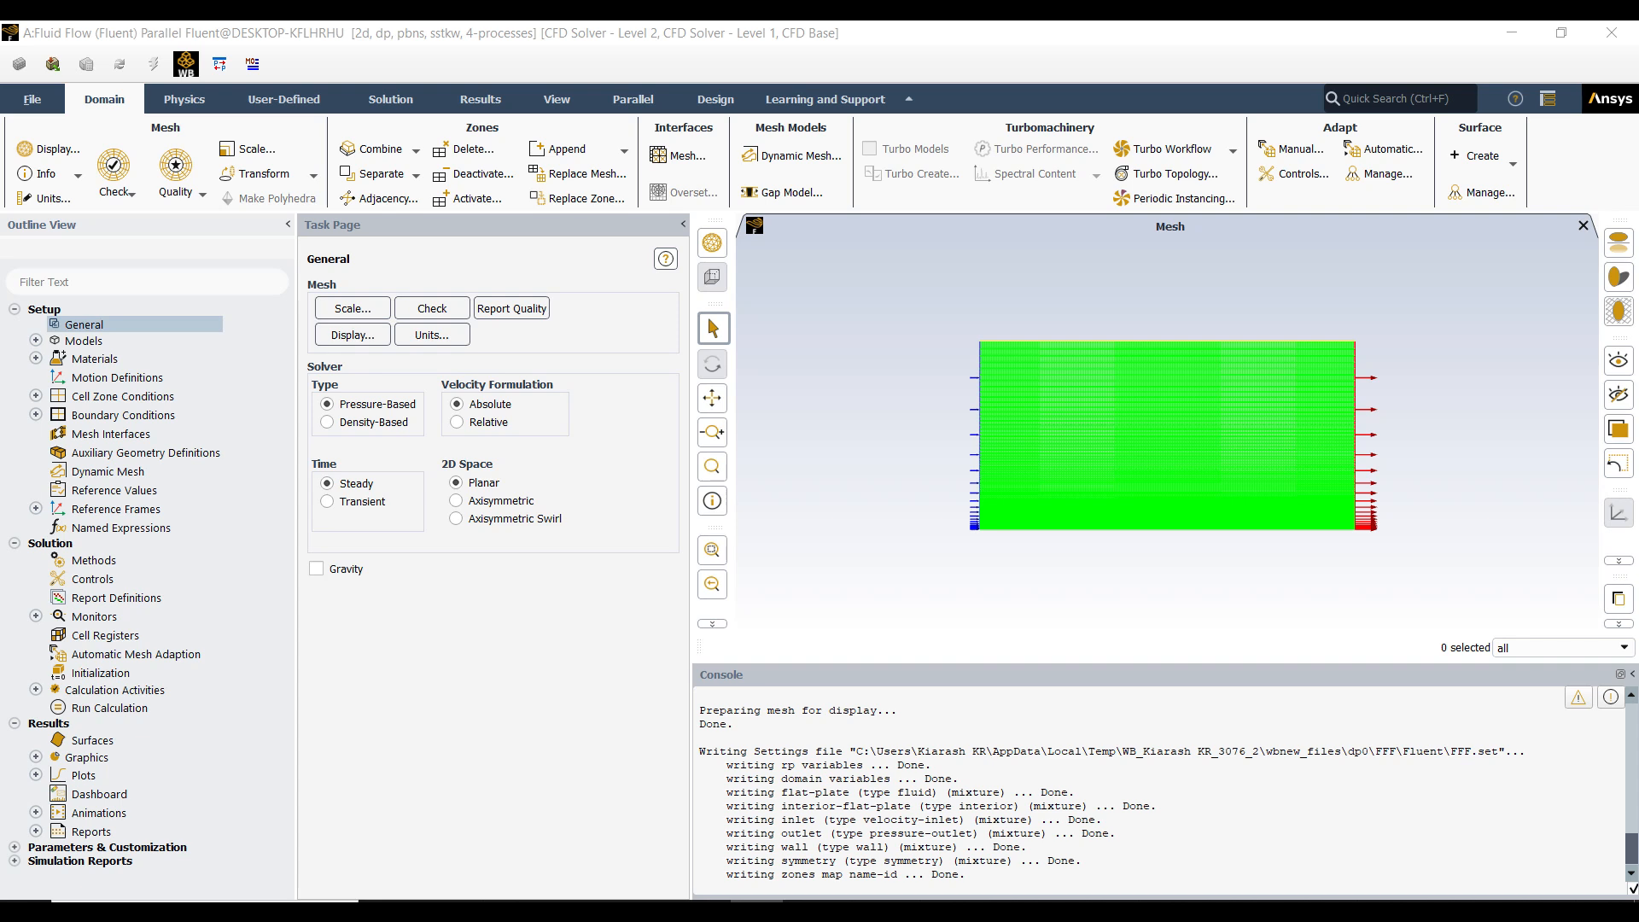
left_click(288, 461)
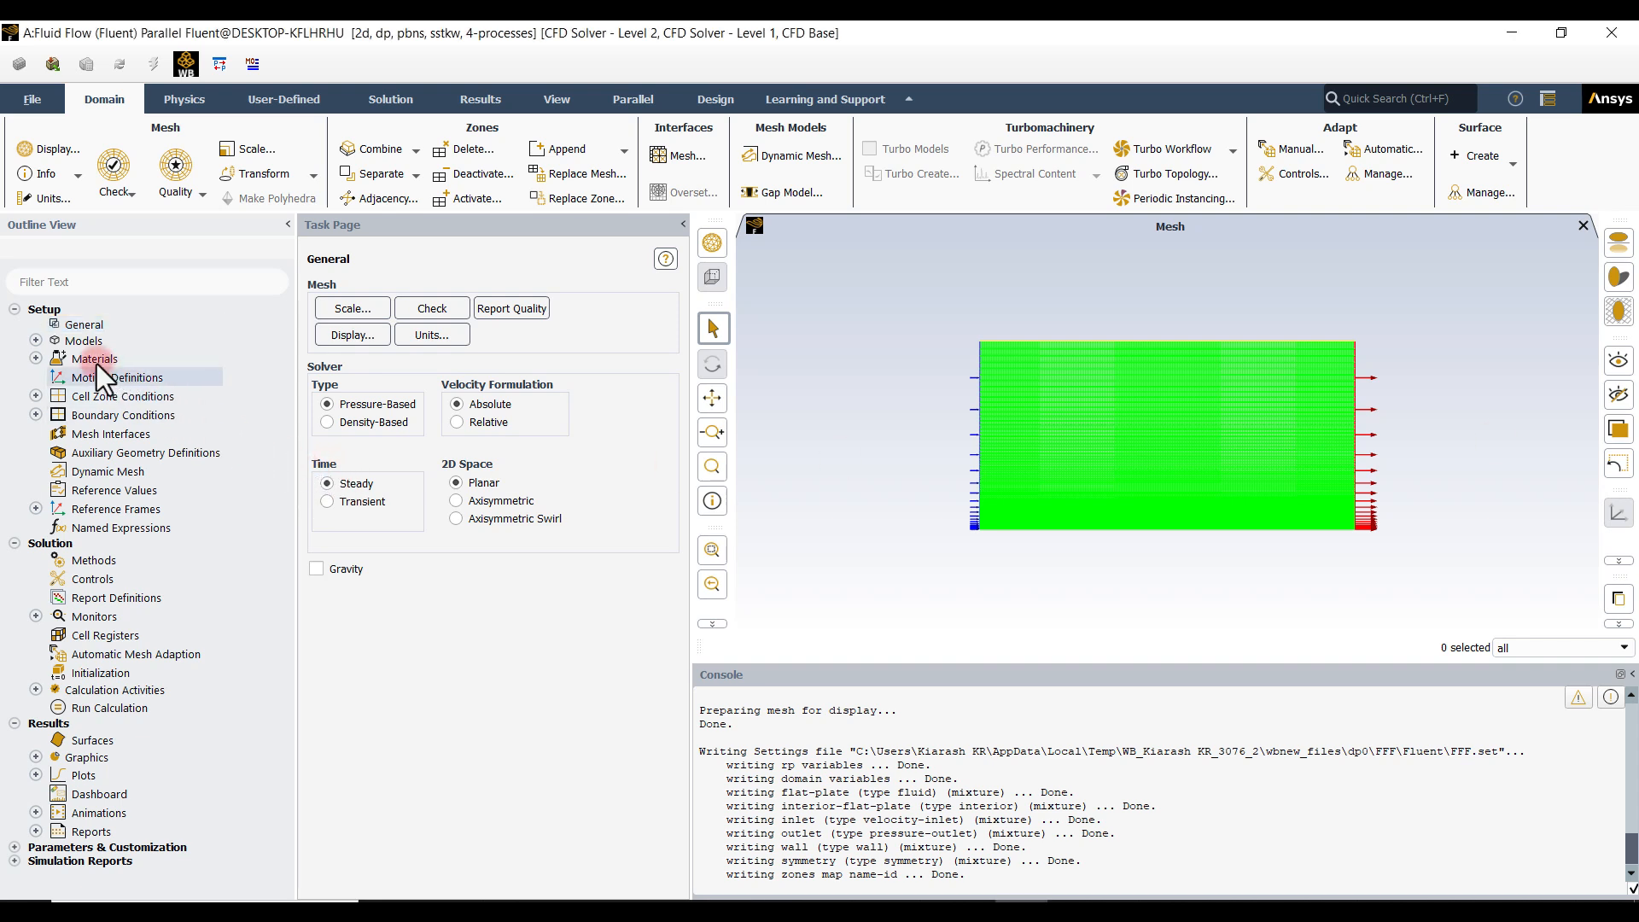
left_click(35, 341)
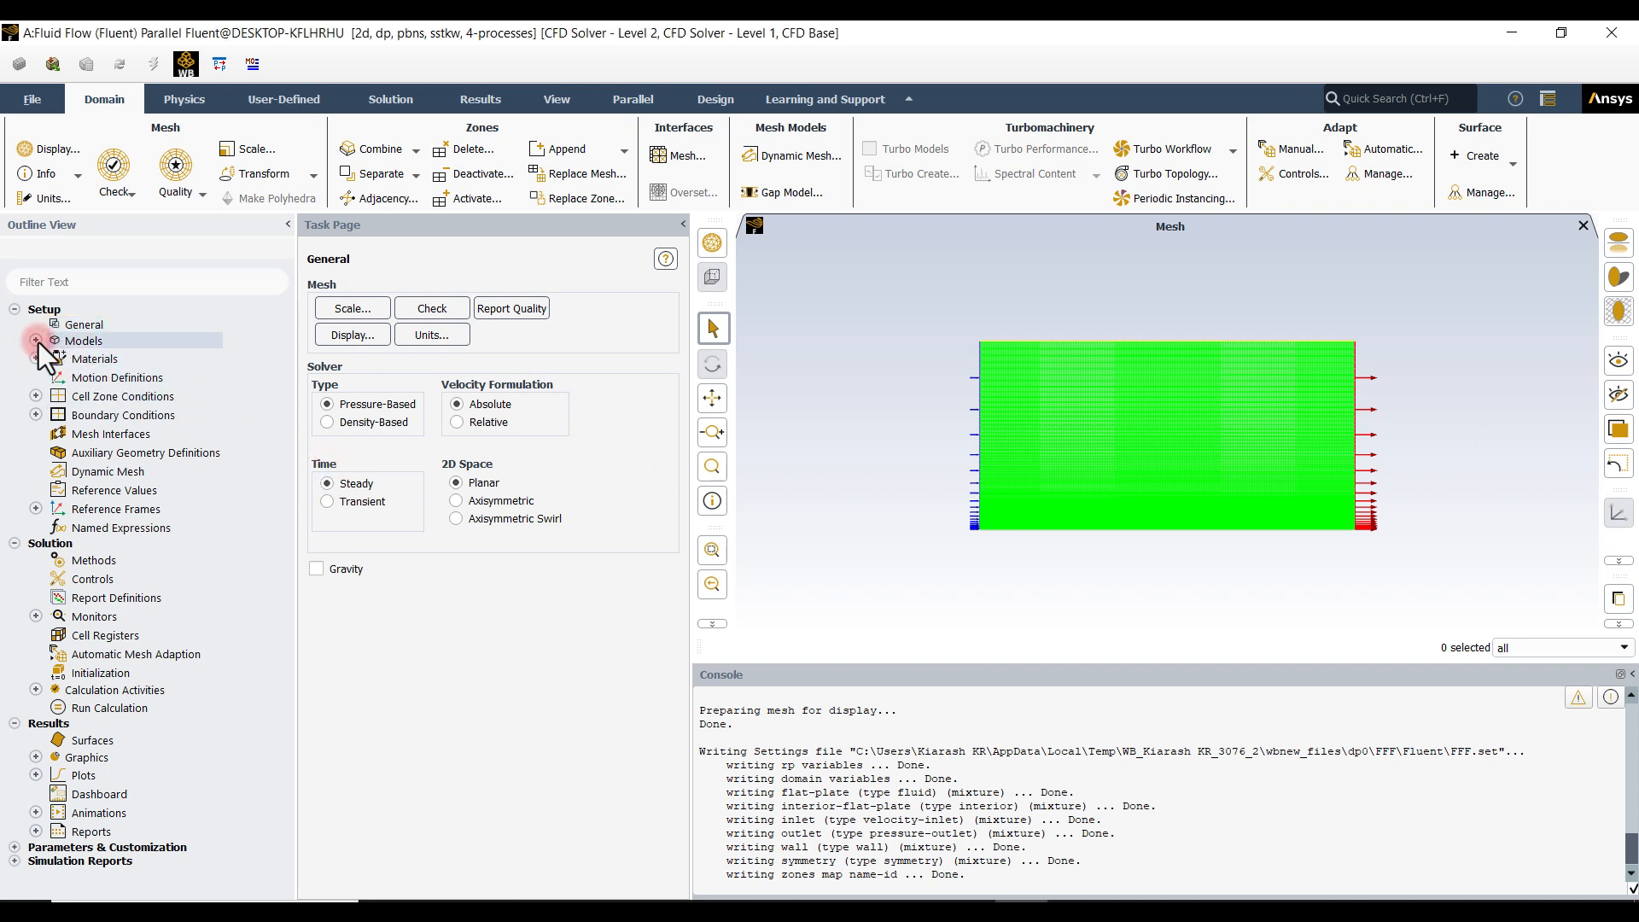
left_click(79, 396)
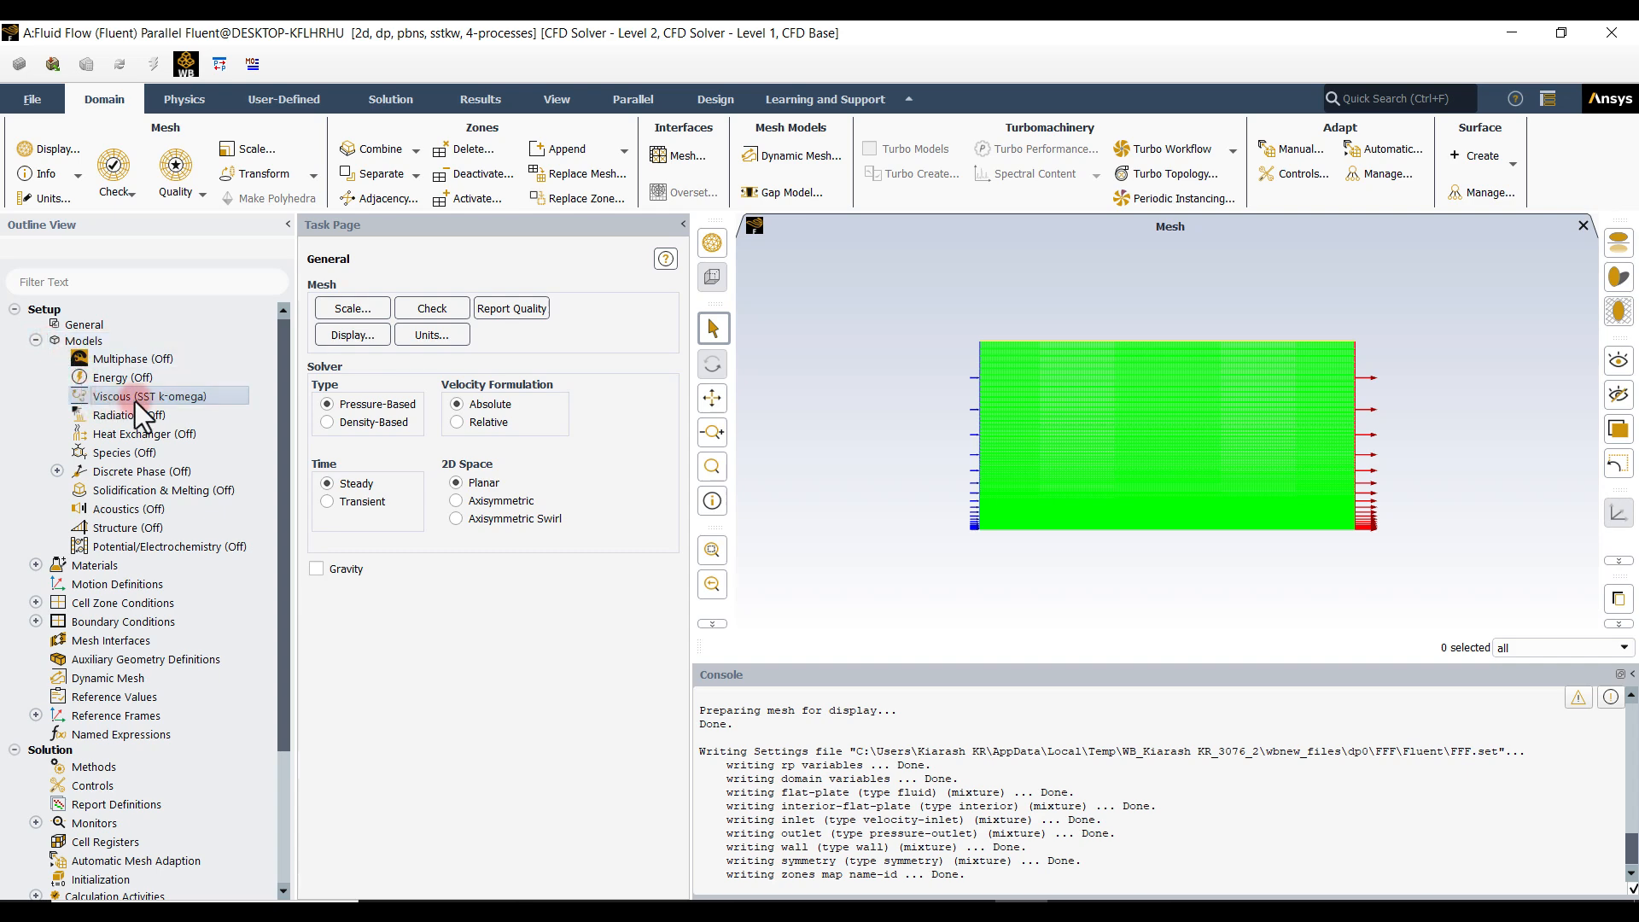
double_click(135, 398)
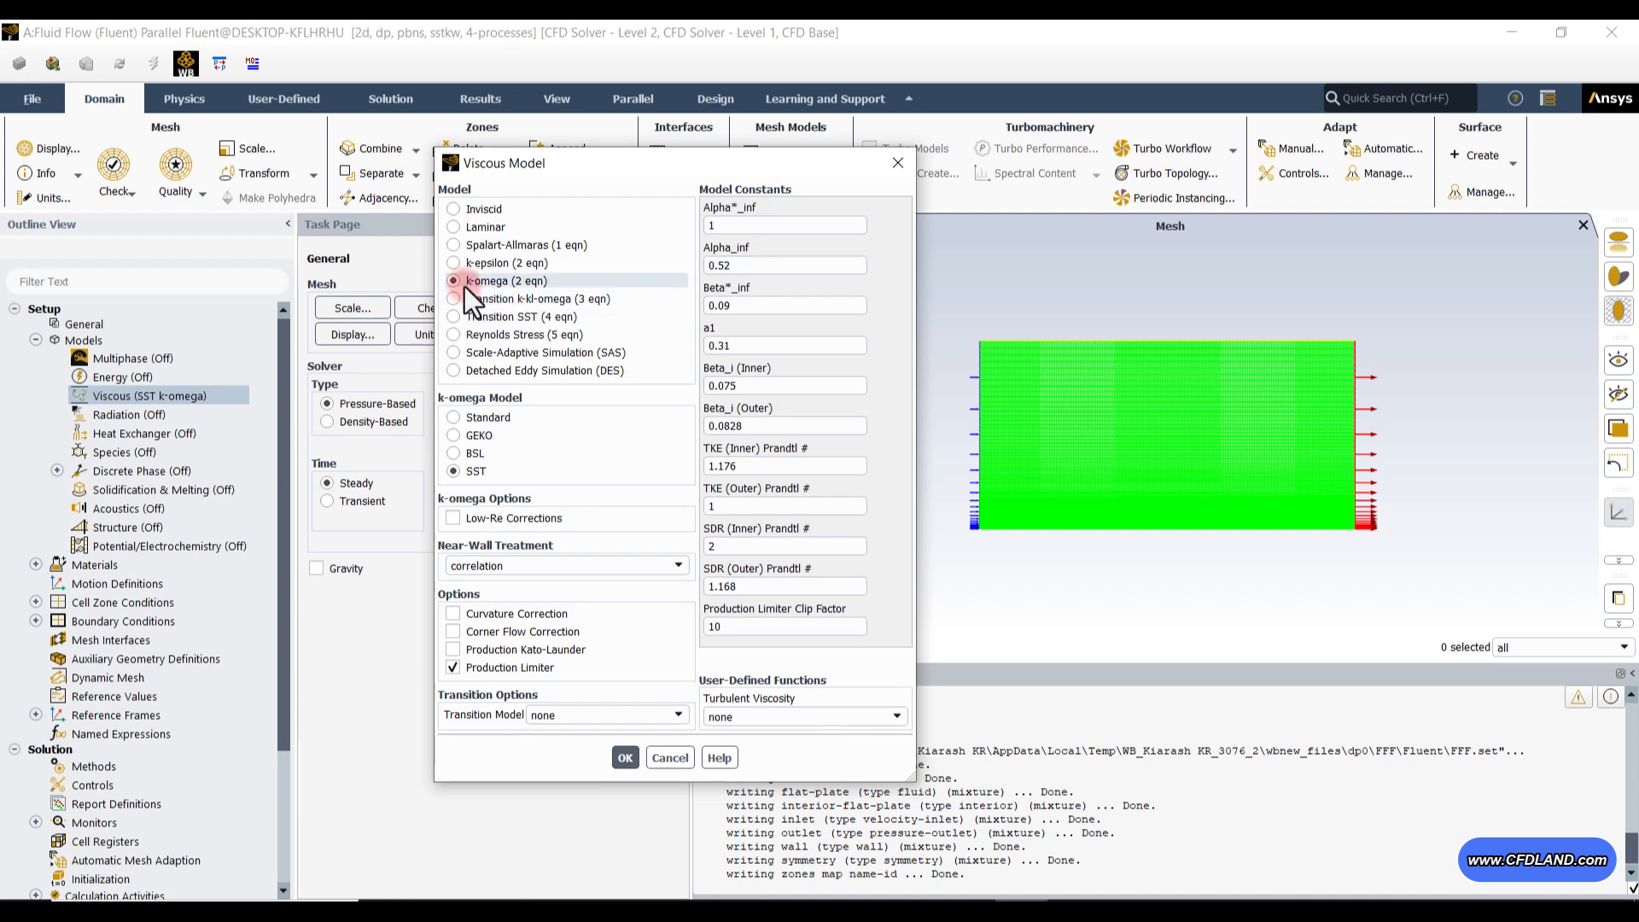
left_click(478, 467)
left_click(631, 755)
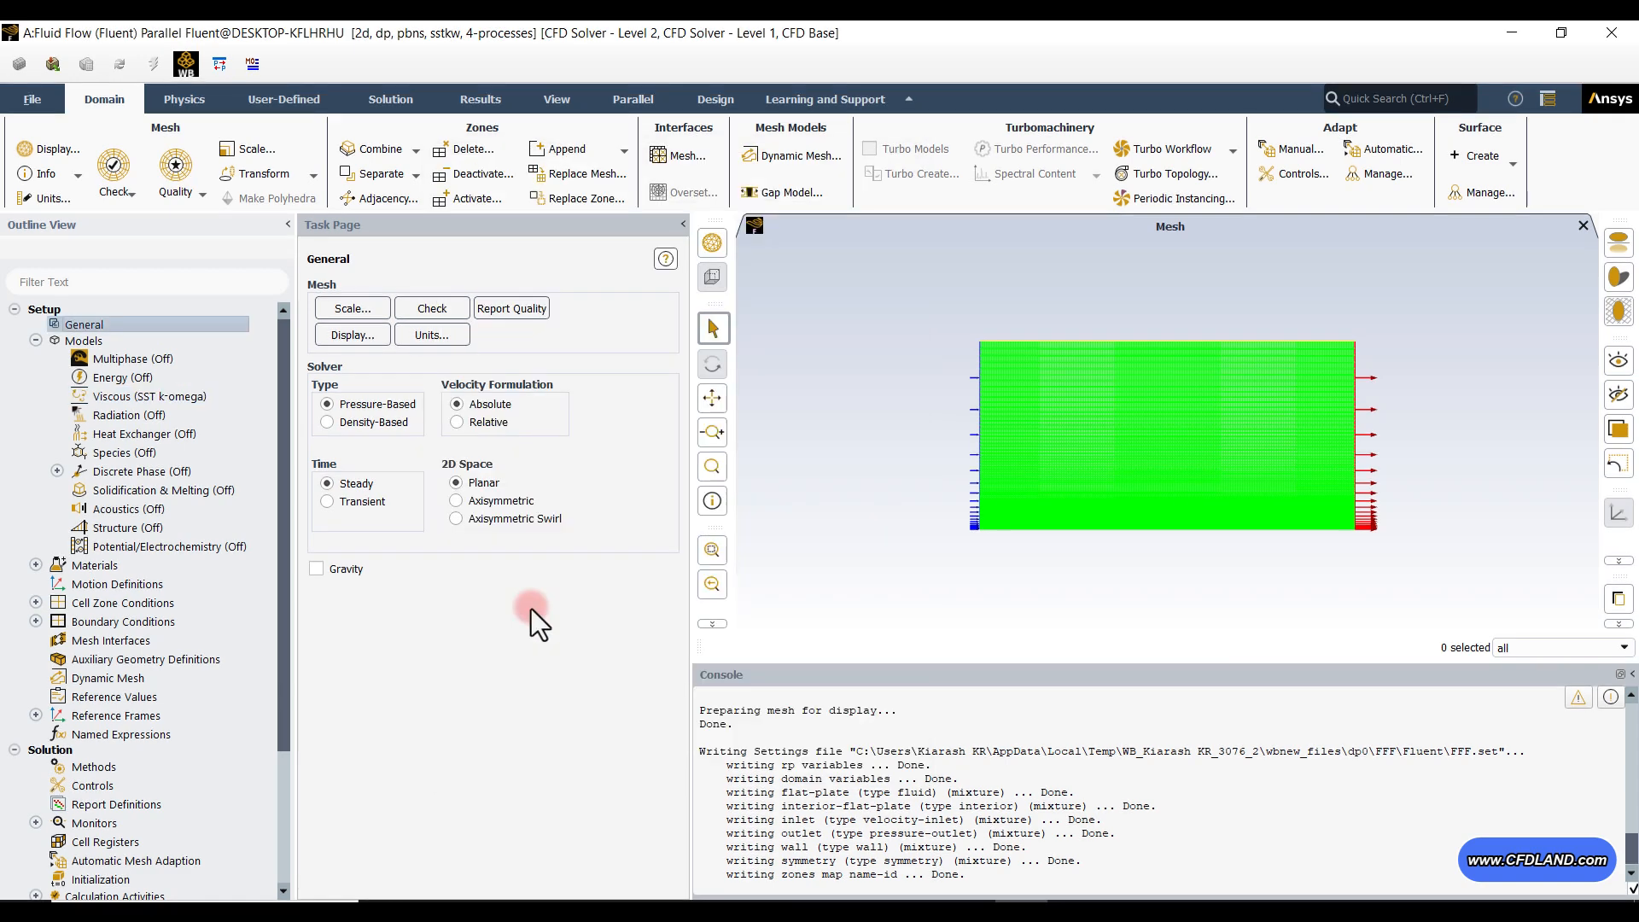
Open the fluid material air from the Materials list and check its name, density and viscosity.
left_click(35, 340)
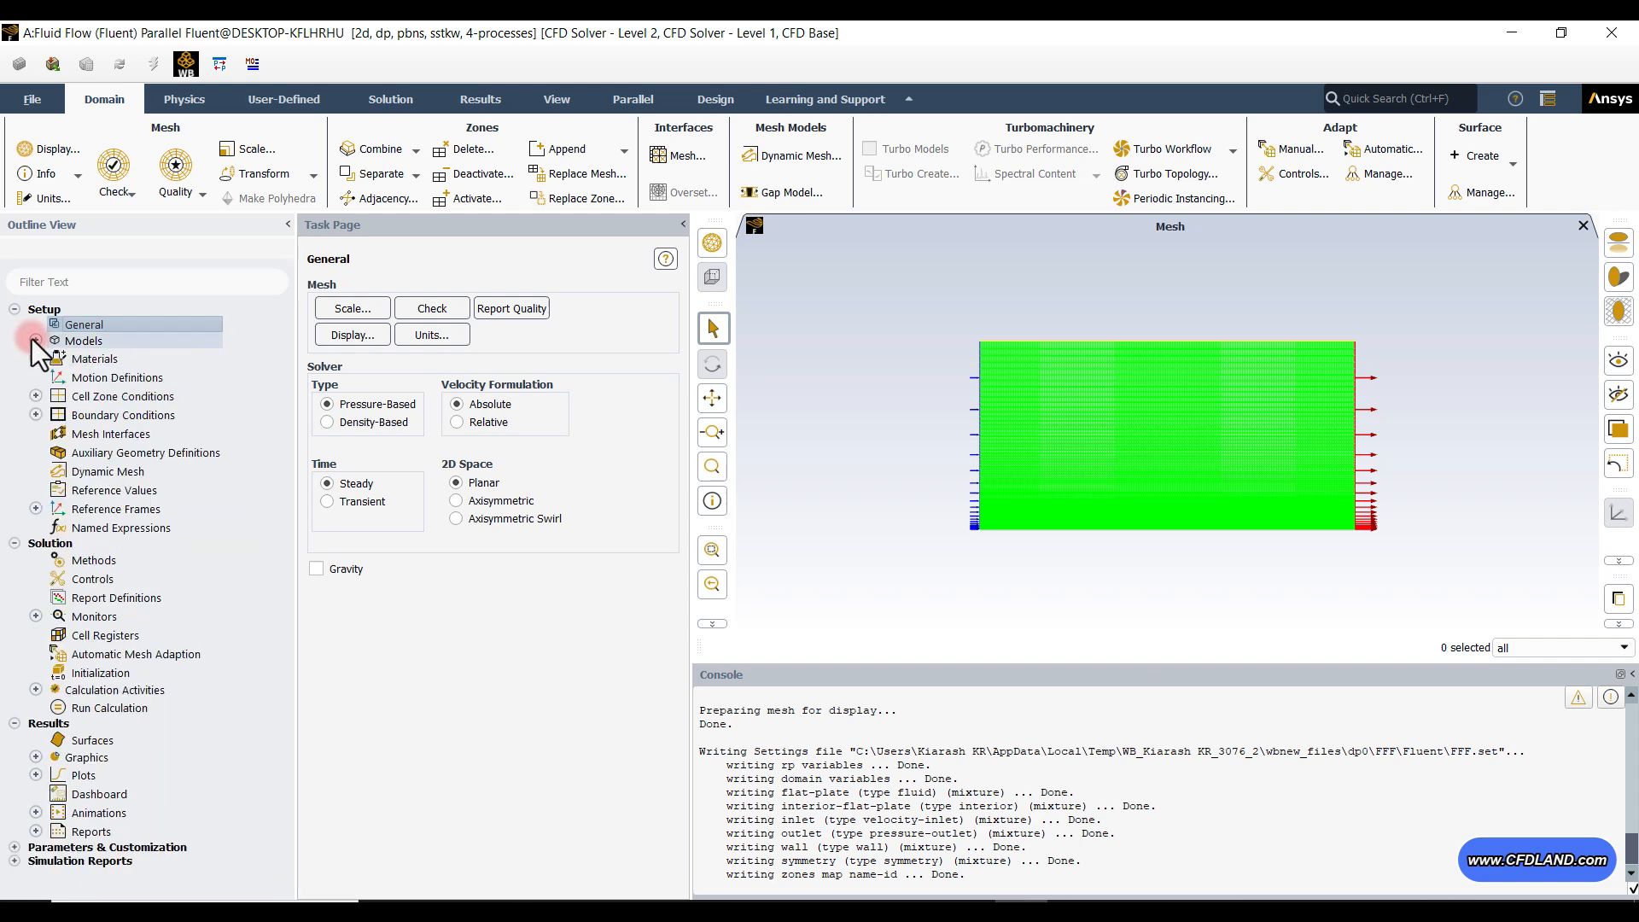
double_click(85, 358)
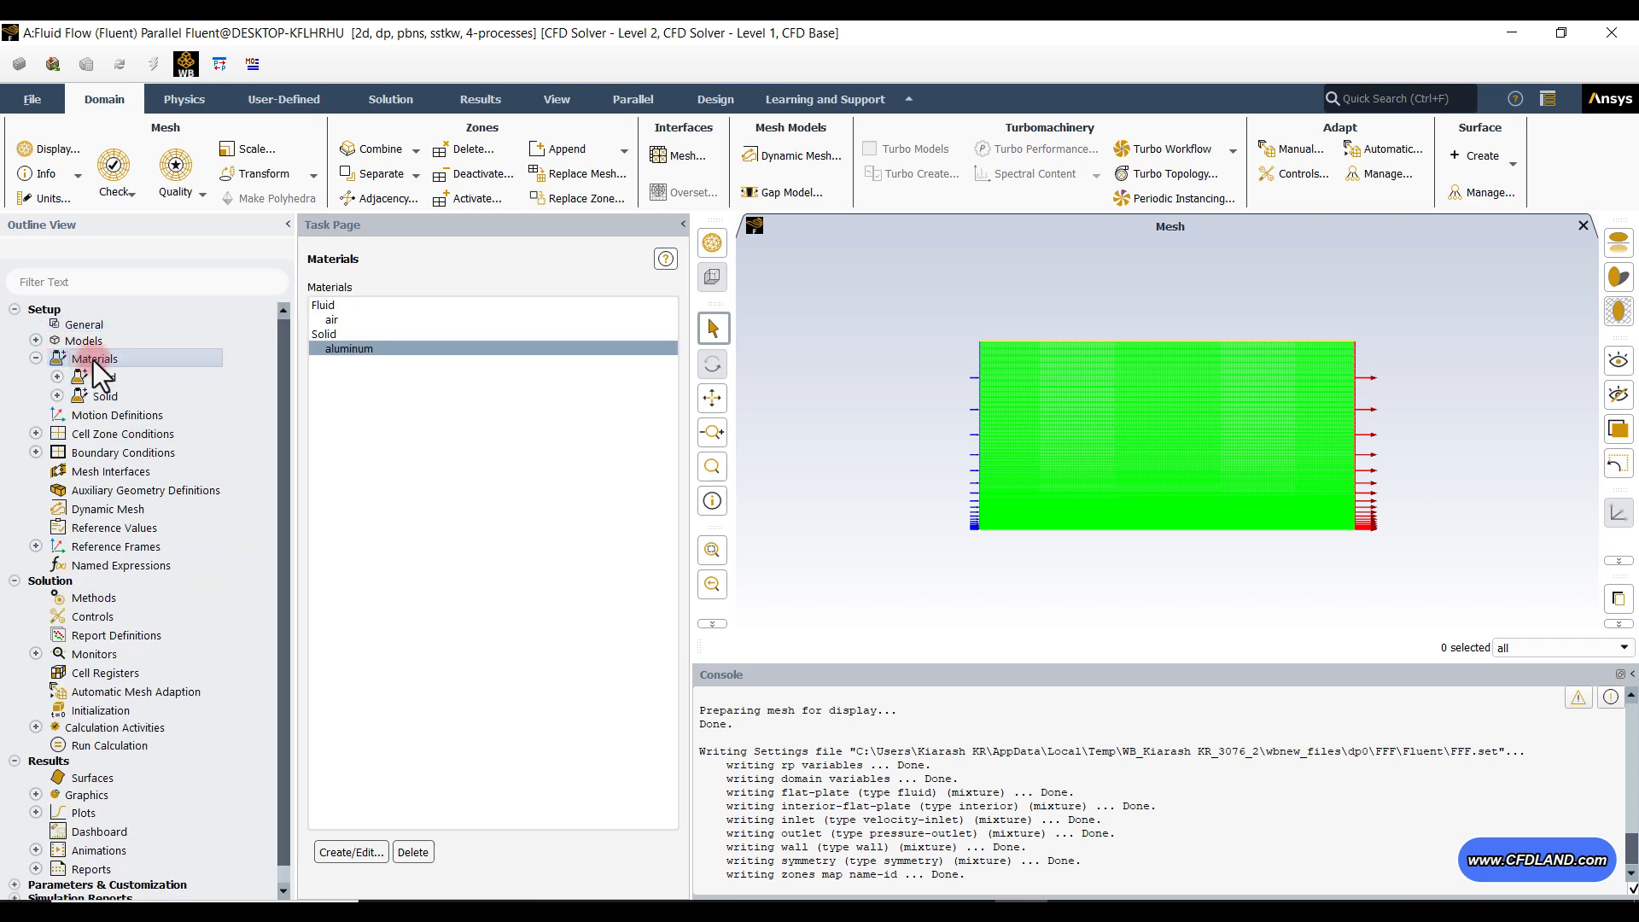
left_click(377, 321)
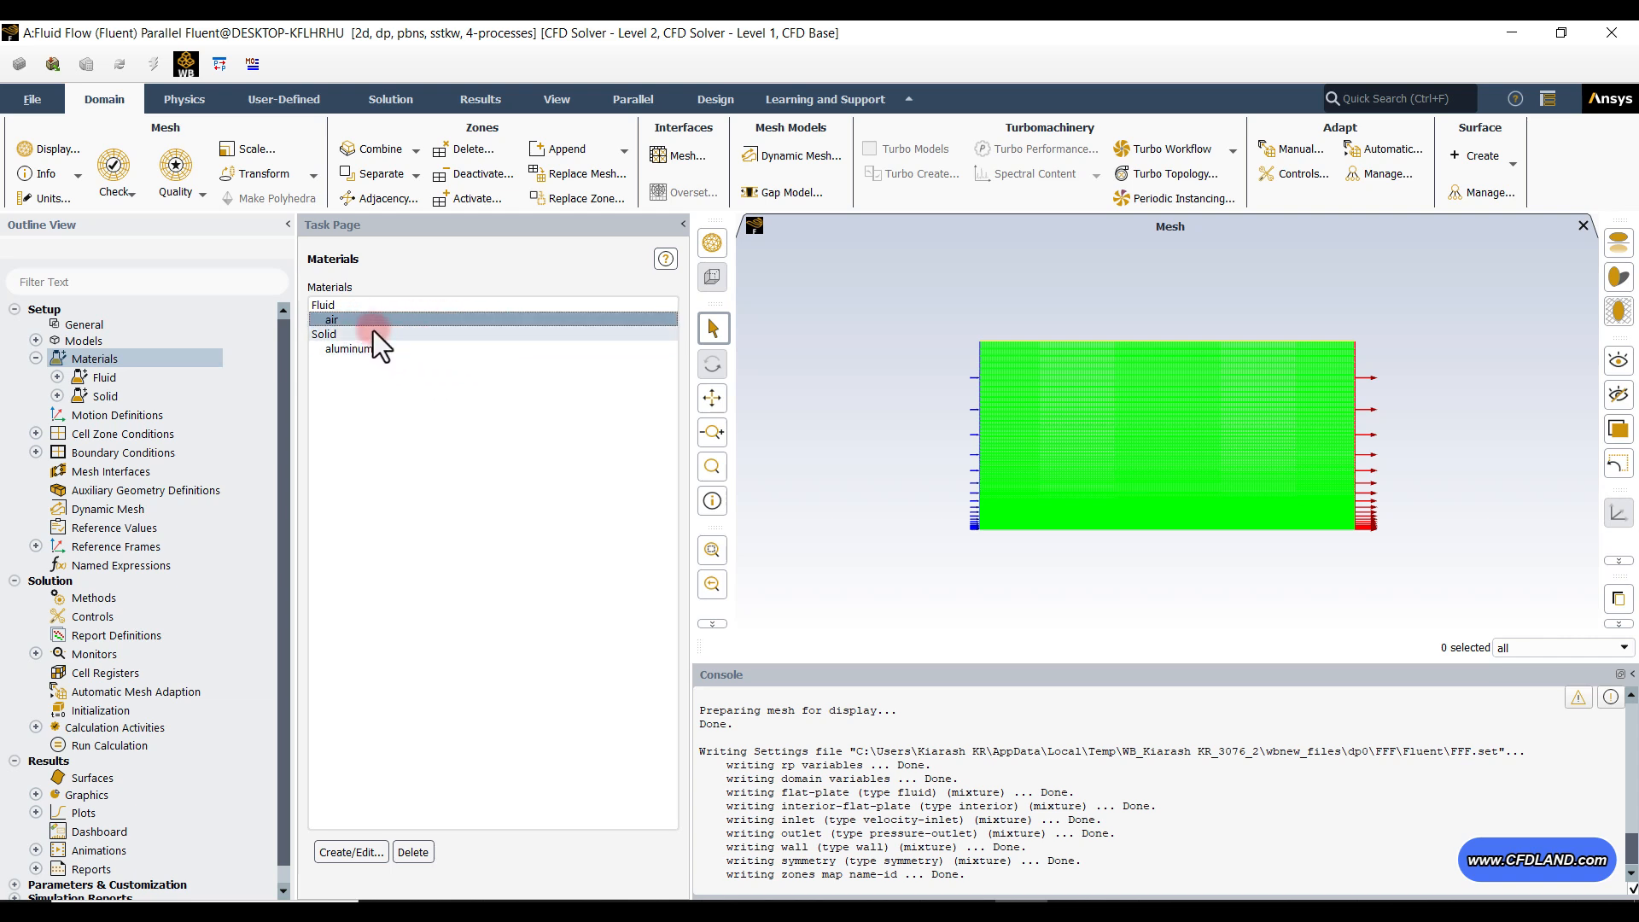
left_click(346, 321)
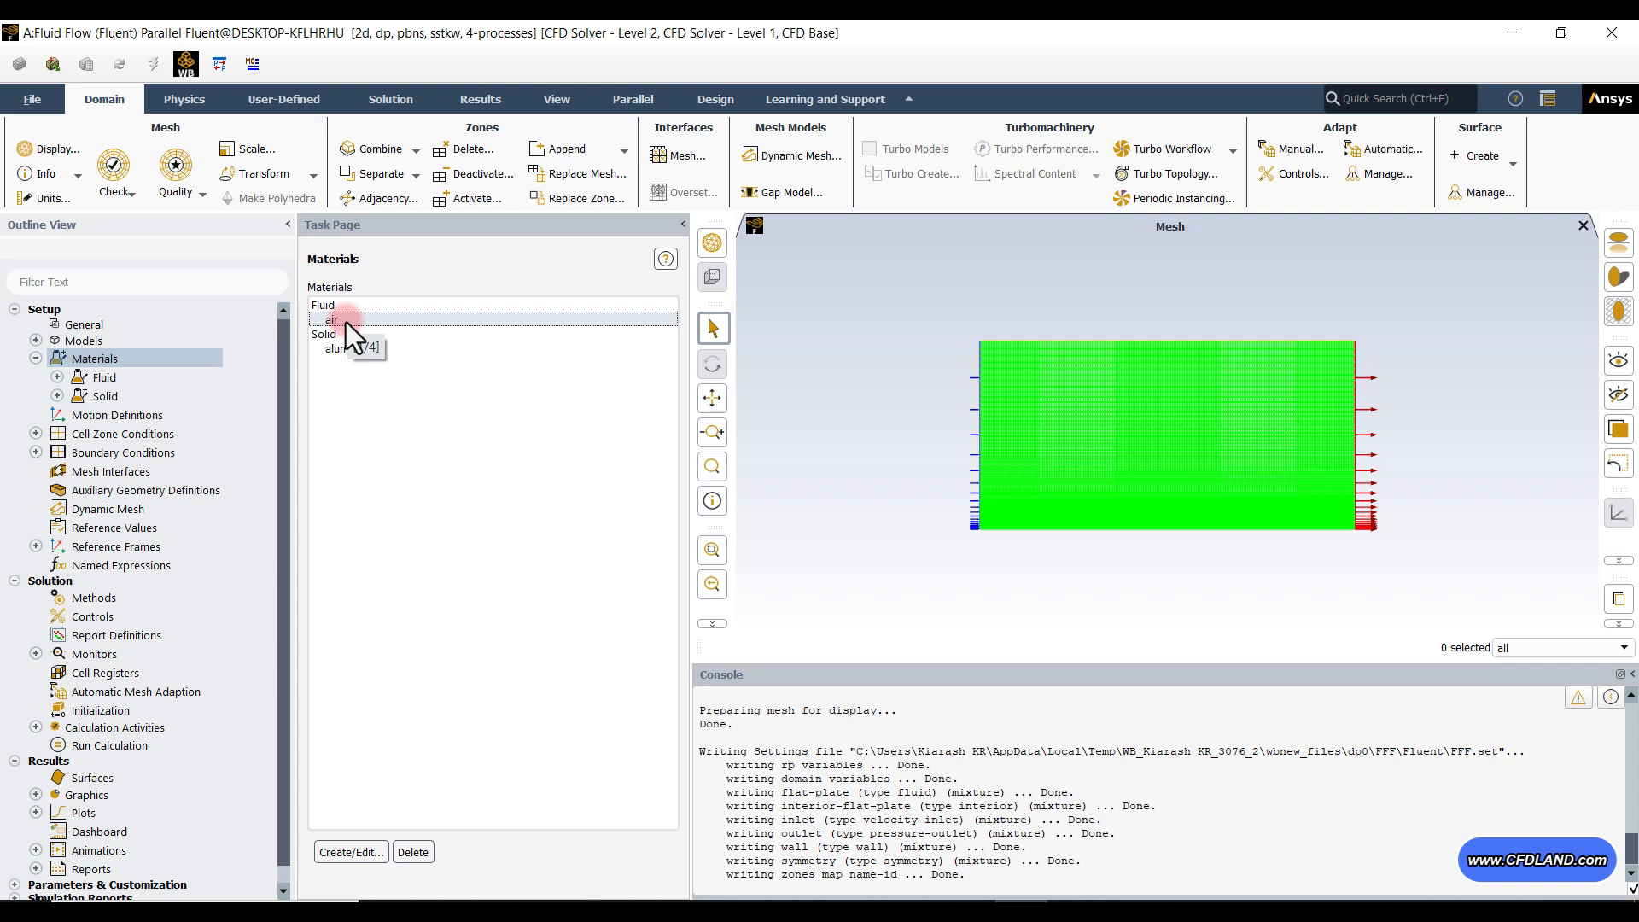
left_click(346, 321)
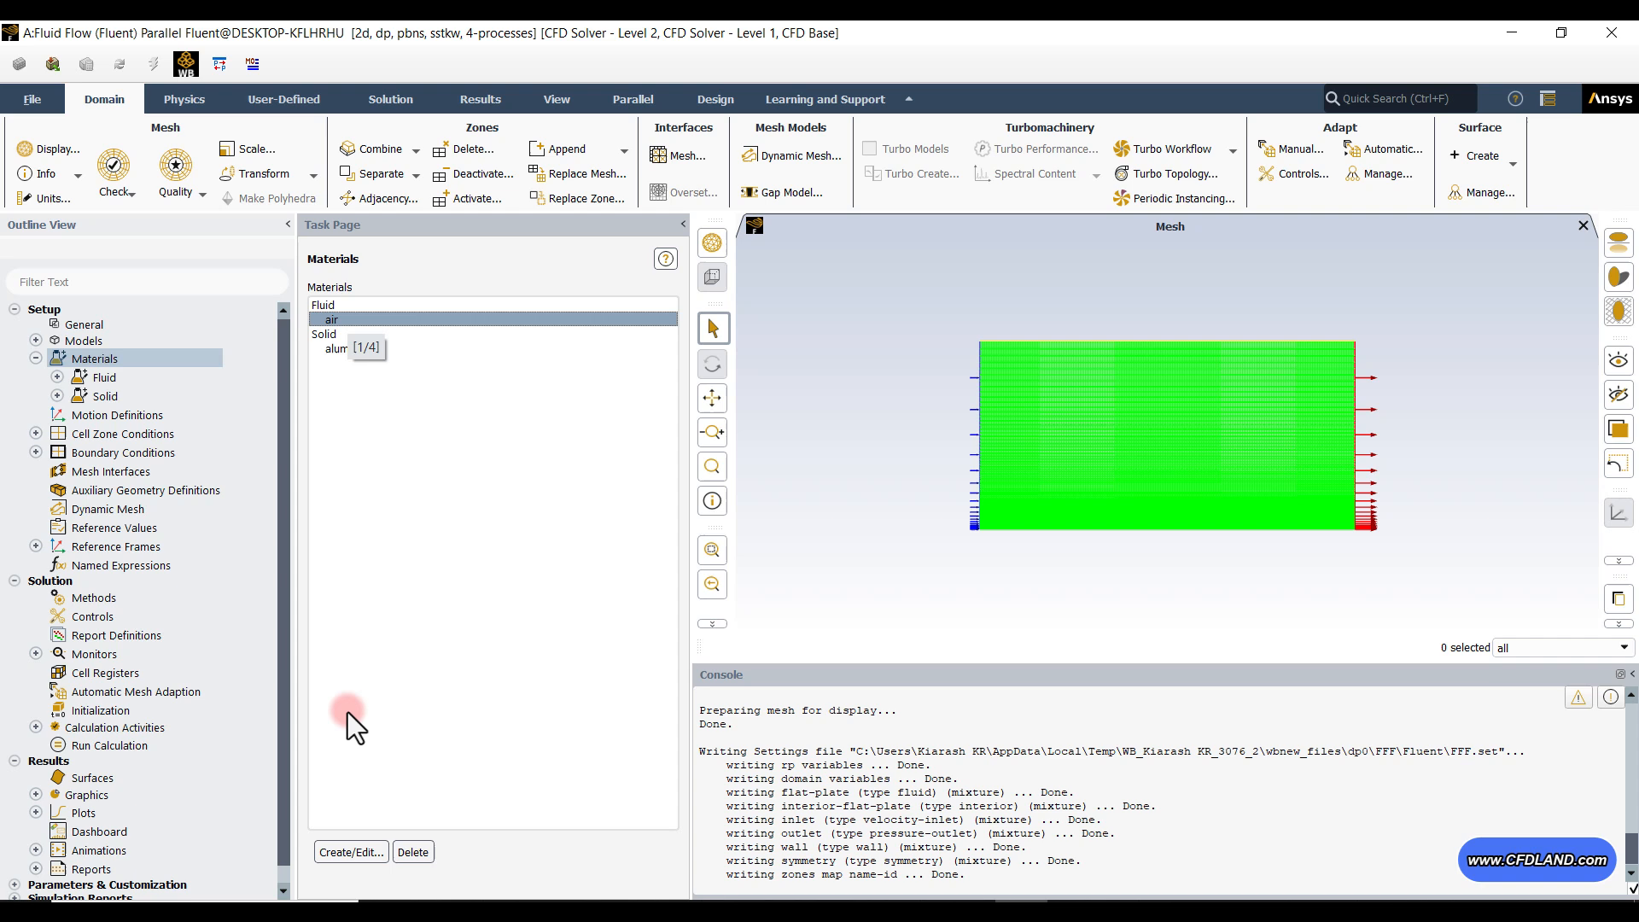
left_click(350, 852)
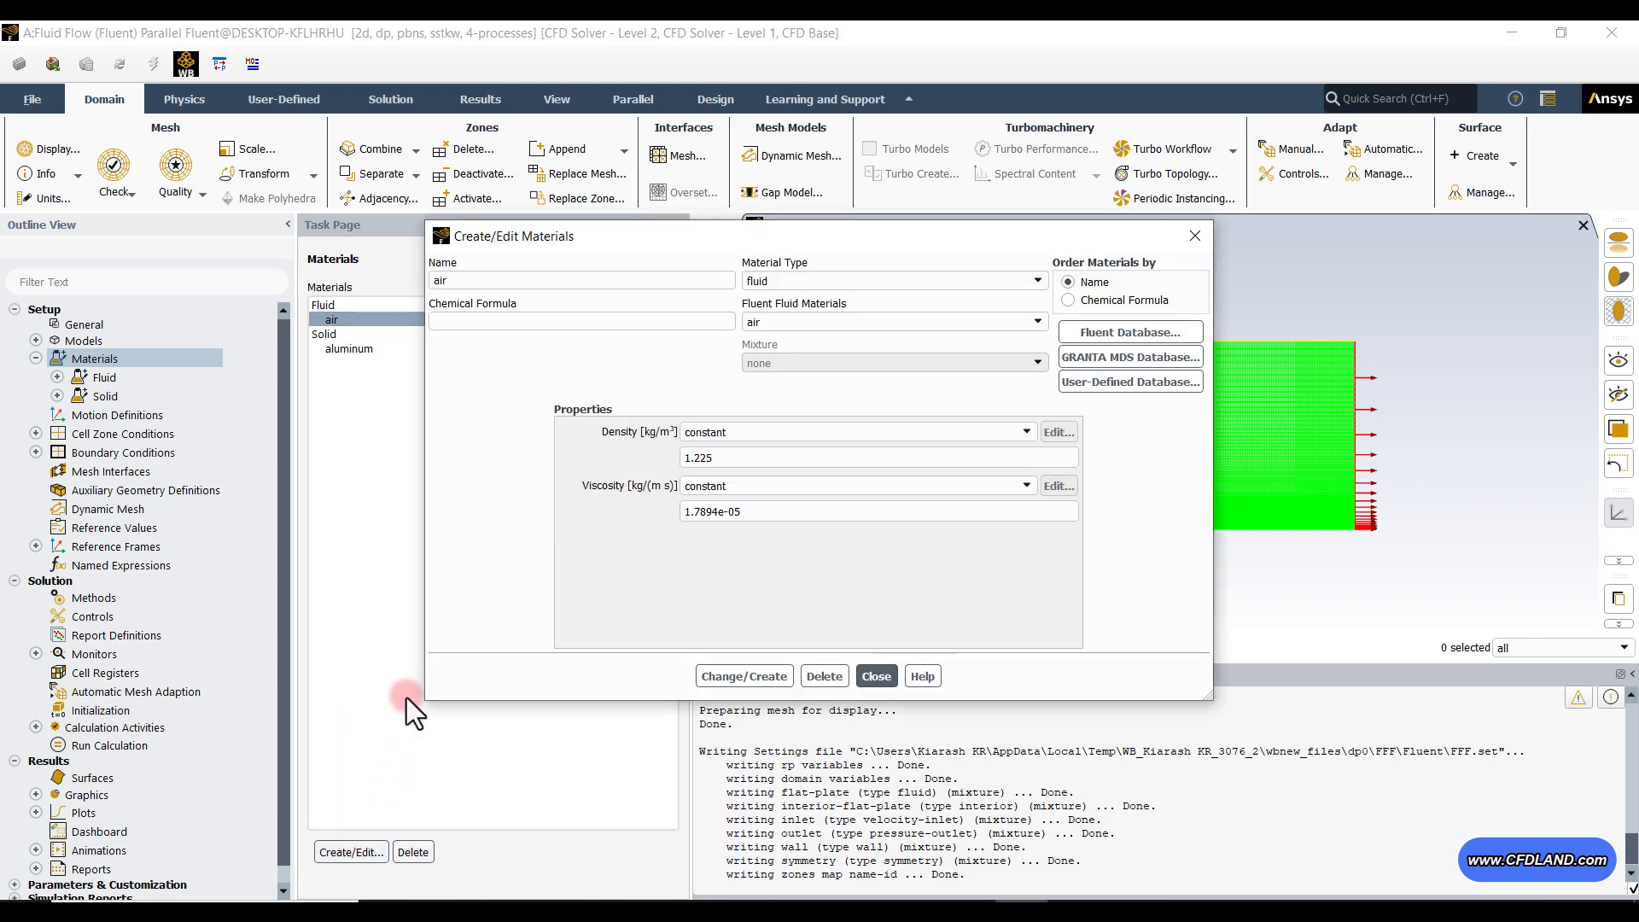
left_click_drag(498, 280, 371, 271)
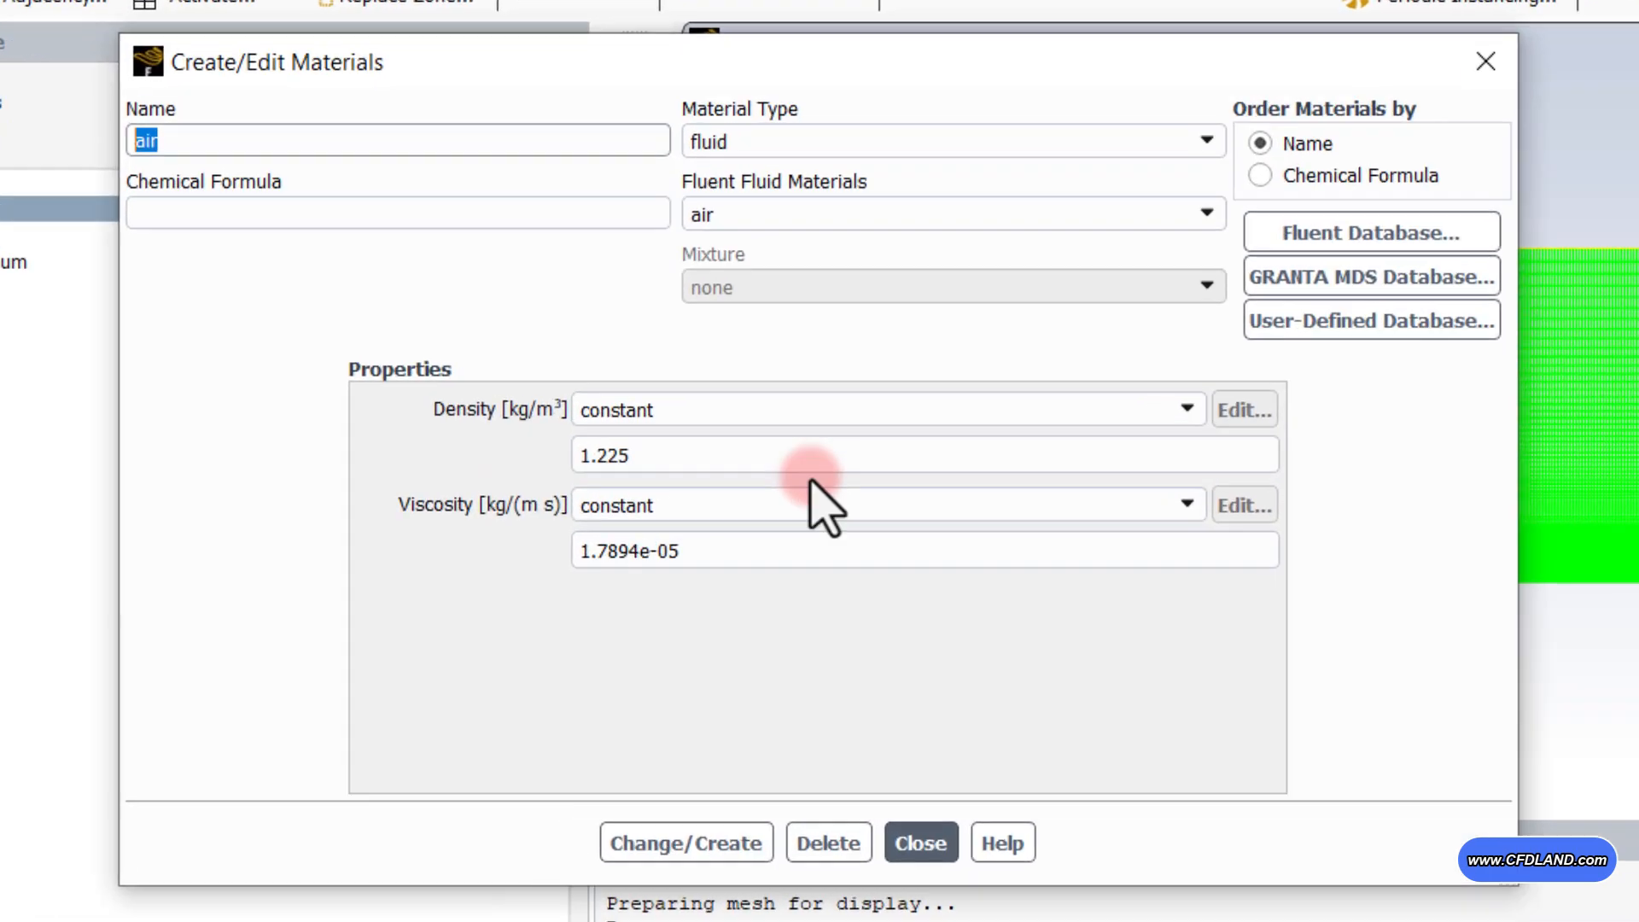
left_click(725, 458)
left_click_drag(646, 456, 474, 440)
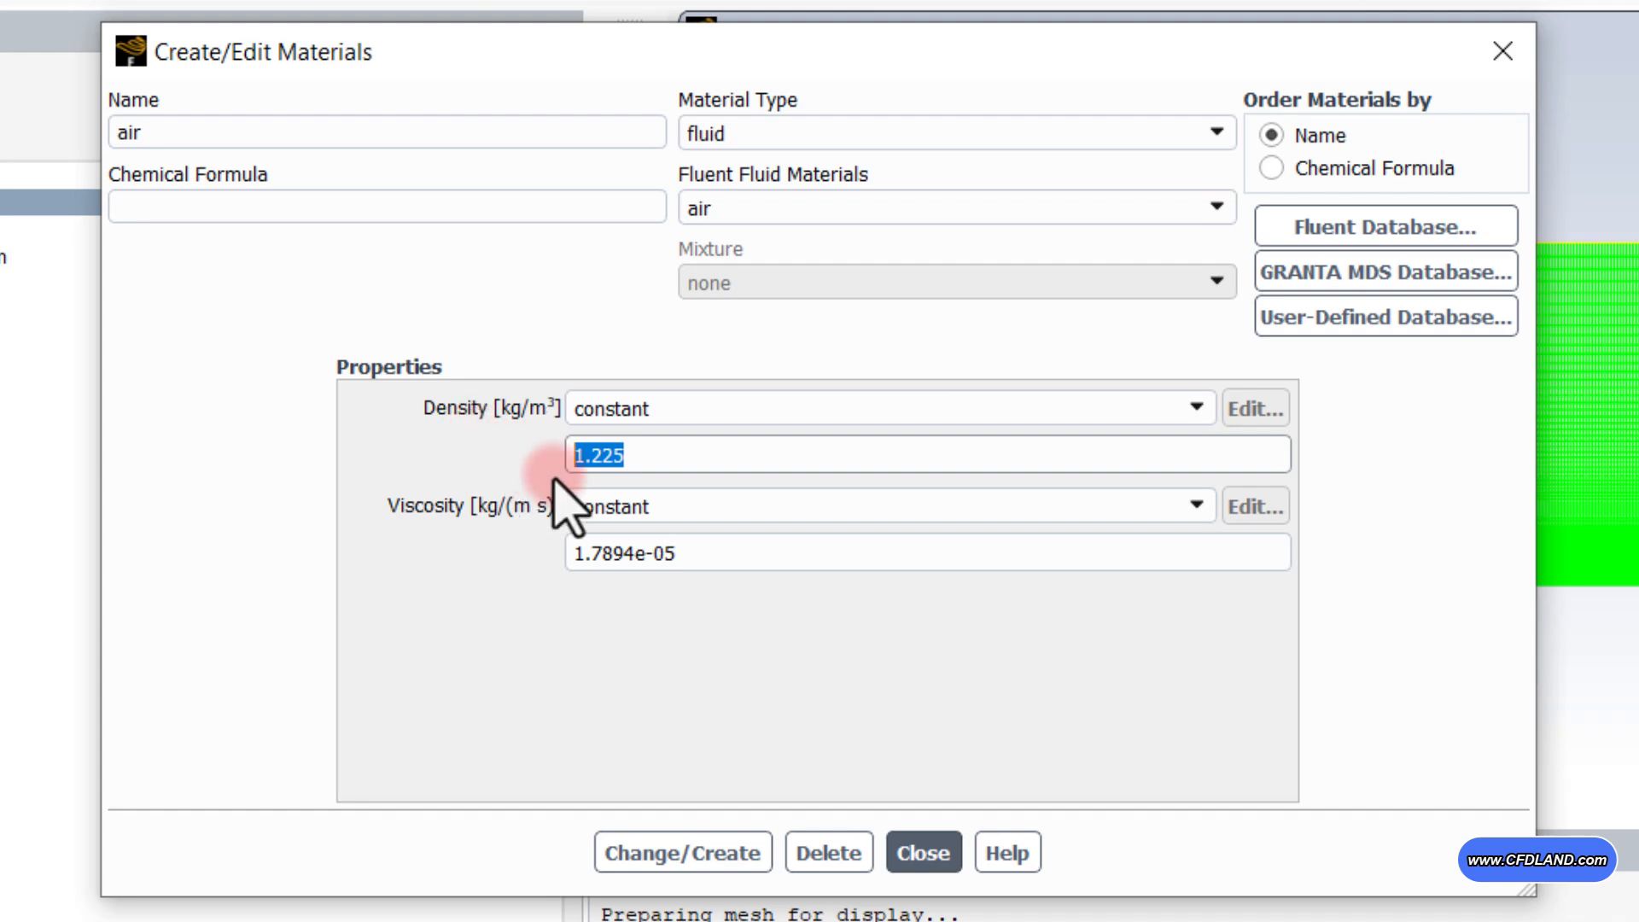
left_click_drag(694, 555, 486, 556)
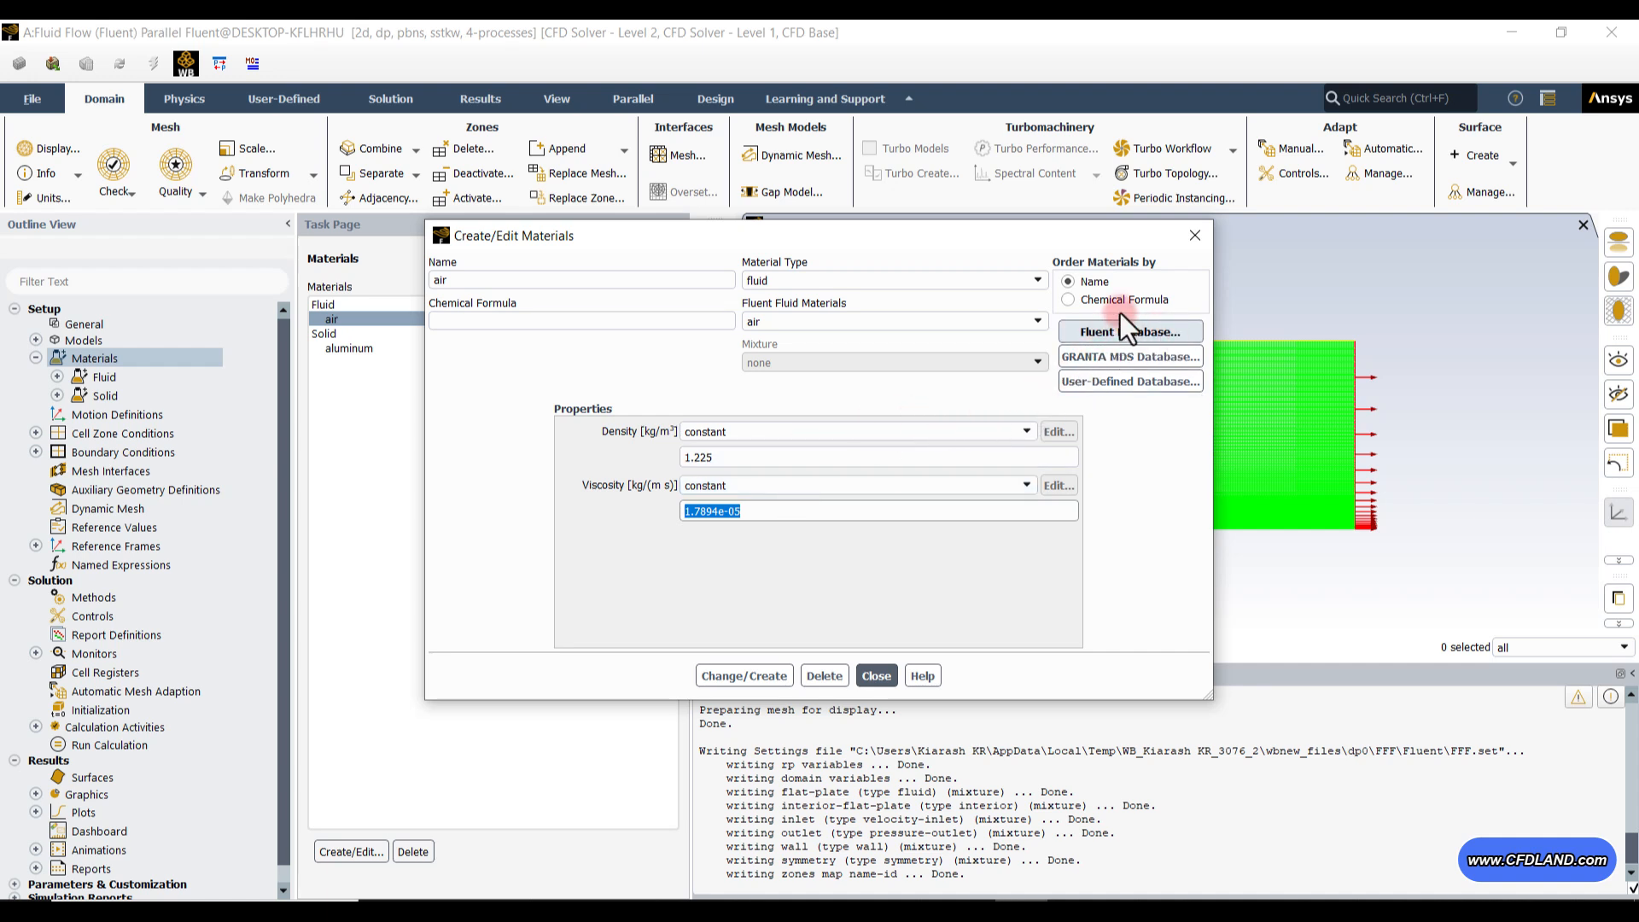
Copy water-liquid (h2o<l>) from the Fluent database into the case materials and close the material dialogs.
left_click(1151, 330)
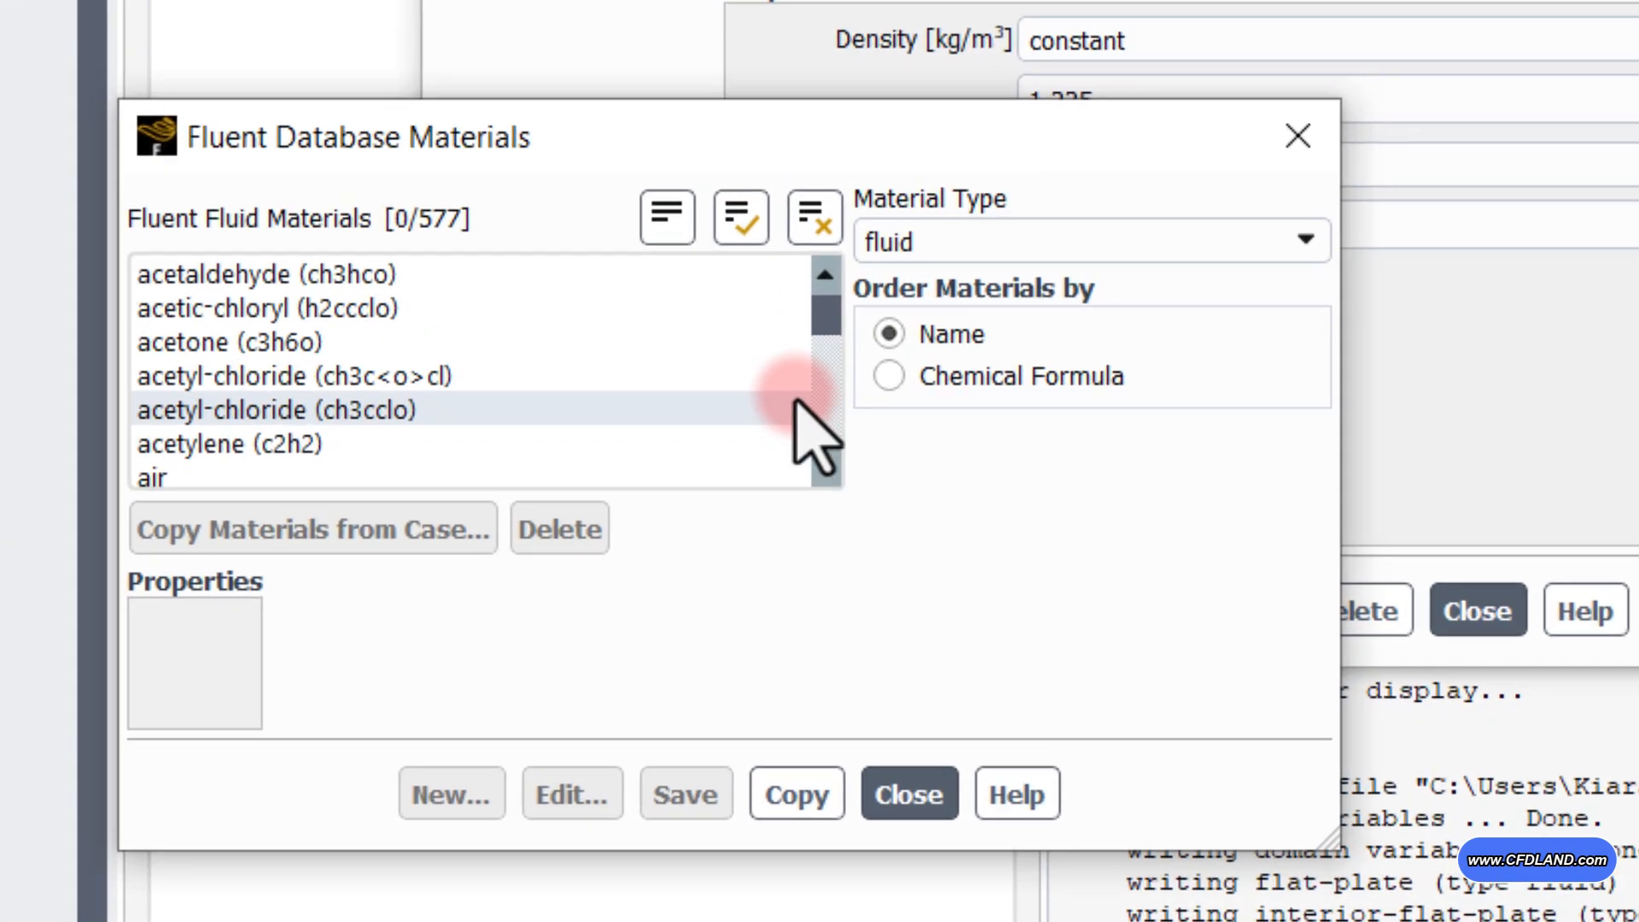
left_click_drag(820, 300, 831, 456)
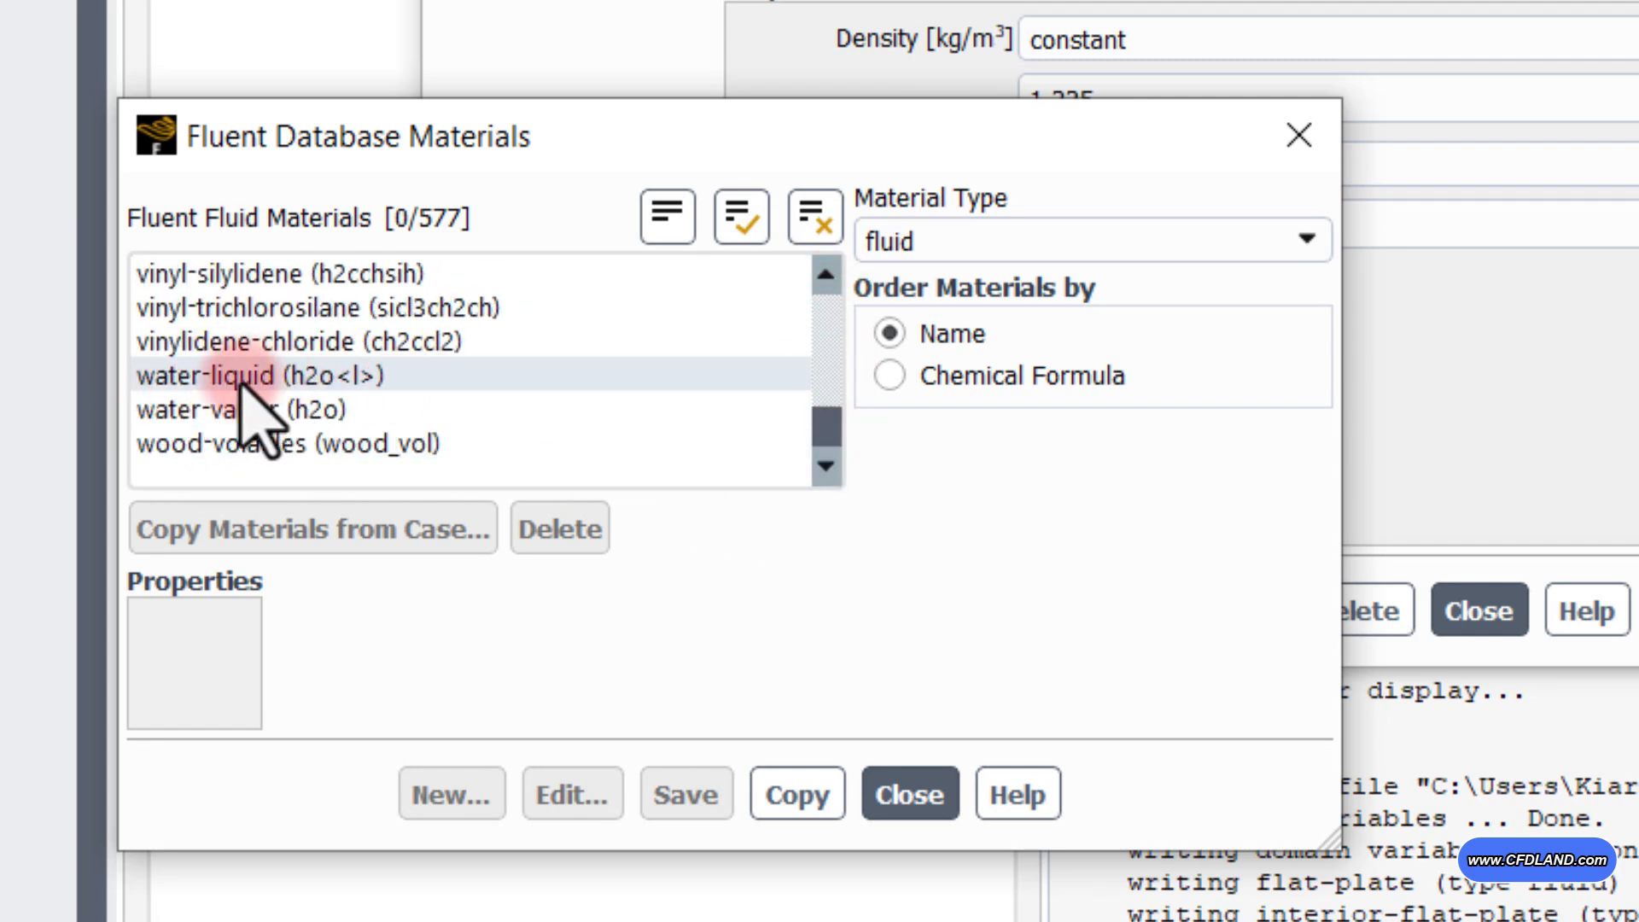
left_click(350, 376)
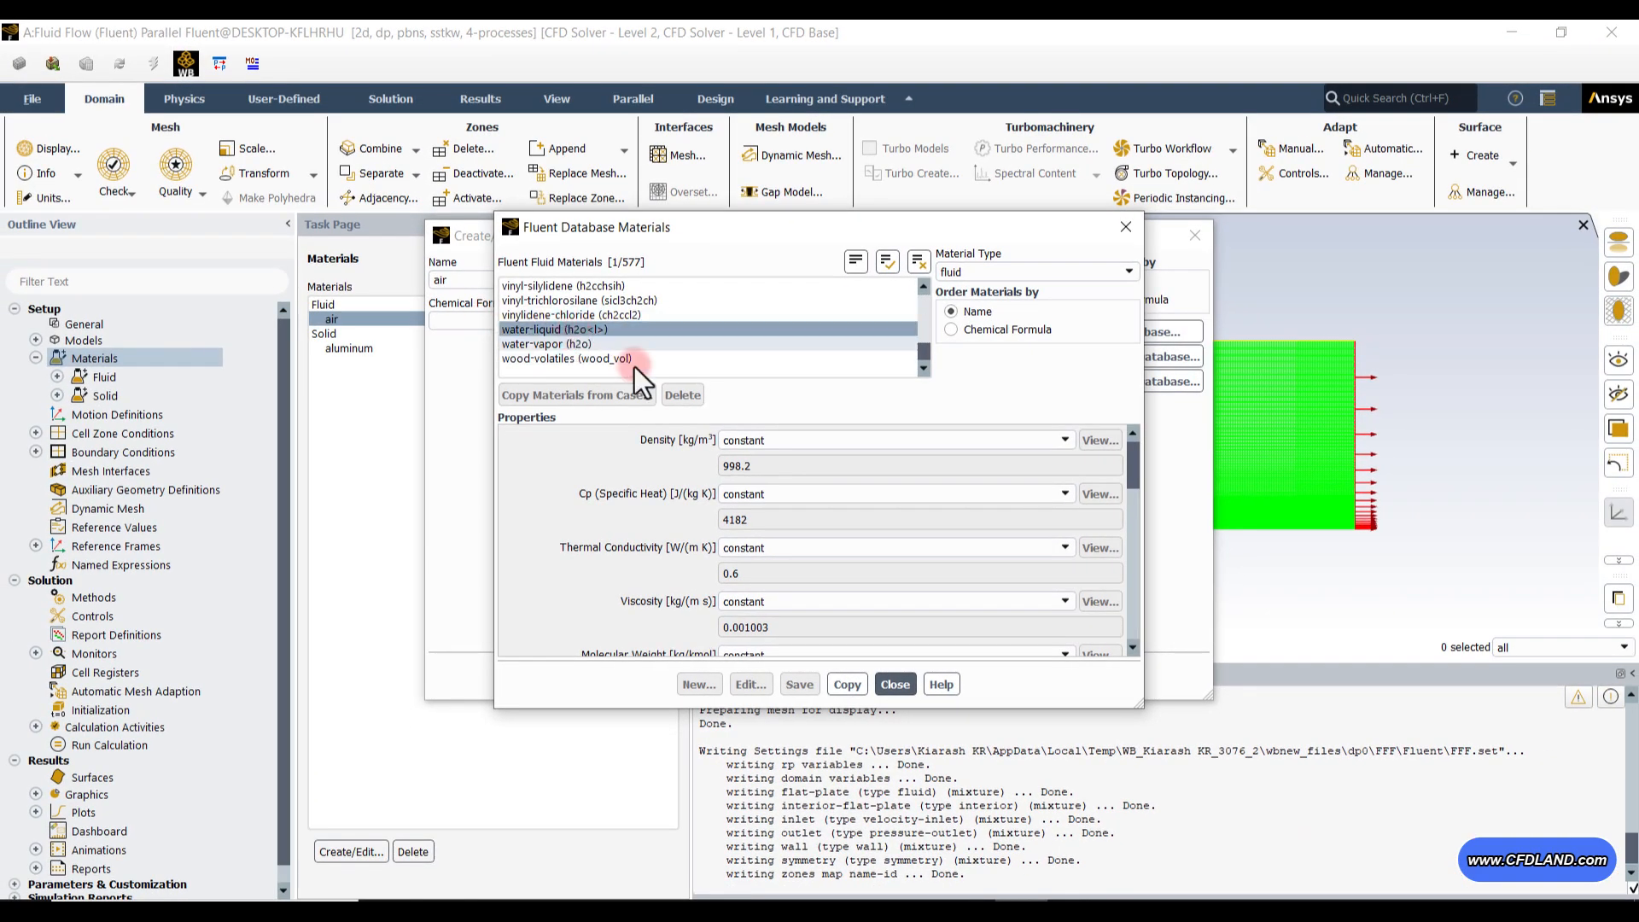
left_click(845, 683)
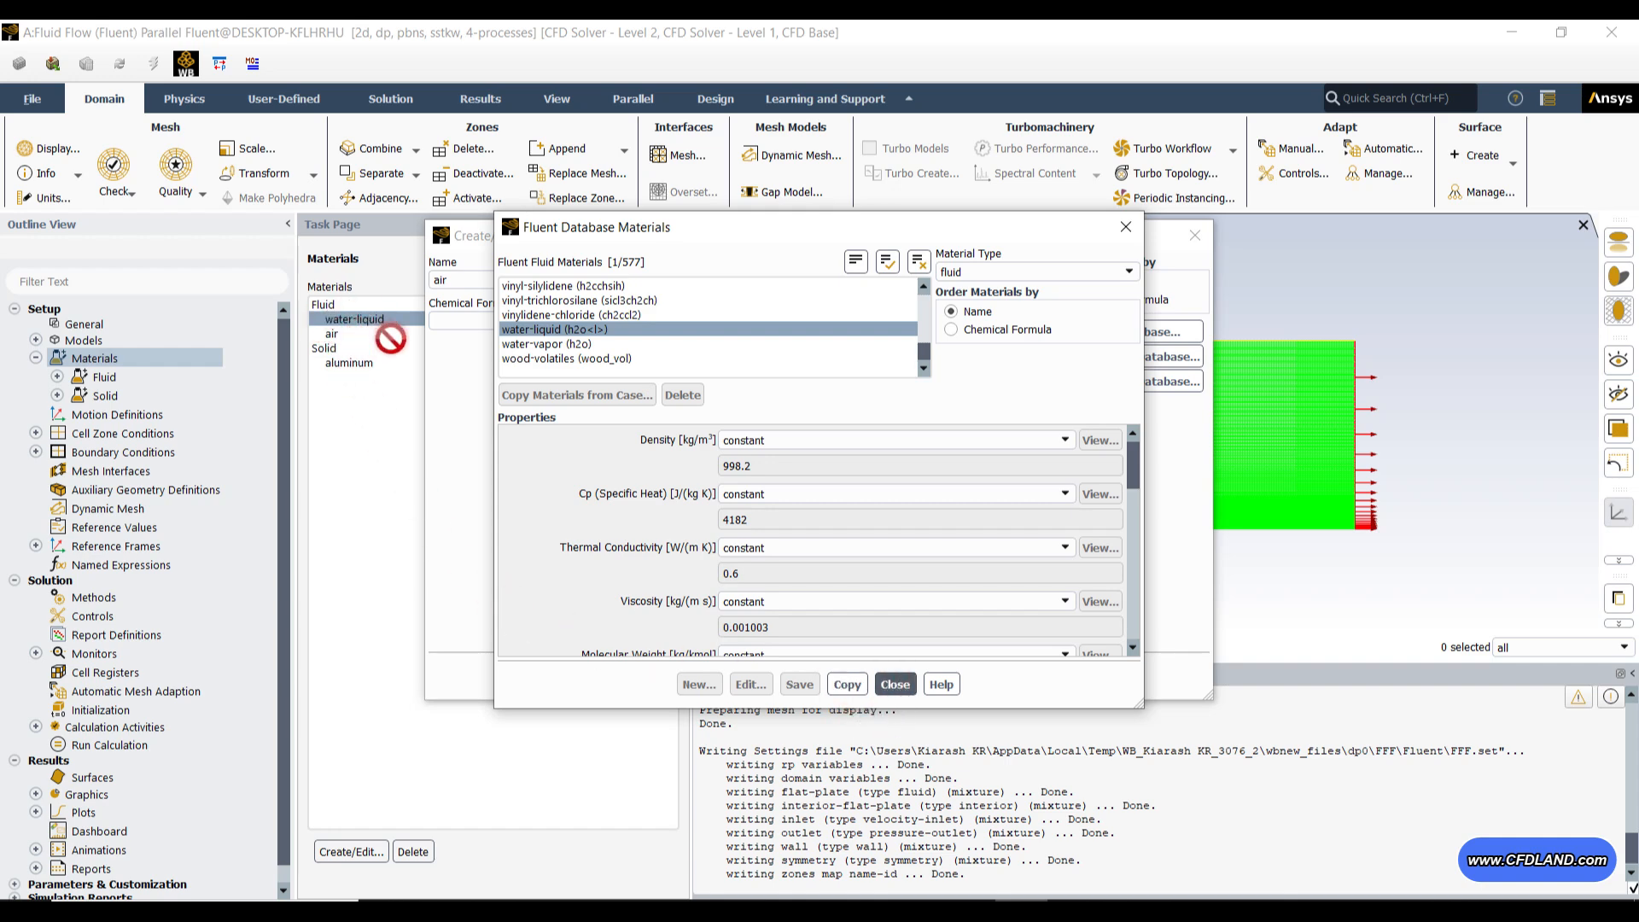
left_click(894, 684)
left_click(876, 675)
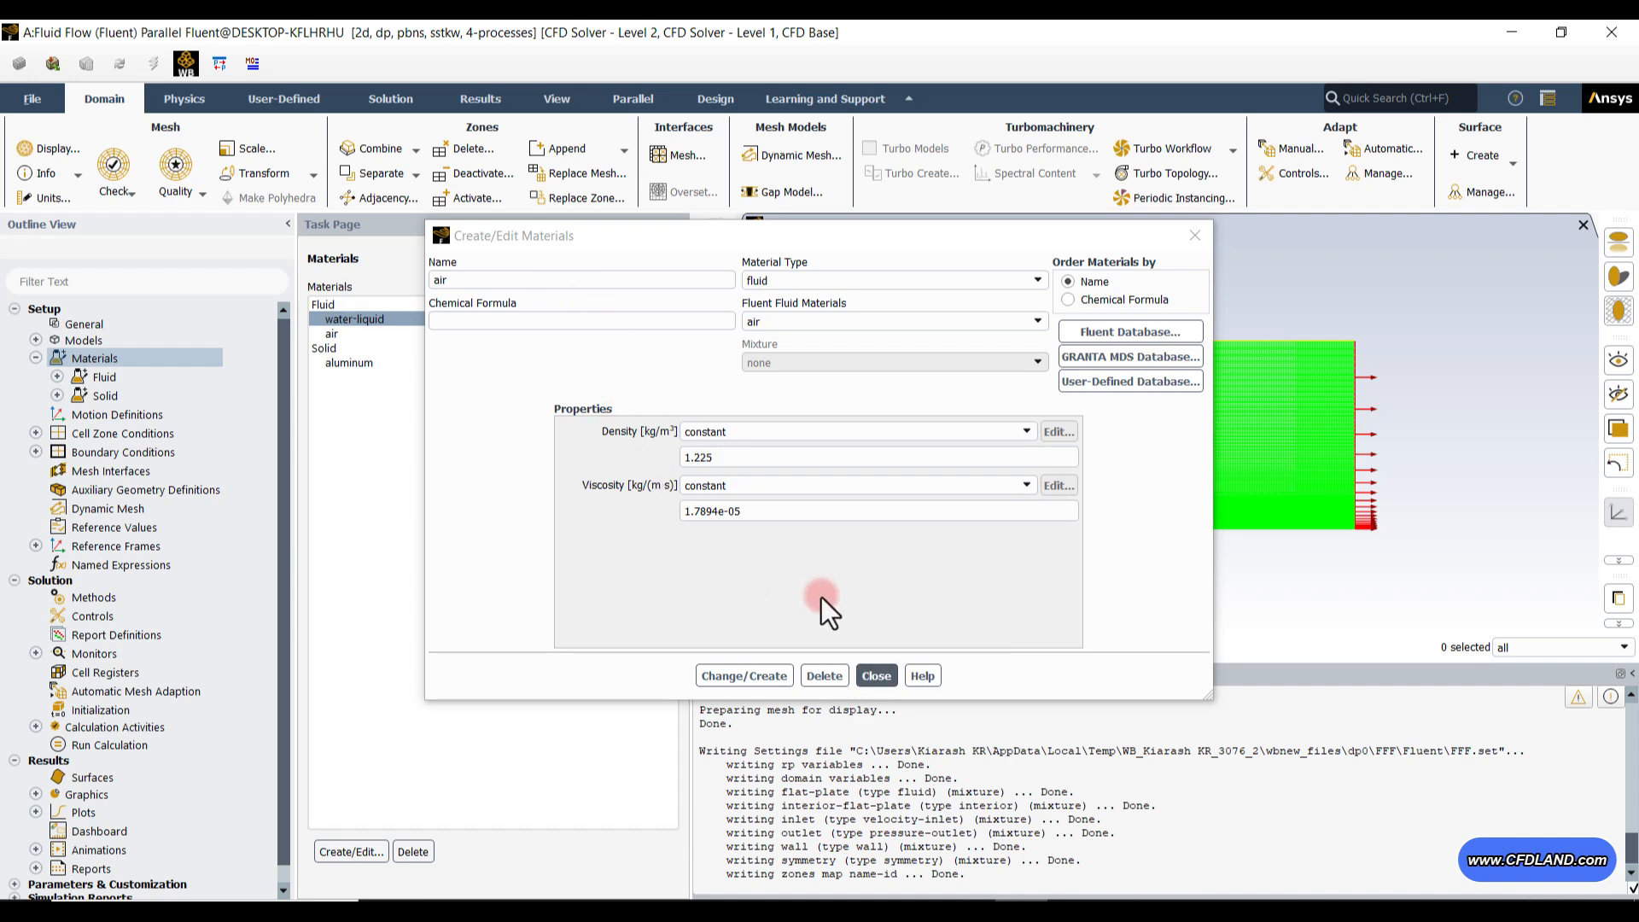
left_click(877, 676)
Open the fluid material water-liquid, check its density and viscosity values, and close the material dialog.
double_click(362, 319)
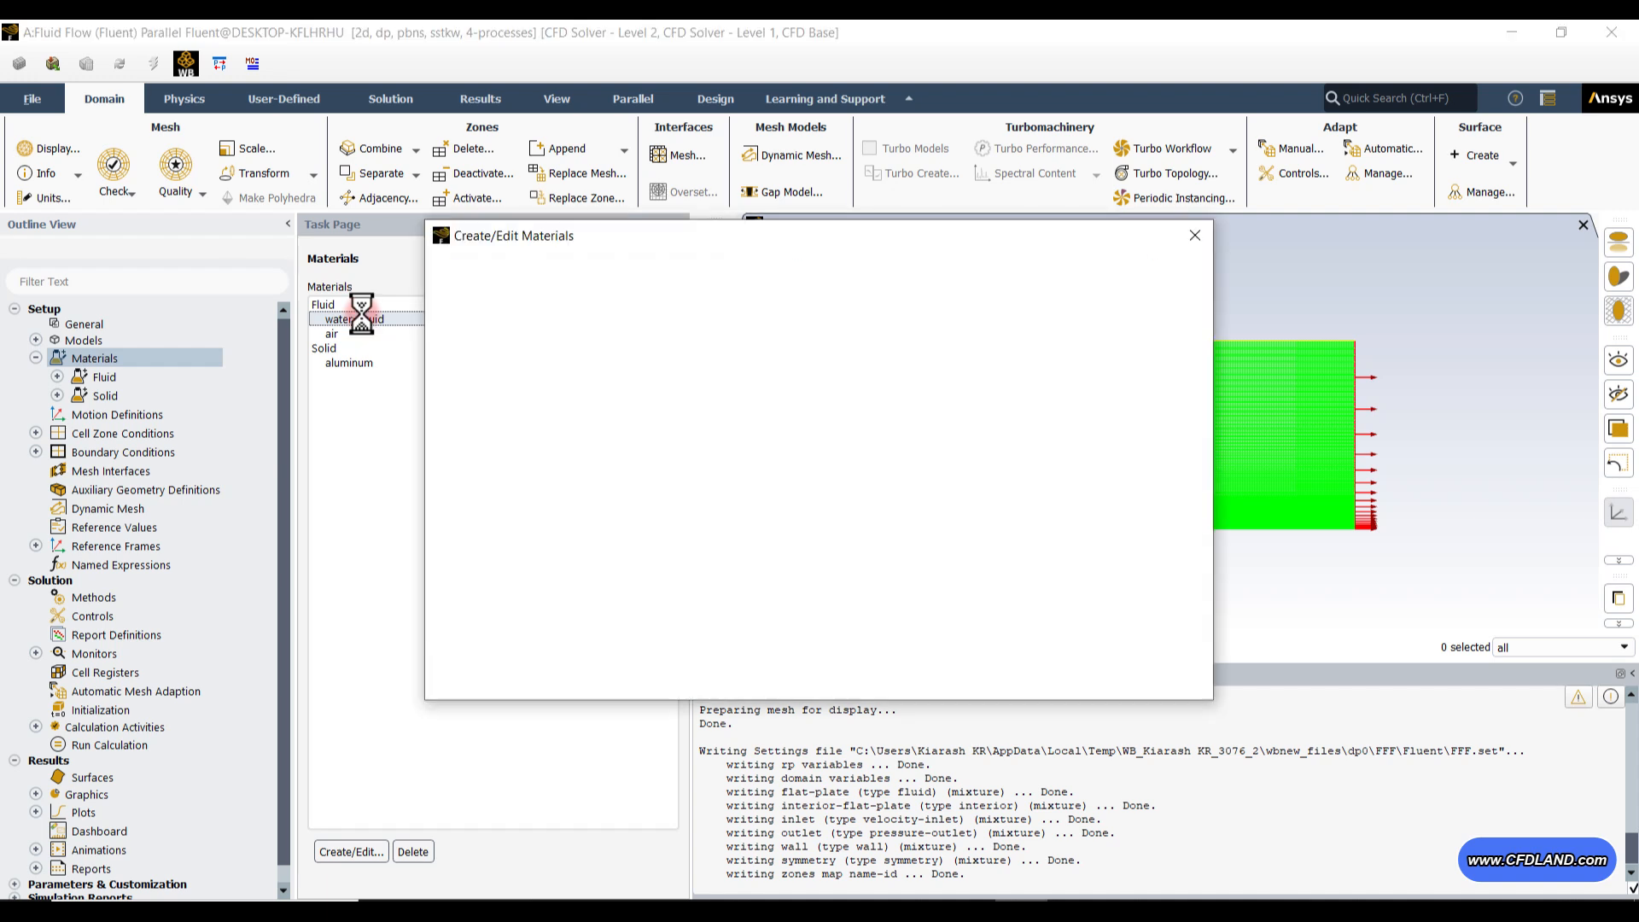
left_click_drag(795, 462, 652, 442)
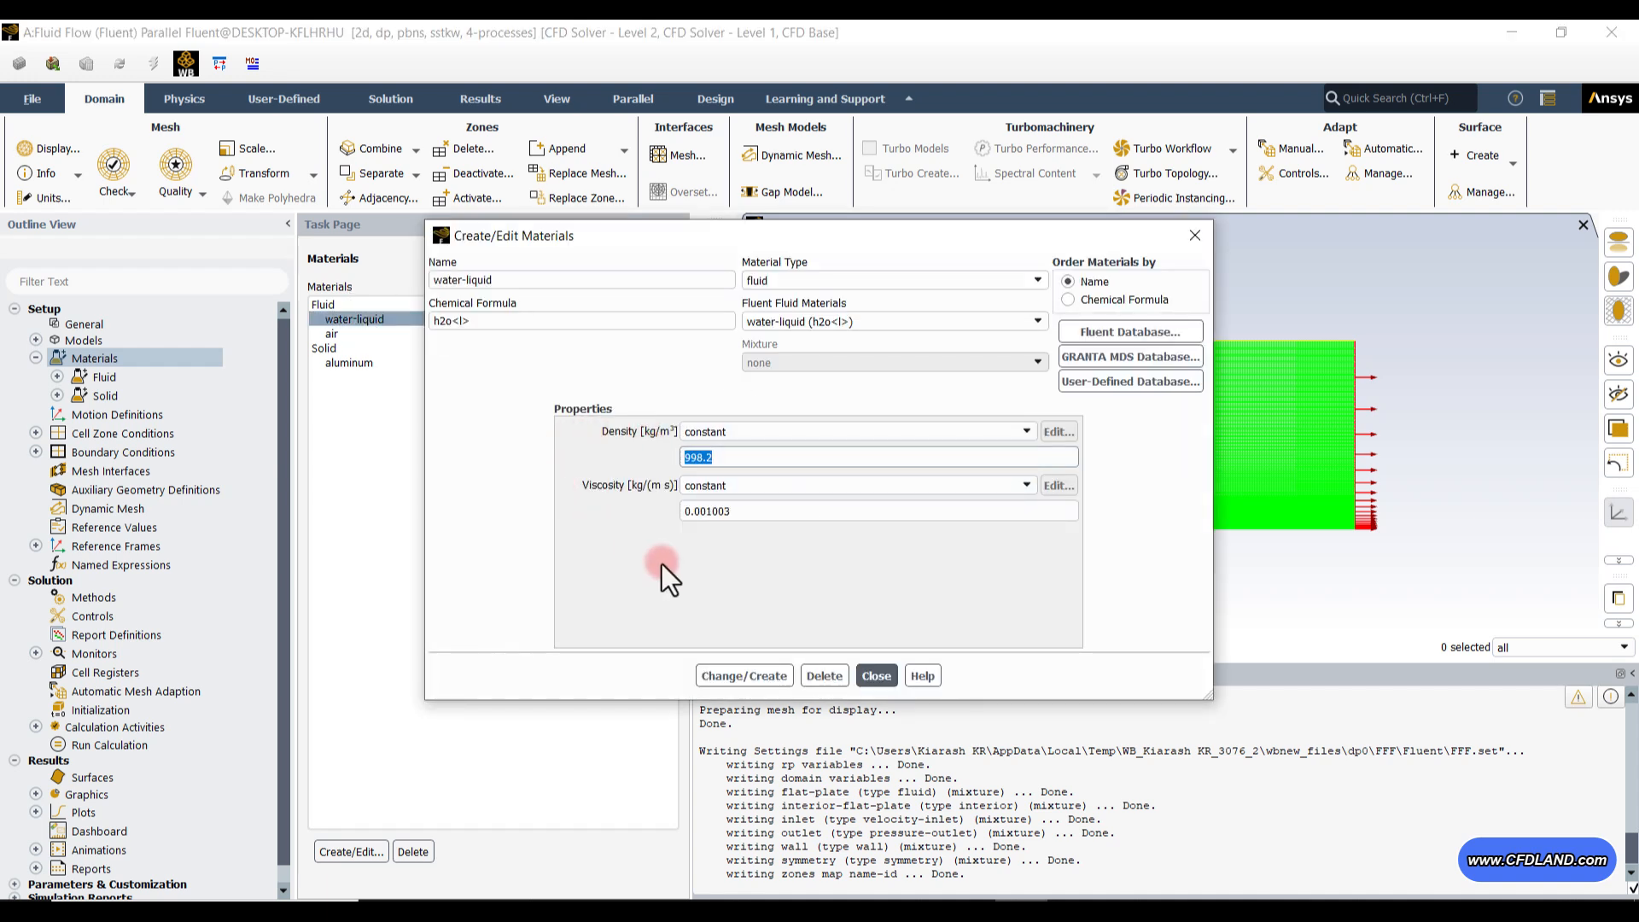
left_click_drag(797, 516, 644, 536)
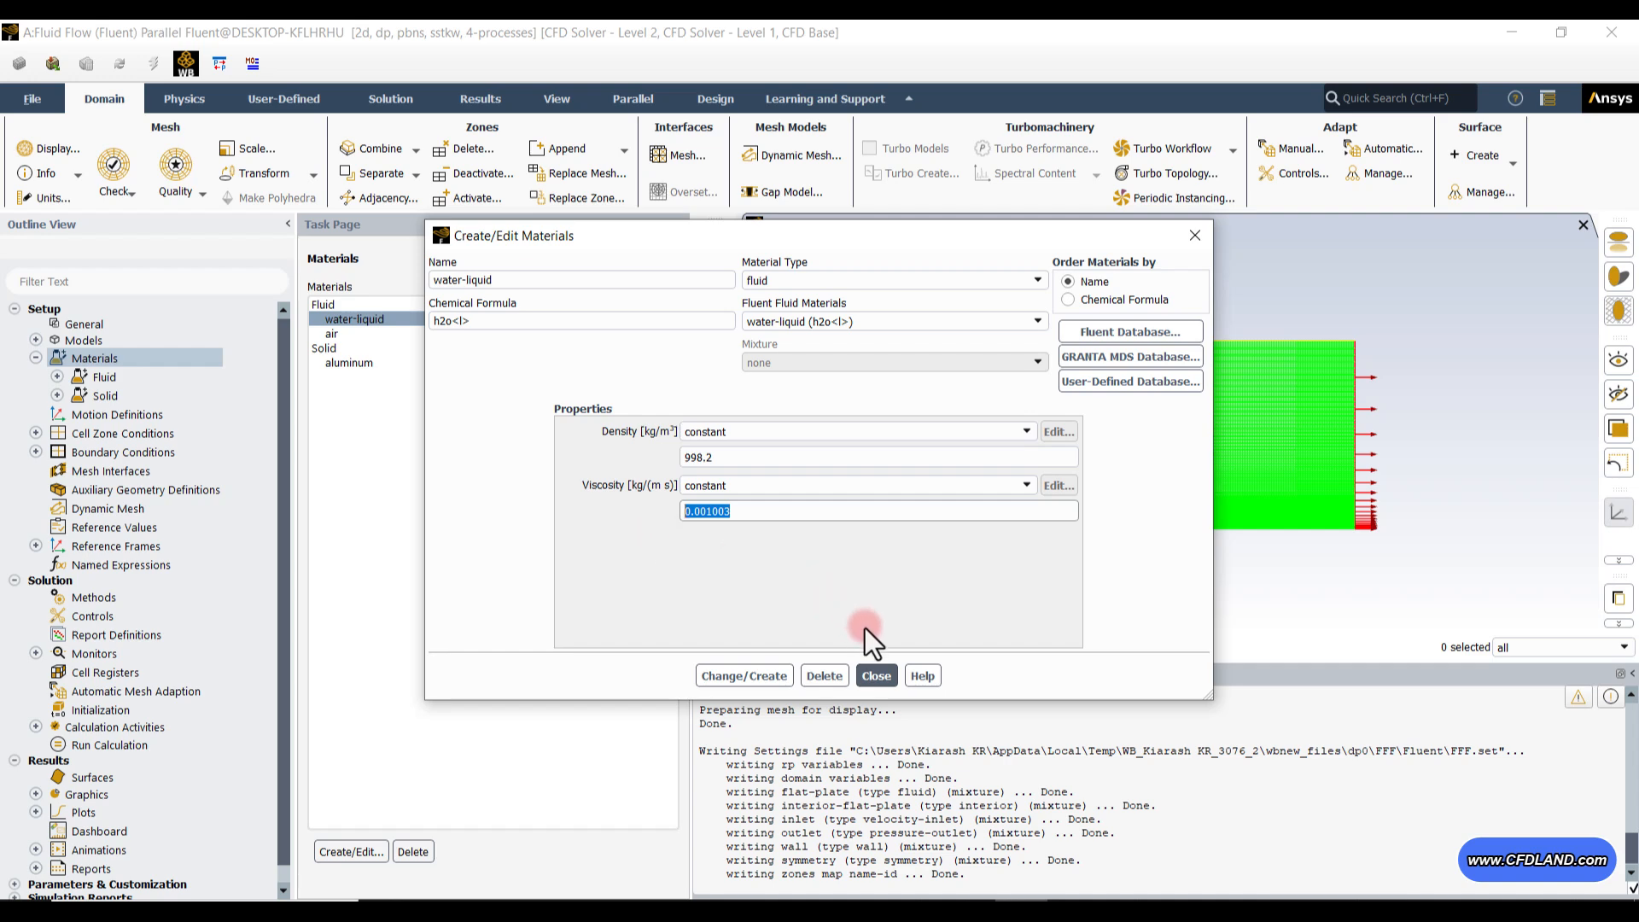
left_click(877, 676)
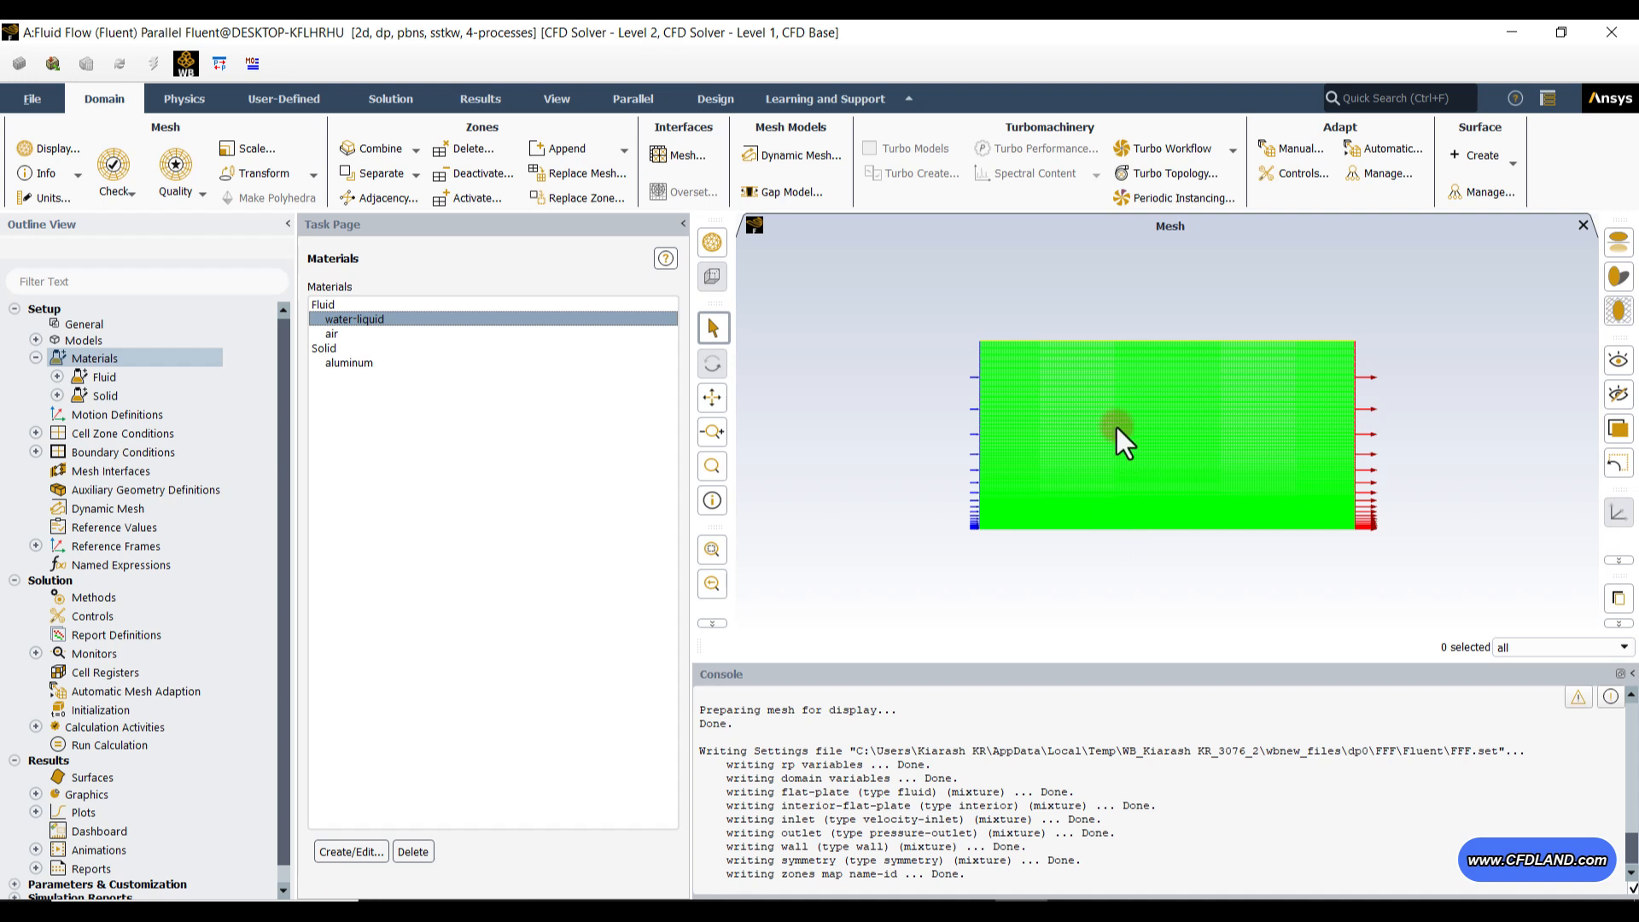
Assign water-liquid as the material of the flat-plate cell zone and apply the change.
left_click(154, 434)
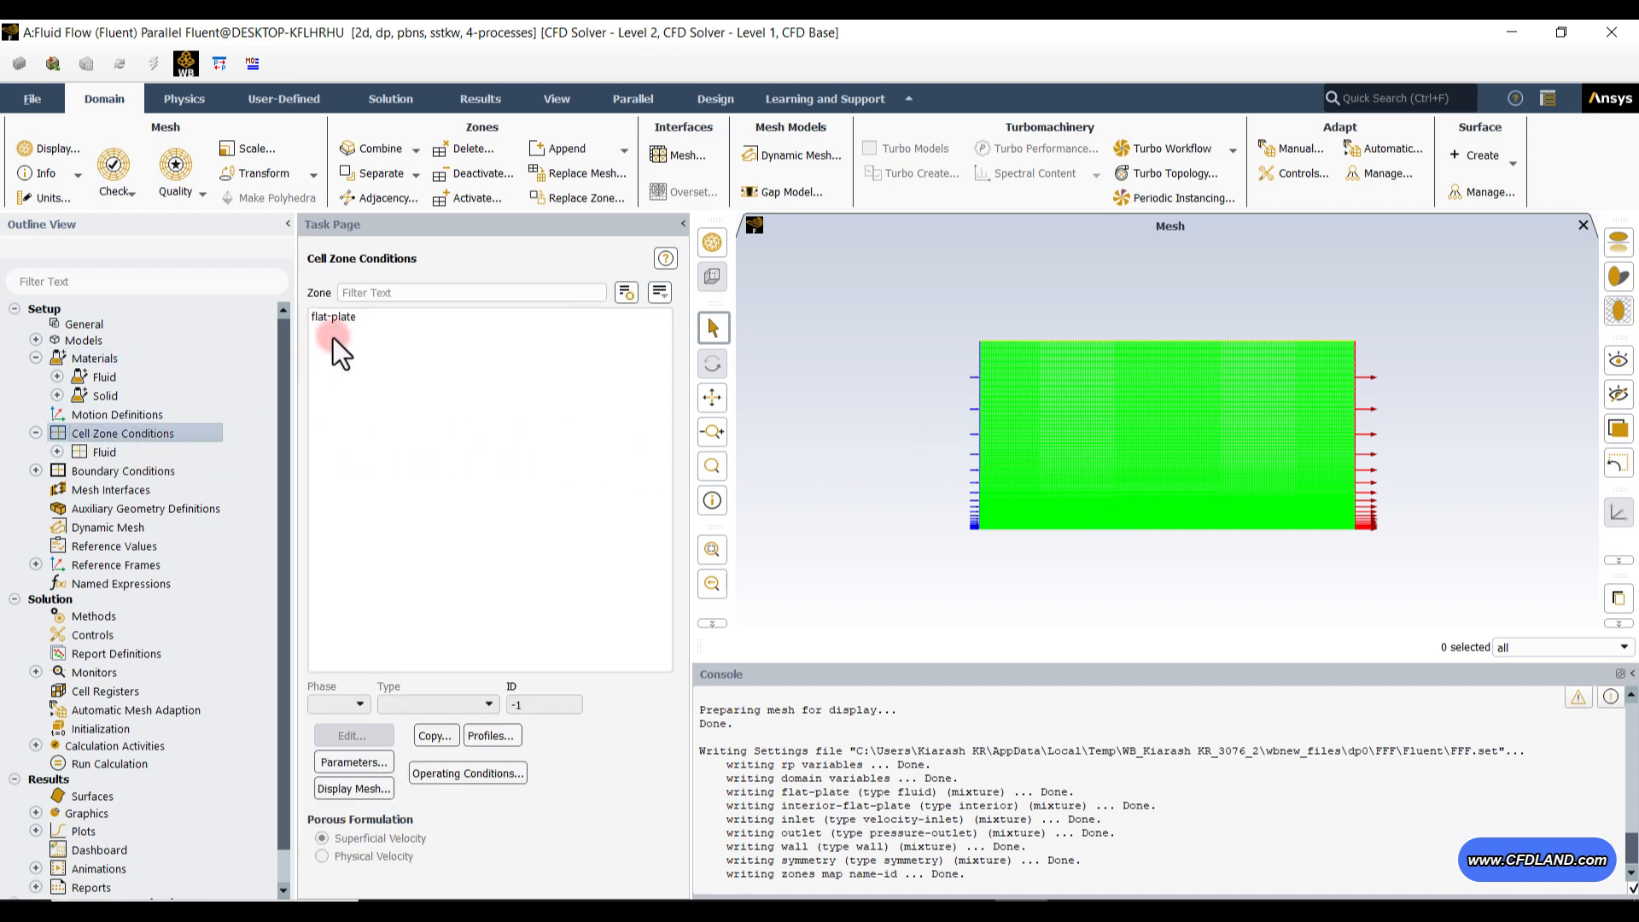
left_click(346, 317)
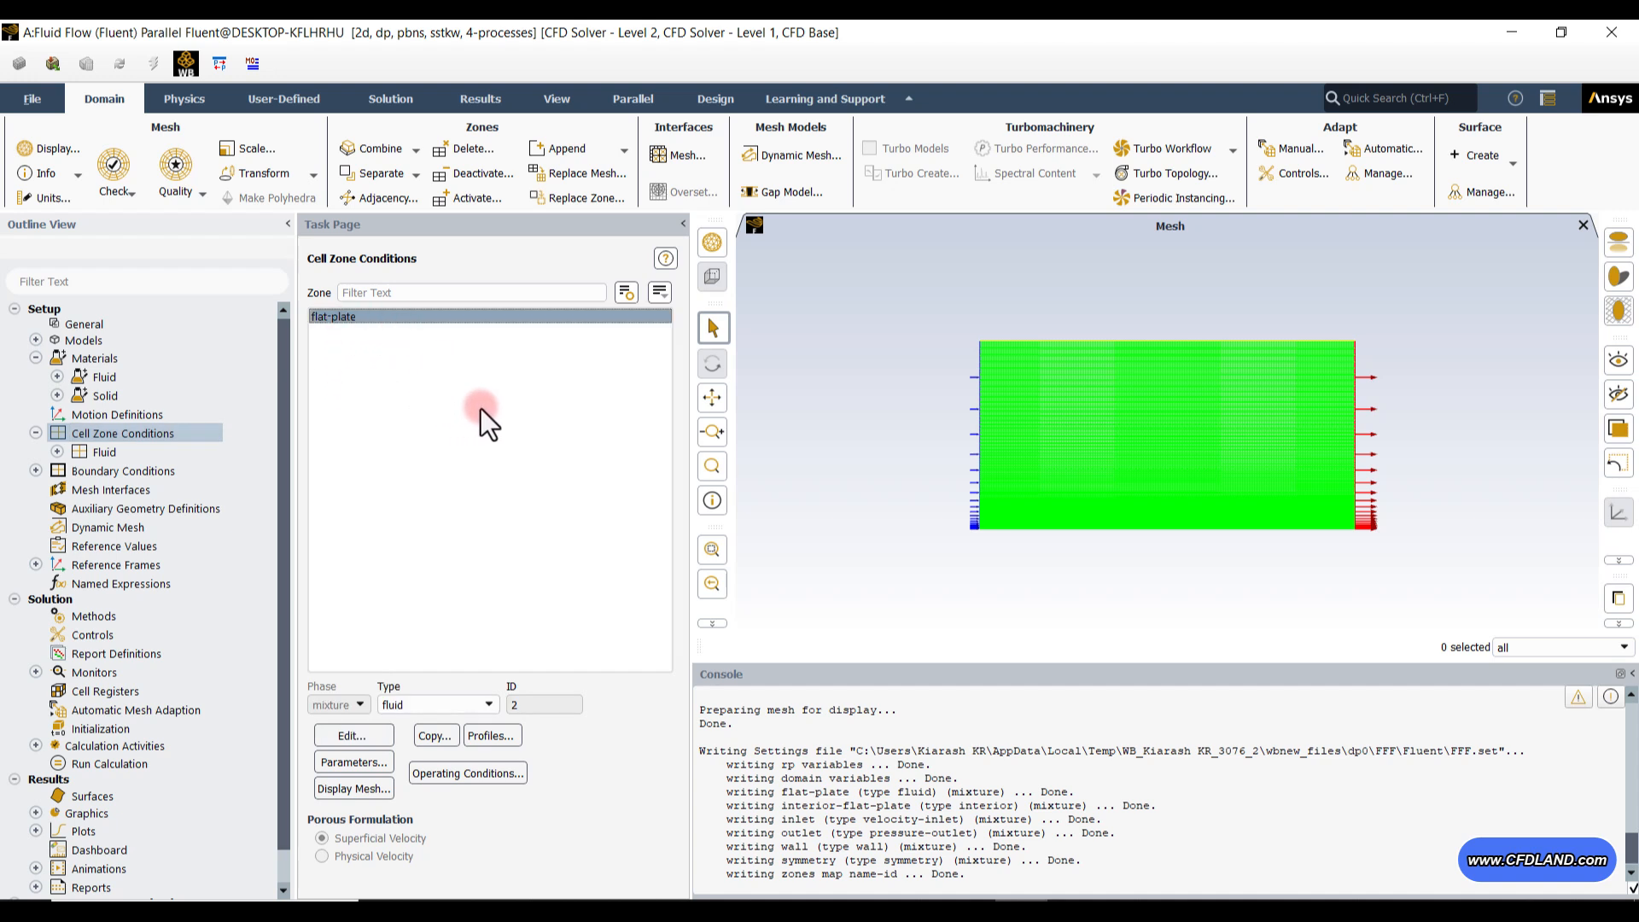
left_click(370, 742)
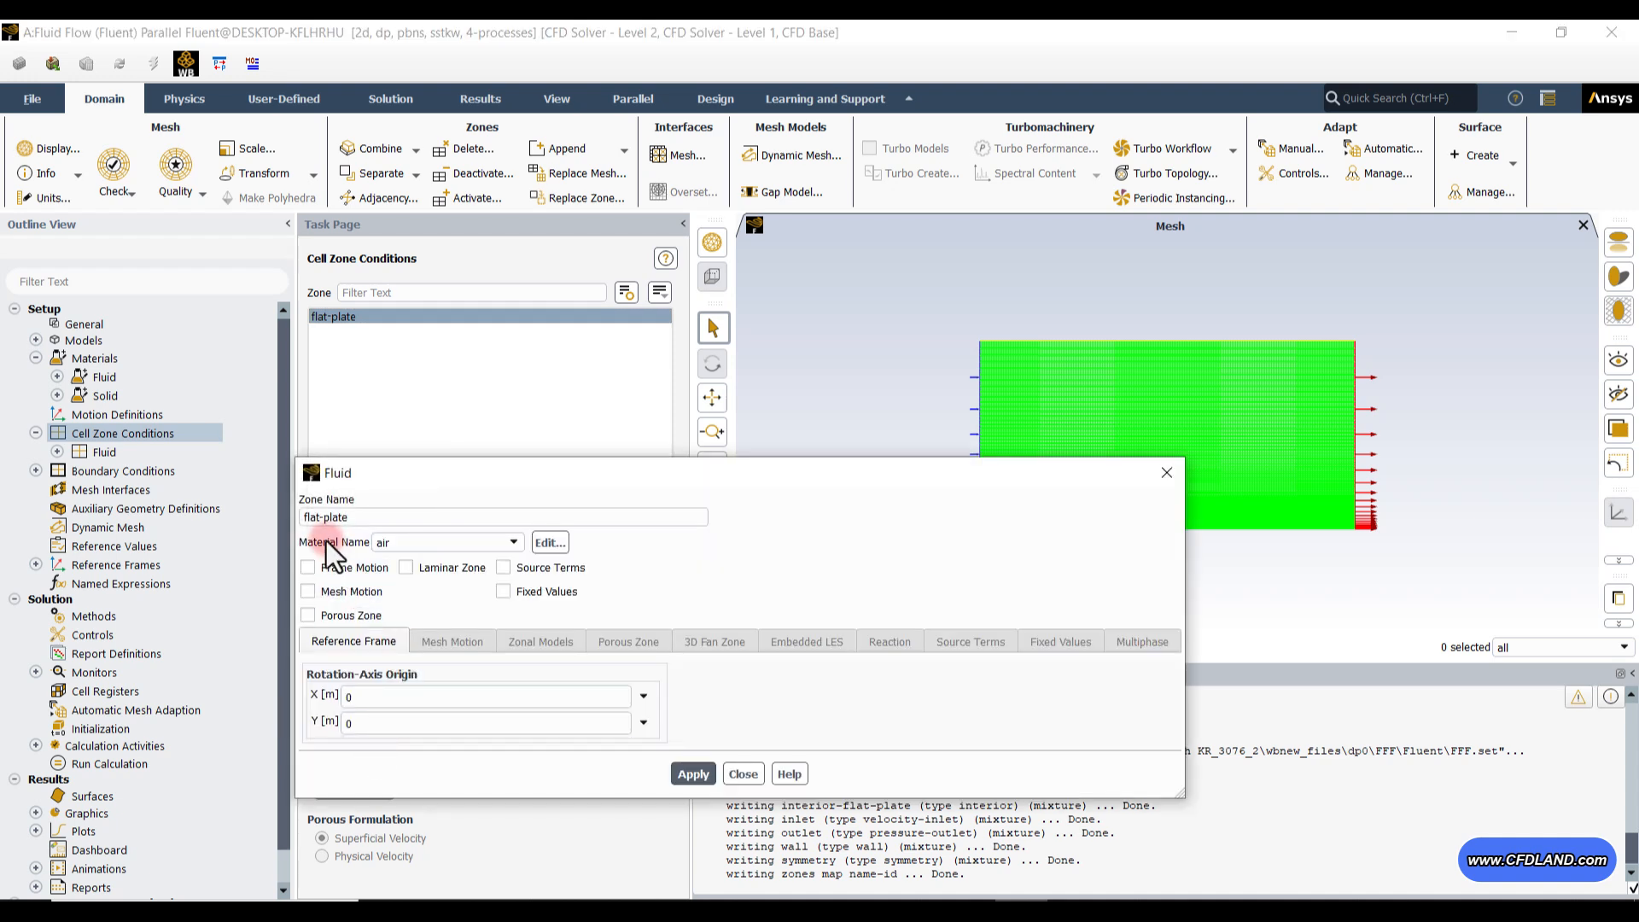
left_click_drag(464, 474, 577, 367)
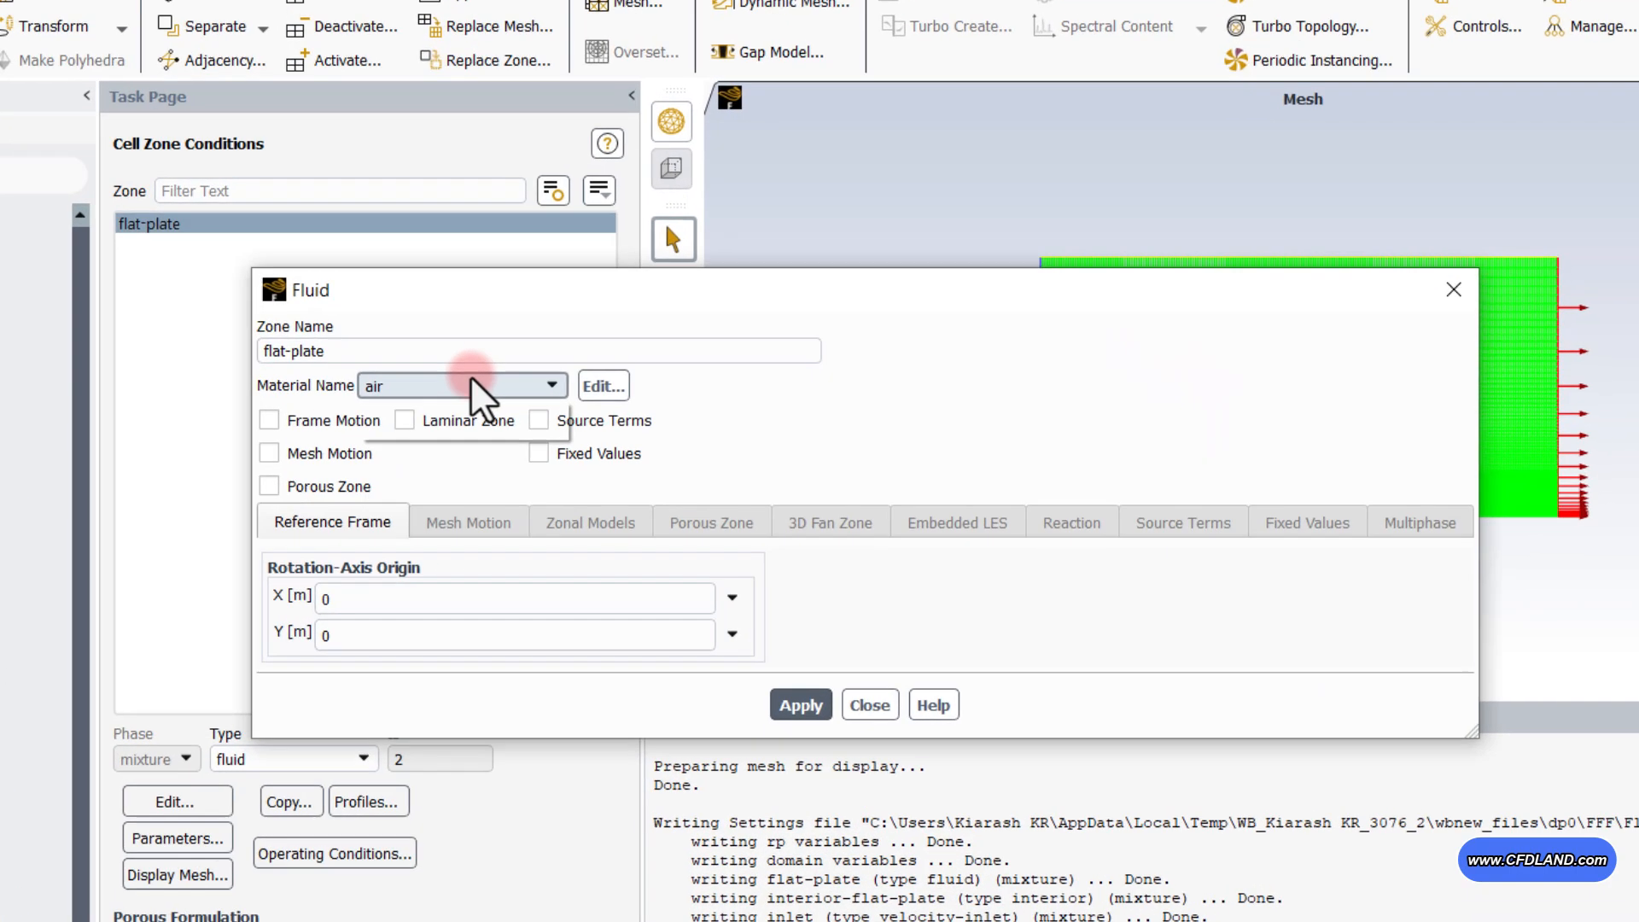
left_click(567, 433)
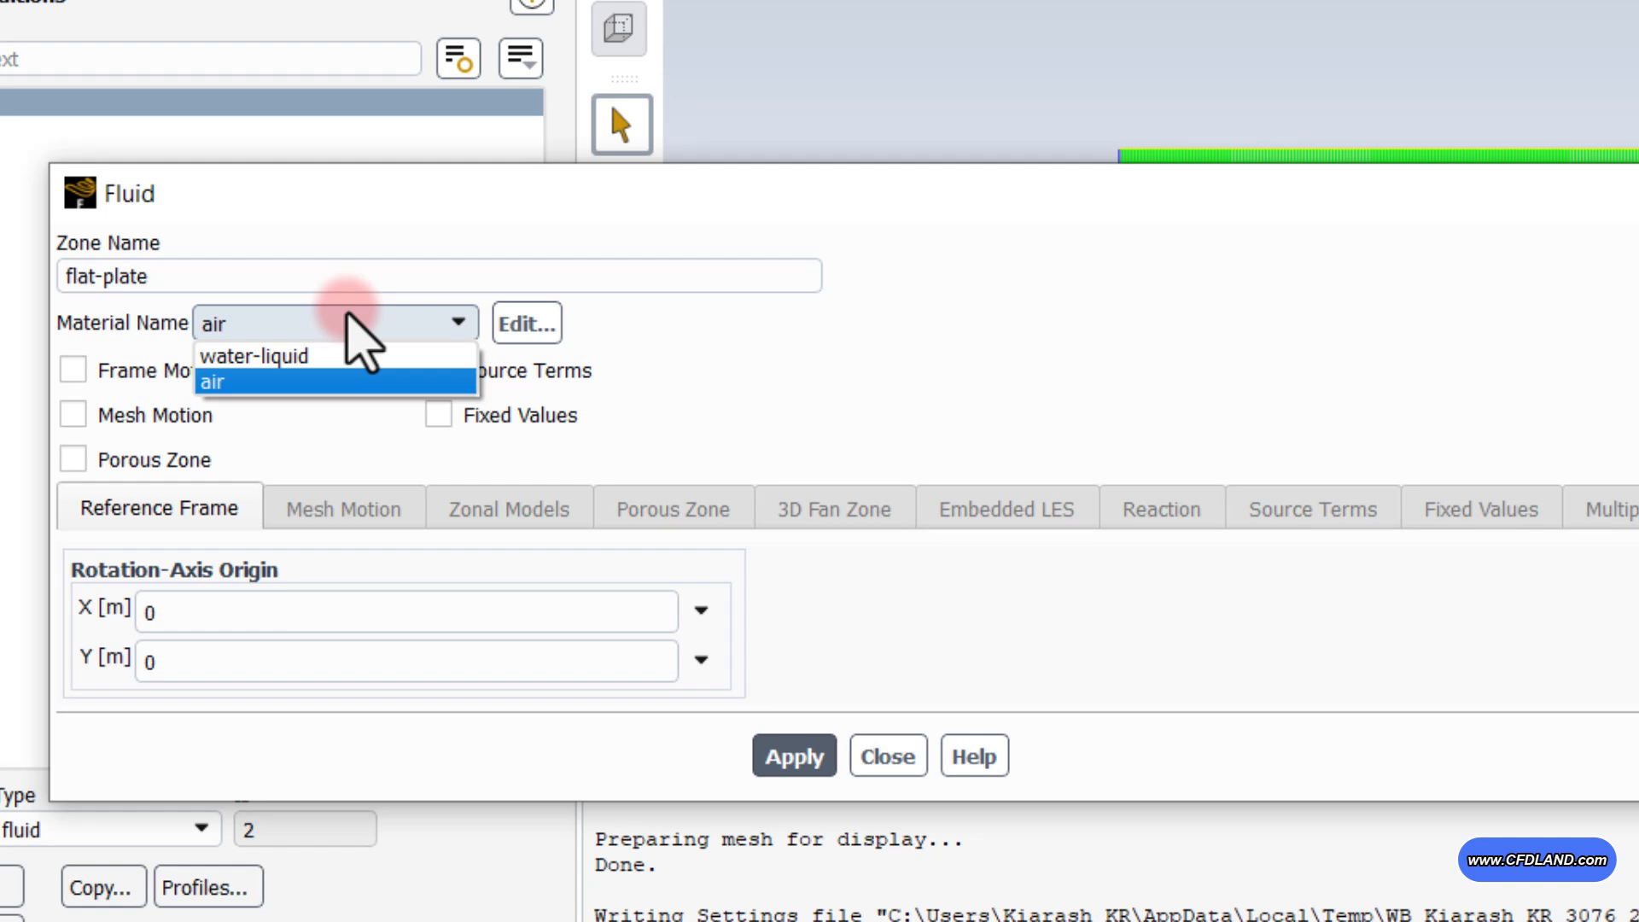
left_click(256, 357)
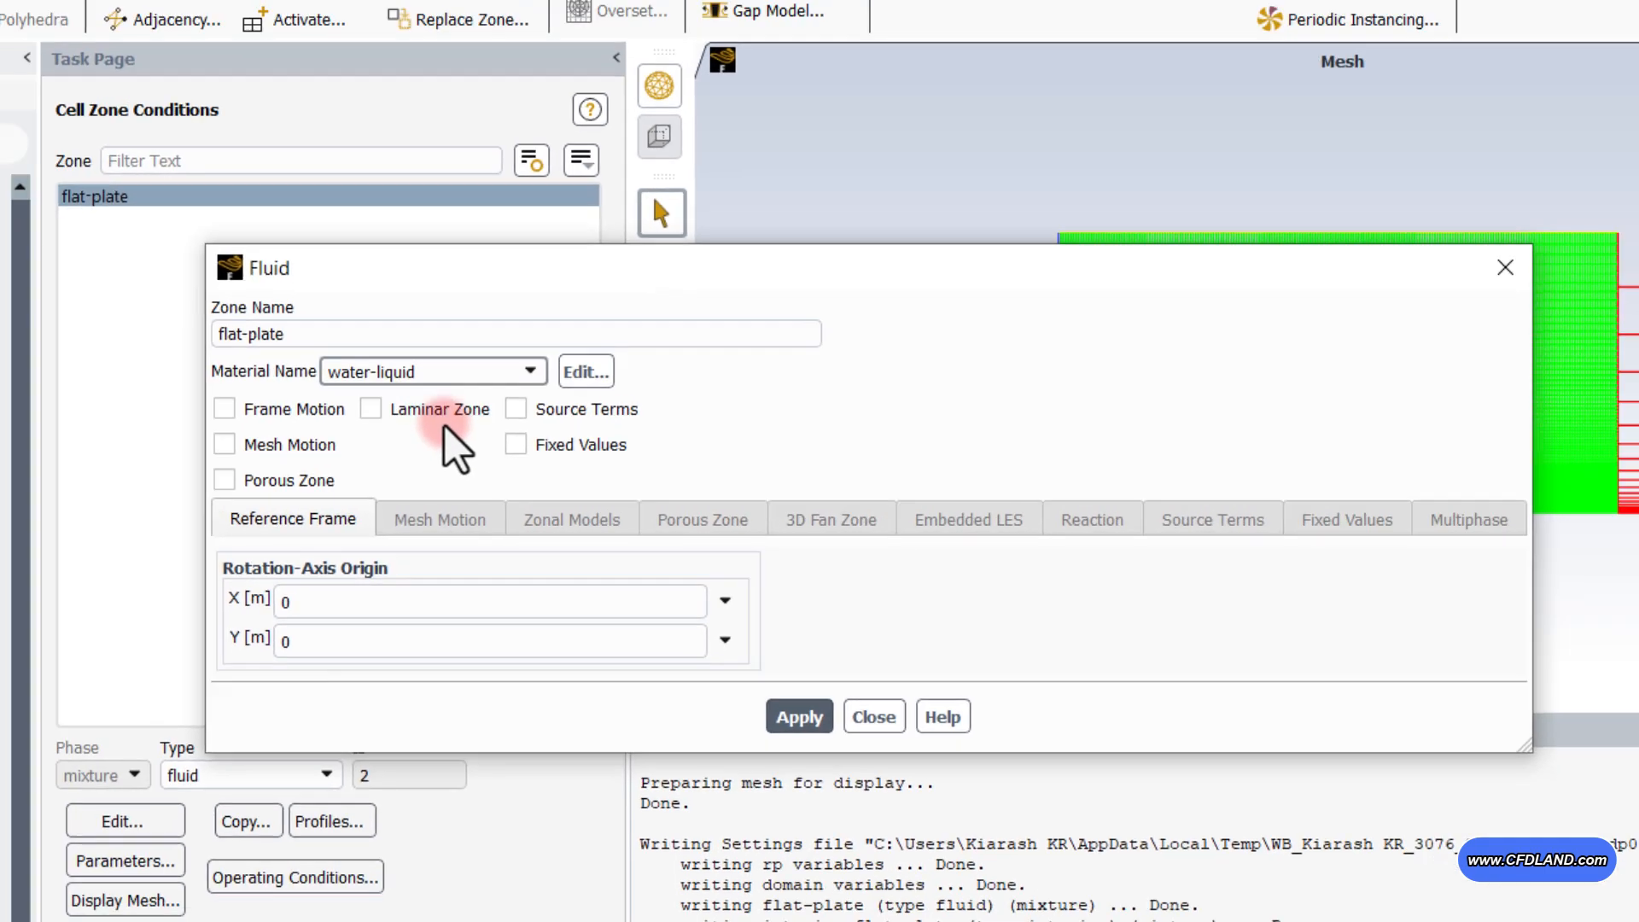
left_click_drag(536, 278, 361, 363)
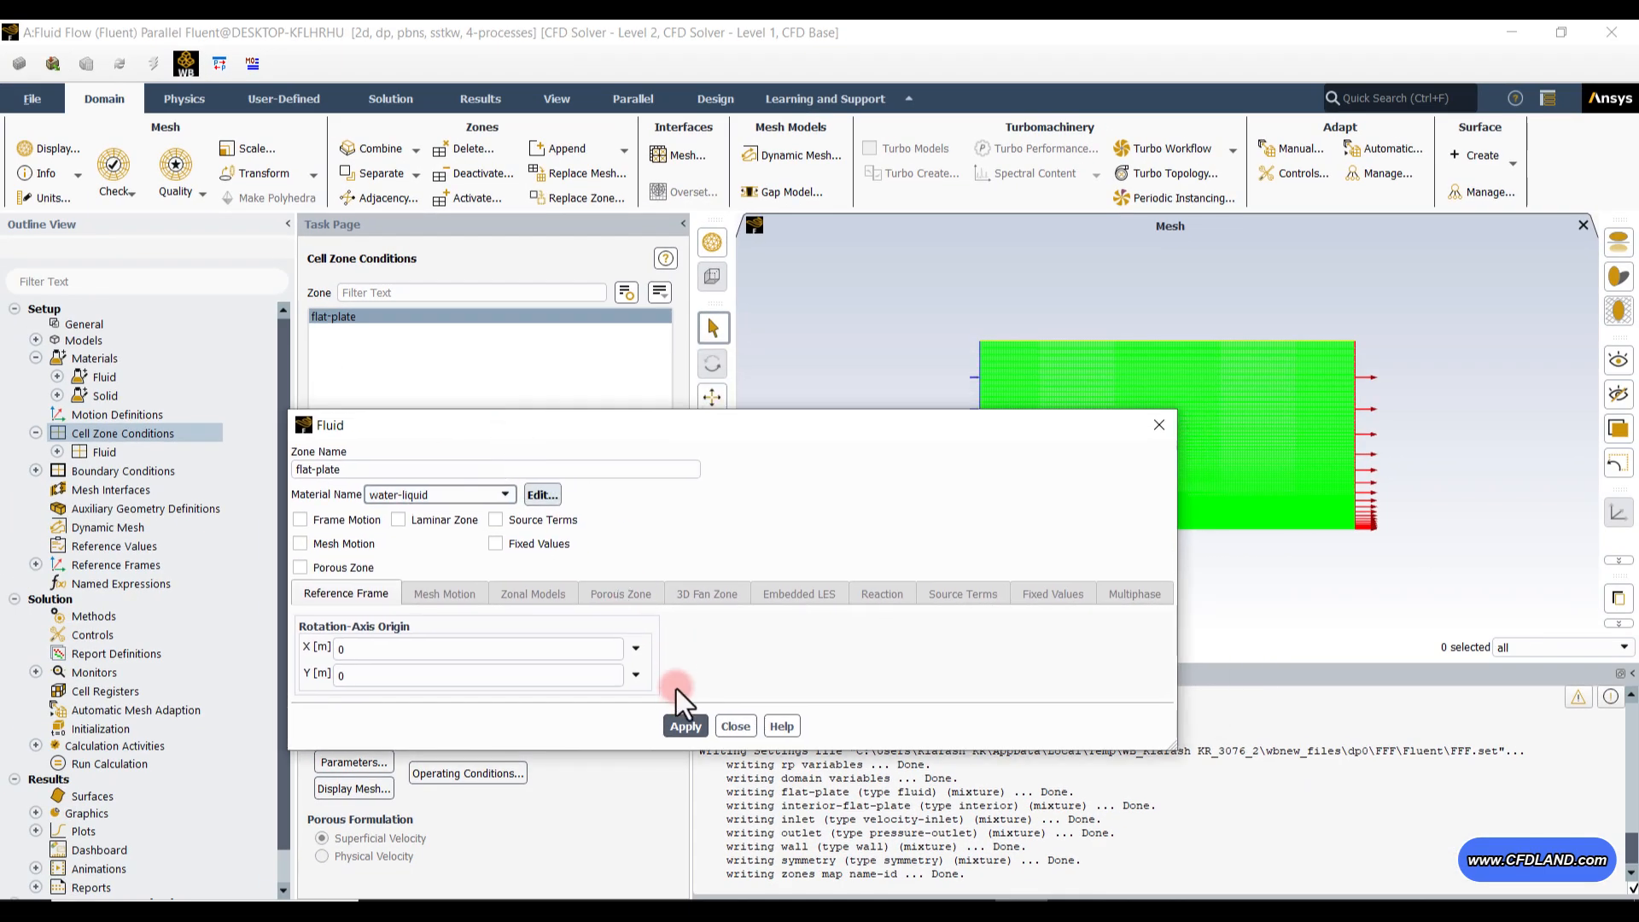
left_click(678, 727)
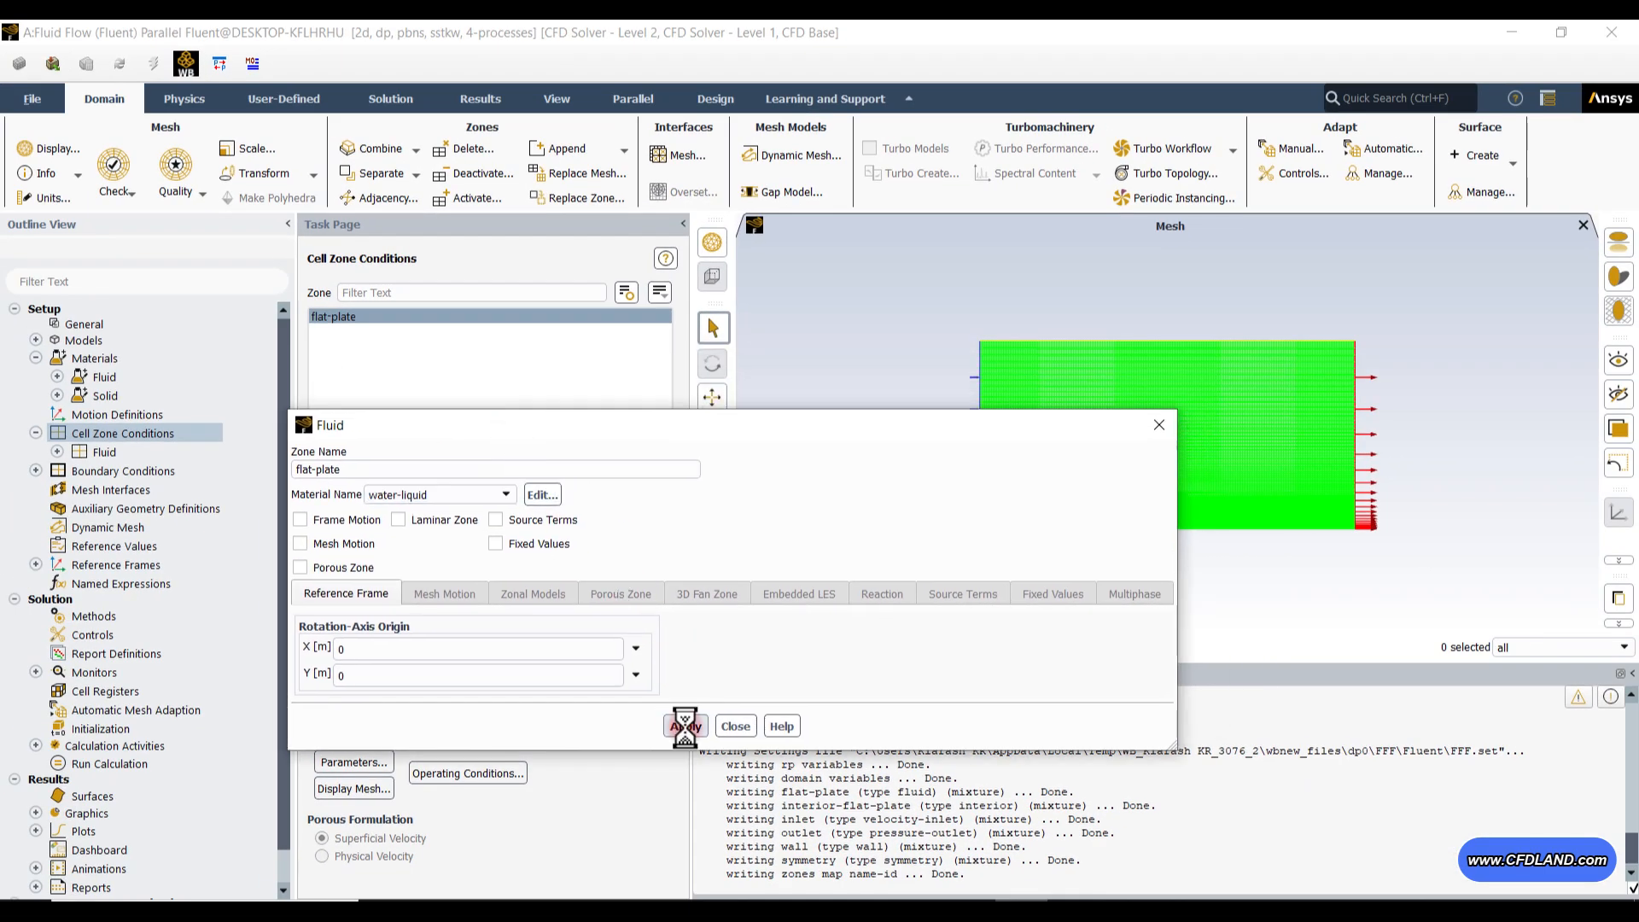
left_click(739, 728)
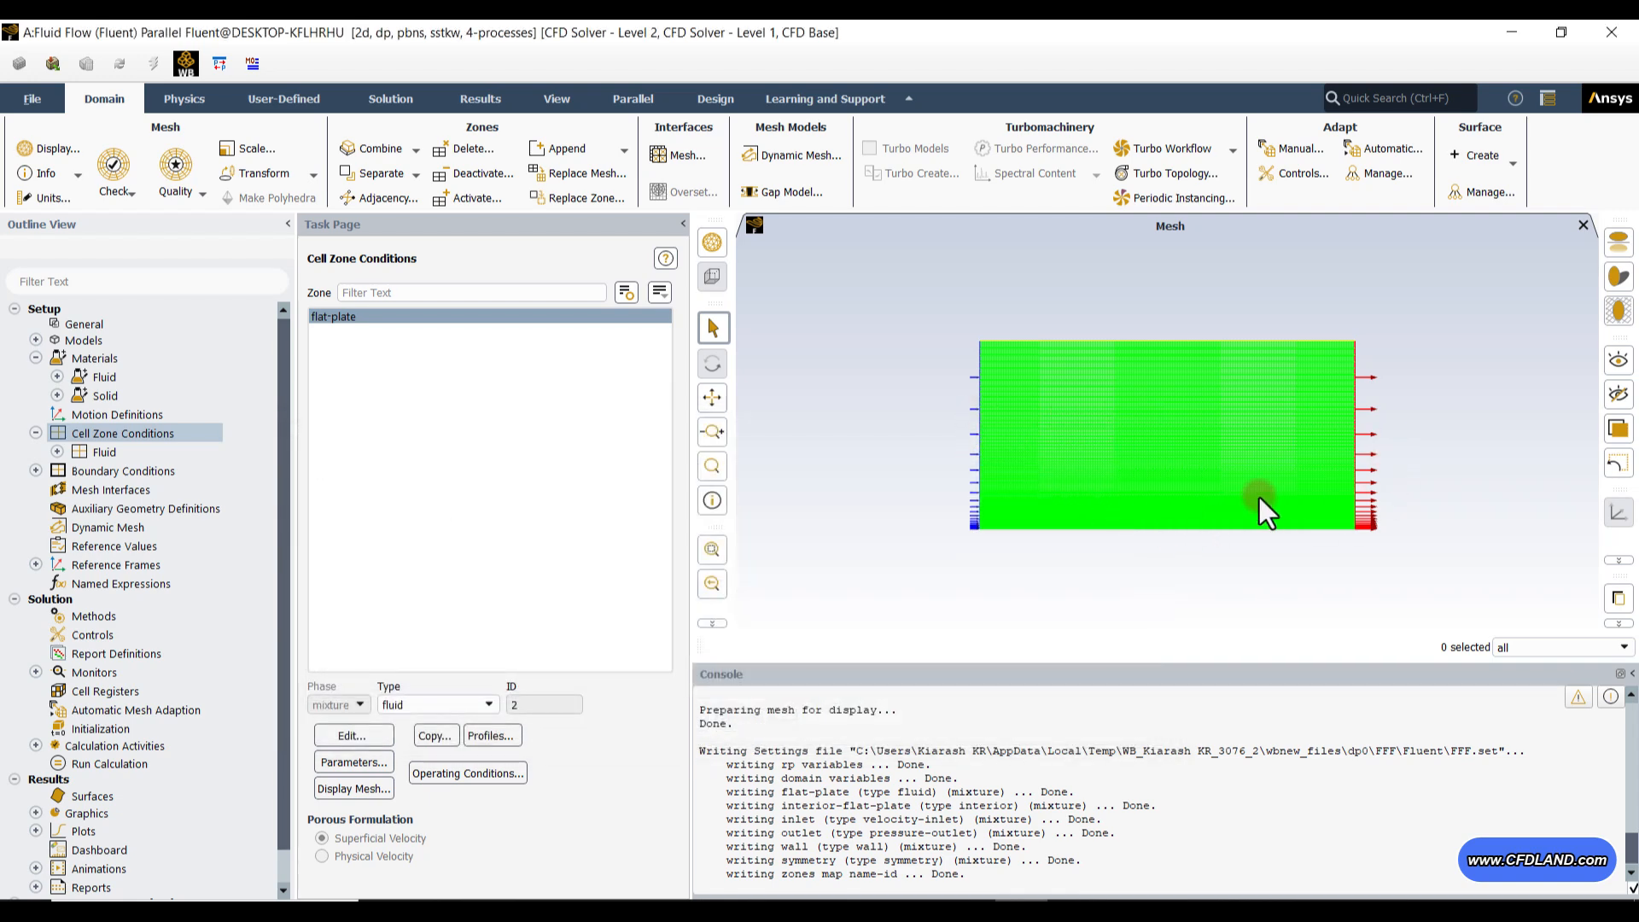
Group the boundary condition zones by zone type and review the boundary types available for the inlet zone.
double_click(157, 472)
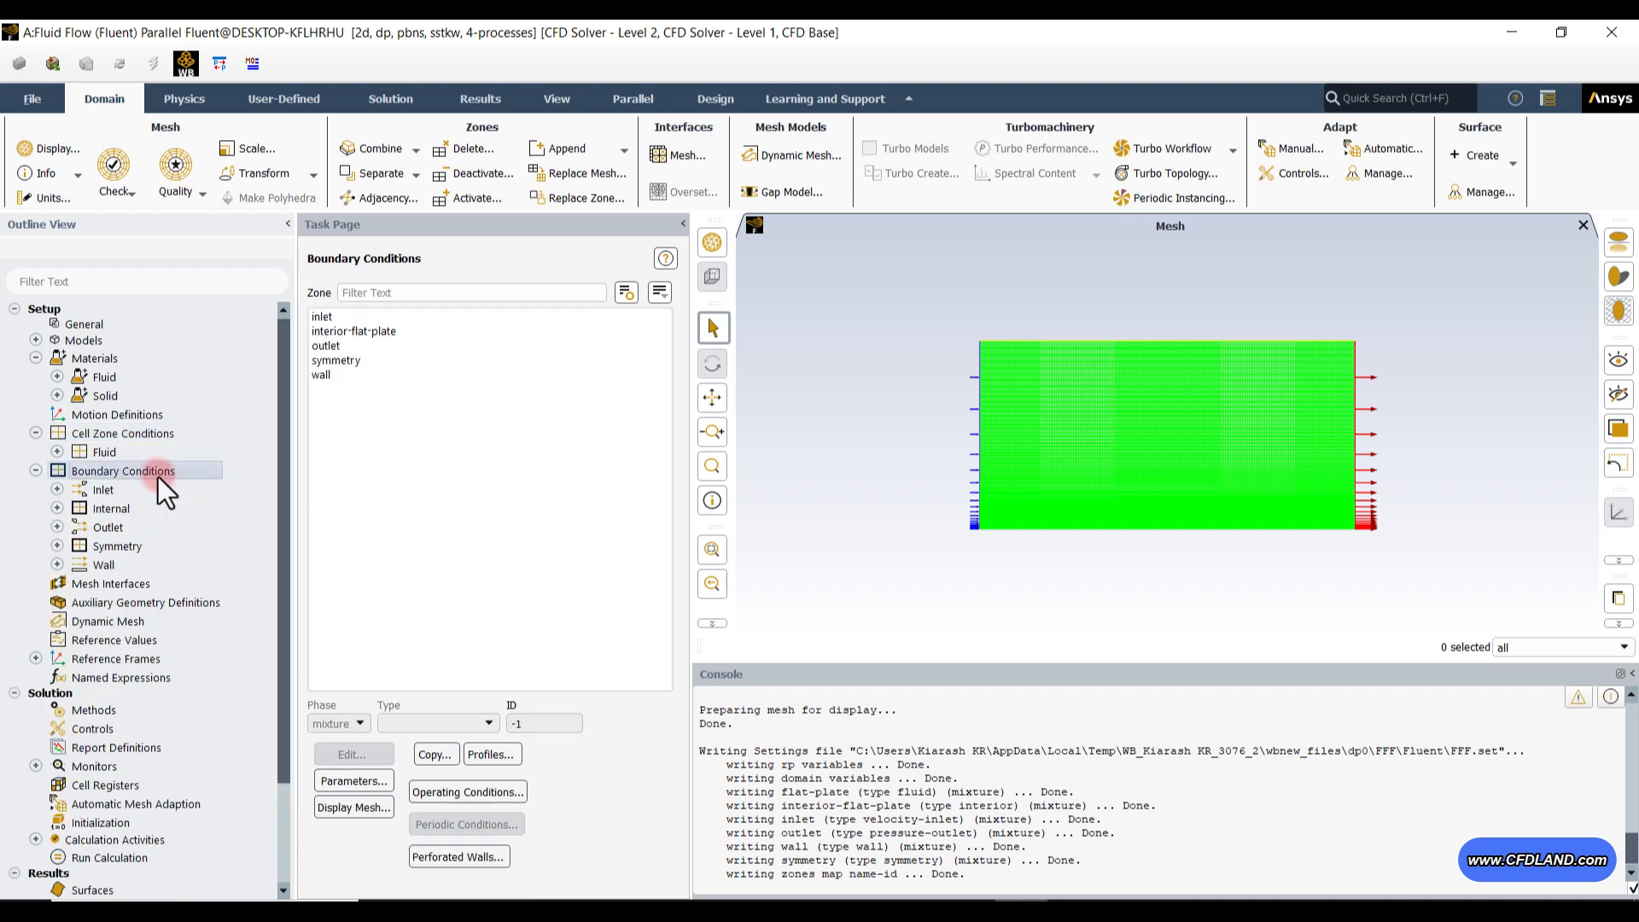
left_click(670, 292)
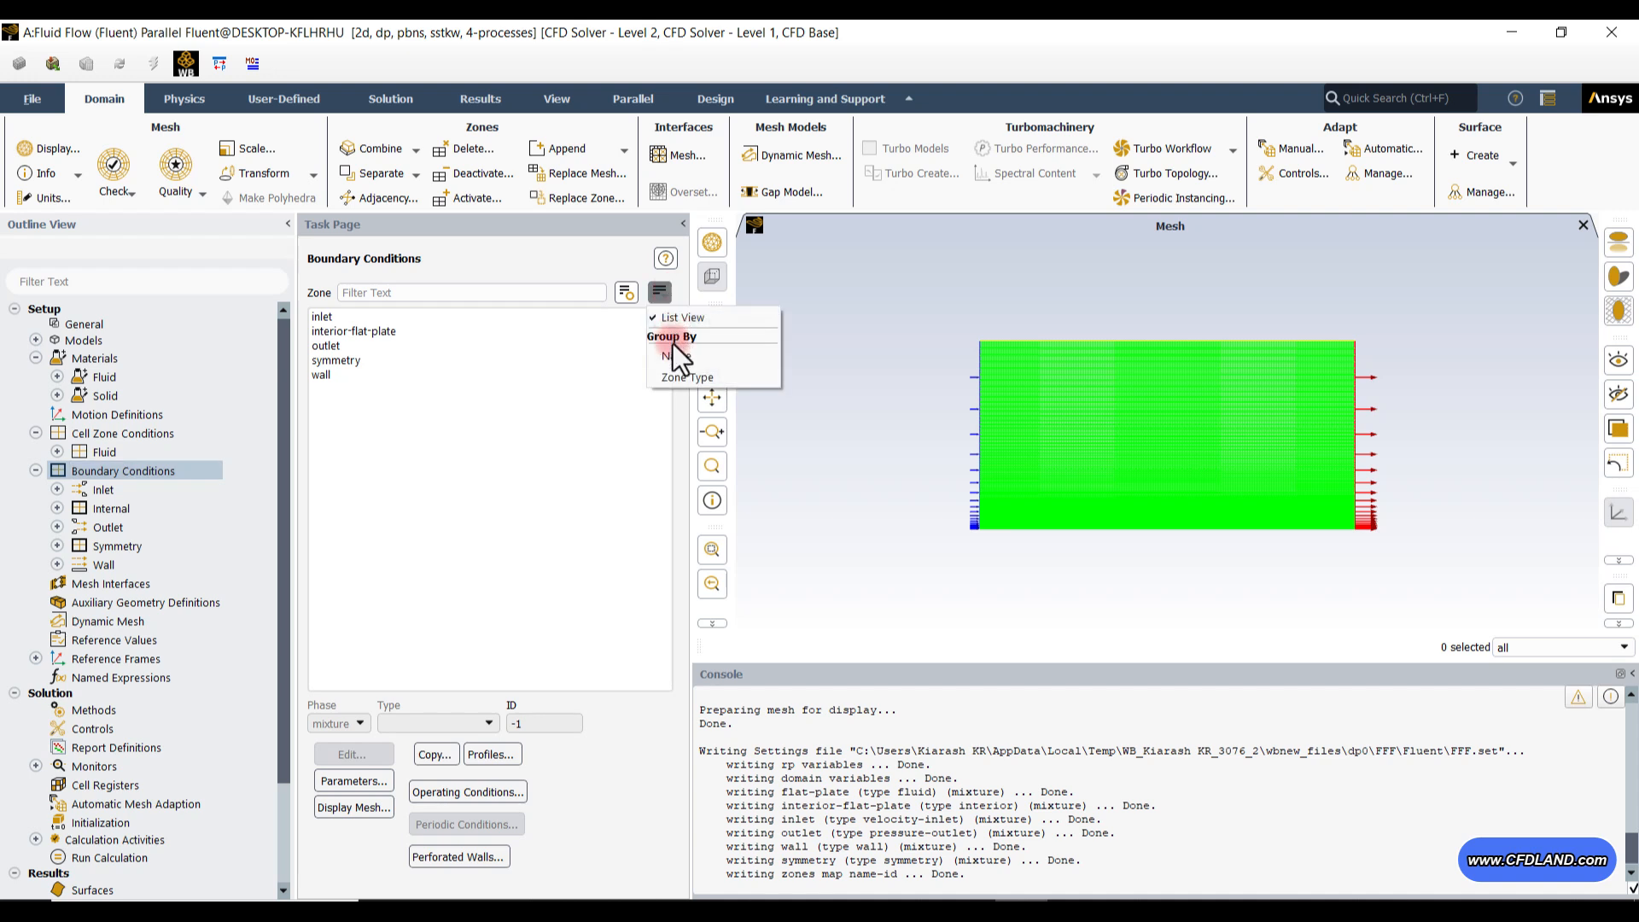
left_click(676, 375)
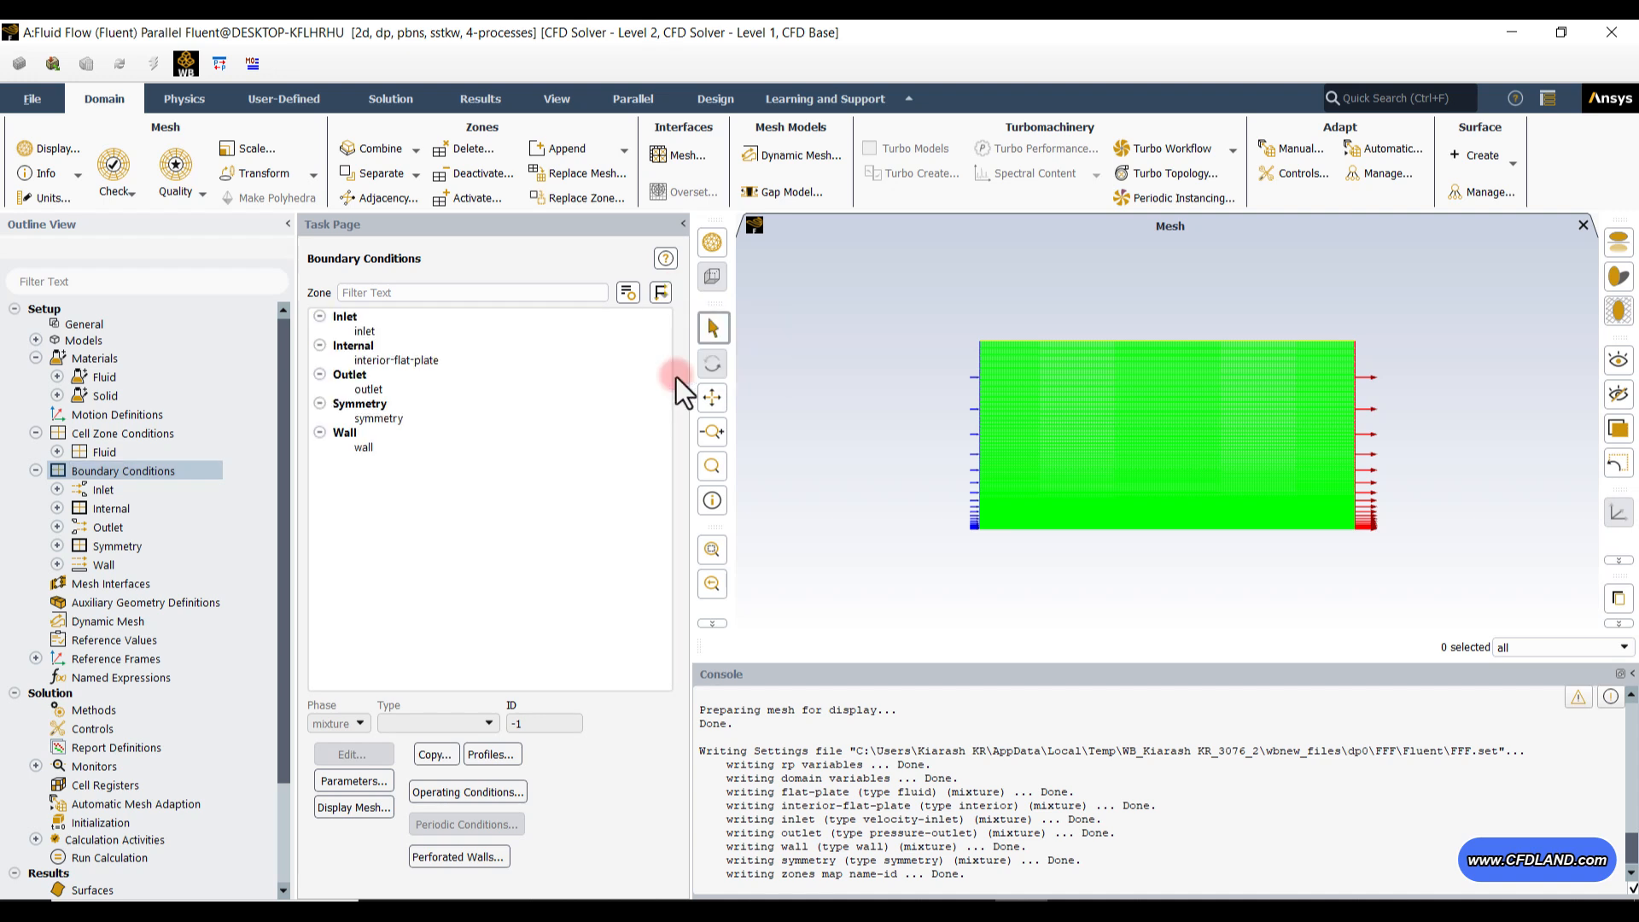
left_click(376, 331)
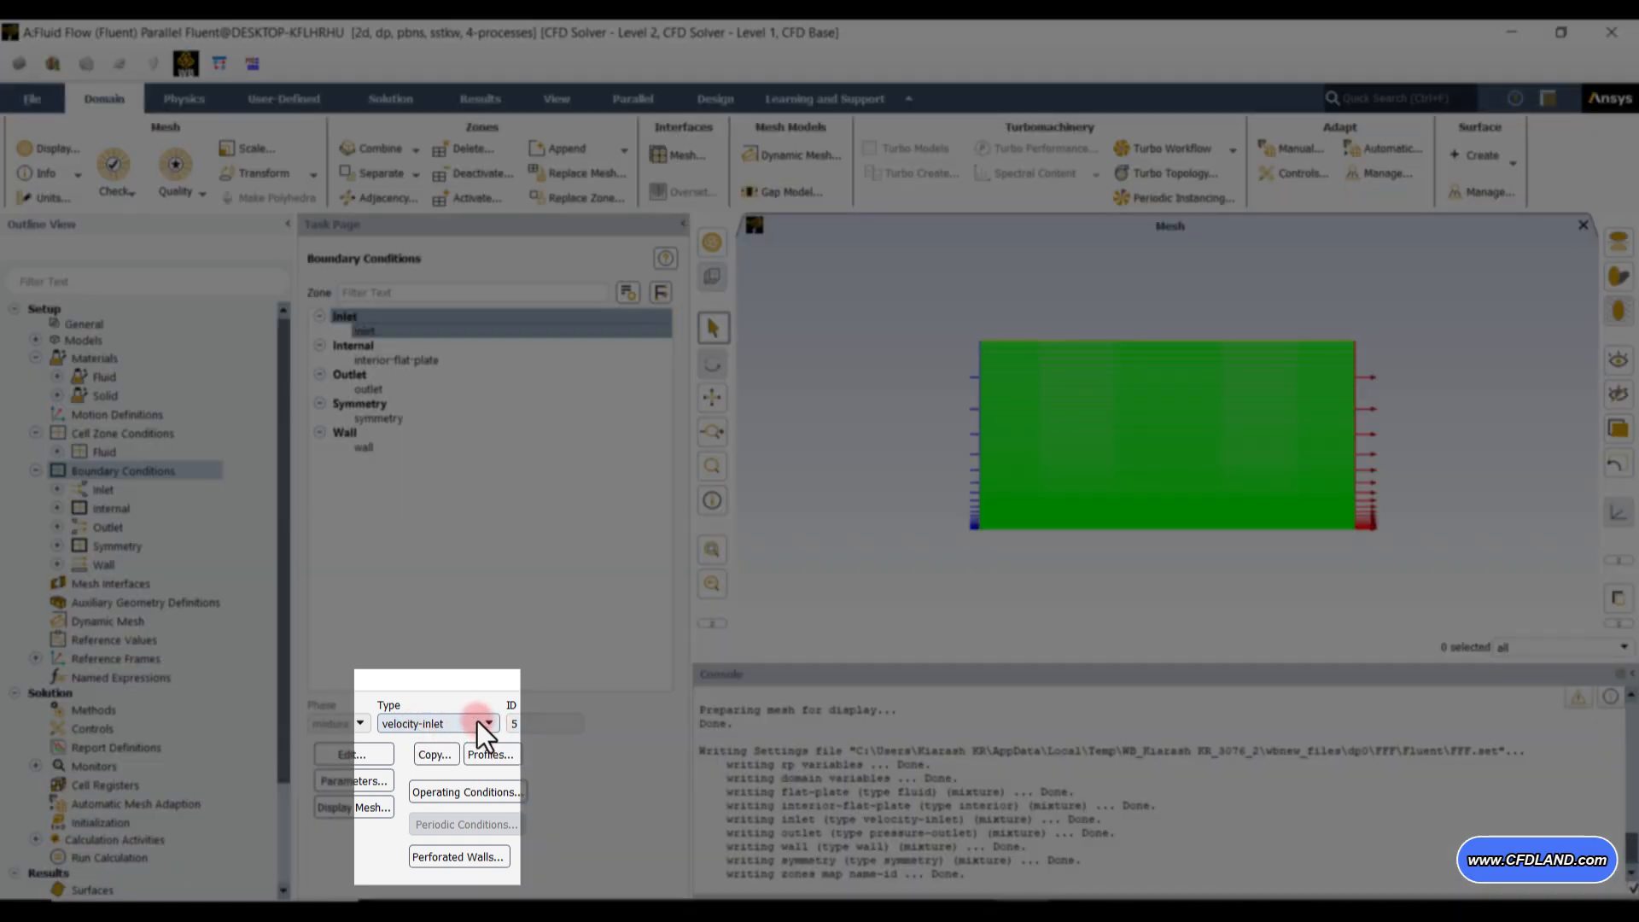
left_click(480, 723)
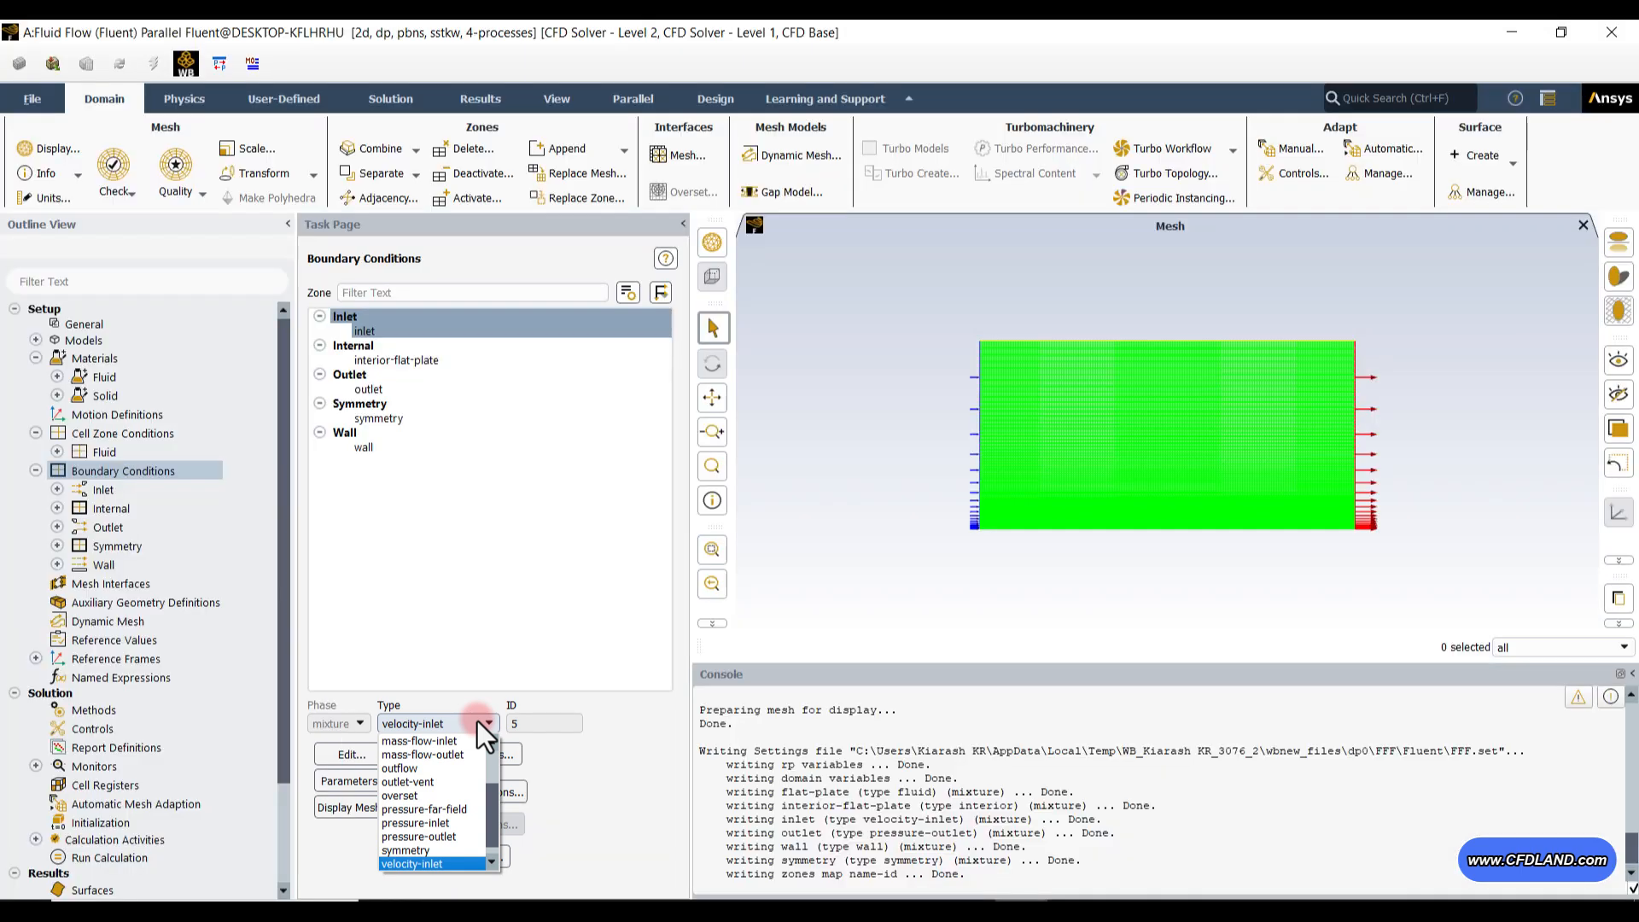
left_click(478, 723)
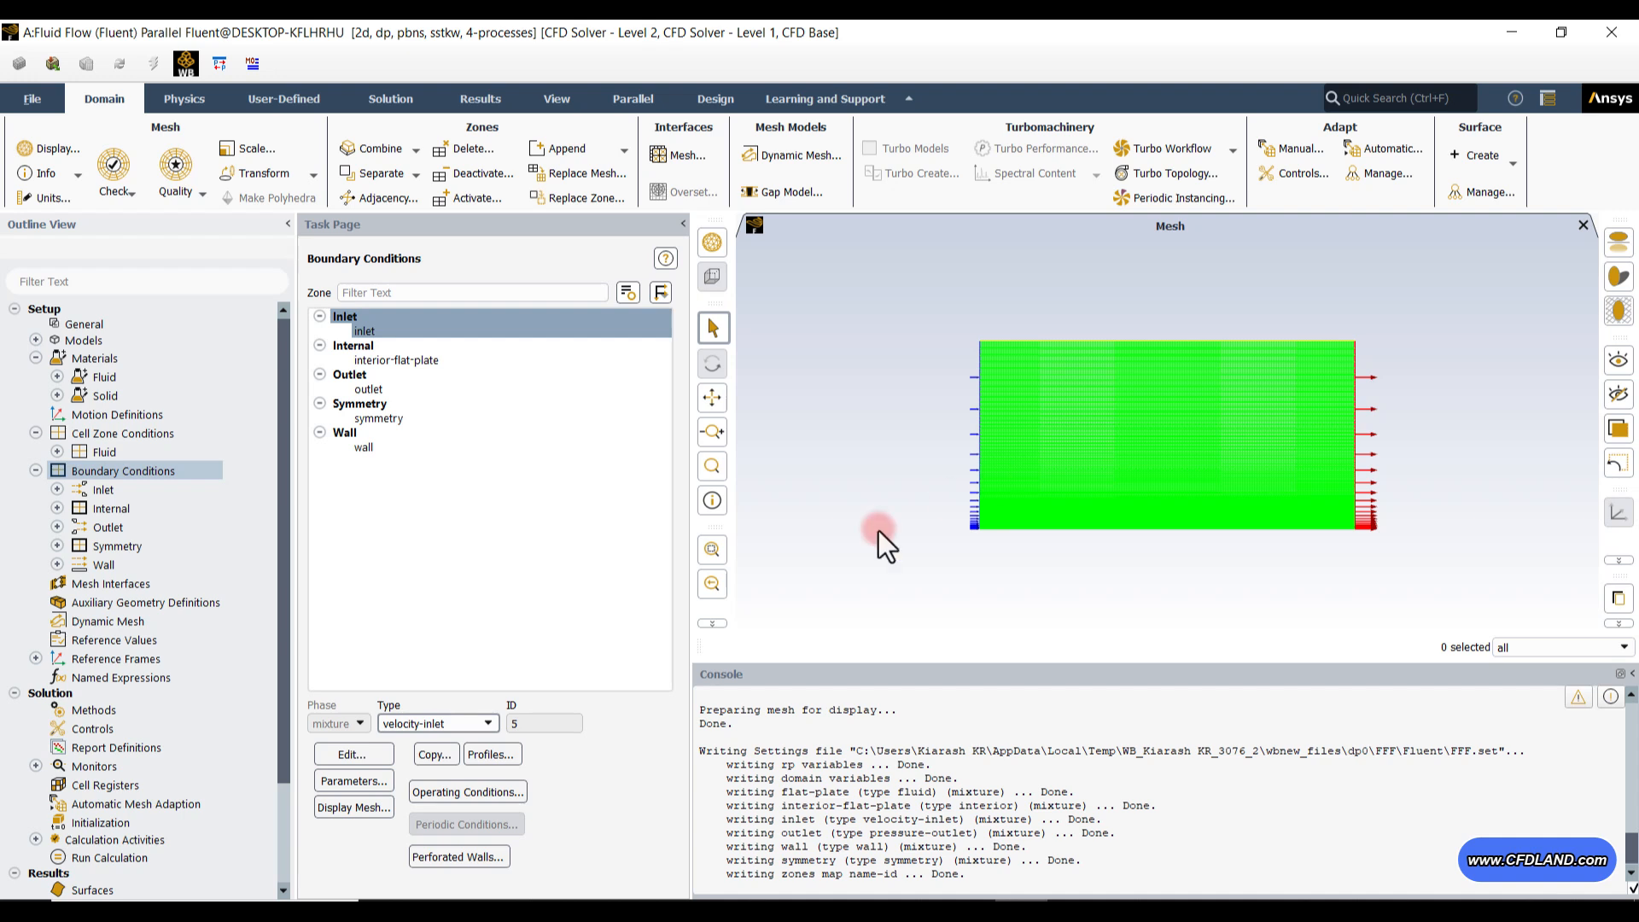
Open the velocity inlet settings of the inlet zone and set its velocity magnitude to 10 m/s.
left_click(350, 755)
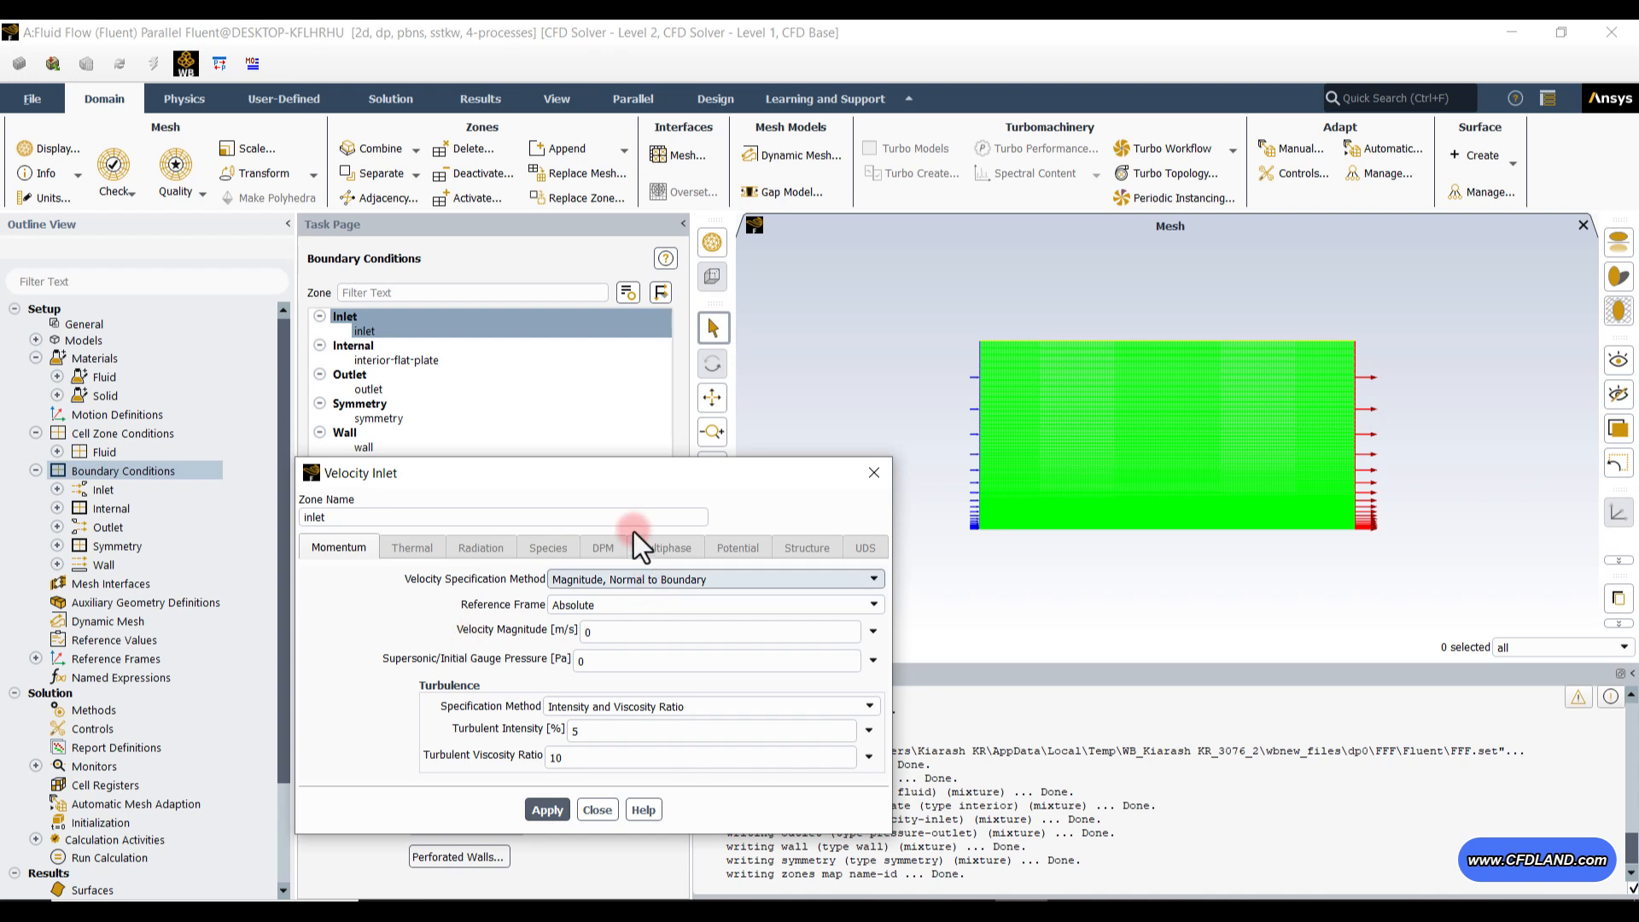
left_click_drag(521, 469, 683, 297)
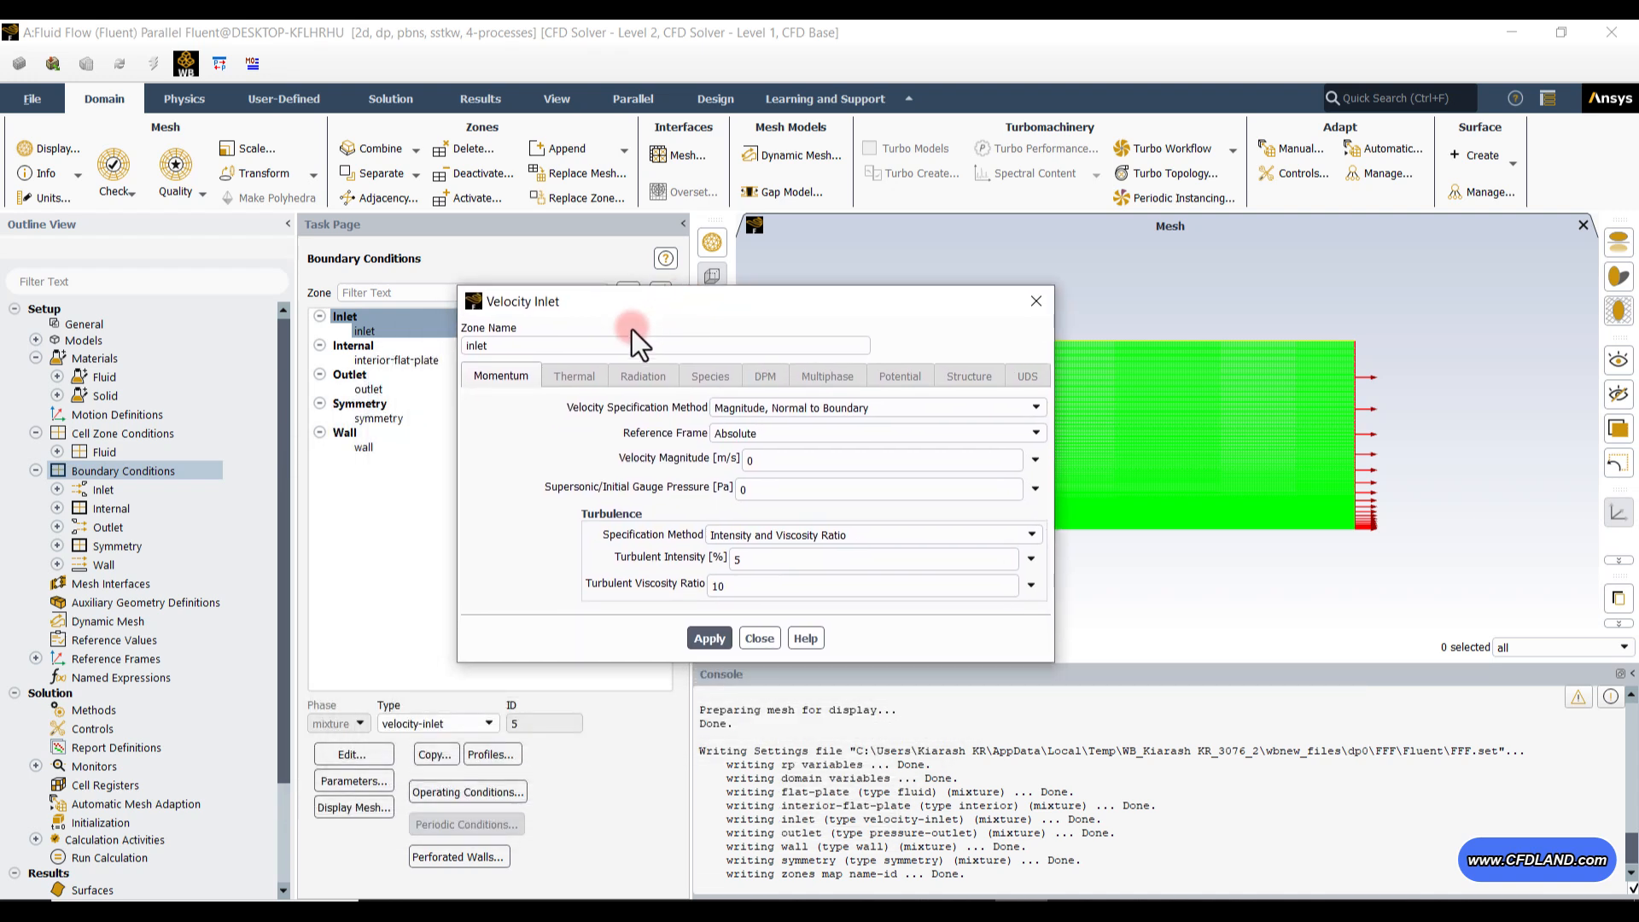
double_click(764, 459)
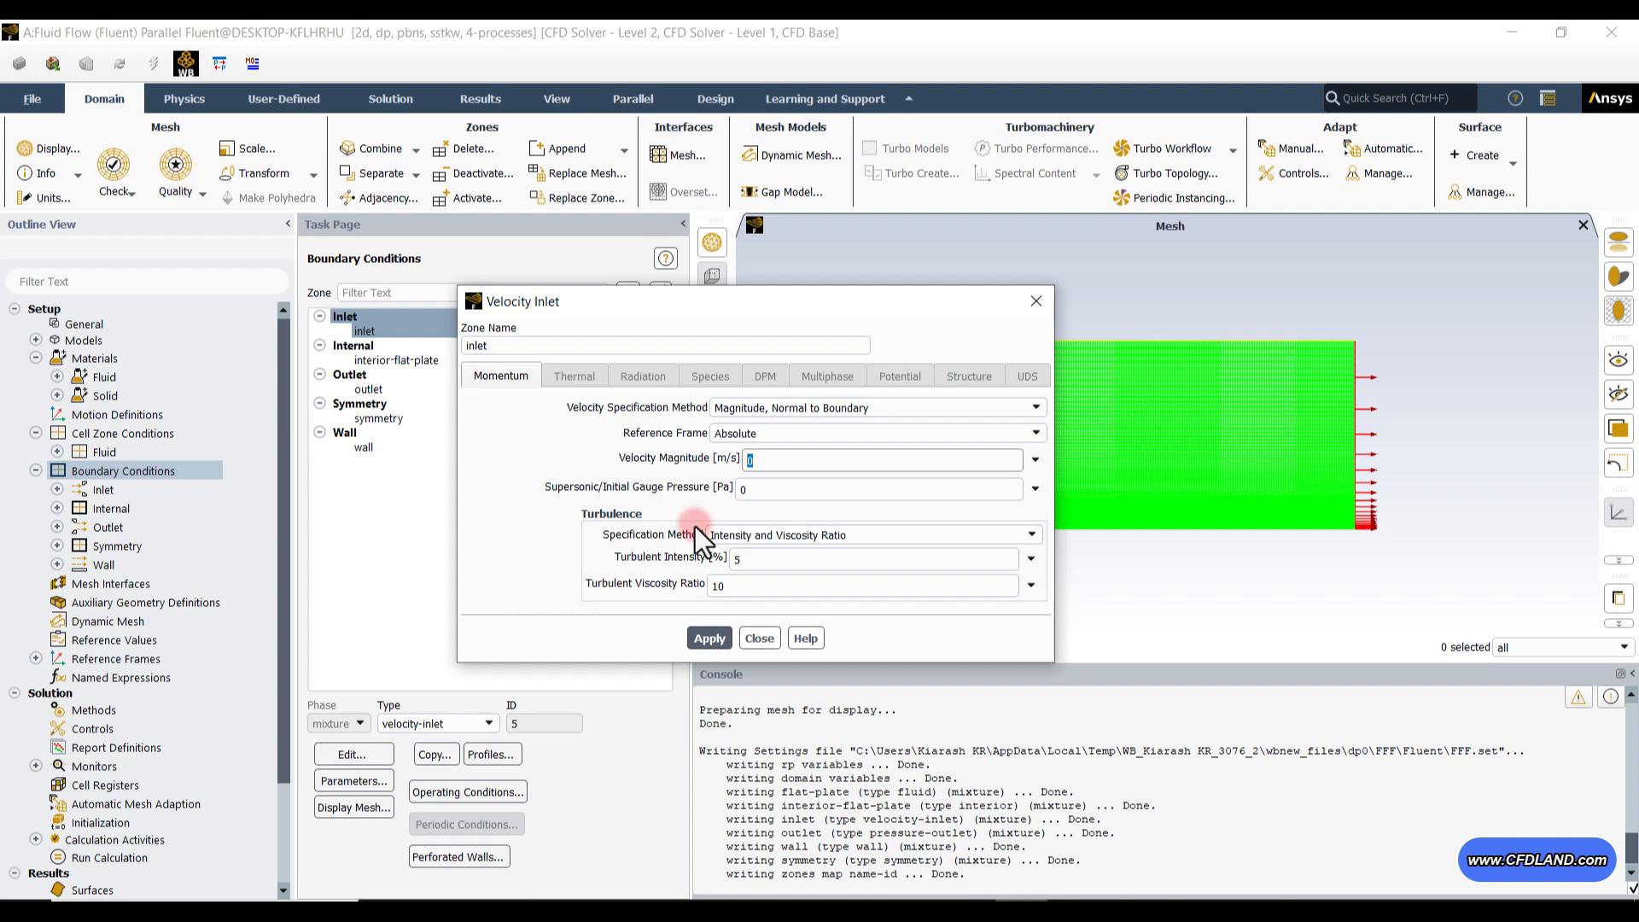
type("10")
left_click_drag(767, 307, 549, 279)
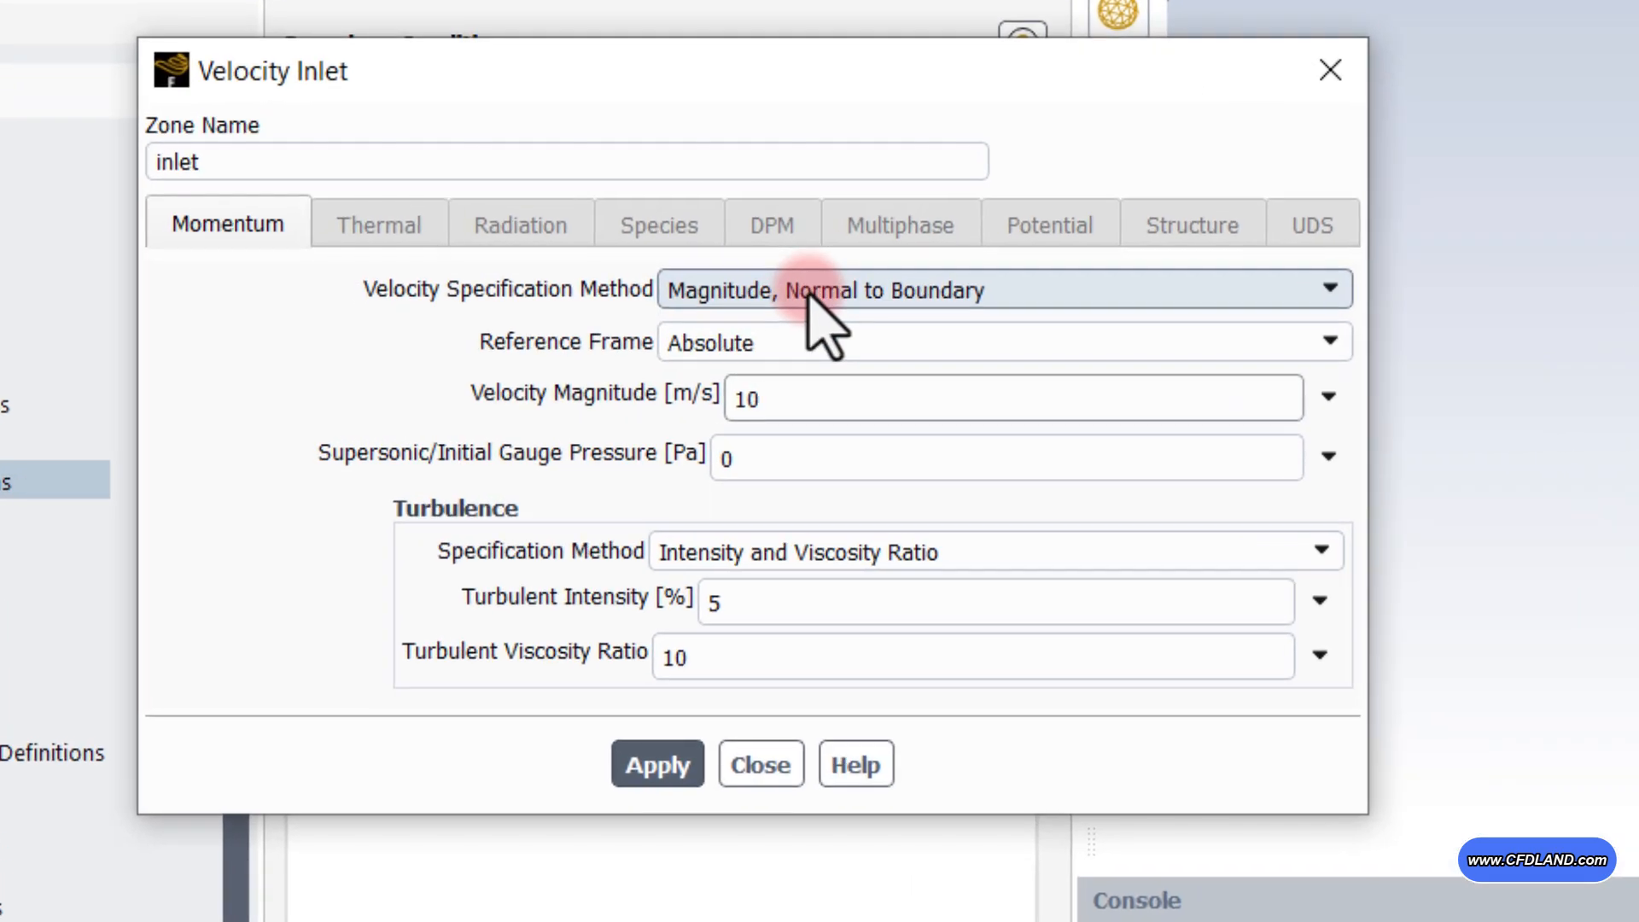
Switch the inlet's velocity specification method to Components, set the X-velocity to 10 m/s, and apply the inlet settings.
left_click(807, 293)
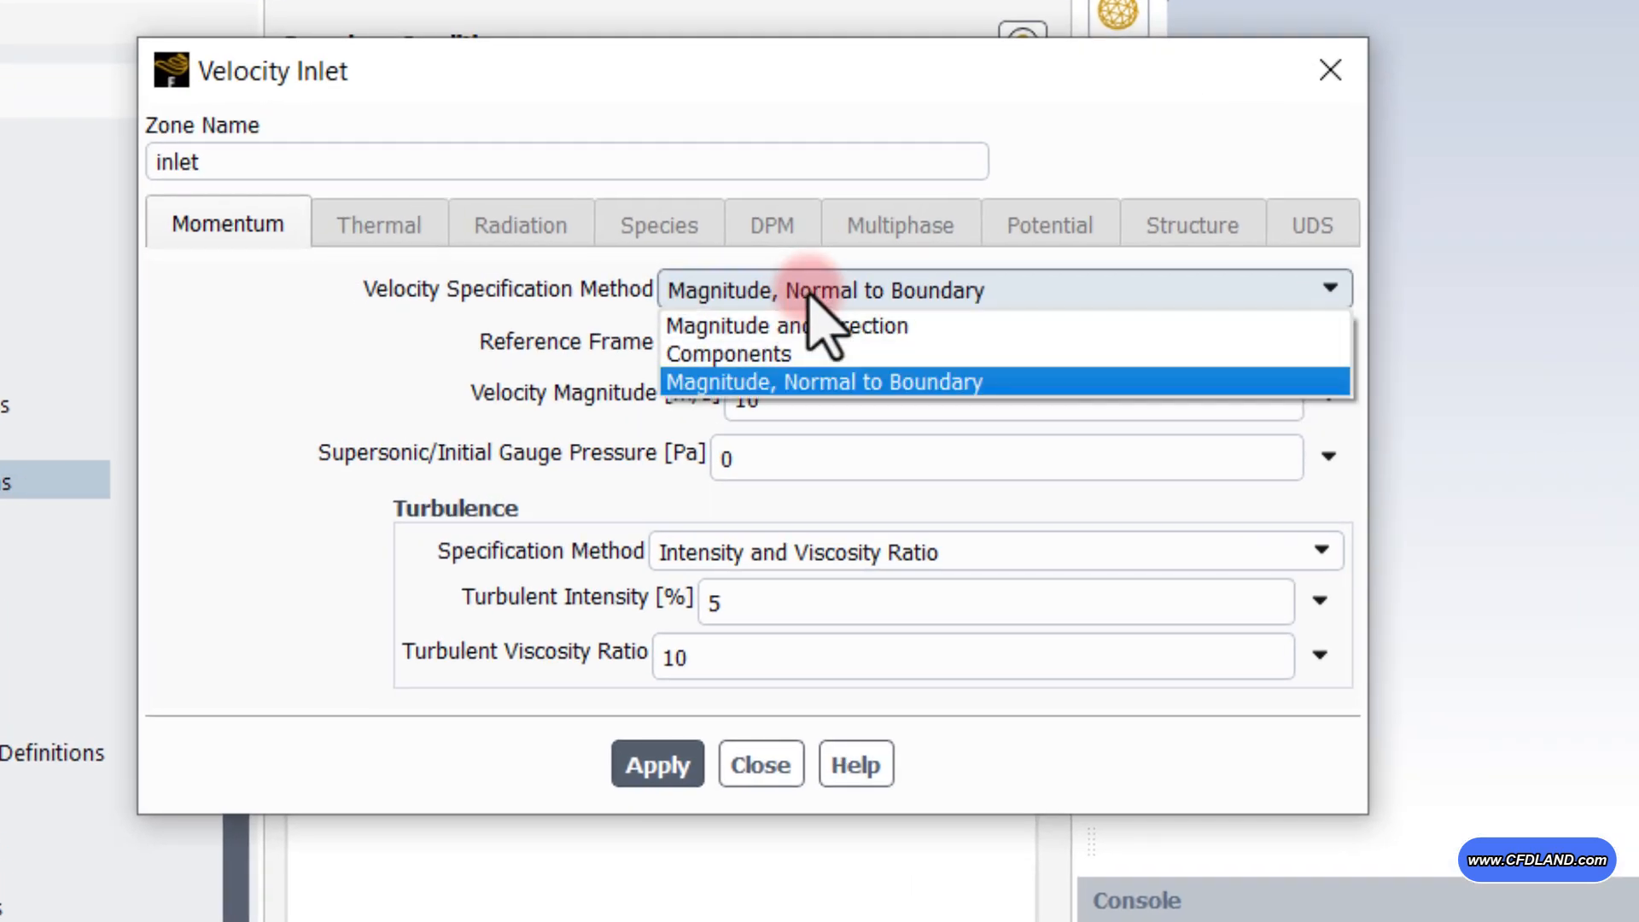
left_click(779, 350)
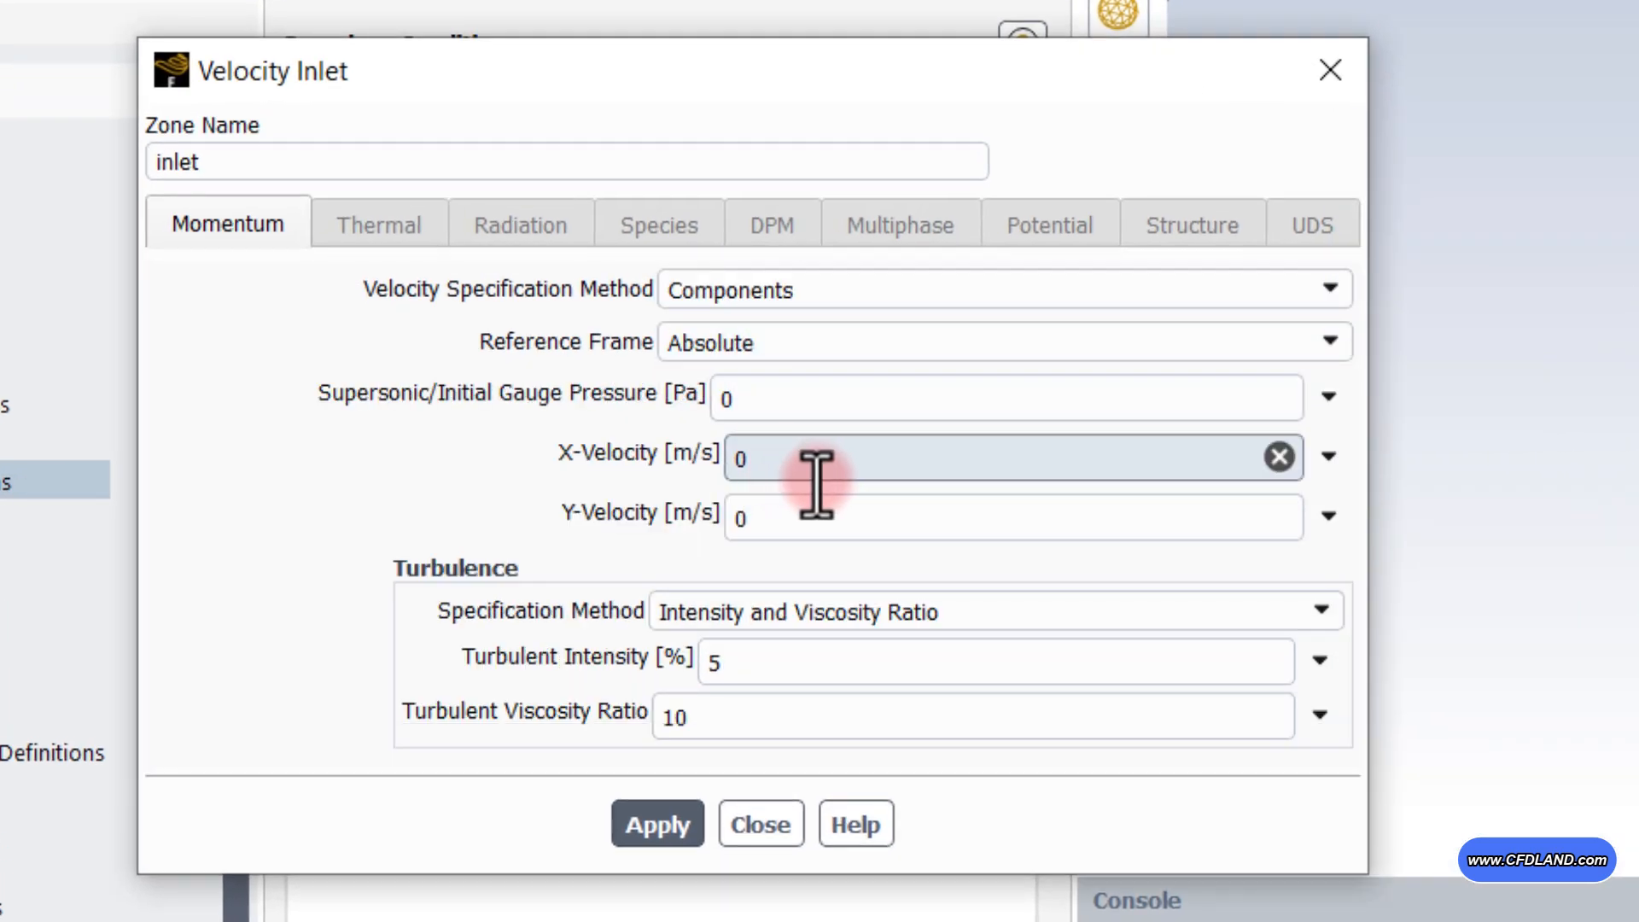
double_click(743, 458)
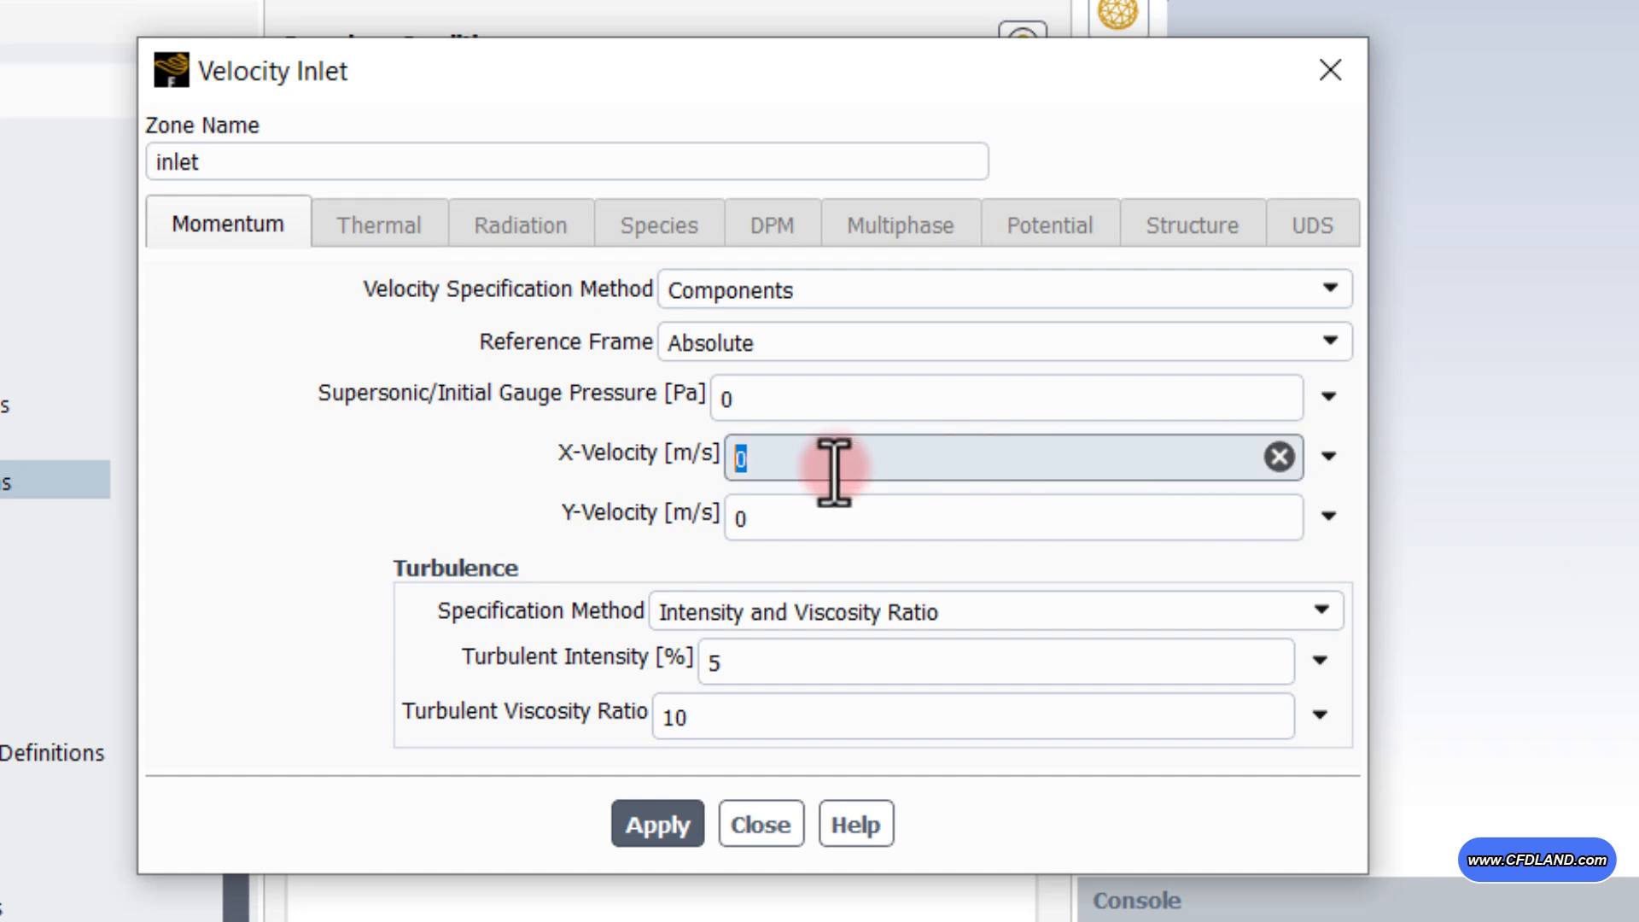
type("10")
left_click(834, 529)
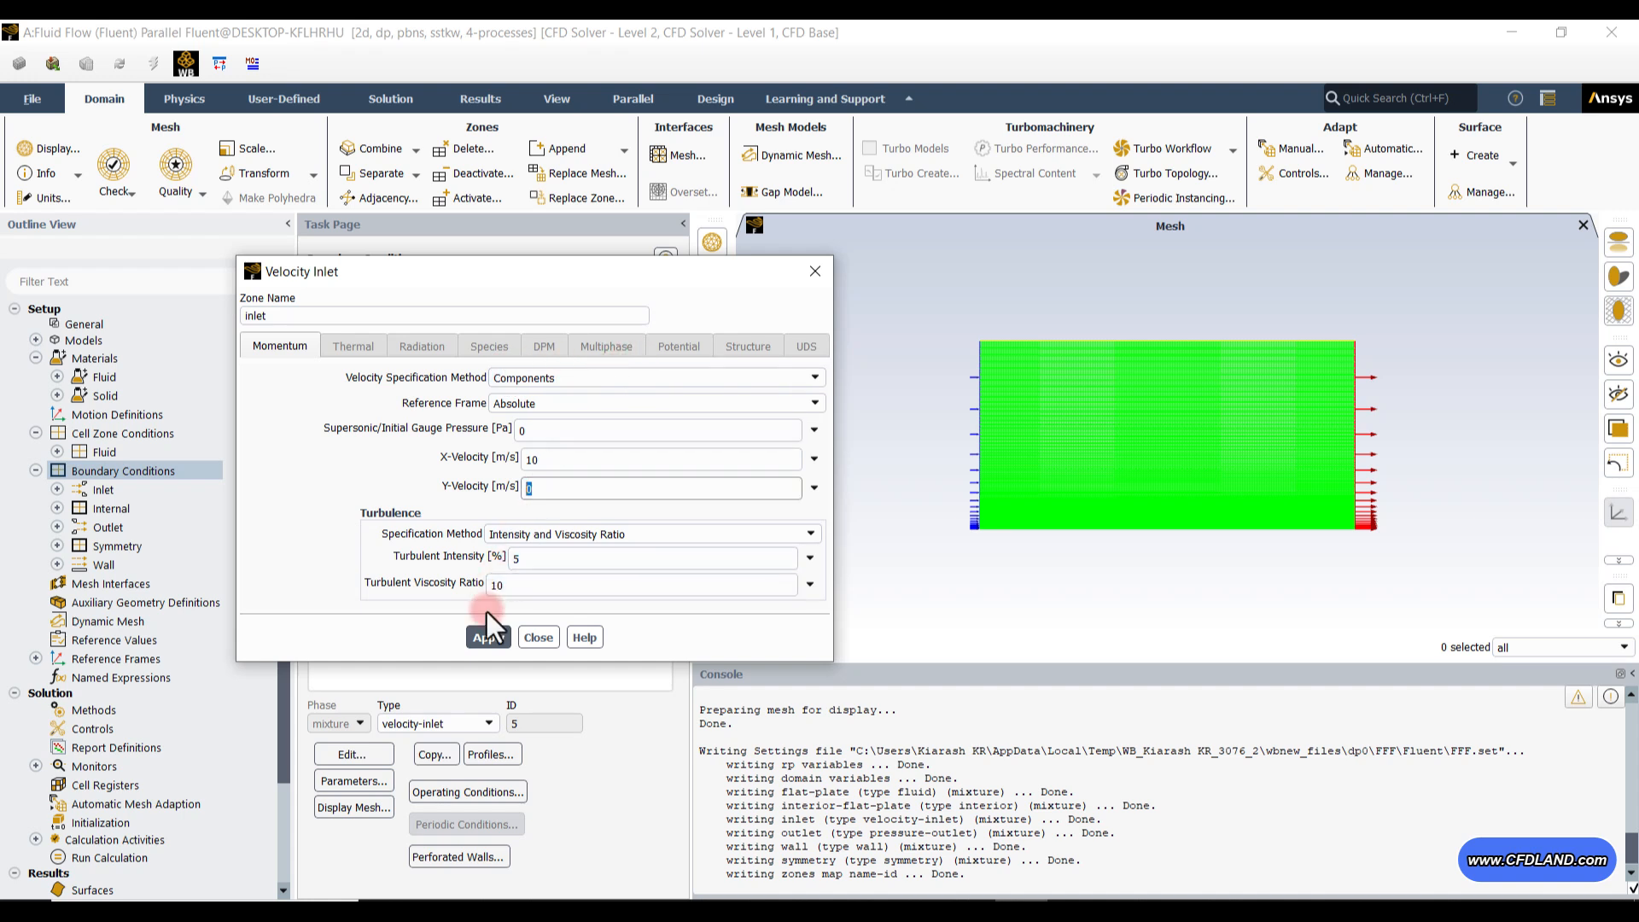
left_click(482, 637)
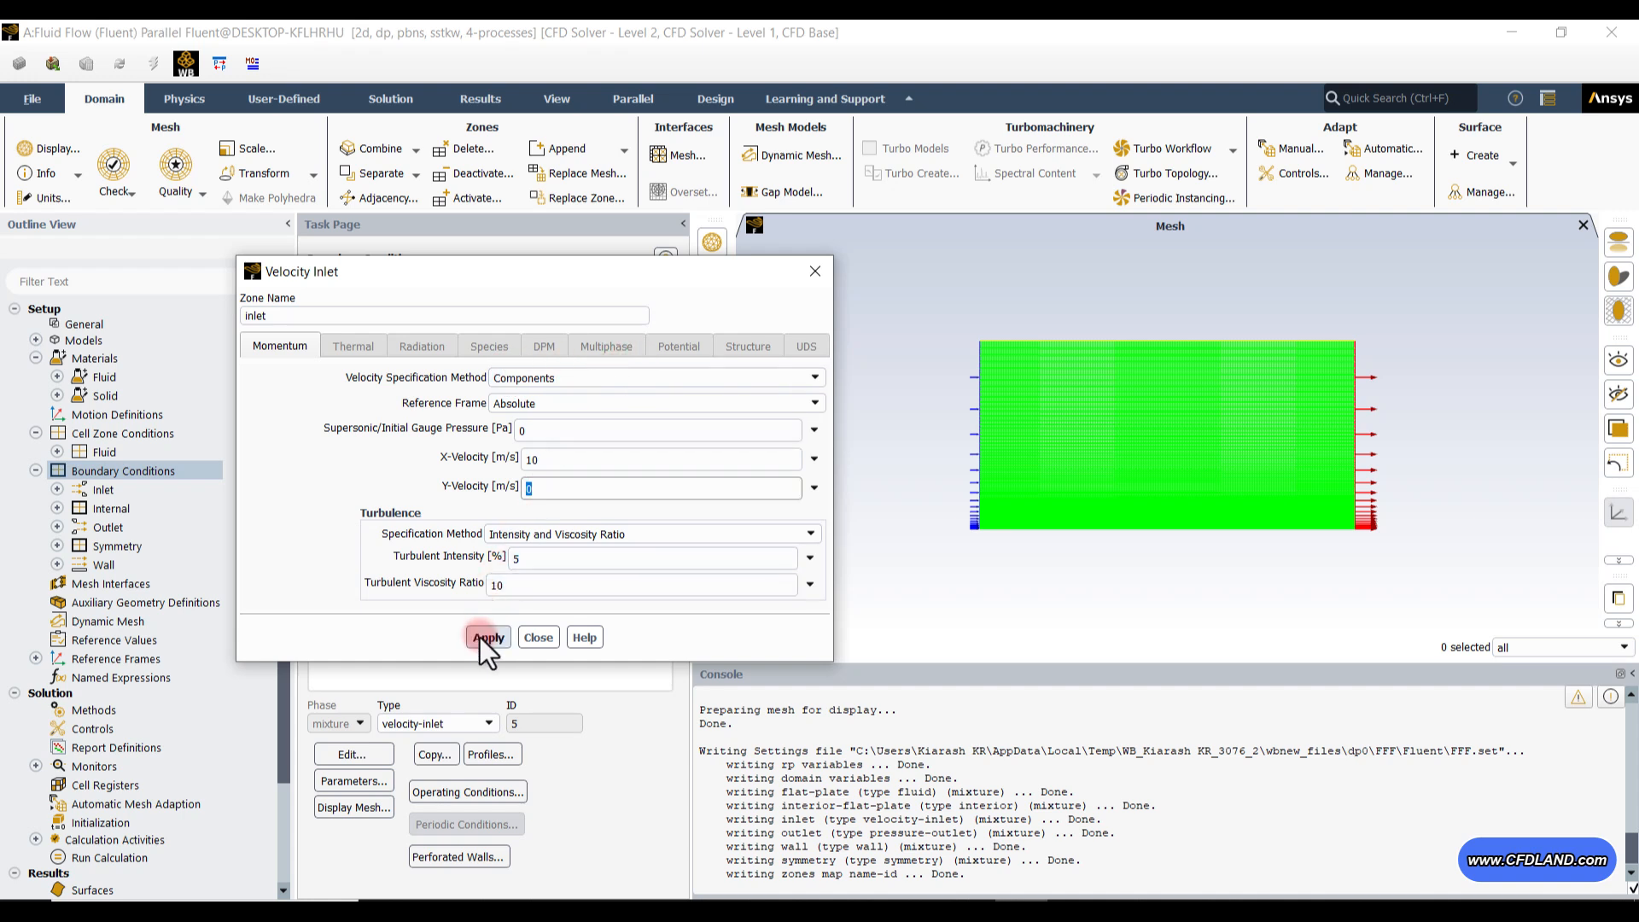
left_click(538, 637)
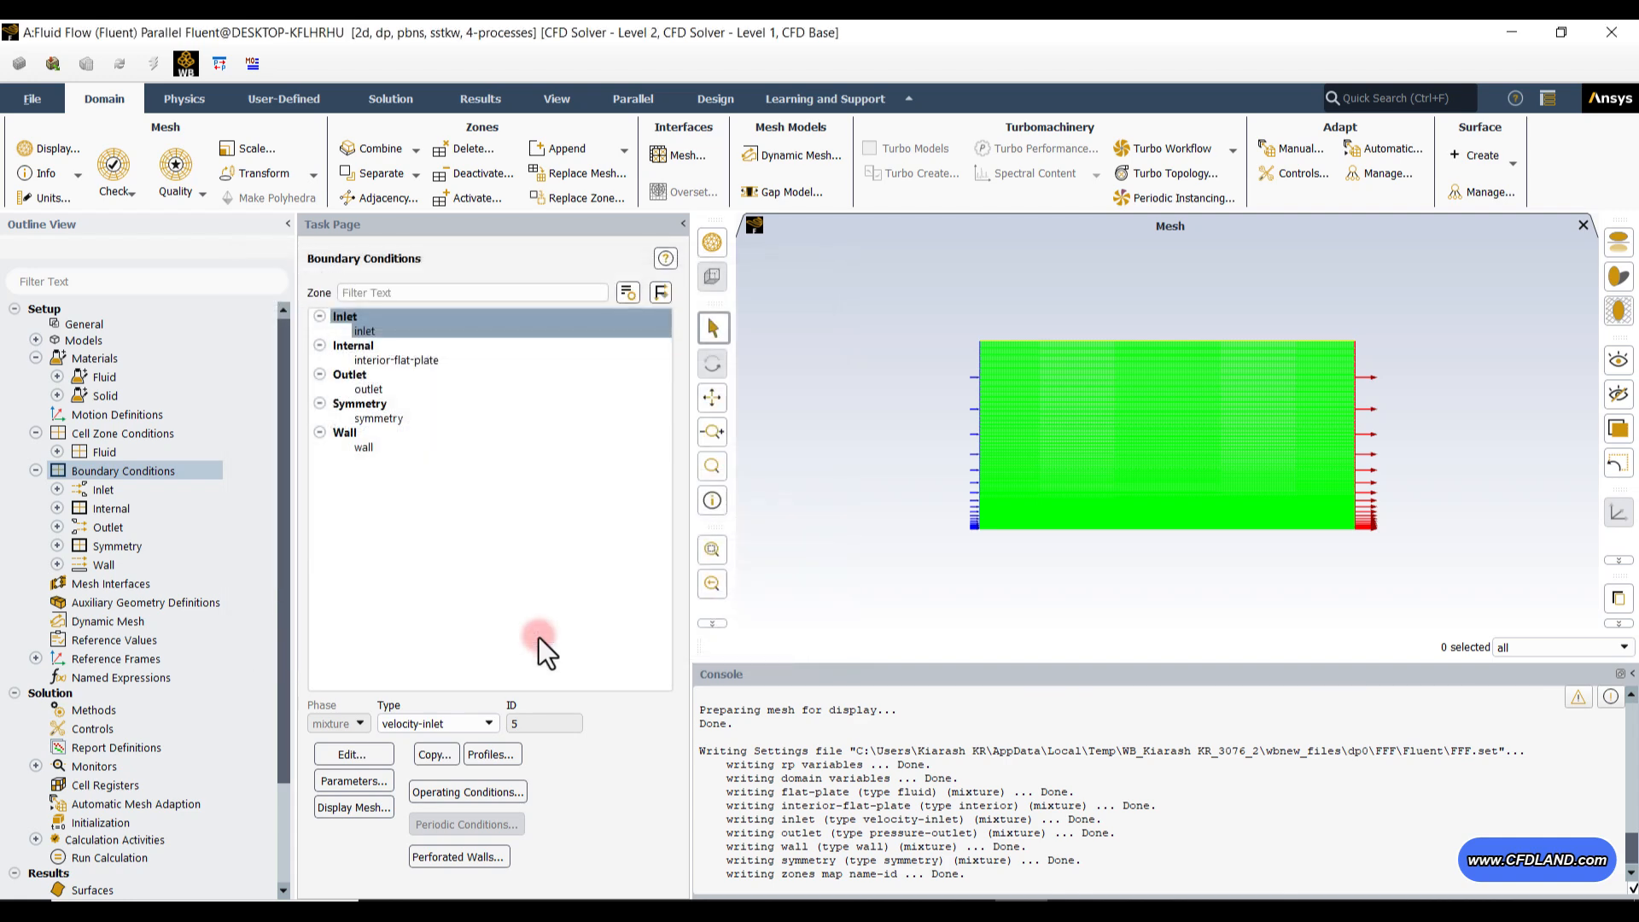
Set the gauge pressure of the outlet zone's pressure-outlet condition to 0 Pa and apply it.
left_click(380, 388)
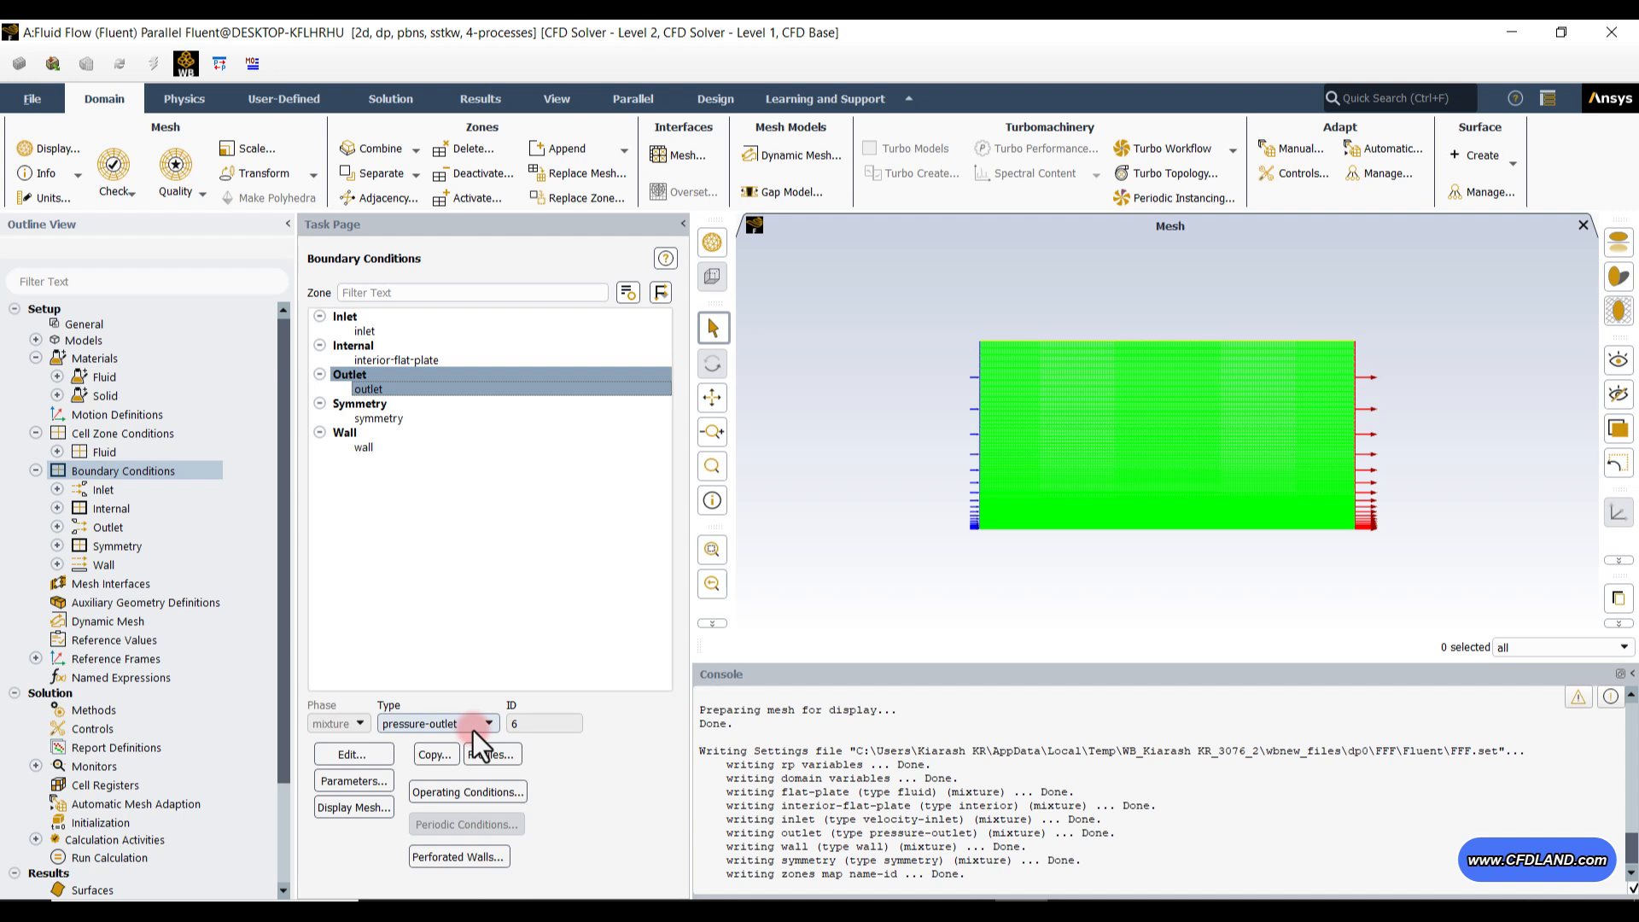
left_click(357, 754)
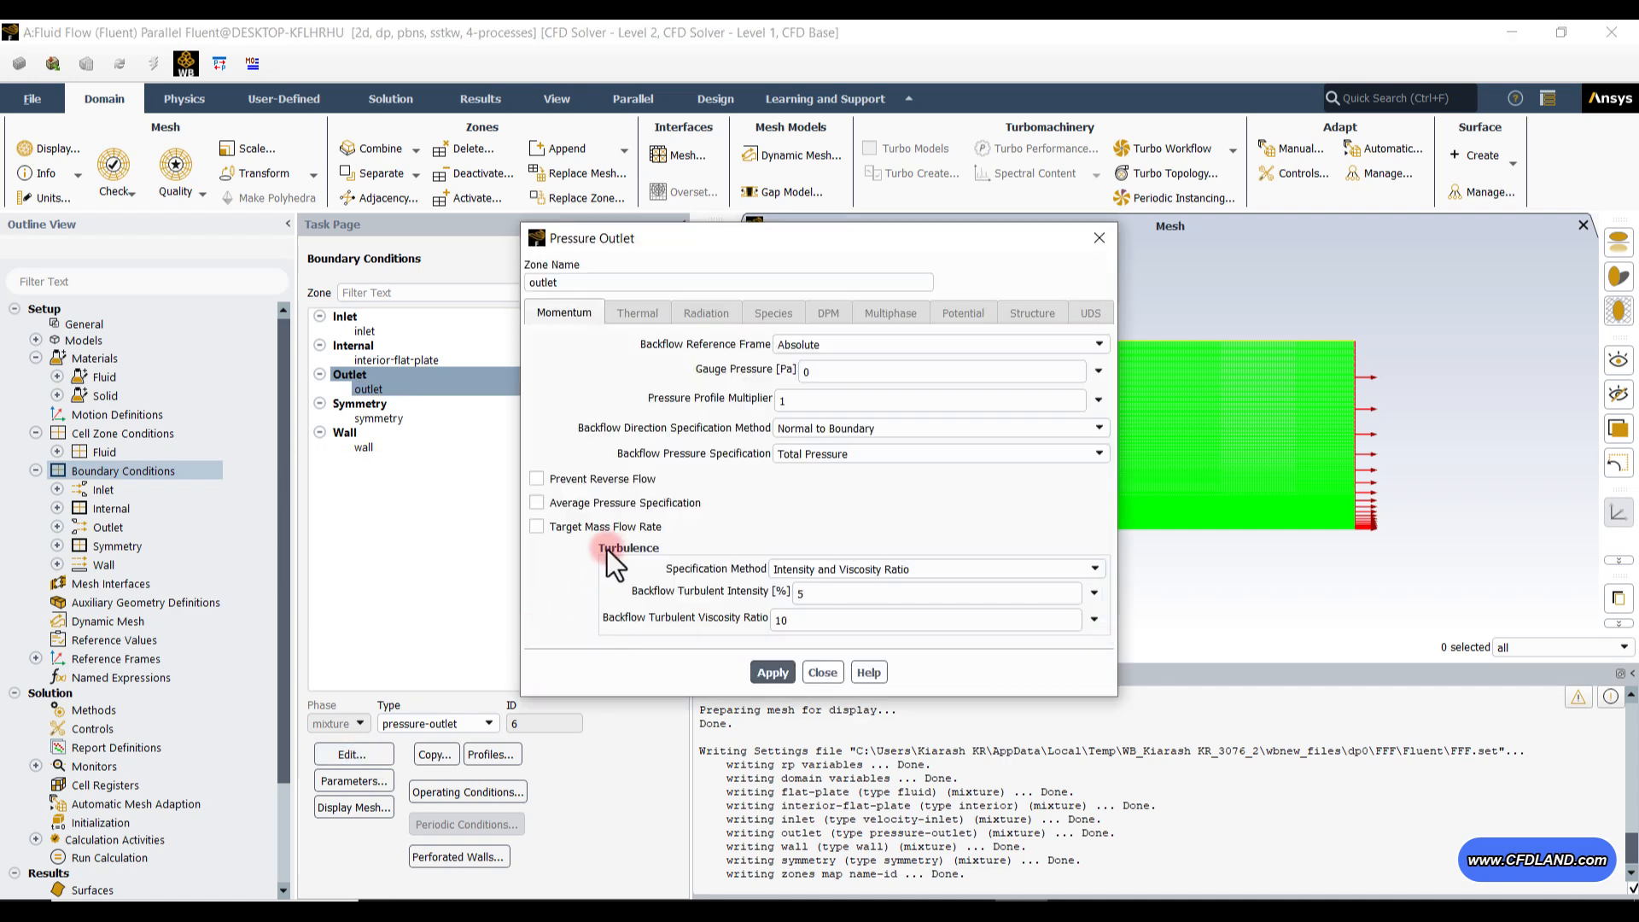
double_click(827, 370)
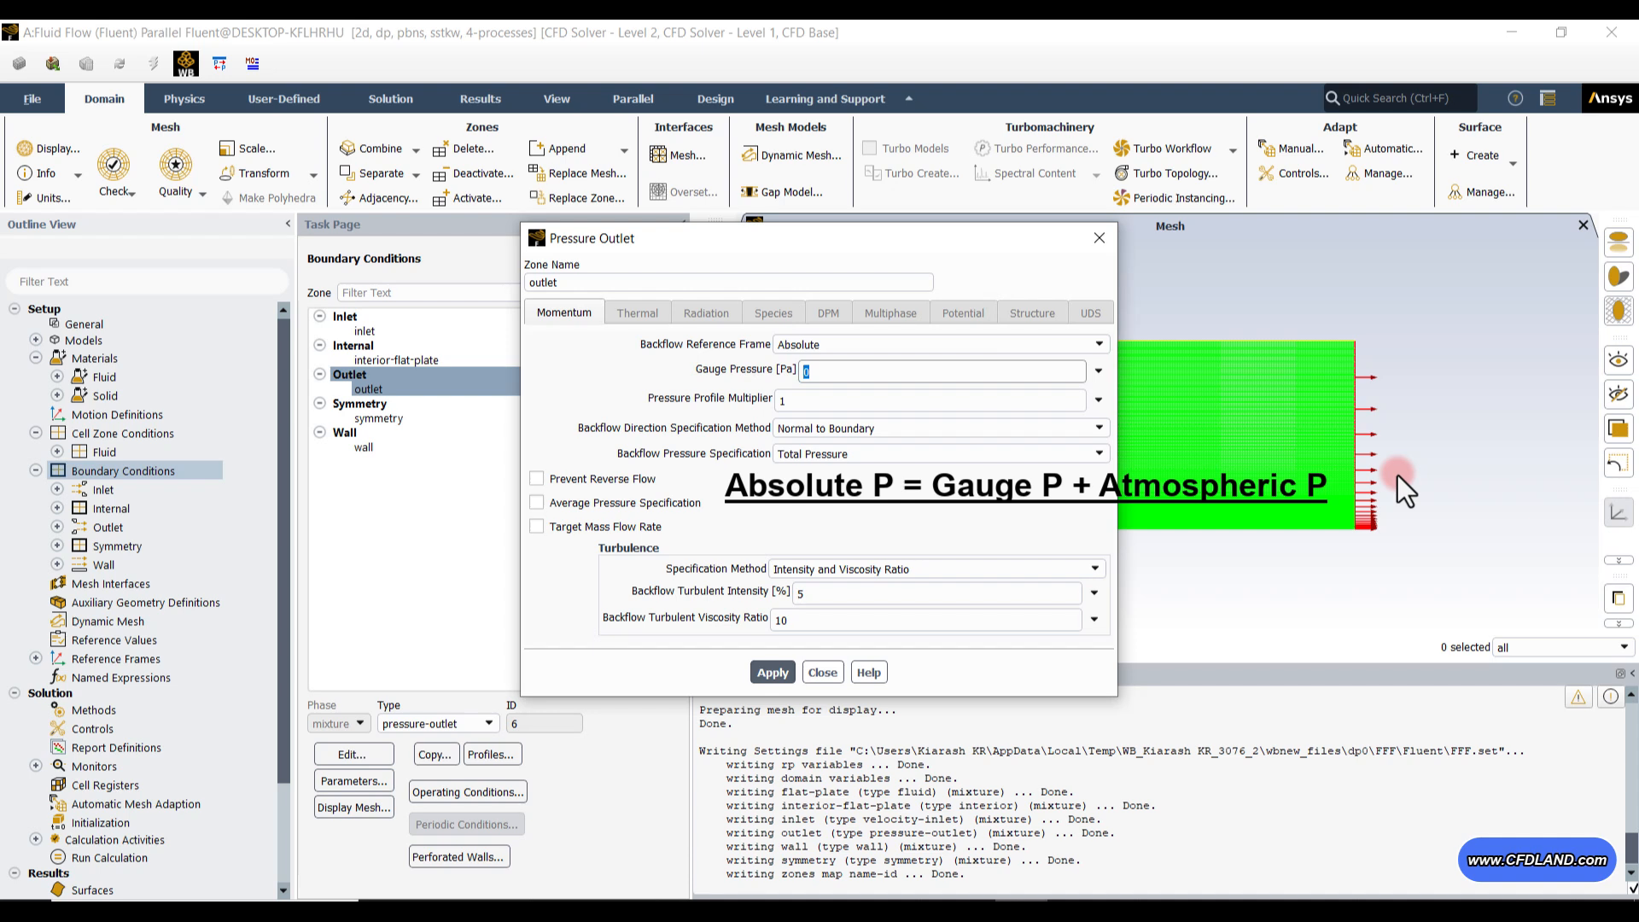
type("0")
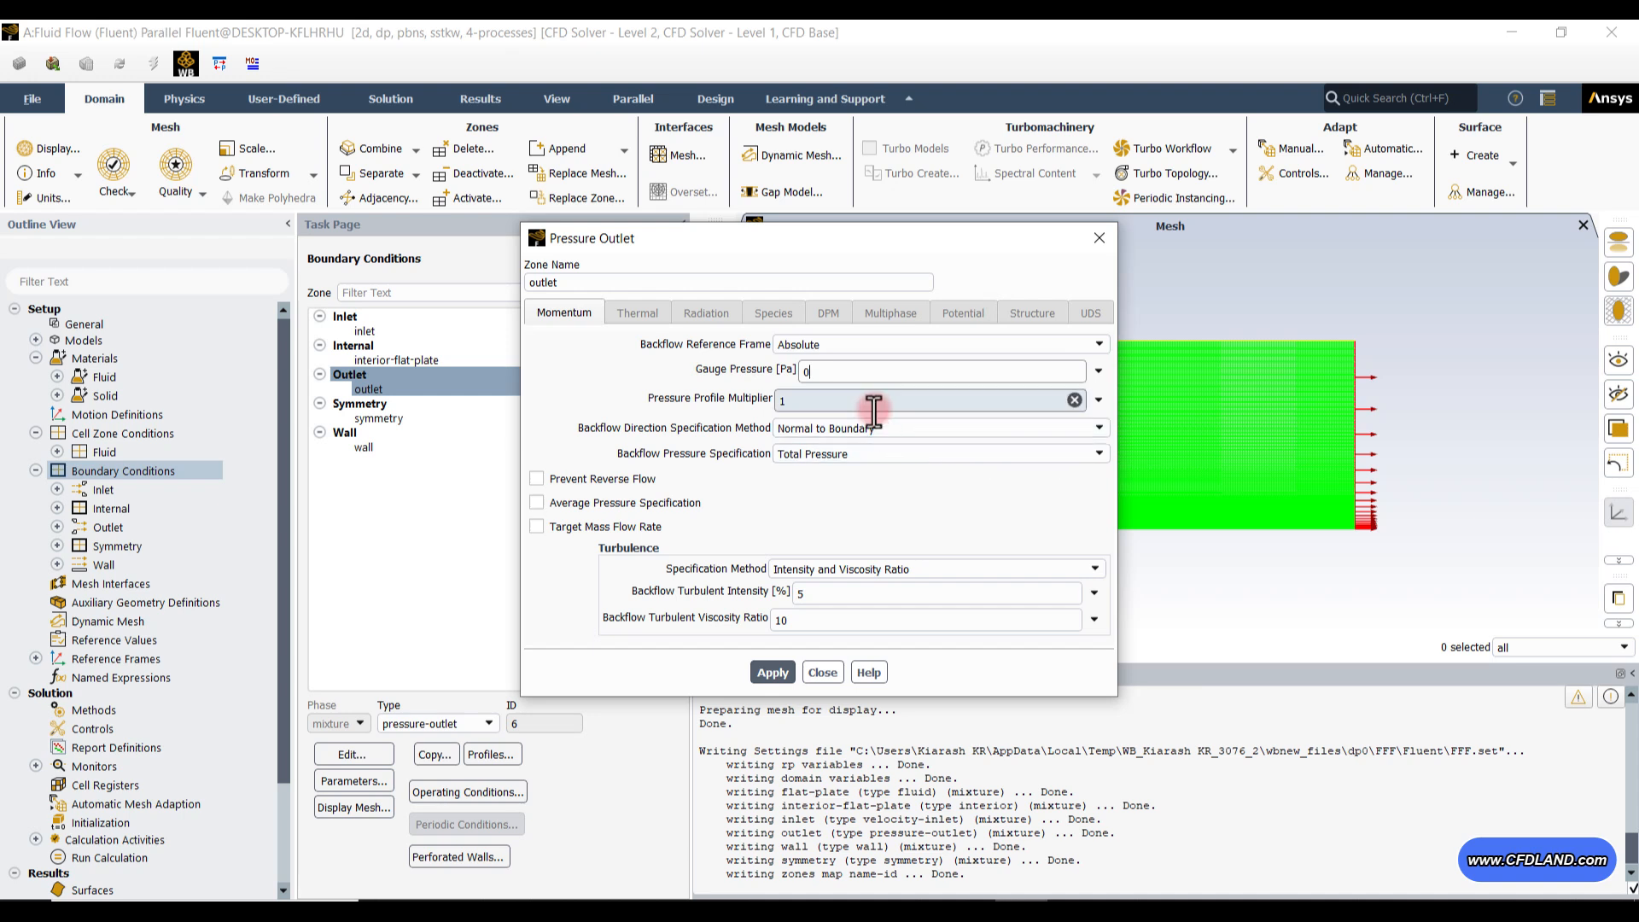
left_click(757, 668)
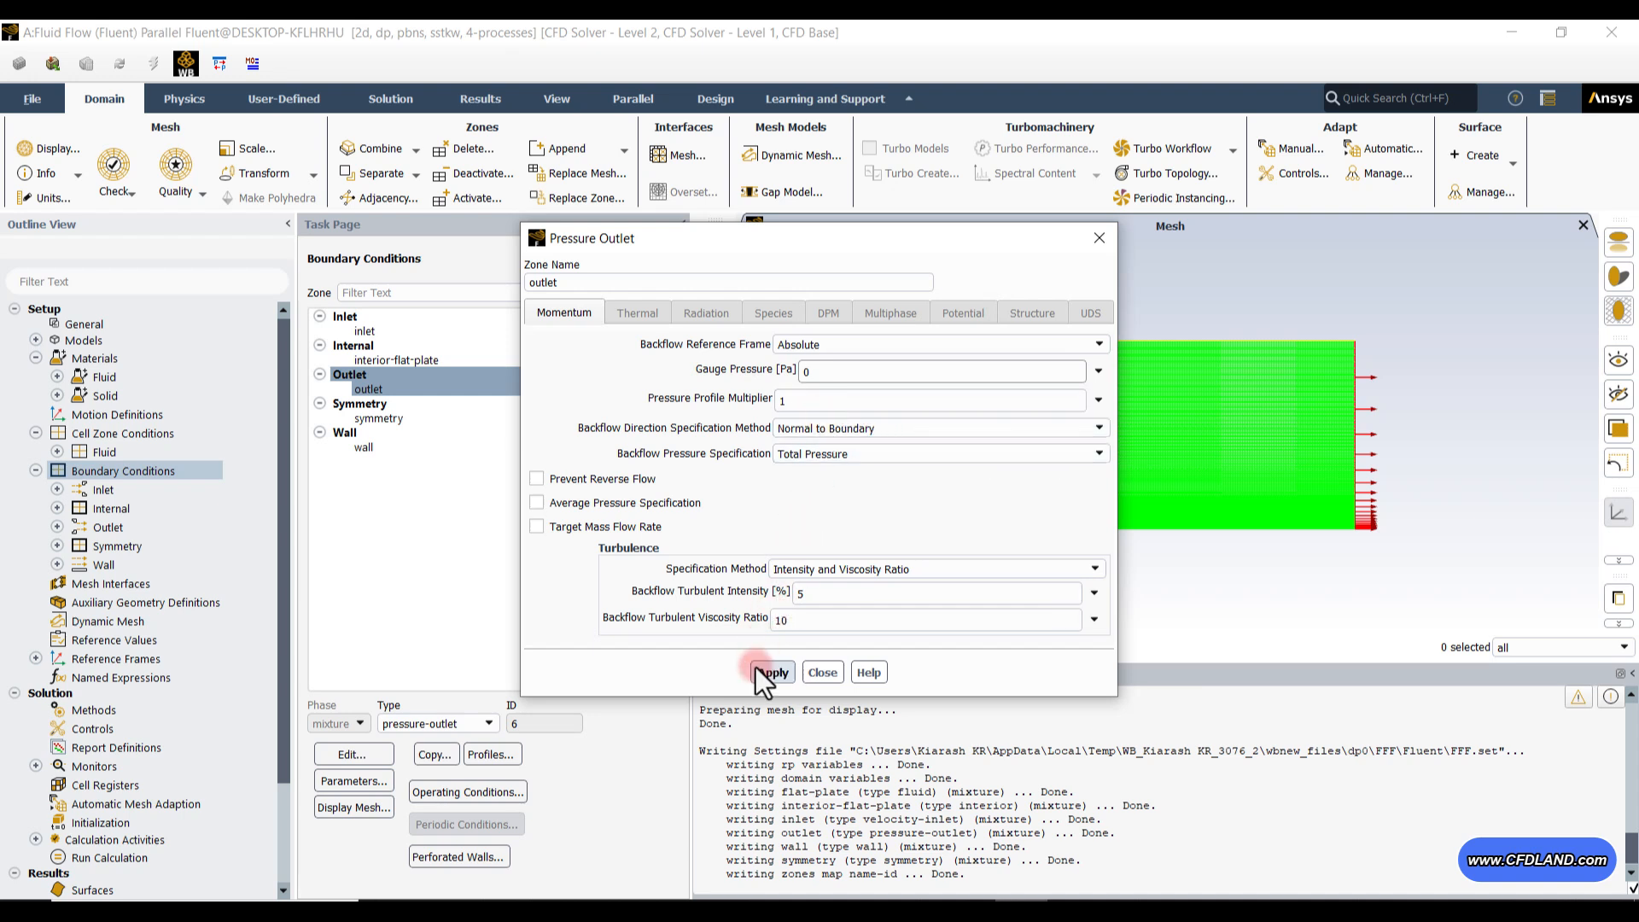
left_click(822, 672)
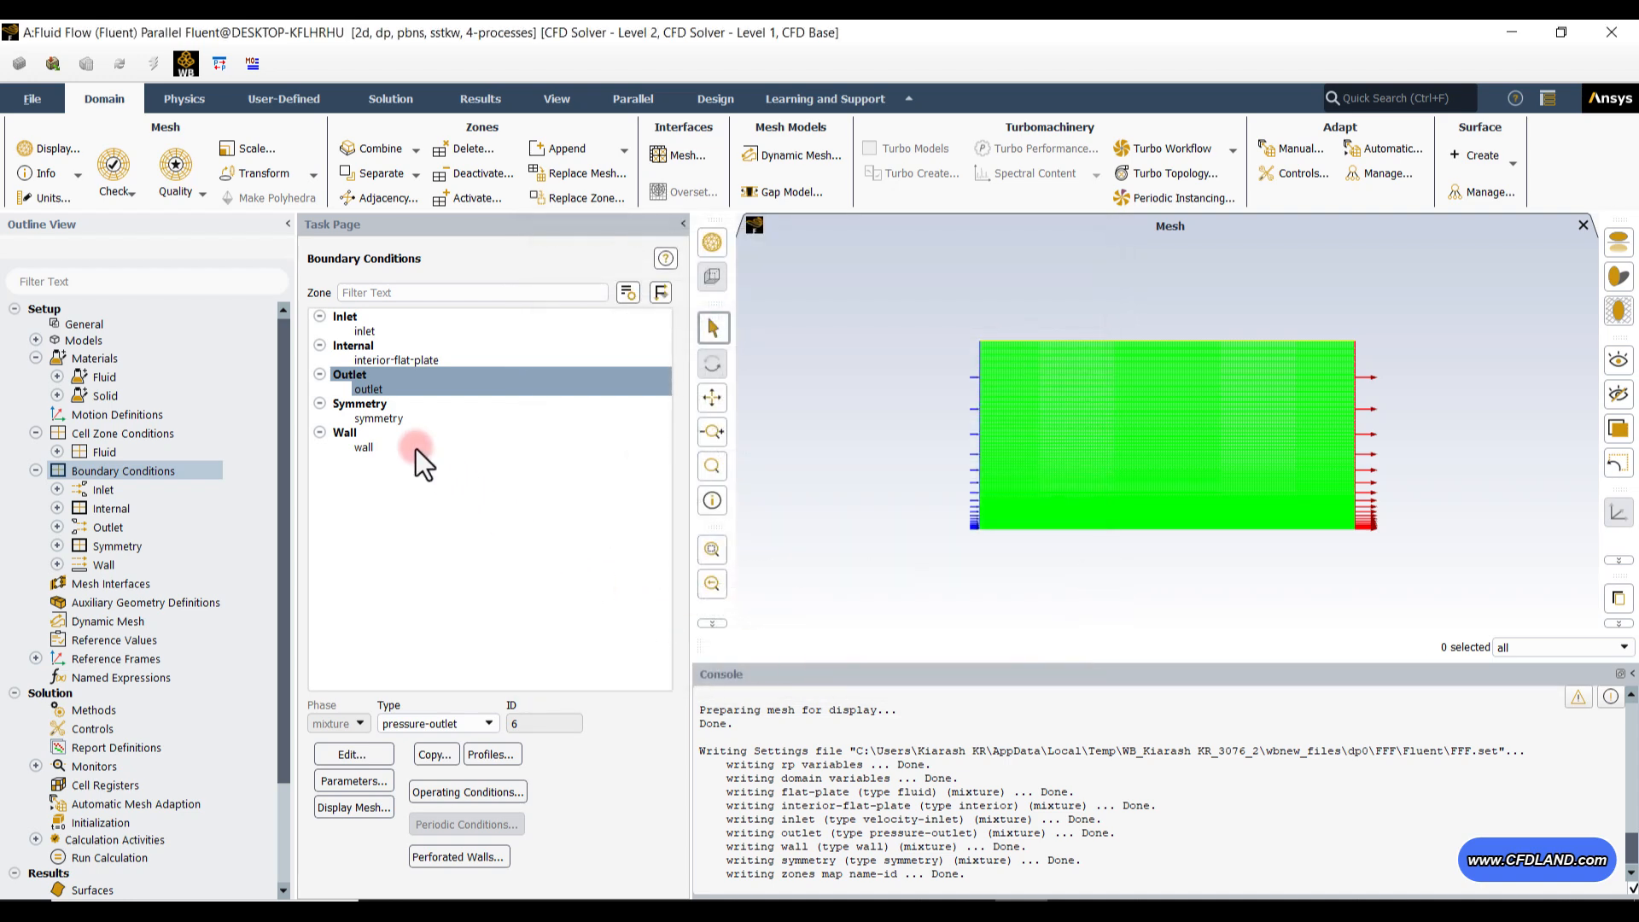
Set the boundary type of the symmetry zone to symmetry and close its settings.
left_click(391, 417)
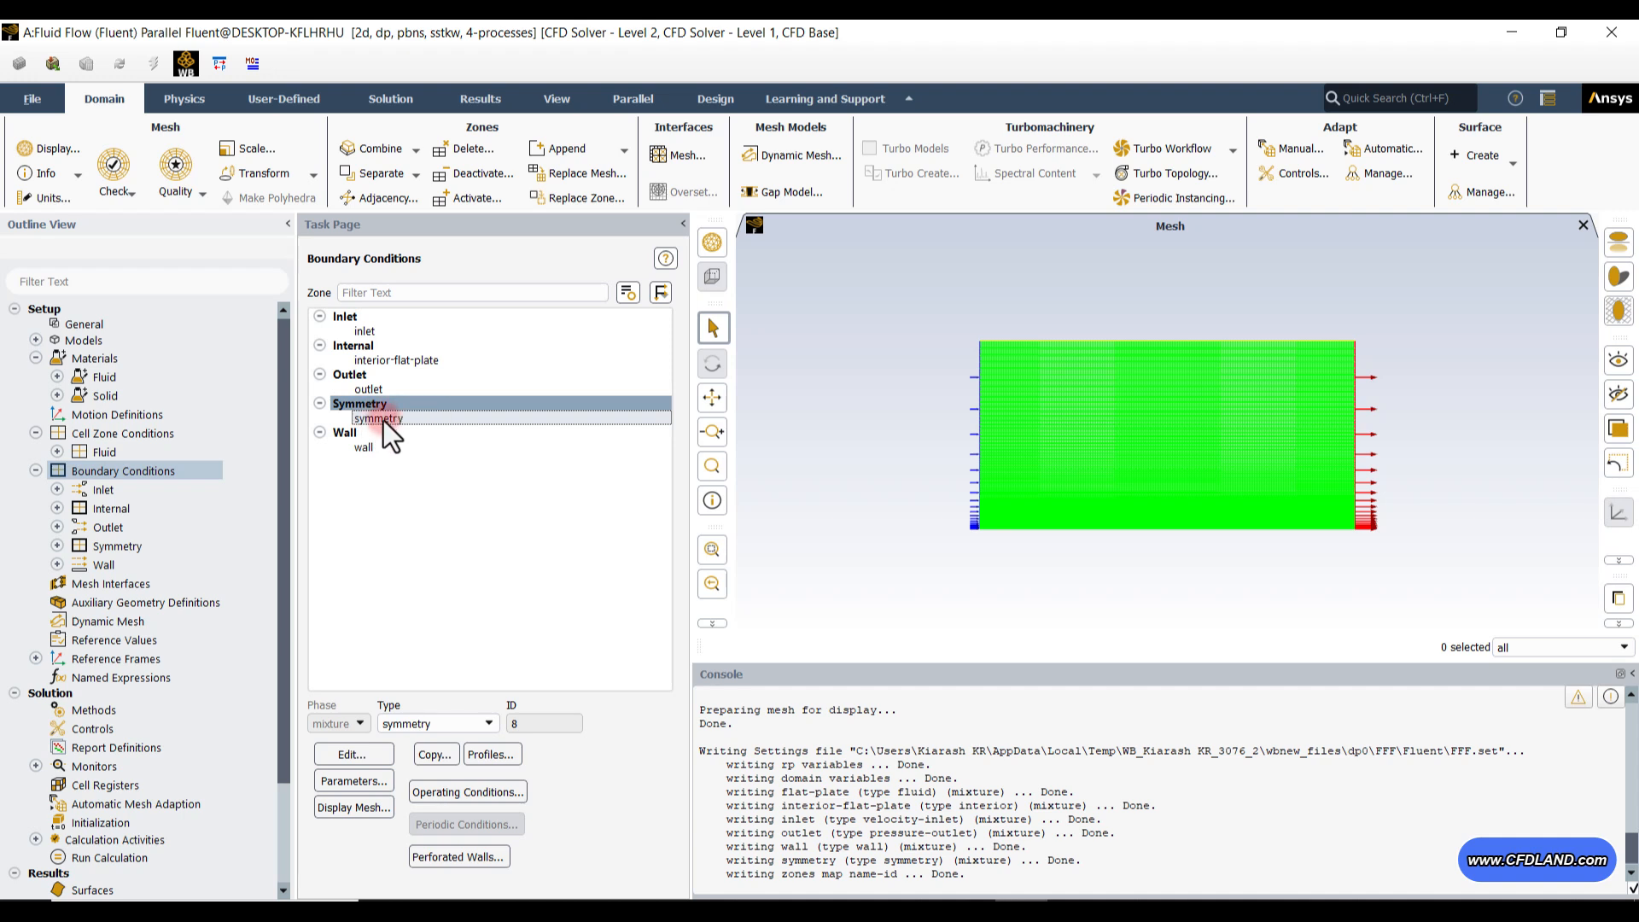
left_click(440, 725)
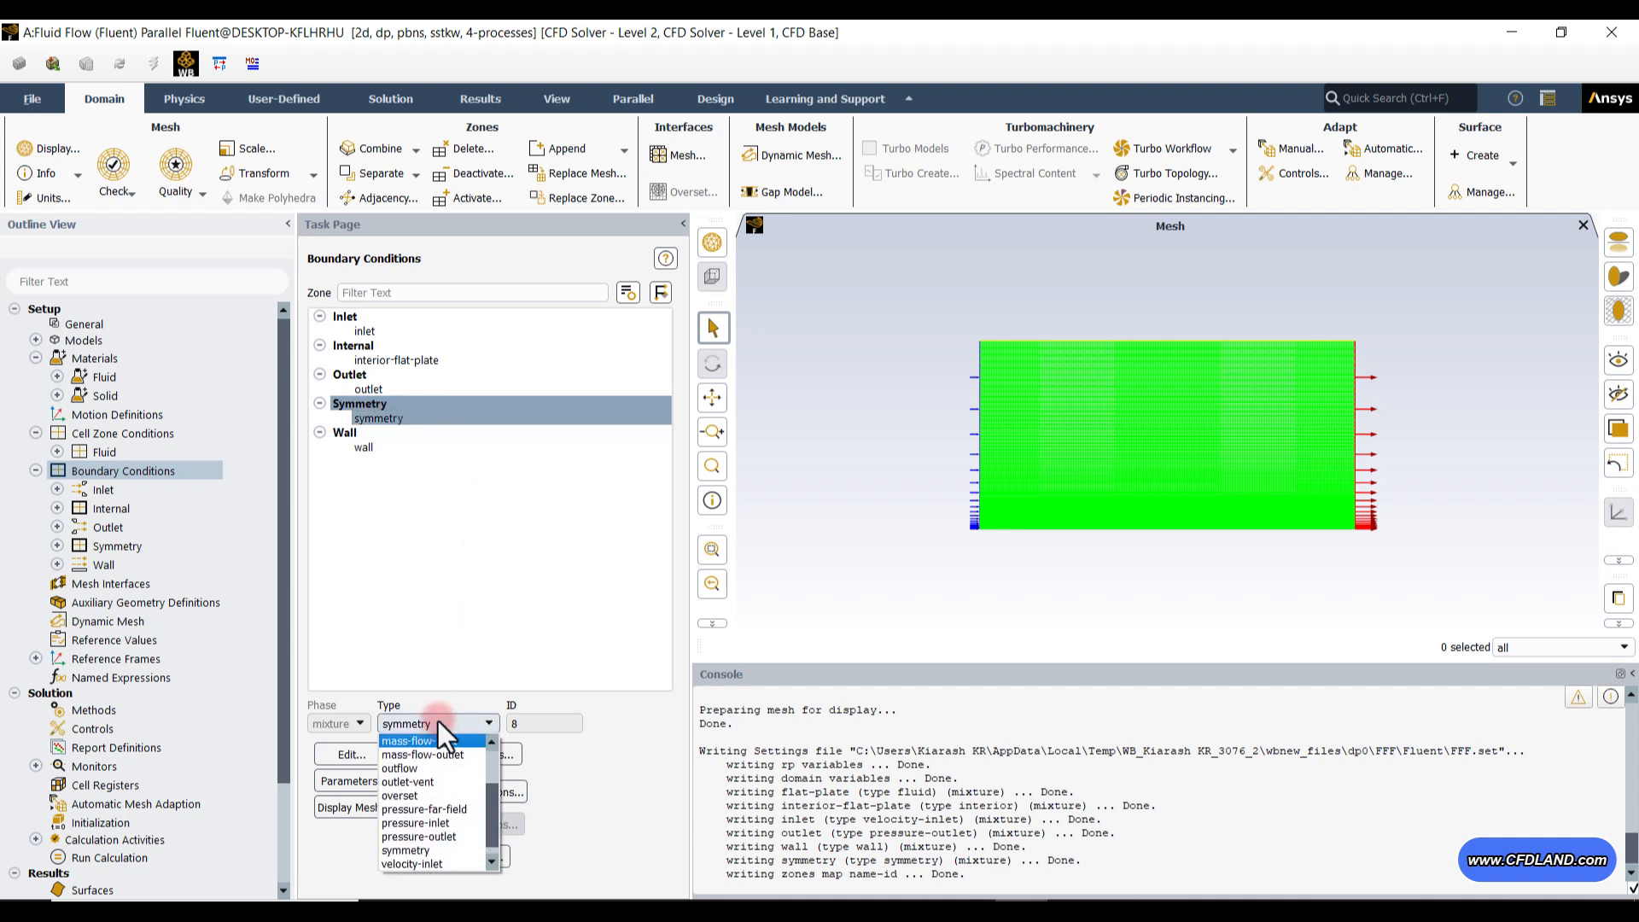
left_click(408, 853)
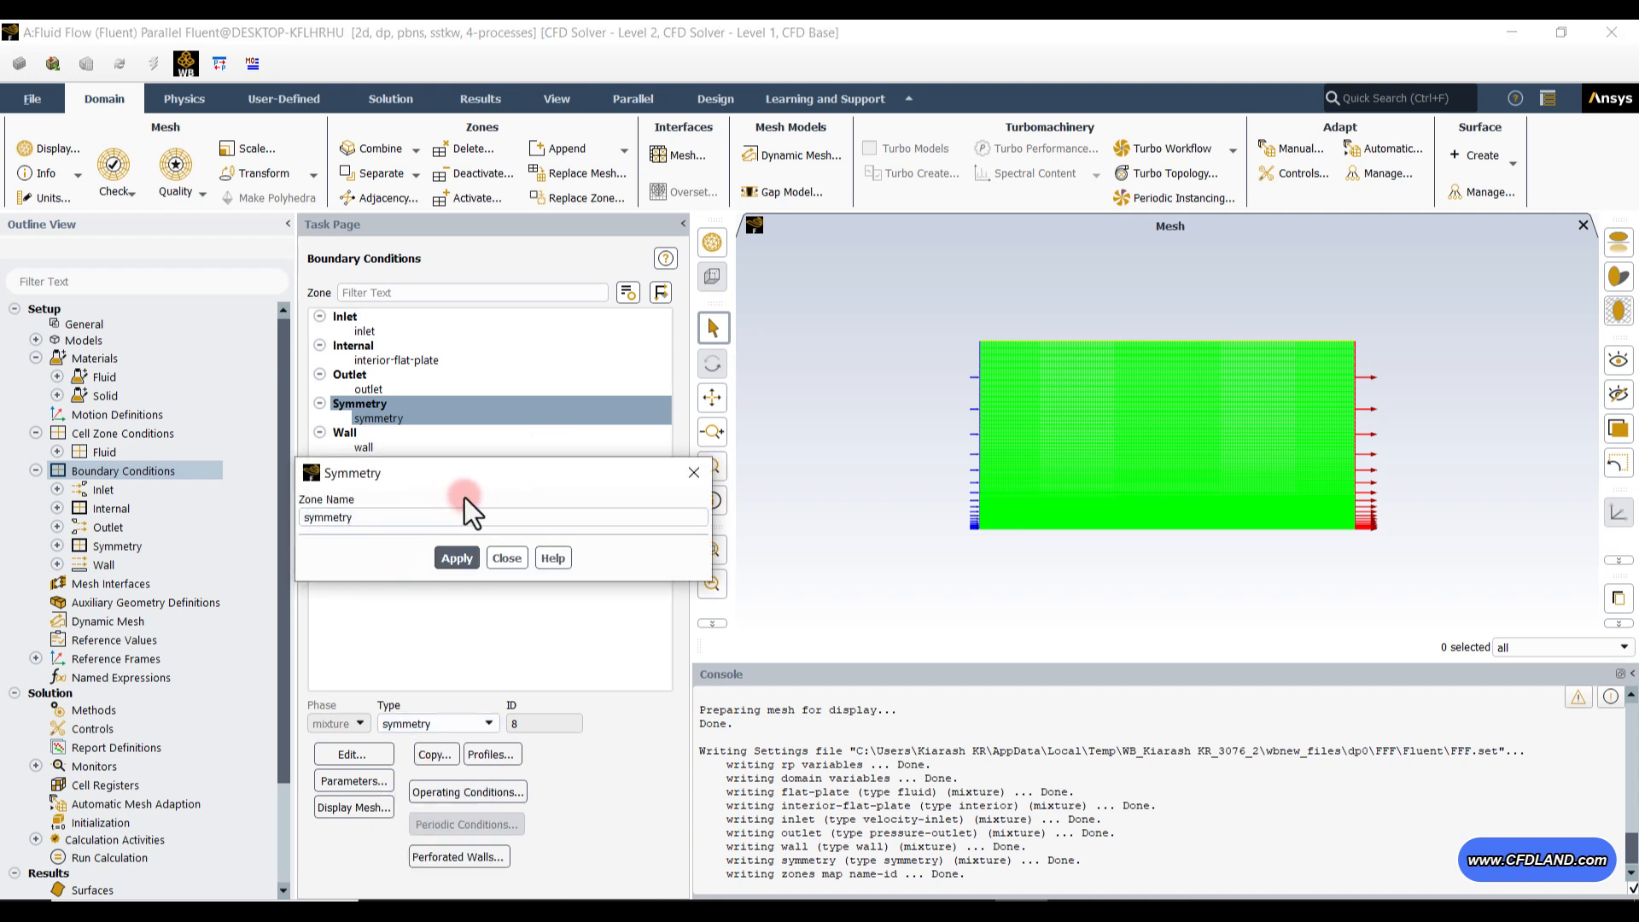
left_click(508, 558)
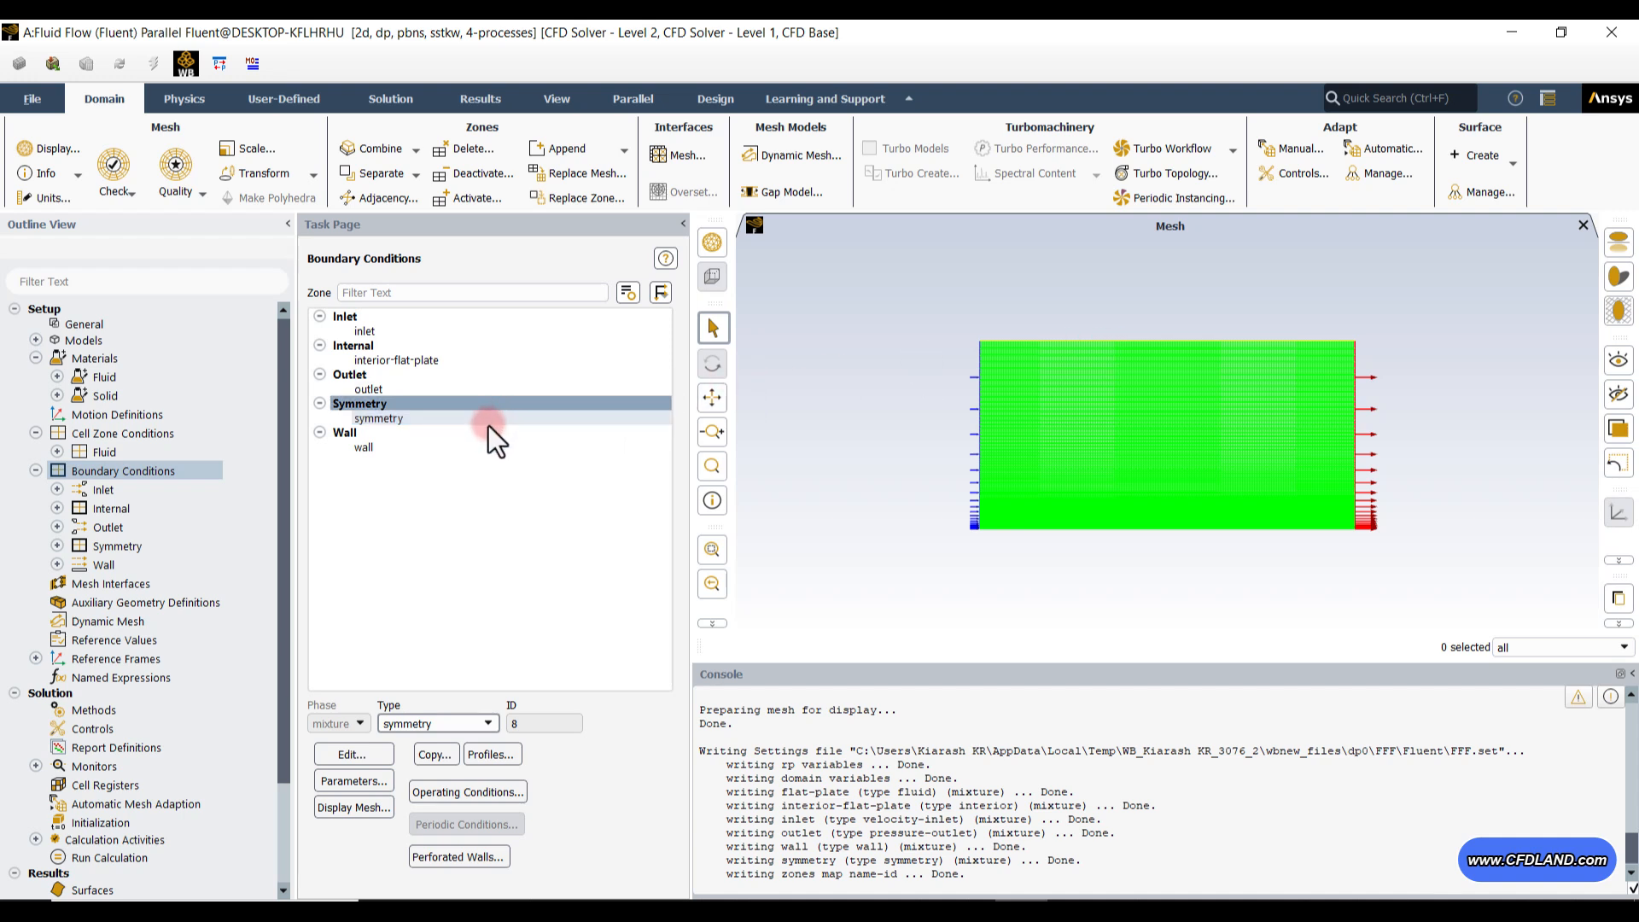
Review the momentum settings of the wall zone, including wall motion, shear condition and roughness, and close them without changes.
left_click(418, 447)
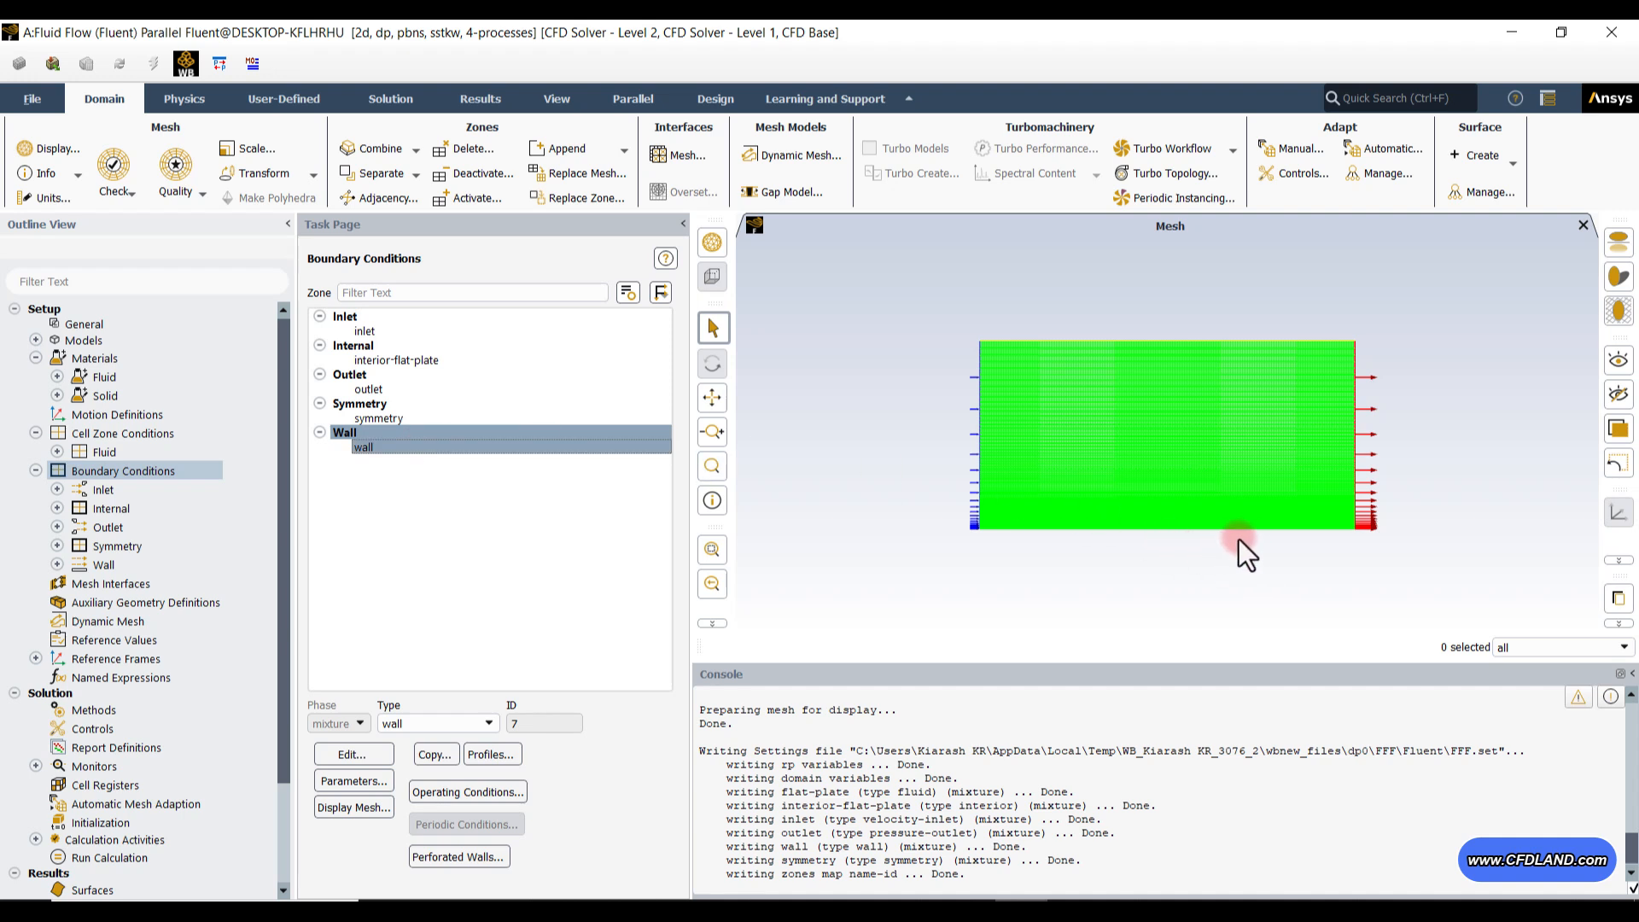
left_click(376, 751)
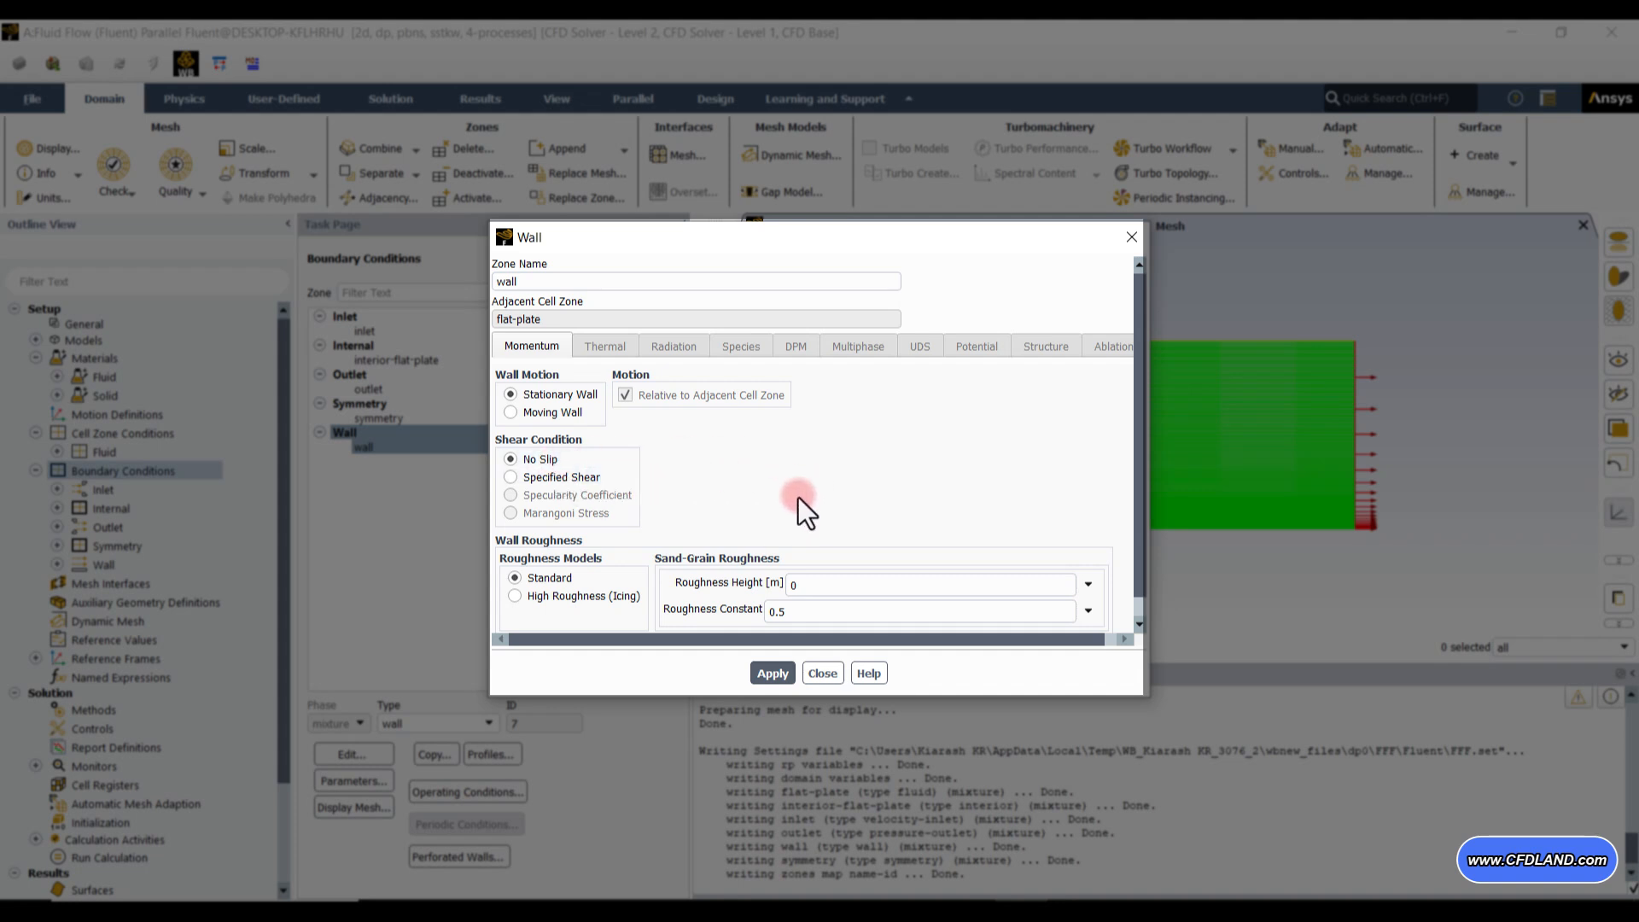
left_click(824, 673)
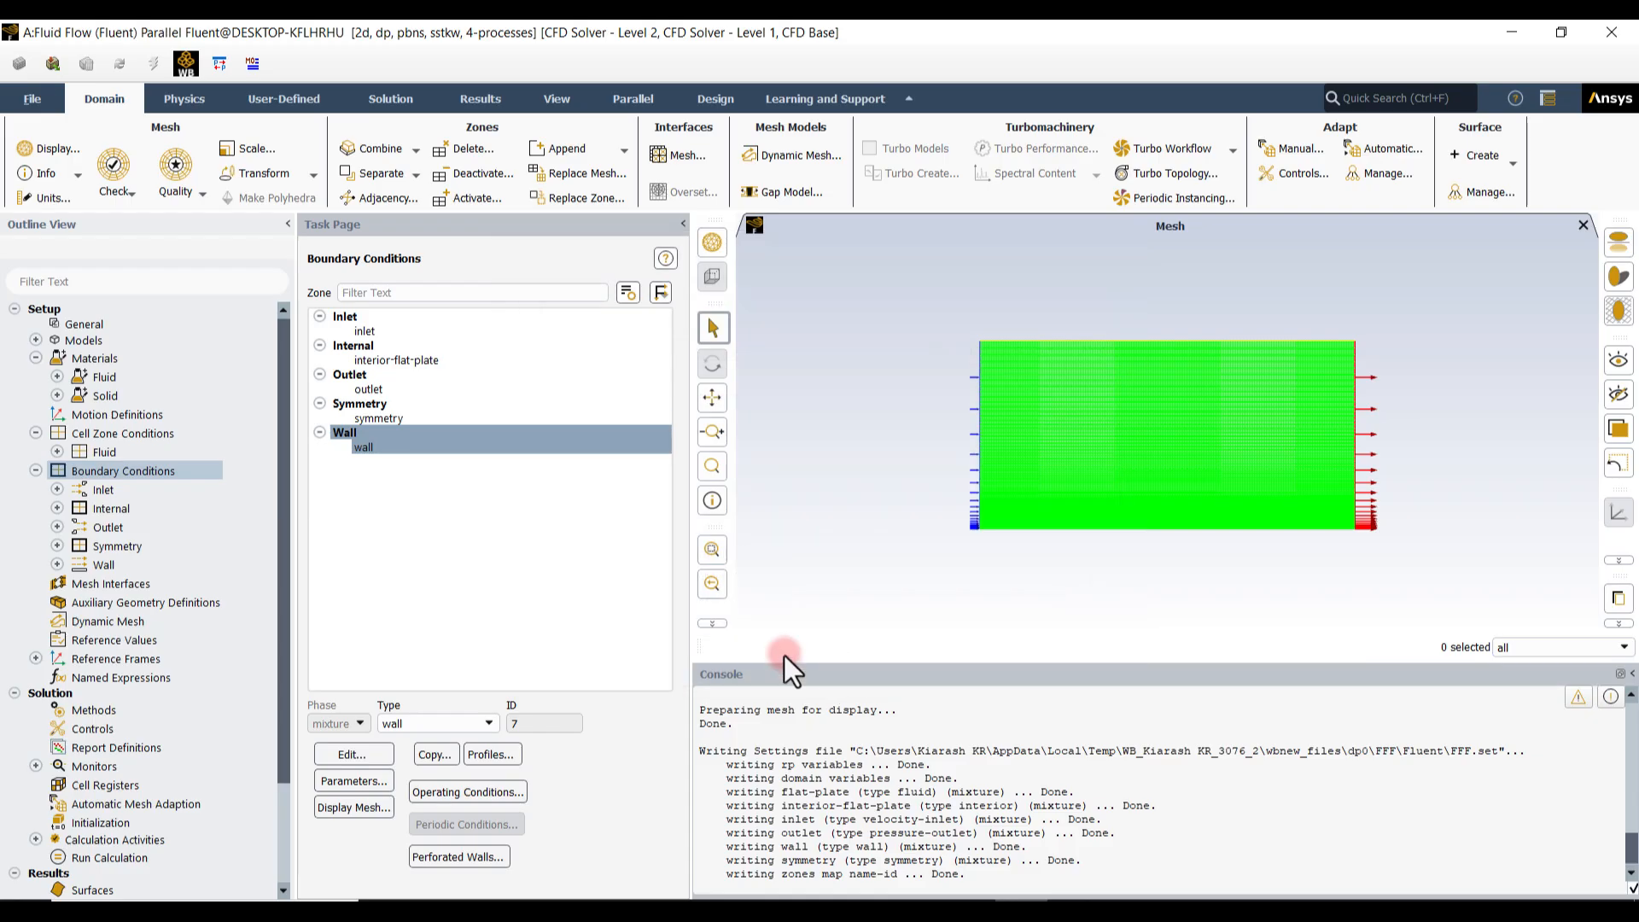
left_click(391, 512)
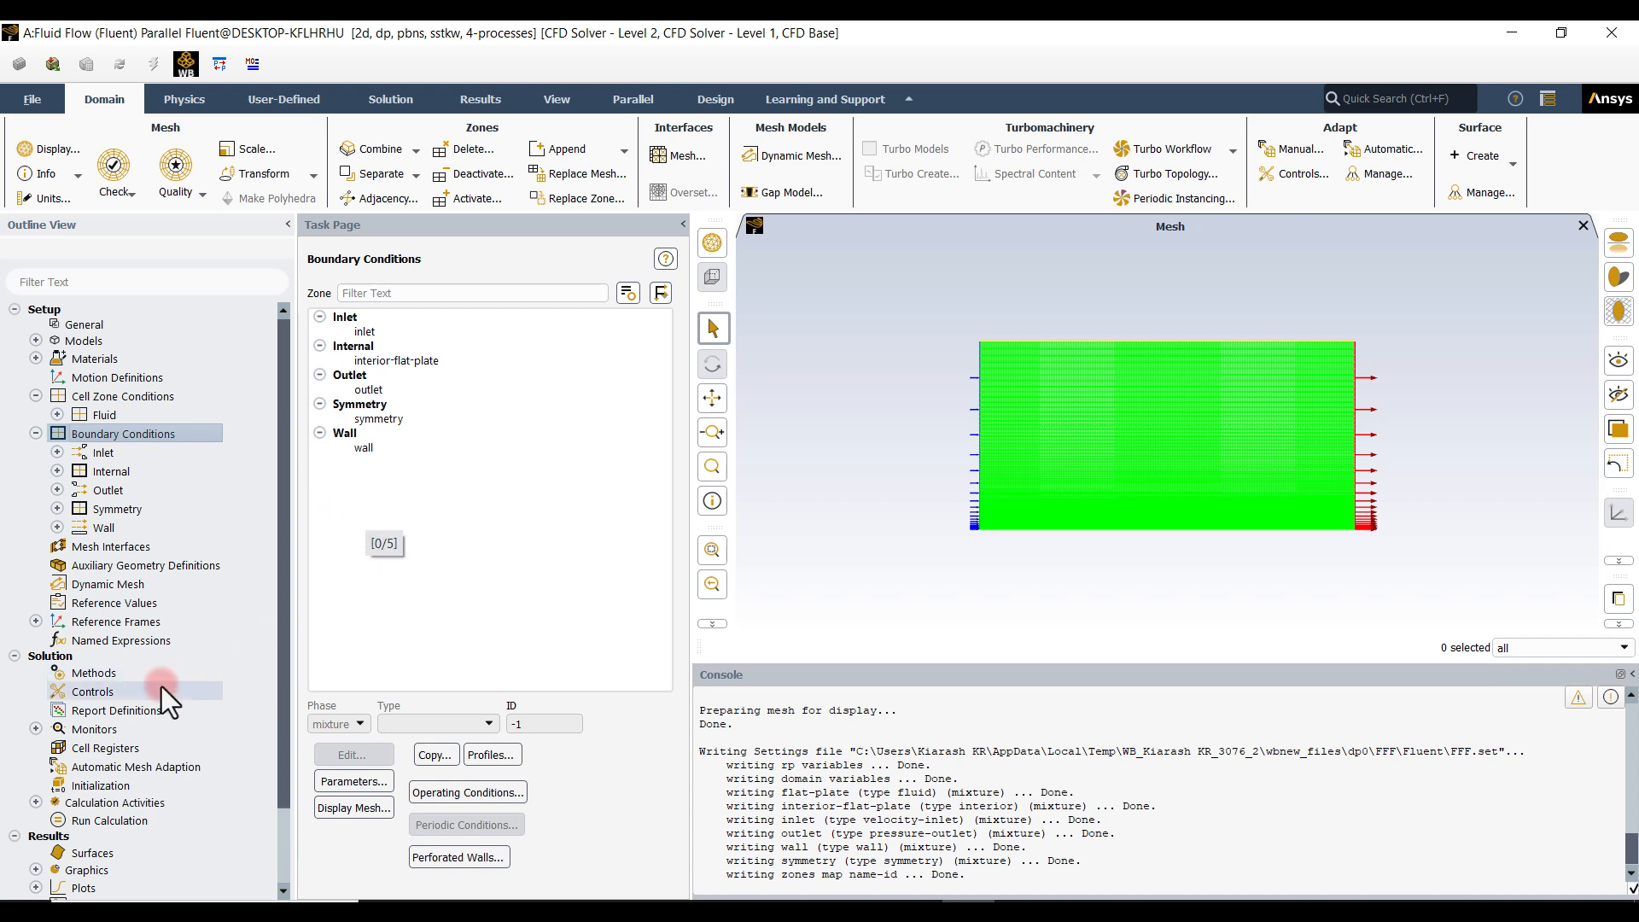
Choose Coupled as the pressure-velocity coupling scheme in the solution methods.
left_click(94, 674)
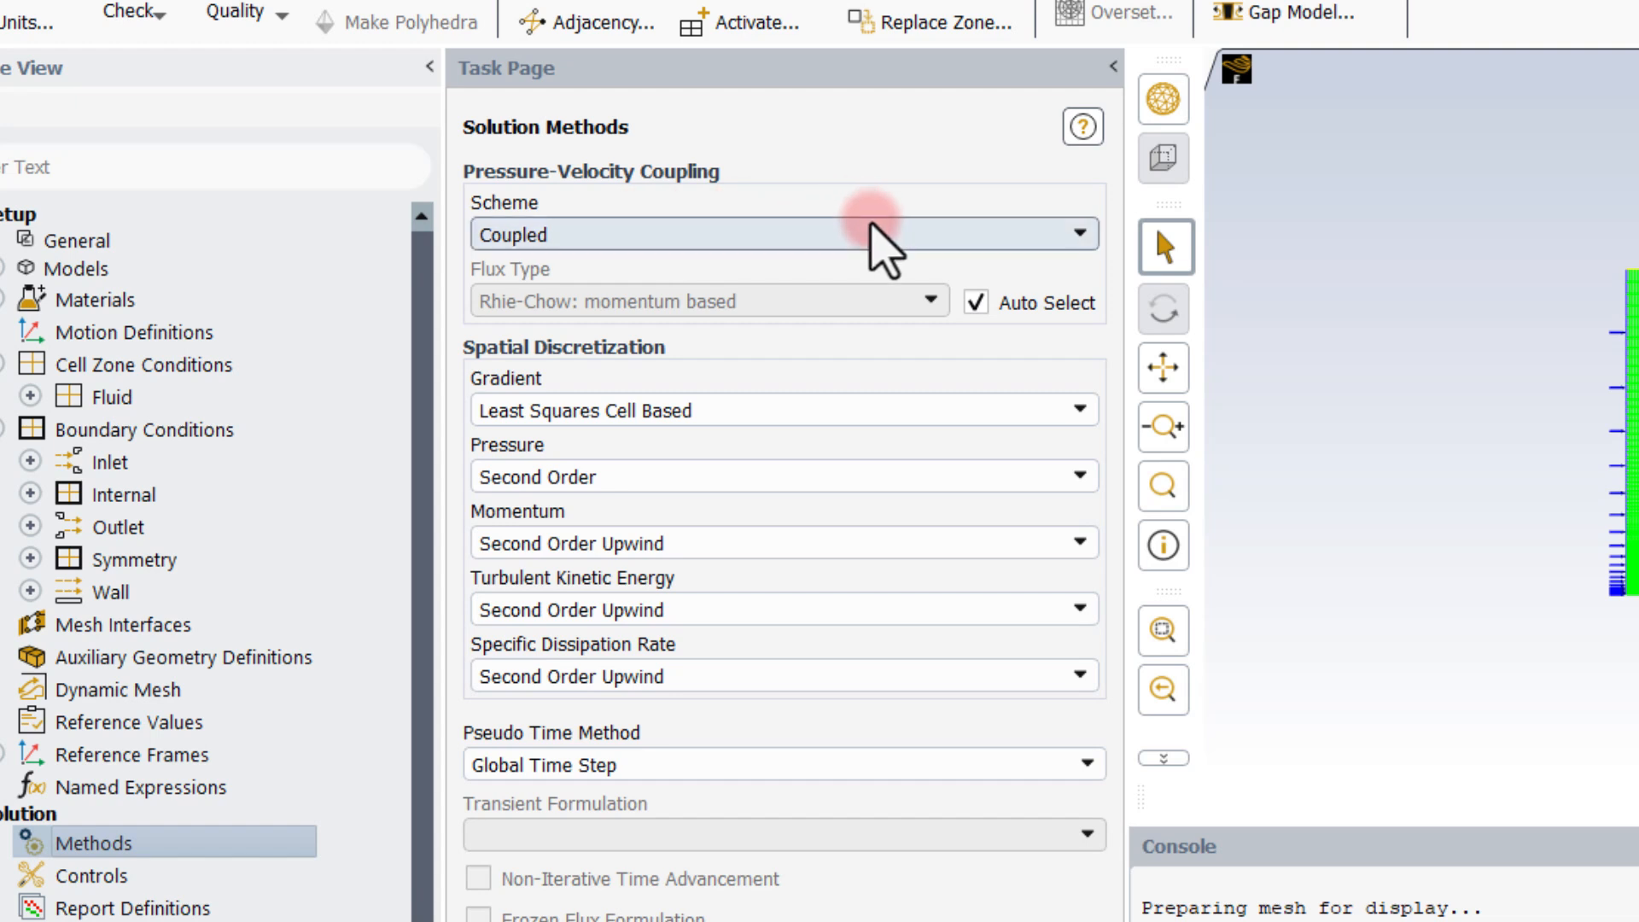
left_click(870, 226)
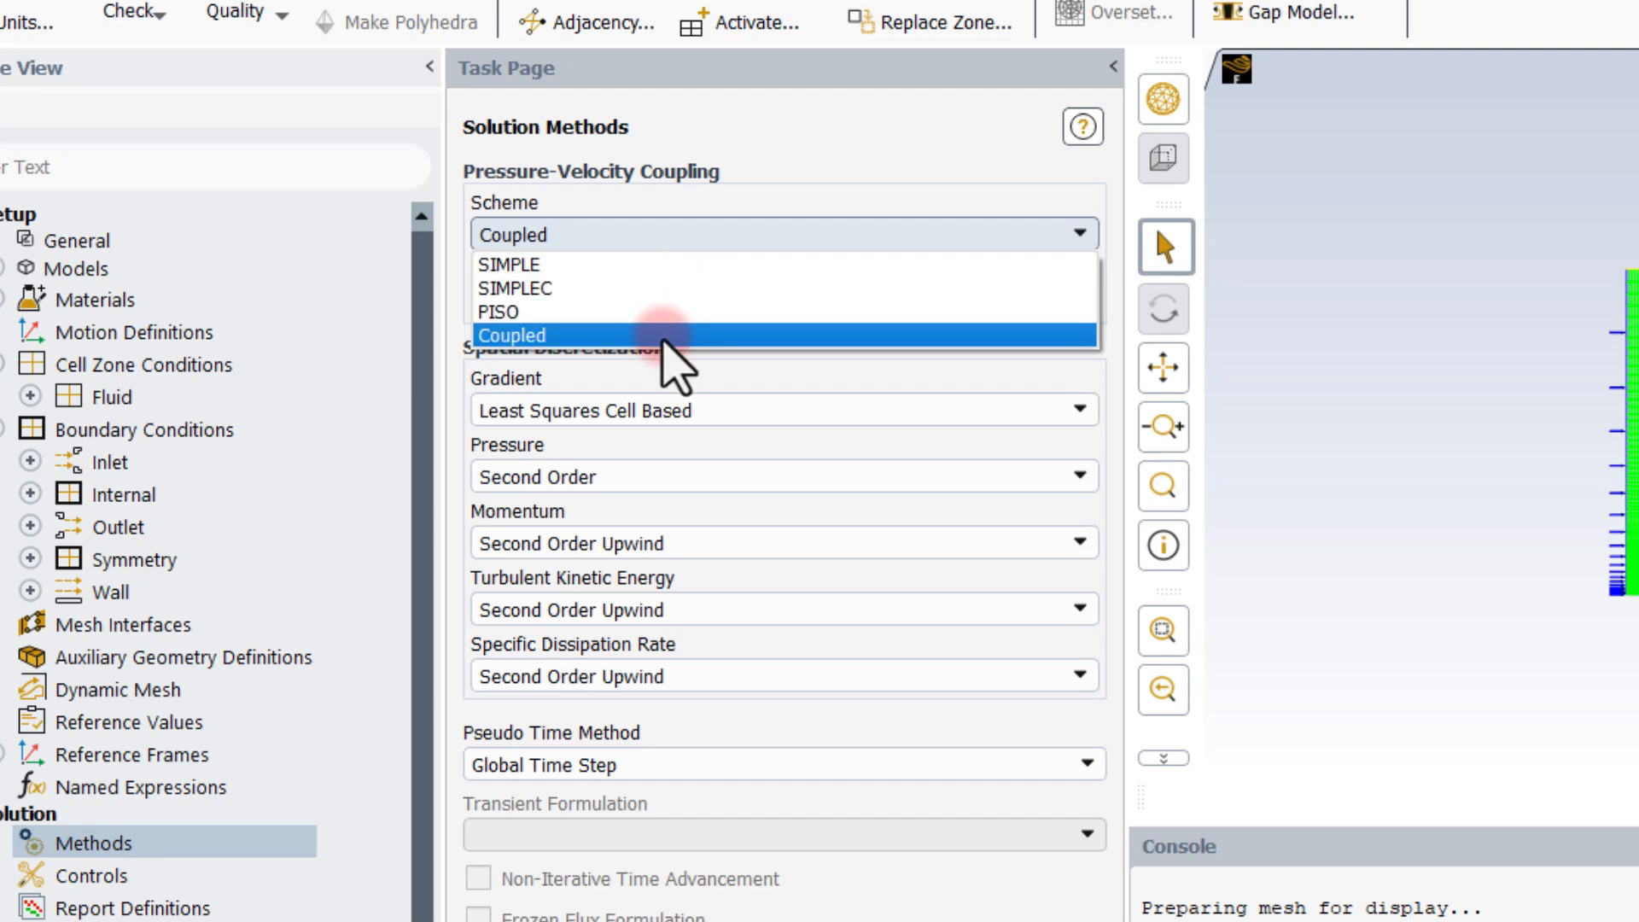
left_click(674, 336)
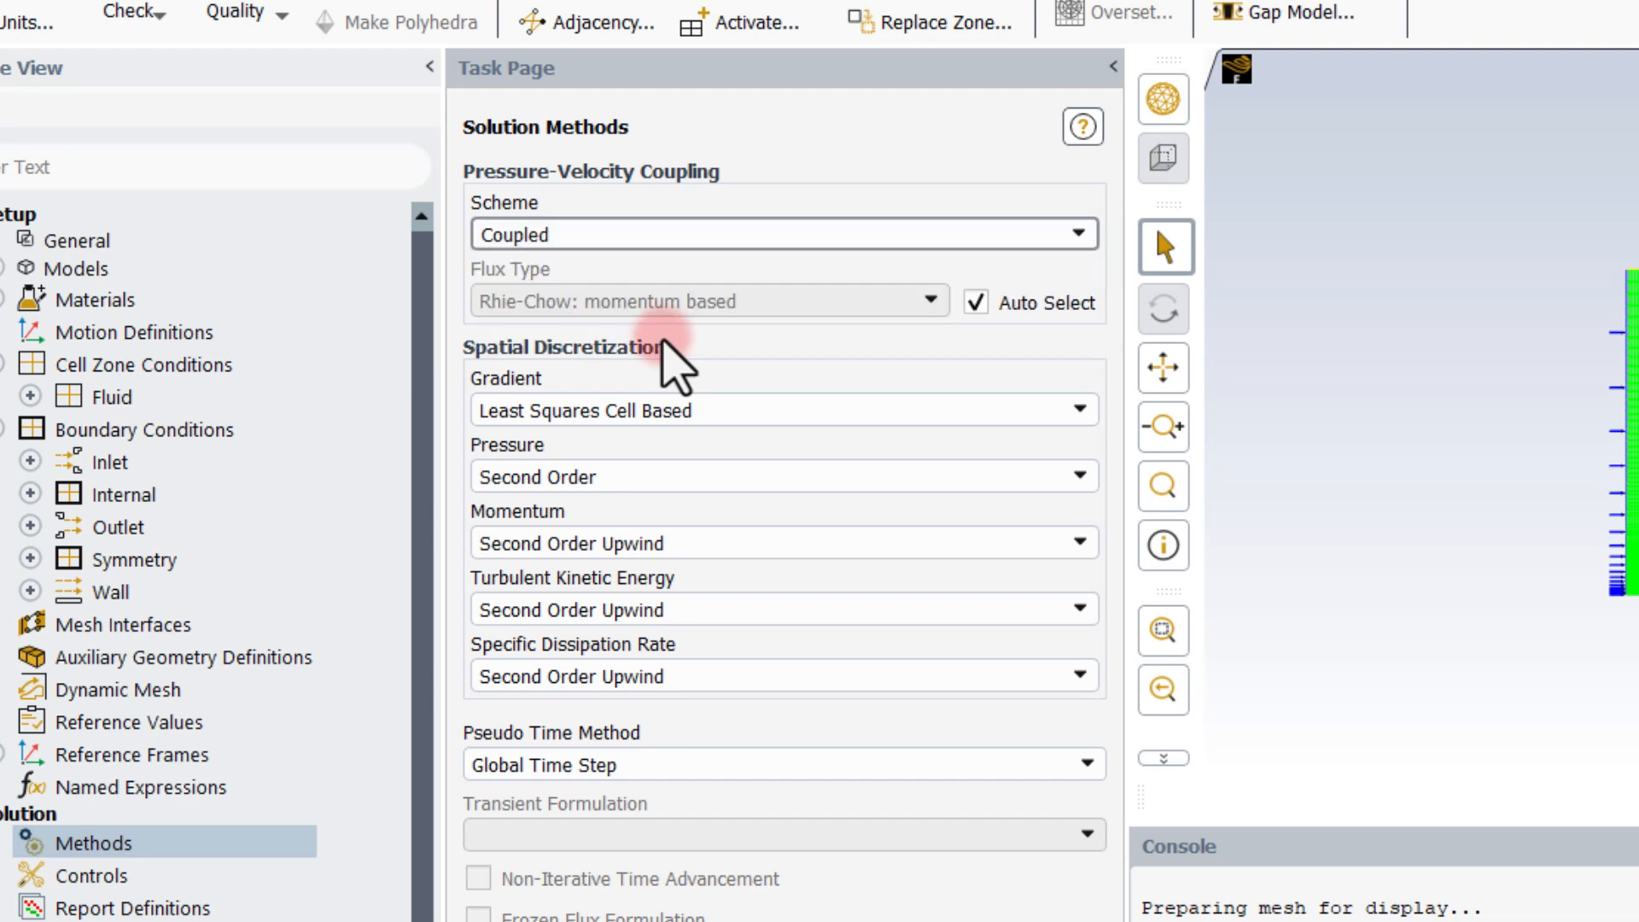
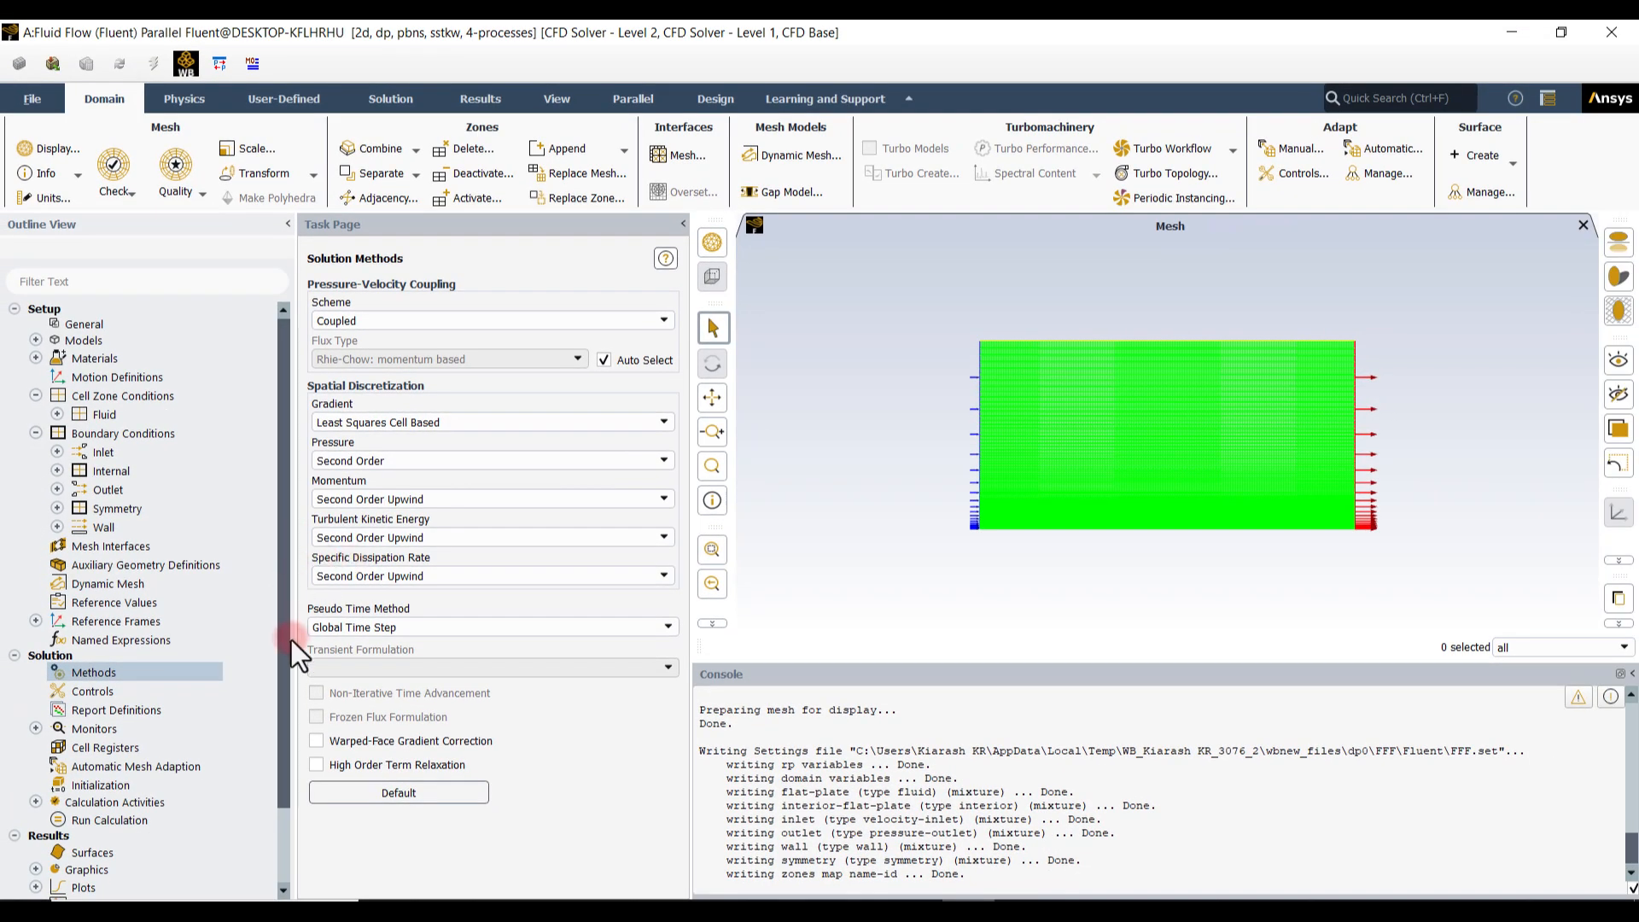
Open the residual monitors and set the absolute convergence criteria for continuity, x-velocity and y-velocity to 1e-5.
scroll(282, 567, "down", 2)
left_click(36, 645)
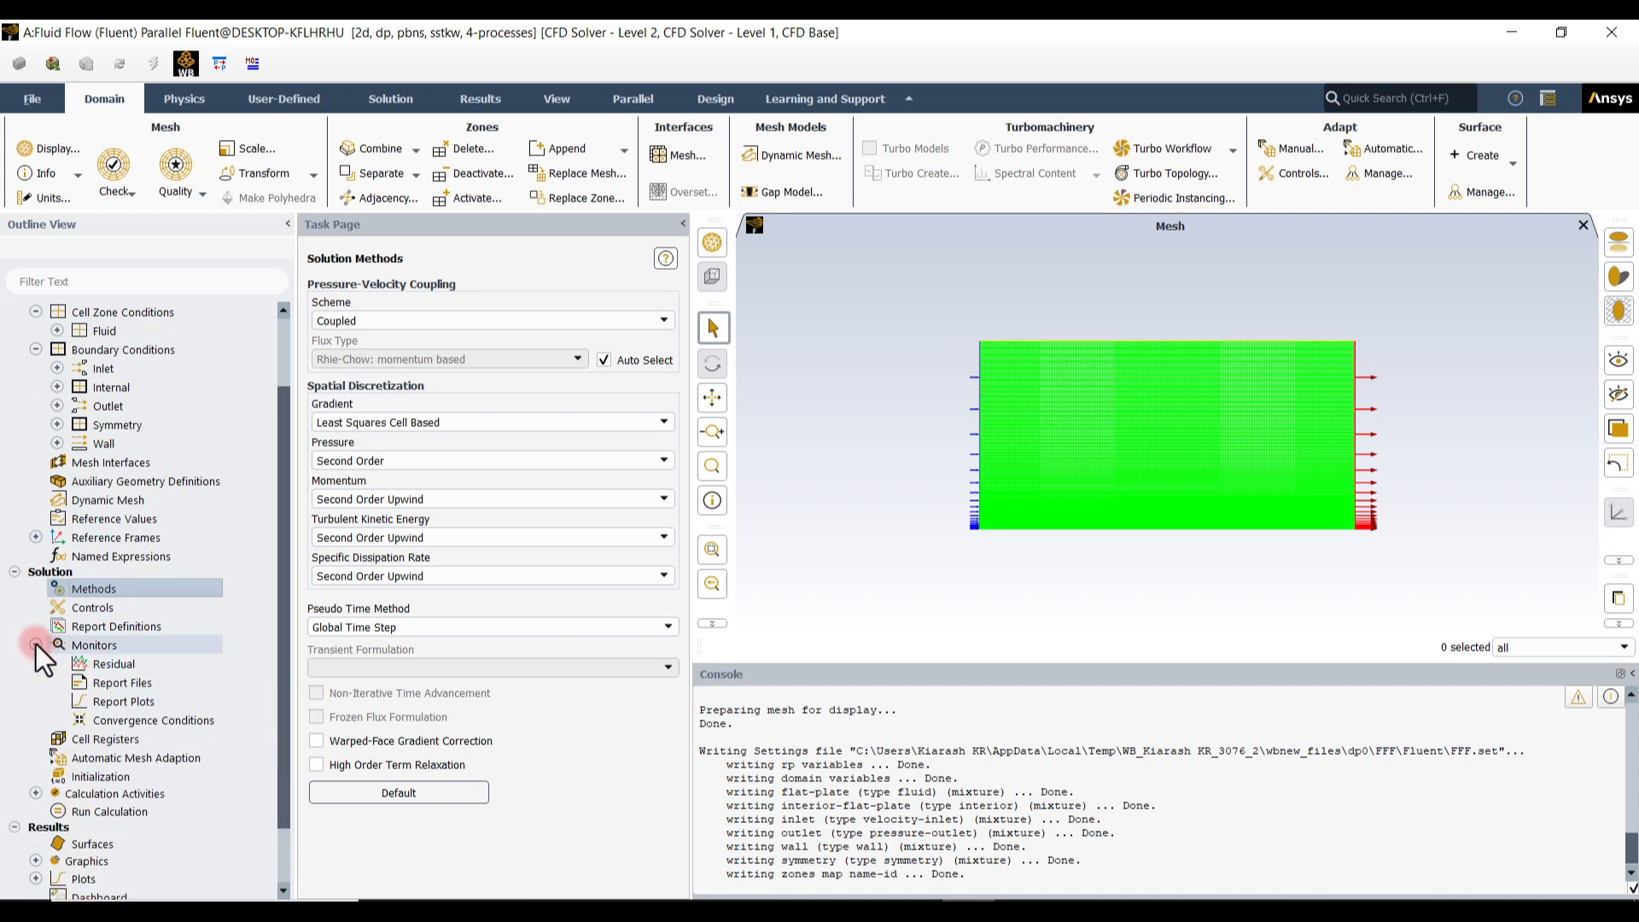
left_click(117, 665)
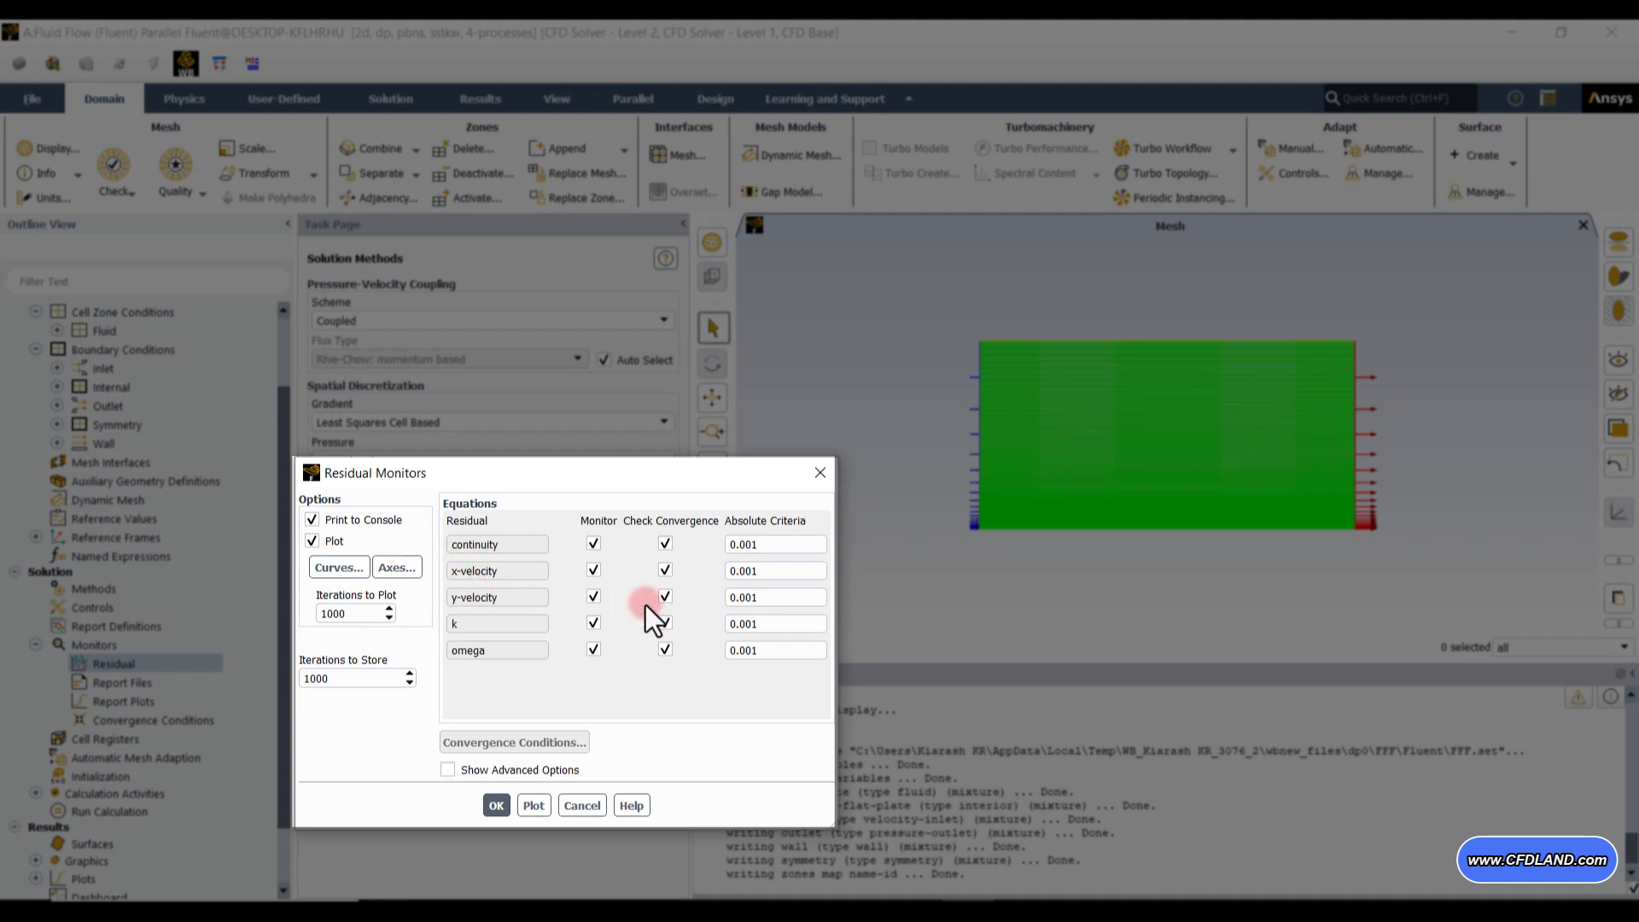
left_click(783, 546)
type("1e-5")
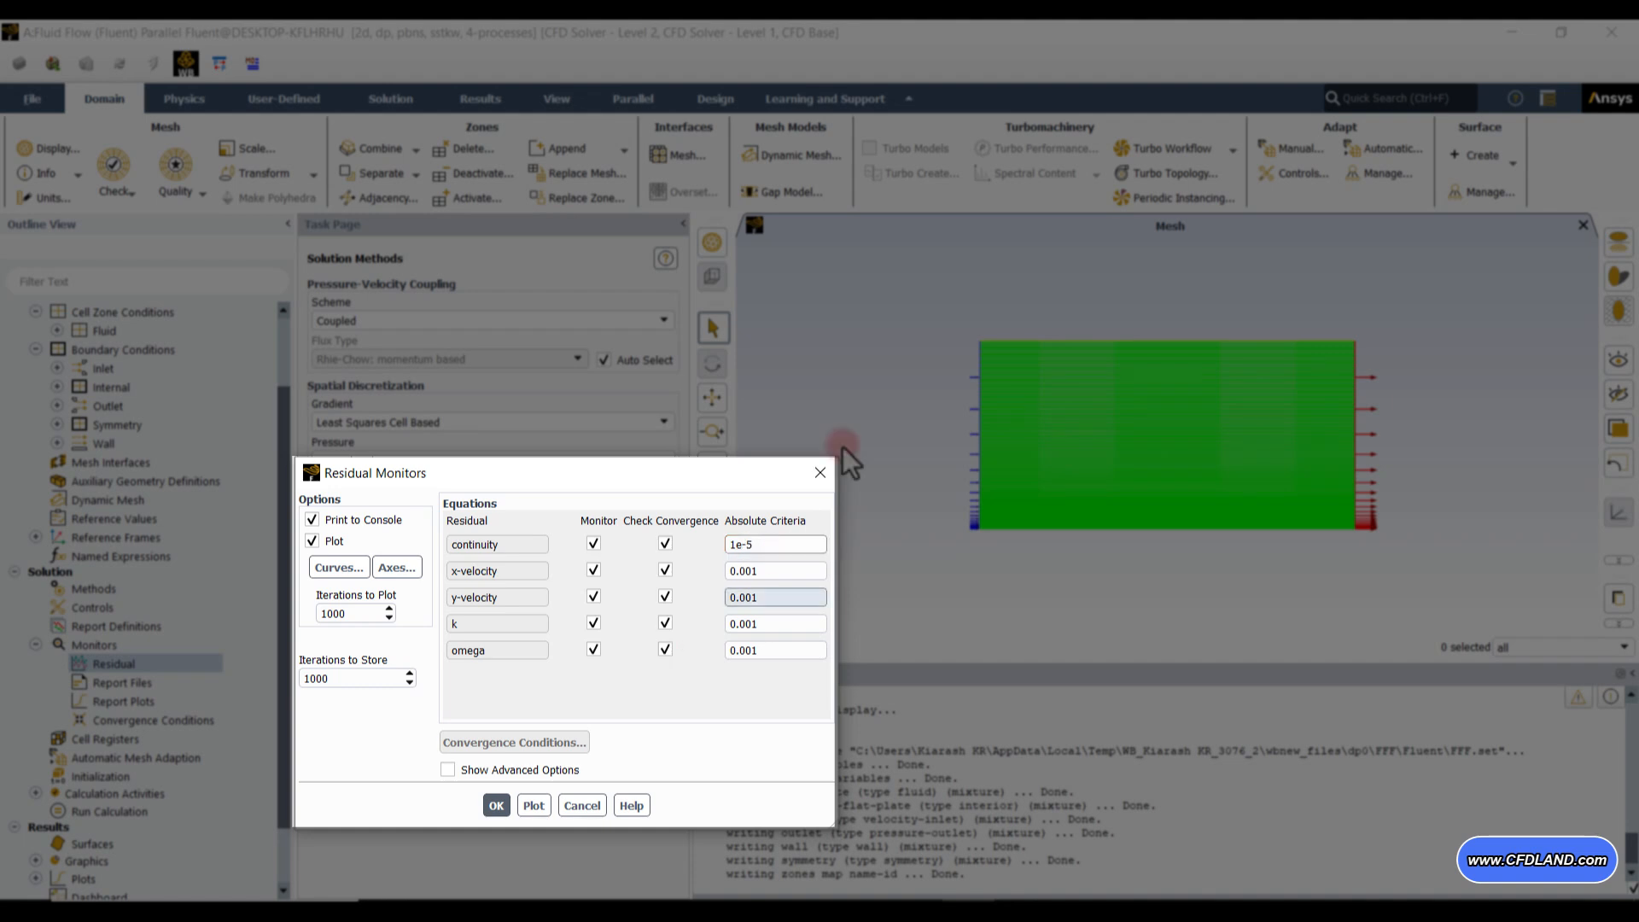
double_click(768, 571)
type("1e-5")
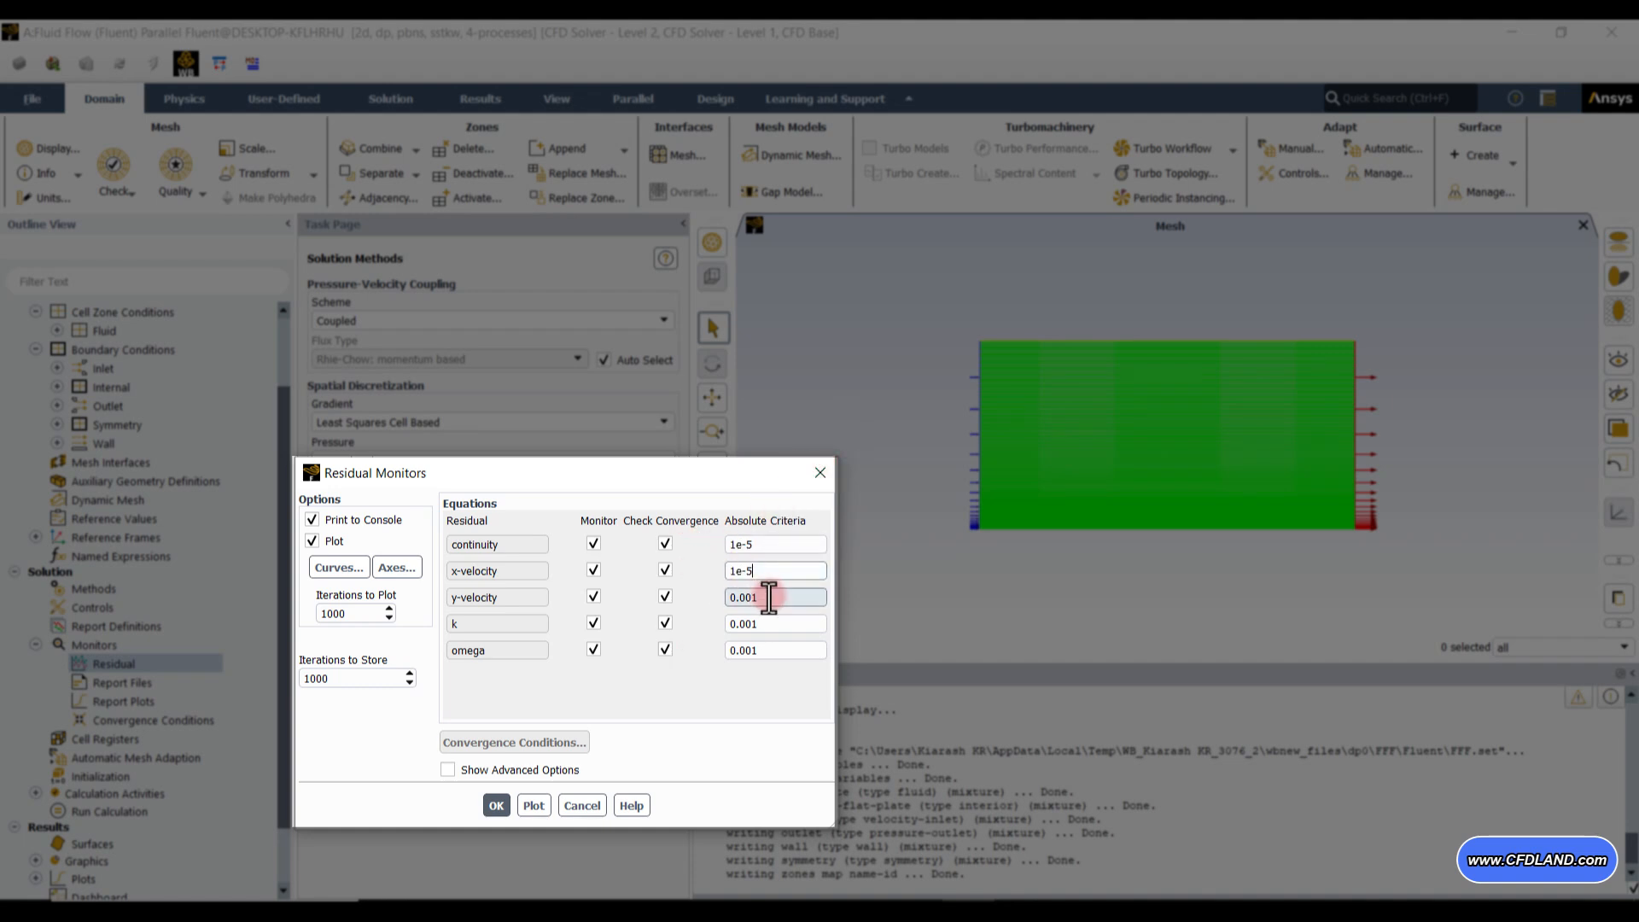
double_click(769, 597)
type("1e-5")
Set the absolute convergence criteria for k and omega to 1e-5 and accept the residual monitor settings.
left_click_drag(777, 624, 736, 624)
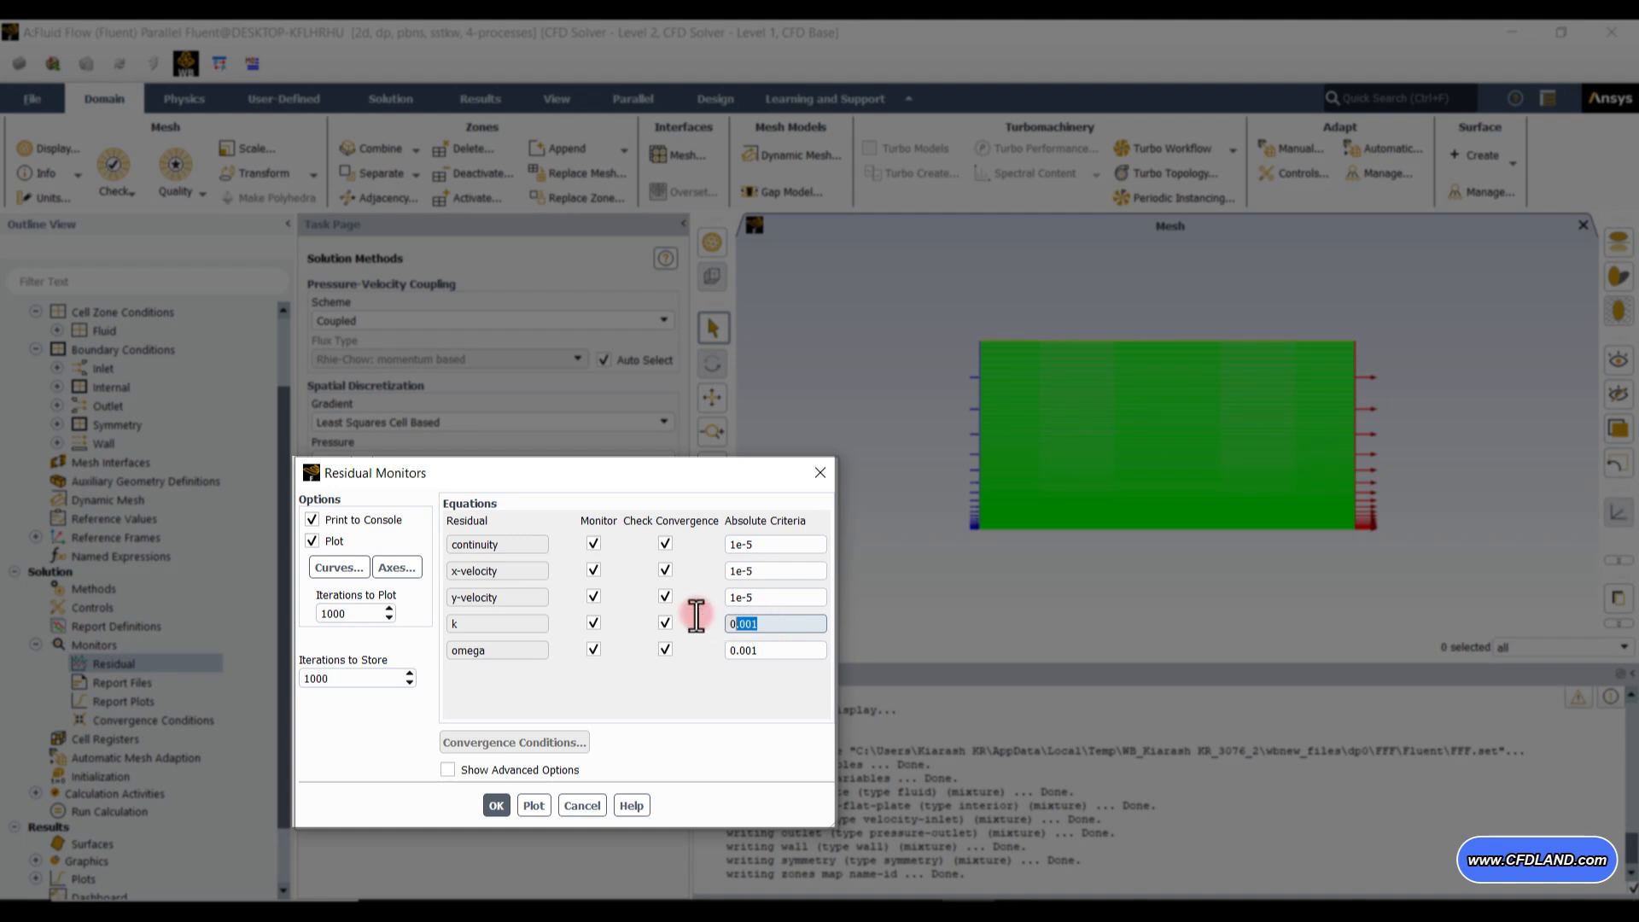
type("1e-5")
double_click(773, 651)
type("1e-5")
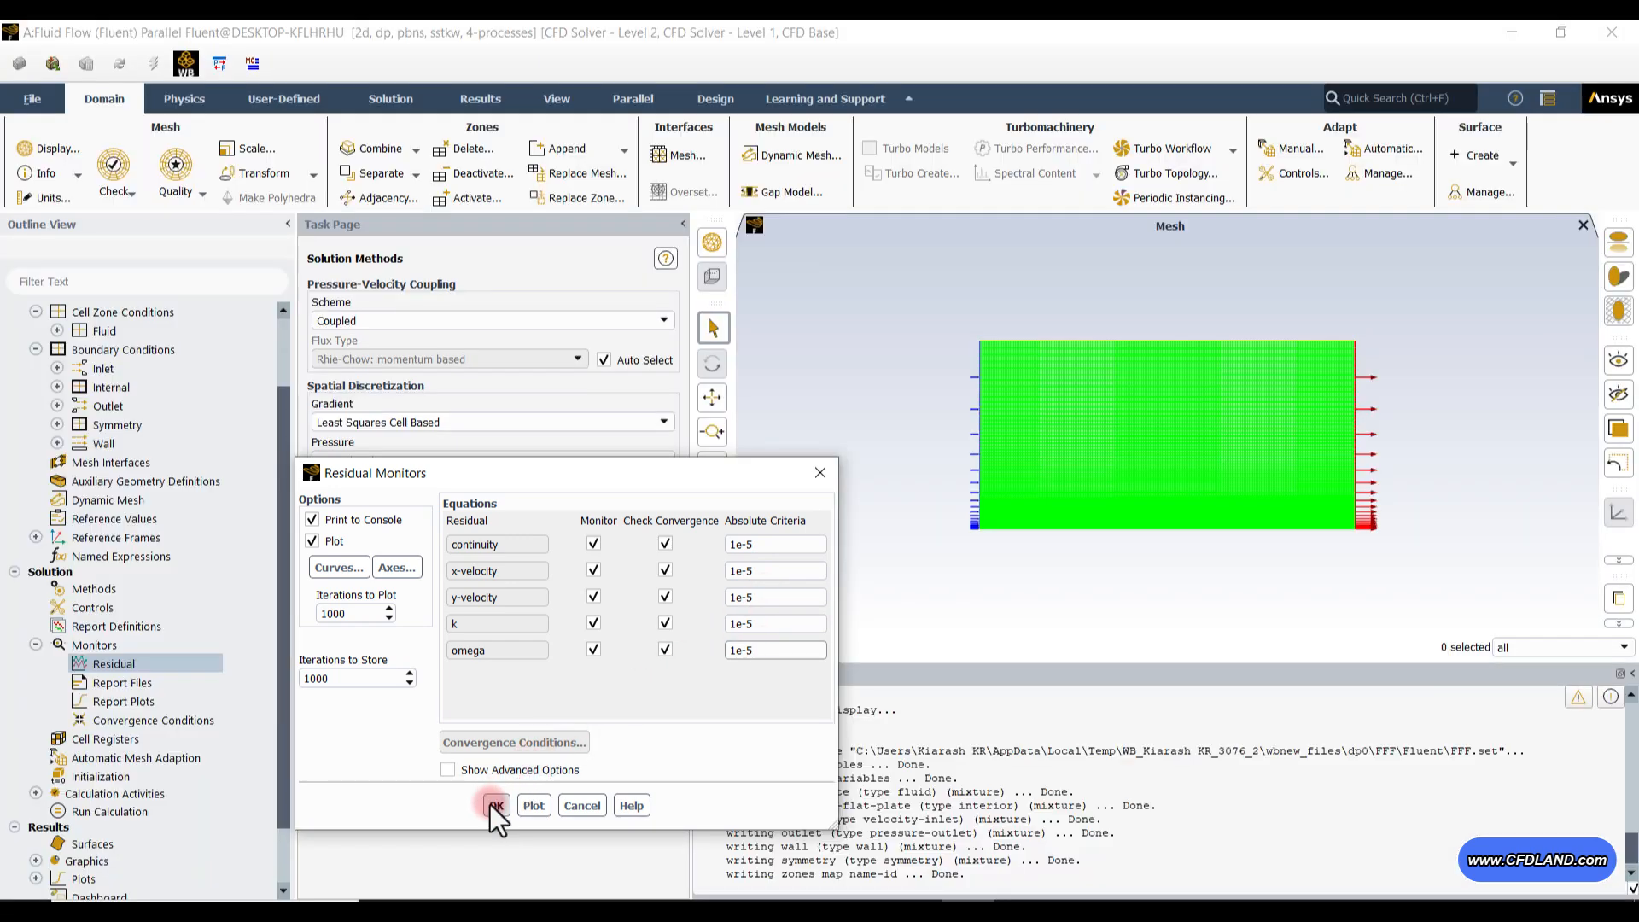
left_click(490, 805)
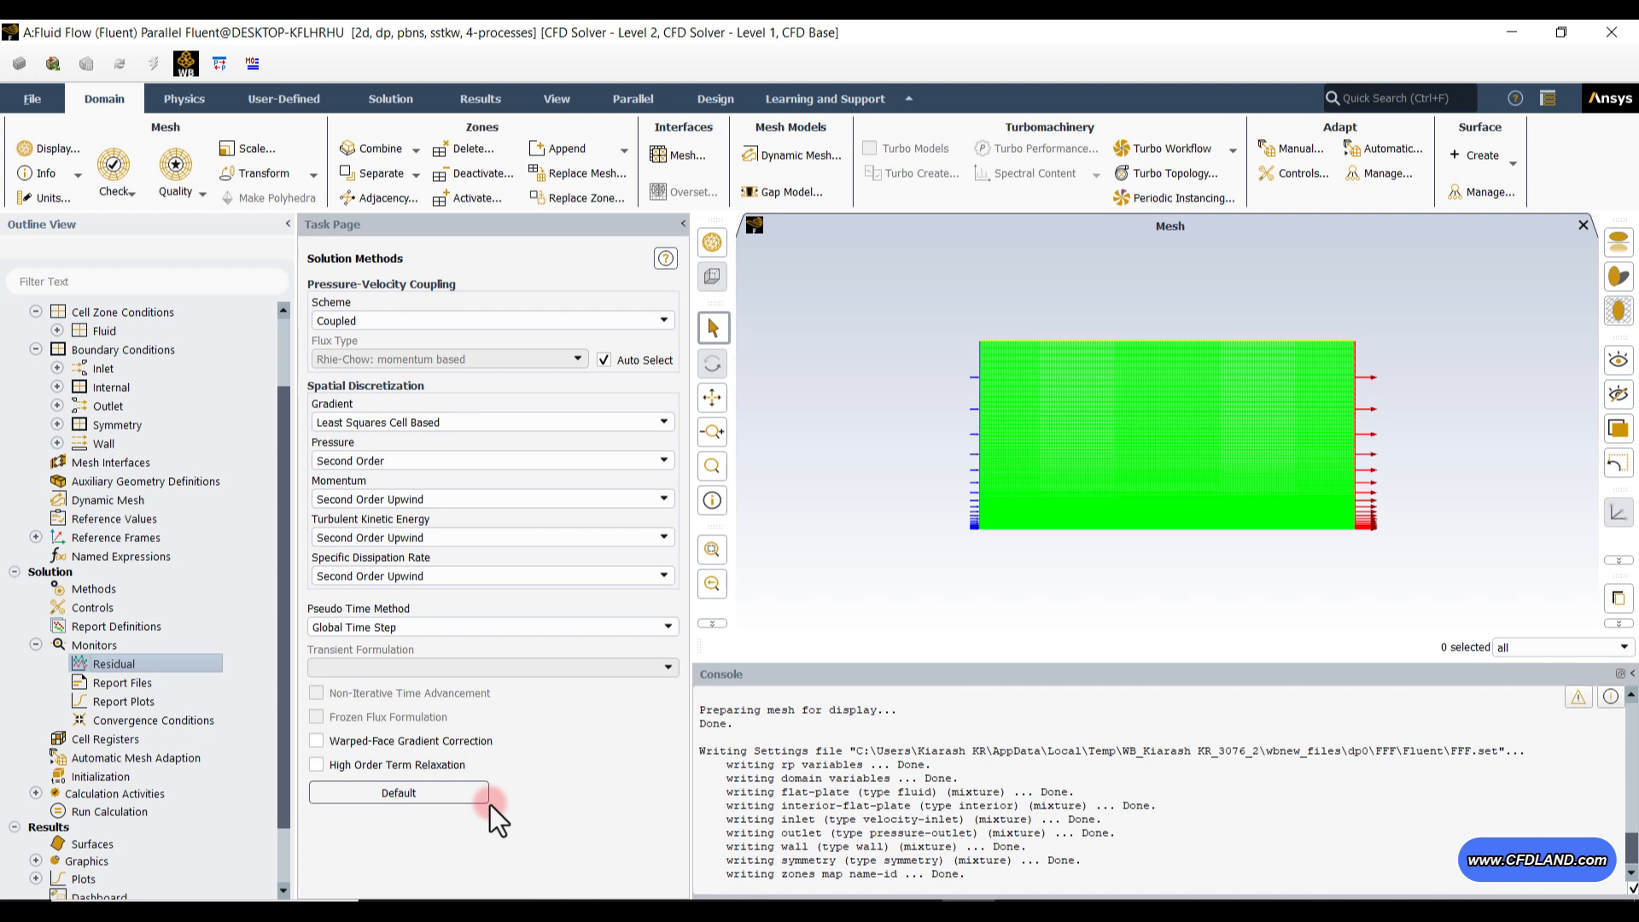
left_click(31, 644)
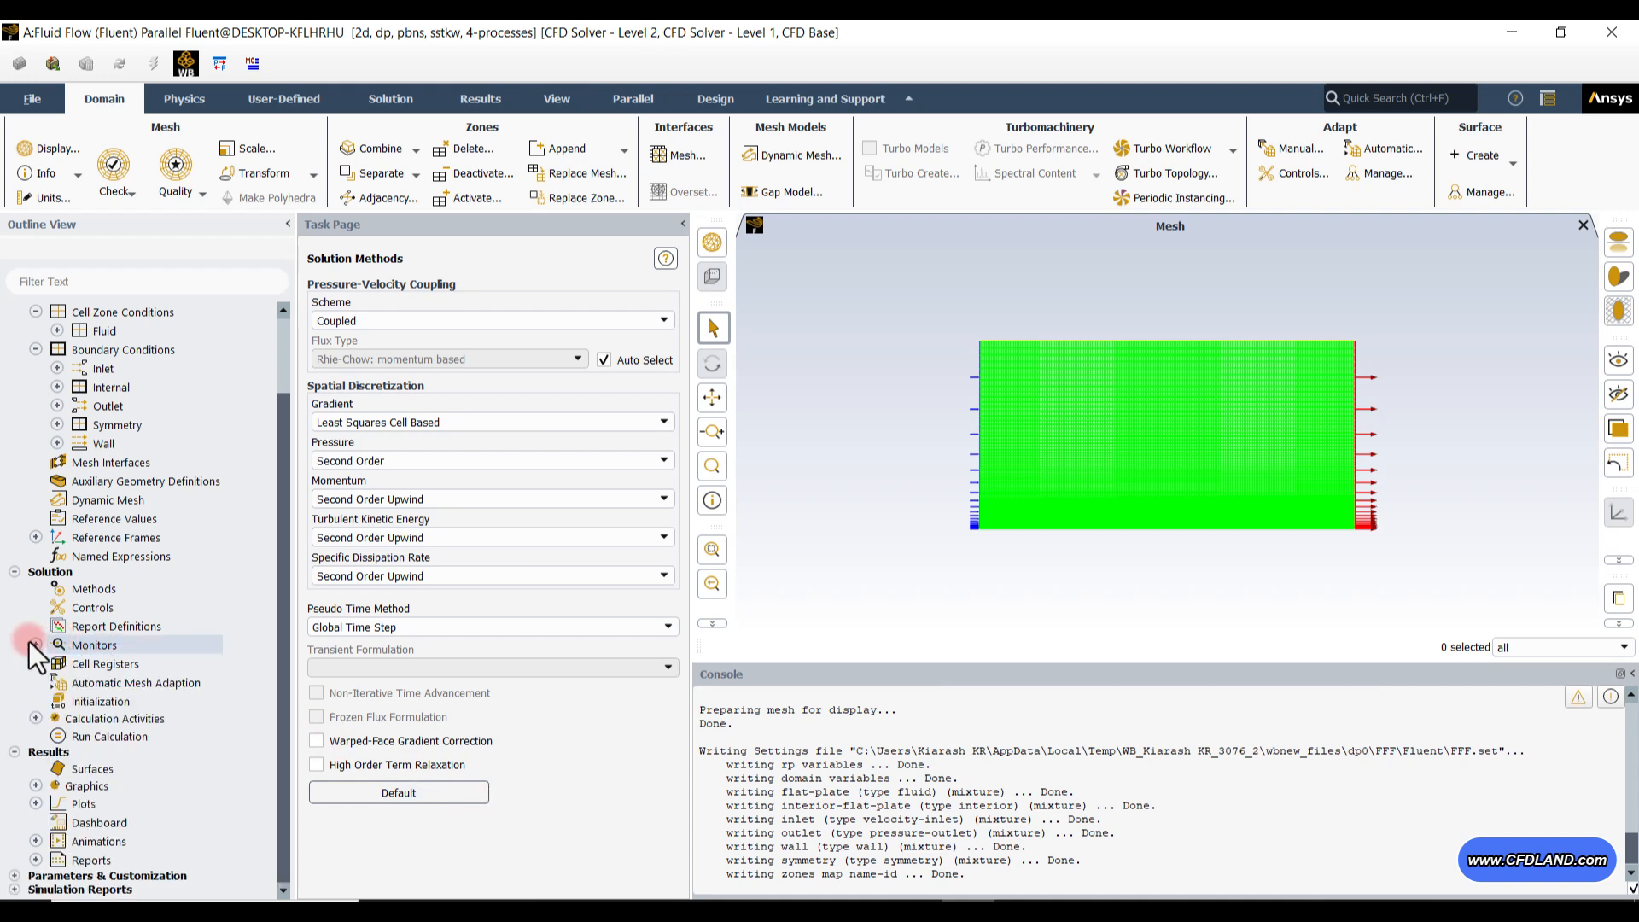
Initialize the solution with Standard Initialization, computing the initial values from the inlet.
left_click(116, 700)
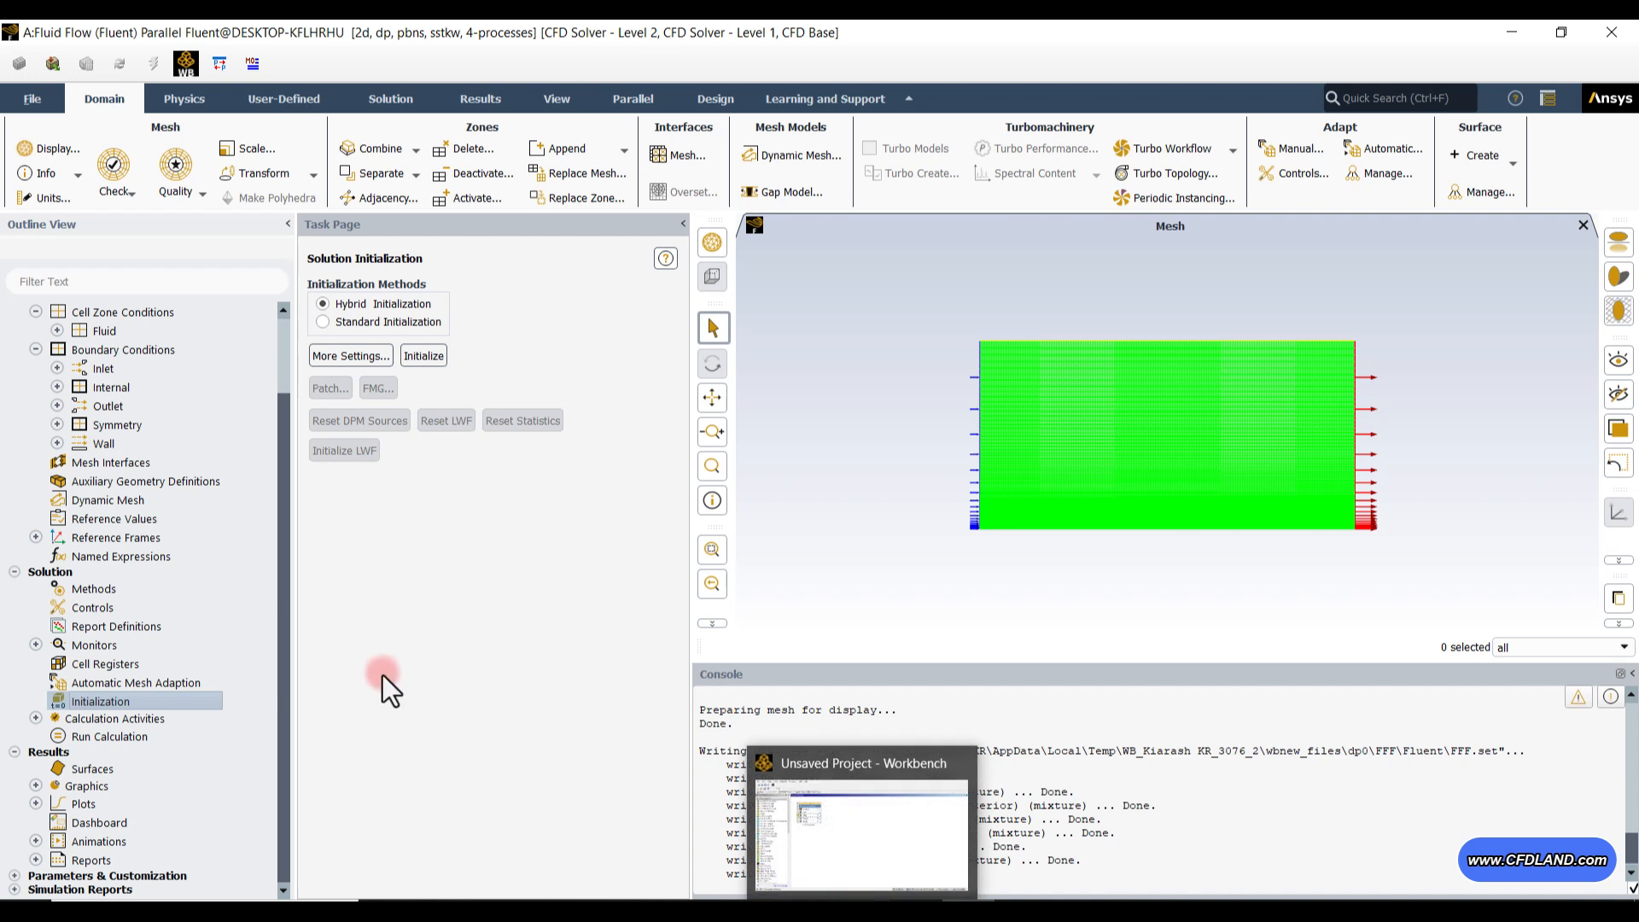
left_click(377, 324)
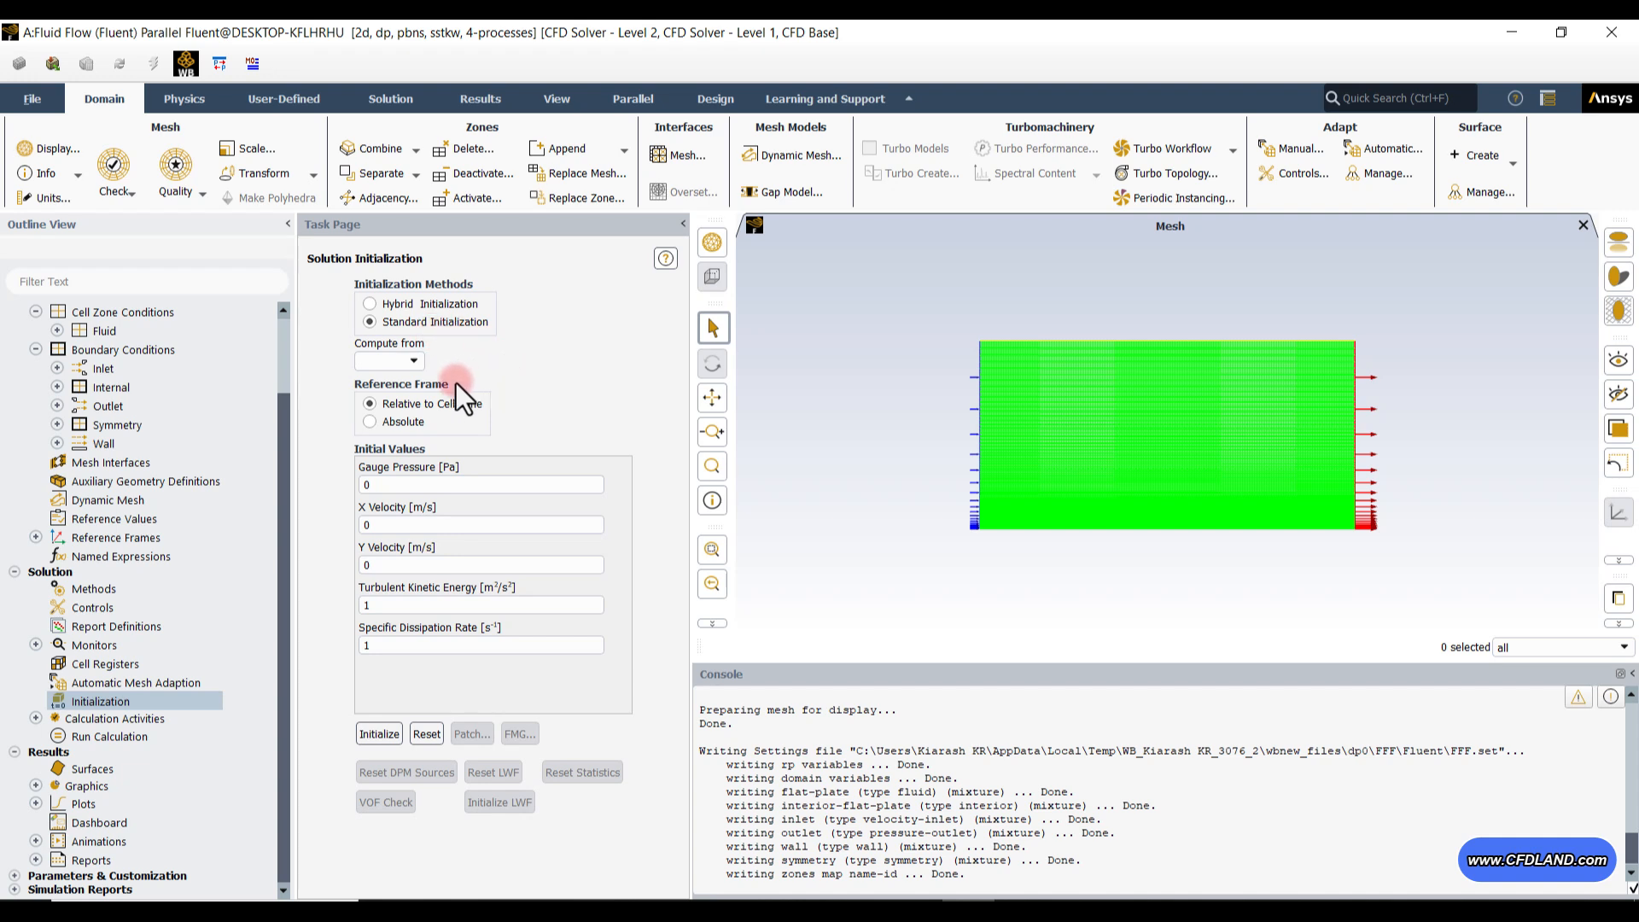
left_click(412, 362)
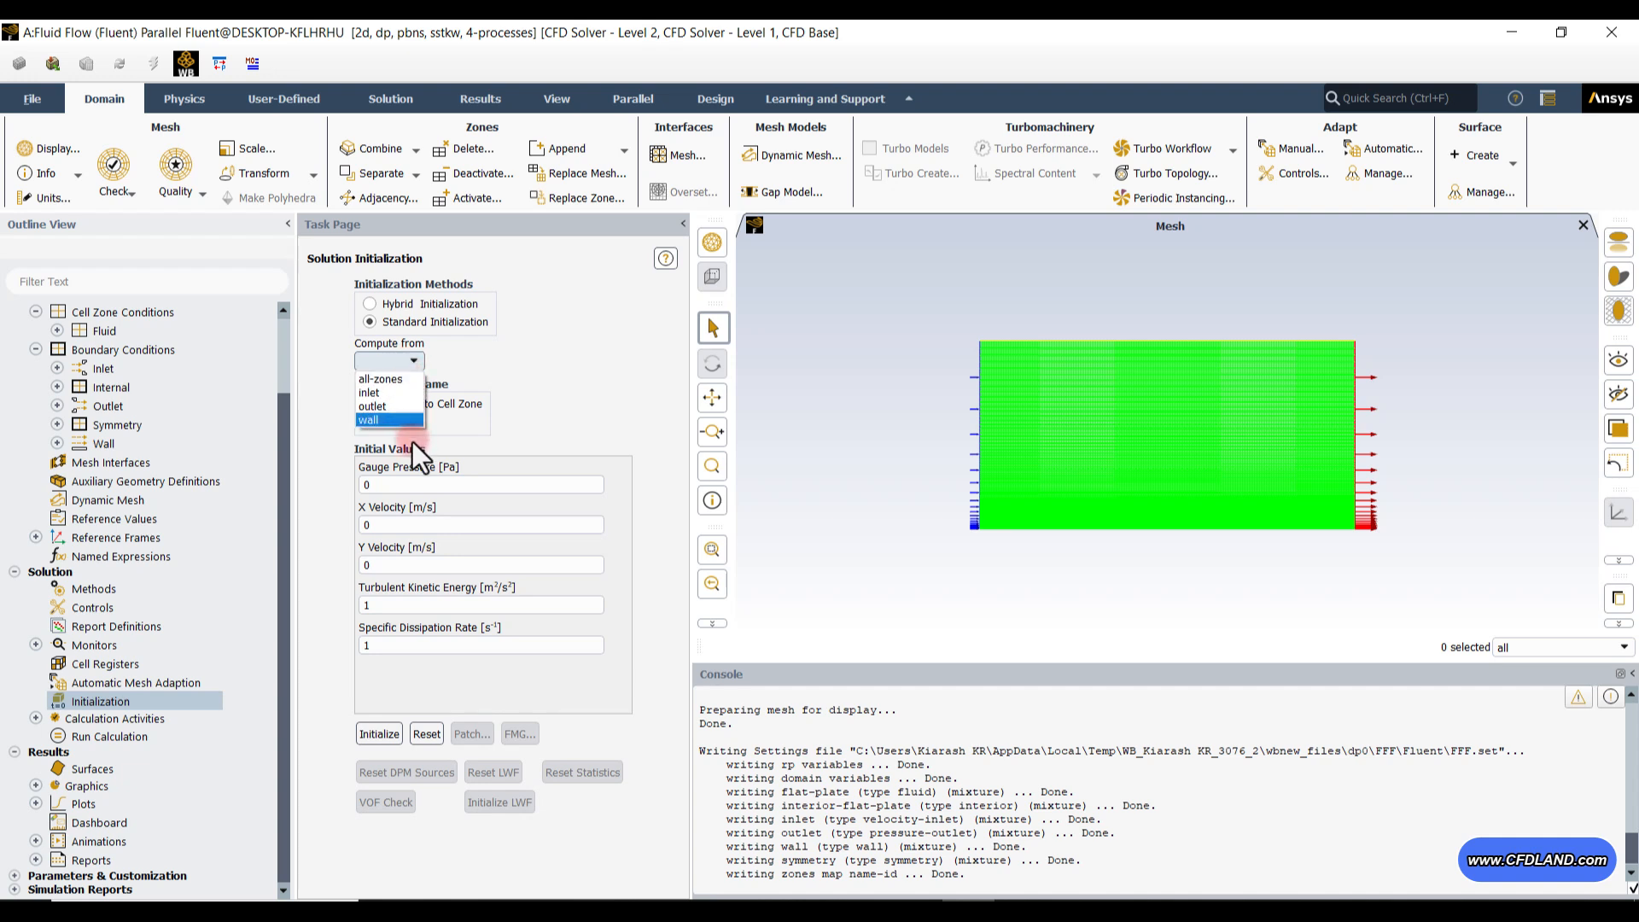
left_click(374, 394)
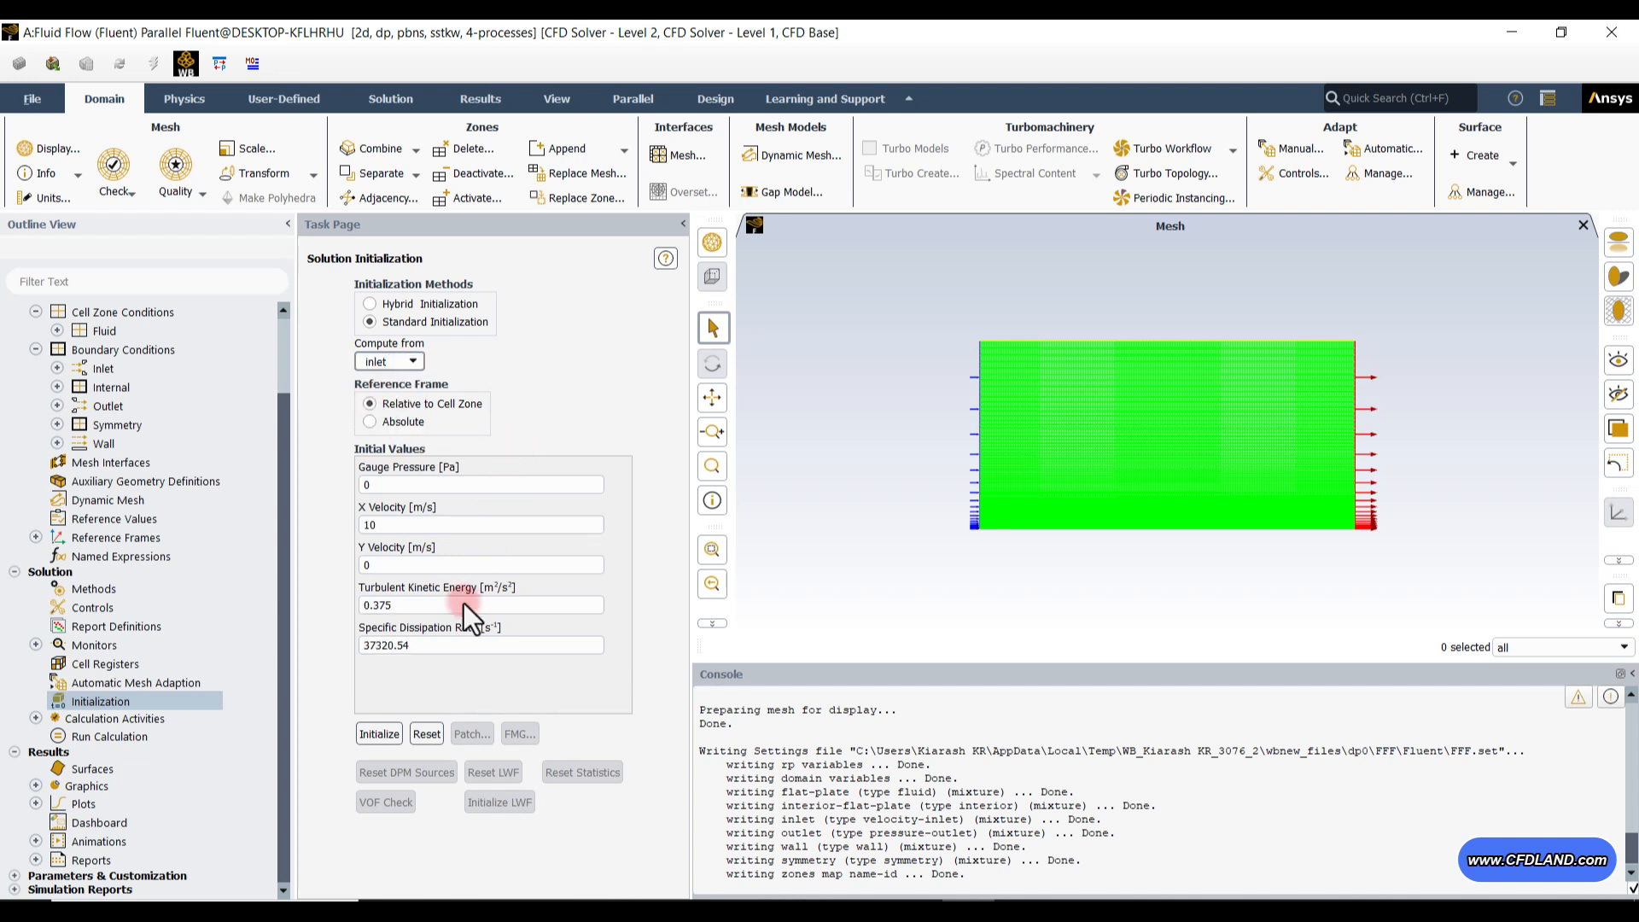
left_click(378, 734)
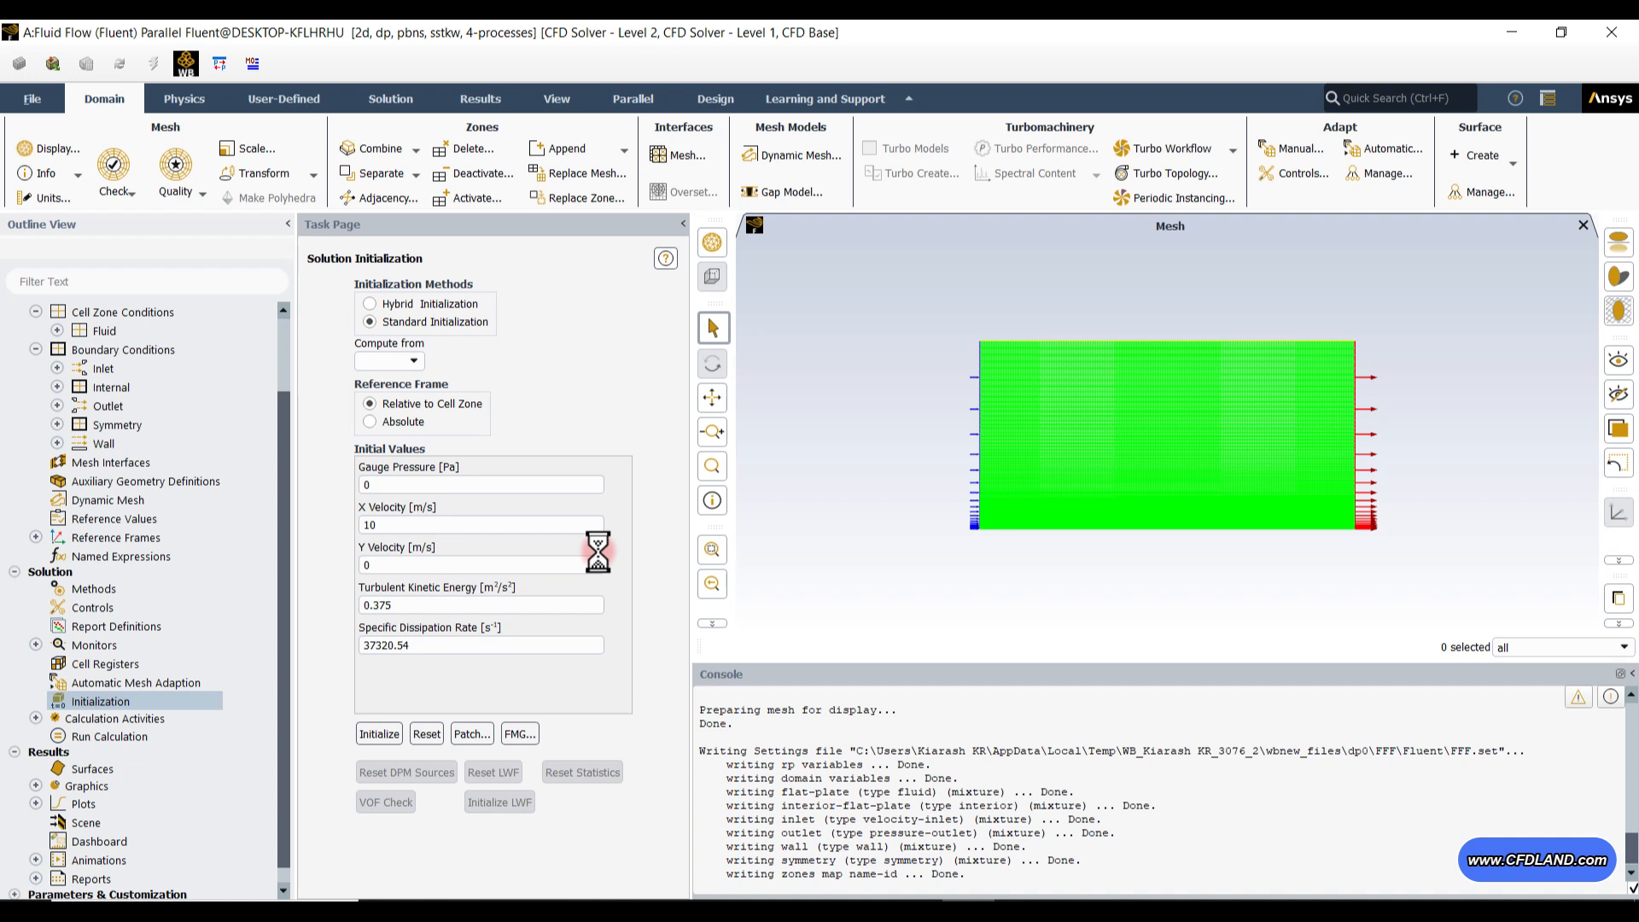
Set the number of iterations to 200 and run the calculation.
left_click(126, 732)
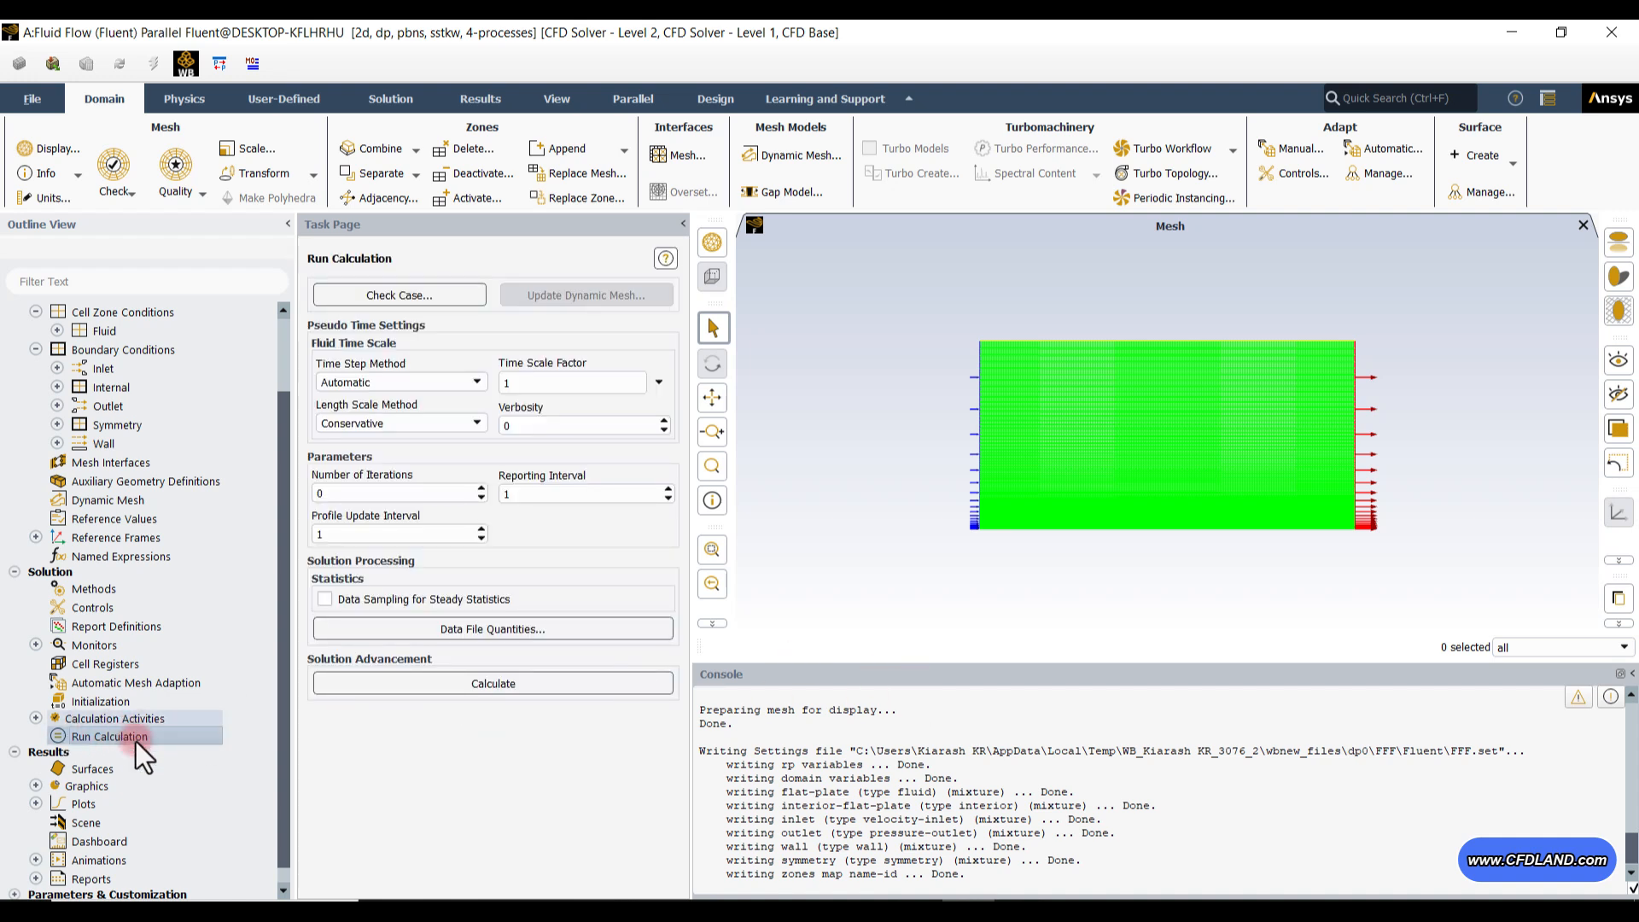
left_click(377, 495)
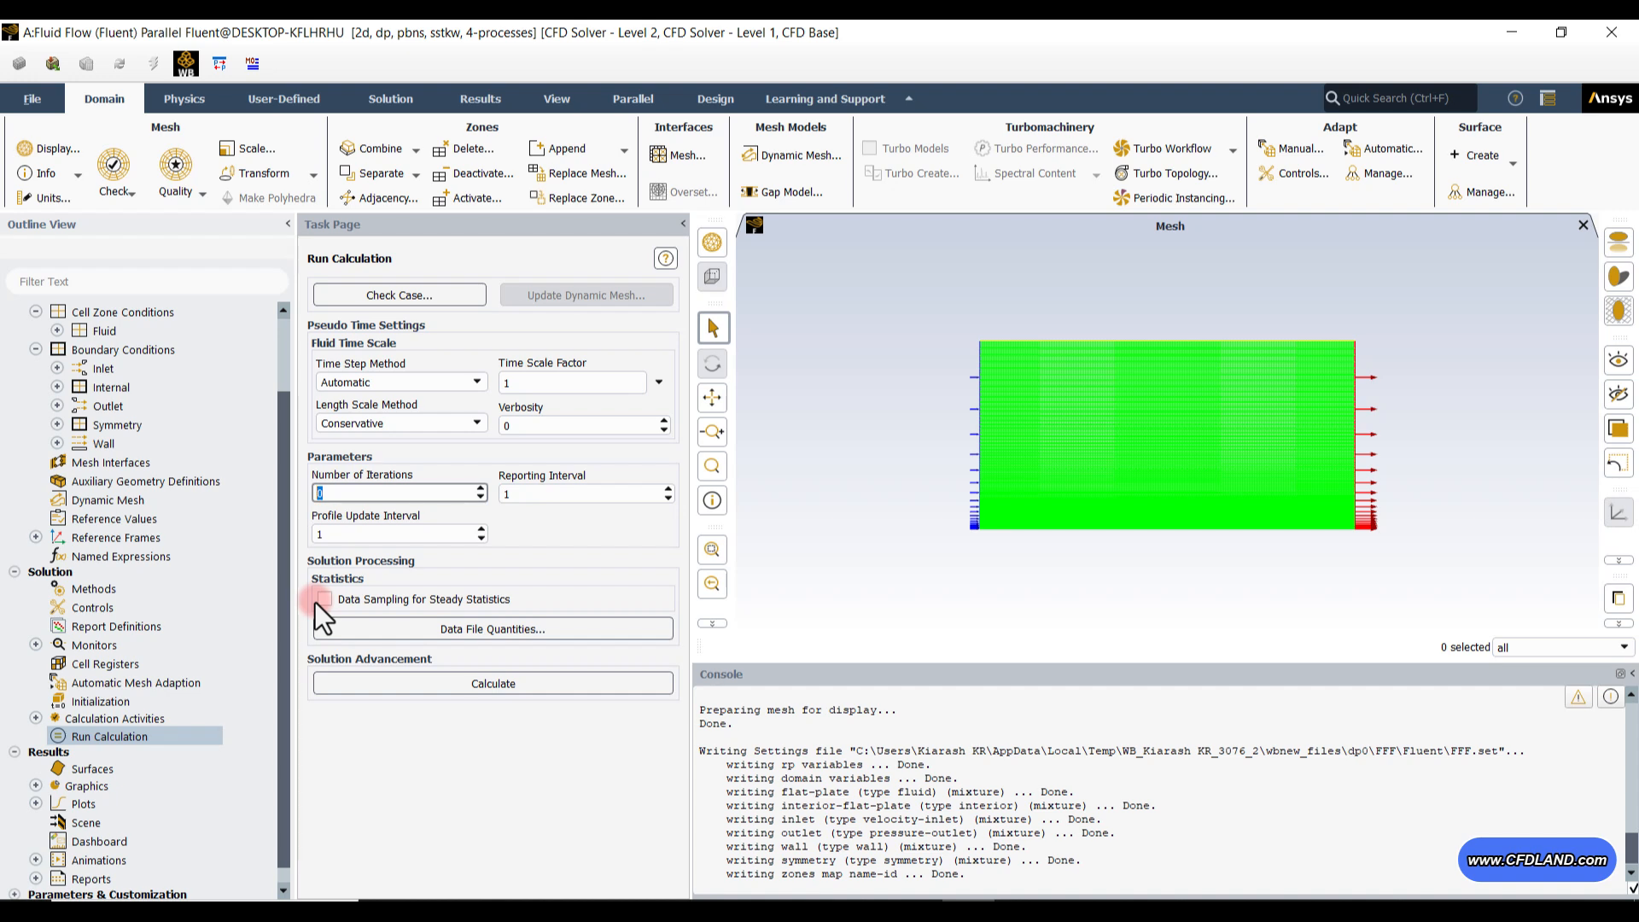
type("200")
left_click(503, 682)
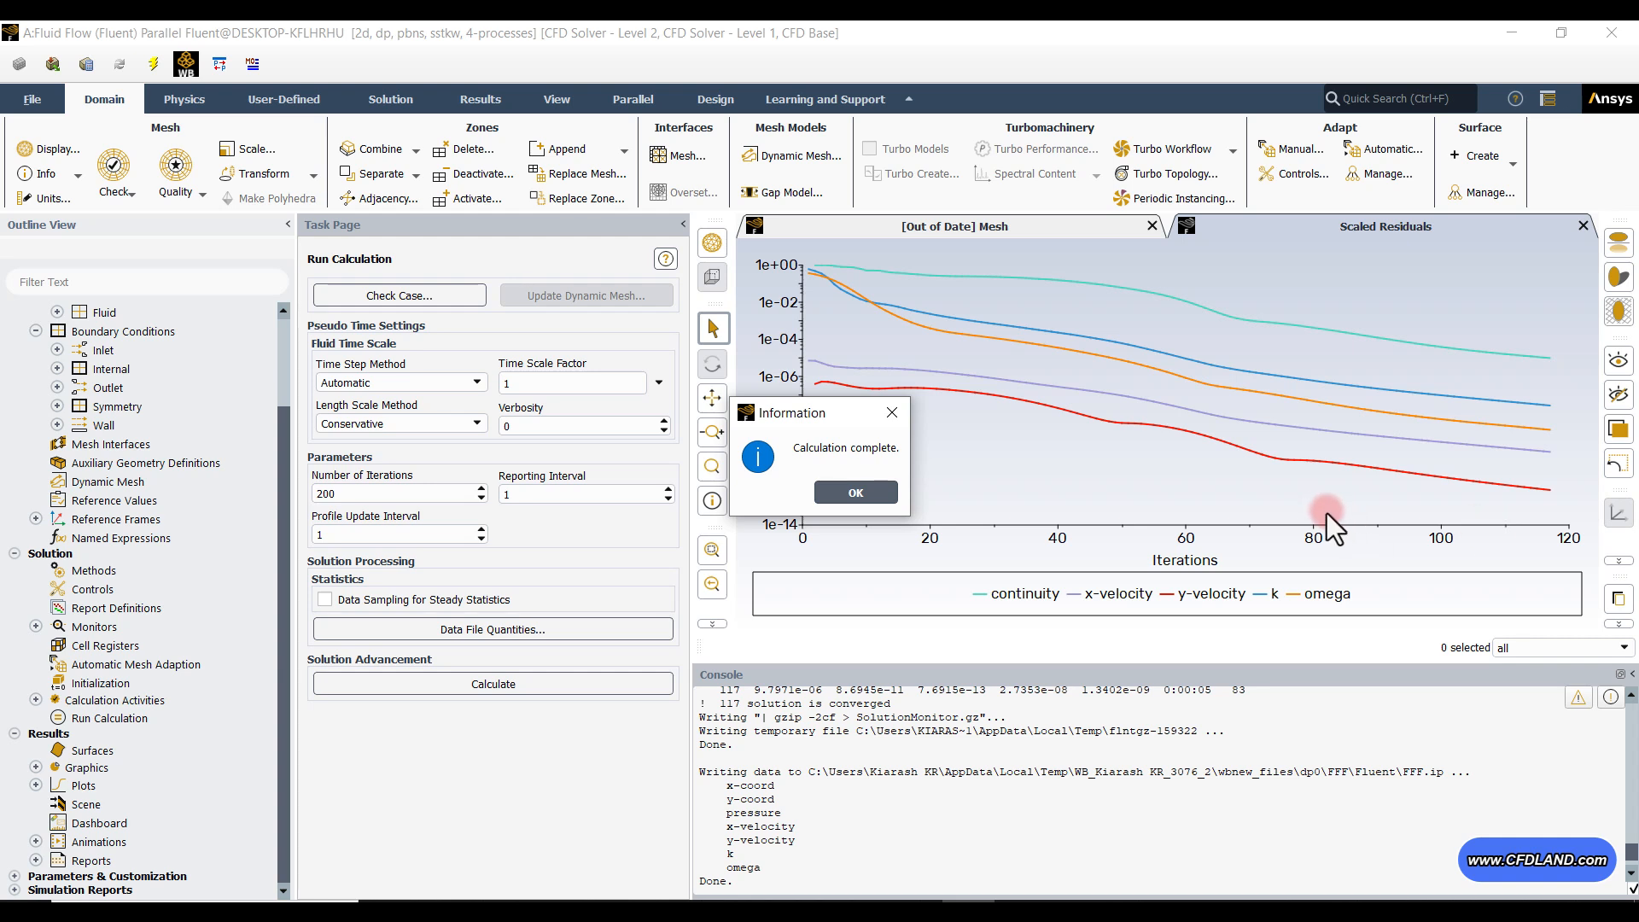
Examine the residuals of the final iteration in the console and dismiss the calculation message.
left_click(1031, 683)
scroll(1012, 743, "up", 1)
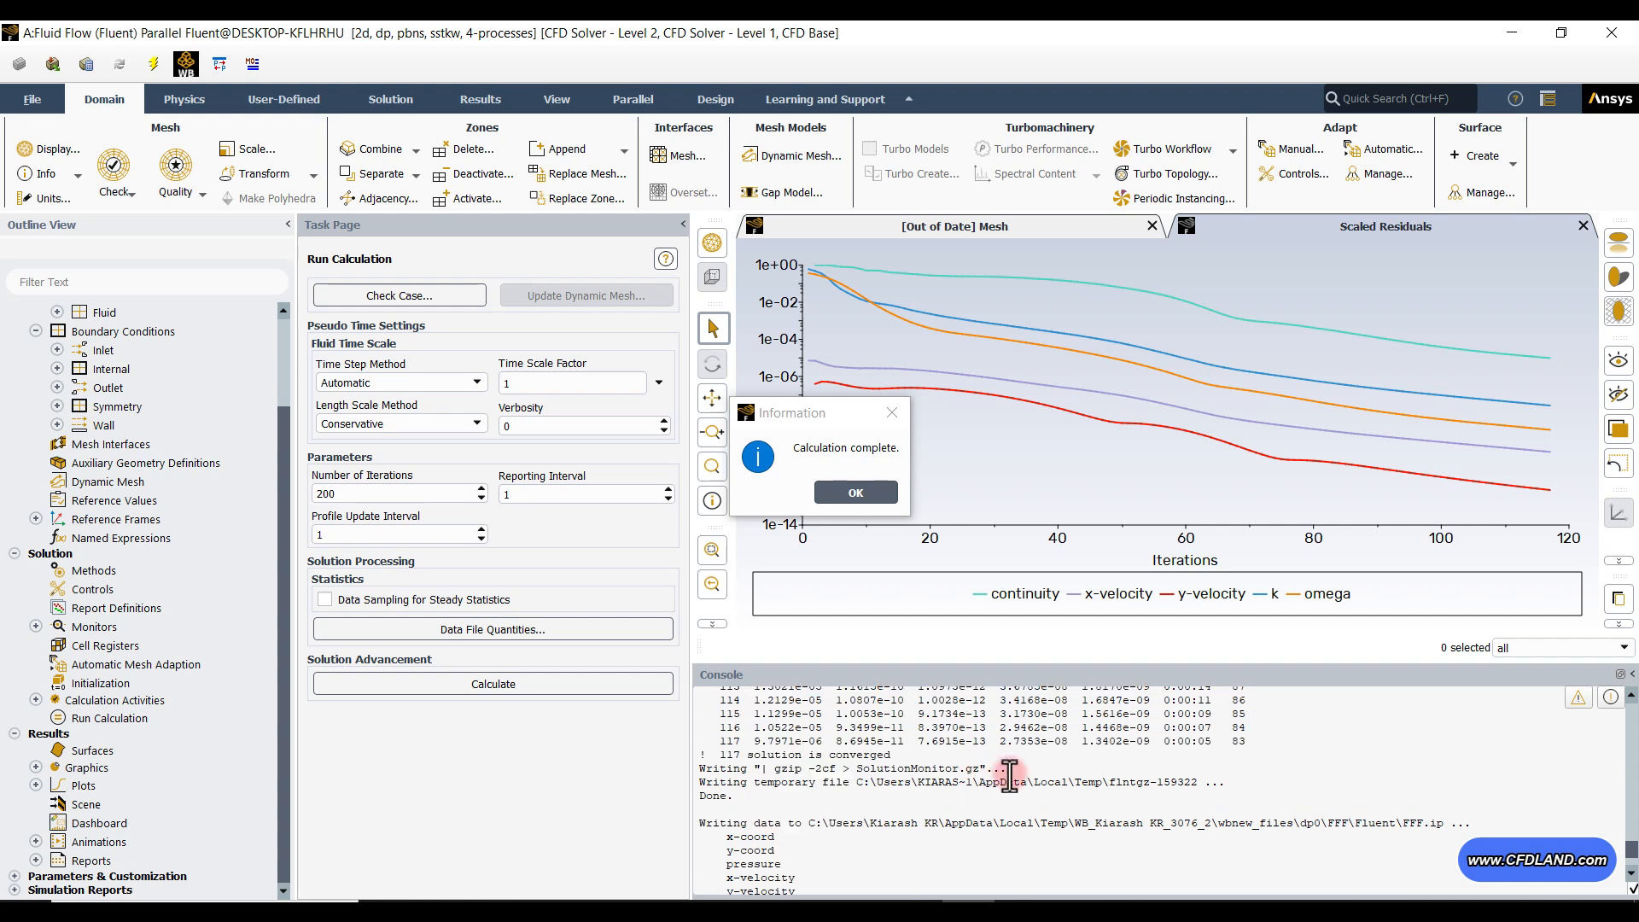
left_click_drag(728, 745, 1255, 745)
left_click(928, 749)
left_click(840, 426)
left_click(859, 488)
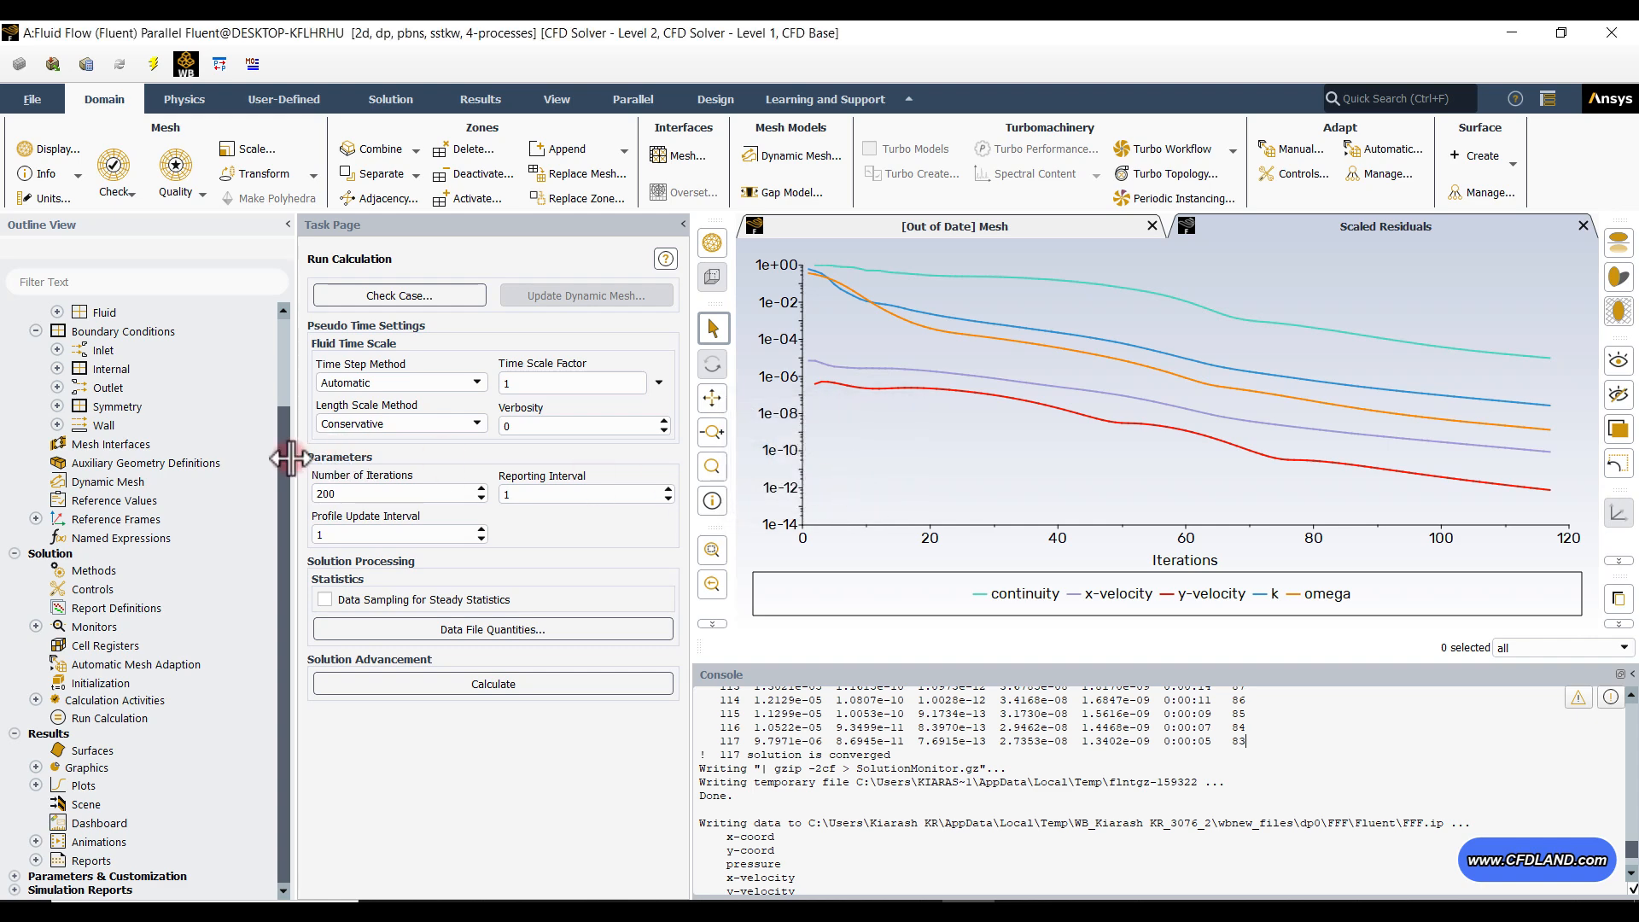
Create and display a filled contour plot of Velocity Magnitude for the flow domain.
left_click(26, 766)
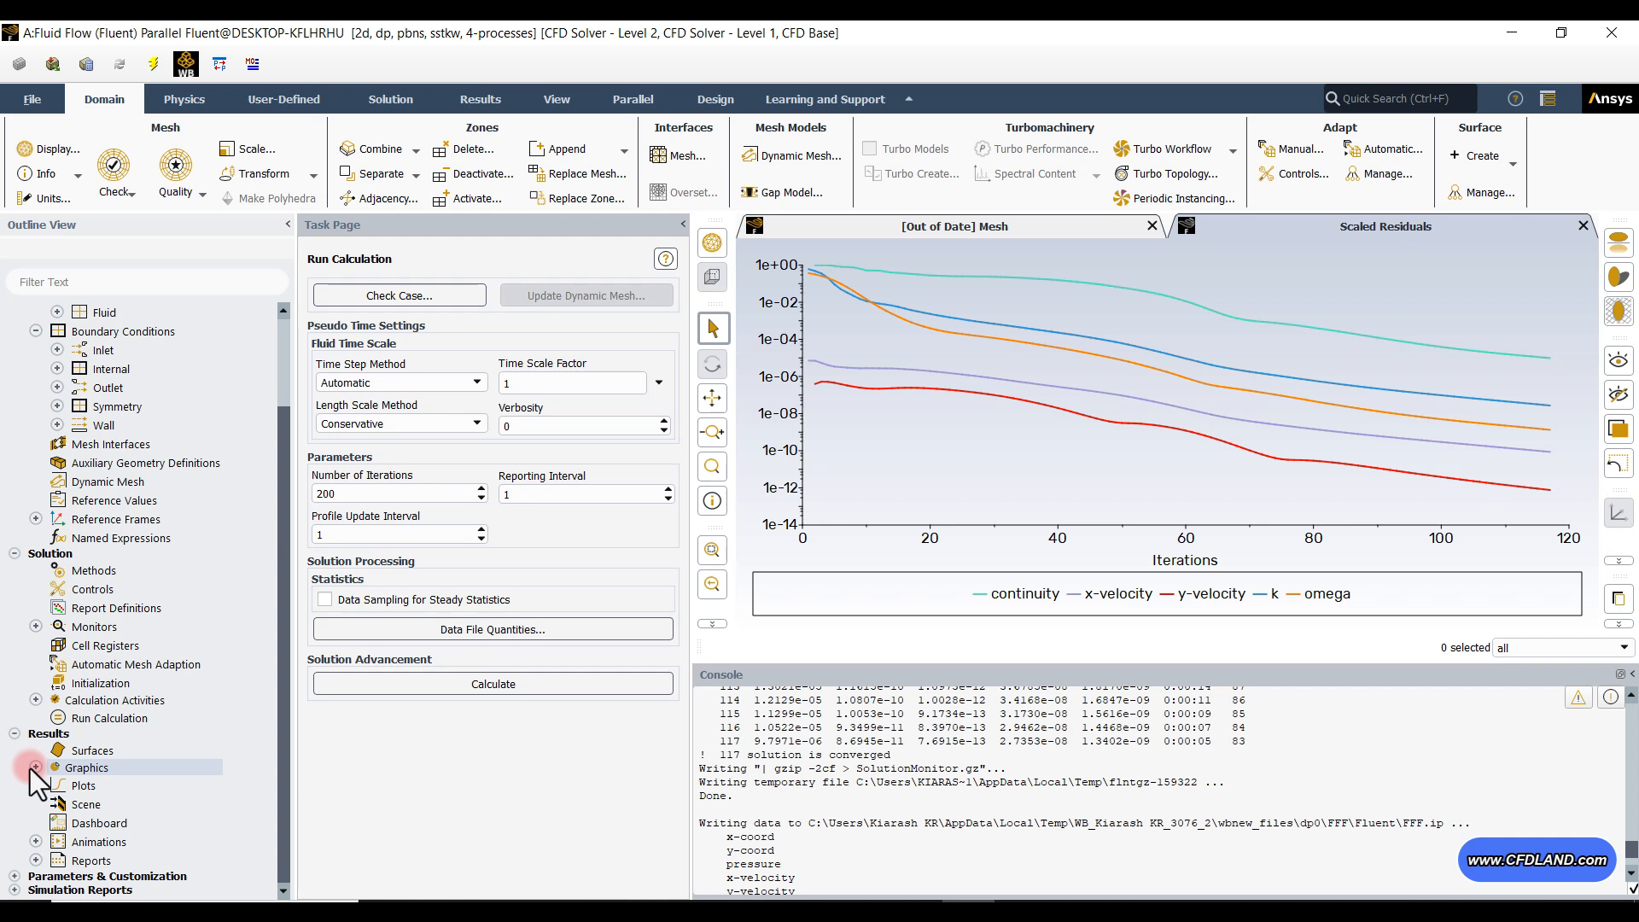
left_click(31, 767)
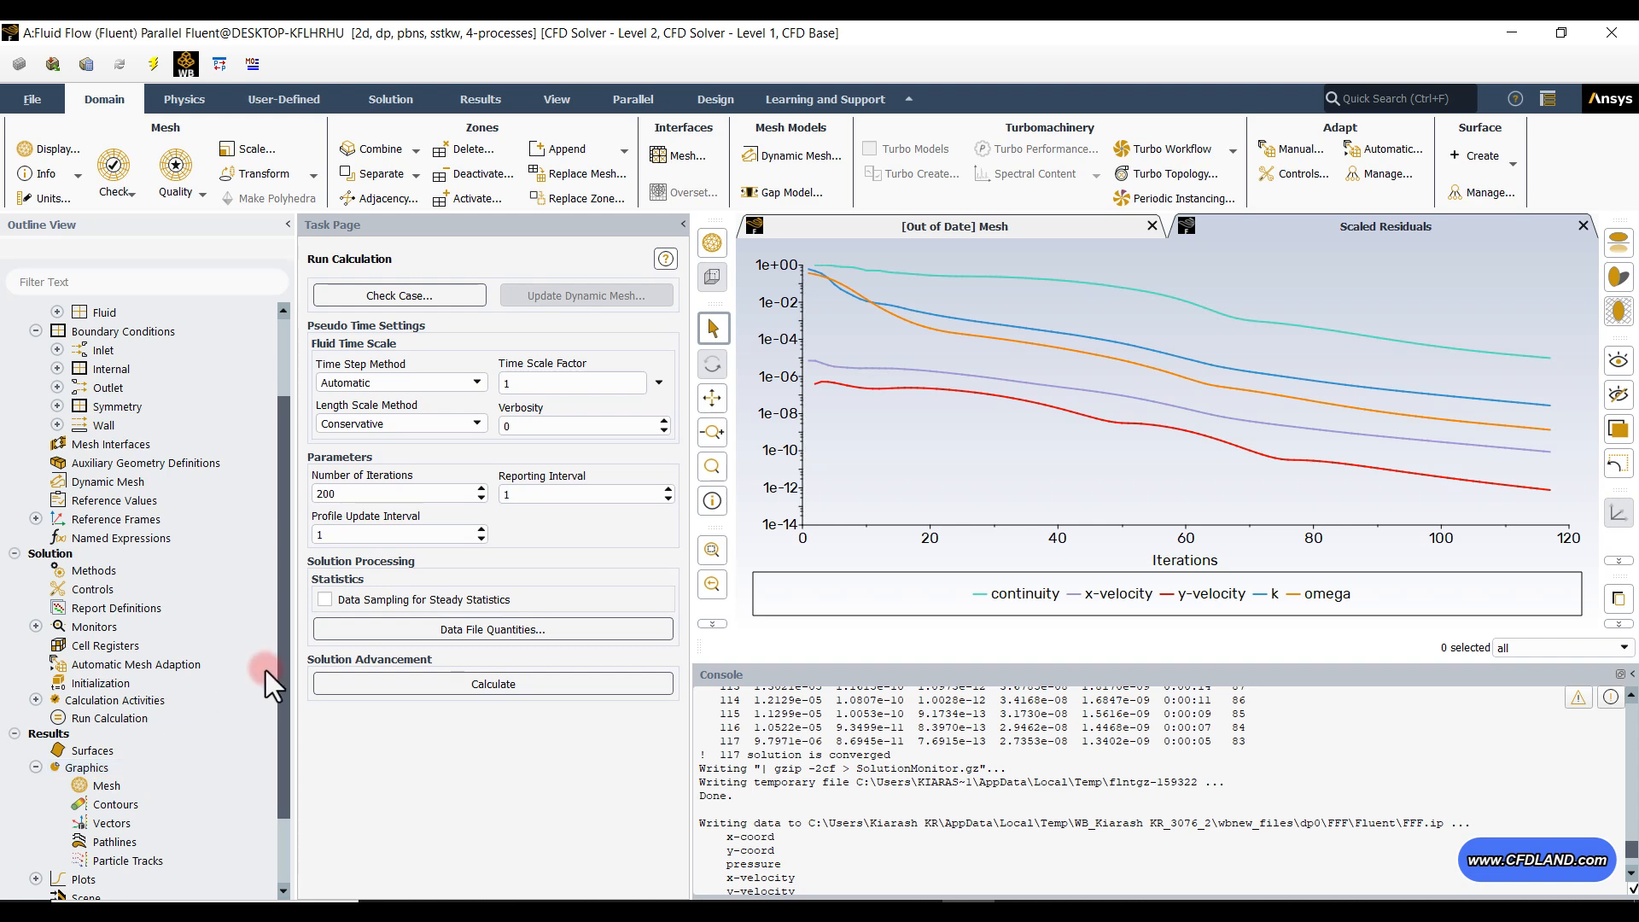
left_click_drag(288, 659, 269, 731)
double_click(126, 710)
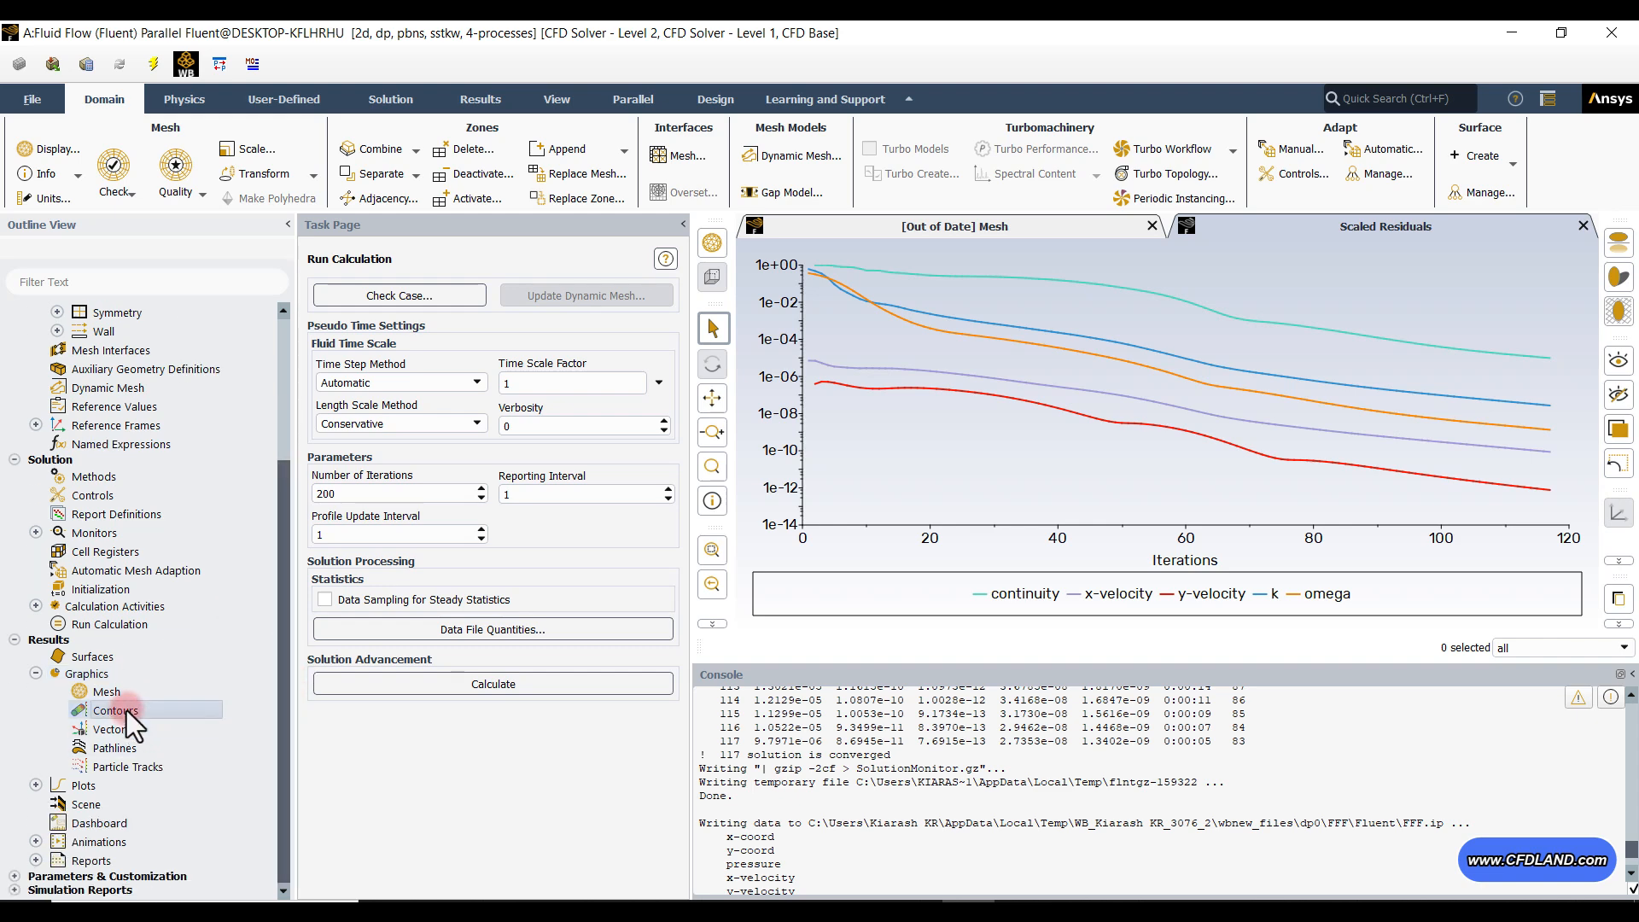
left_click_drag(385, 472, 392, 217)
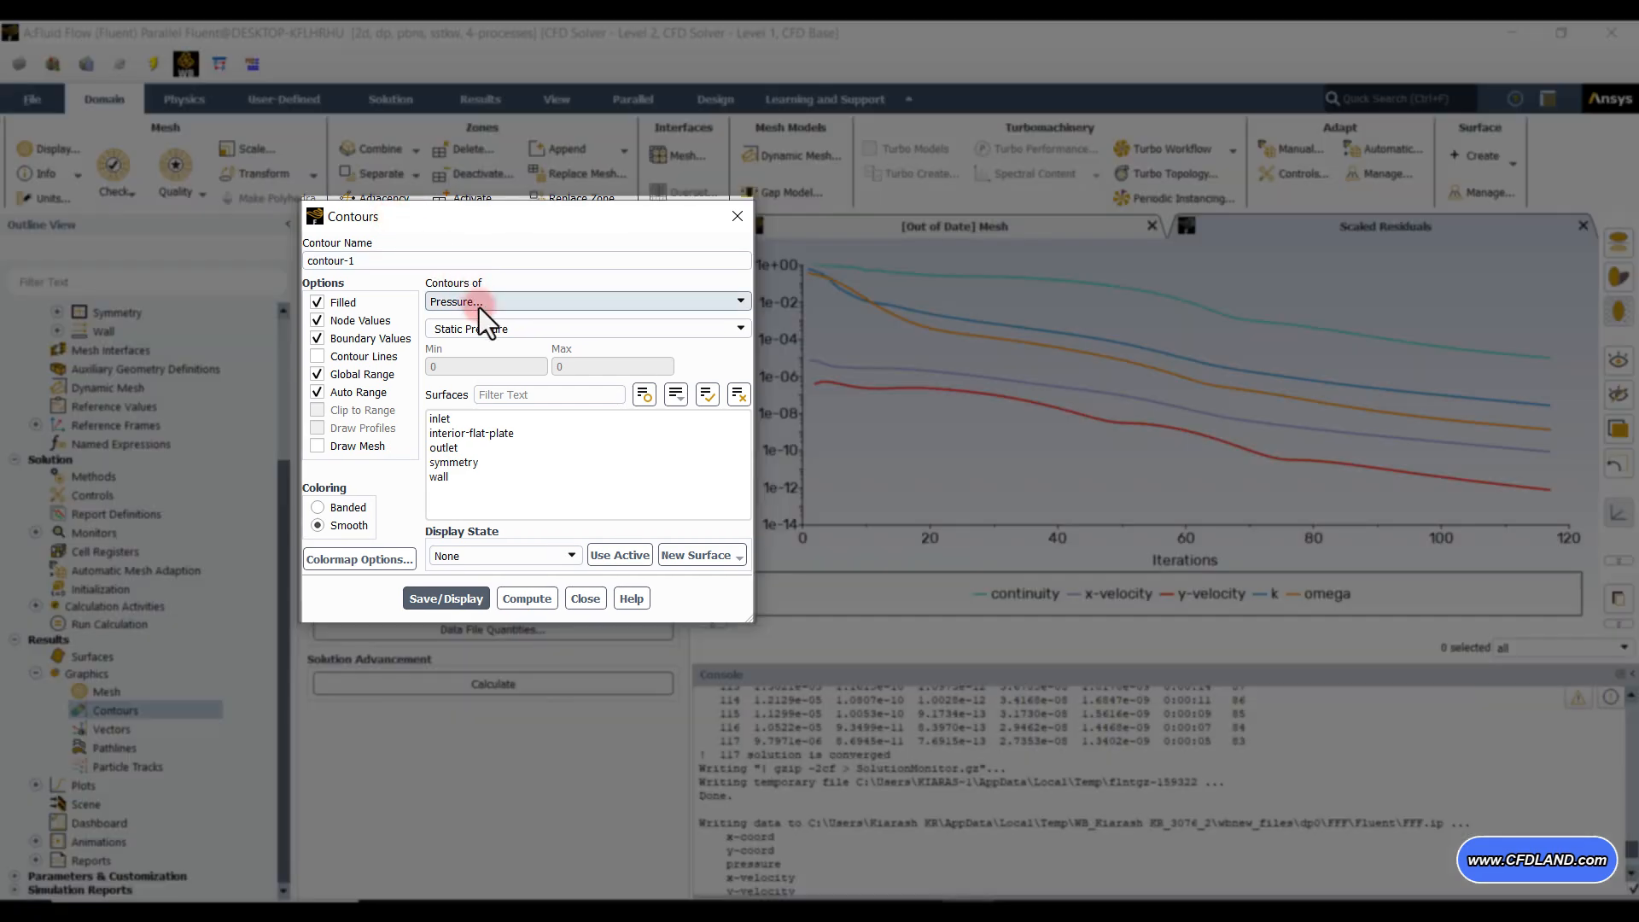
left_click(479, 306)
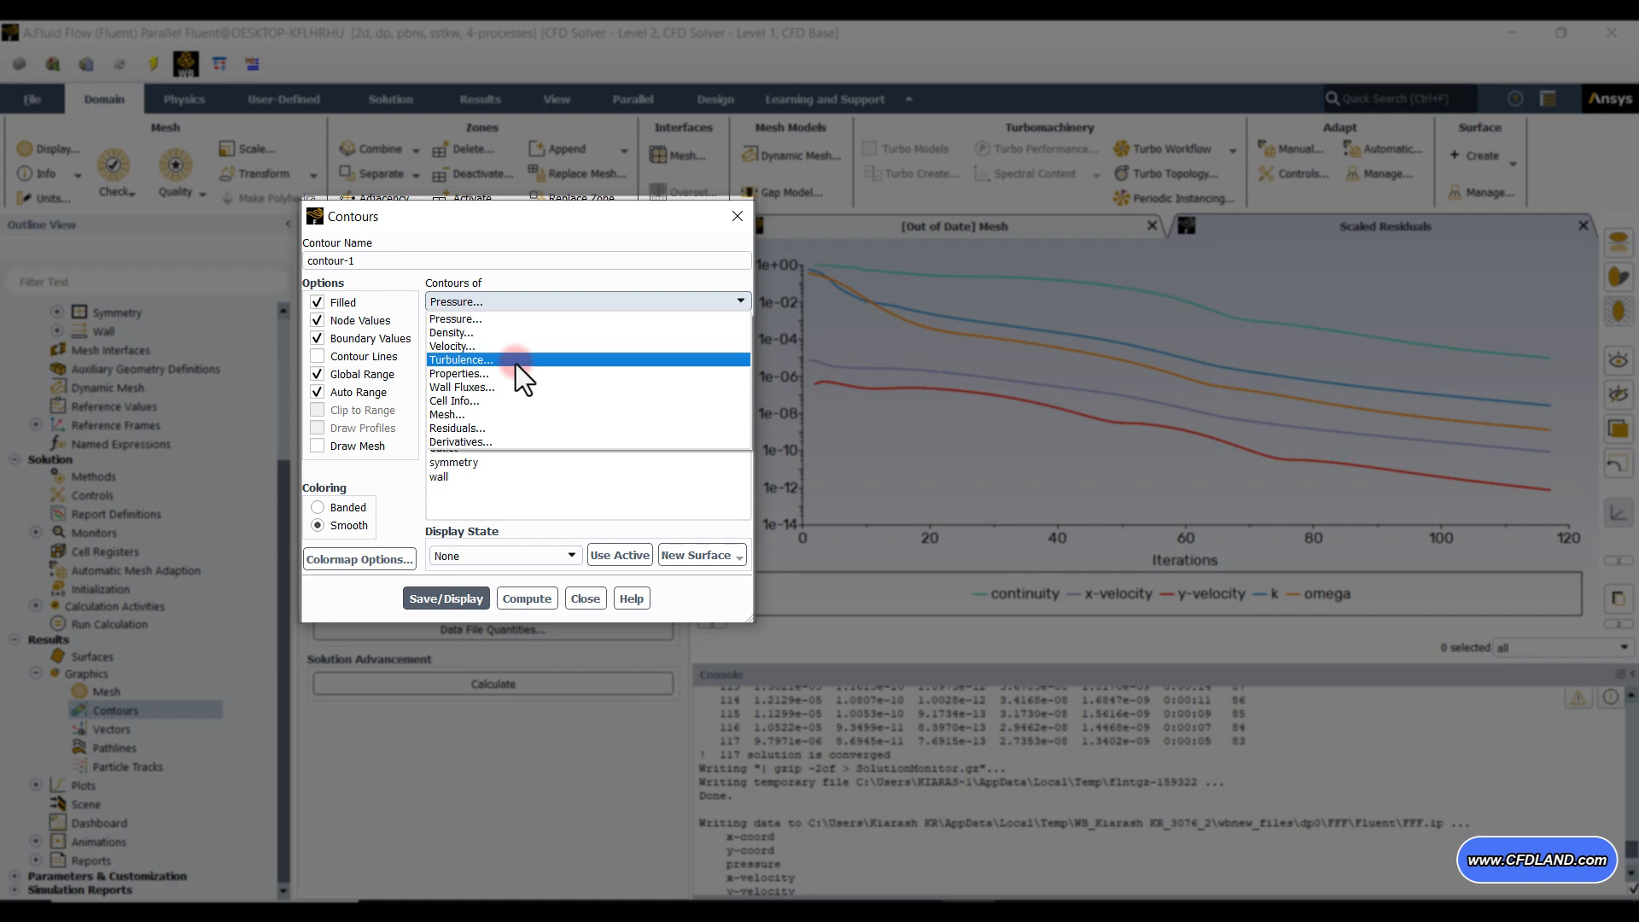
left_click(492, 347)
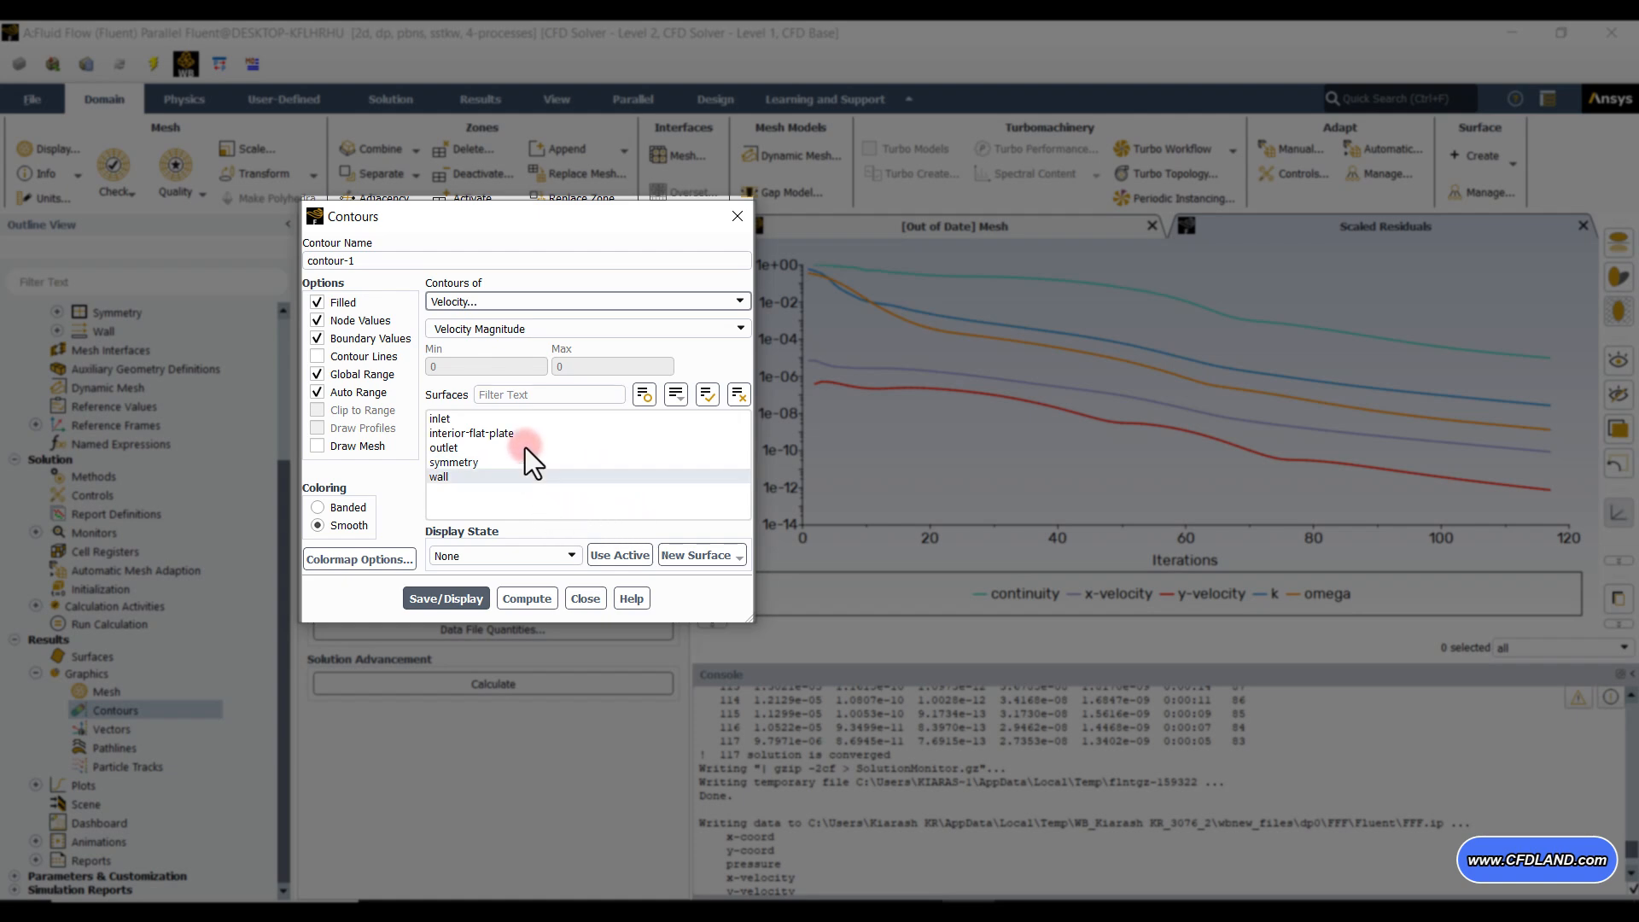
left_click(459, 601)
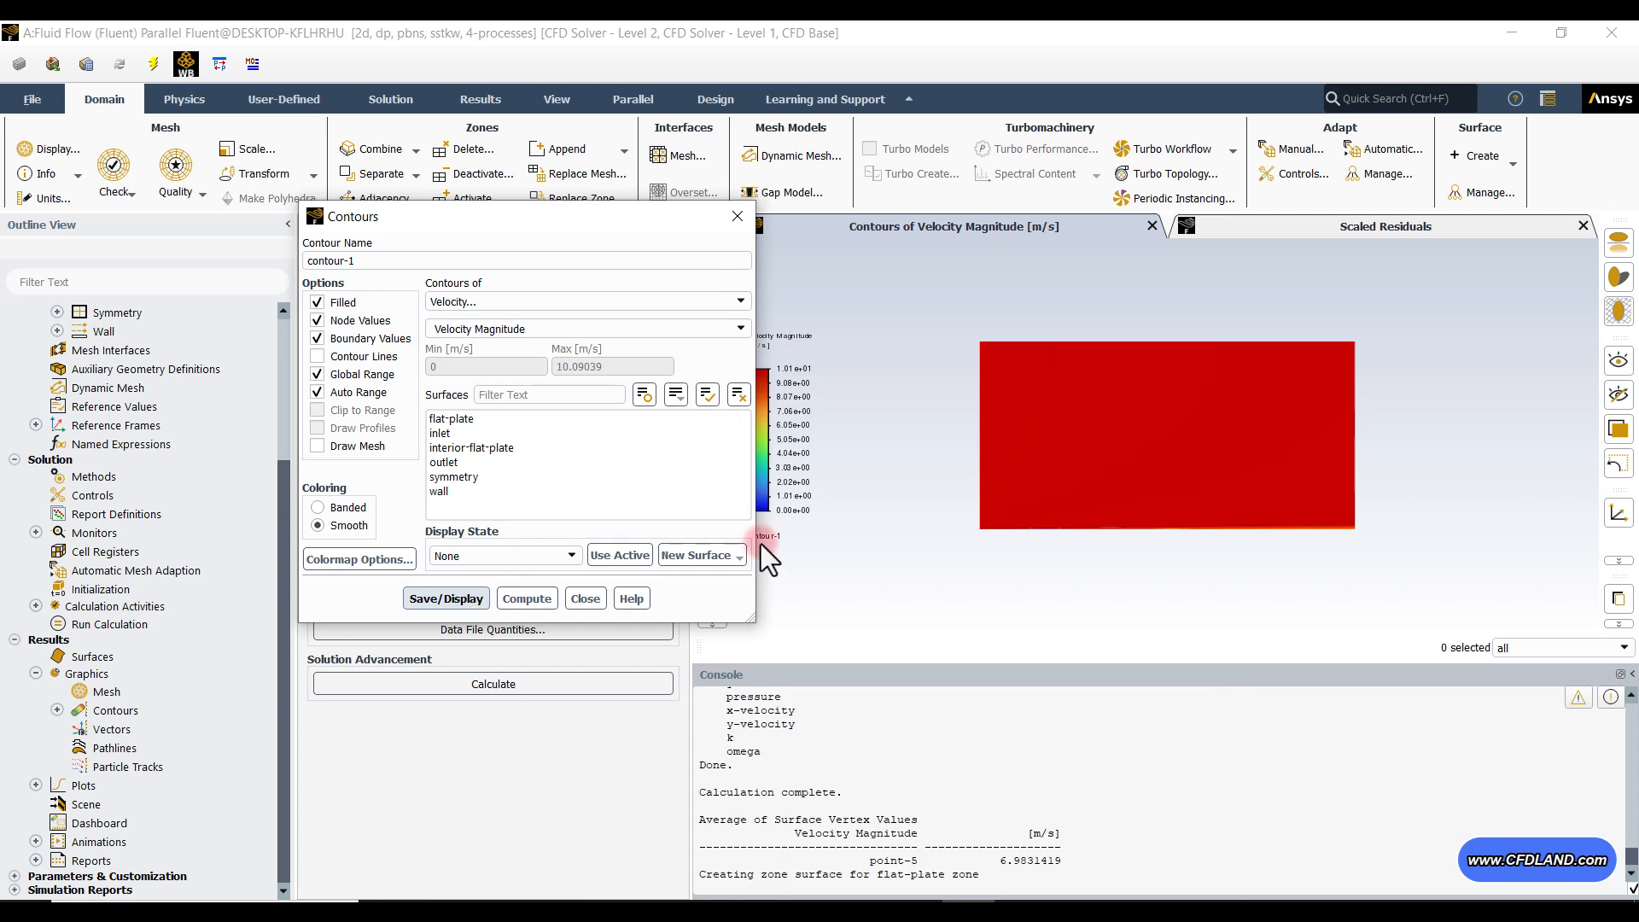
Examine the velocity magnitude contours close to the flat plate, from the leading edge along the boundary layer.
left_click_drag(574, 215, 387, 219)
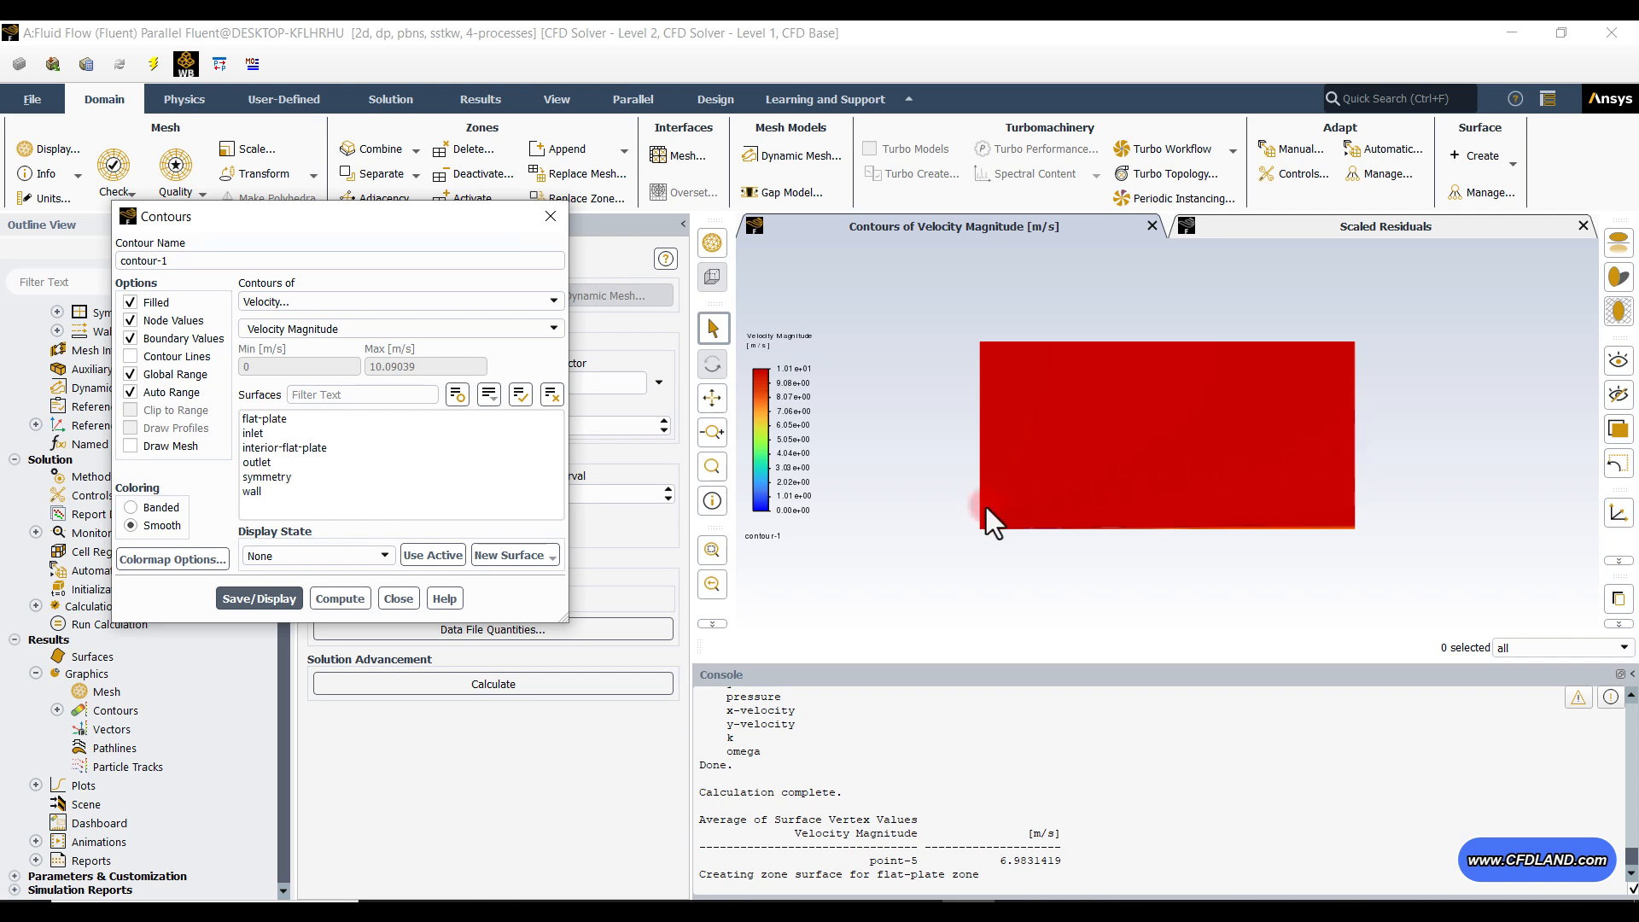
scroll(987, 510, "up", 2)
scroll(1011, 526, "up", 6)
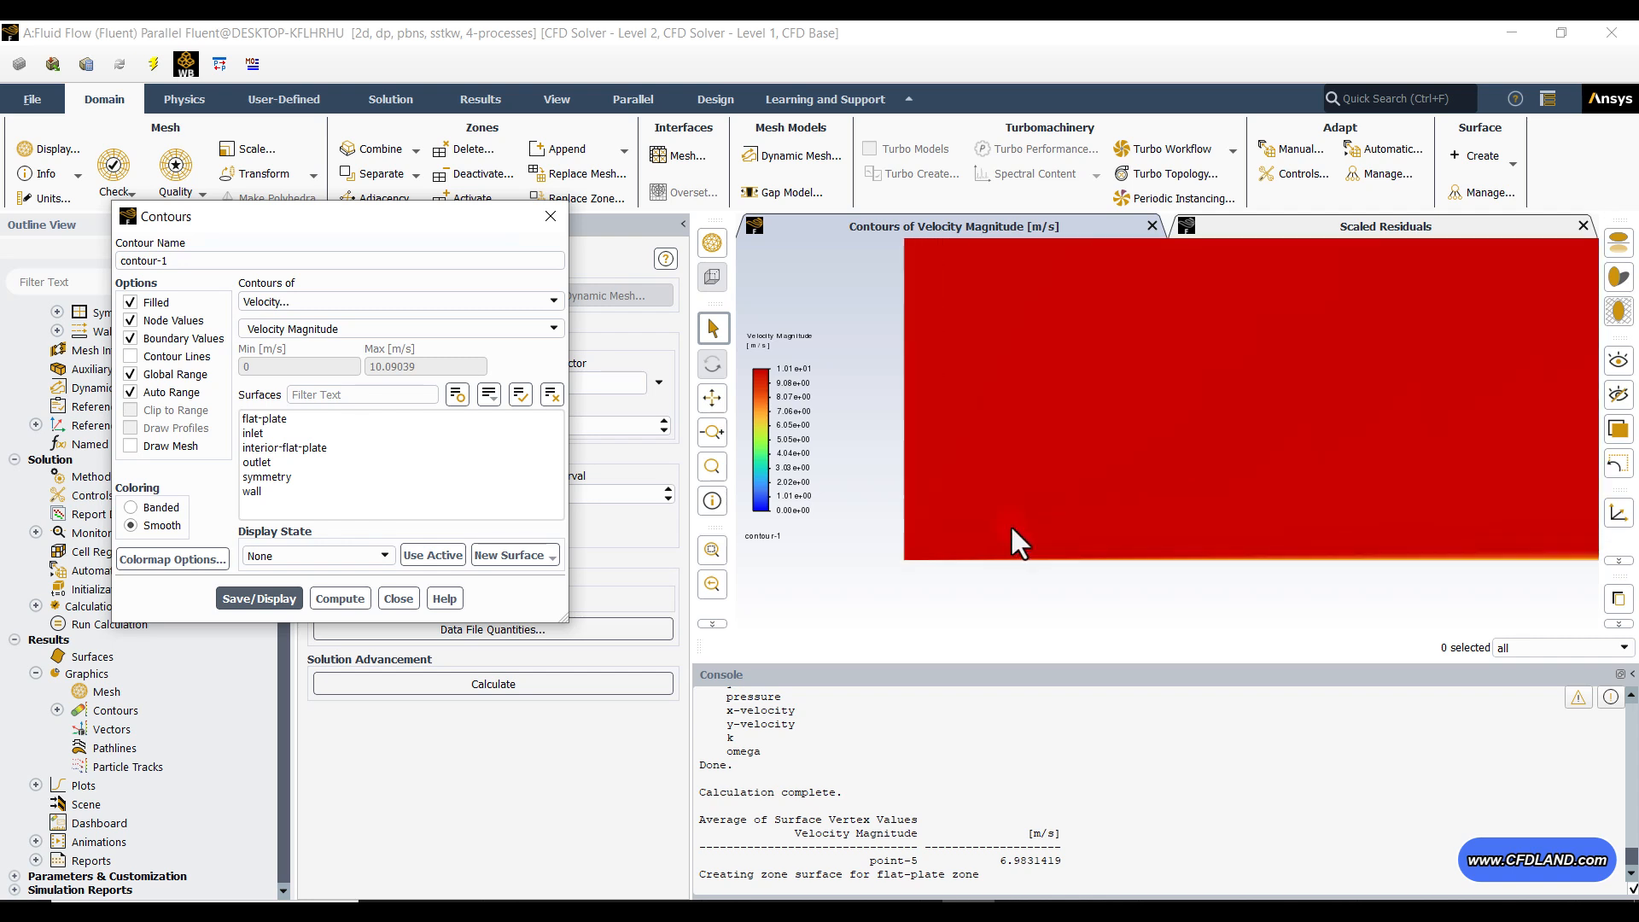
left_click_drag(1053, 558, 975, 506)
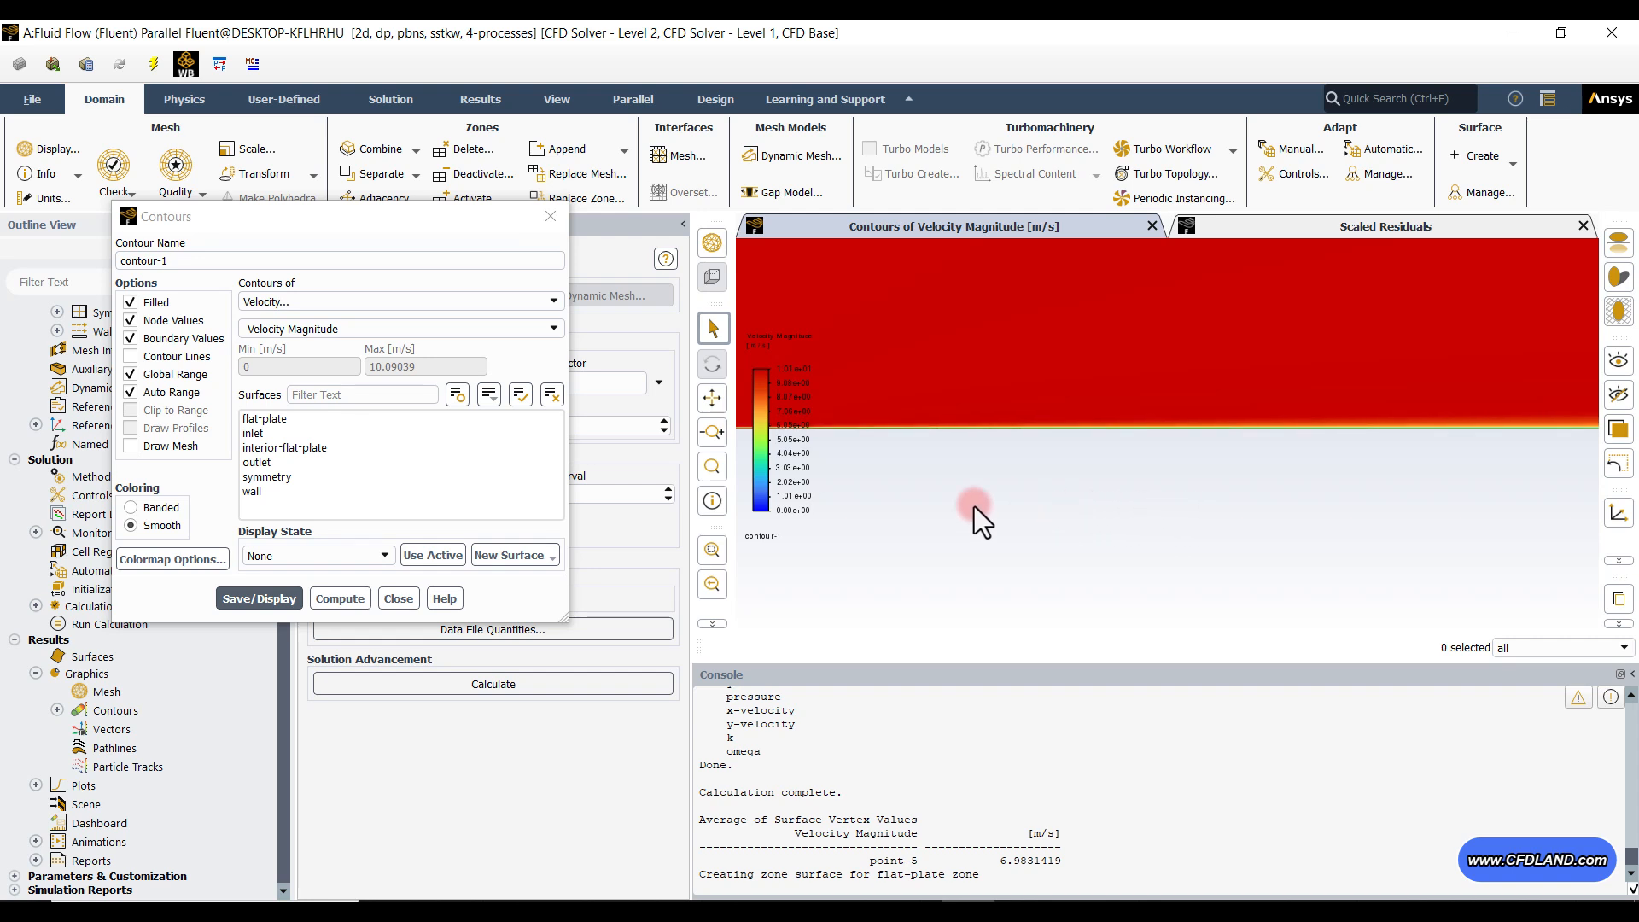
scroll(1165, 427, "up", 2)
scroll(1298, 432, "up", 4)
scroll(1300, 397, "up", 5)
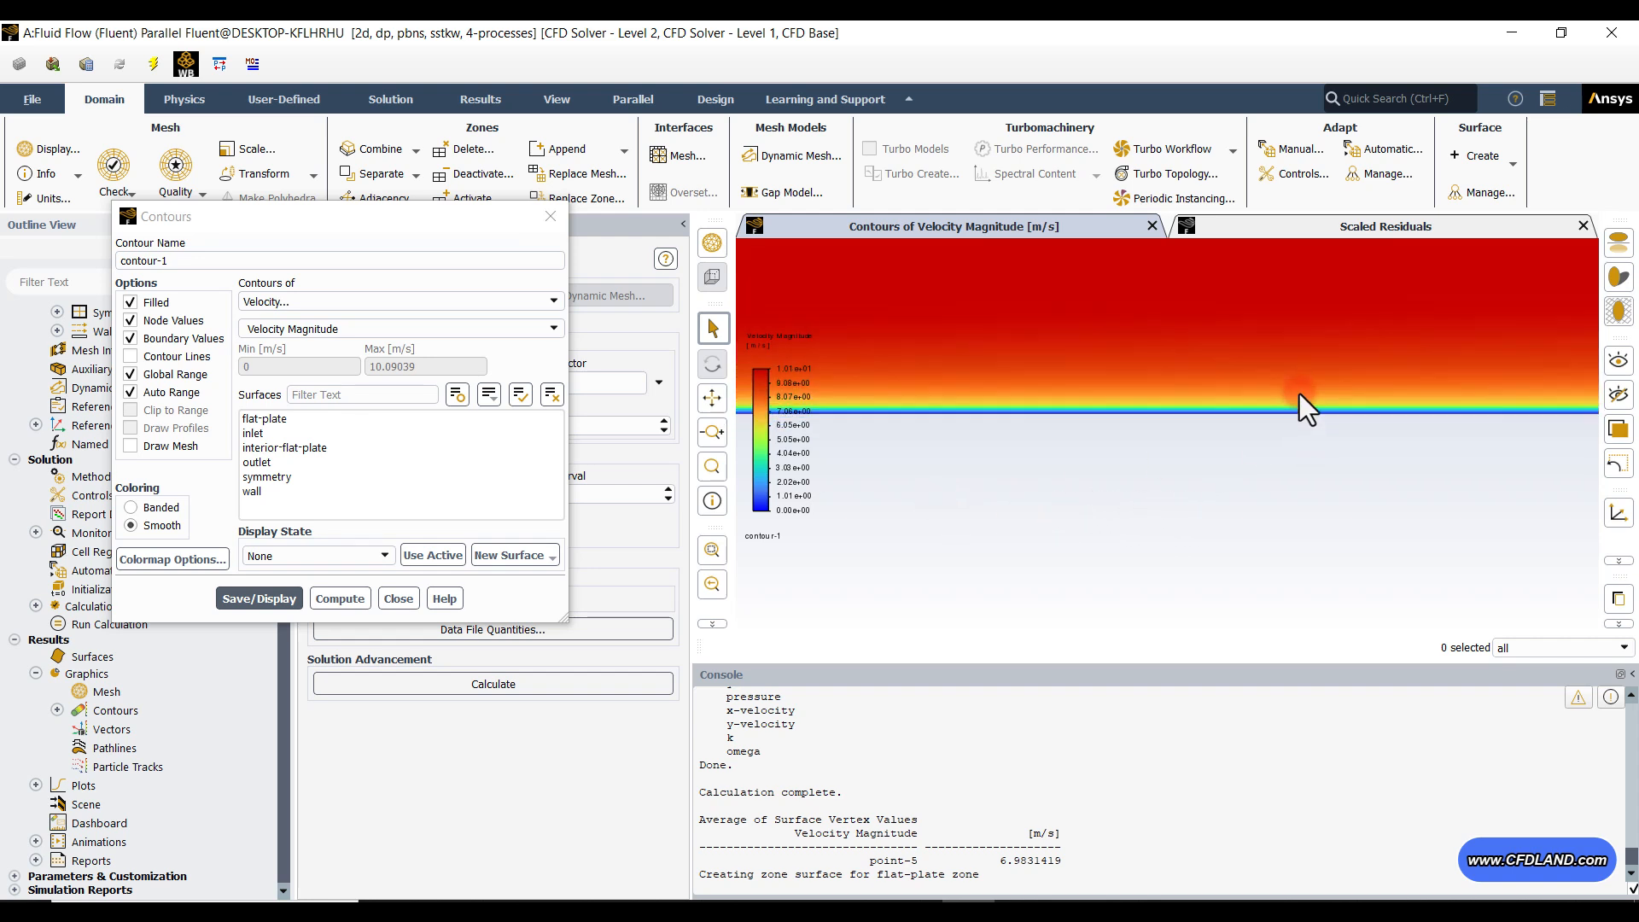
left_click_drag(1315, 437, 1243, 468)
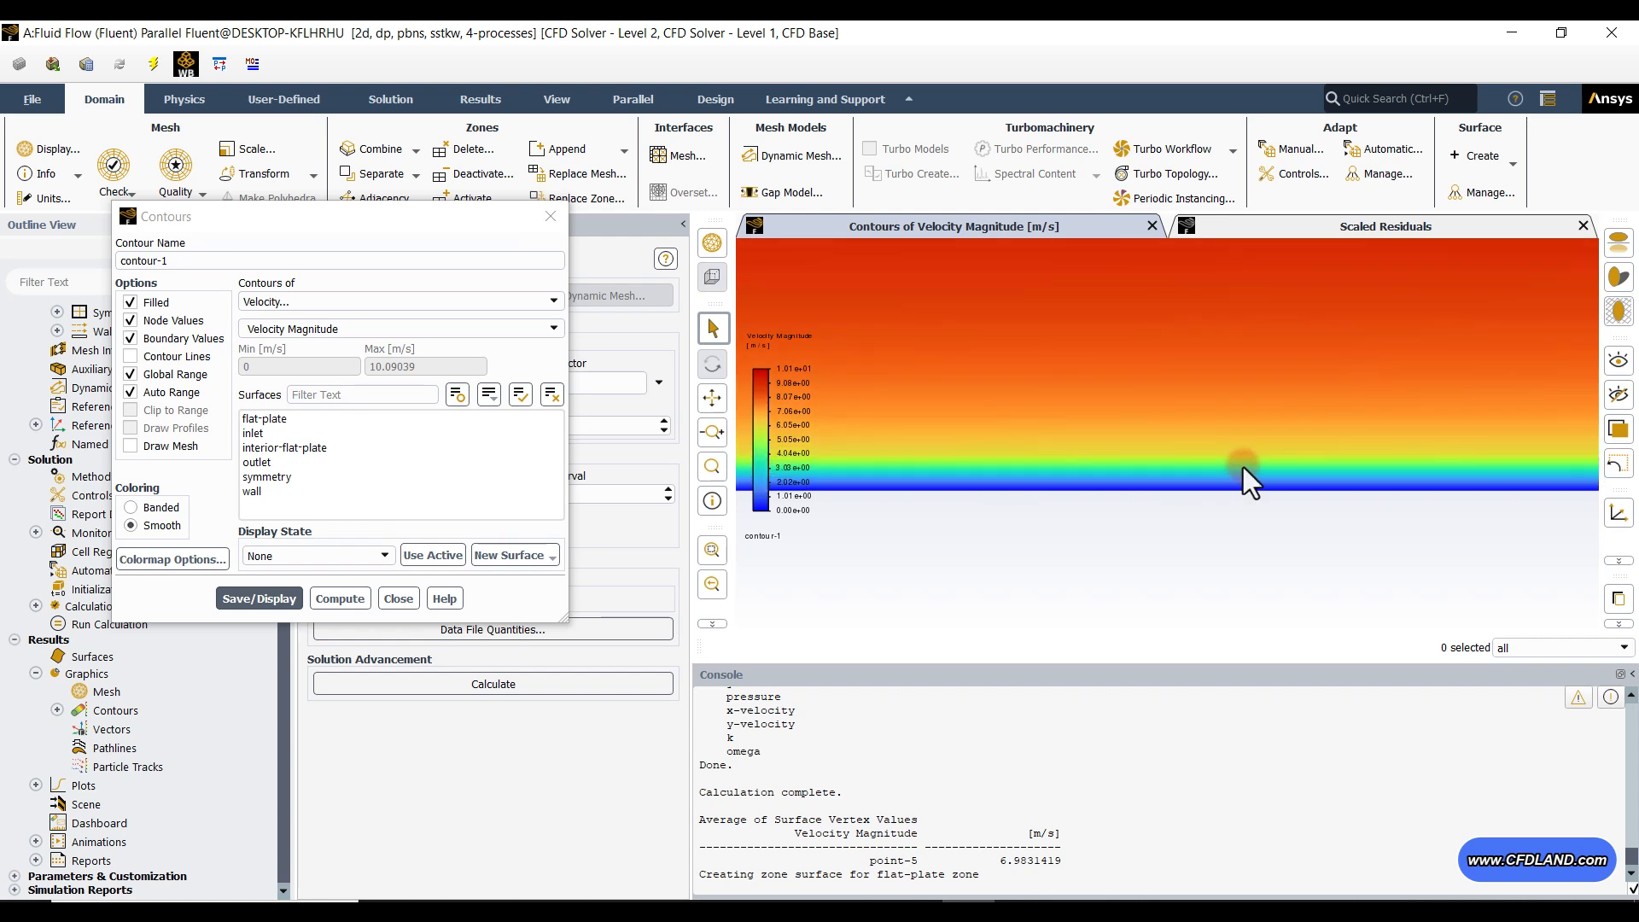
scroll(1315, 501, "down", 6)
mouse_move(1364, 504)
left_mouse_down()
mouse_move(981, 509)
mouse_move(937, 464)
mouse_move(1054, 457)
left_mouse_up()
scroll(1054, 458, "up", 1)
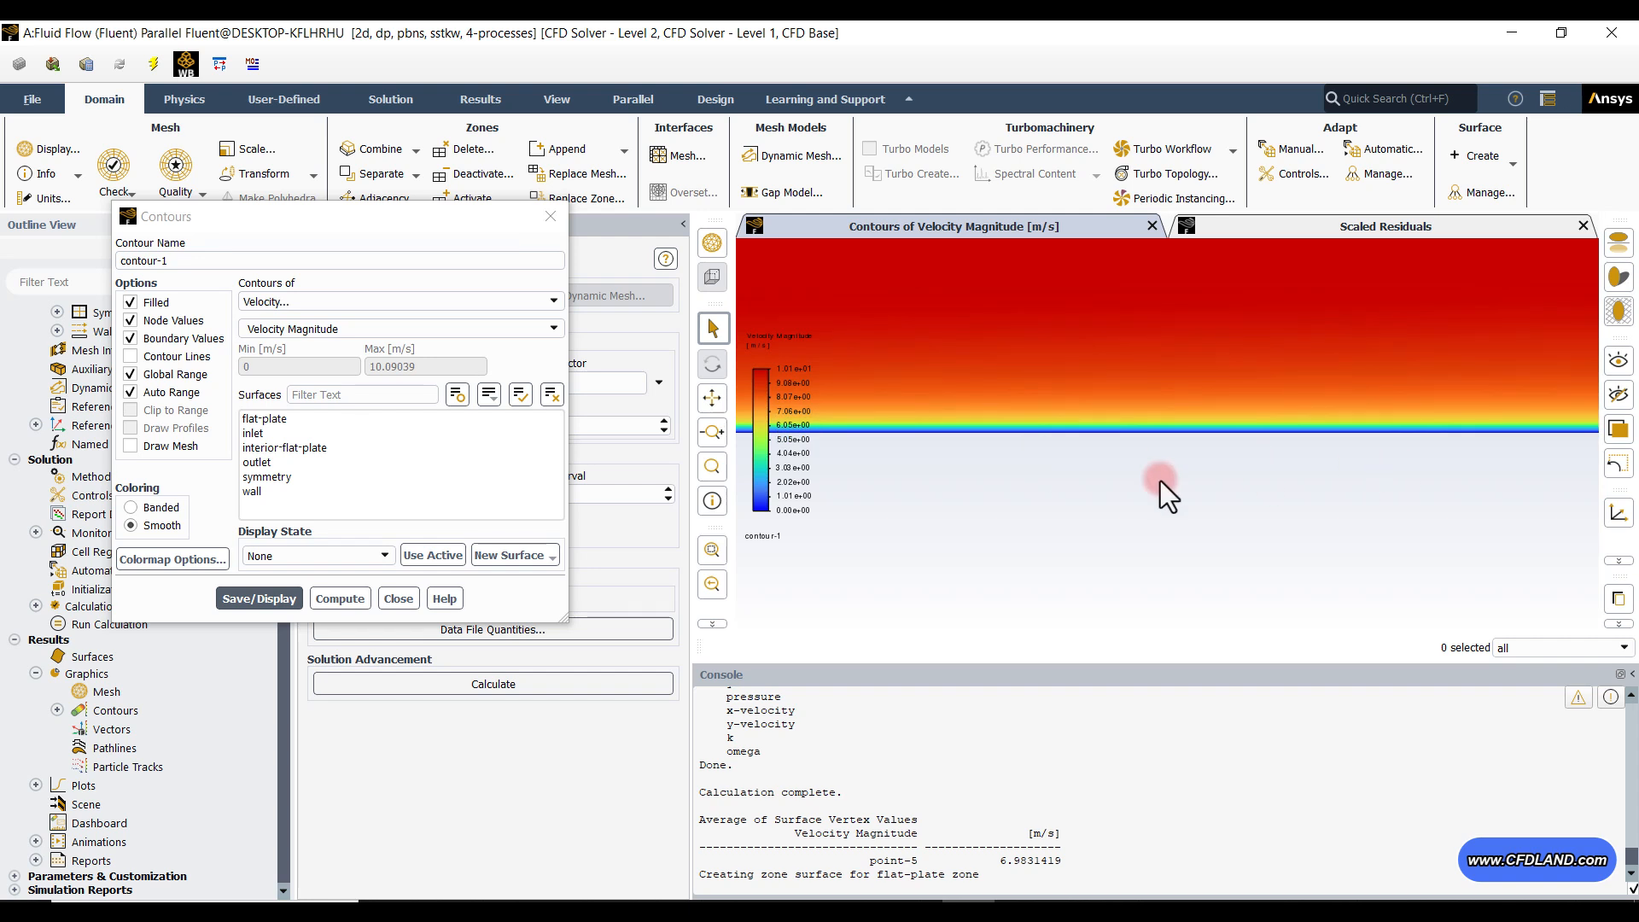
scroll(1337, 514, "down", 6)
left_click_drag(1355, 515, 1330, 442)
scroll(1330, 442, "up", 5)
scroll(1310, 415, "up", 3)
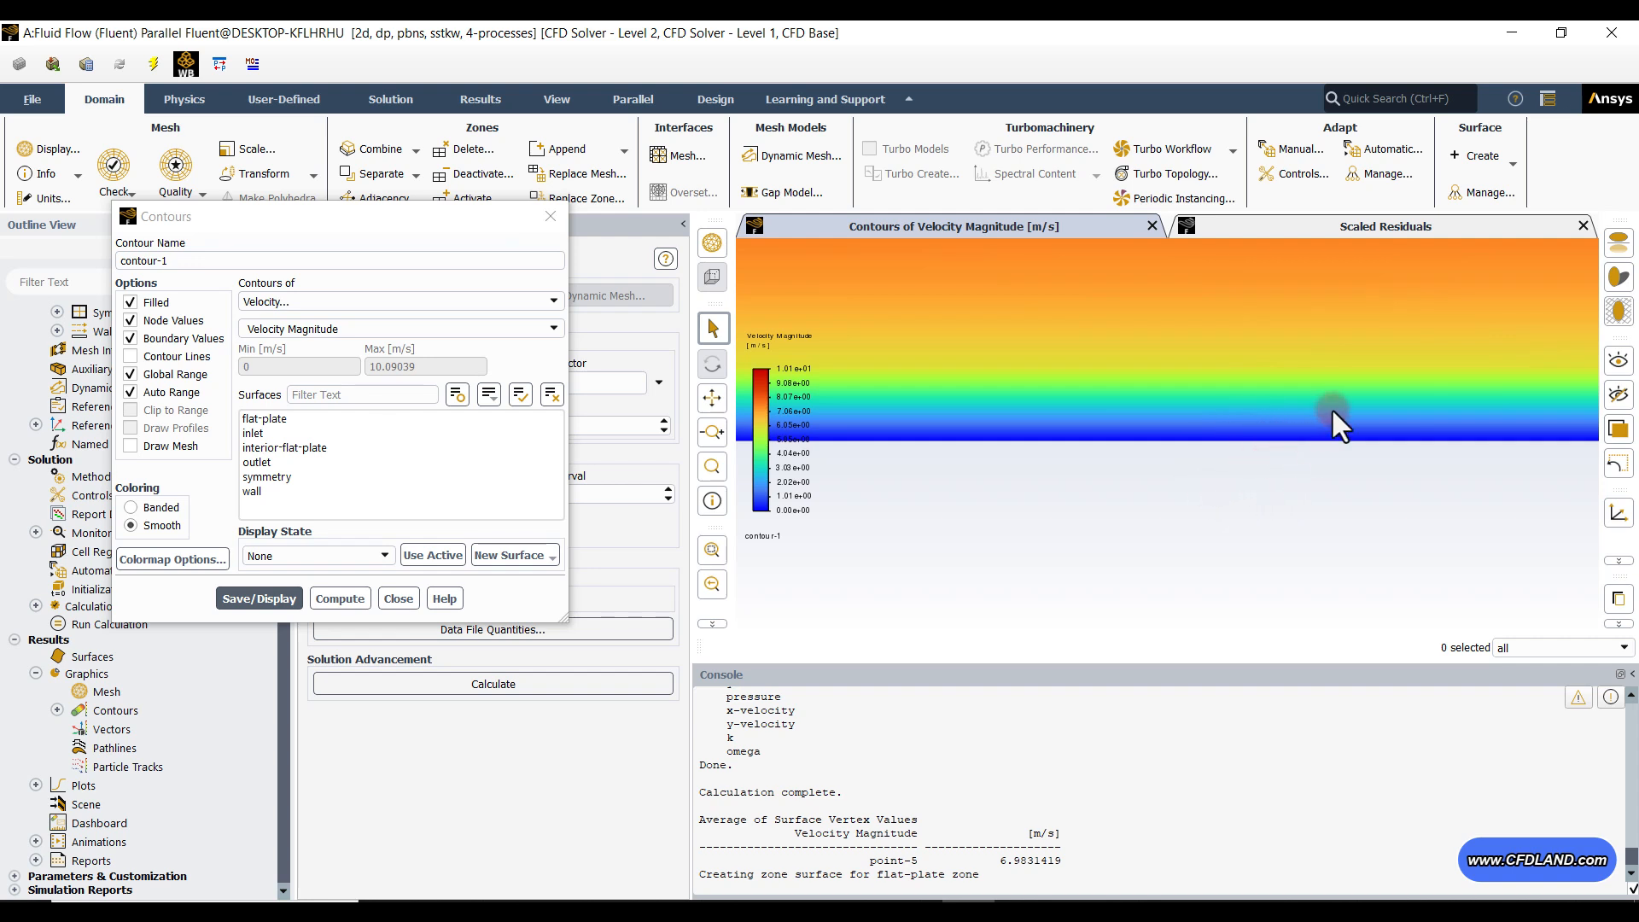
left_click_drag(1308, 464, 1294, 493)
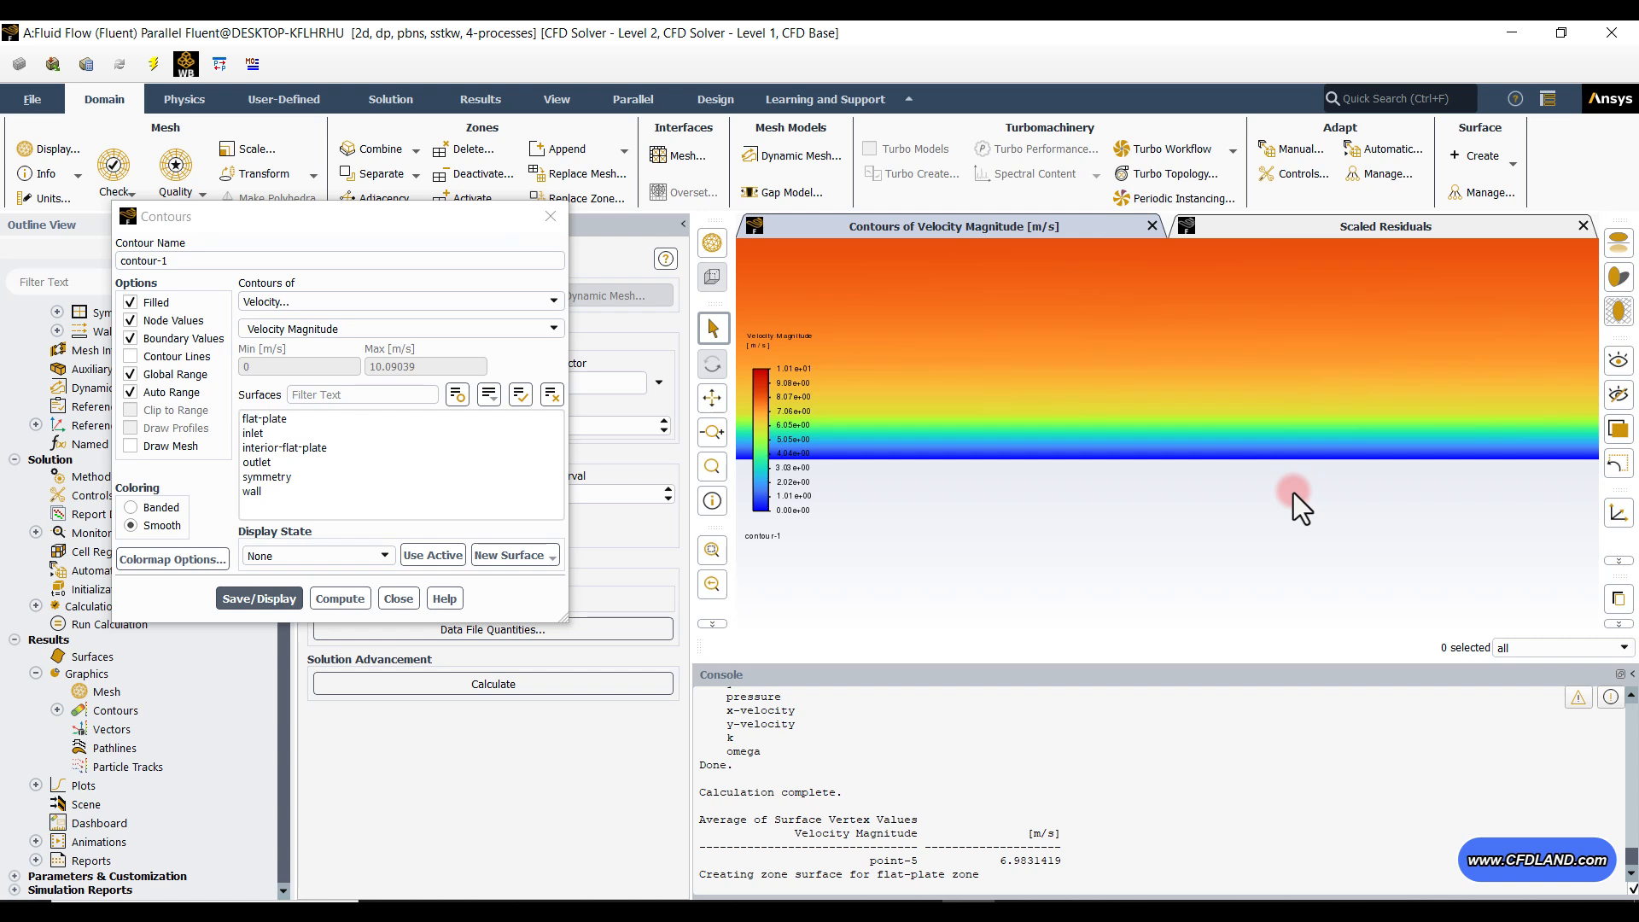
scroll(1293, 493, "down", 3)
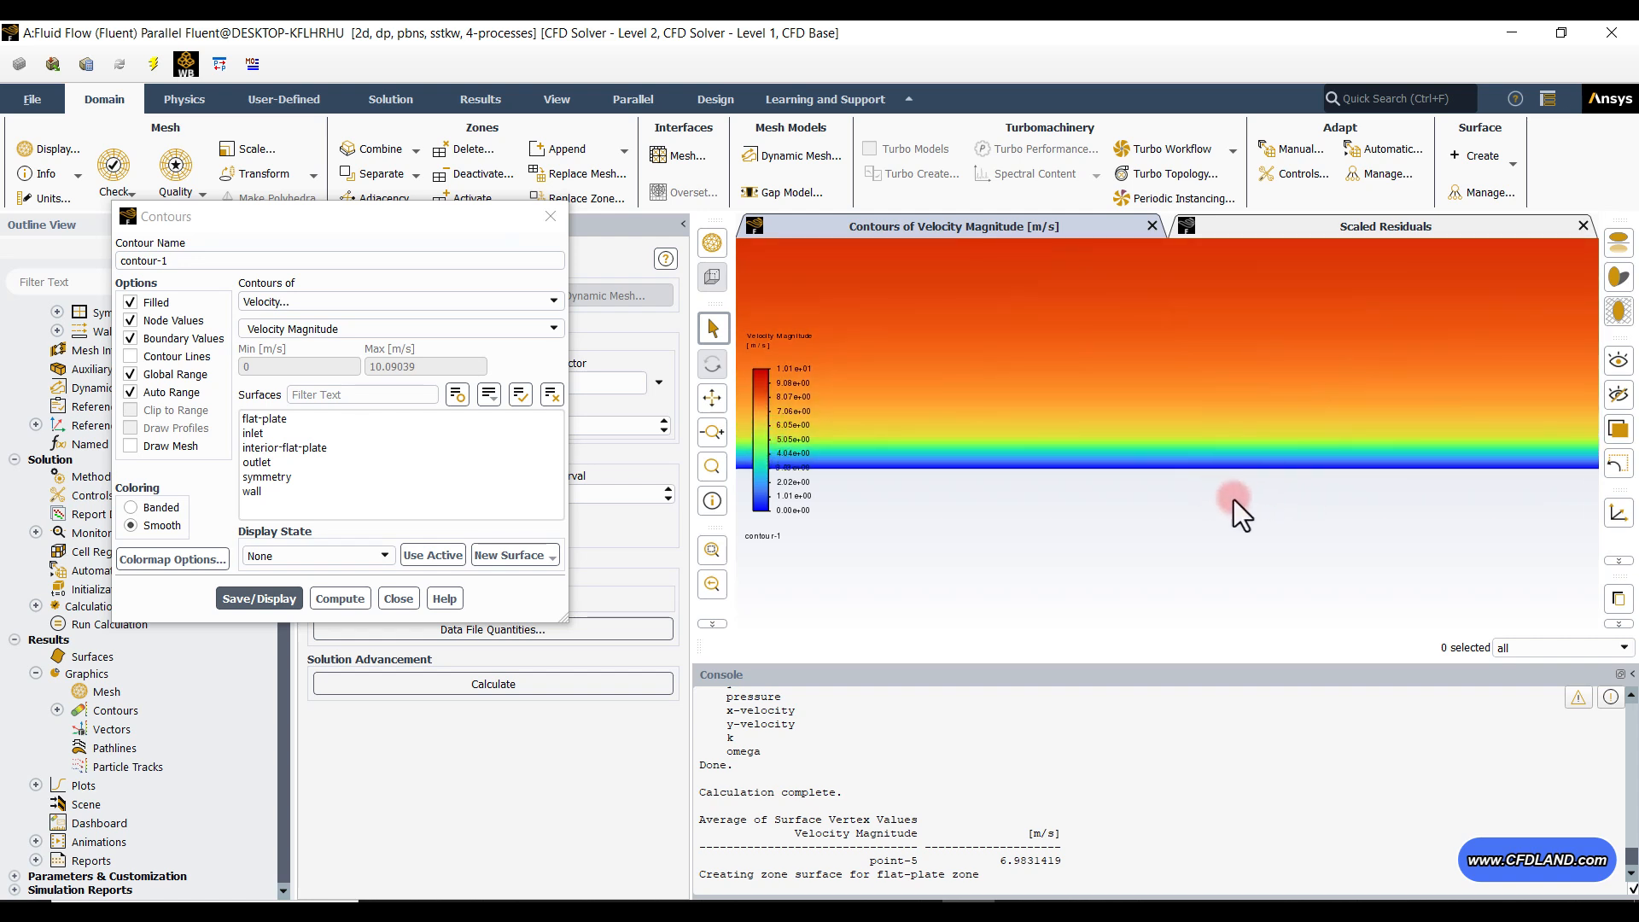
scroll(1258, 443, "down", 2)
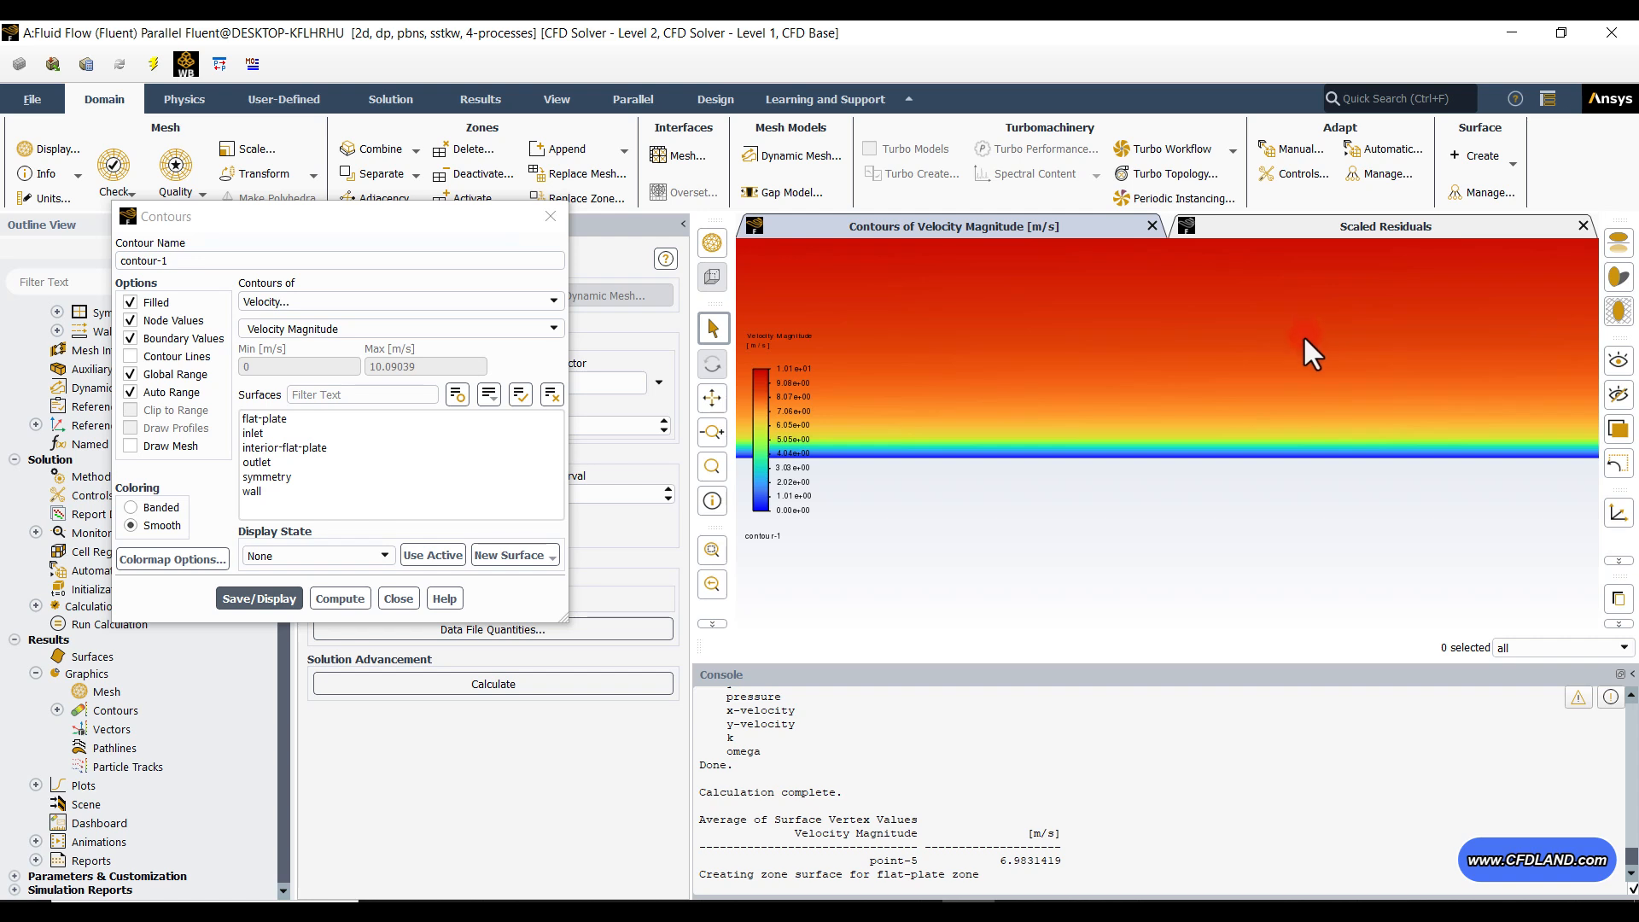
scroll(1279, 362, "down", 4)
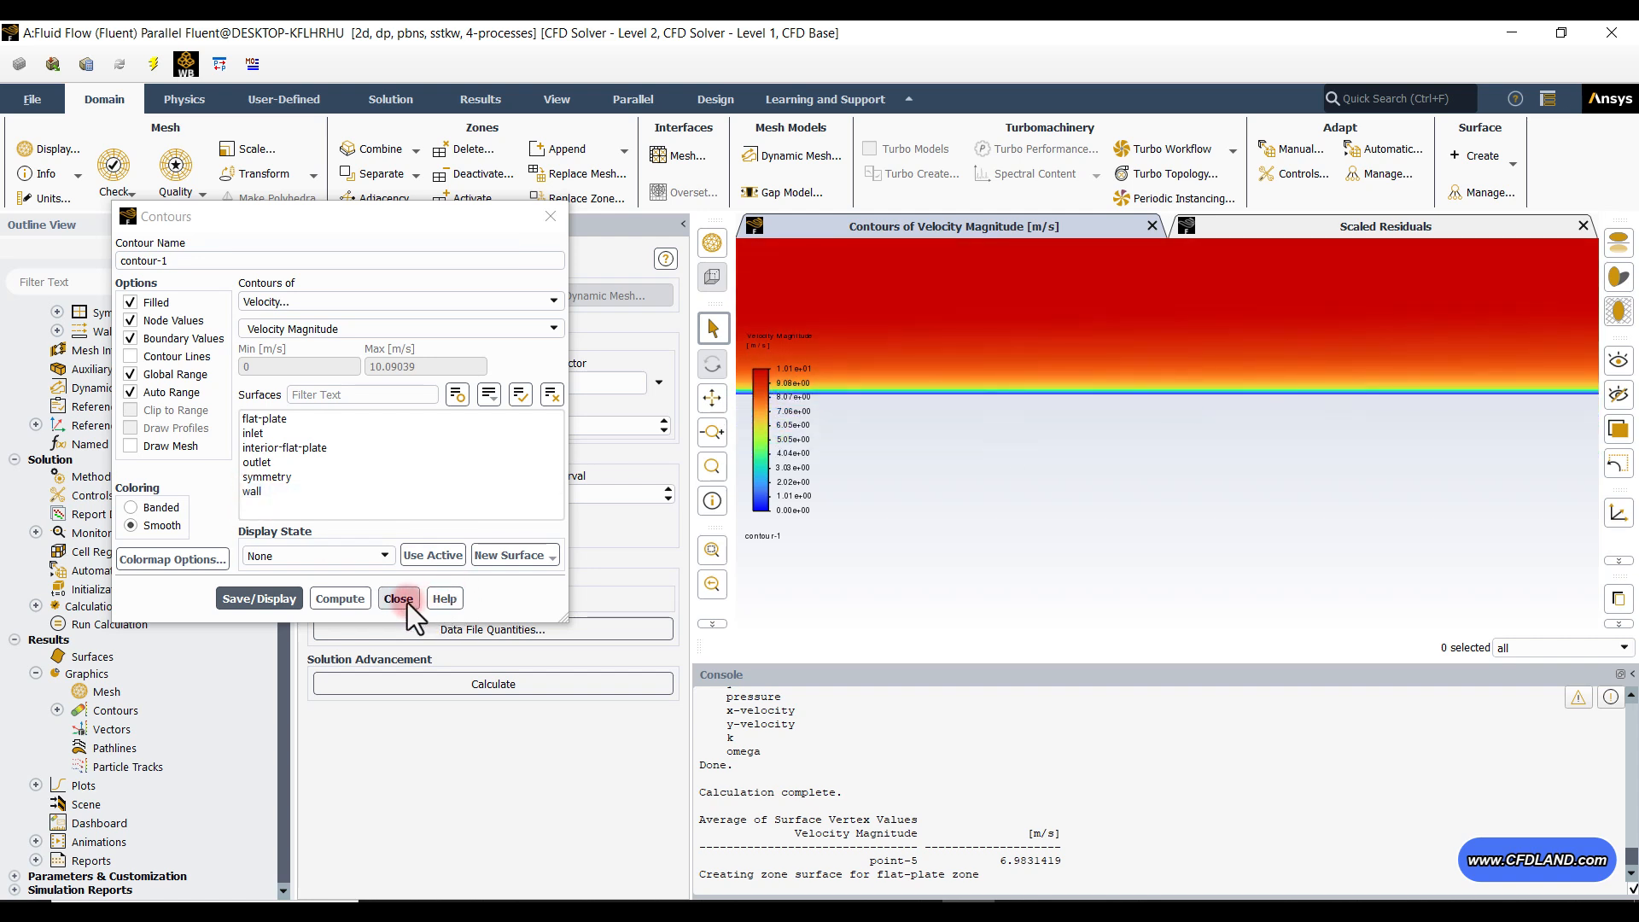
scroll(952, 526, "down", 7)
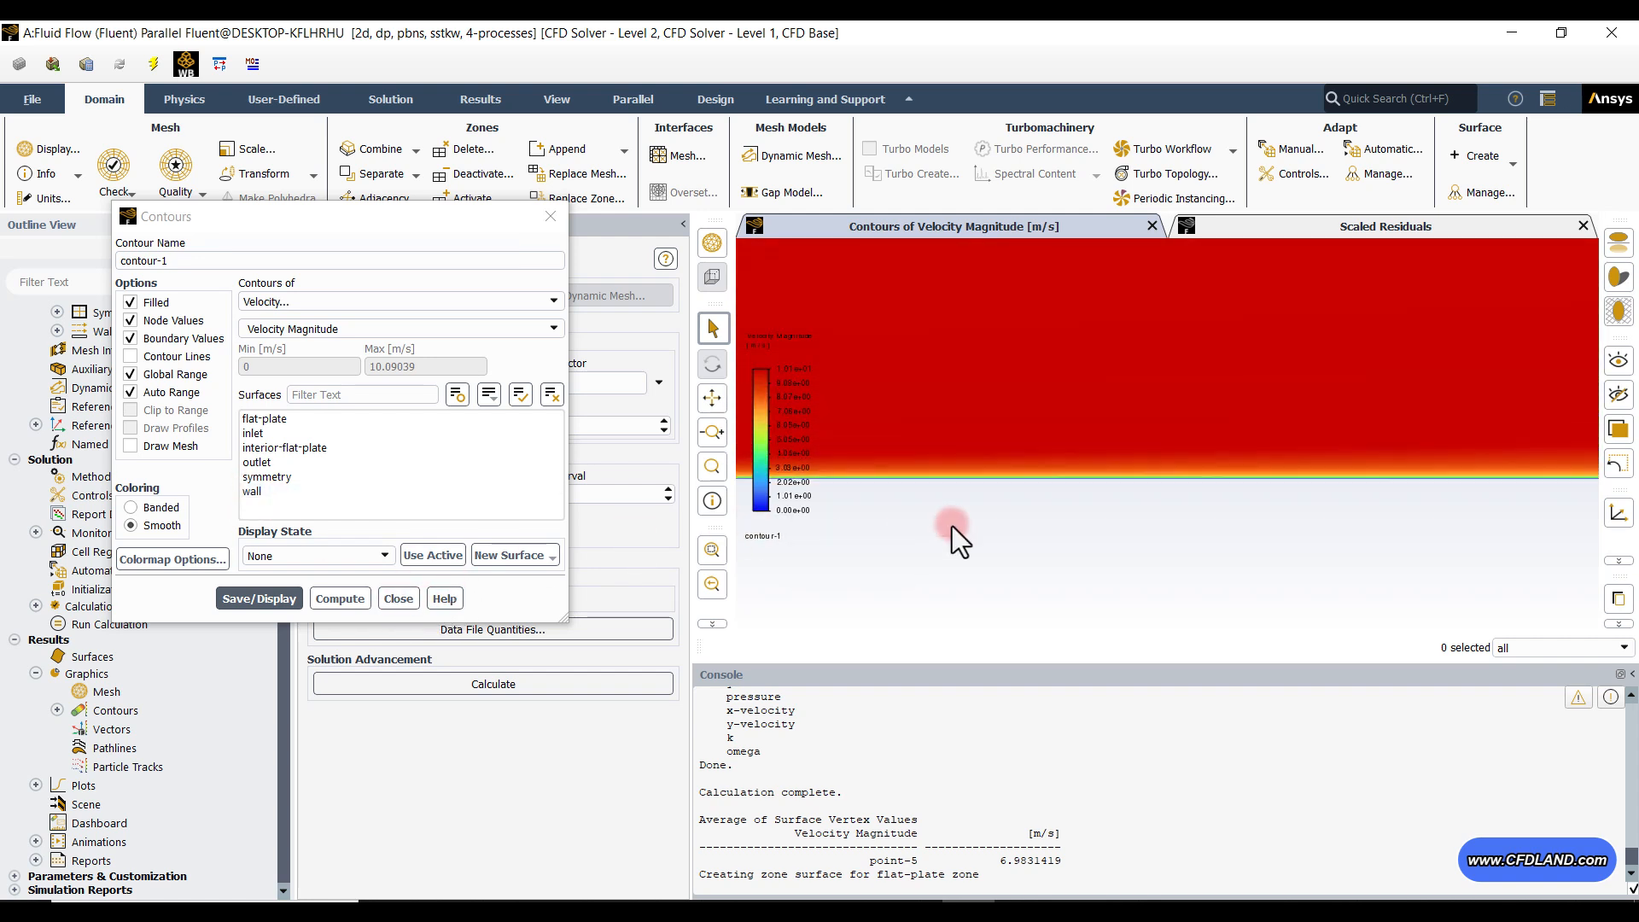
scroll(951, 526, "down", 3)
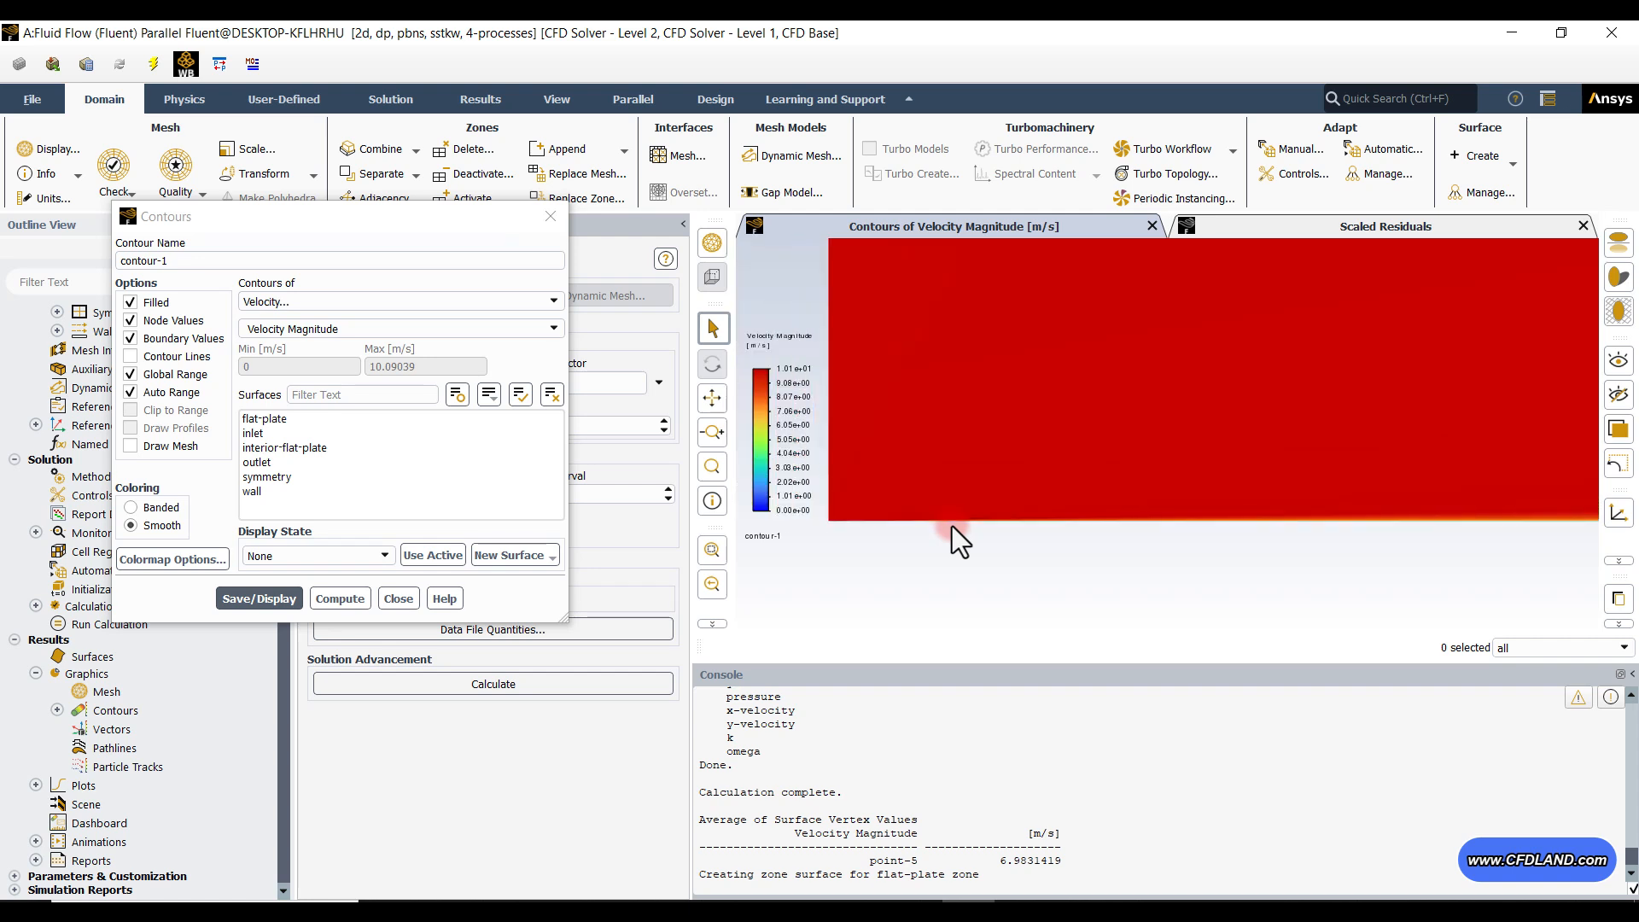
Switch the contour plot to Static Pressure, display it and close the contour settings.
left_click(210, 226)
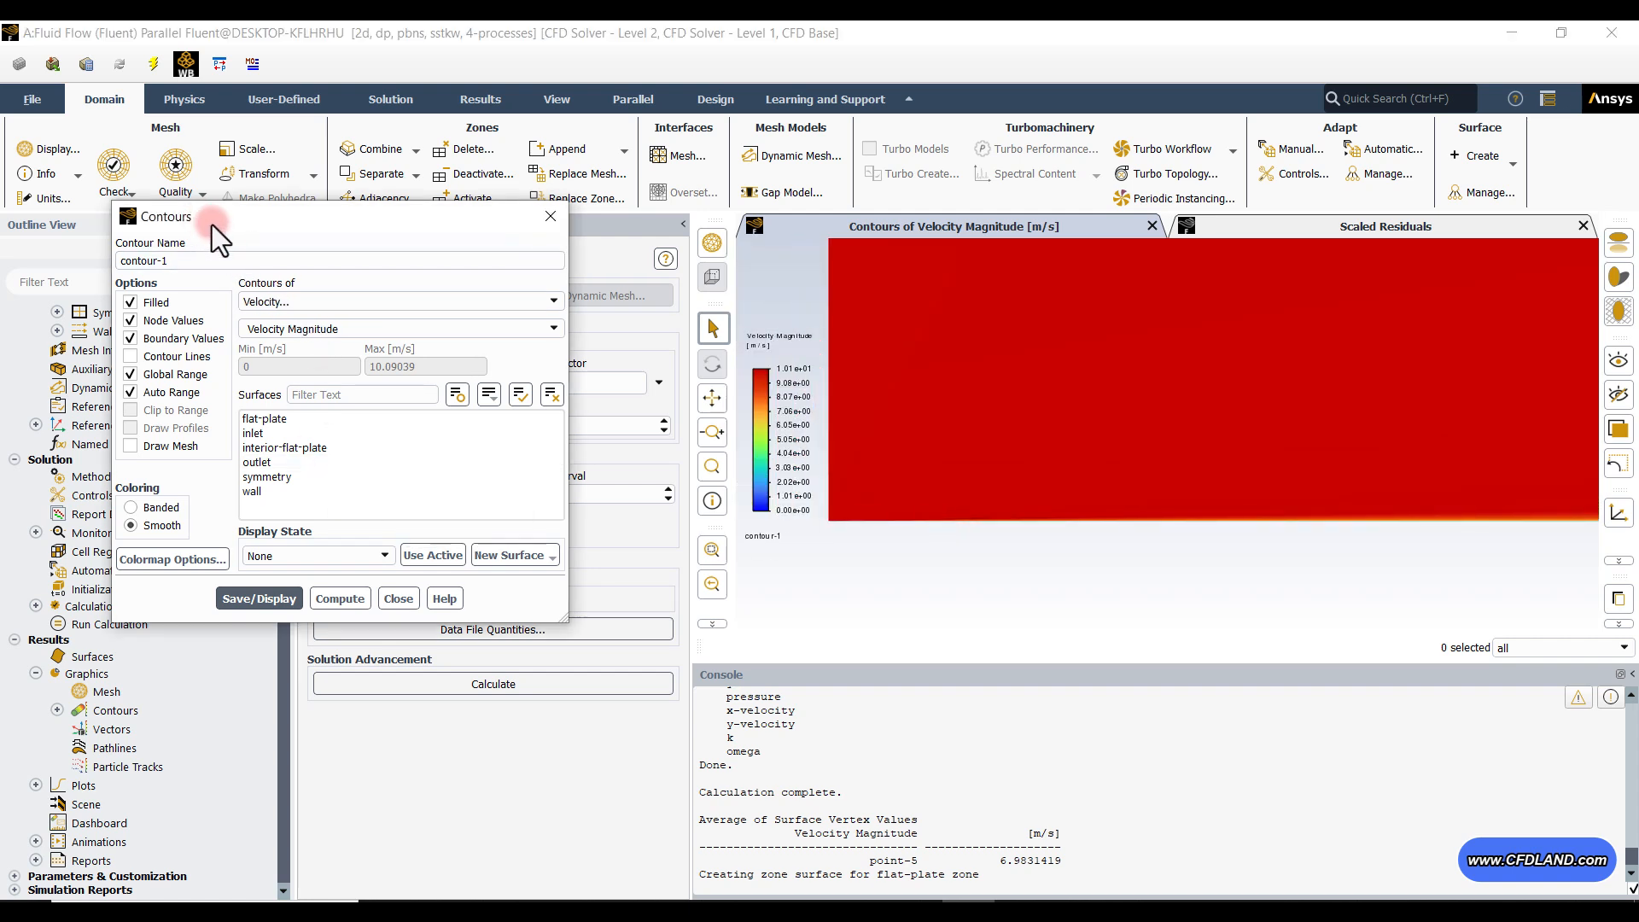
left_click(302, 302)
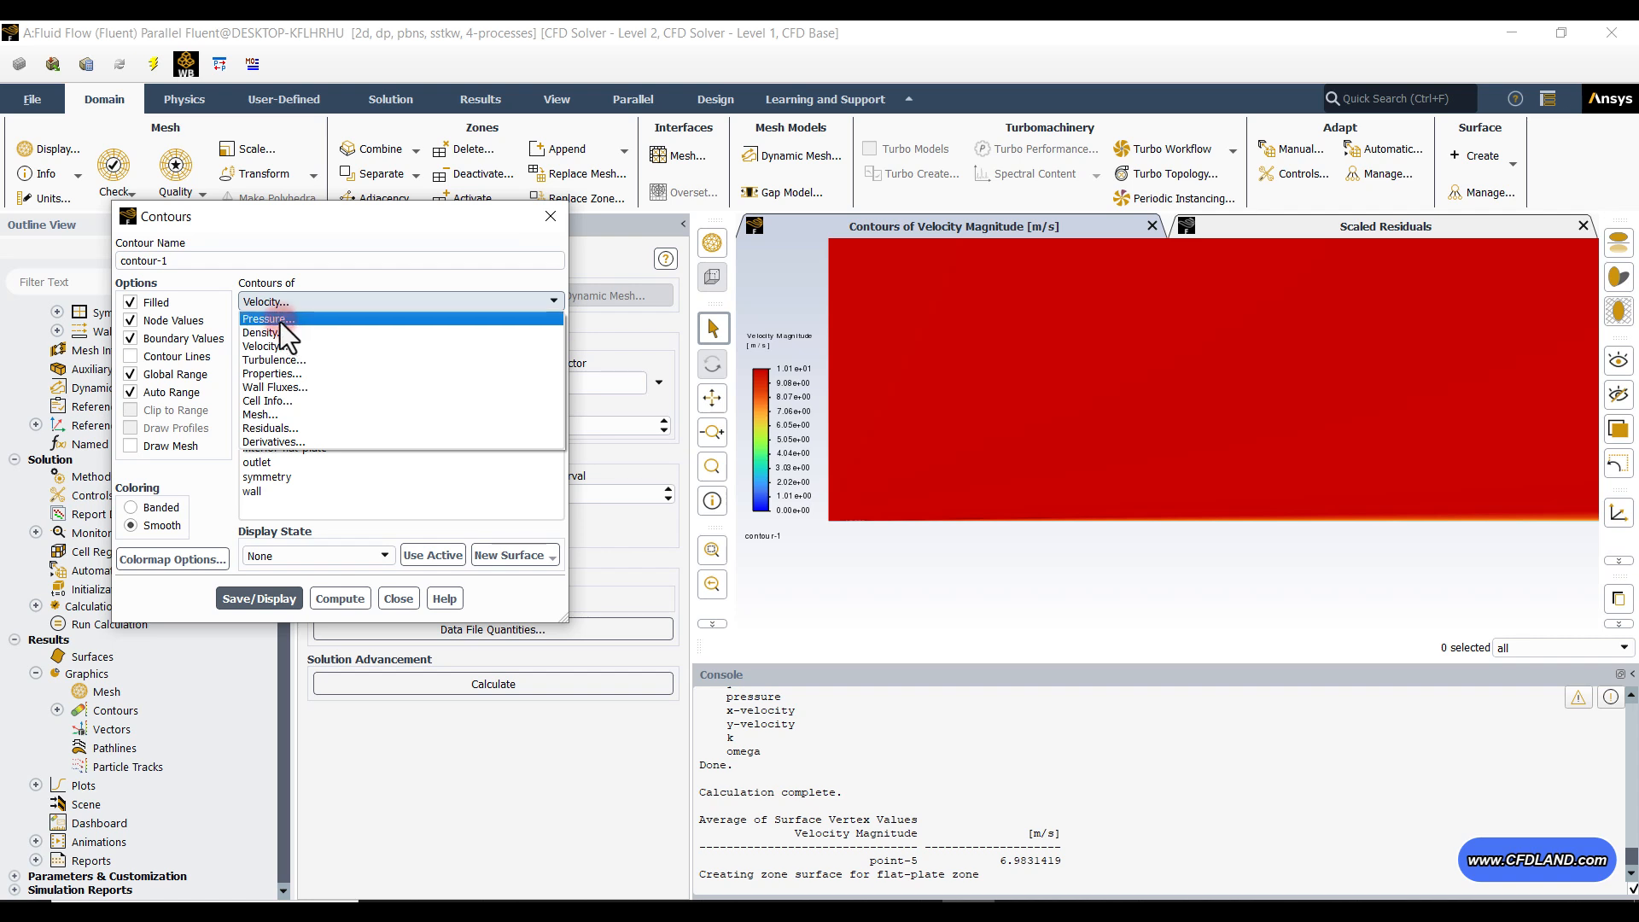
left_click(280, 321)
left_click(271, 600)
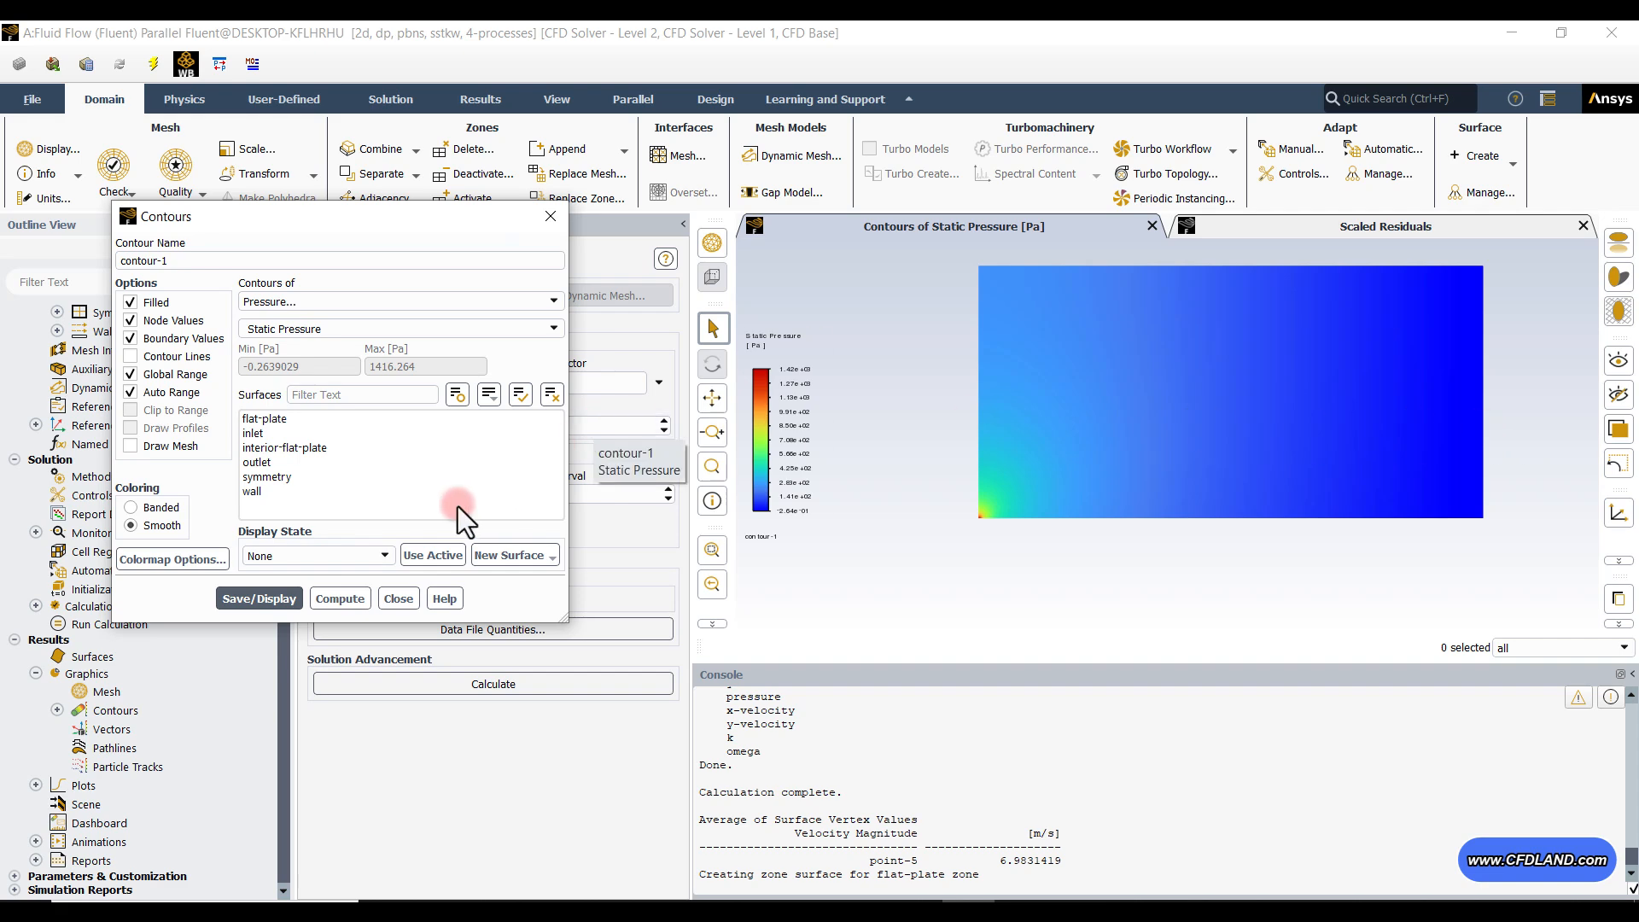
left_click(397, 597)
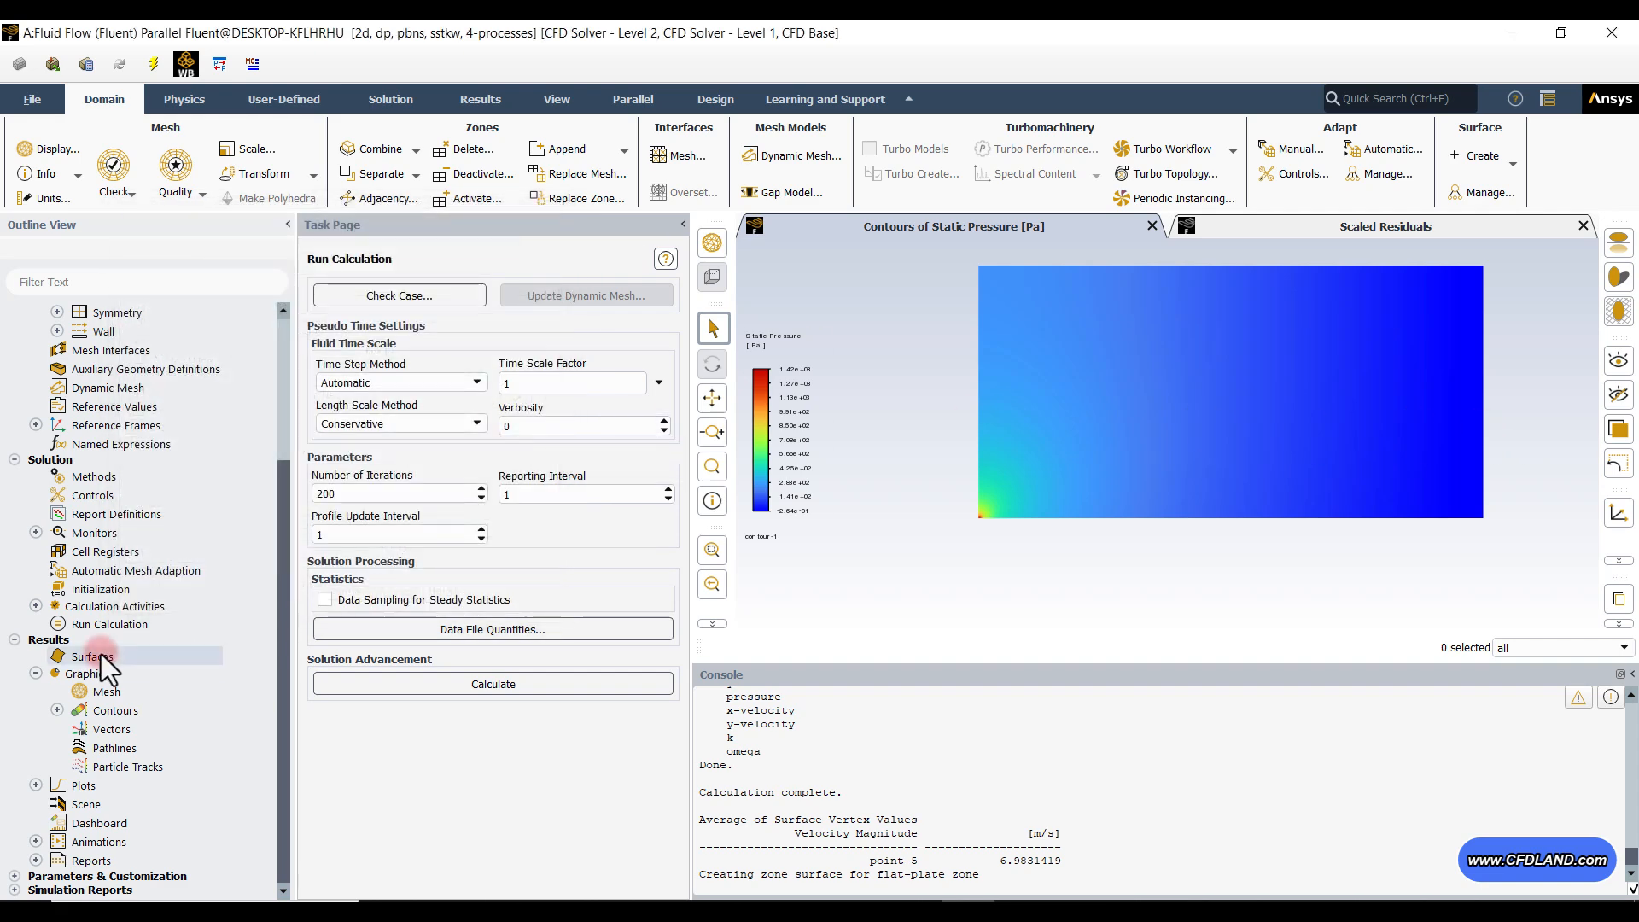
Create and display velocity vectors colored by Velocity Magnitude, using the 3d arrow style at scale 1.
double_click(104, 729)
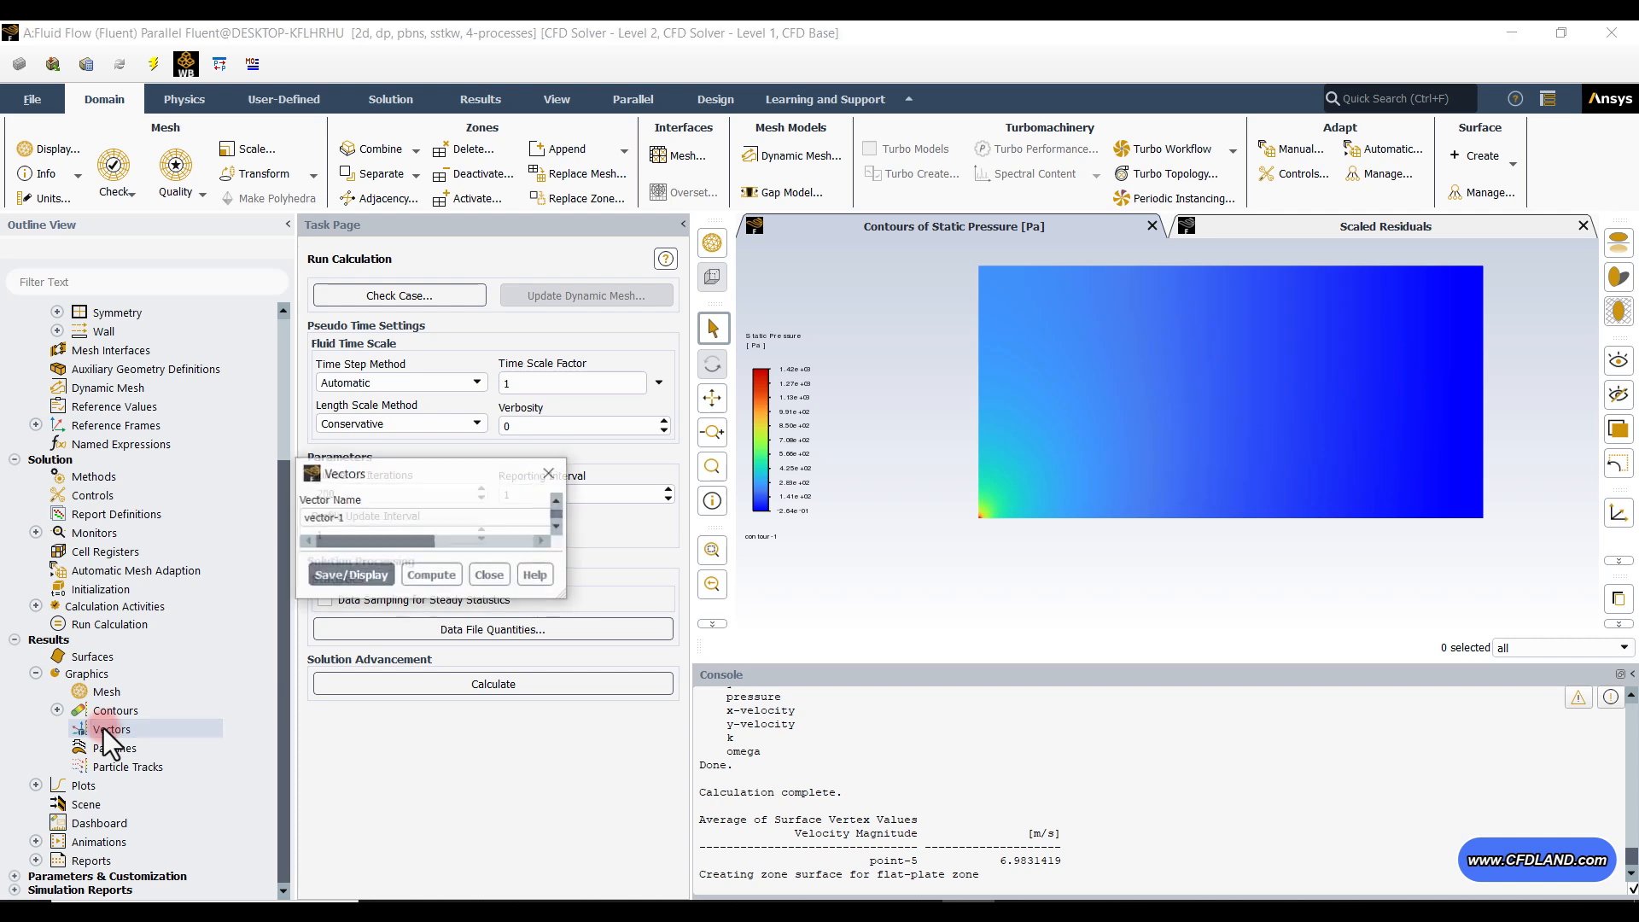
left_click_drag(719, 246, 432, 243)
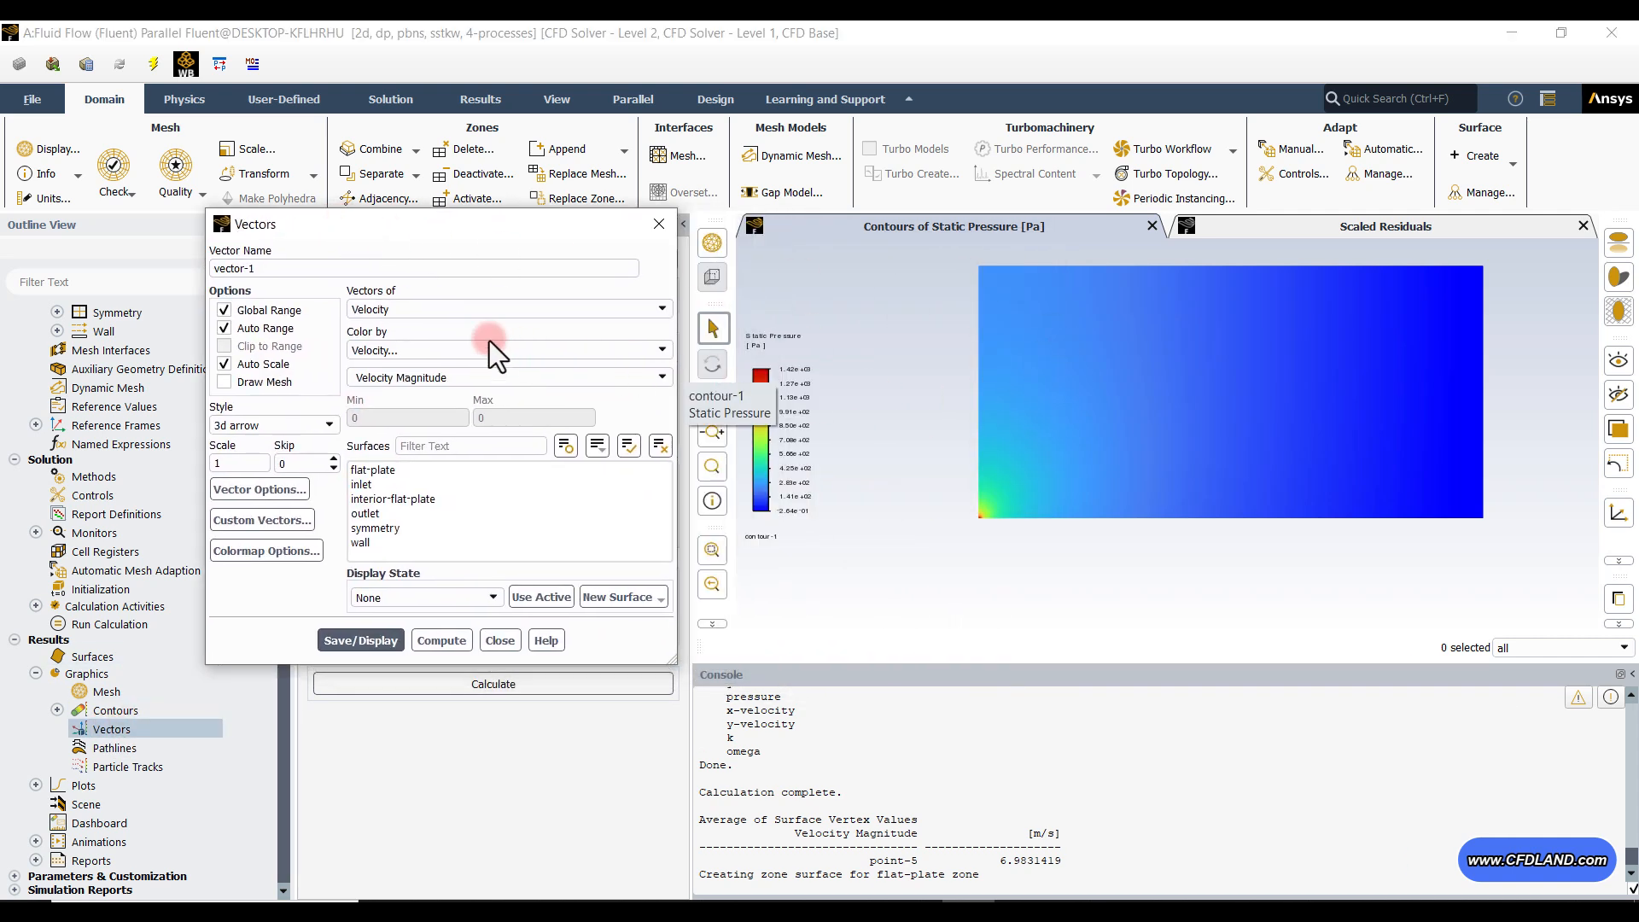
left_click(545, 375)
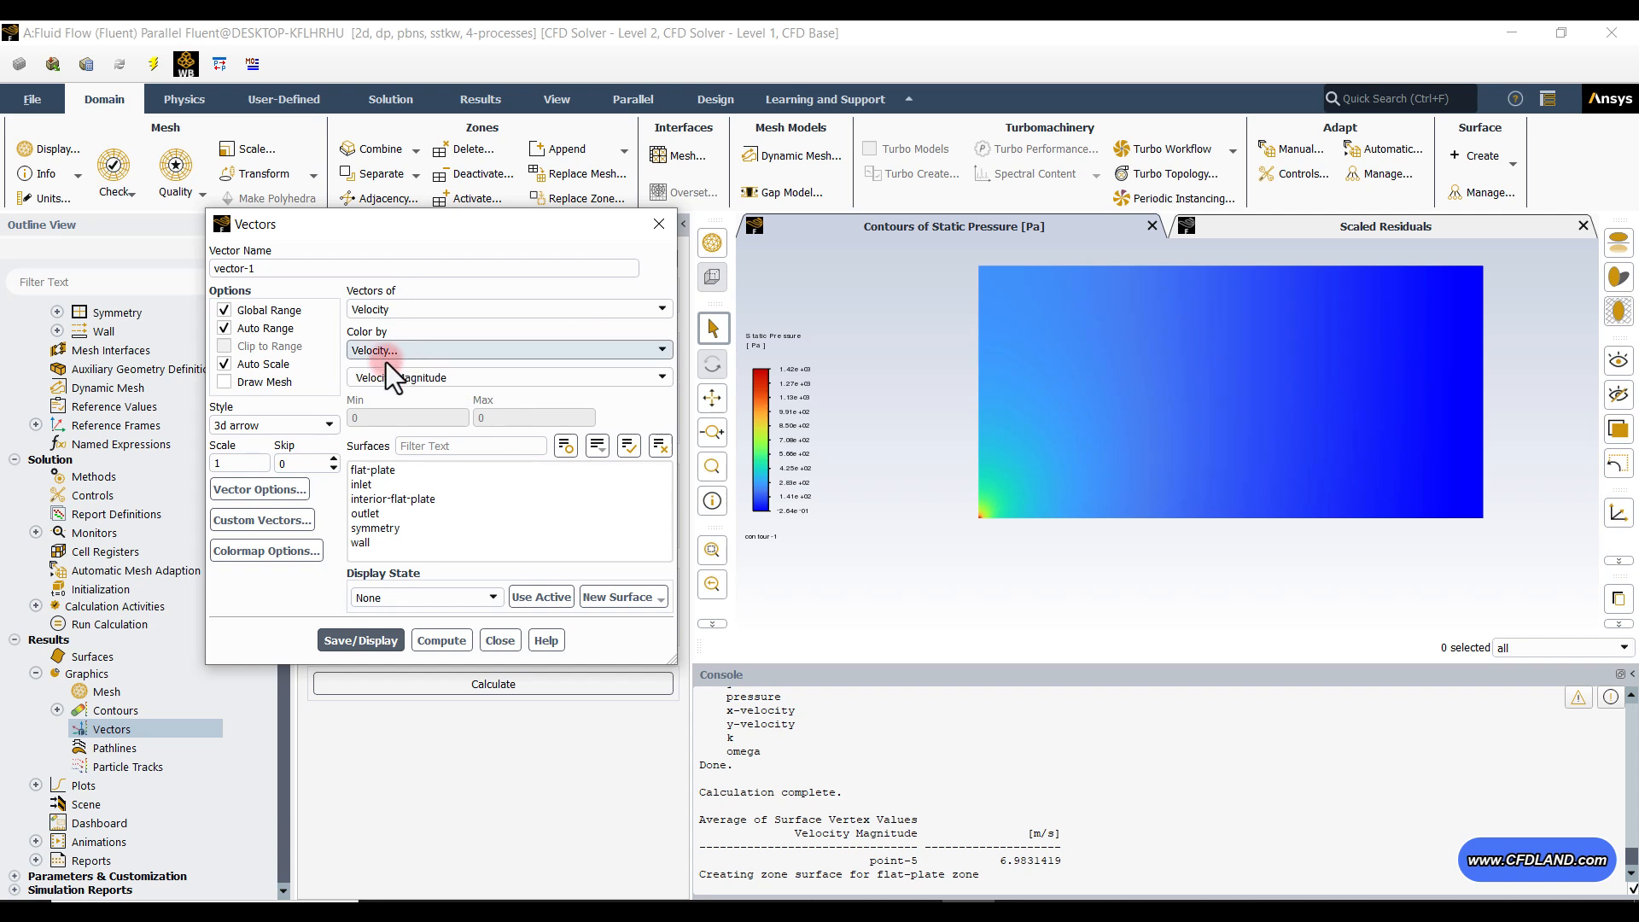
left_click(551, 405)
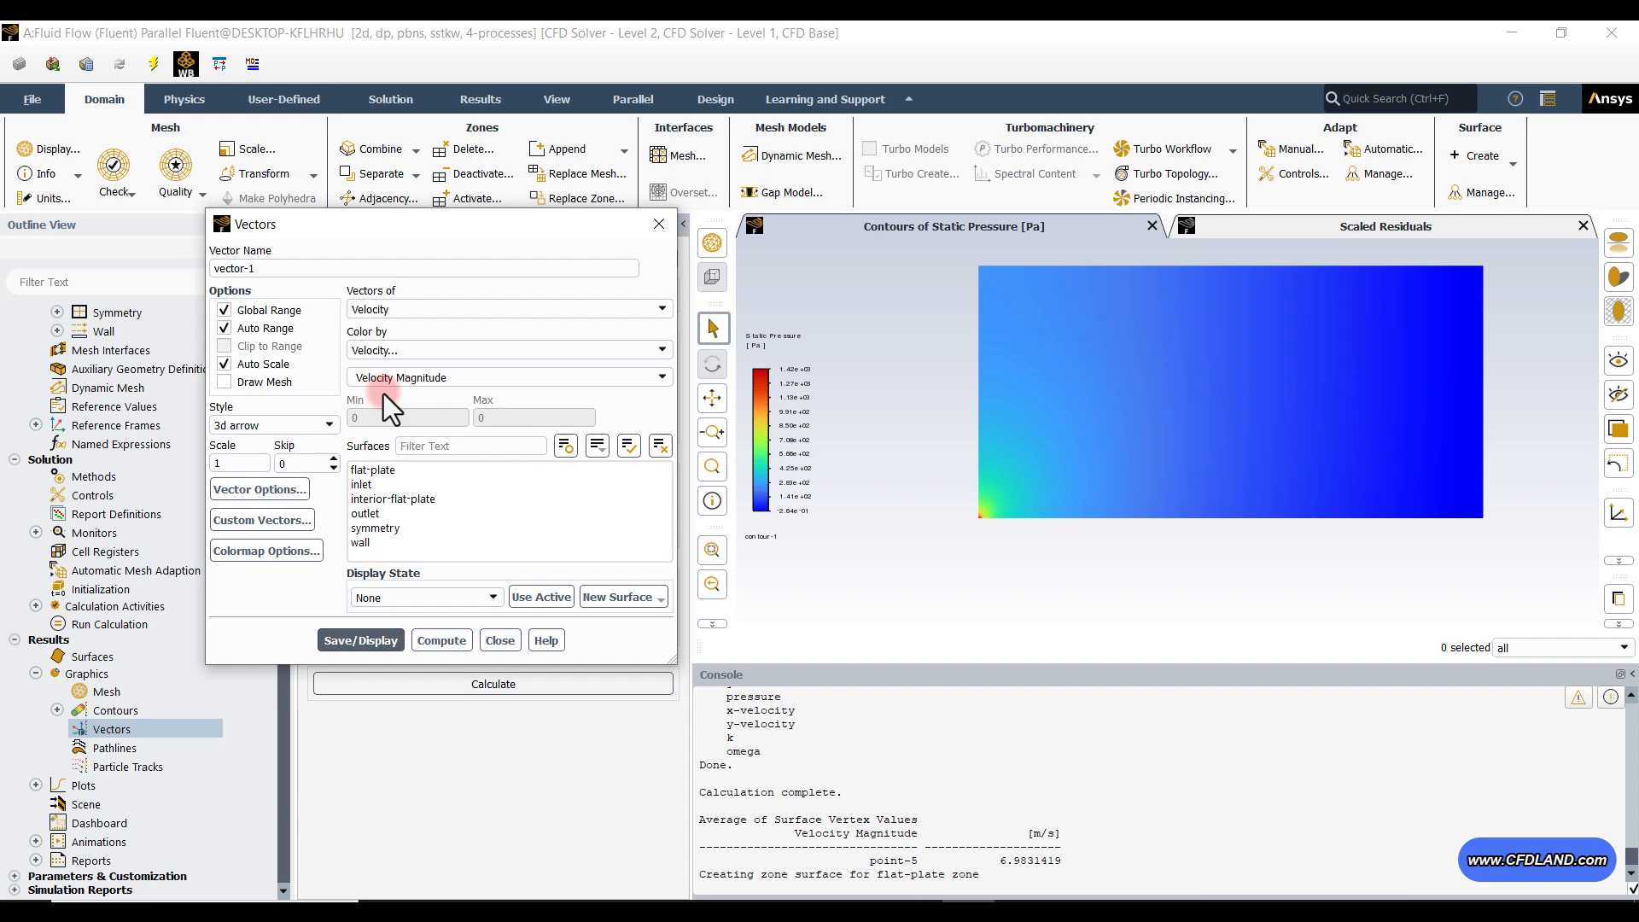
left_click(360, 640)
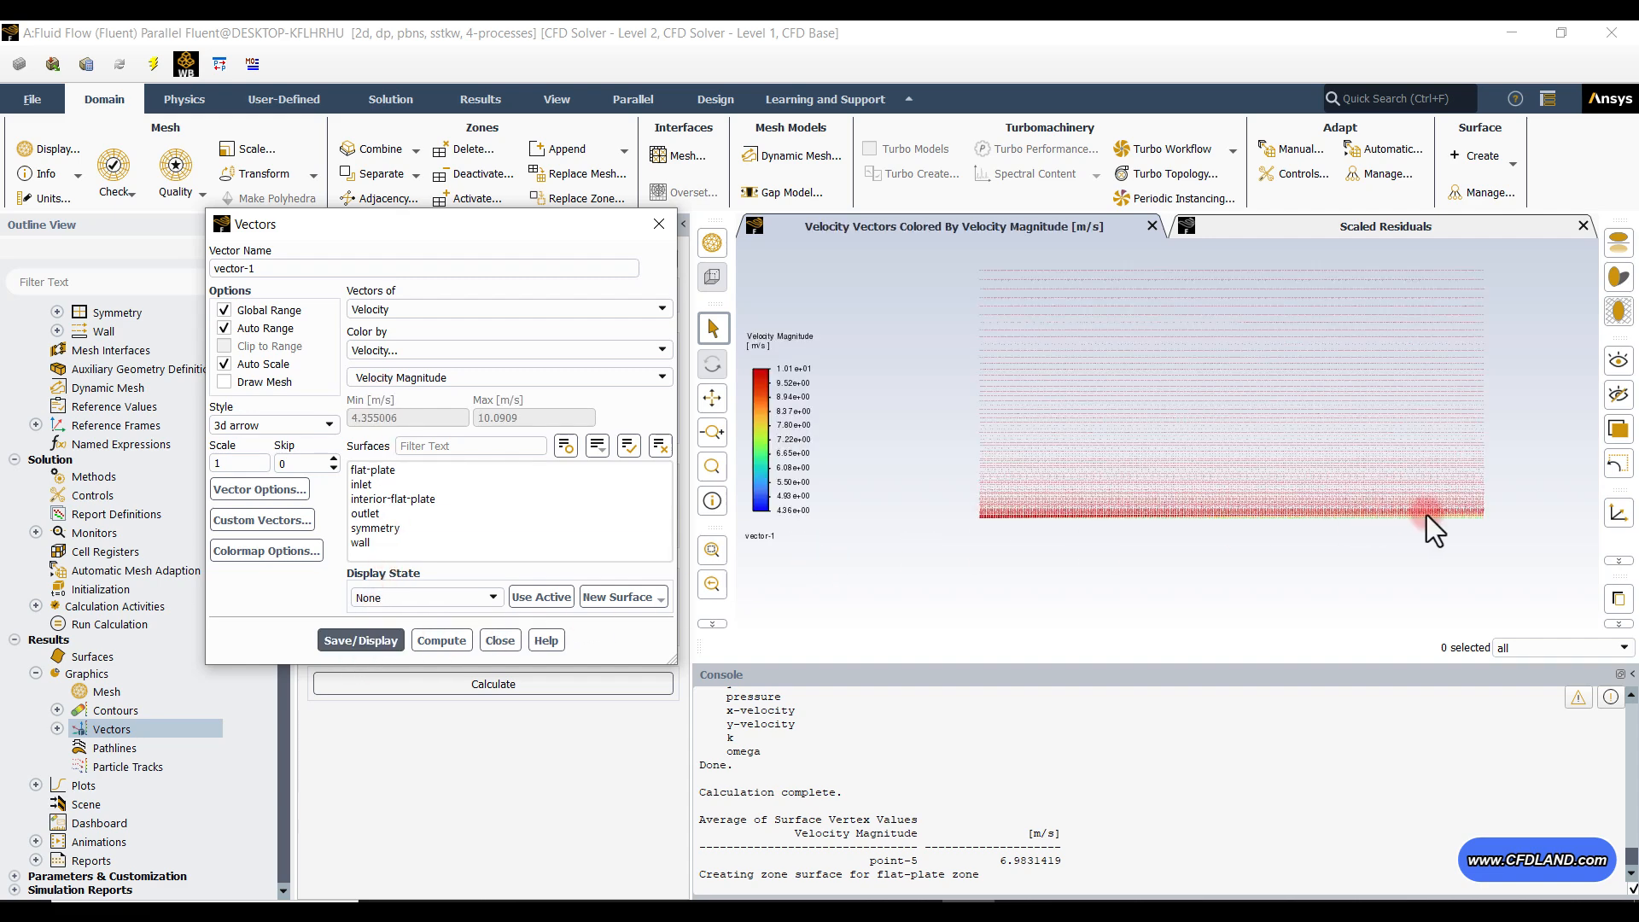
Examine the velocity vector profiles in the boundary layer close to the flat plate.
scroll(1426, 515, "up", 3)
scroll(1434, 530, "up", 2)
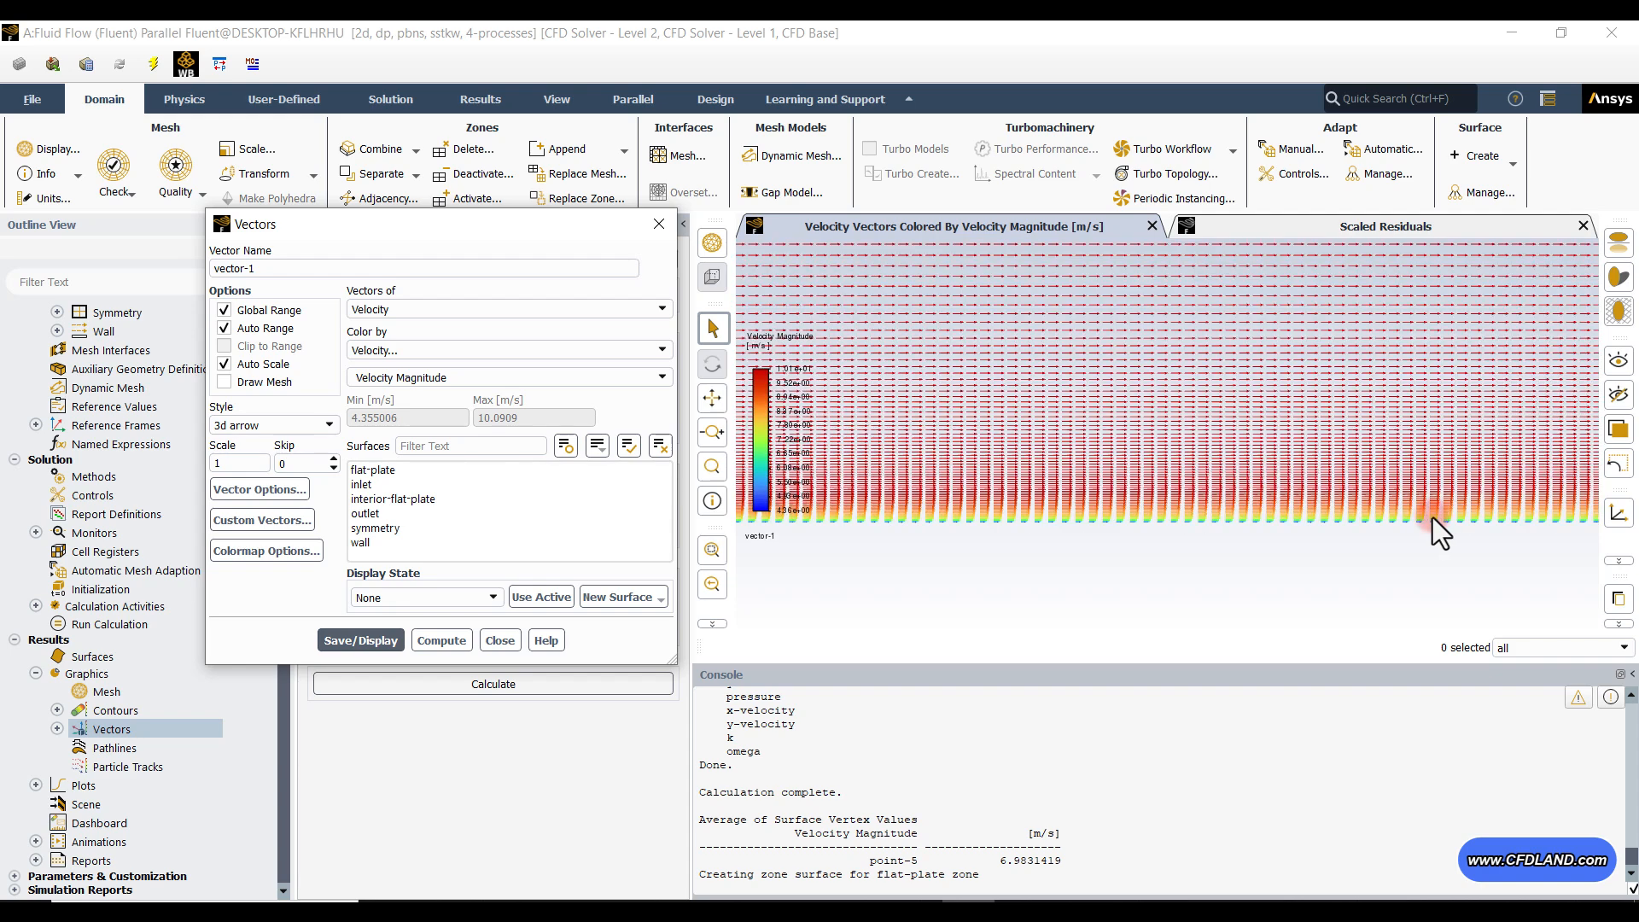
middle_click_drag(1433, 517, 1341, 498)
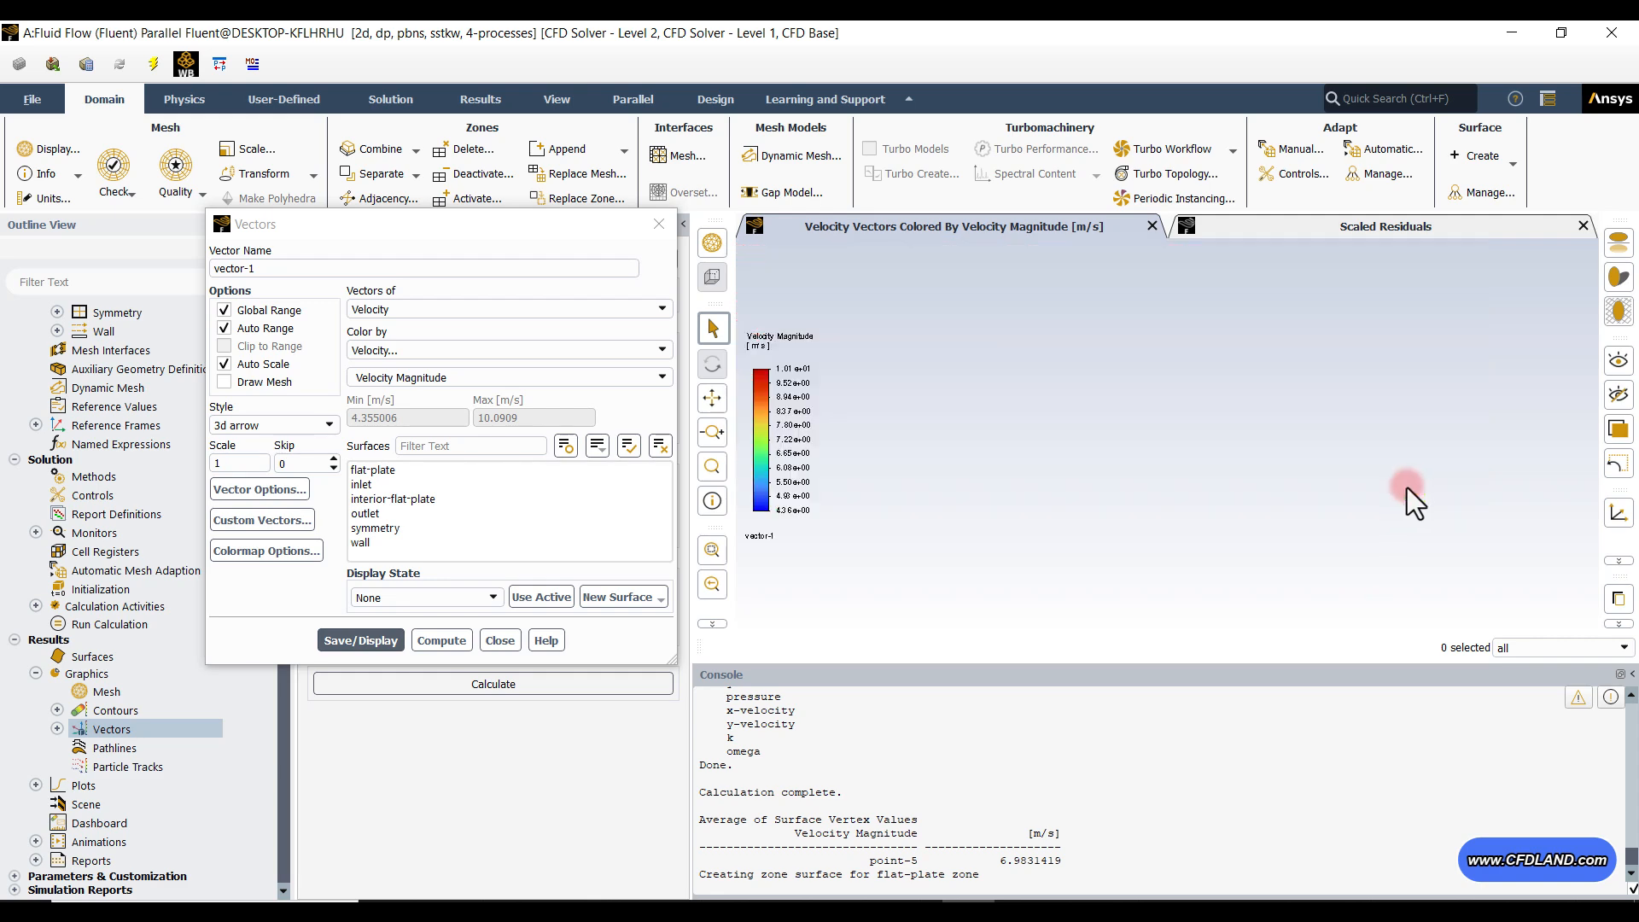
scroll(1411, 485, "up", 3)
scroll(1411, 485, "up", 2)
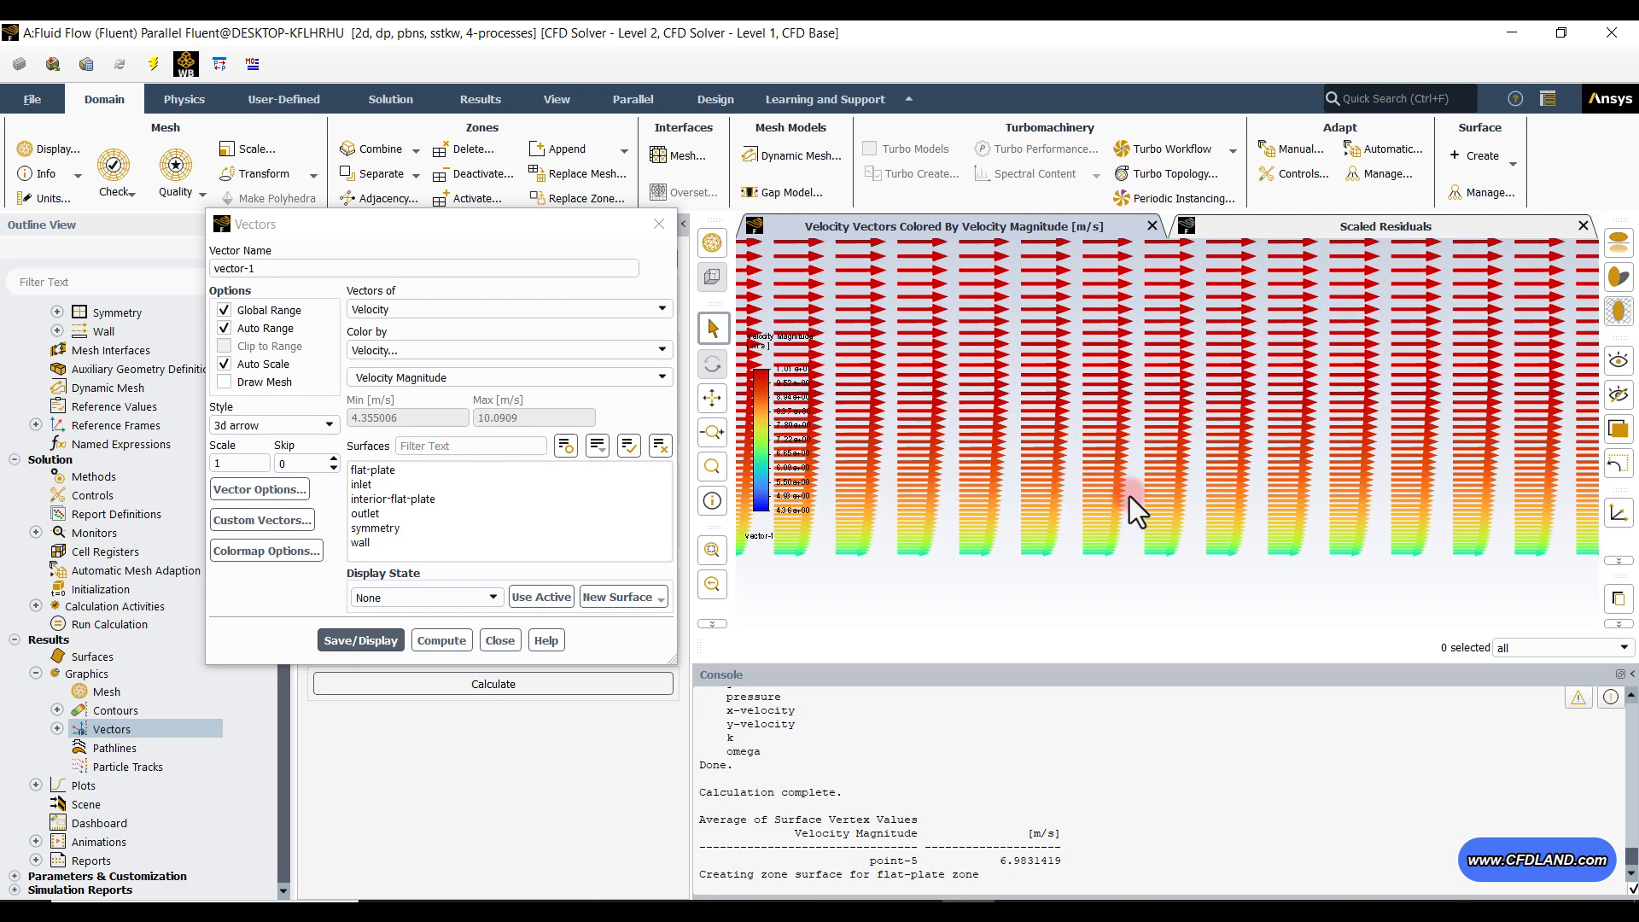
scroll(1232, 520, "up", 3)
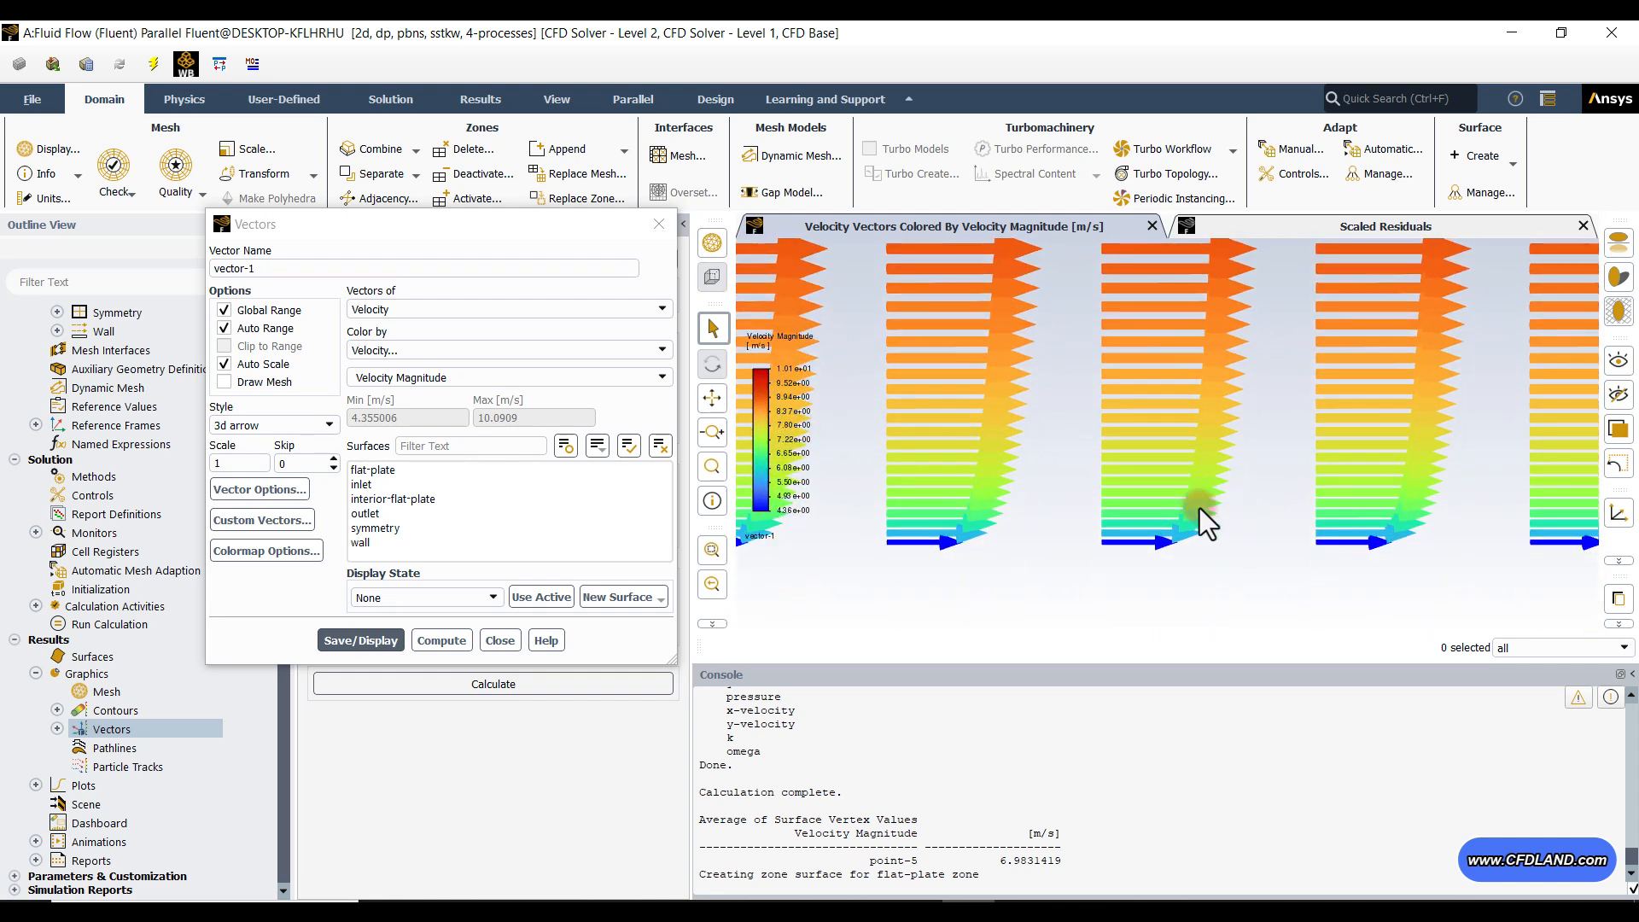
scroll(1200, 508, "down", 2)
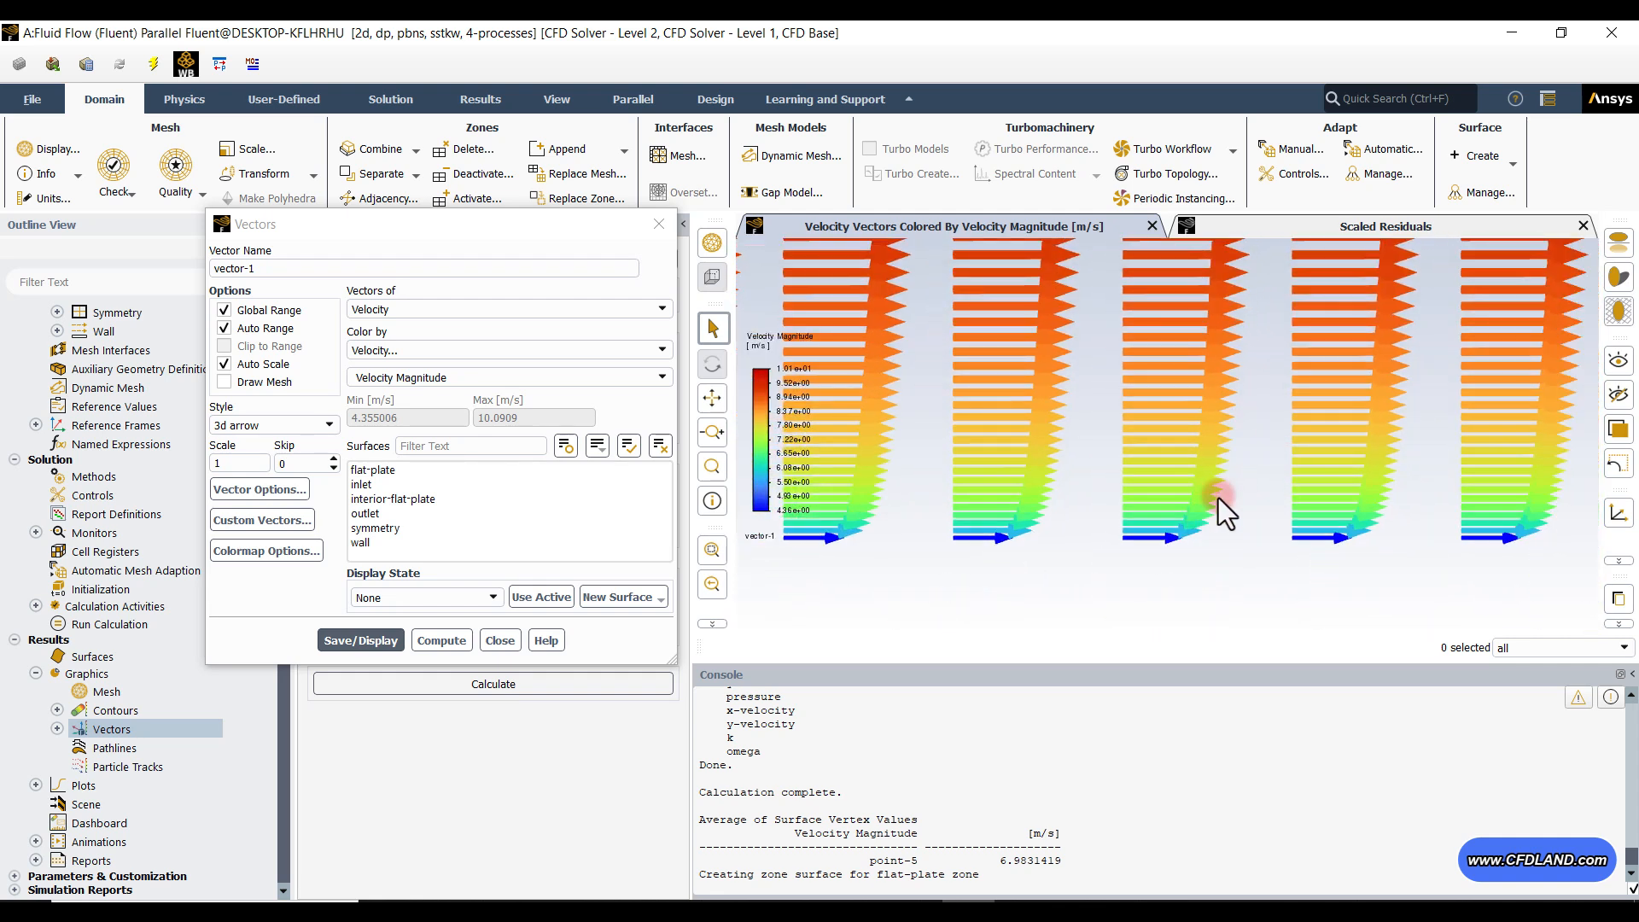
scroll(1219, 501, "down", 2)
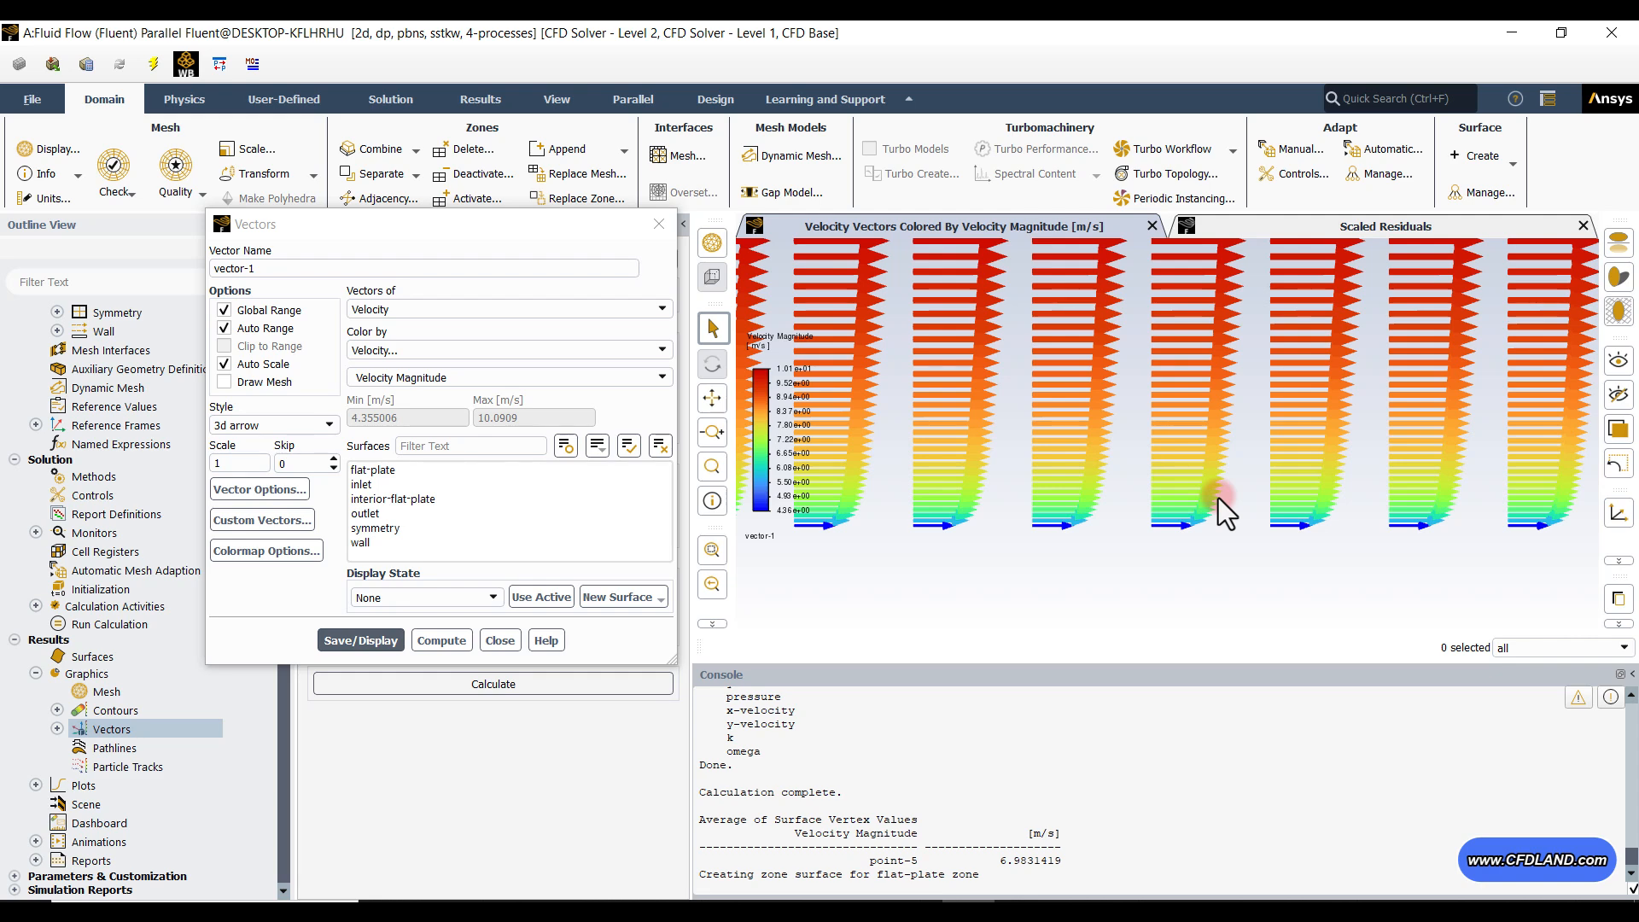
Zoom out to the velocity vectors along the plate and close the vector settings.
scroll(1217, 499, "down", 2)
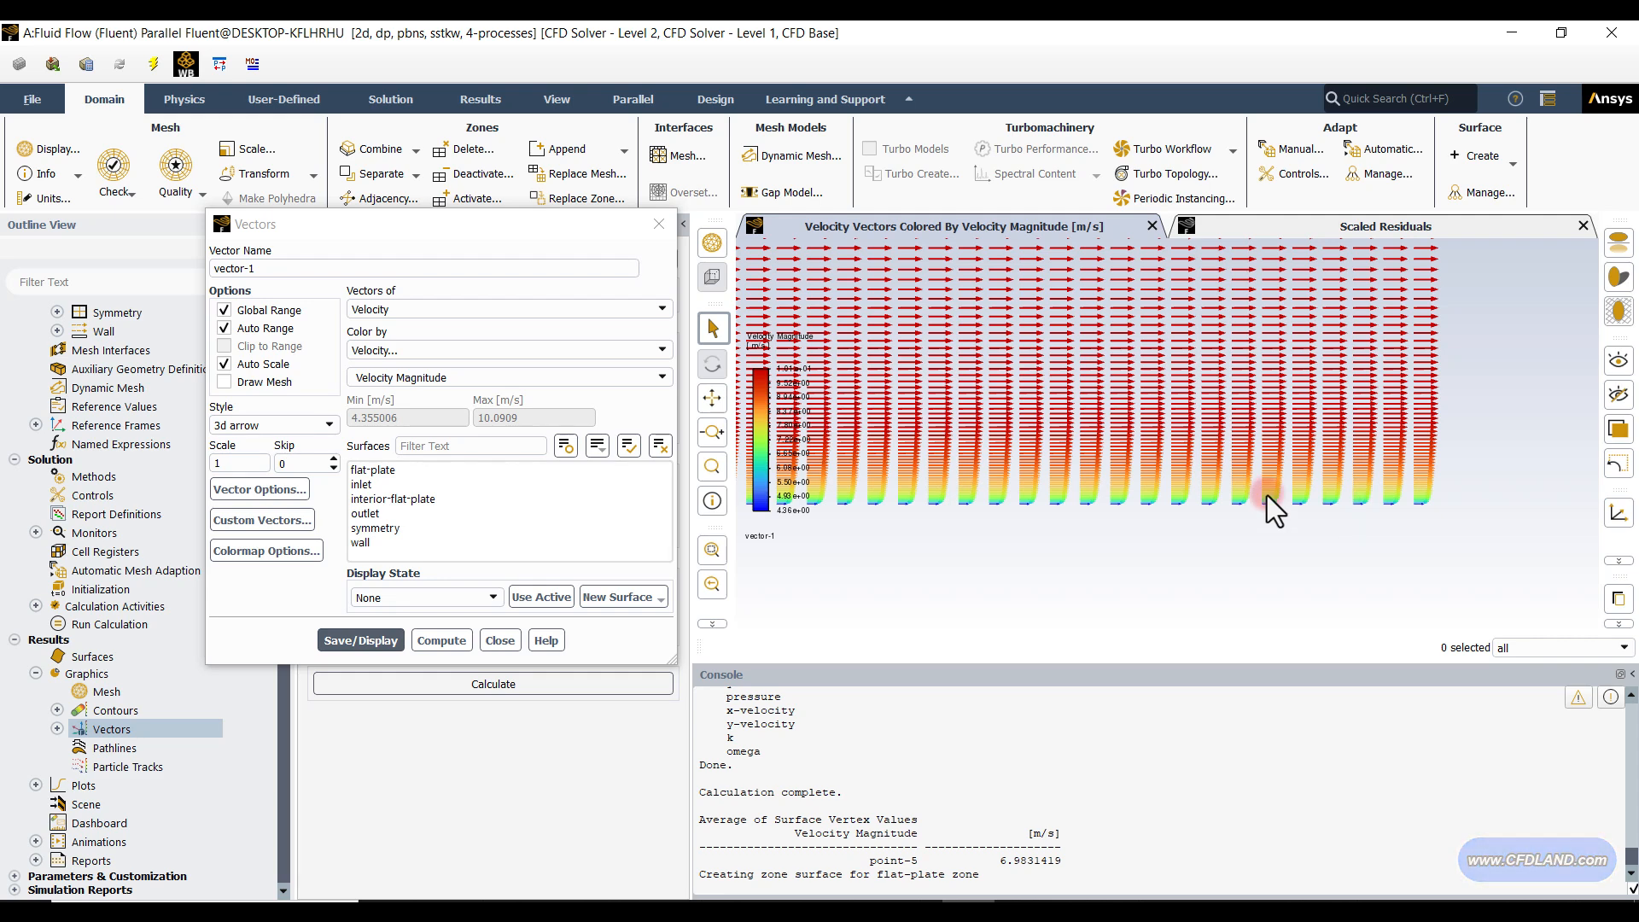
left_click(300, 225)
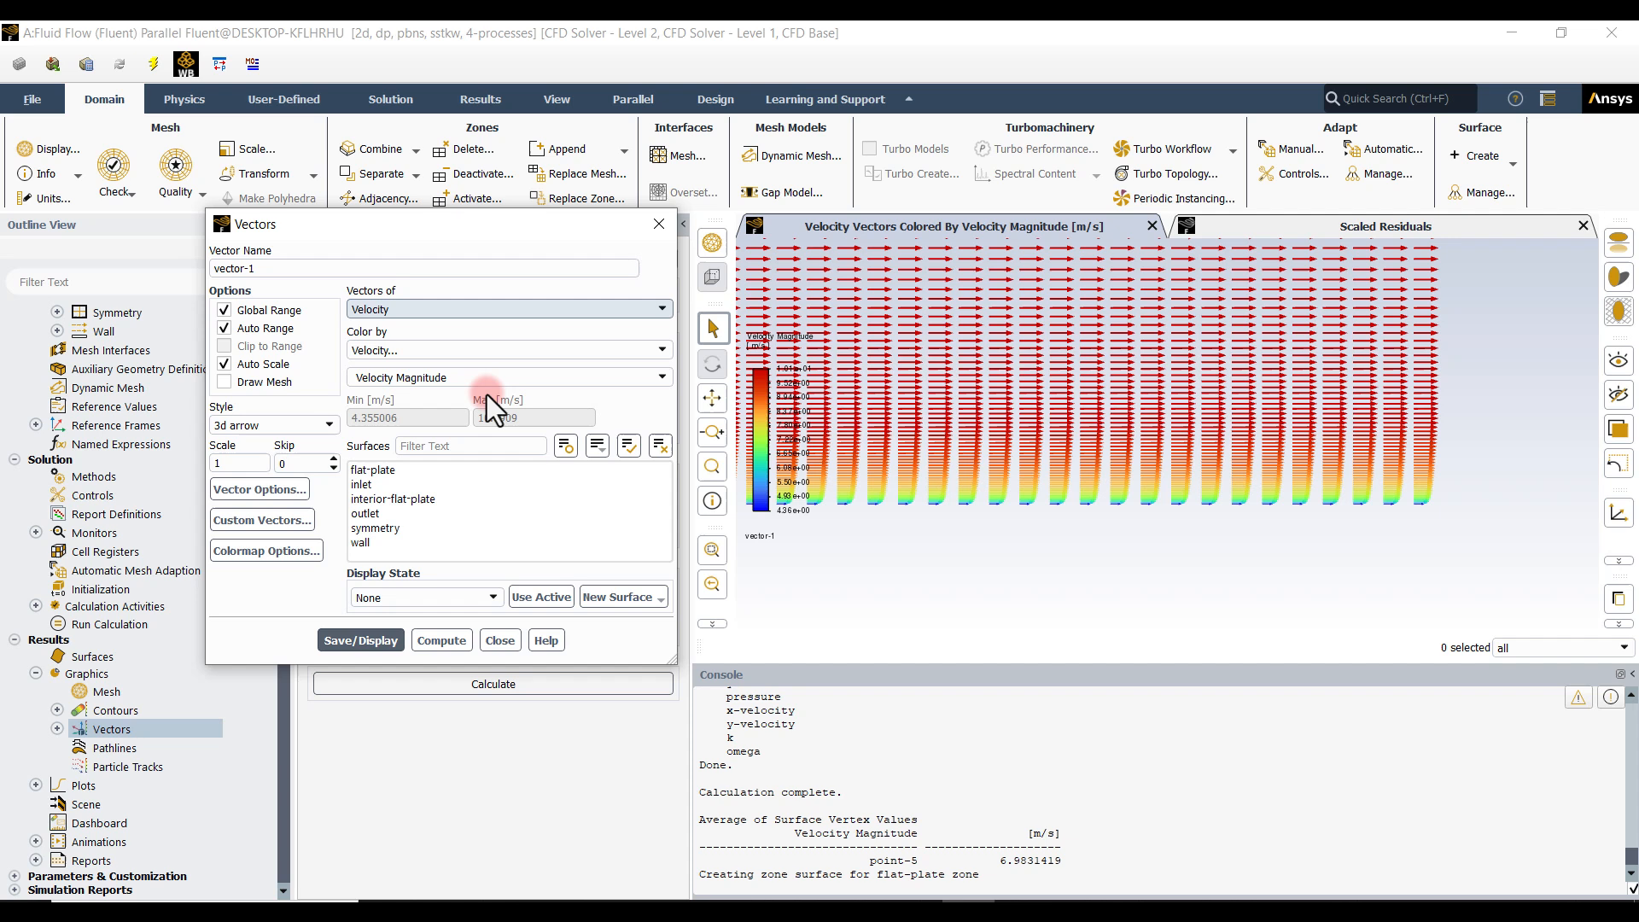
left_click(502, 640)
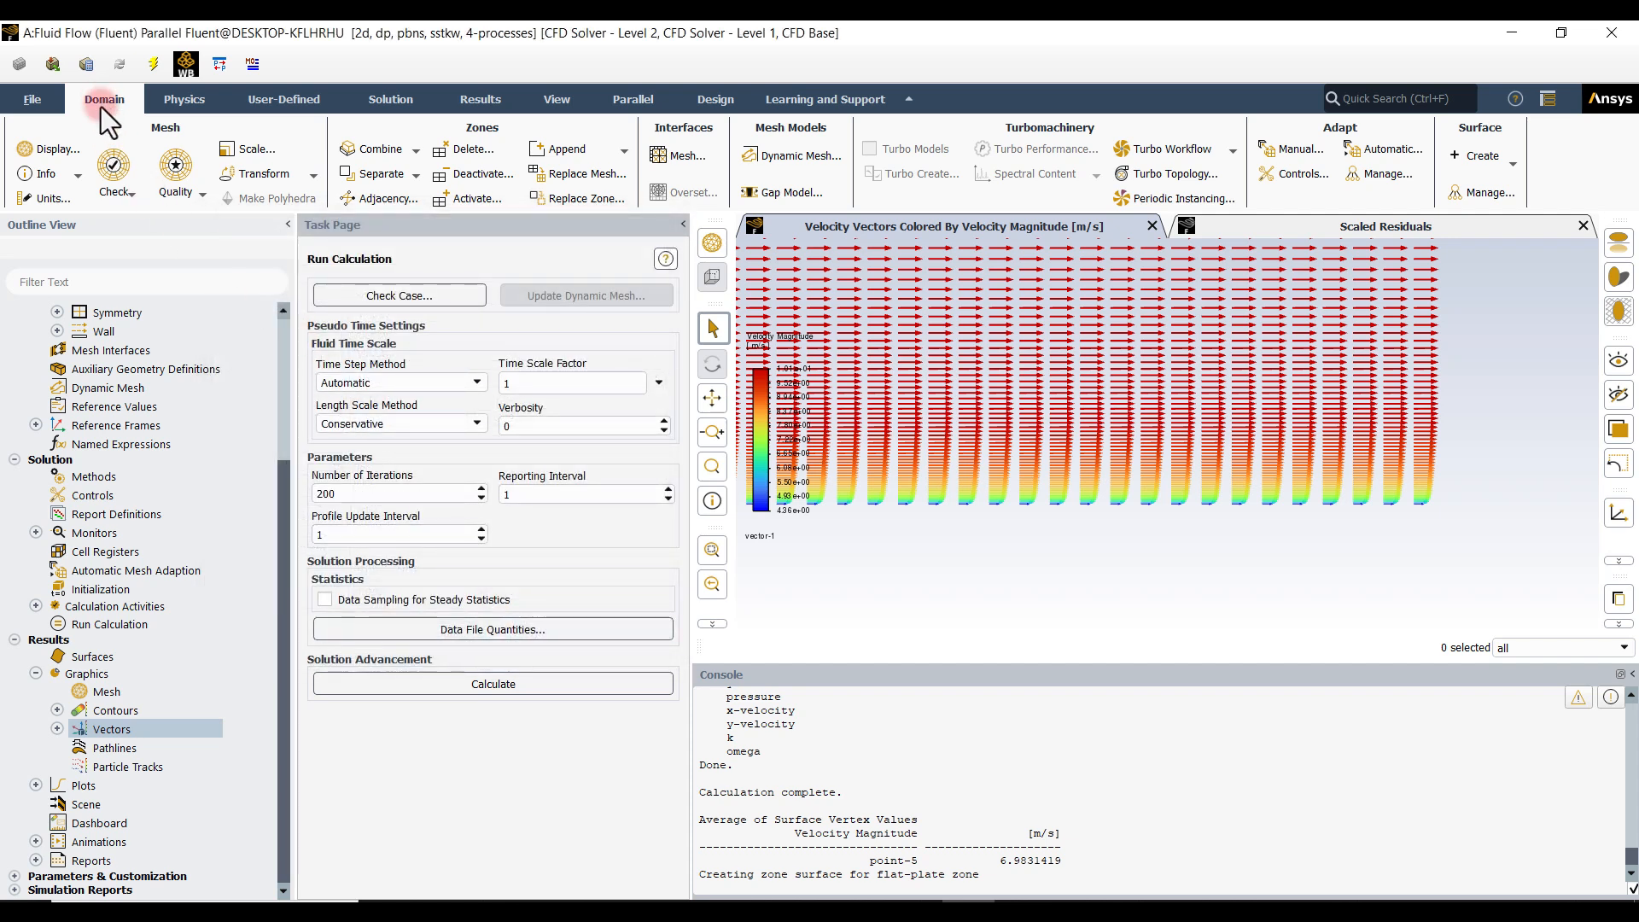
Create a point surface in the global reference frame at x = 0.96 m and y = 0.00099 m.
left_click(1513, 162)
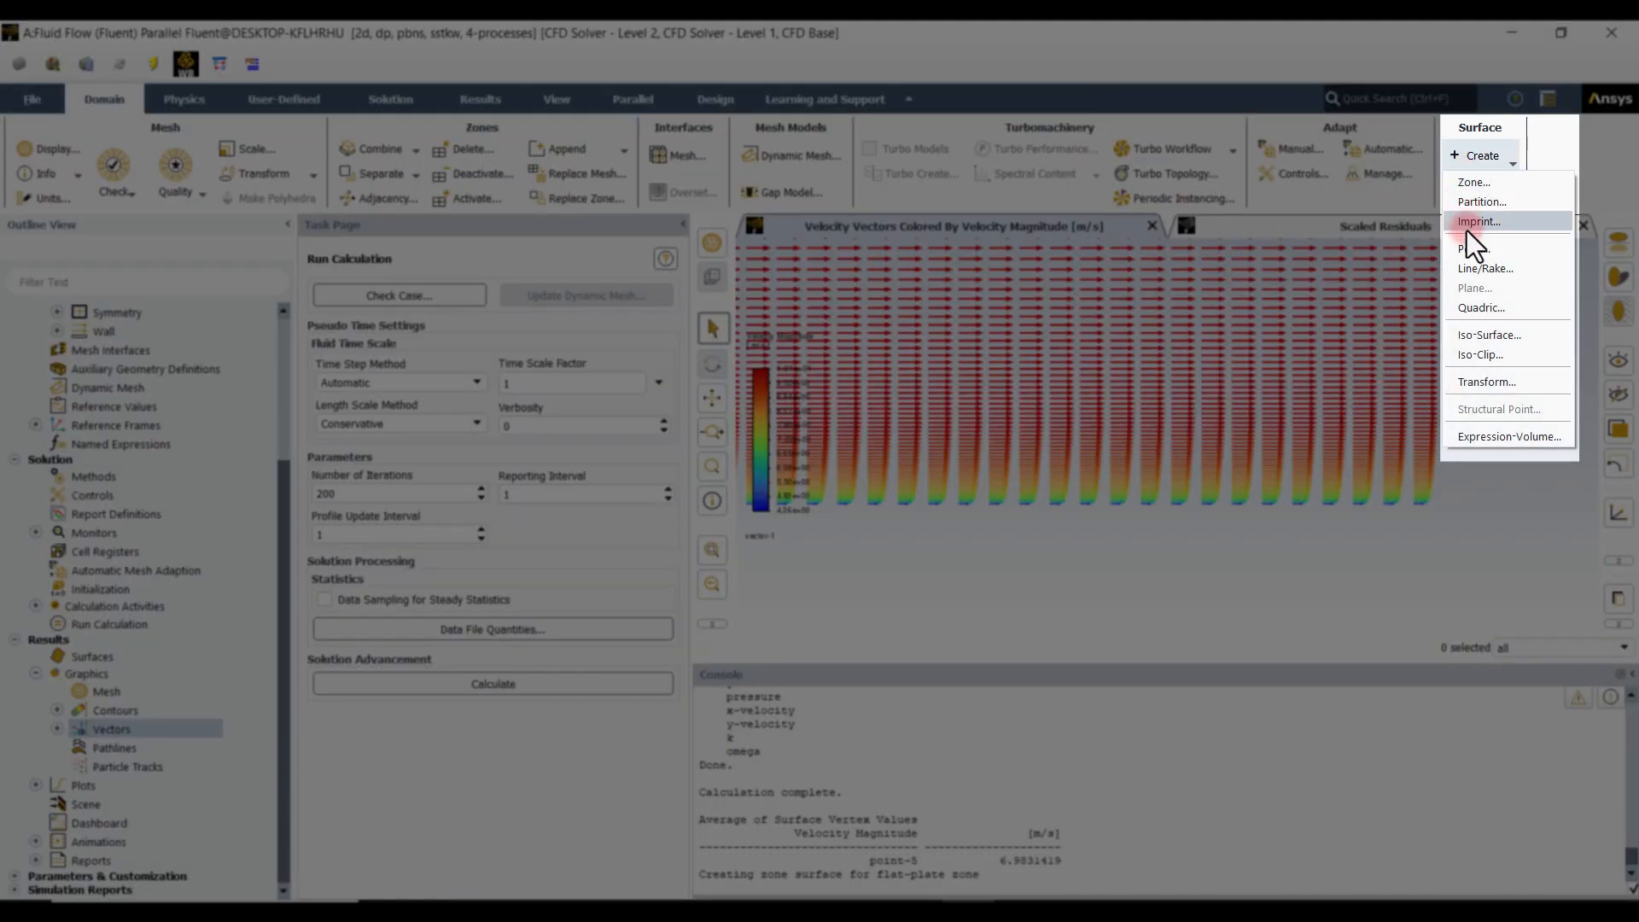
left_click(1473, 249)
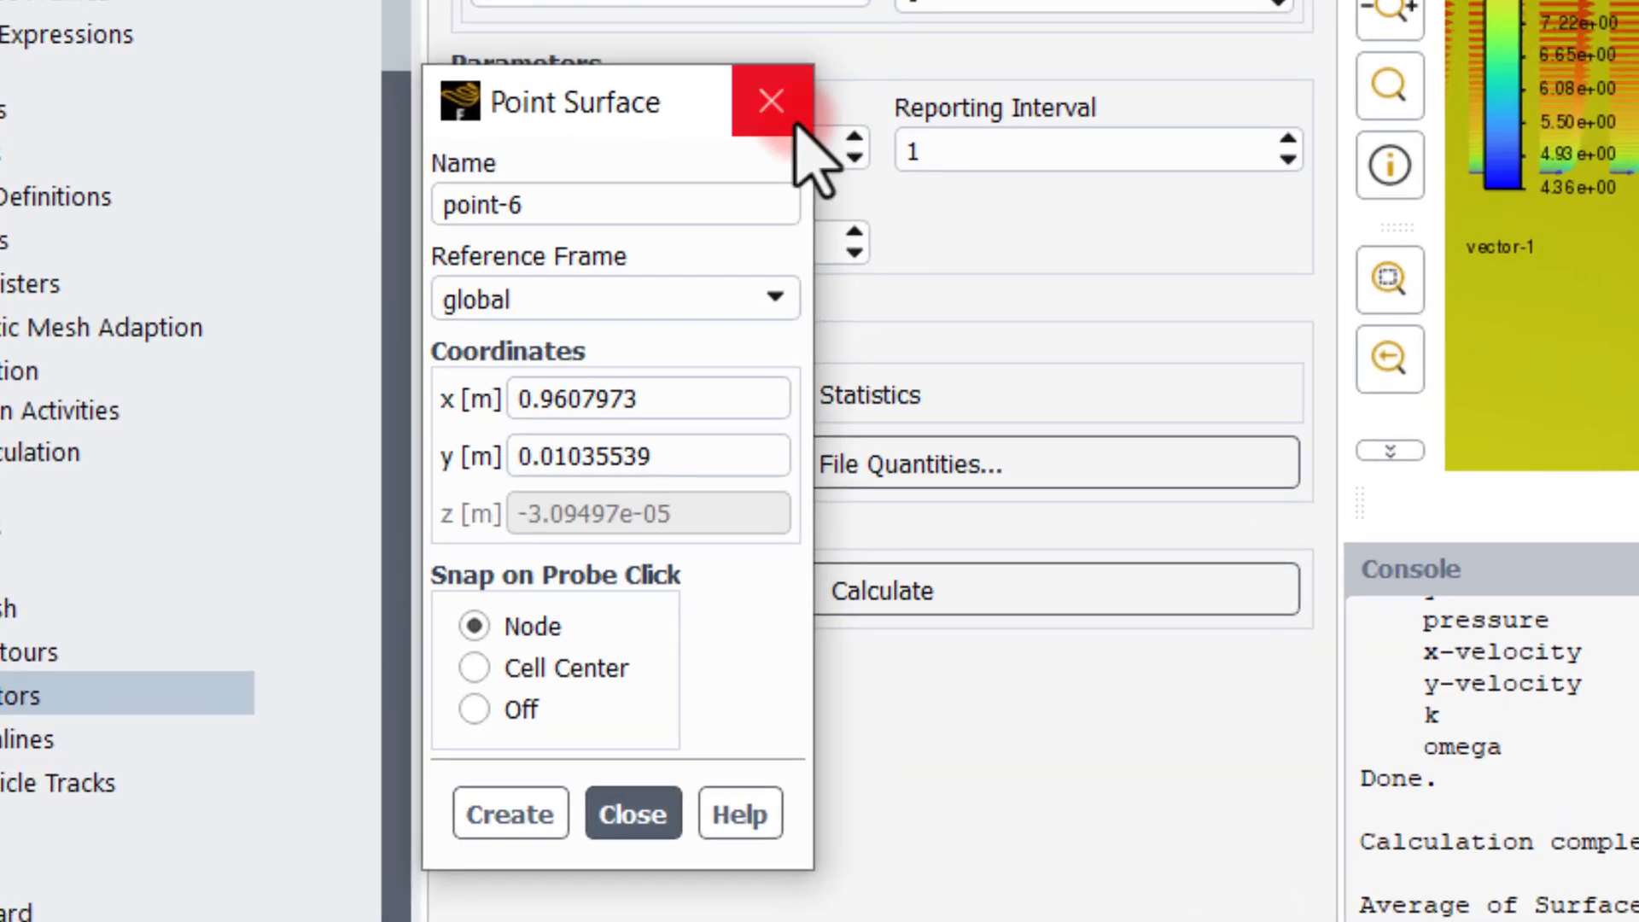
left_click_drag(574, 202, 275, 181)
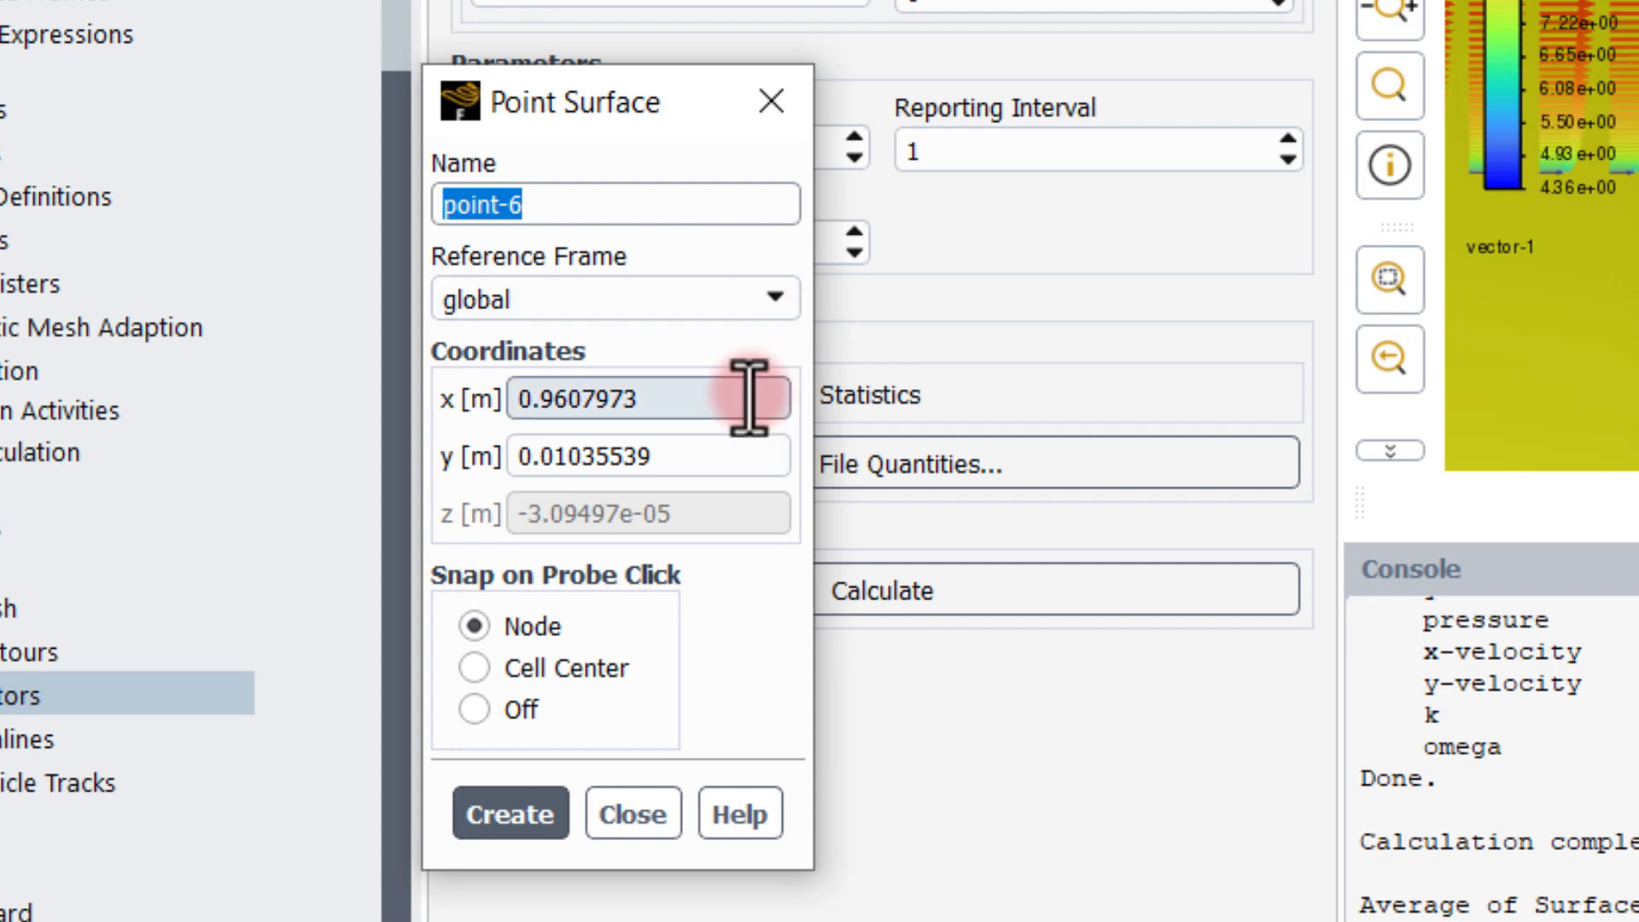
left_click_drag(749, 397, 256, 395)
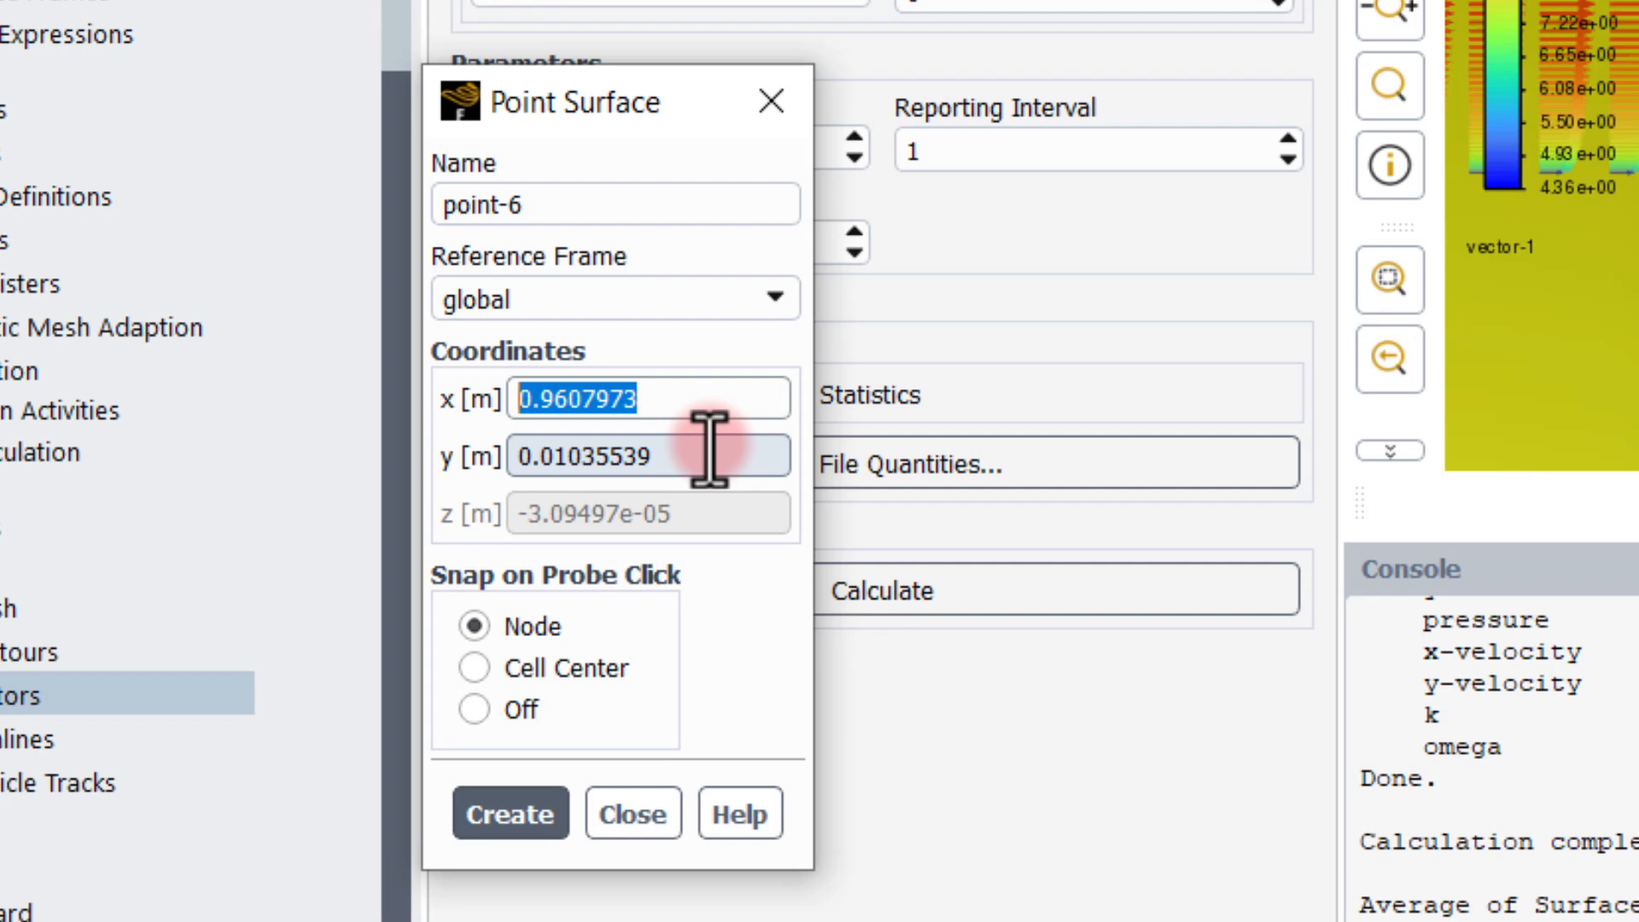
type("0.96")
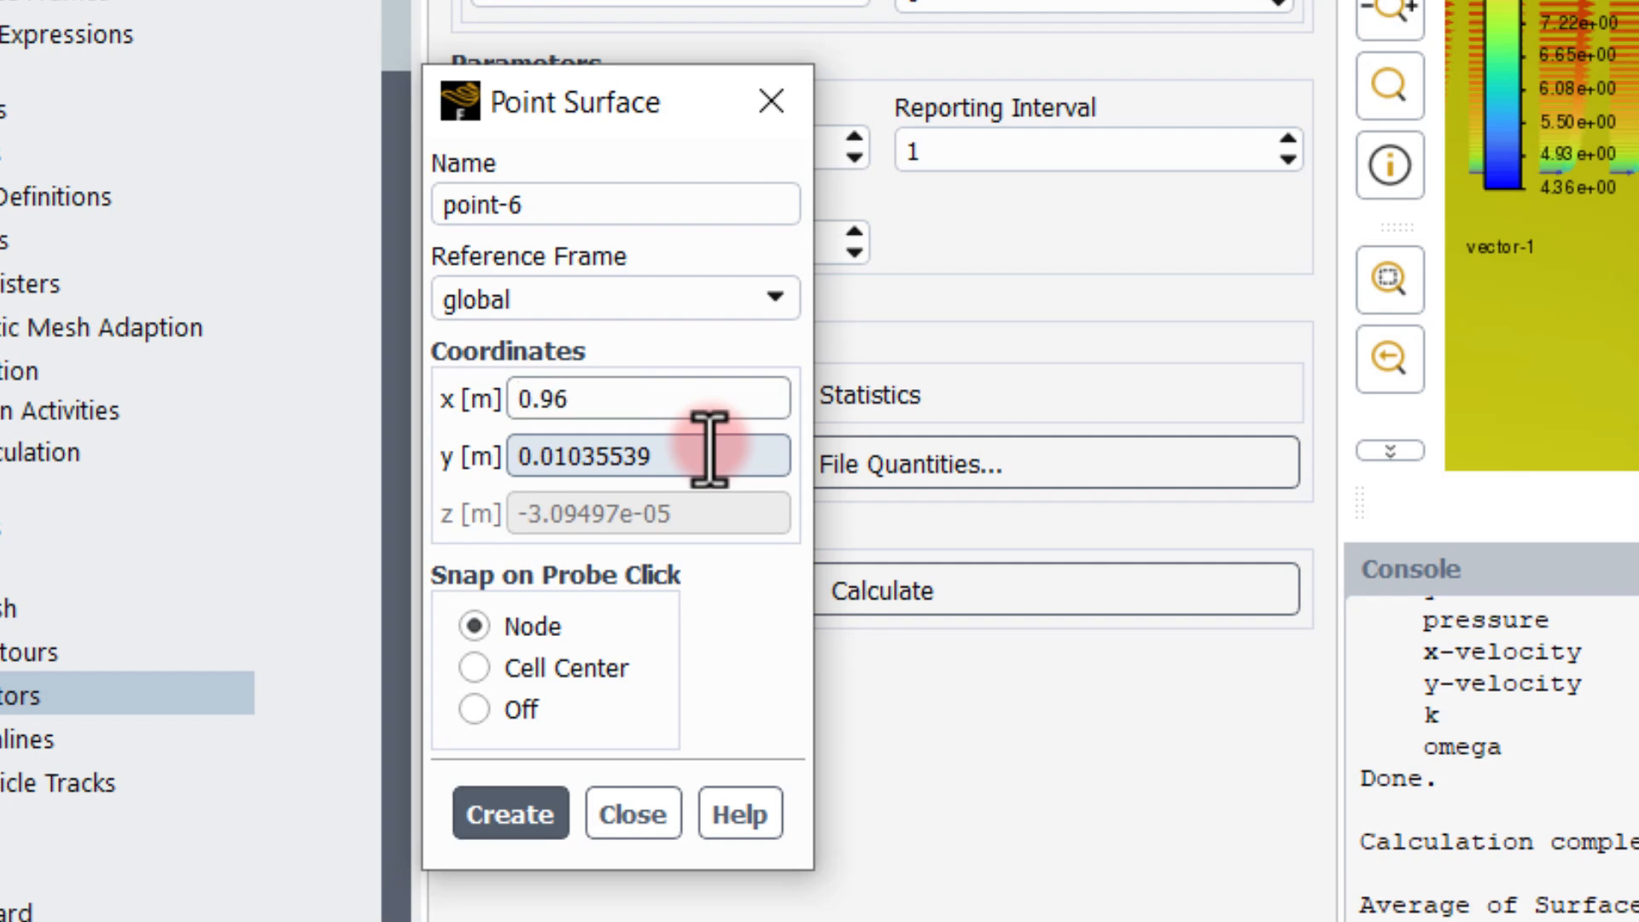
left_click_drag(709, 449, 325, 478)
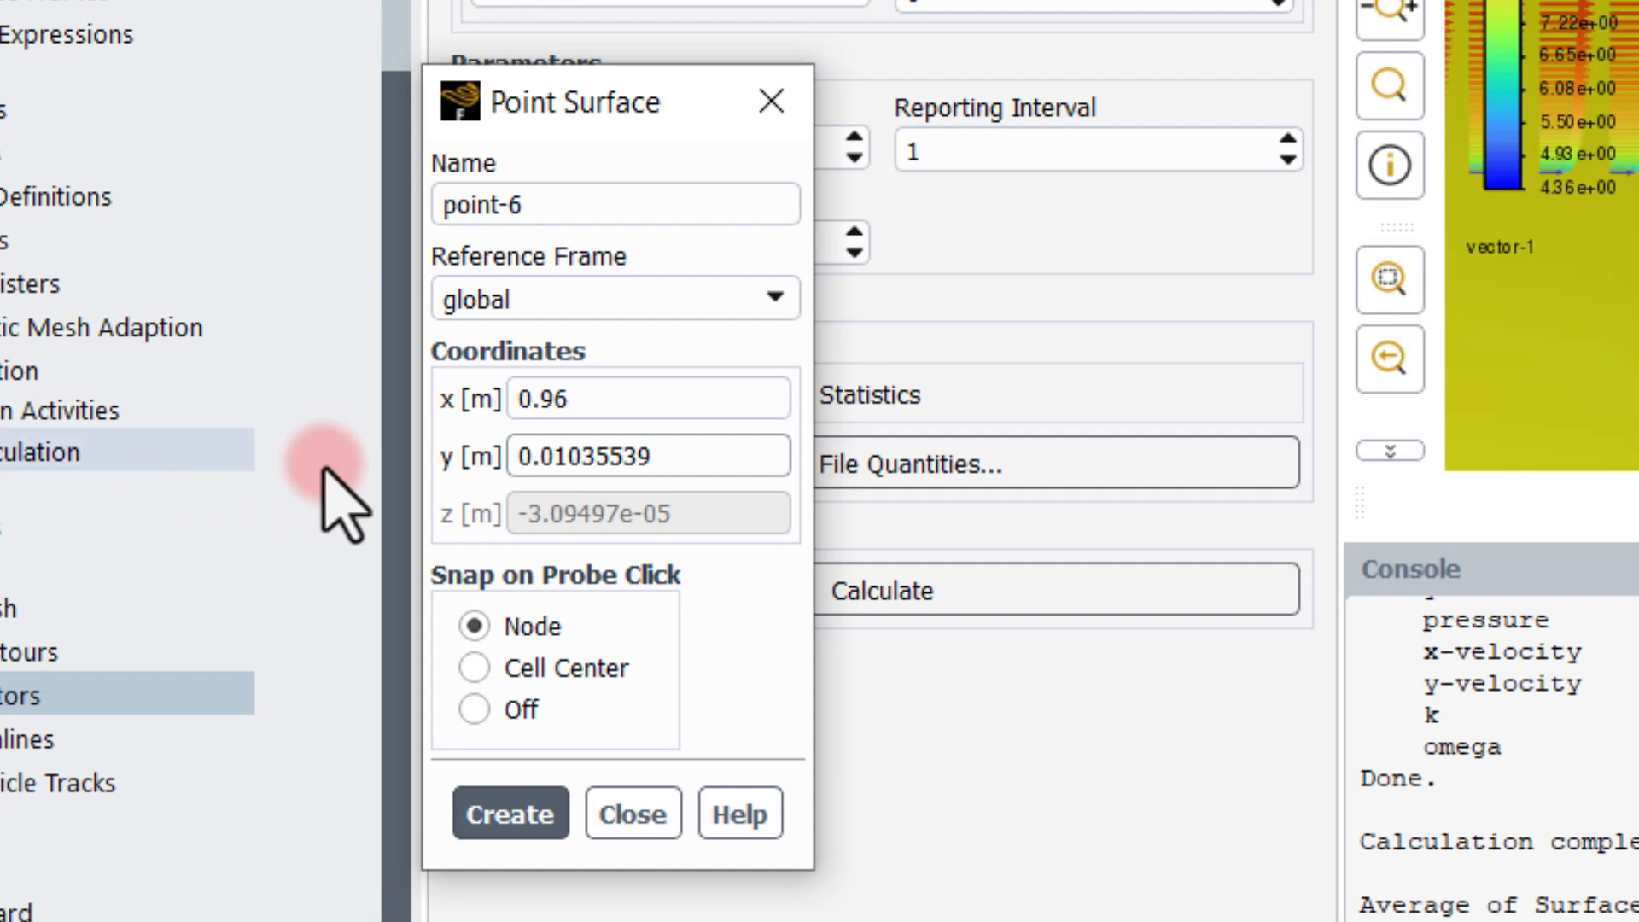
left_click_drag(706, 462, 410, 476)
type("0")
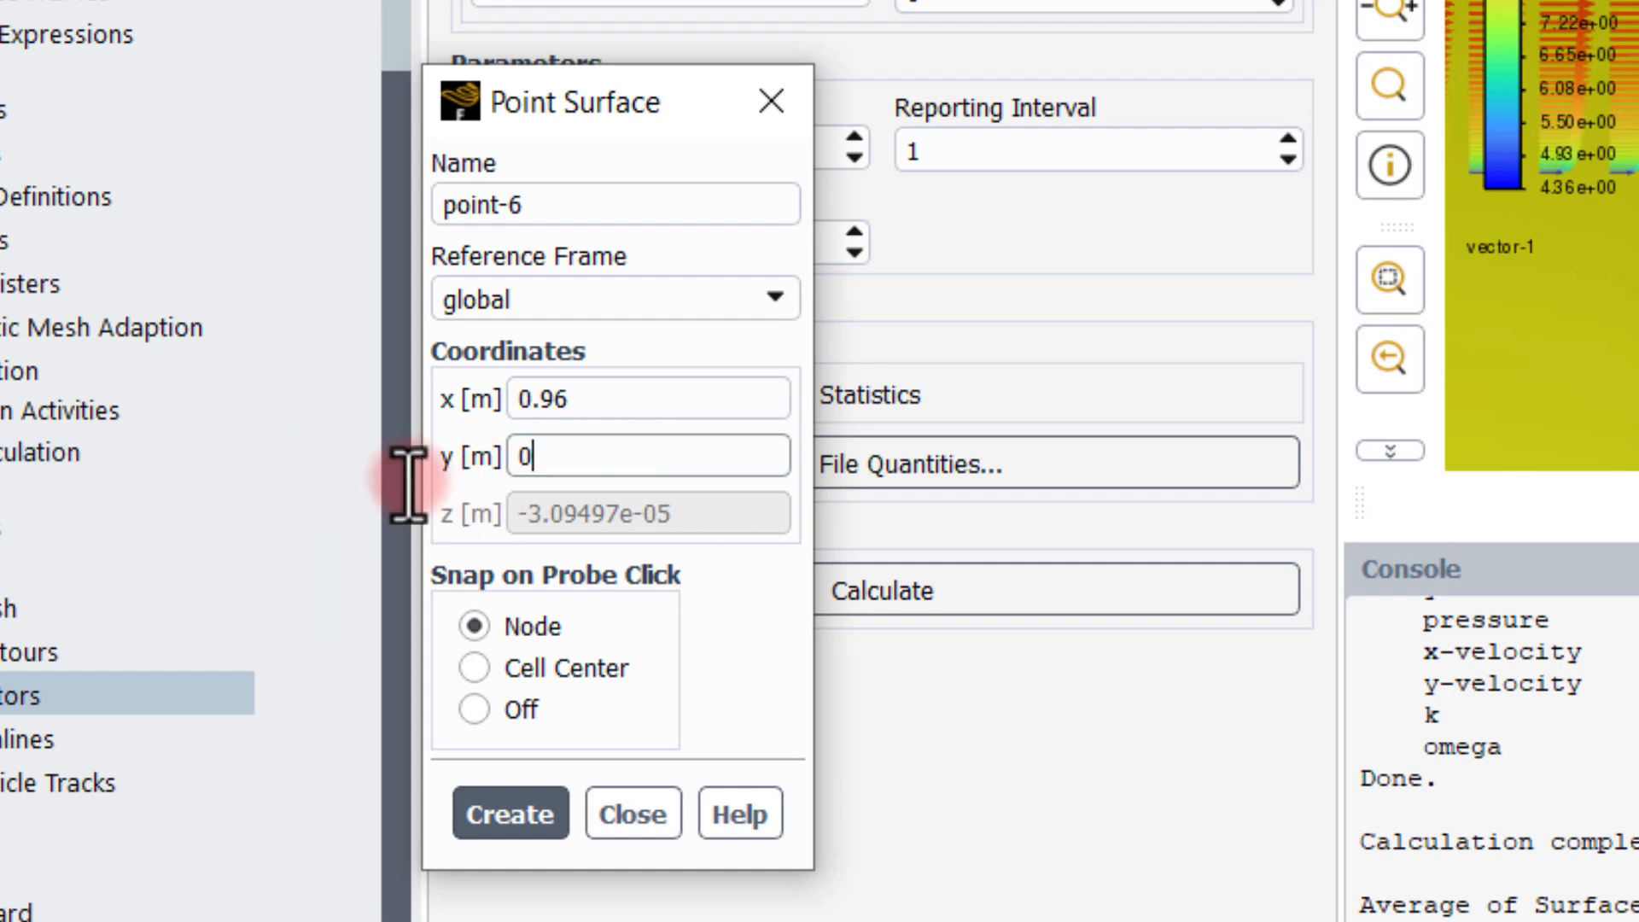
type(".00099")
left_click(549, 204)
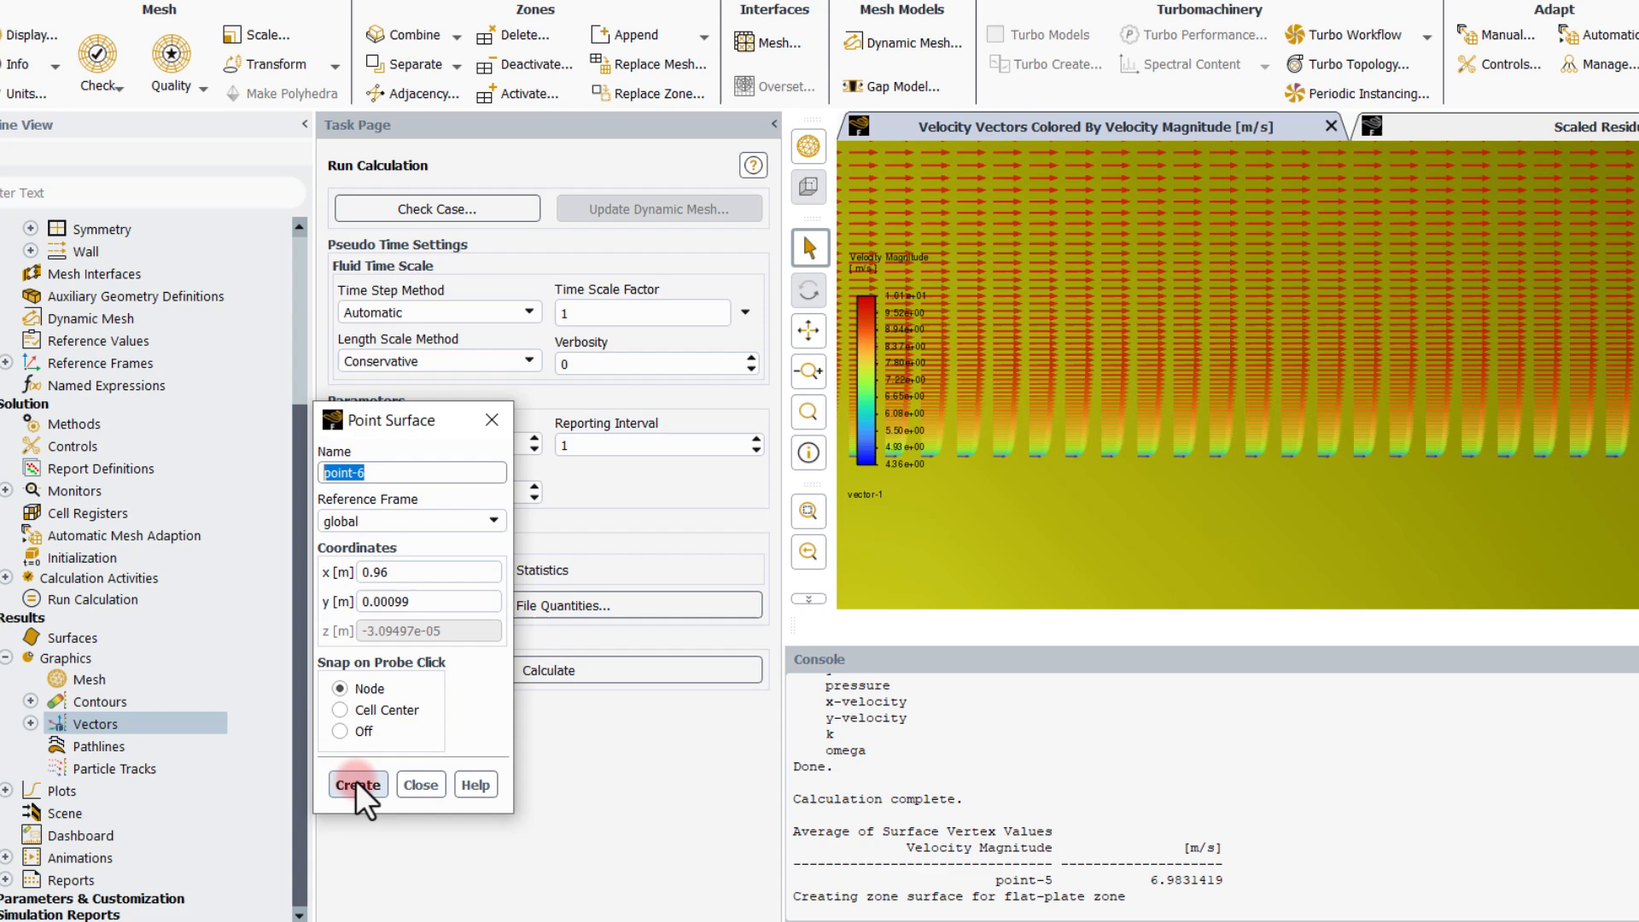
left_click(511, 814)
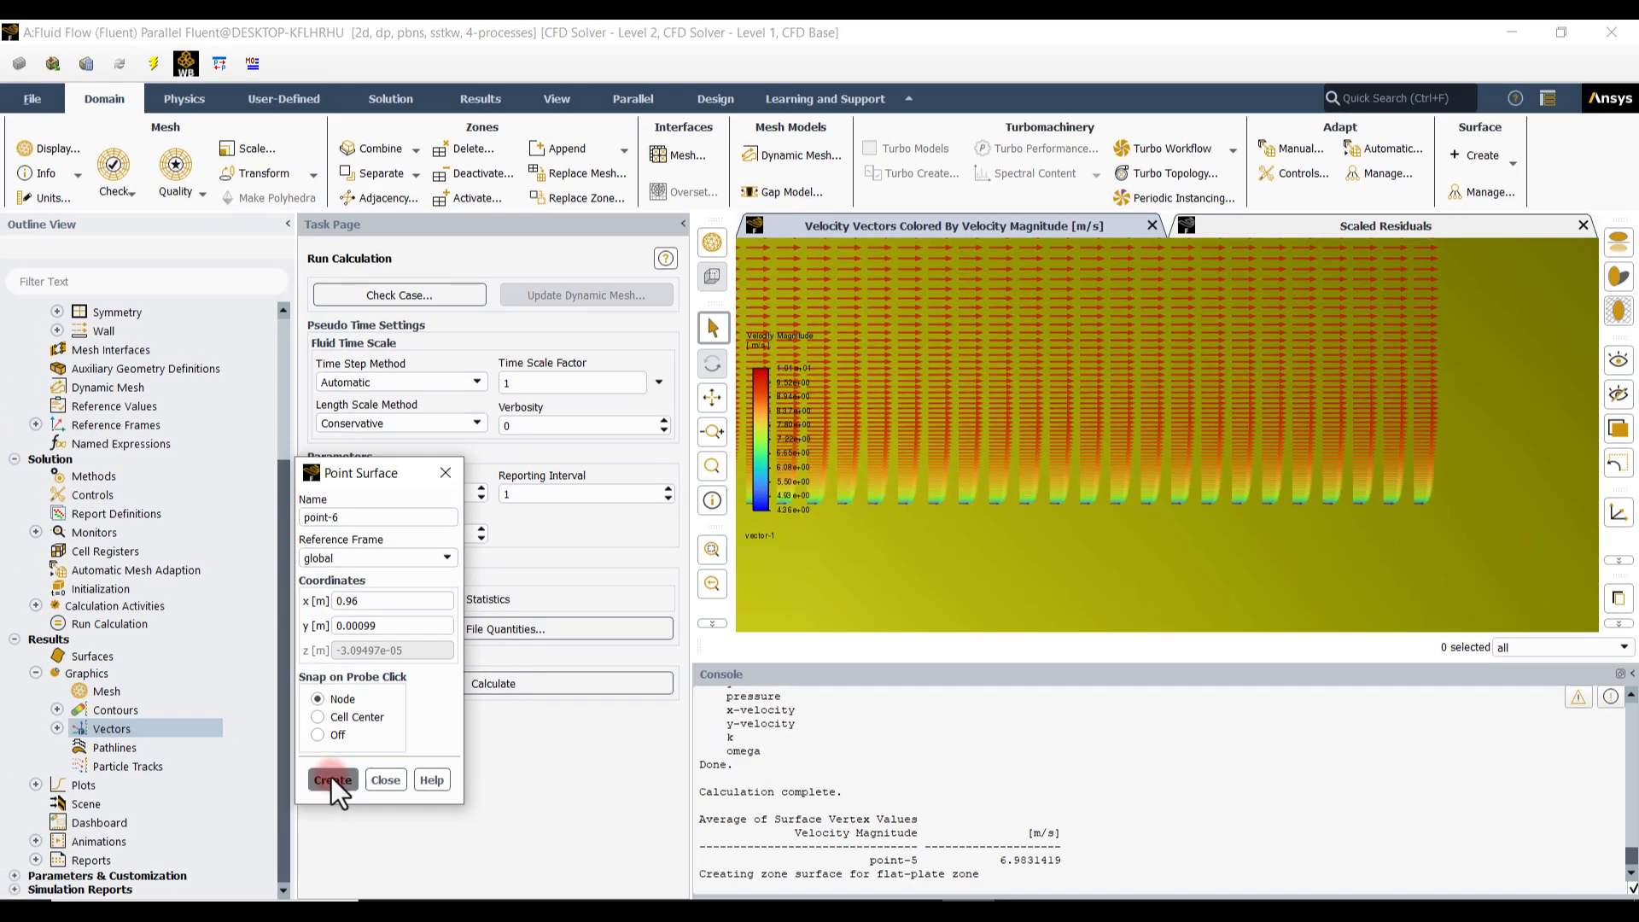
left_click(383, 778)
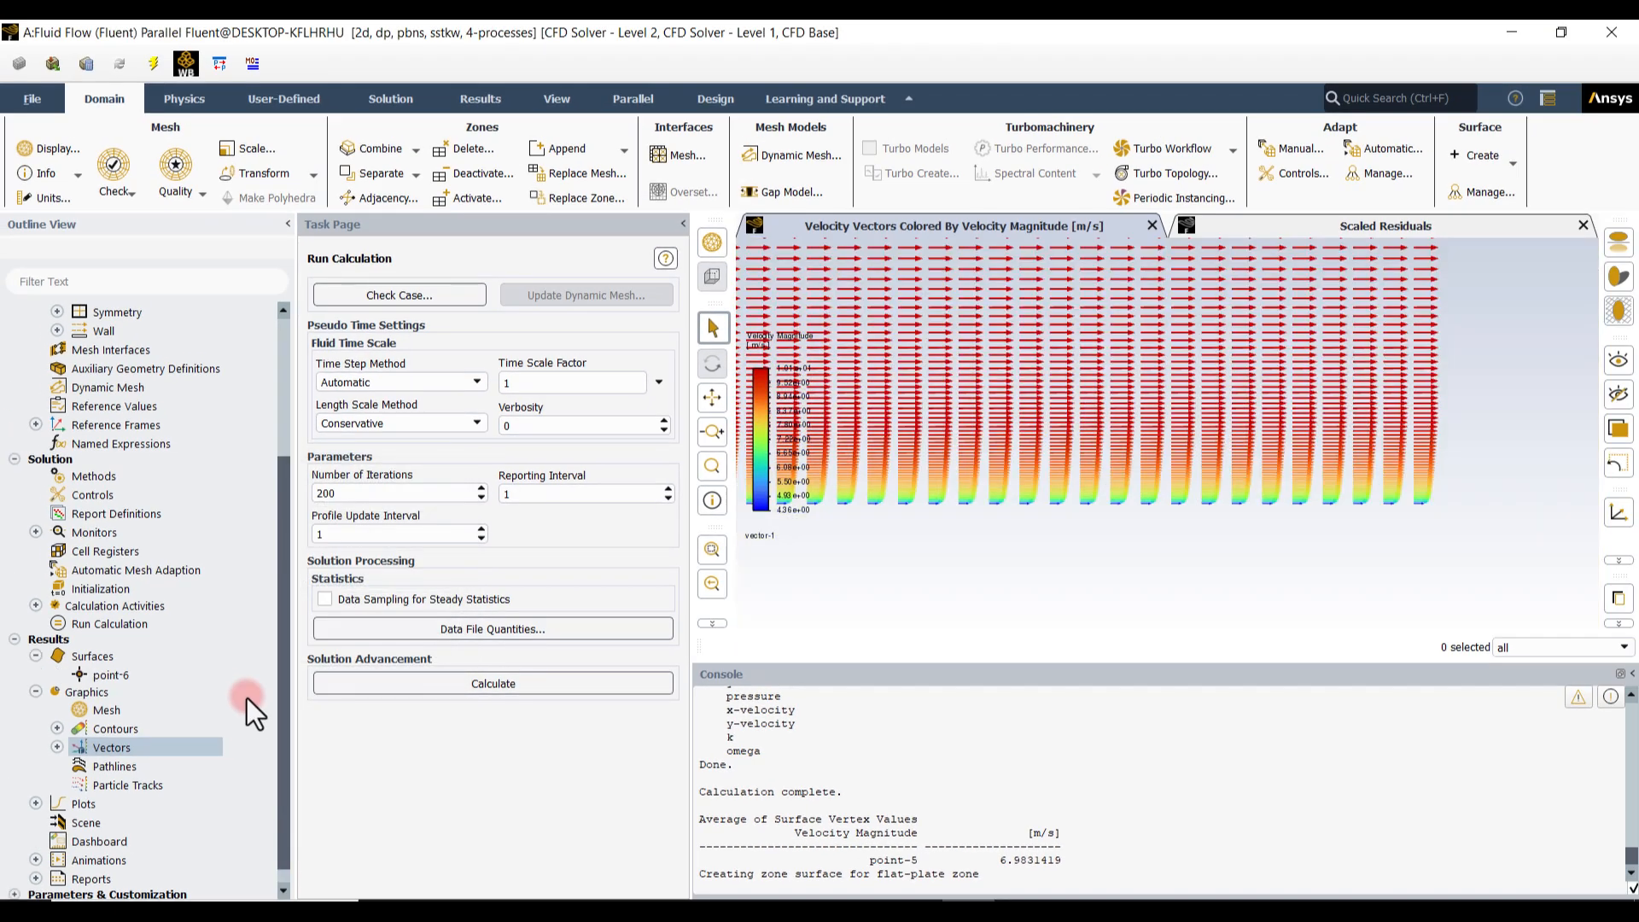
Open the Surface Integrals report and set its report type to Vertex Average.
scroll(290, 576, "down", 1)
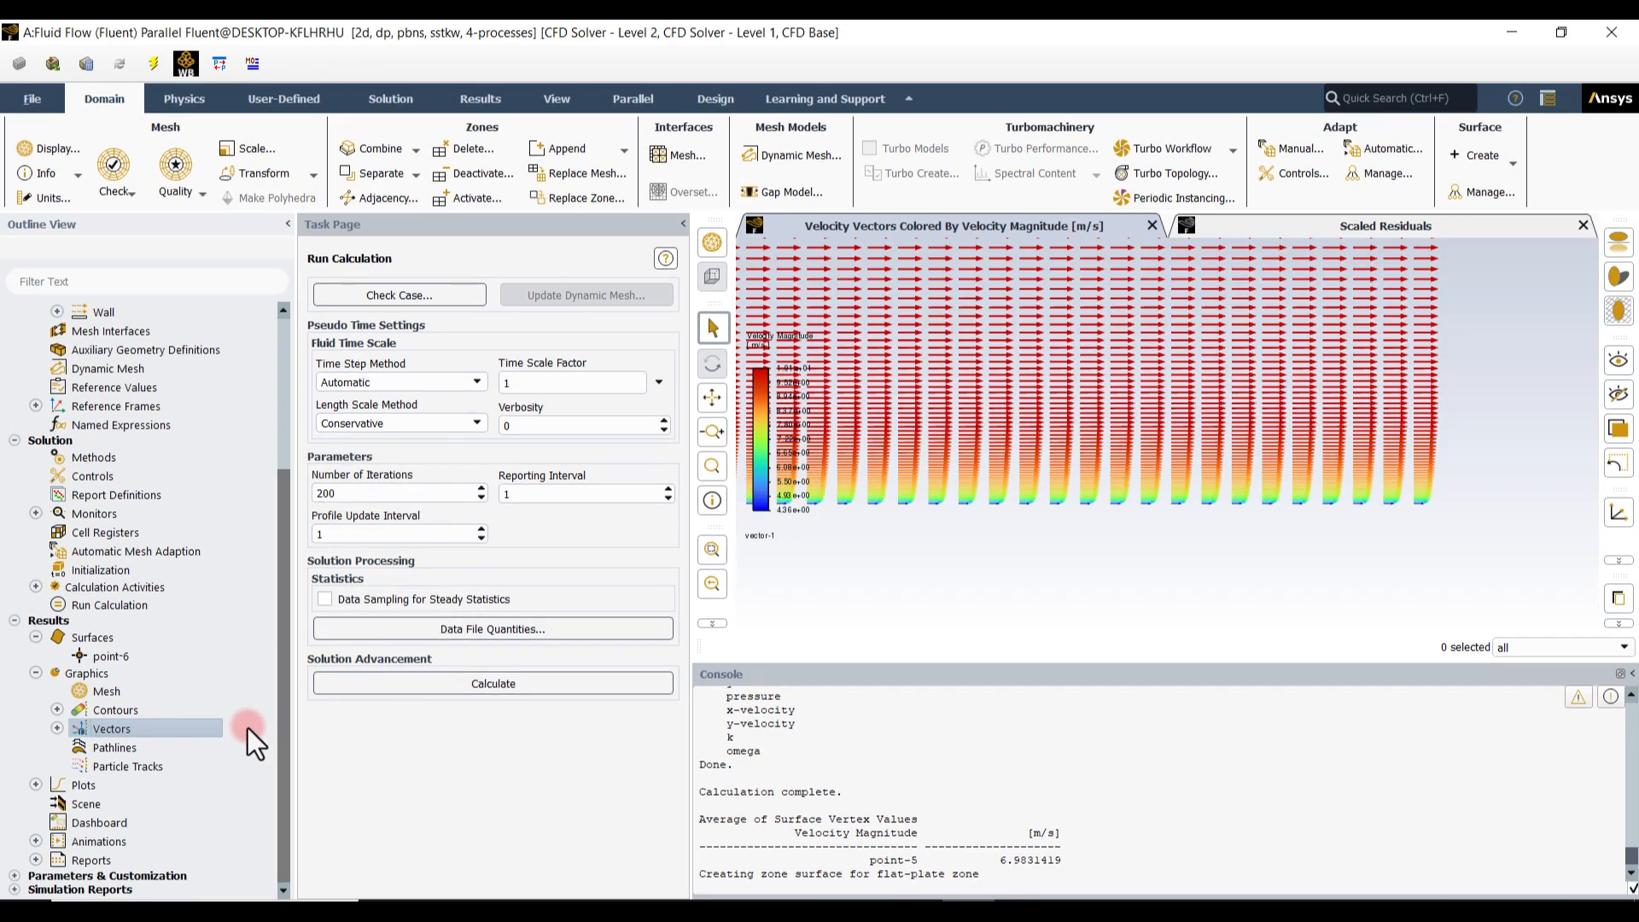
left_click(36, 860)
scroll(284, 577, "down", 3)
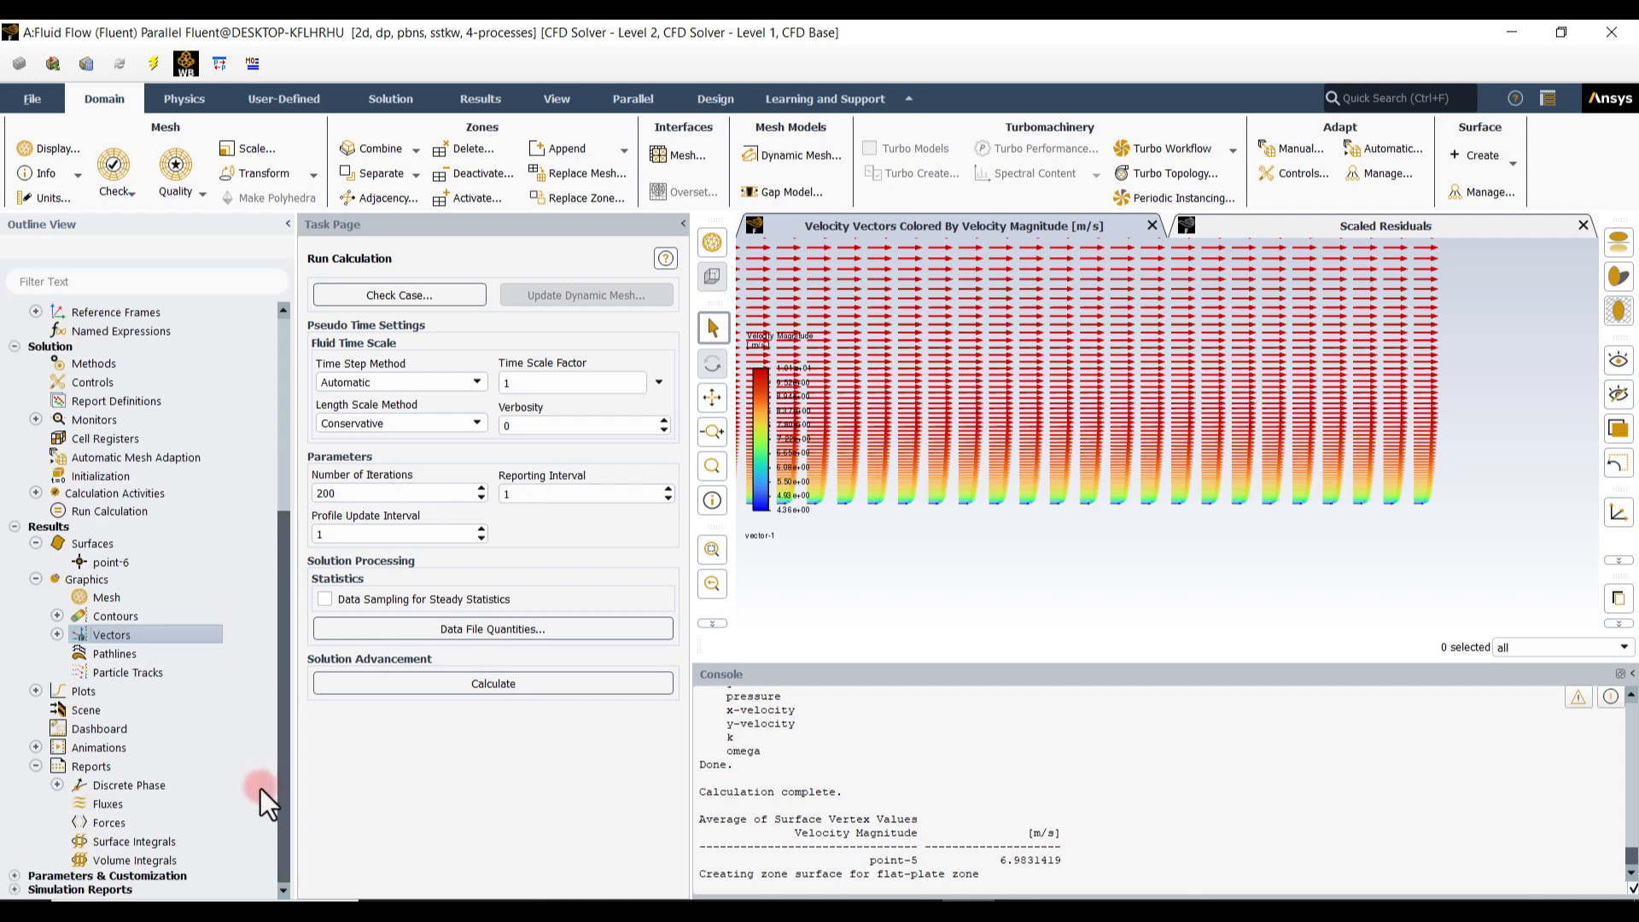
left_click(149, 842)
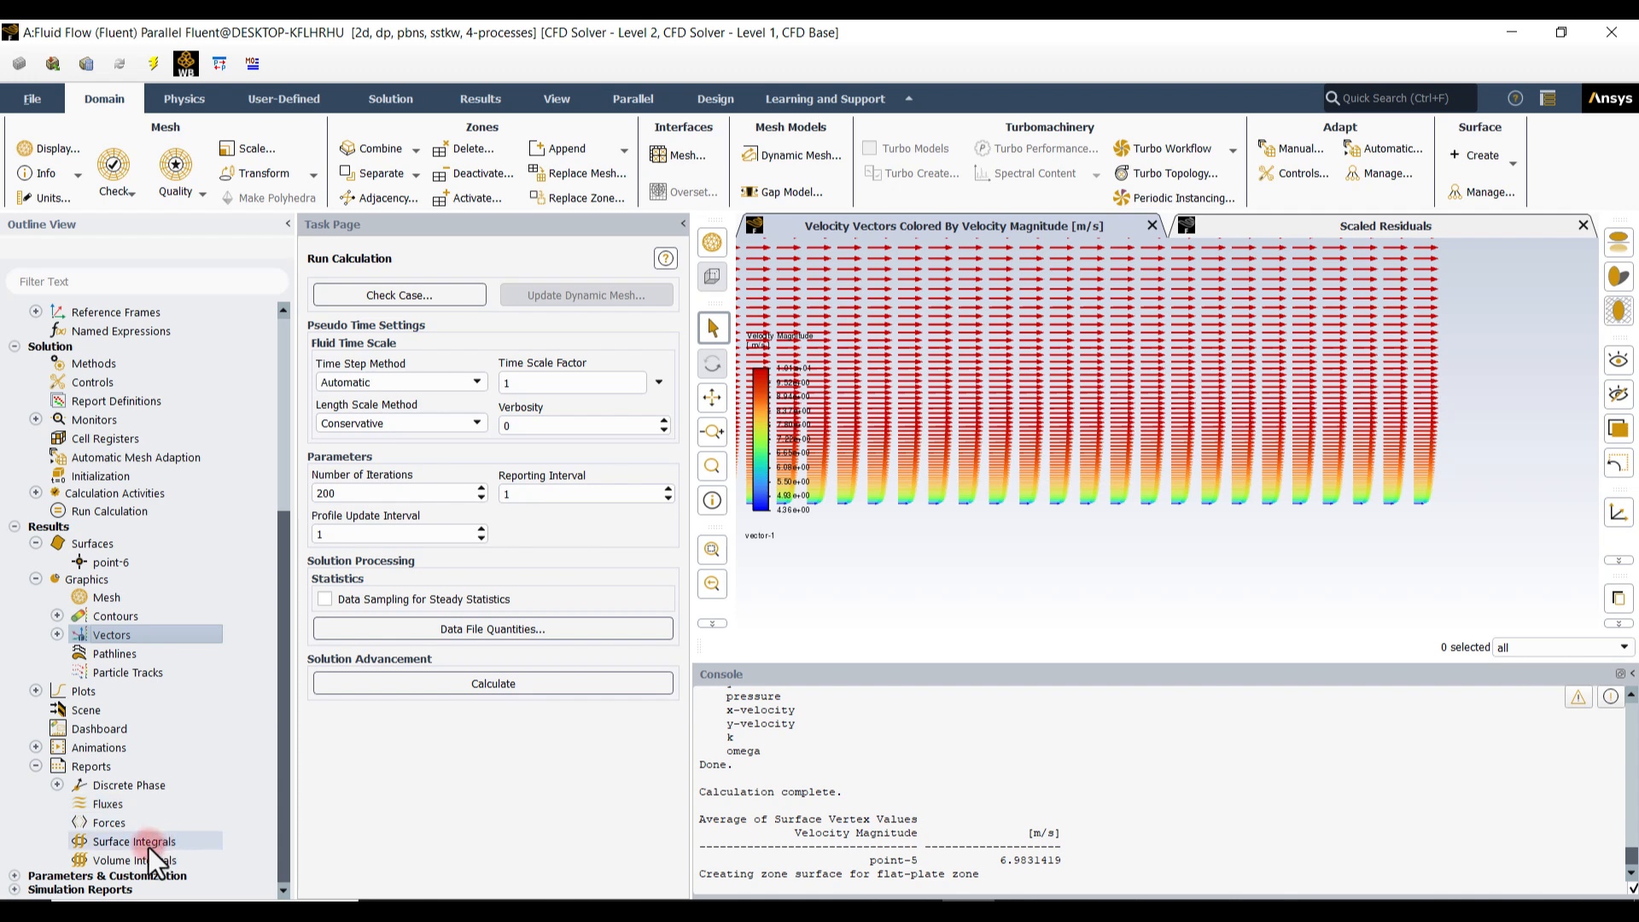
double_click(149, 842)
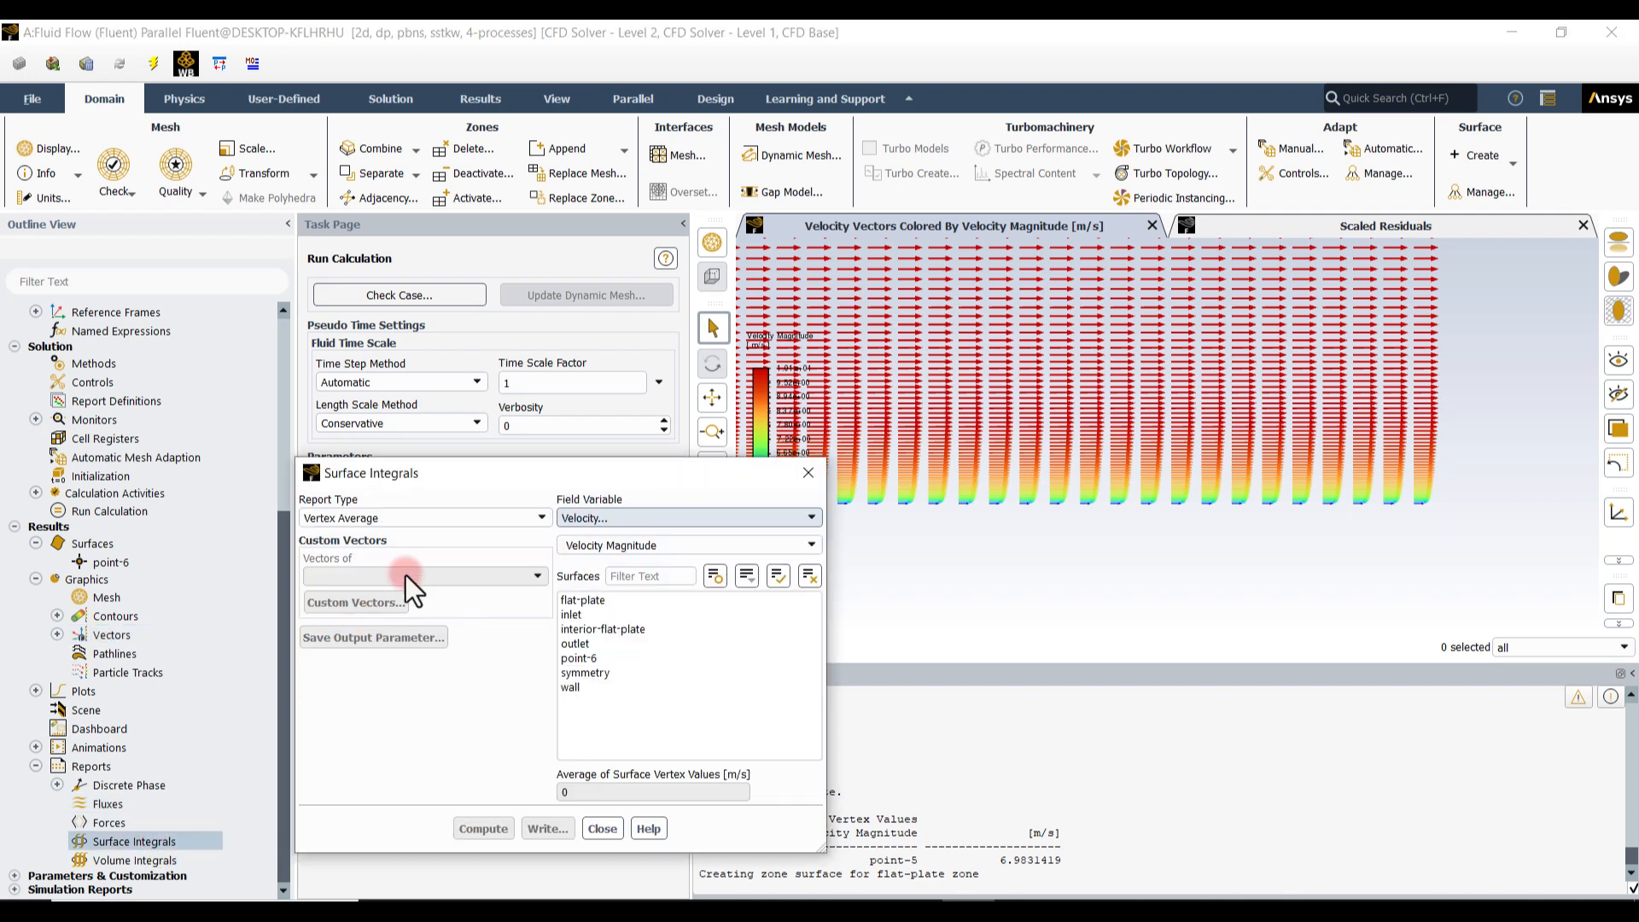
left_click_drag(385, 488, 168, 313)
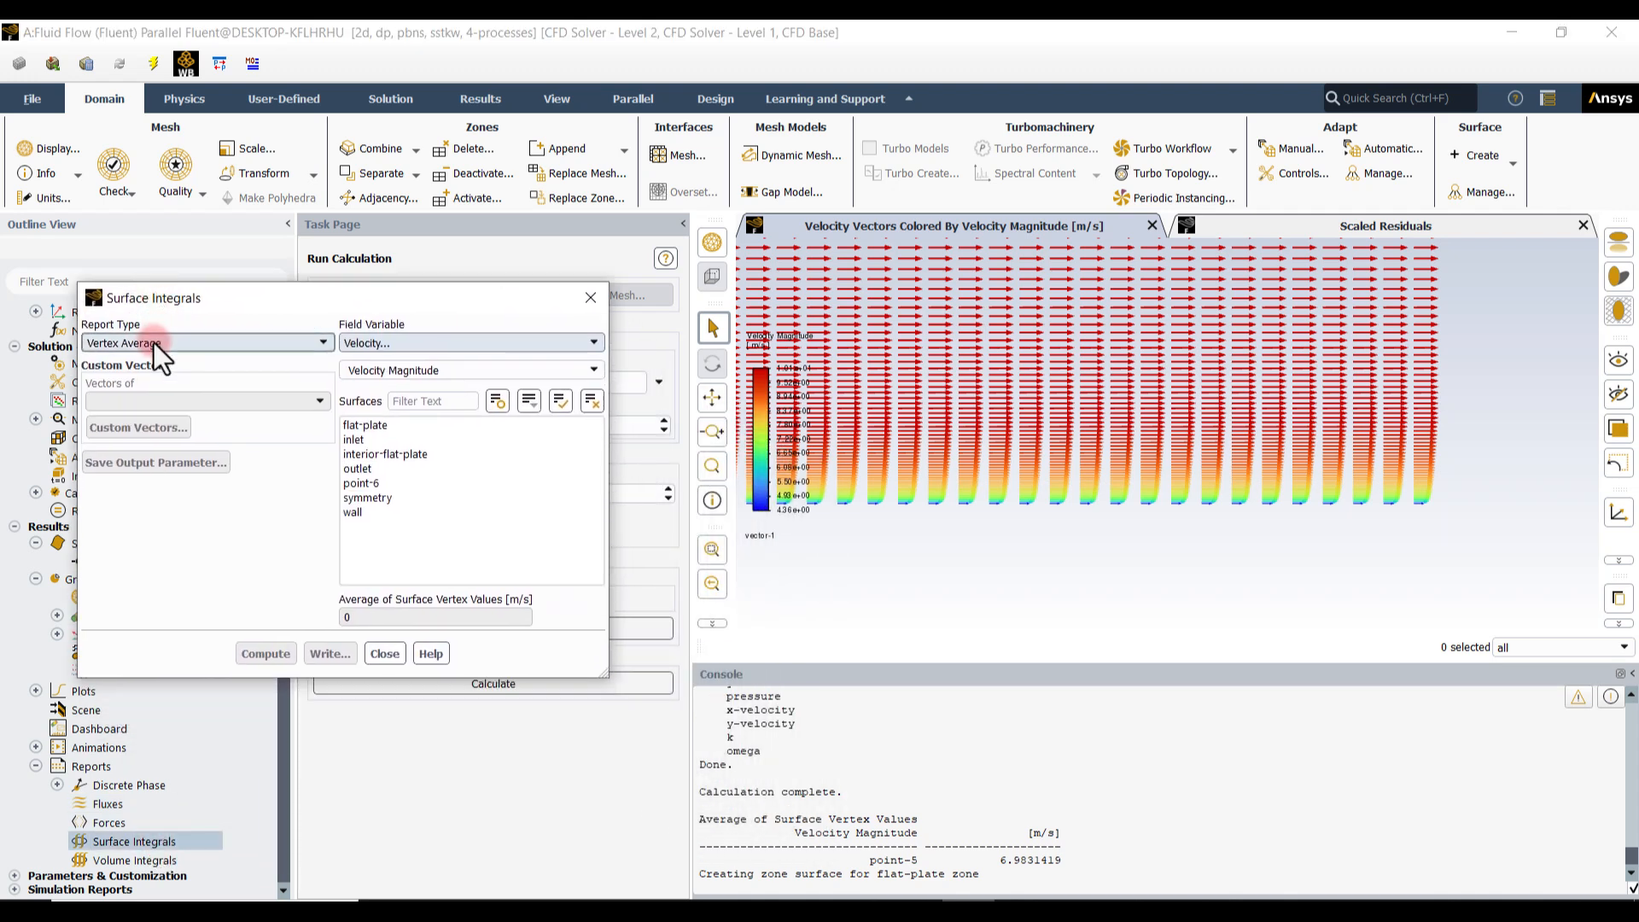
left_click(154, 342)
left_click_drag(326, 443, 319, 347)
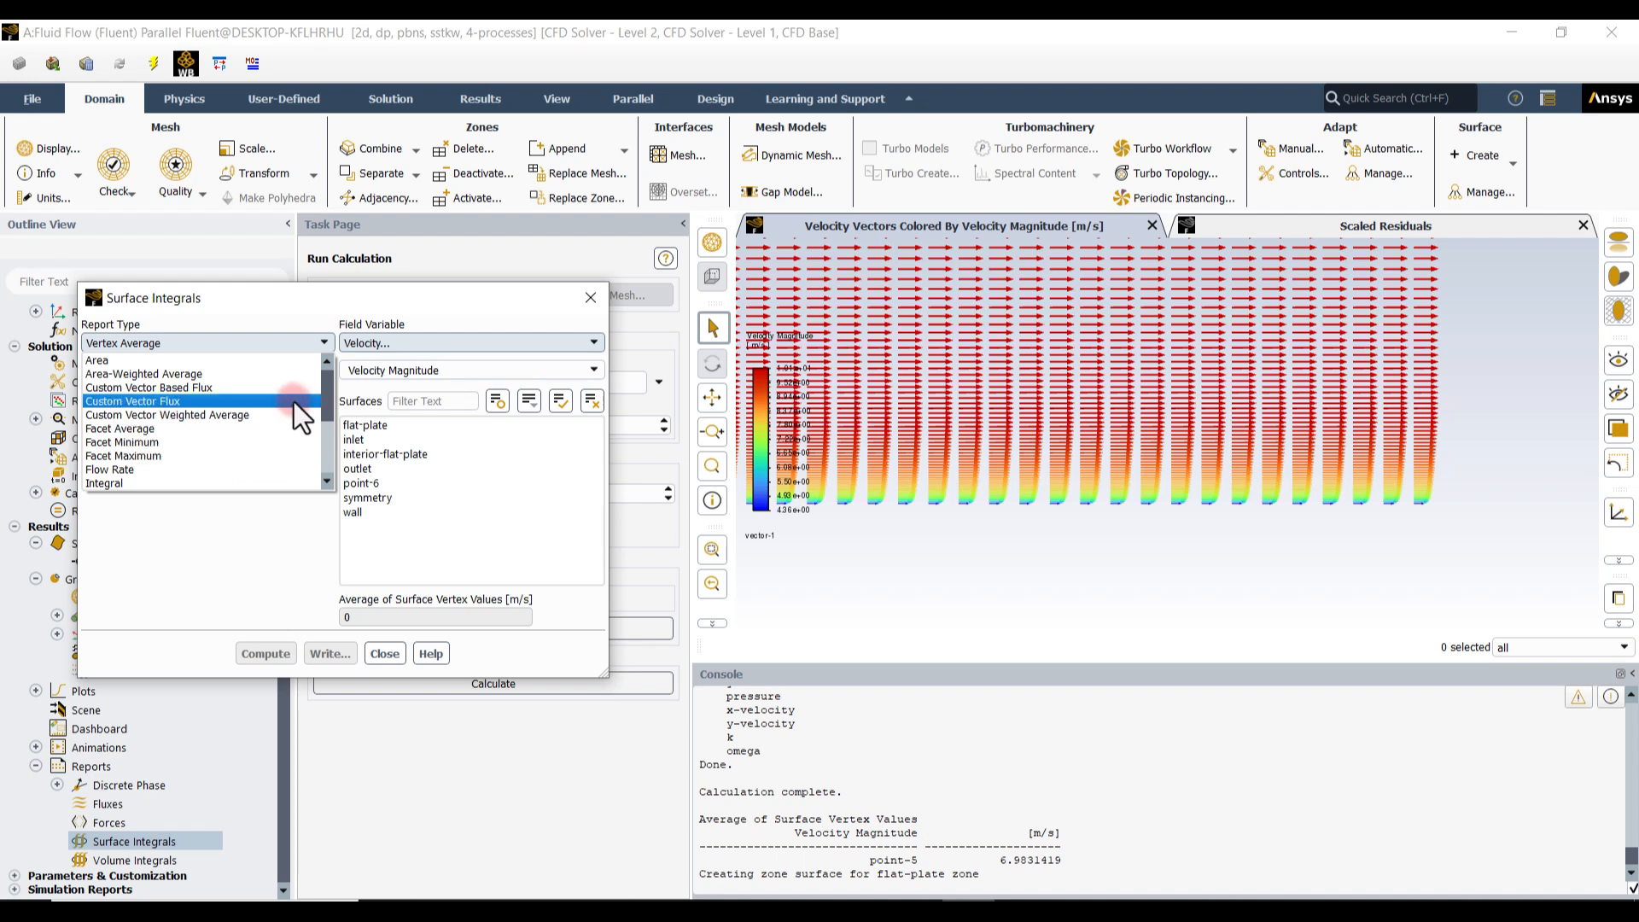
left_click_drag(328, 376, 318, 444)
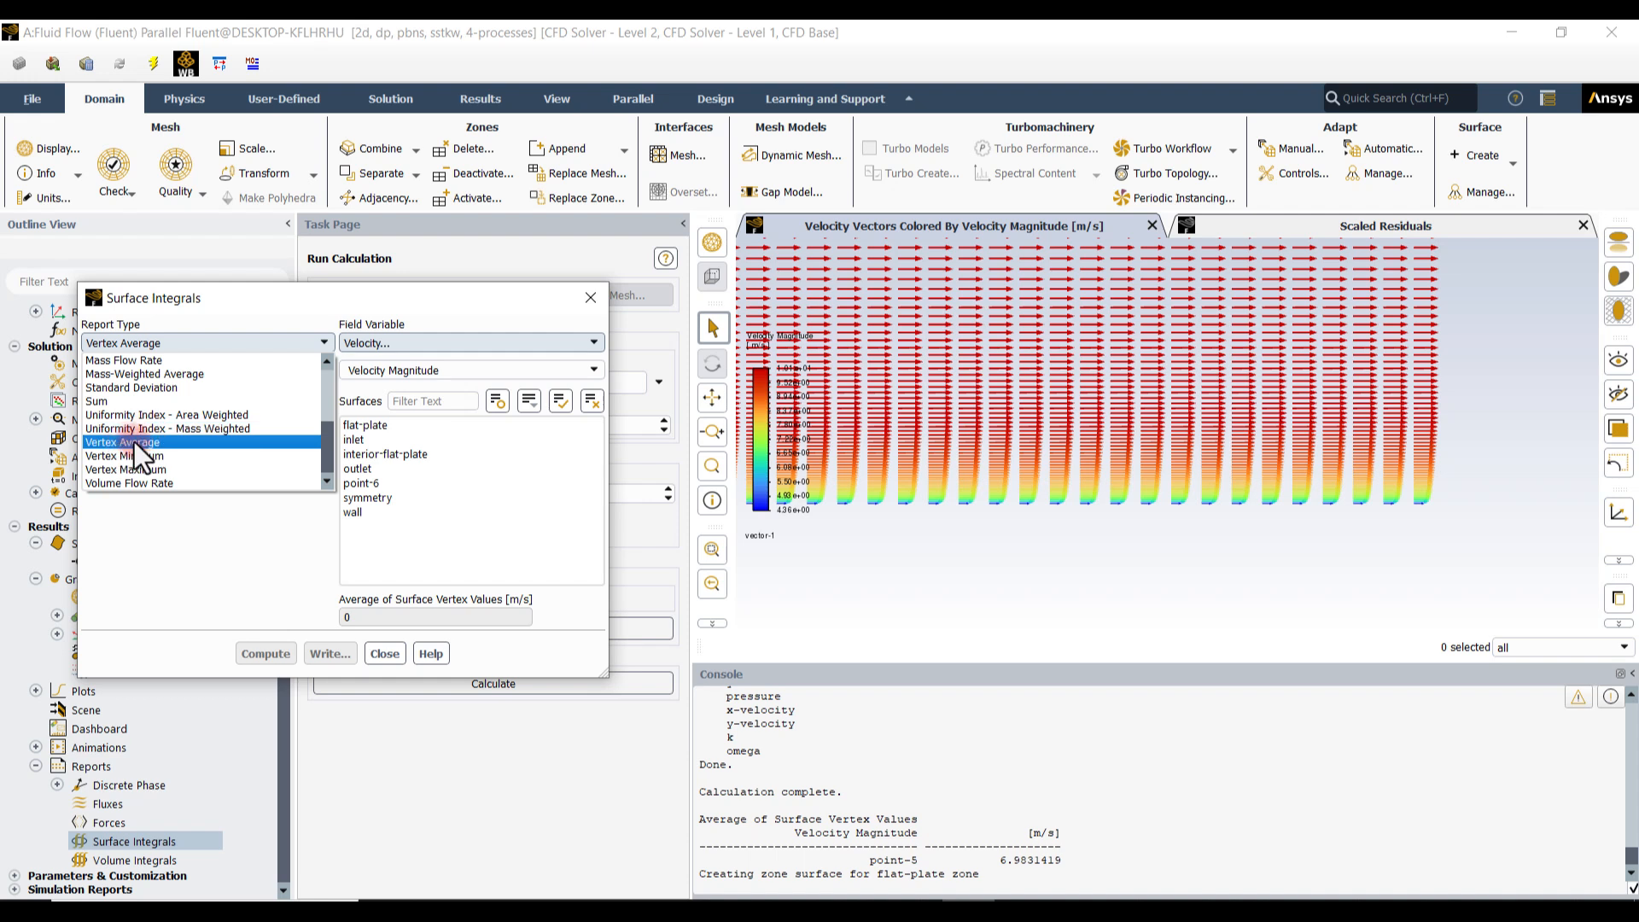
left_click(170, 444)
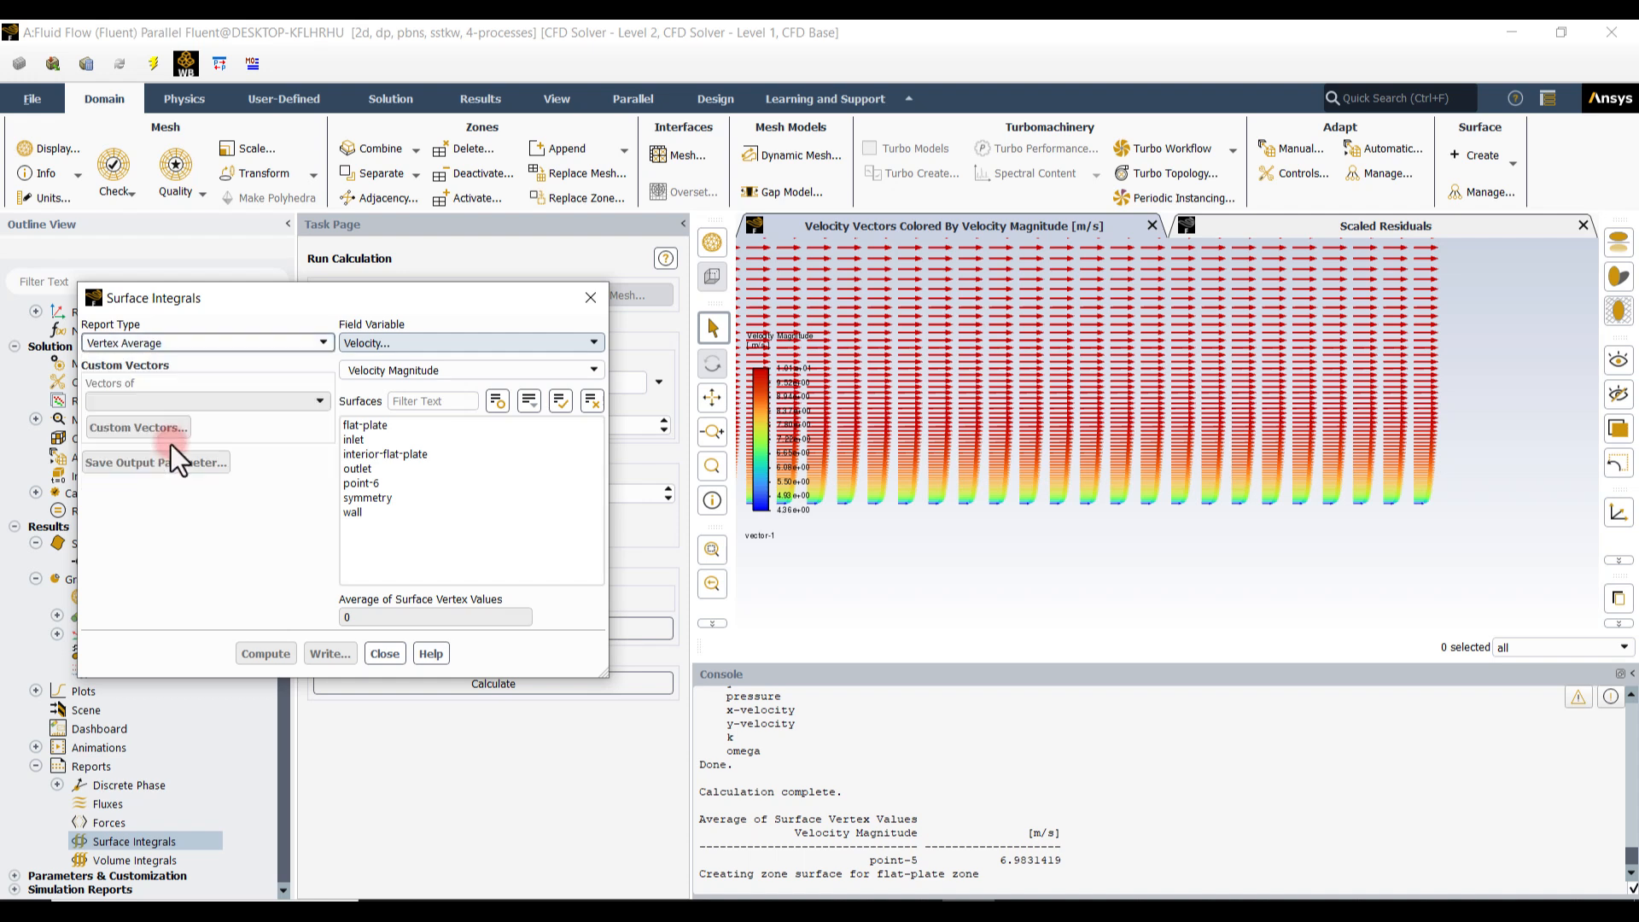
Compute the vertex average of Velocity Magnitude on the point-6 surface and mark its result line in the console.
left_click(376, 346)
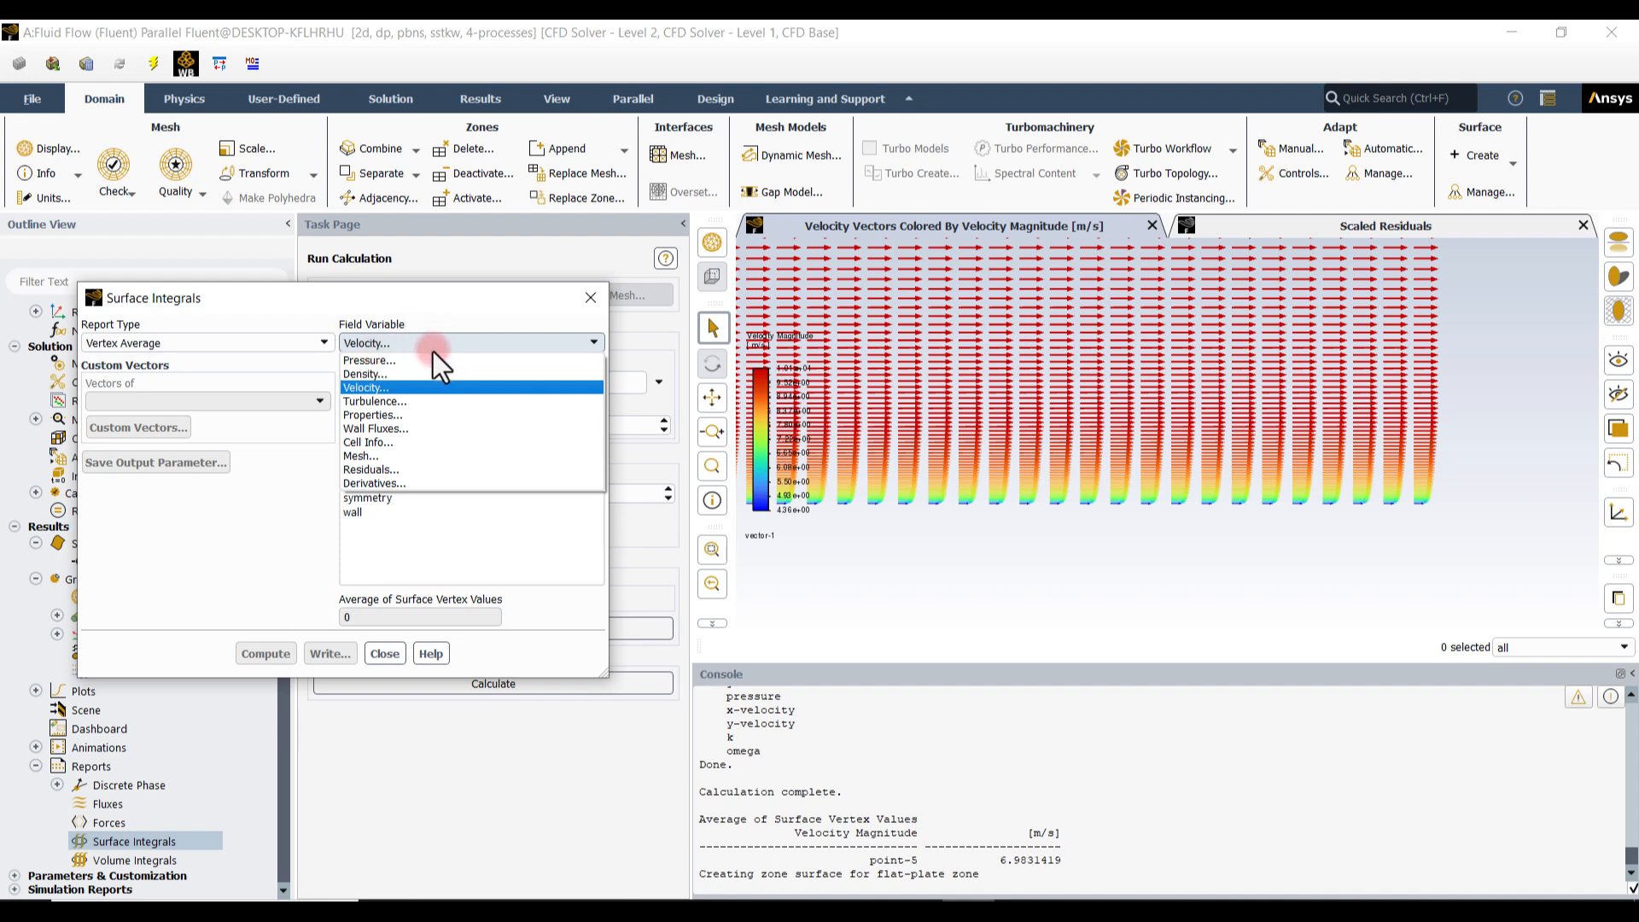
left_click(365, 389)
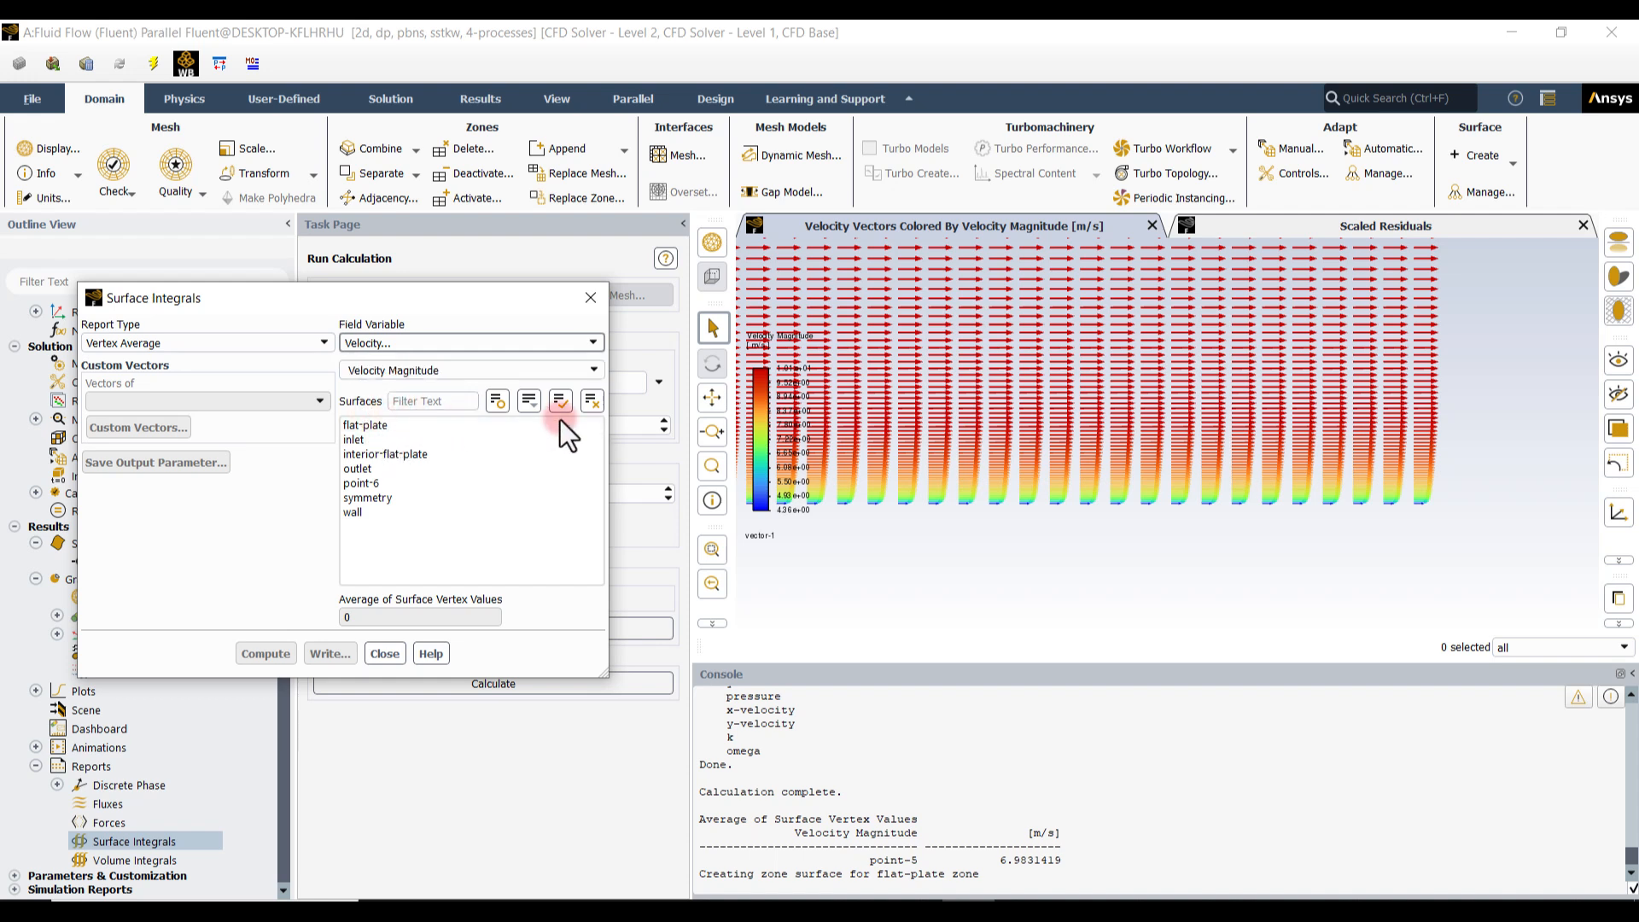
left_click(401, 482)
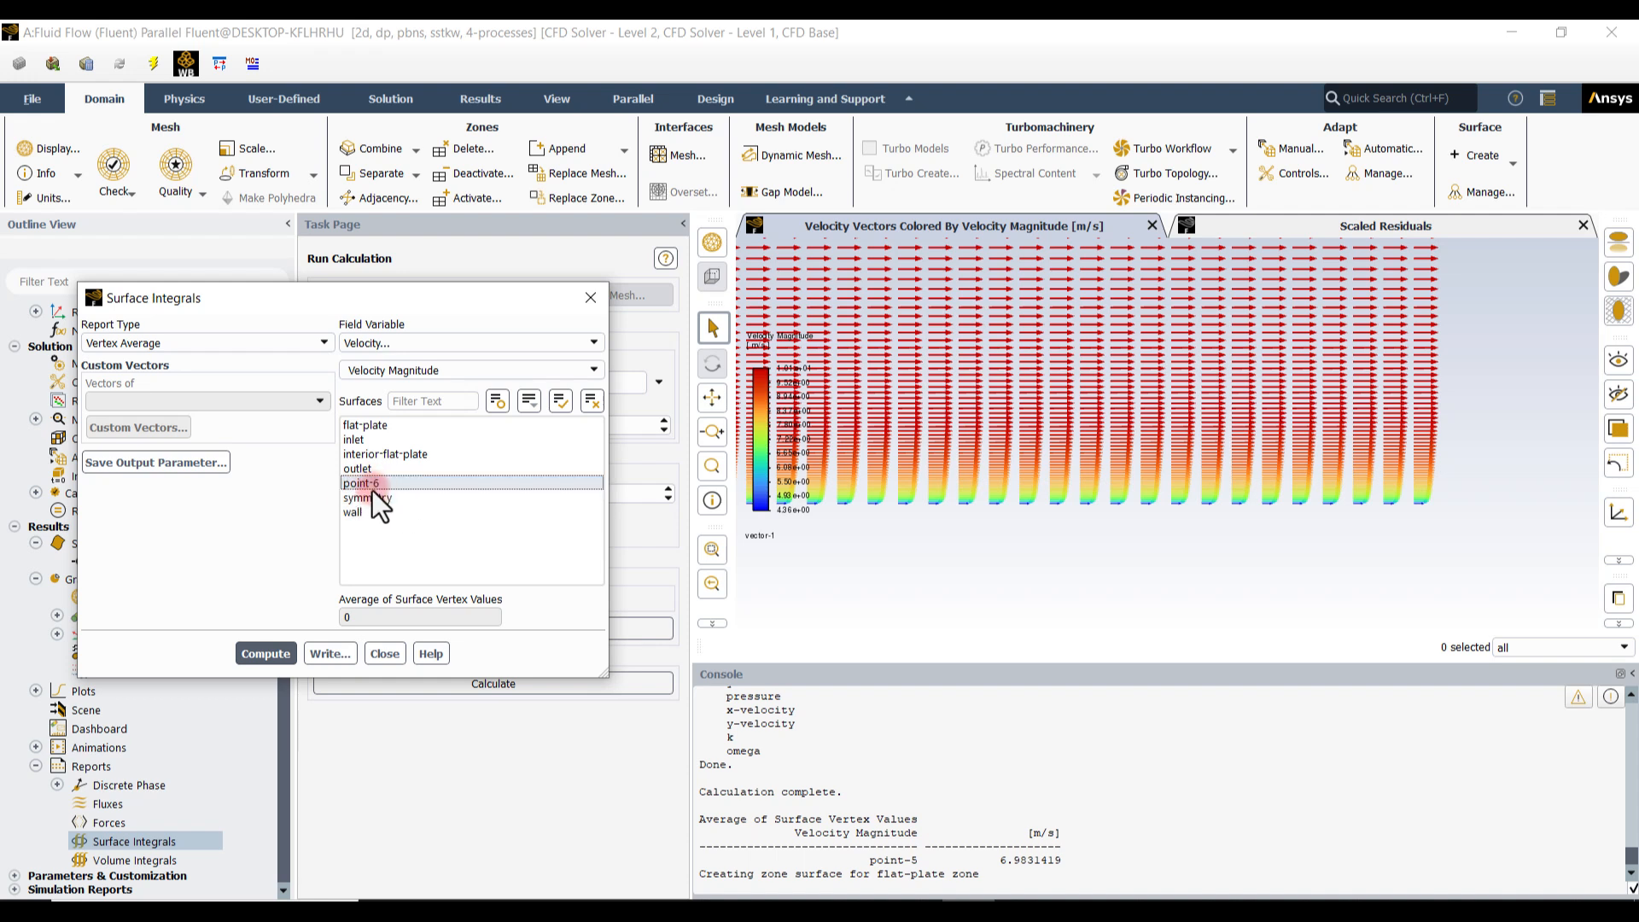
left_click(264, 652)
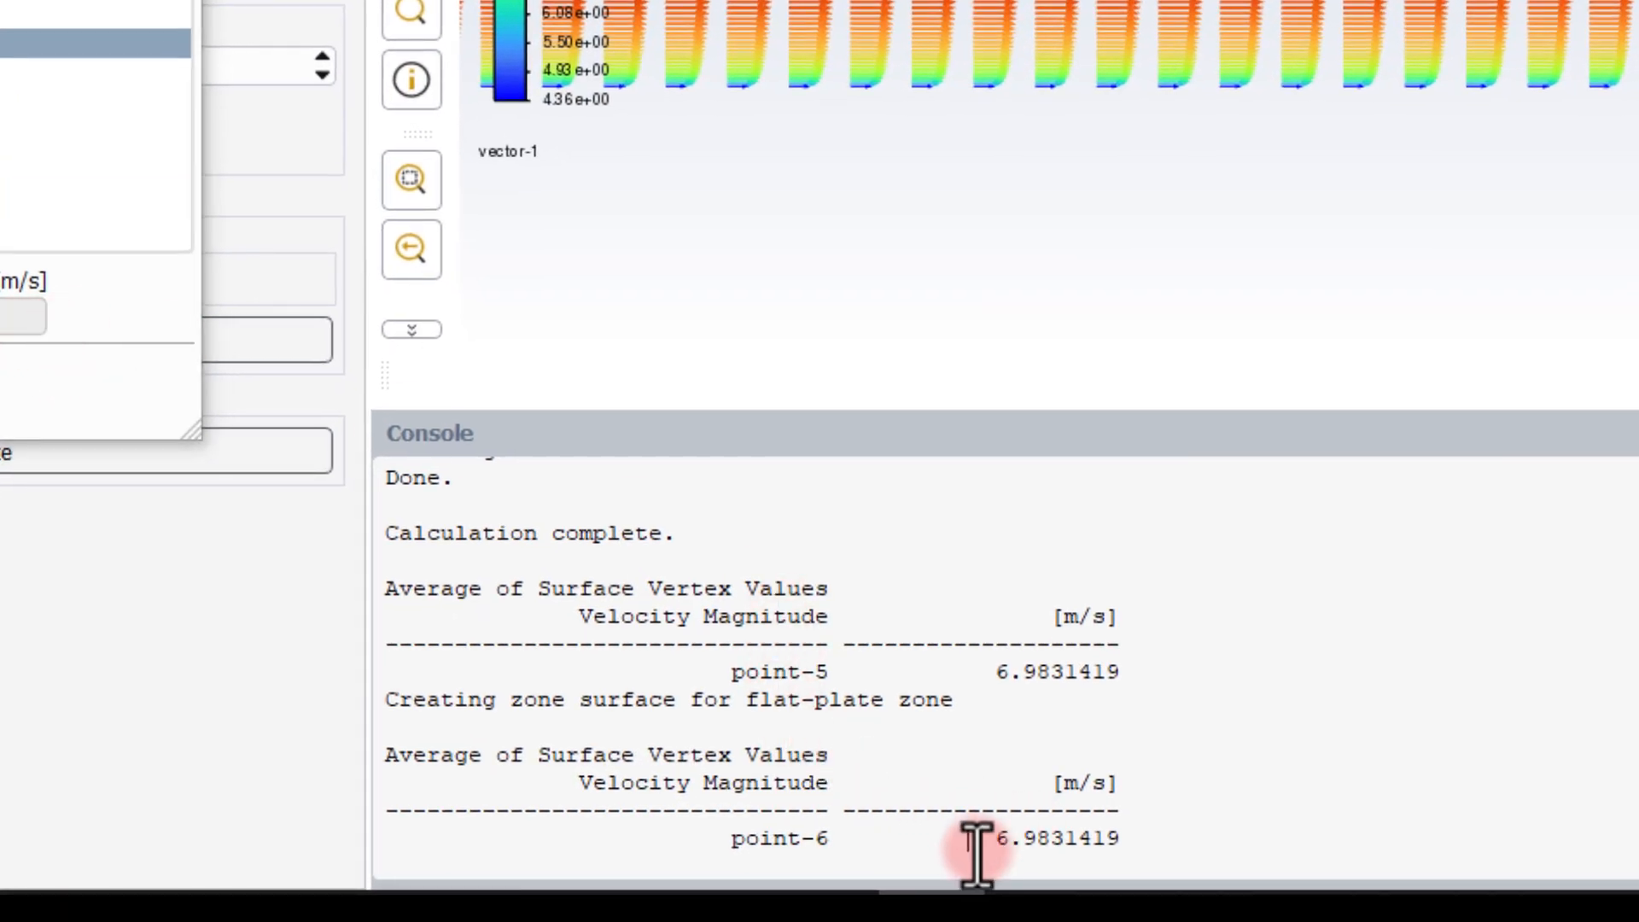
left_click_drag(1149, 834, 662, 837)
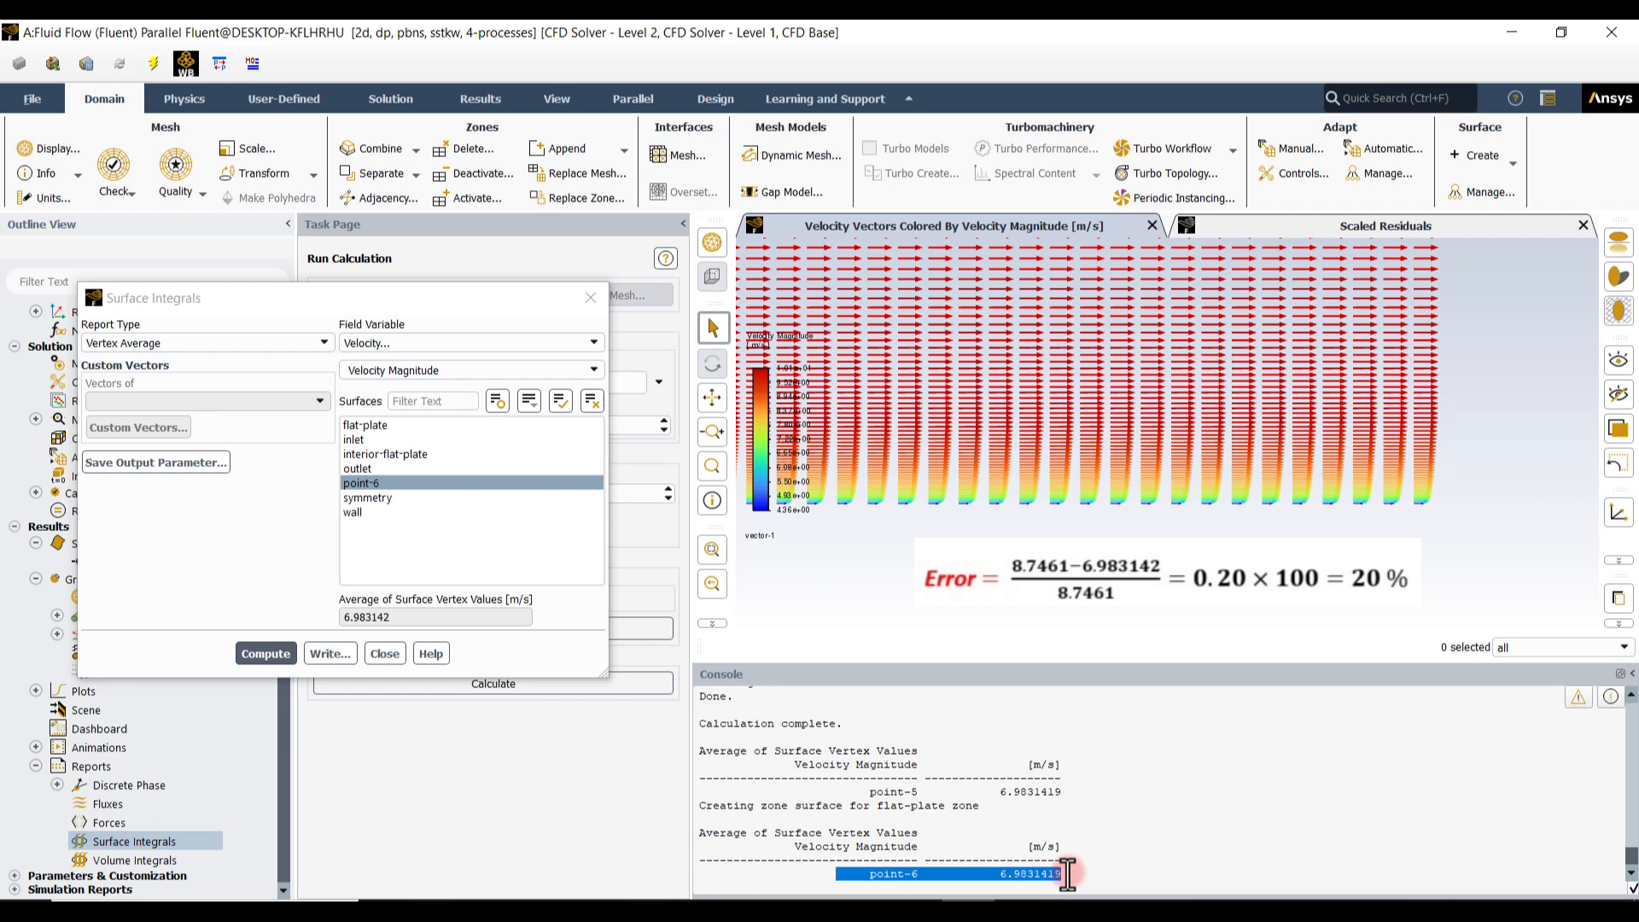
Close the Surface Integrals report and collapse the Reports branch of the outline.
left_click(555, 616)
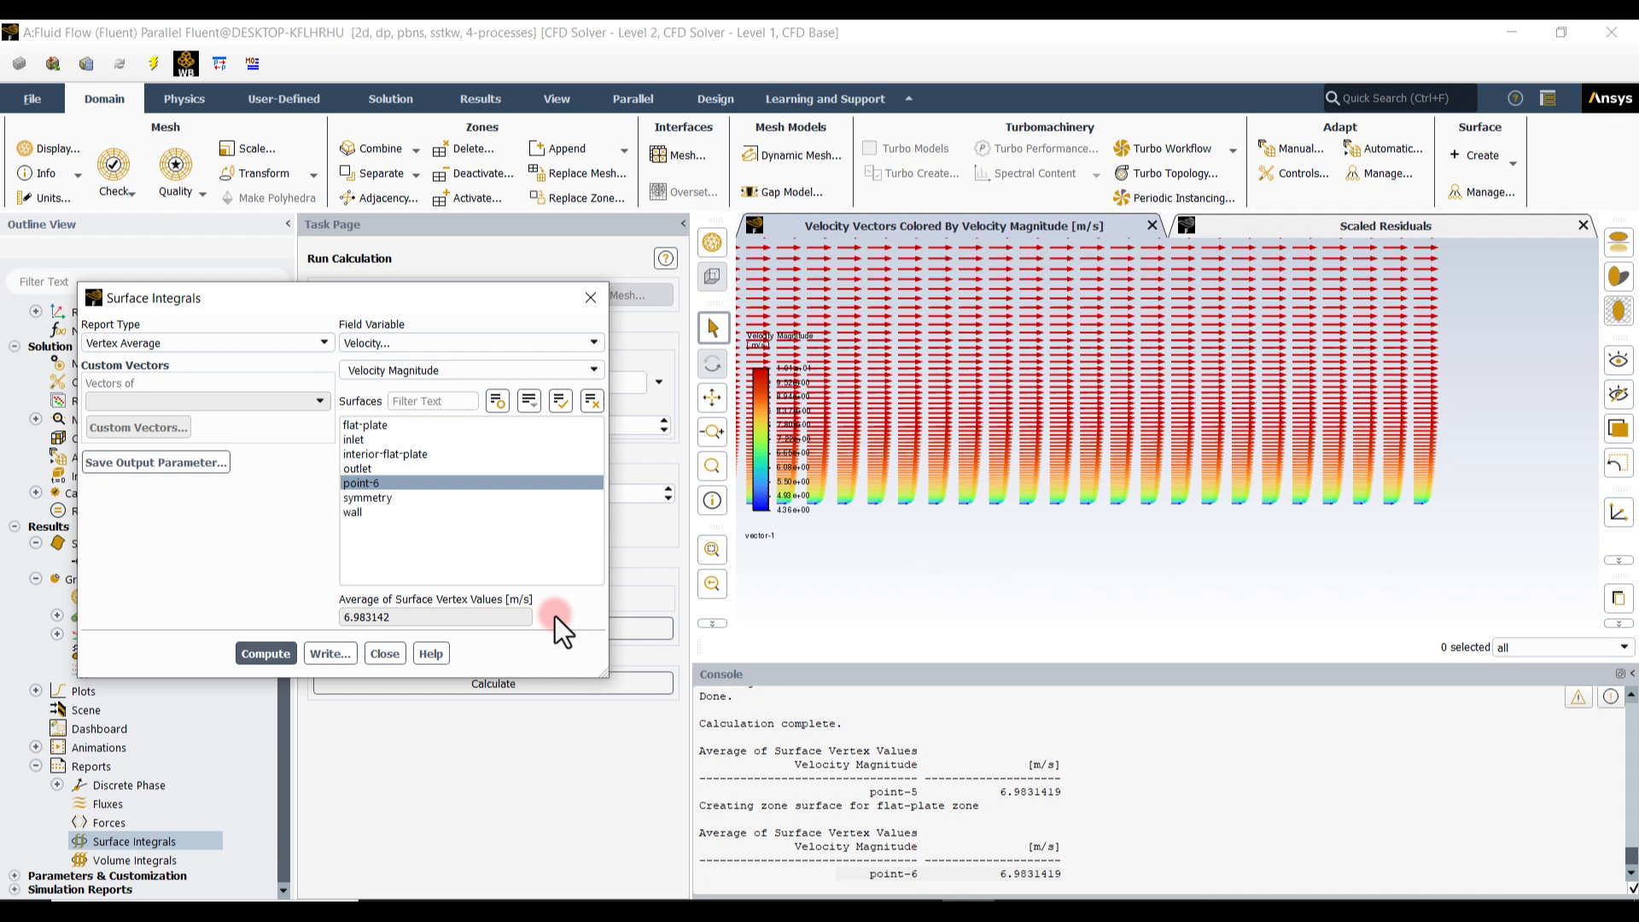
left_click(390, 650)
left_click(35, 766)
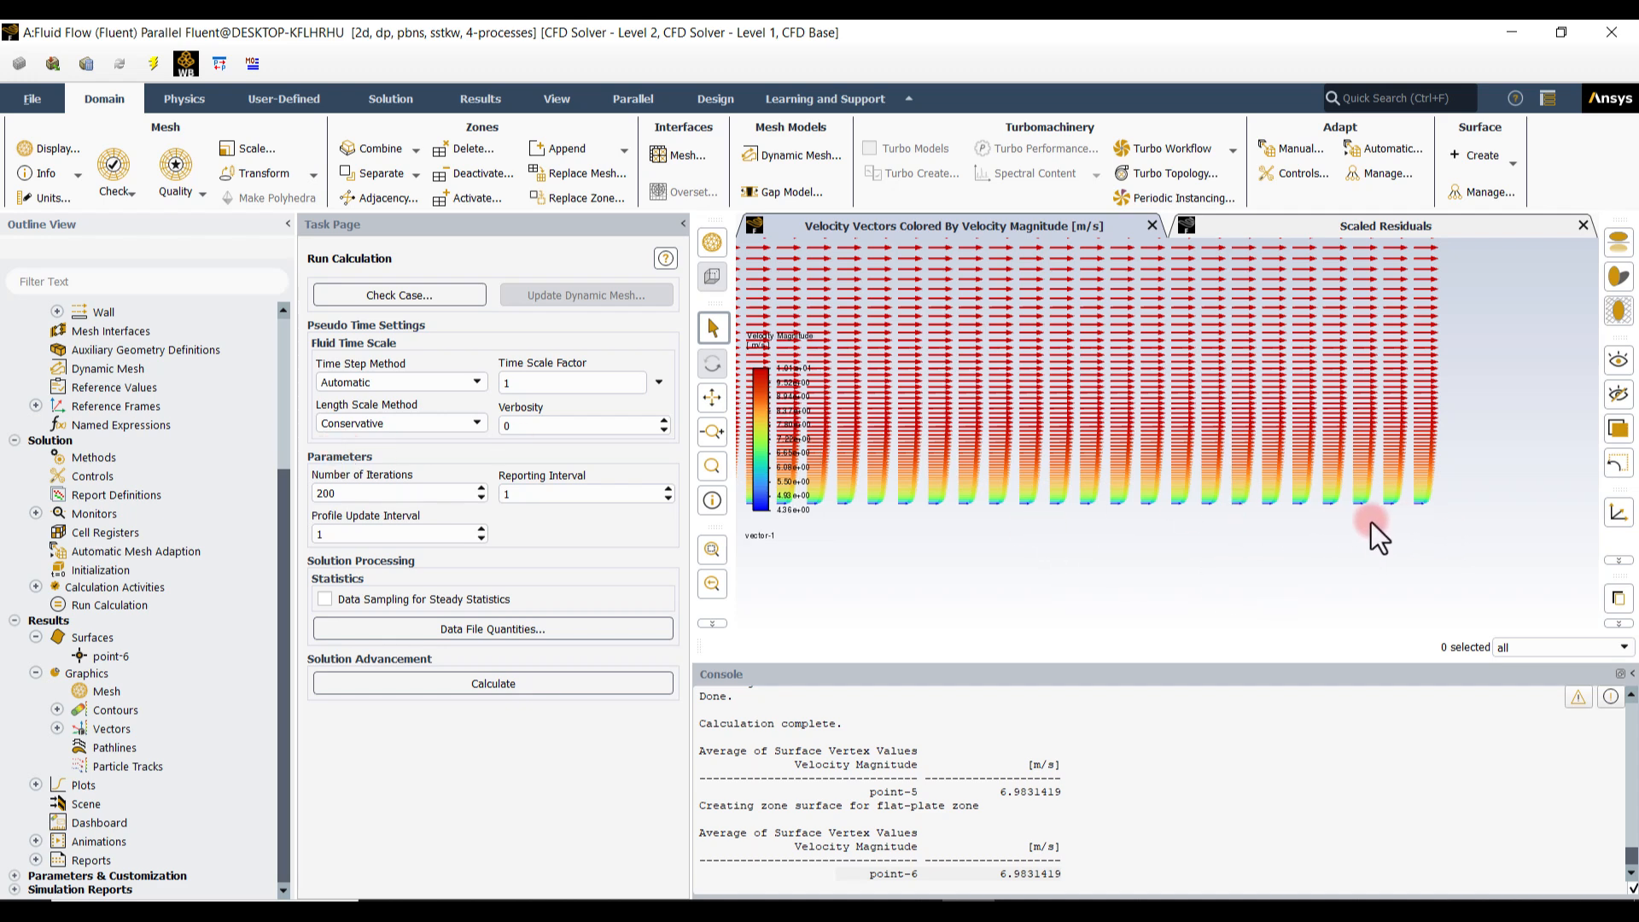
left_click(1021, 878)
left_click_drag(283, 536, 306, 268)
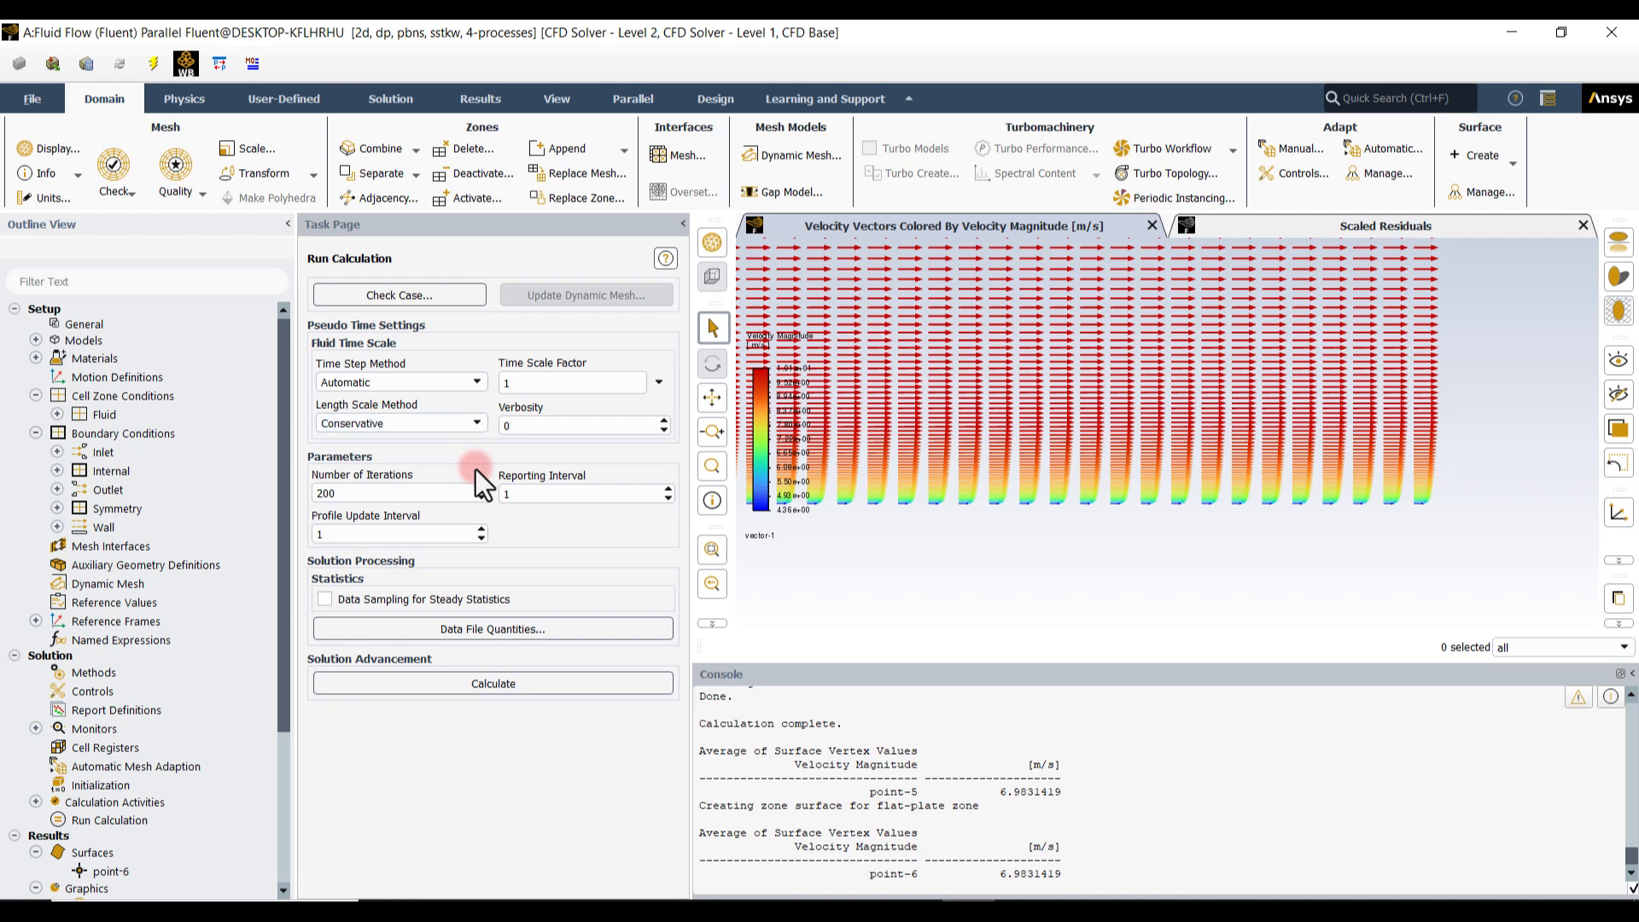